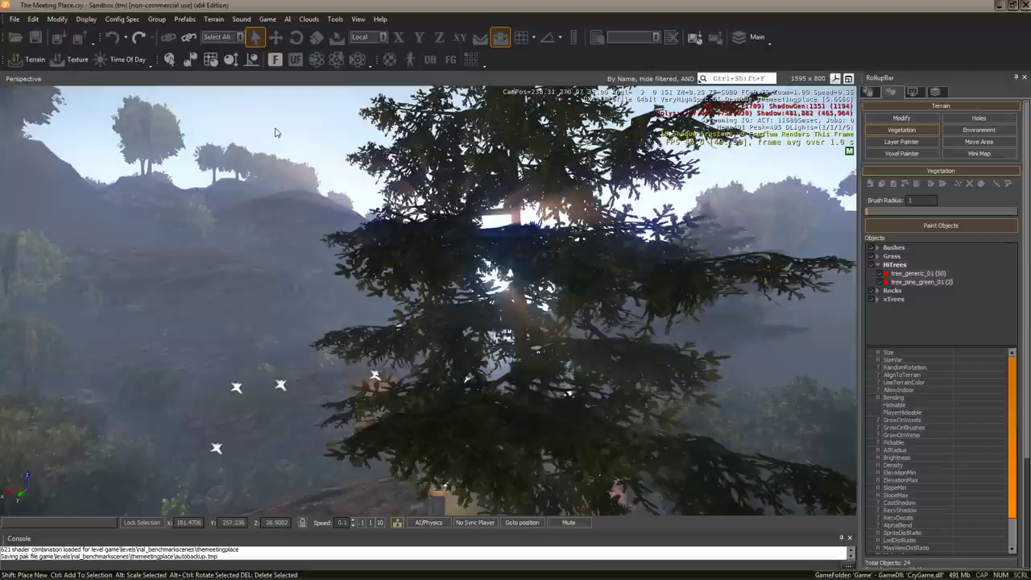
Step: Orbit, pan and zoom the viewport around the pine tree, its trunk and the rock
right_click_drag(581, 234, 580, 234)
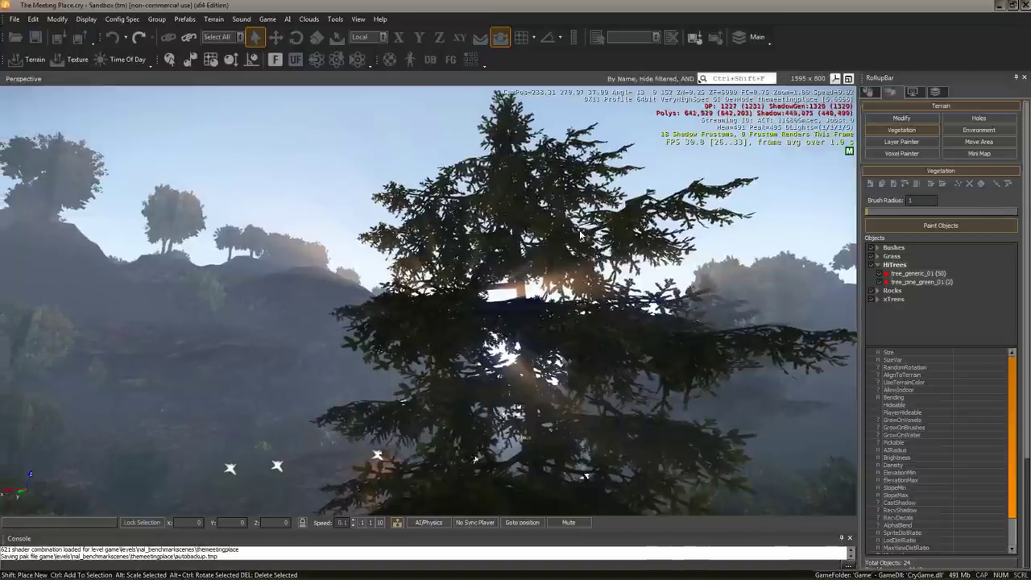
right_click_drag(581, 234, 580, 232)
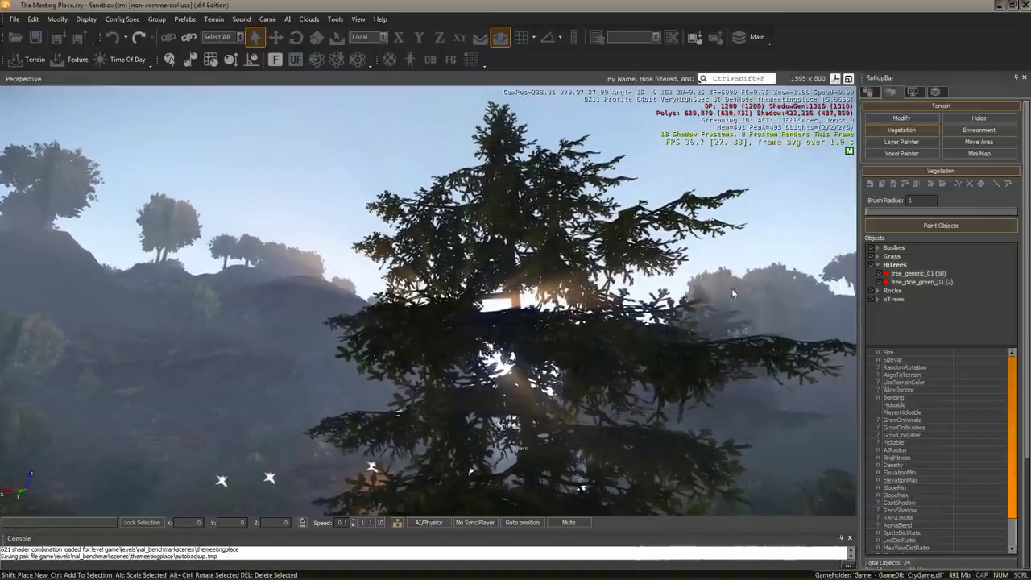
middle_click_drag(717, 298, 609, 296)
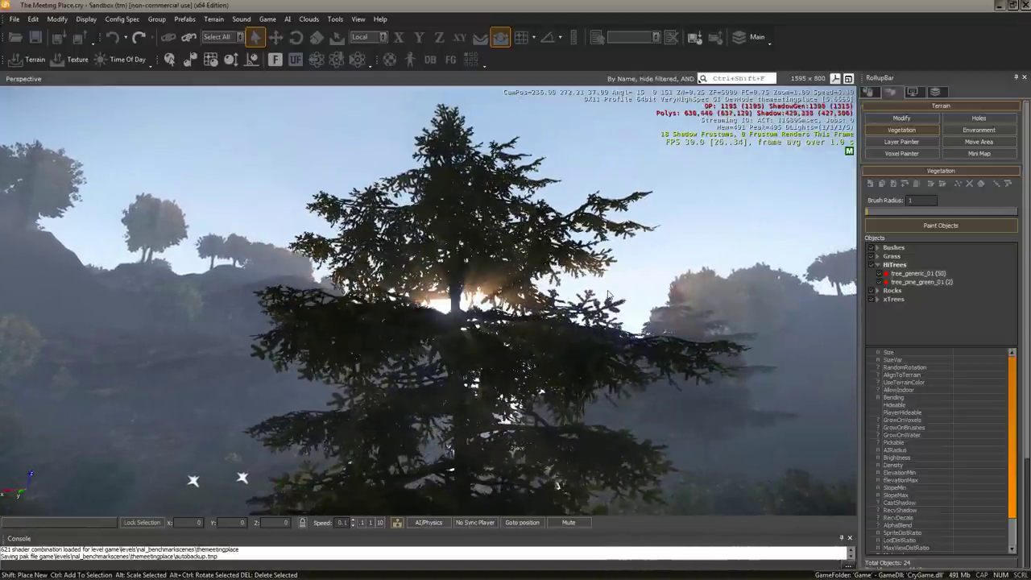
right_click_drag(587, 287, 587, 287)
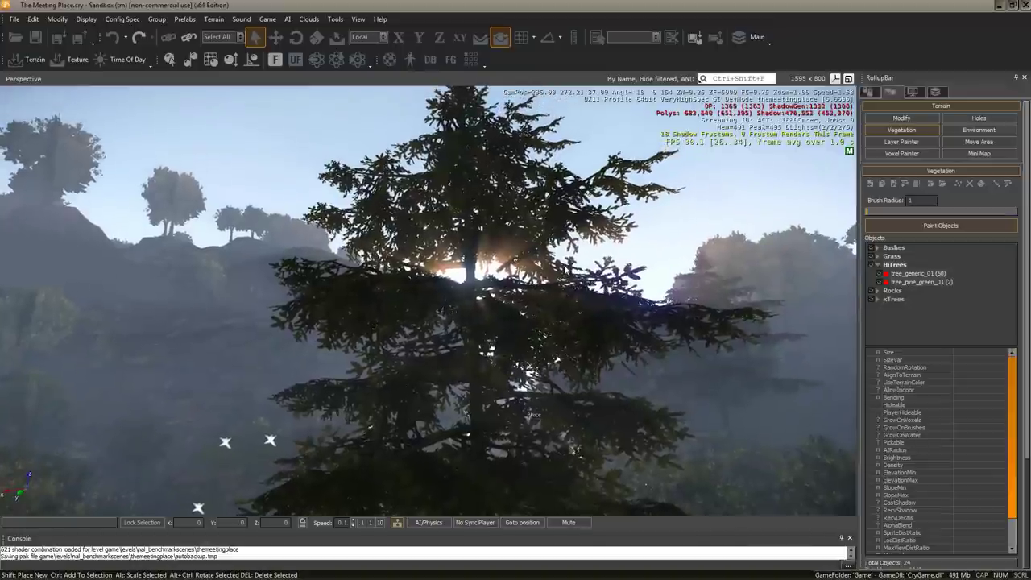
scroll(429, 298, "up", 2)
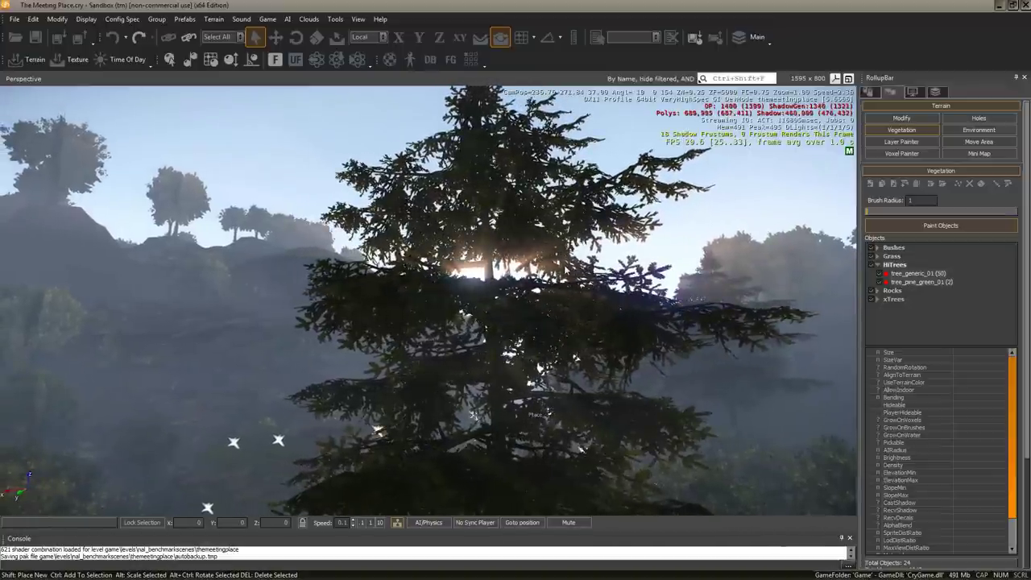
mouse_move(538, 367)
right_mouse_down()
mouse_move(556, 252)
mouse_move(495, 182)
mouse_move(502, 133)
right_mouse_up()
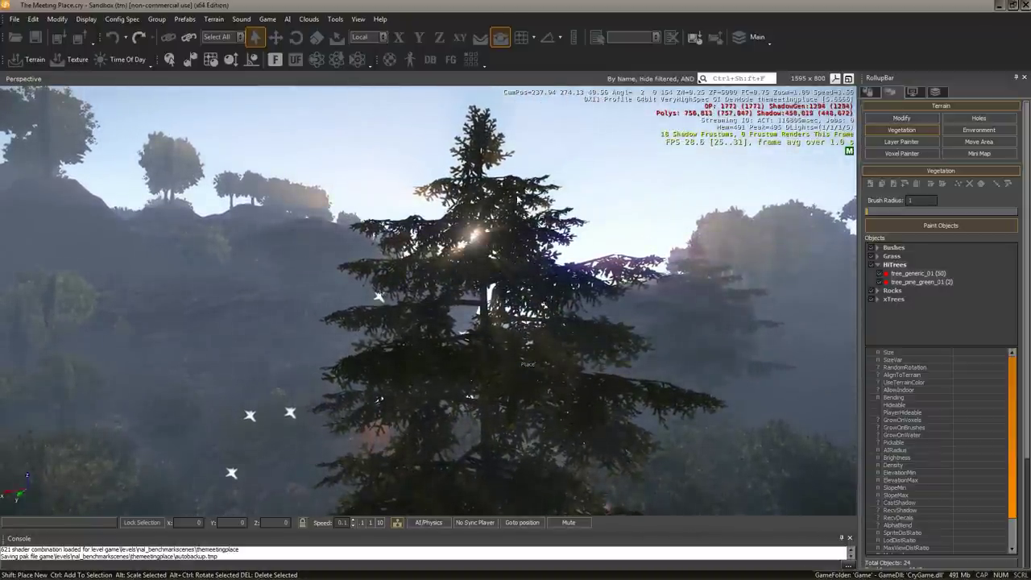
mouse_move(518, 199)
right_mouse_down()
mouse_move(347, 411)
mouse_move(355, 407)
right_mouse_up()
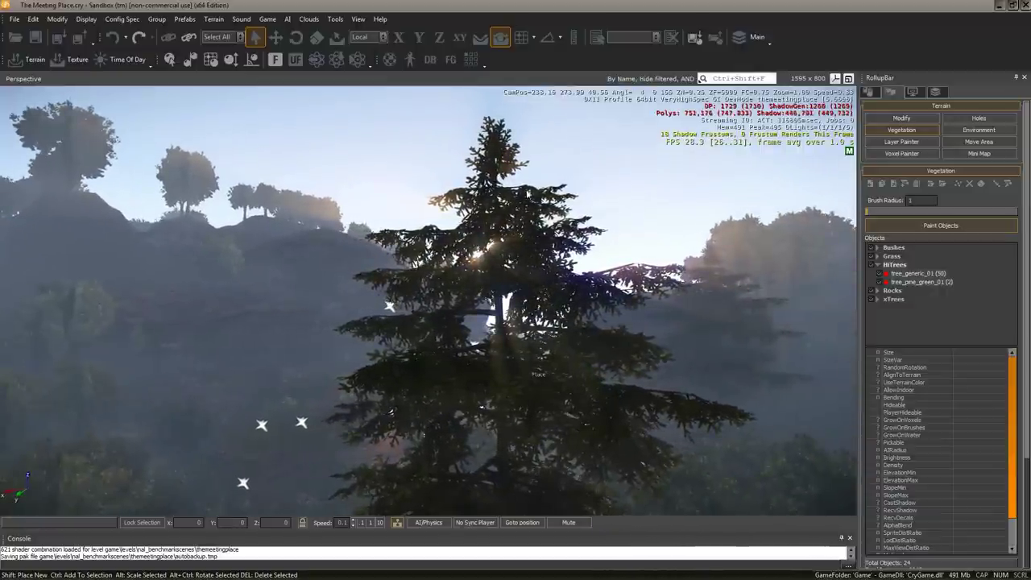
mouse_move(527, 193)
right_mouse_down()
mouse_move(502, 253)
mouse_move(499, 226)
mouse_move(513, 336)
right_mouse_up()
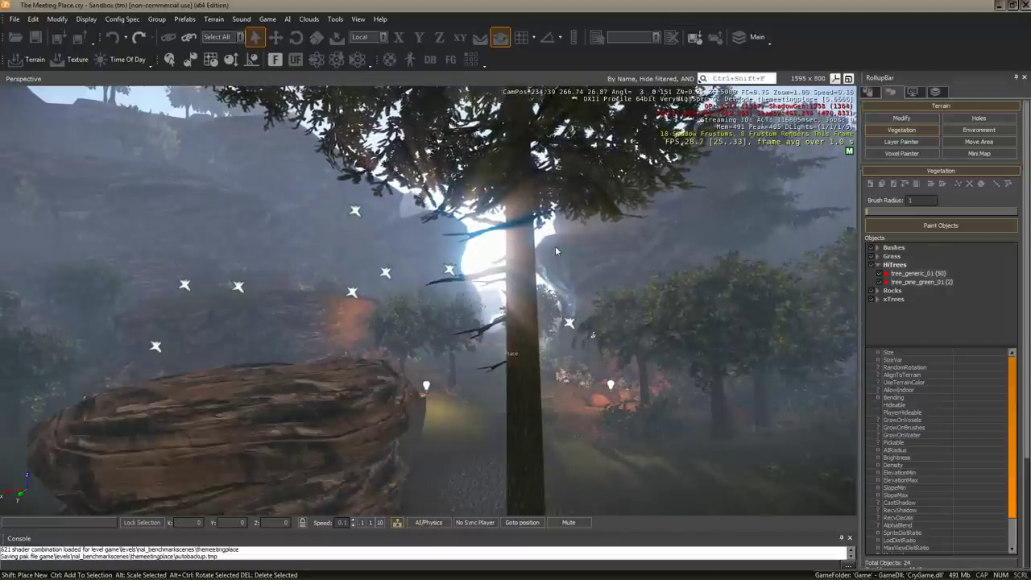
mouse_move(555, 246)
middle_mouse_down()
mouse_move(548, 176)
mouse_move(547, 198)
middle_mouse_up()
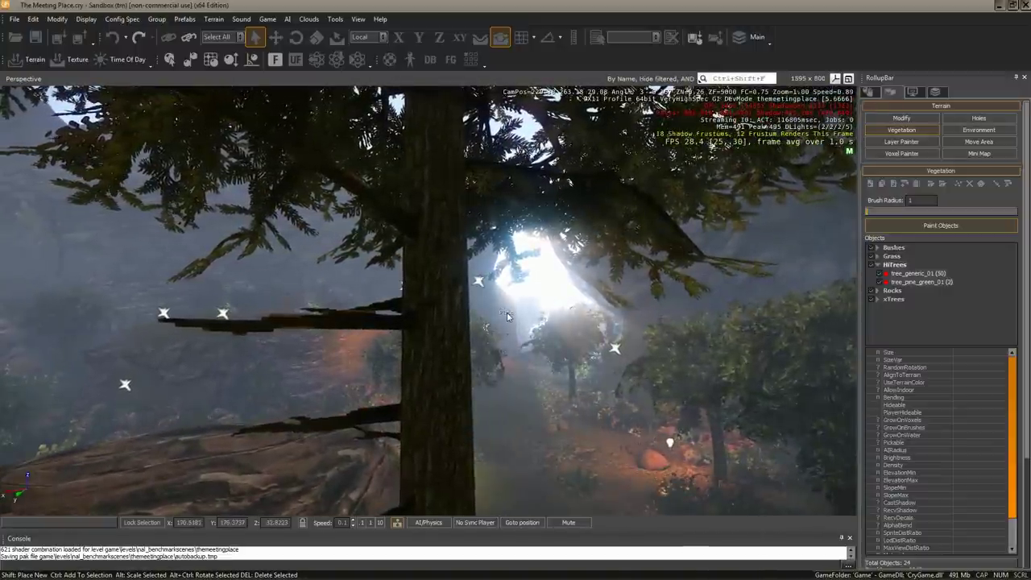
middle_click_drag(507, 317, 507, 317)
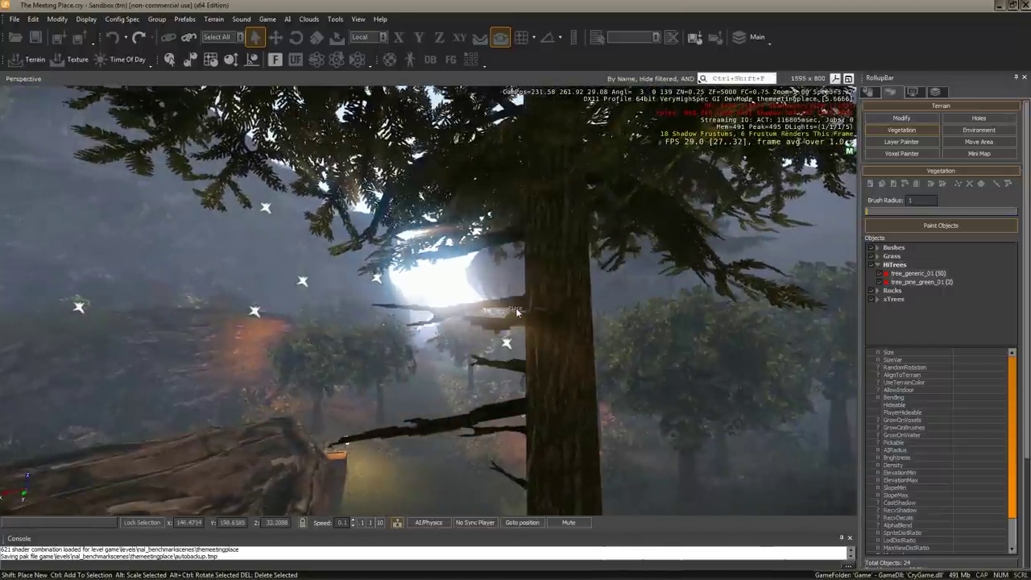
right_click_drag(507, 317, 499, 304)
middle_click_drag(499, 303, 484, 208)
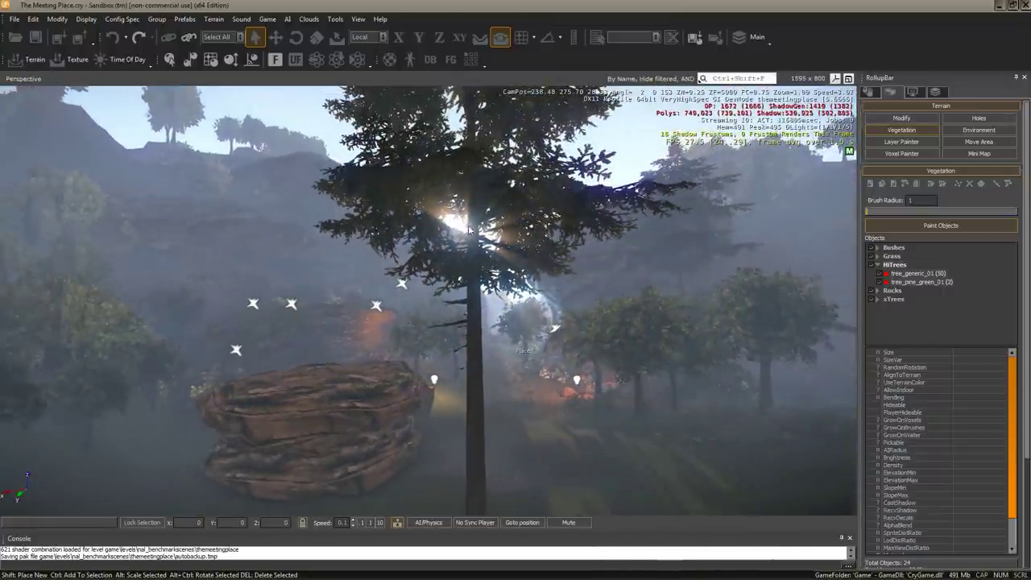
right_click_drag(470, 230, 567, 235)
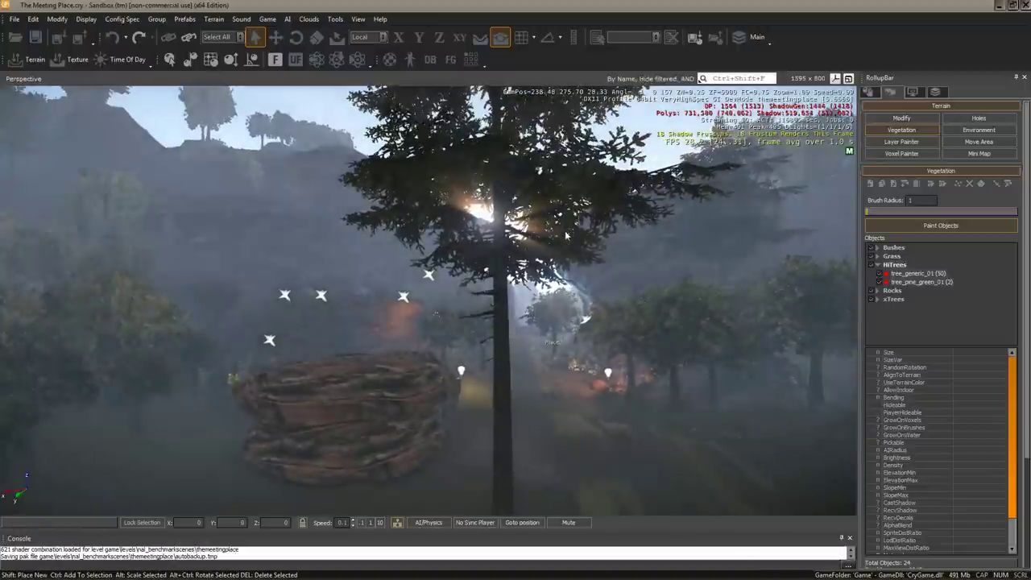
mouse_move(566, 235)
middle_mouse_down()
mouse_move(544, 273)
mouse_move(558, 280)
middle_mouse_up()
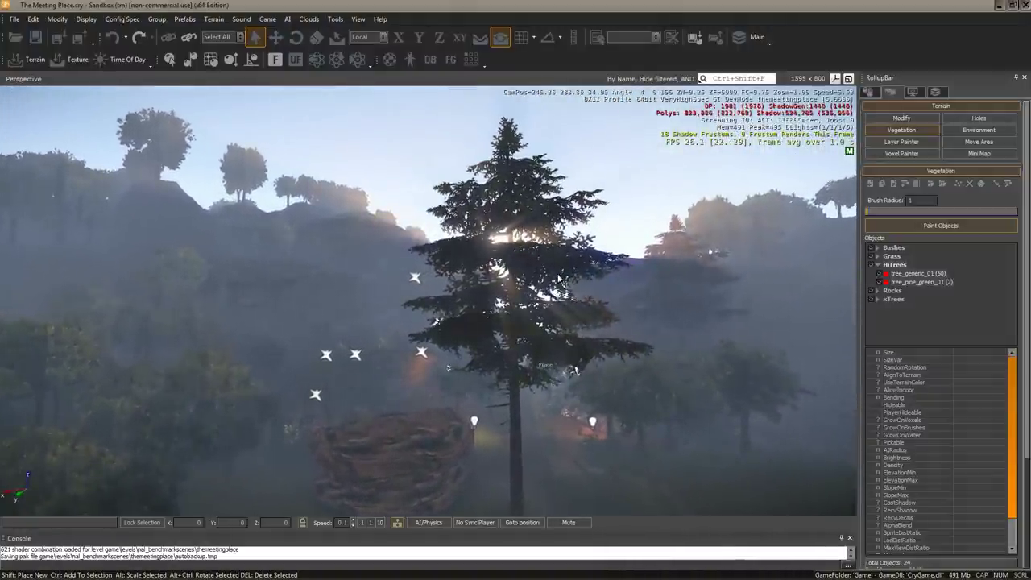
middle_click_drag(562, 270, 569, 271)
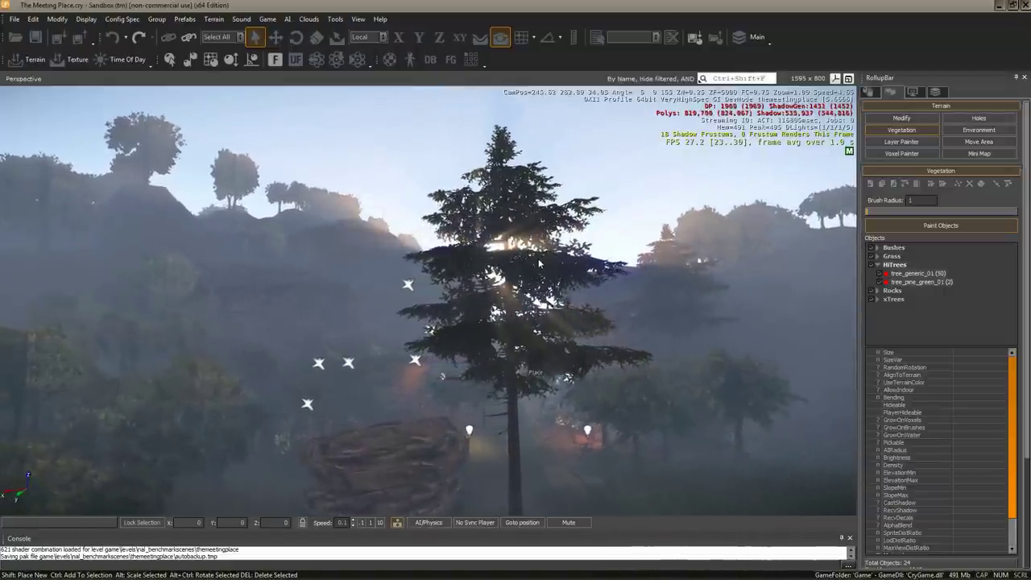
middle_click_drag(569, 271, 546, 278)
scroll(544, 262, "up", 5)
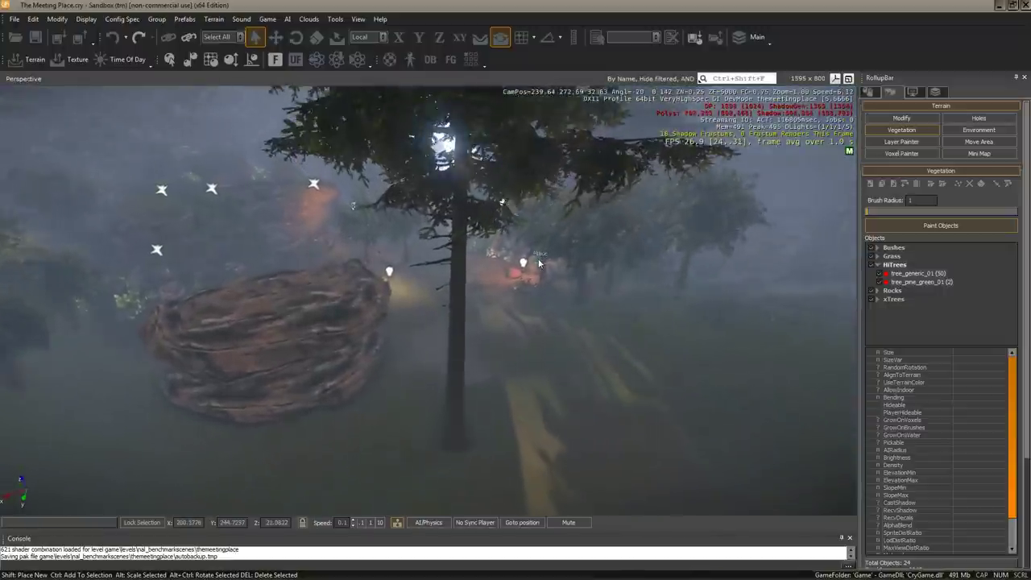
scroll(536, 263, "up", 3)
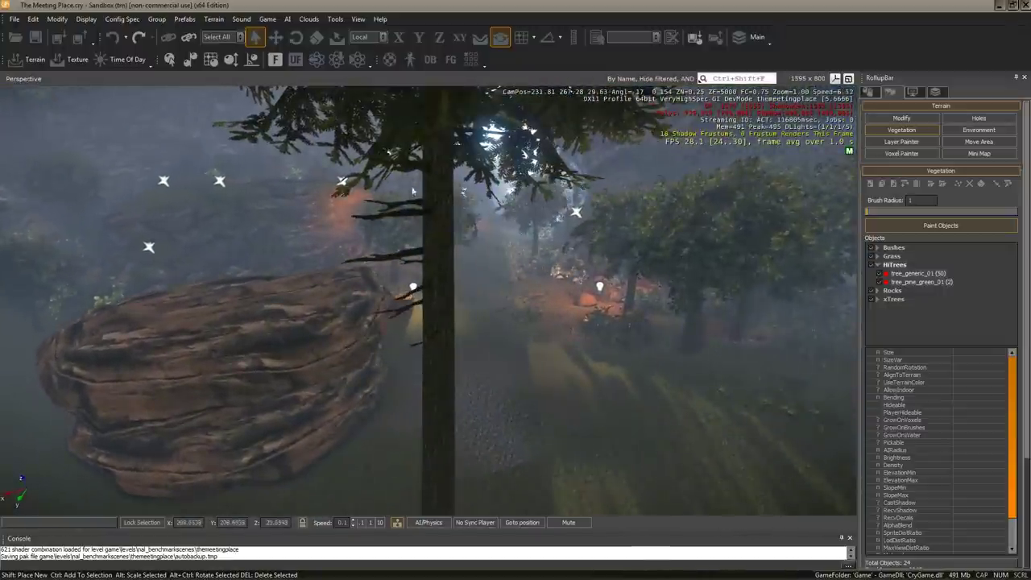
mouse_move(562, 301)
right_mouse_down()
mouse_move(631, 296)
mouse_move(494, 271)
right_mouse_up()
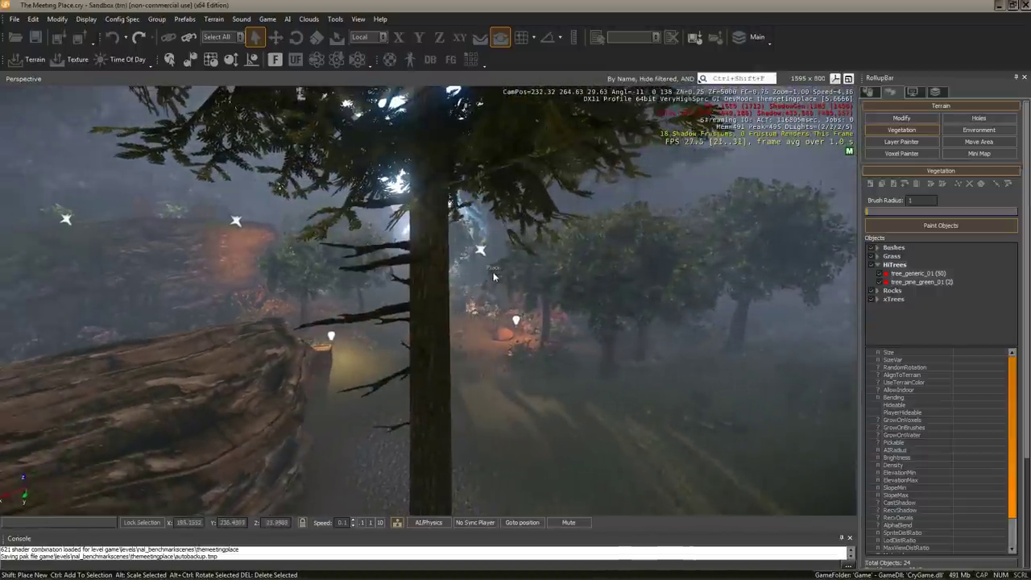
Step: In the Material Editor, tick 2 Sided under Advanced for tree_pine_green_01's leaf1 sub-material
key("m")
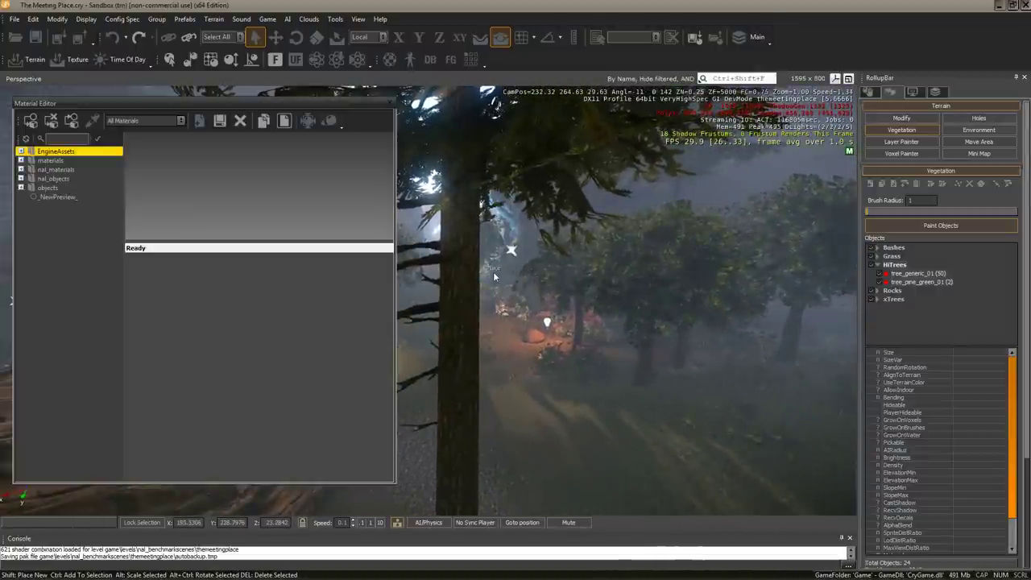
double_click(53, 178)
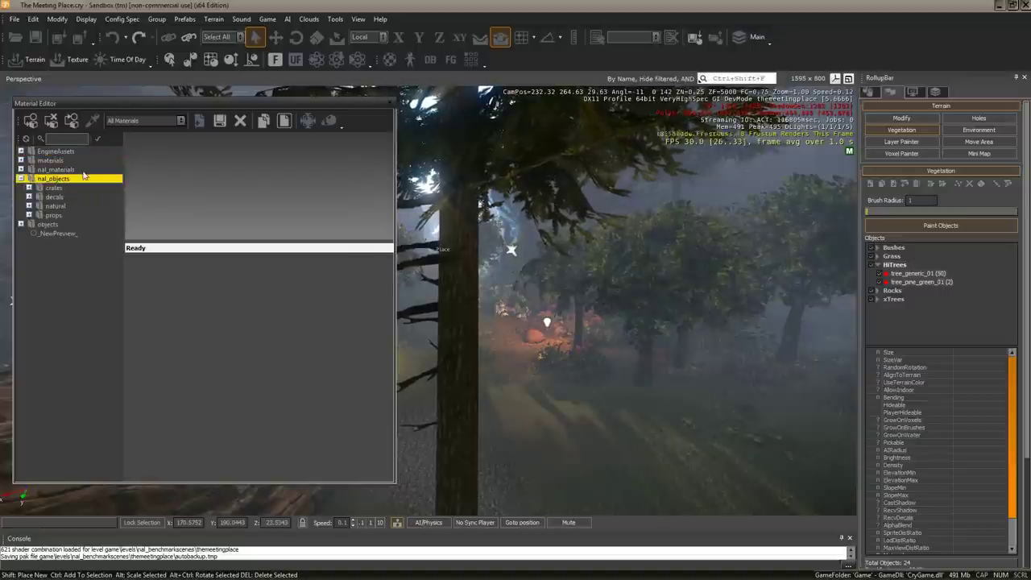
double_click(51, 207)
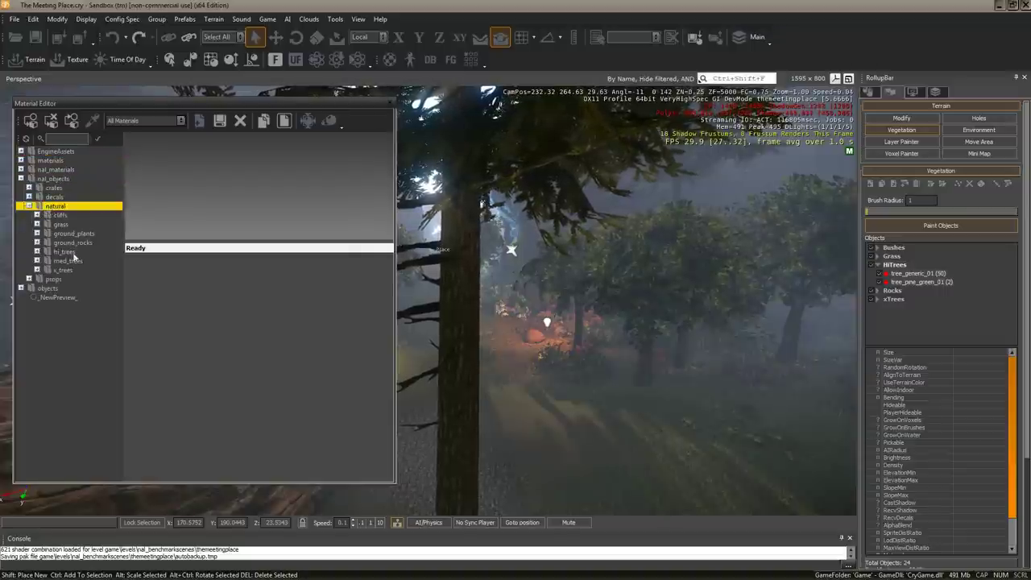
double_click(63, 252)
left_click(85, 270)
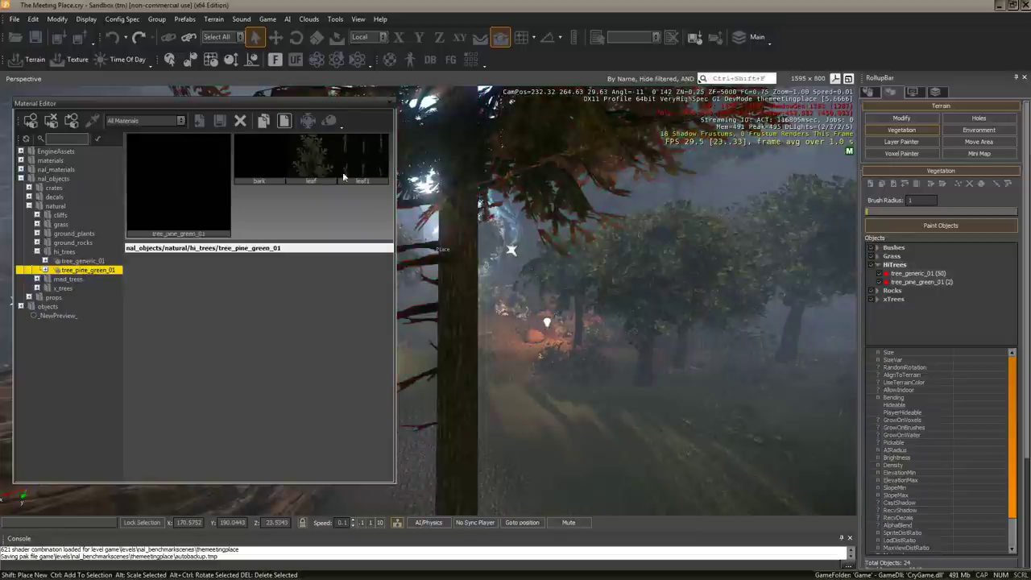
left_click(363, 168)
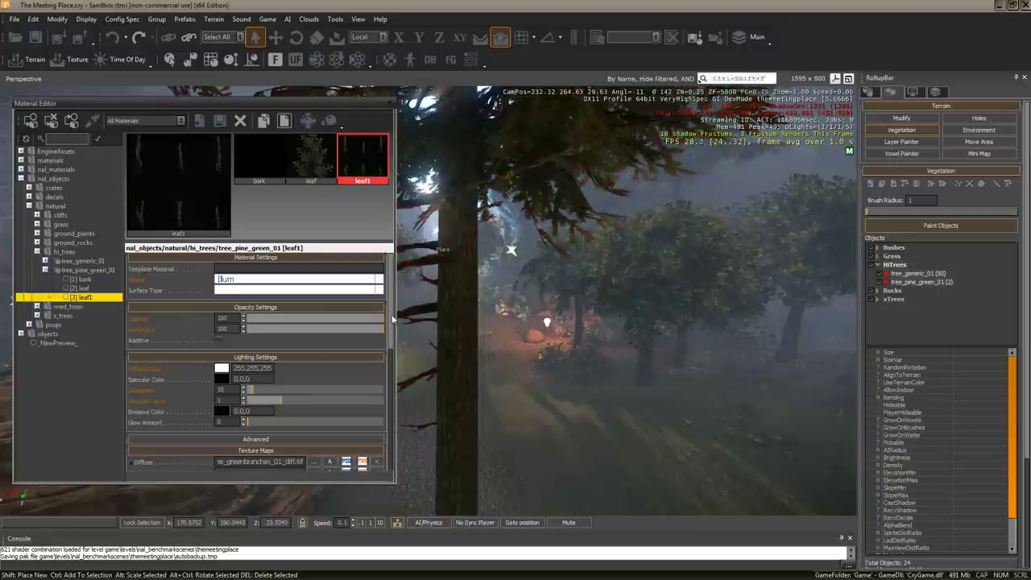
scroll(303, 372, "down", 1)
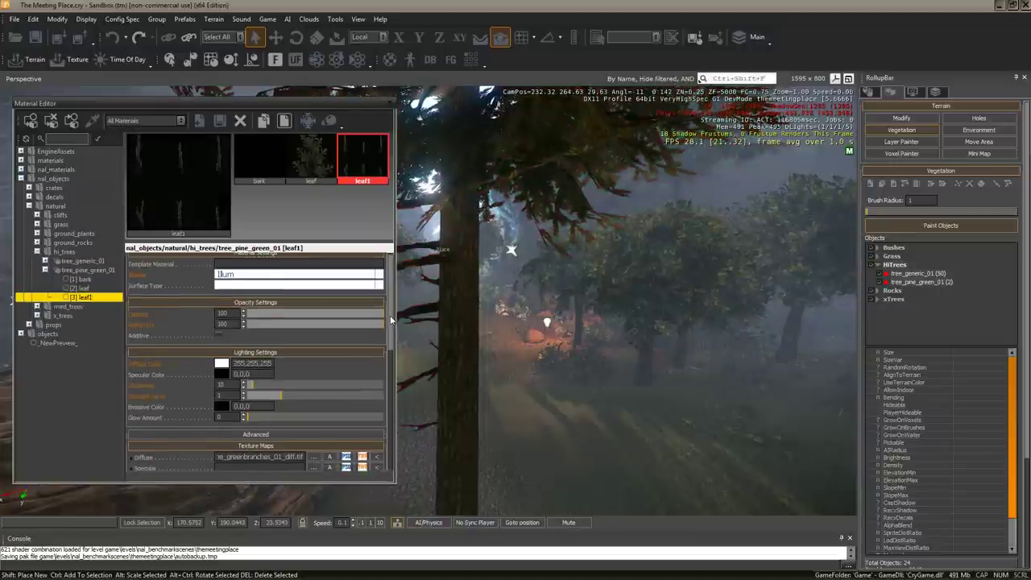
left_click(216, 431)
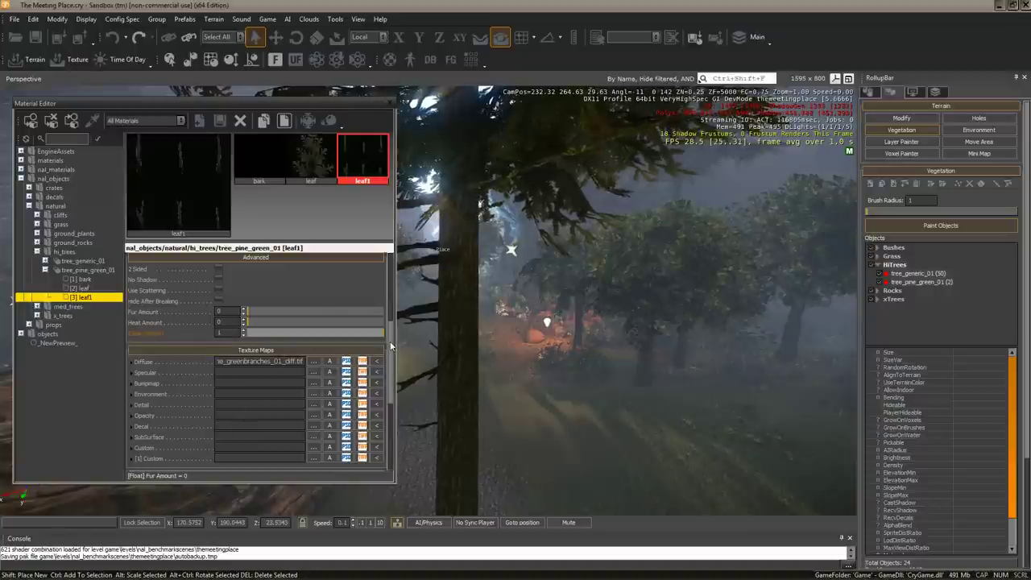
left_click_drag(391, 346, 391, 330)
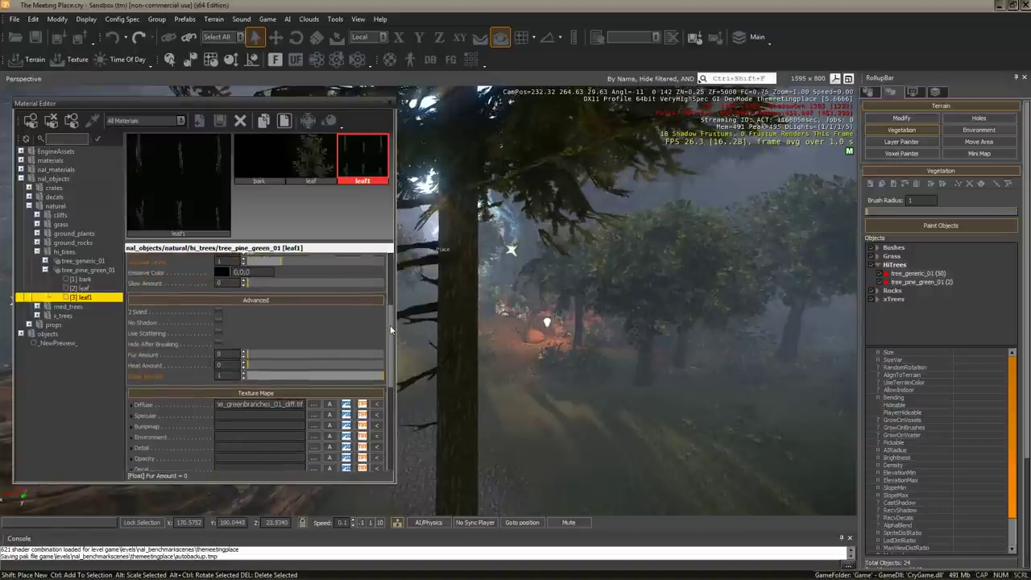
left_click(219, 311)
right_click_drag(644, 323, 390, 96)
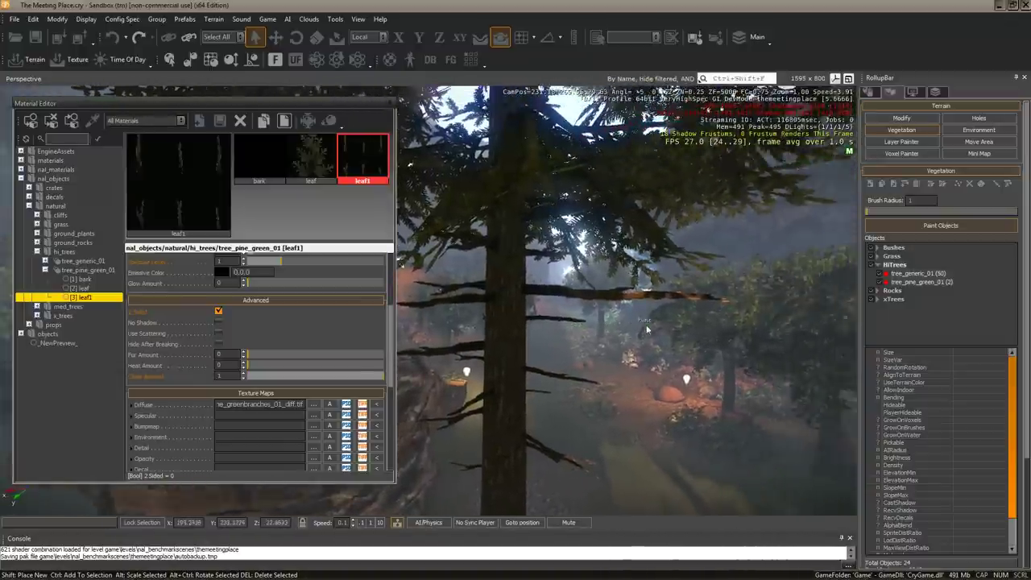
Step: Close the Material Editor and fly the camera until the whole pine stands in view
left_click(389, 102)
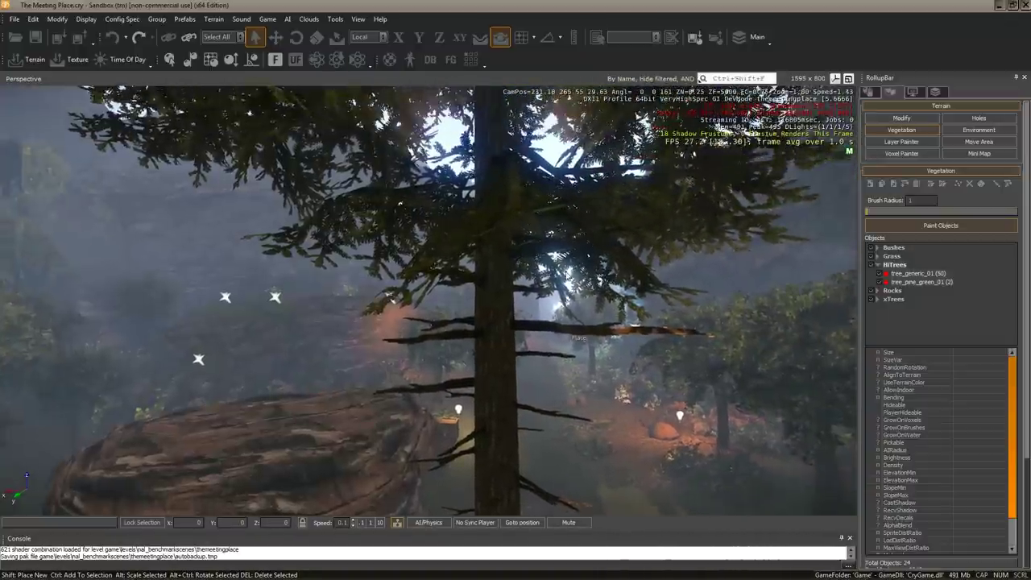
key("d")
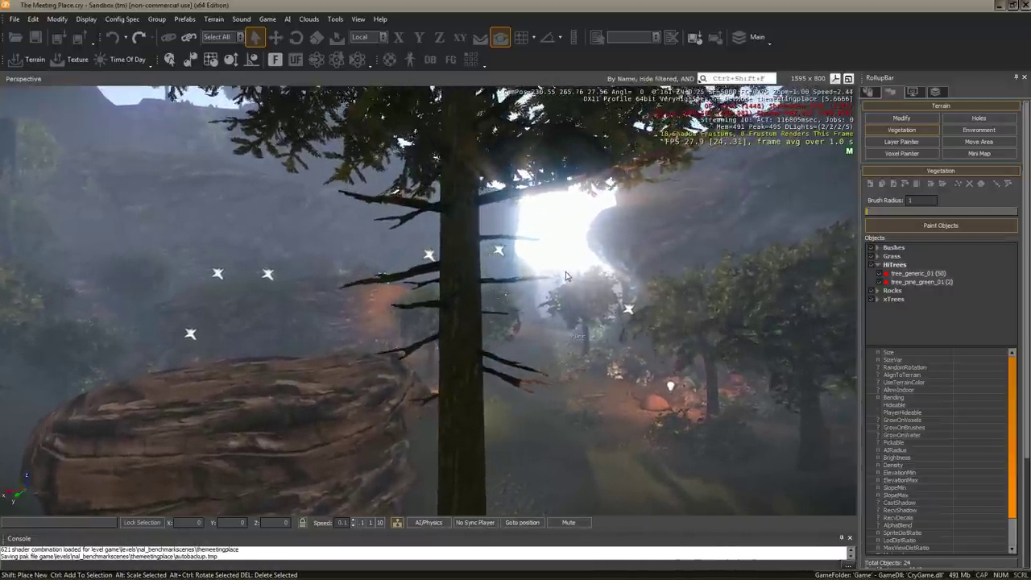
key("w")
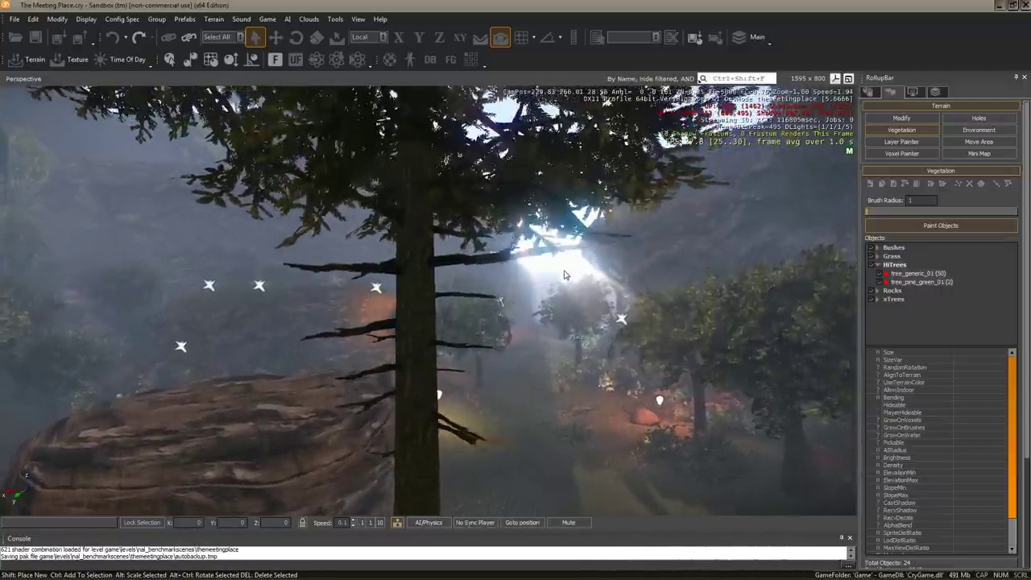
key("s")
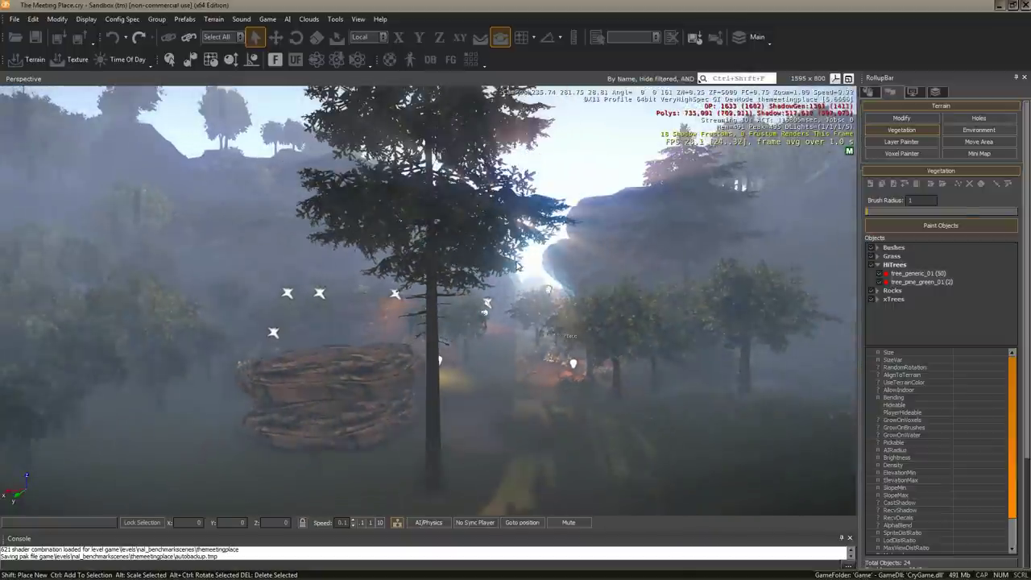
key("s")
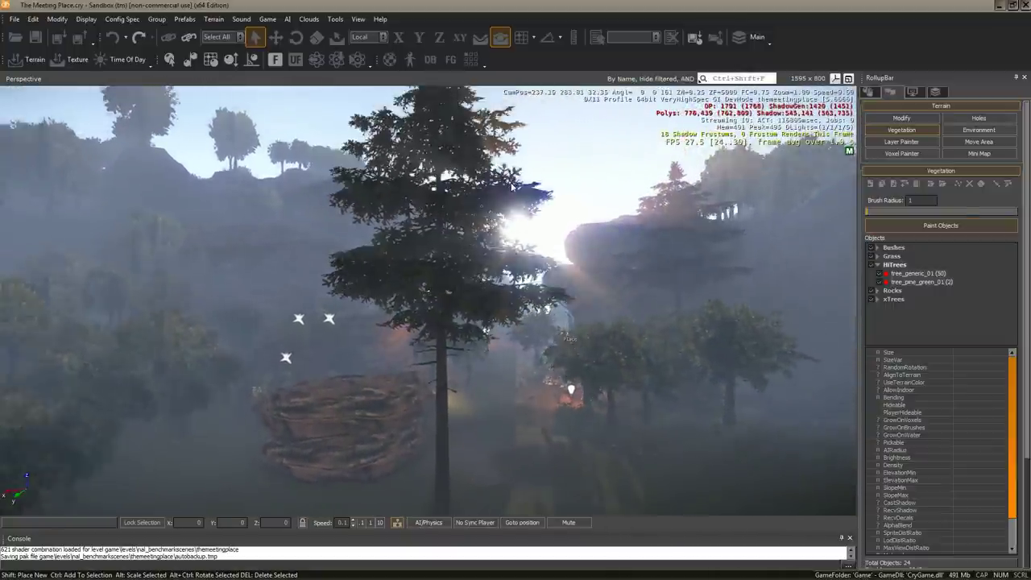
key("w")
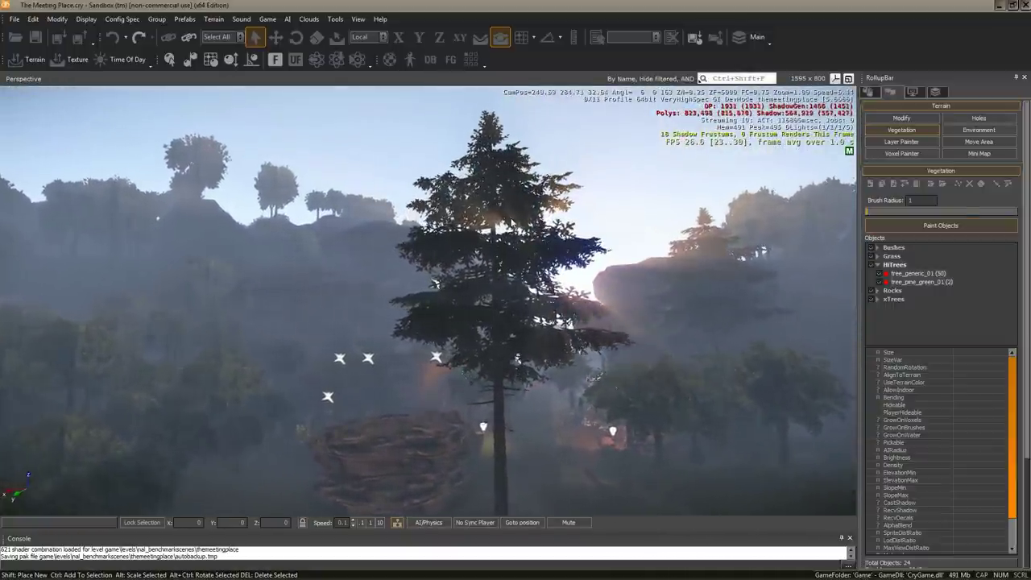
right_click_drag(533, 229, 526, 224)
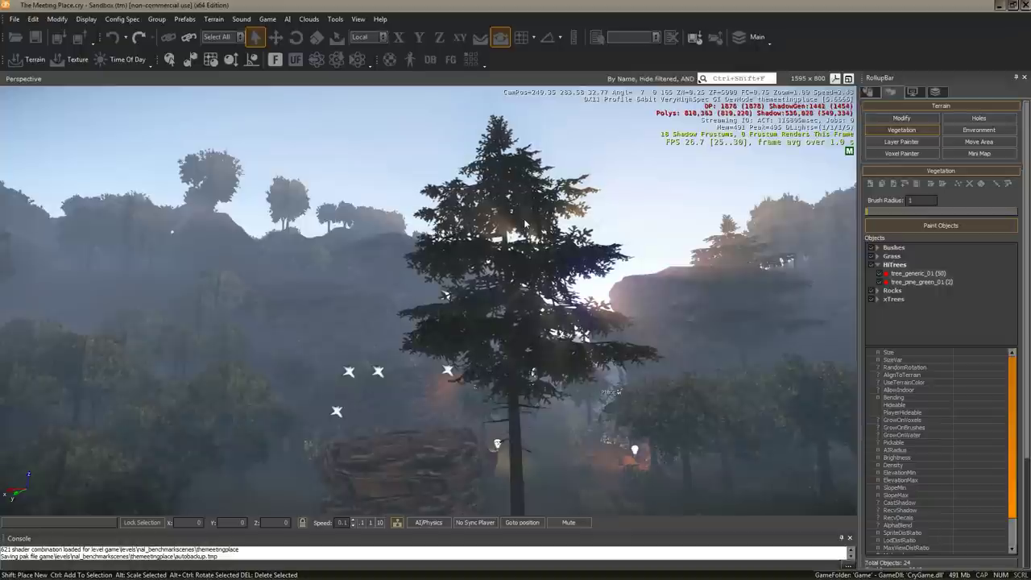
key("alt+Tab")
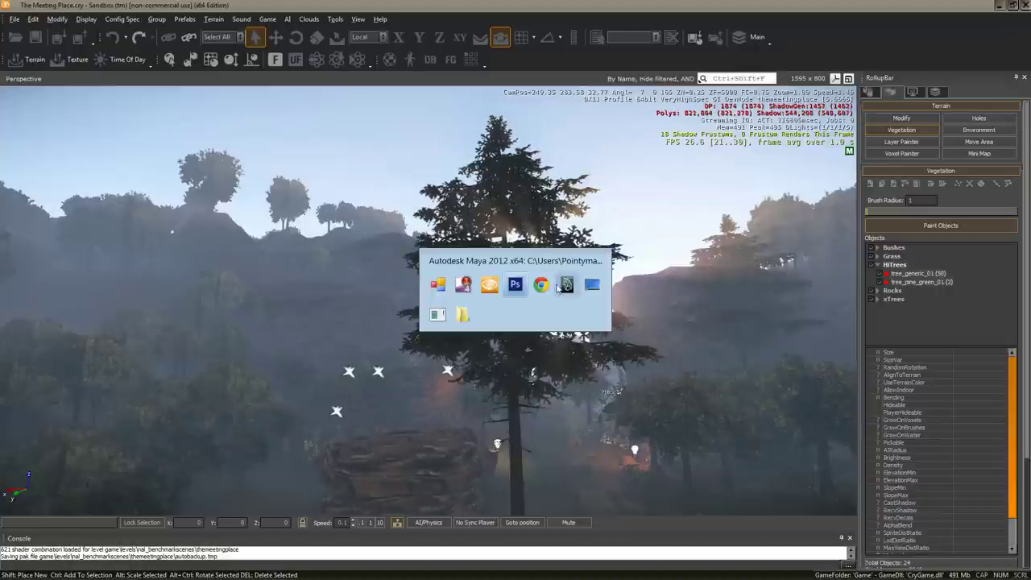
Step: In Maya, view the whole pine untextured (5), then textured (6) close to the trunk
left_click(567, 287)
right_click(487, 278)
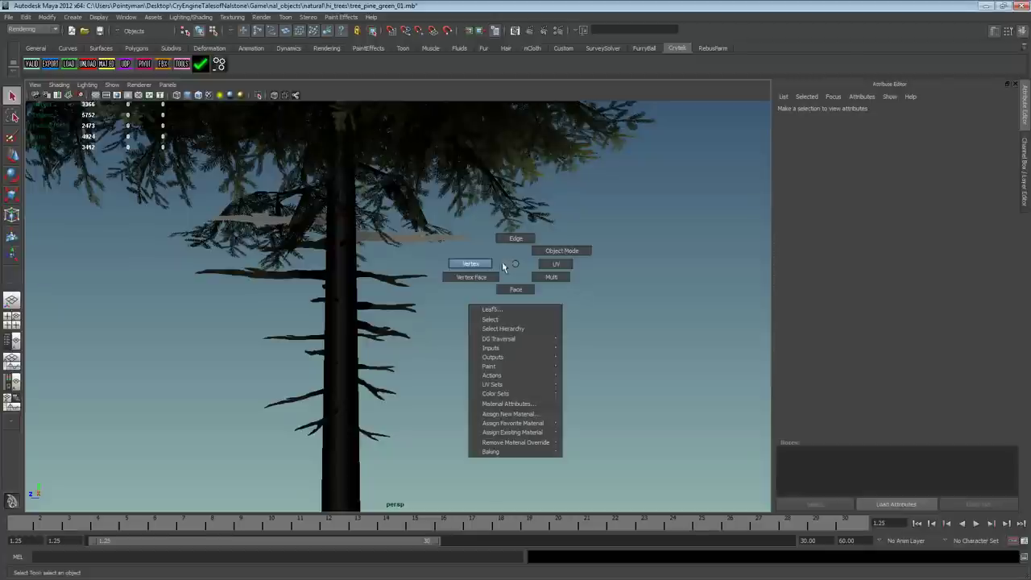
right_click_drag(521, 269, 205, 198, "alt")
key("5")
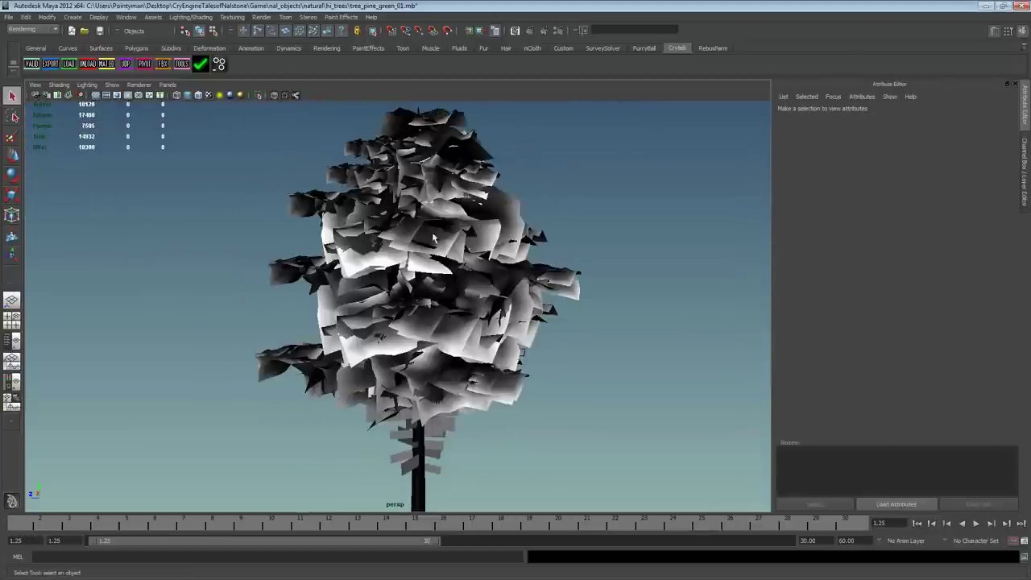
mouse_move(451, 229)
left_mouse_down("alt")
mouse_move(468, 240)
mouse_move(396, 223)
left_mouse_up("alt")
key("6")
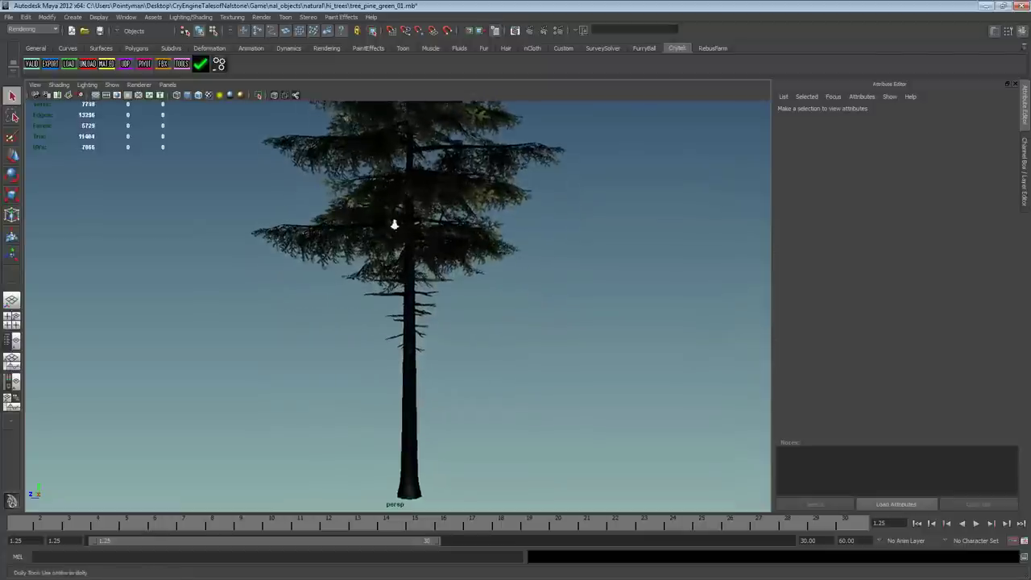
right_click_drag(396, 223, 690, 288, "alt")
Step: Inspect the branch cards in wireframe (4), select pPlane3, then return to shaded and textured display
key("4")
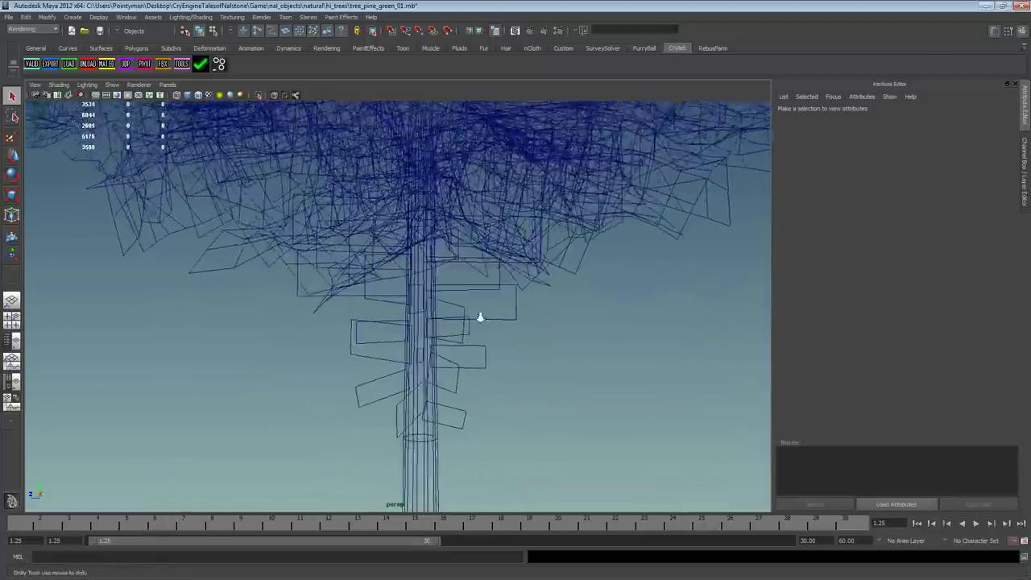
mouse_move(535, 342)
left_mouse_down("alt")
mouse_move(400, 319)
mouse_move(454, 291)
mouse_move(297, 301)
left_mouse_up("alt")
left_click(412, 328)
key("5")
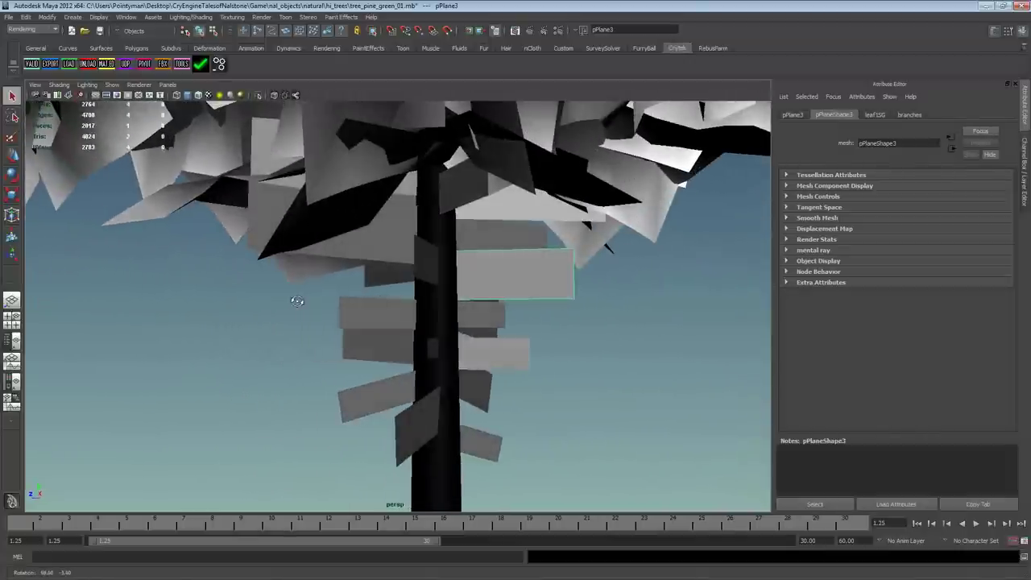
left_click_drag(529, 297, 487, 296, "alt")
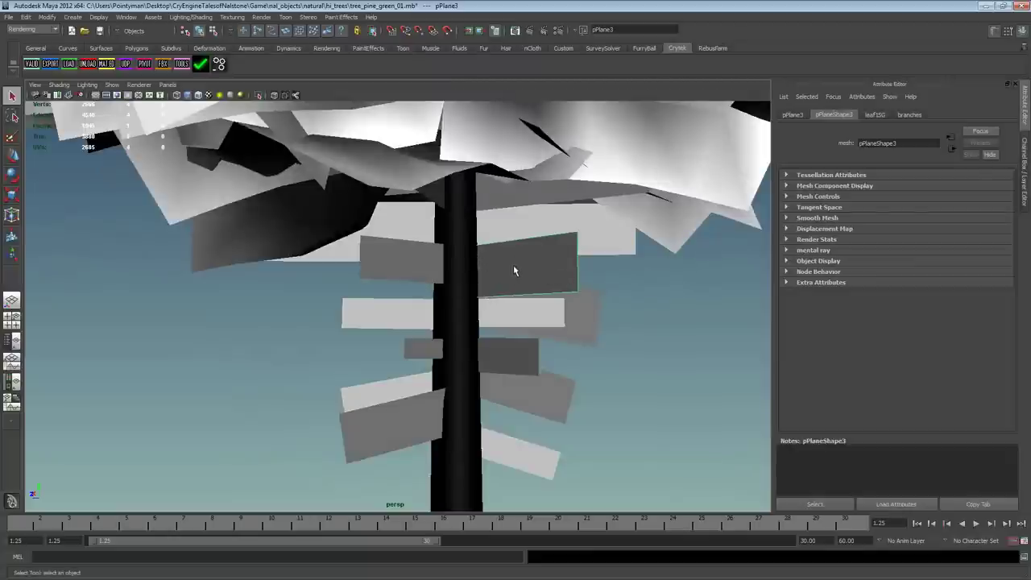
key("6")
left_click_drag(496, 272, 497, 272, "alt")
key("alt+Tab")
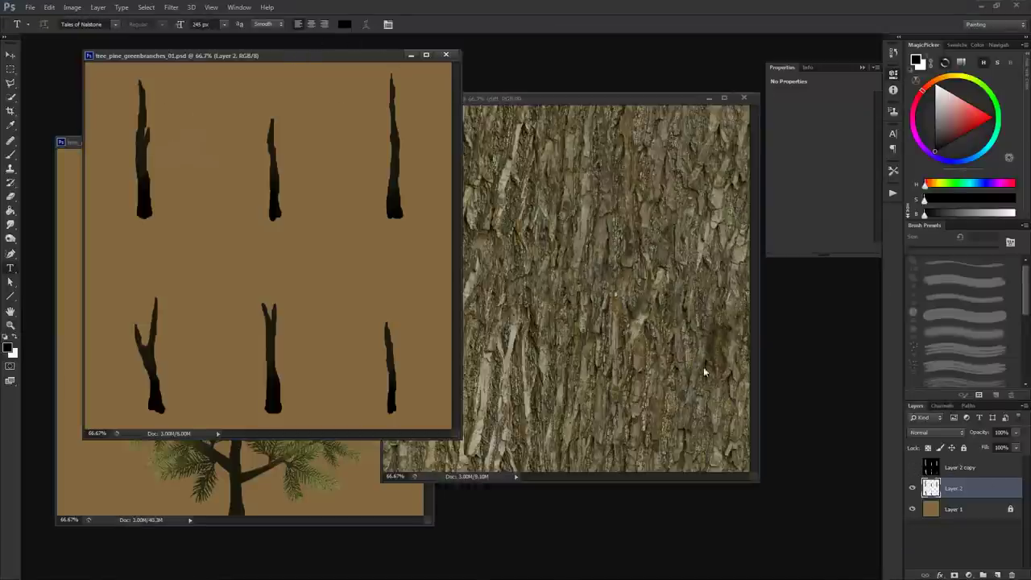
key("m")
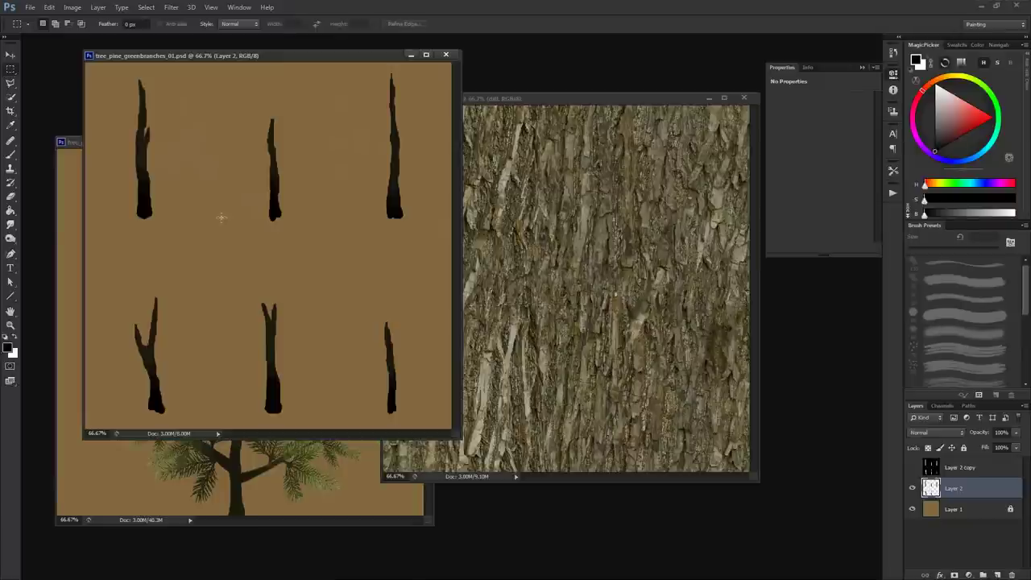
key("b")
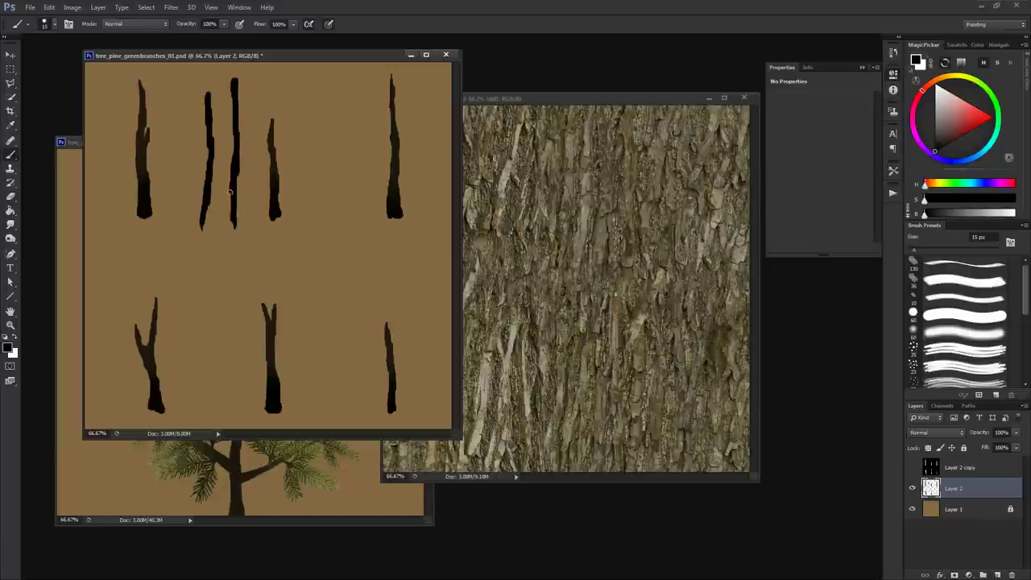
key("ctrl+z")
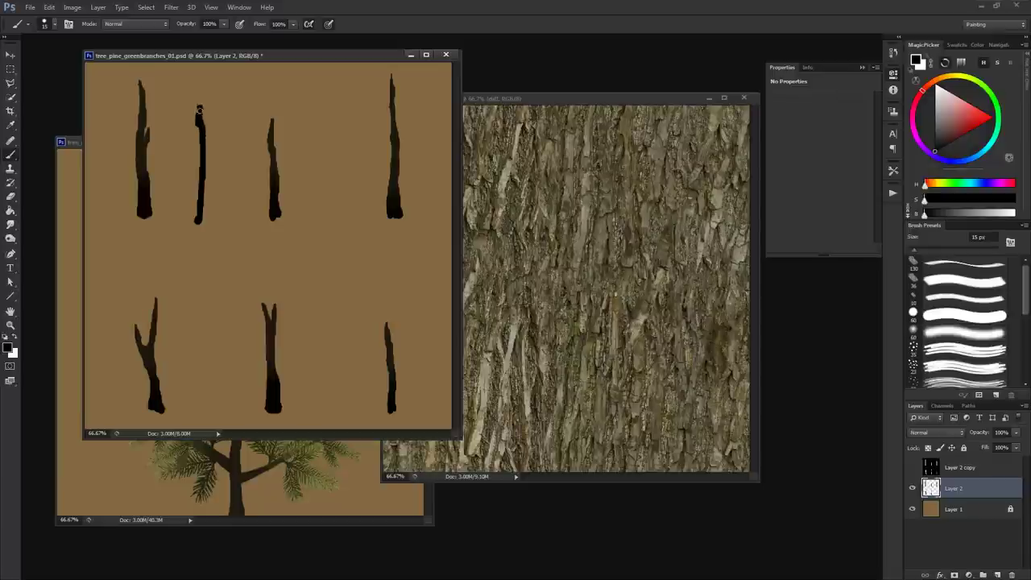
left_click(205, 213, "alt")
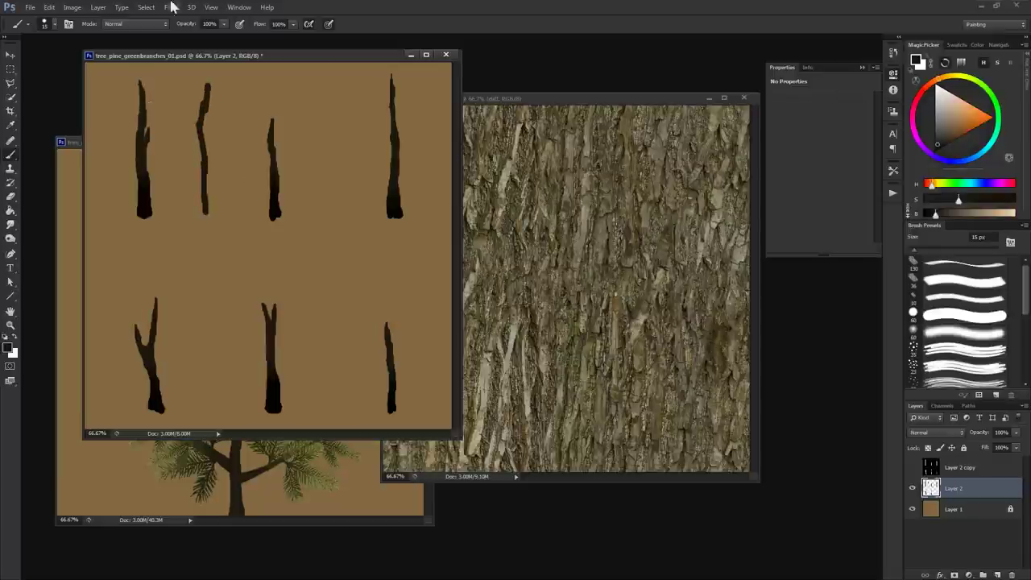
key("o")
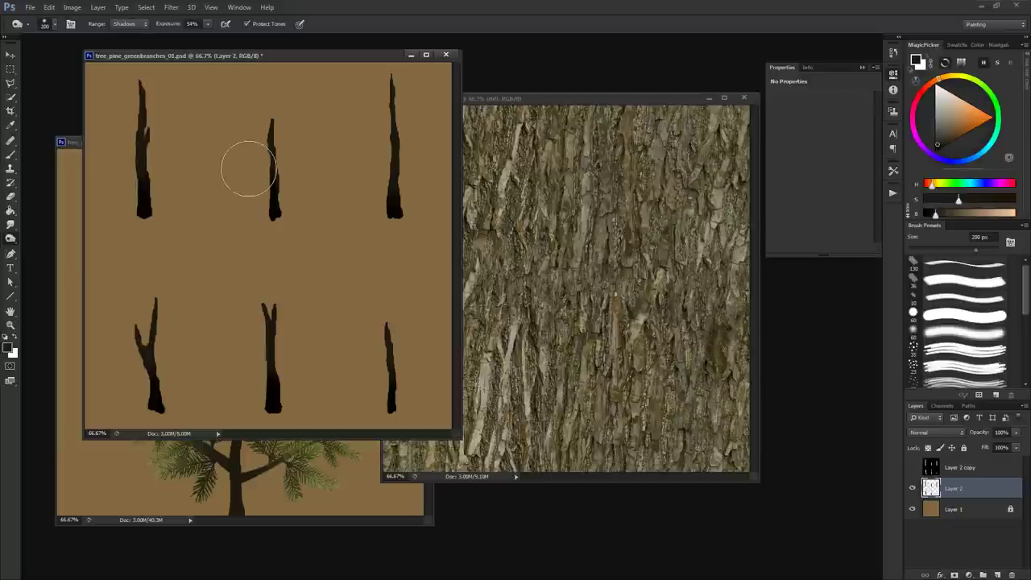
key("b")
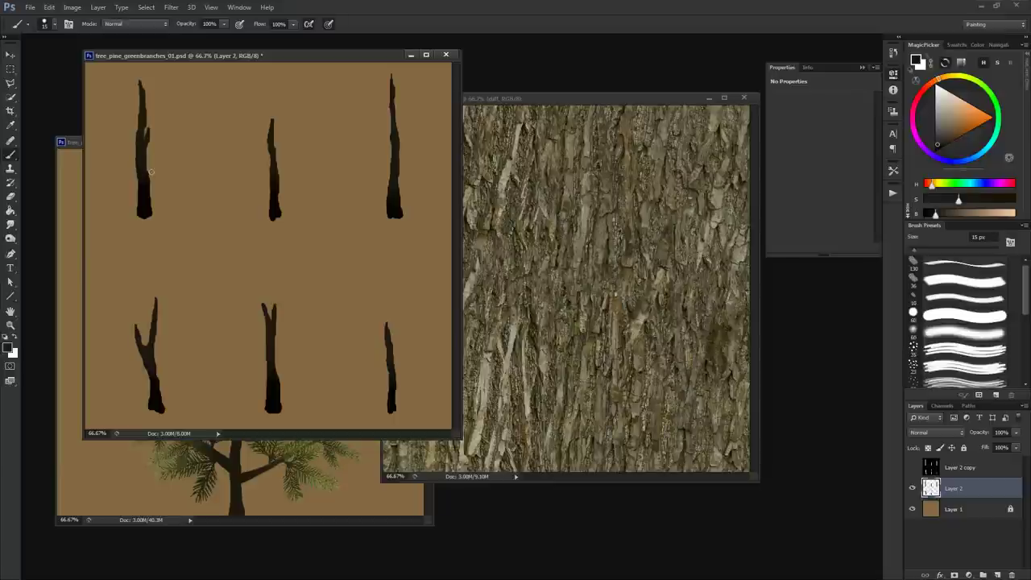
left_click(572, 98)
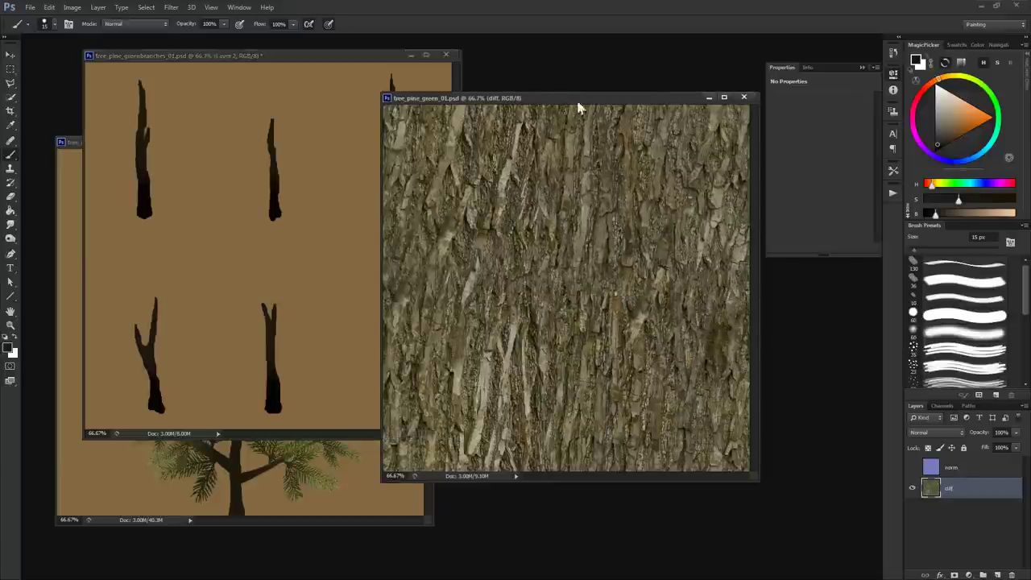
left_click(265, 66)
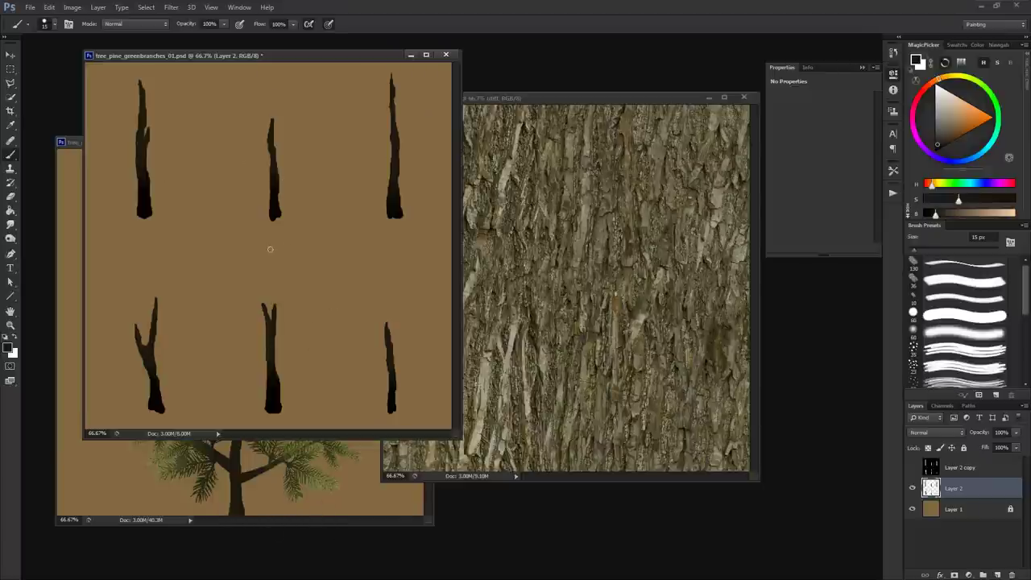
key("alt+Tab")
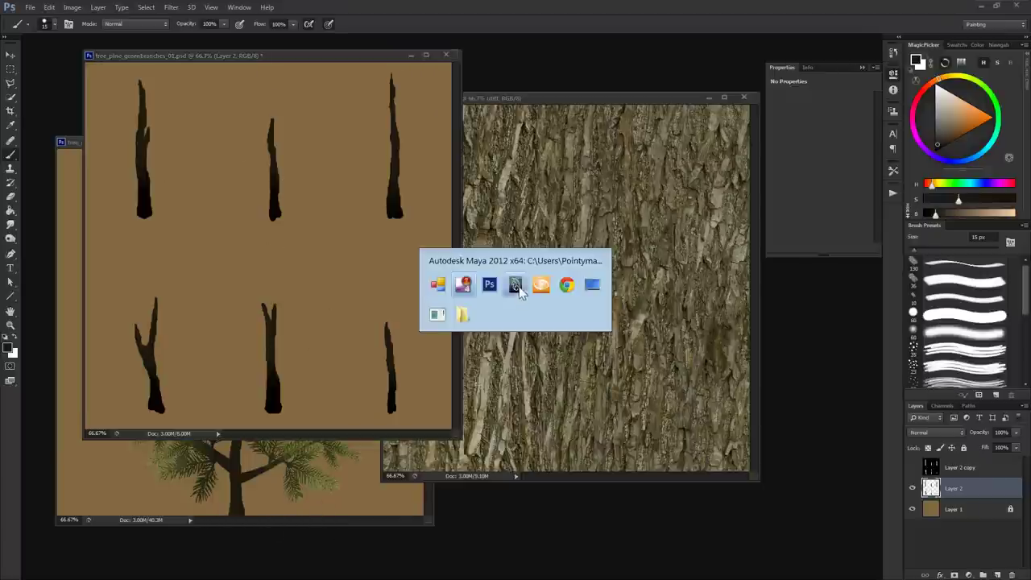
Step: Select the Leaf4 branch card, tilt it and move it onto the trunk
left_click(517, 287)
right_click(498, 294)
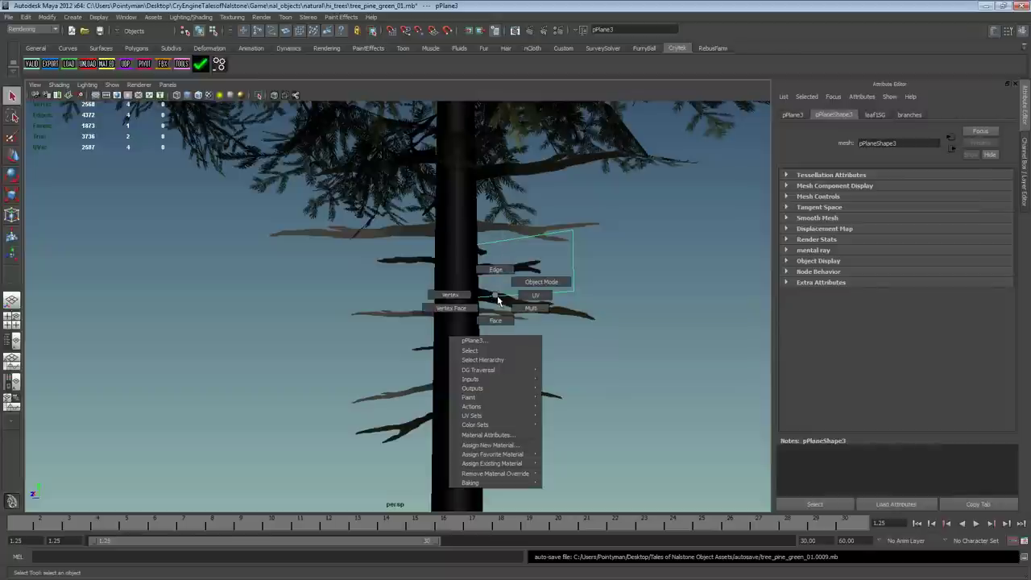
left_click_drag(490, 306, 496, 268, "alt")
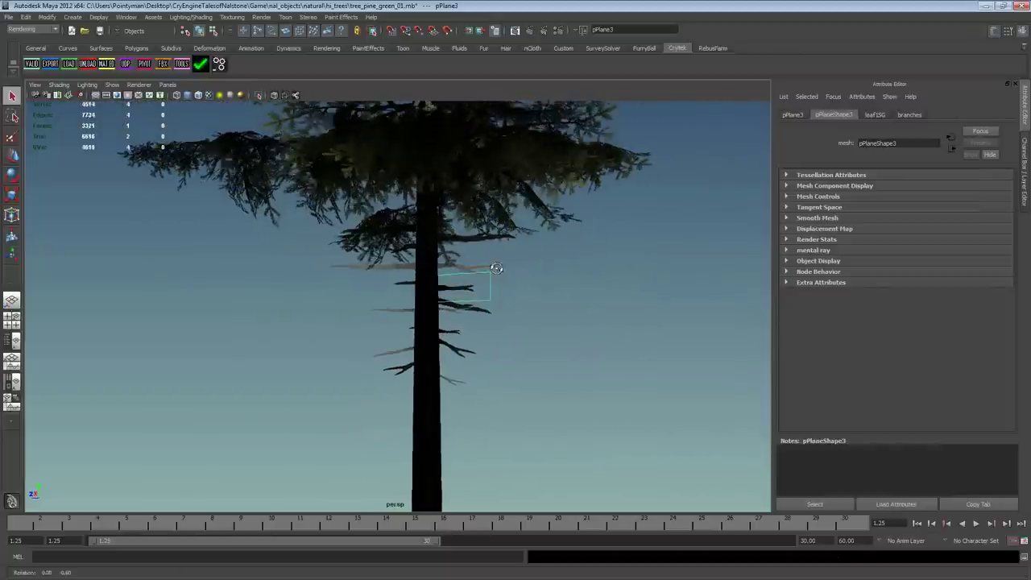
left_click(479, 248)
mouse_move(456, 237)
left_mouse_down("alt")
mouse_move(685, 479)
mouse_move(683, 349)
left_mouse_up("alt")
key("w")
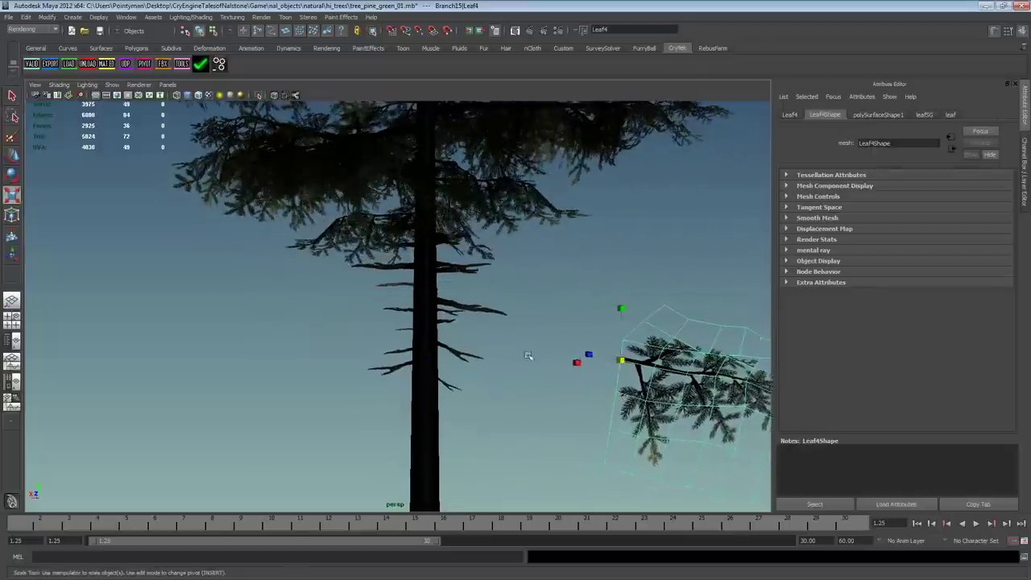
key("e")
left_click_drag(594, 352, 612, 313)
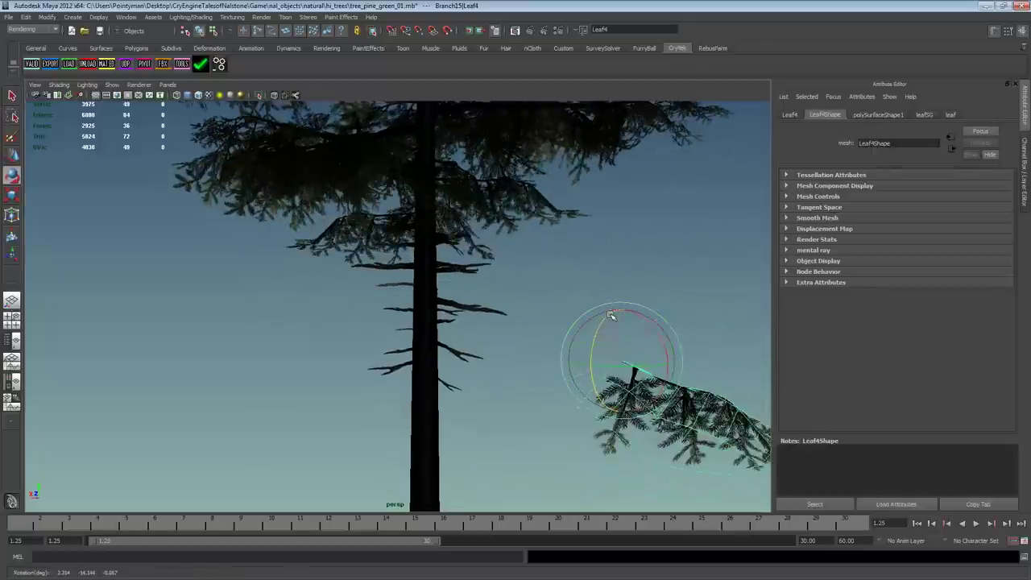
key("w")
middle_click_drag(567, 393, 467, 355)
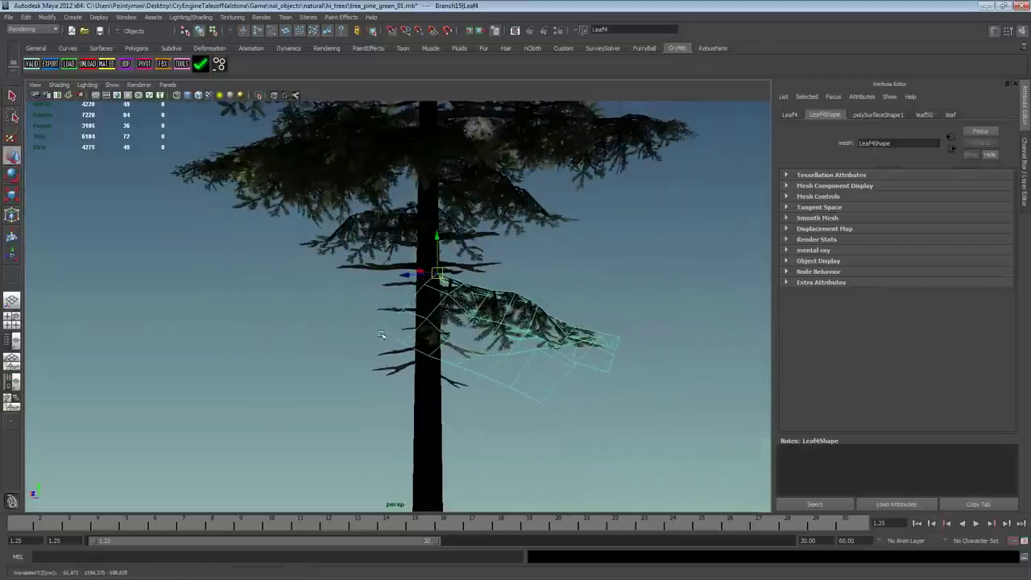
mouse_move(468, 354)
left_mouse_down("alt")
mouse_move(480, 362)
mouse_move(456, 368)
left_mouse_up("alt")
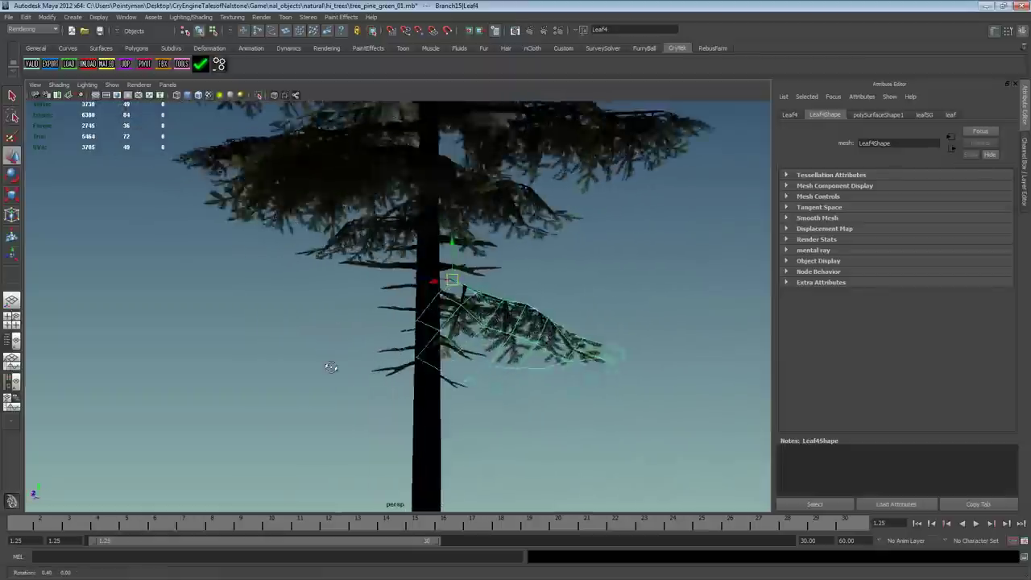
Step: Deselect, check the attached branch on the whole tree, and zoom onto the tree top
left_click(607, 294)
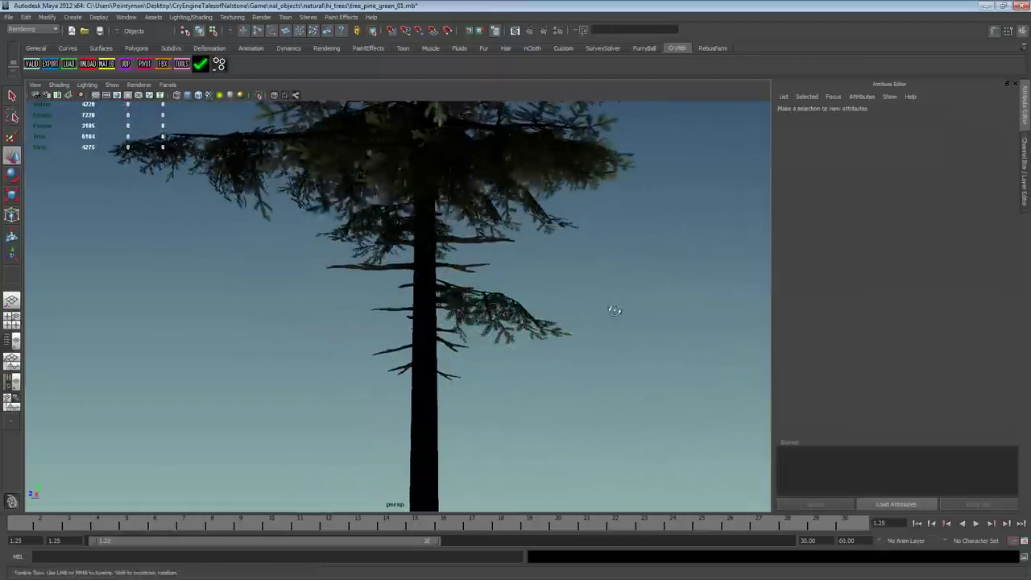
right_click_drag(615, 304, 325, 306, "alt")
mouse_move(325, 306)
left_mouse_down("alt")
mouse_move(432, 313)
mouse_move(472, 274)
mouse_move(463, 301)
left_mouse_up("alt")
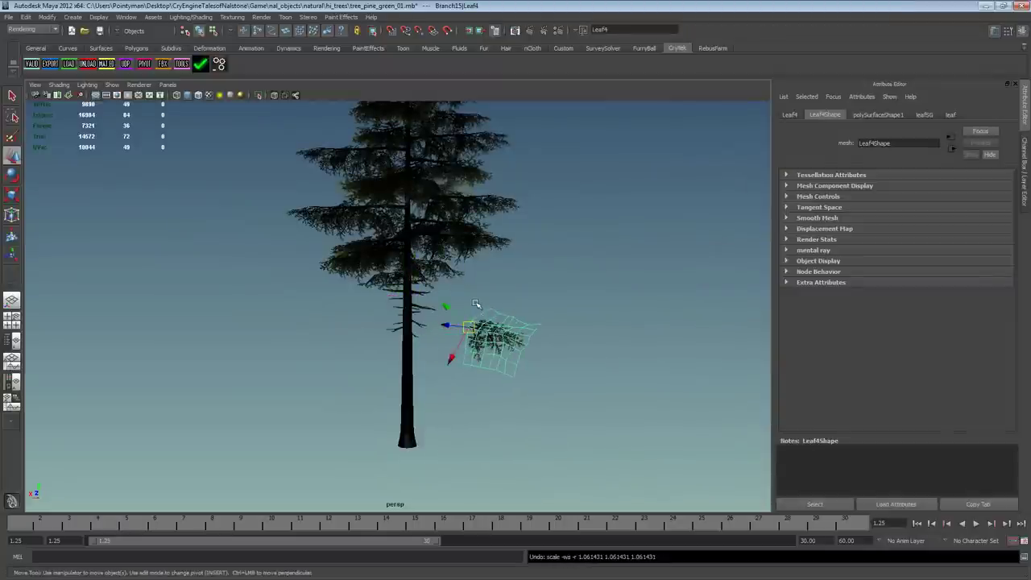
right_click_drag(478, 190, 517, 327, "alt")
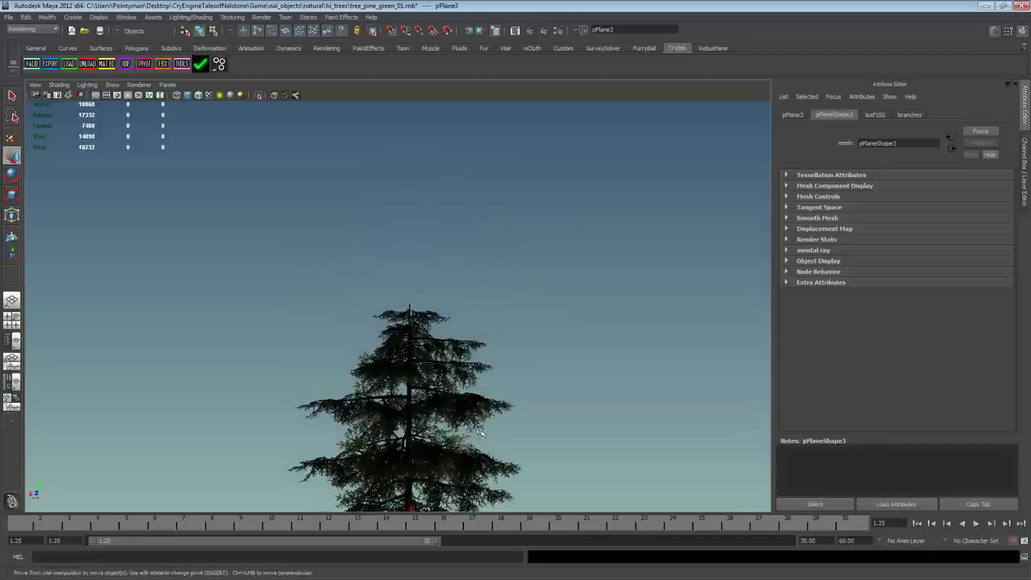
Step: Compare with the tree top in the CryEngine Sandbox level, then return to Maya
key("alt+Tab")
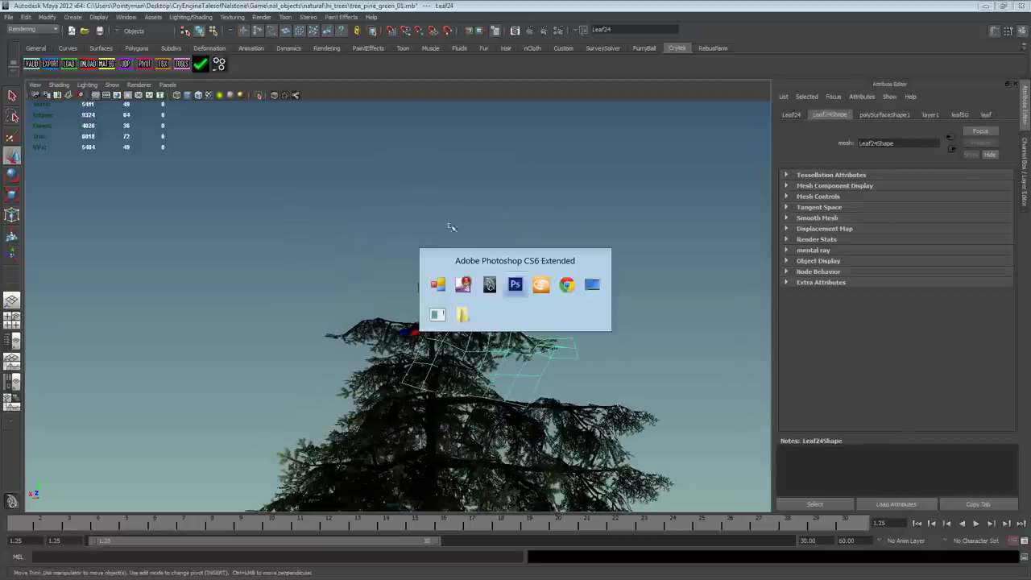
left_click(540, 287)
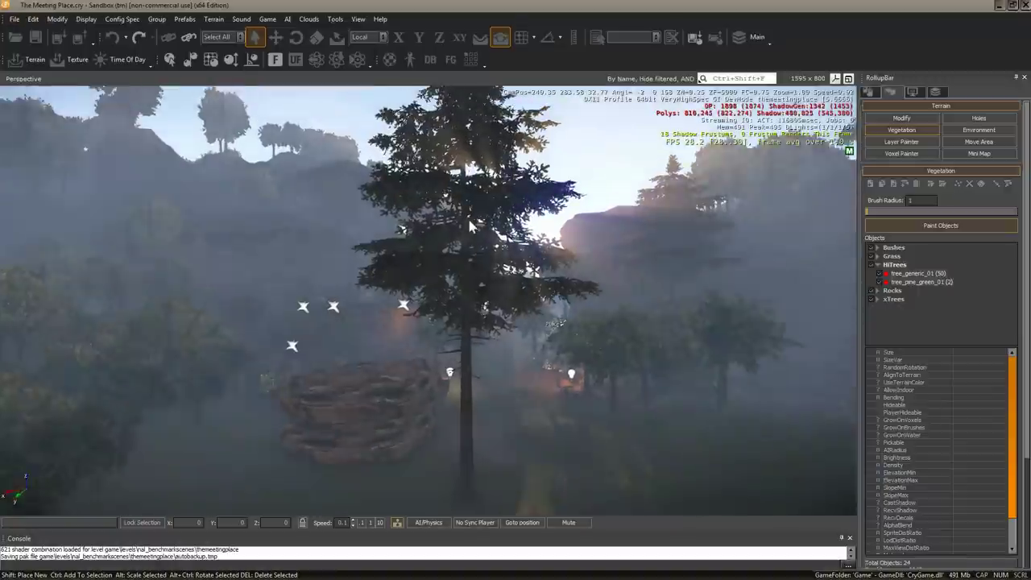
right_click_drag(471, 188, 470, 188)
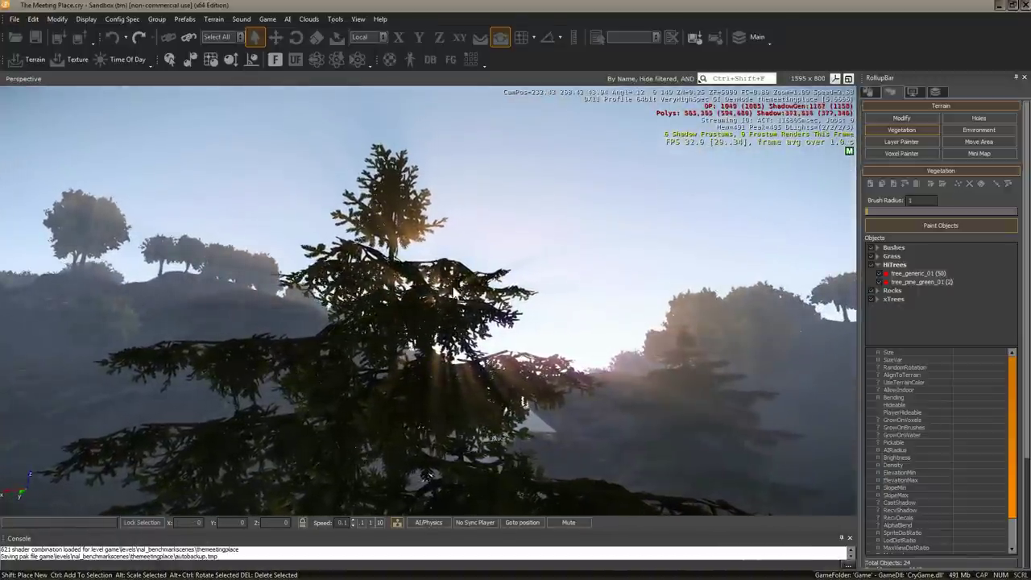
key("alt+Tab")
Step: Select leaf card Leaf25 and position it centred on the top of the trunk
left_click(451, 326)
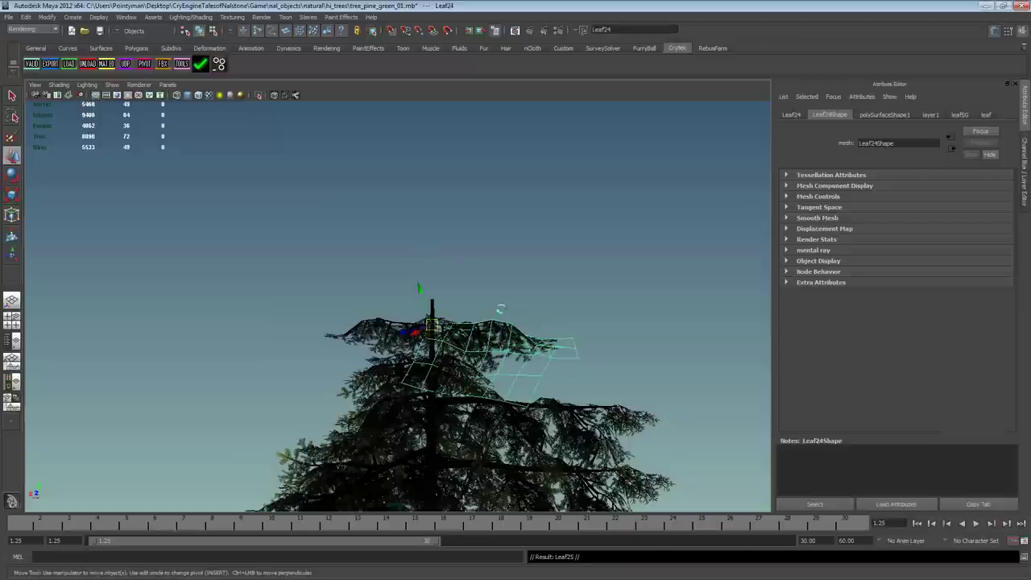
mouse_move(484, 371)
left_mouse_down()
mouse_move(489, 292)
mouse_move(440, 139)
mouse_move(348, 159)
left_mouse_up()
key("e")
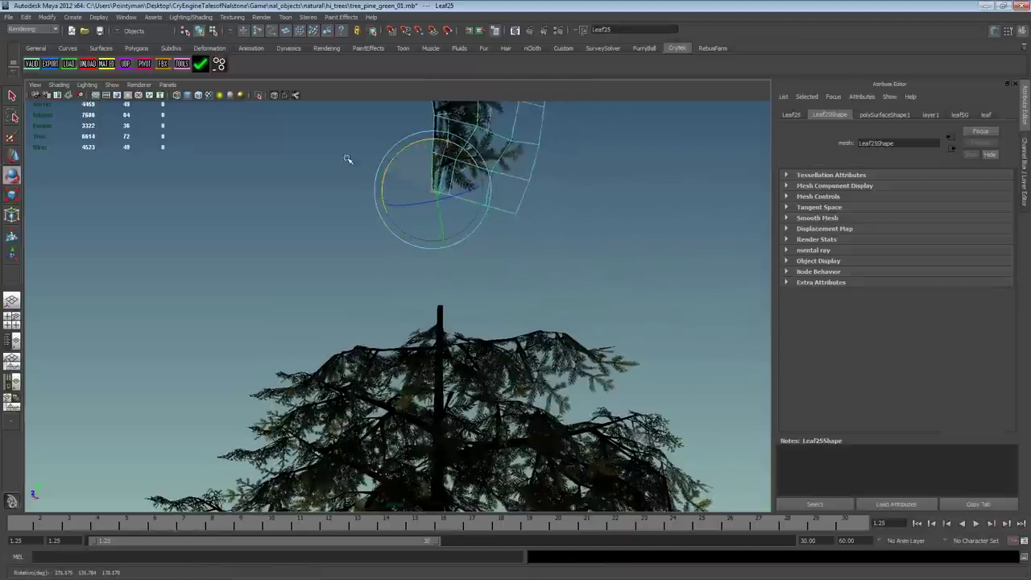
key("w")
mouse_move(427, 198)
left_mouse_down()
mouse_move(439, 278)
mouse_move(489, 365)
mouse_move(564, 359)
left_mouse_up()
middle_click_drag(564, 358, 569, 354)
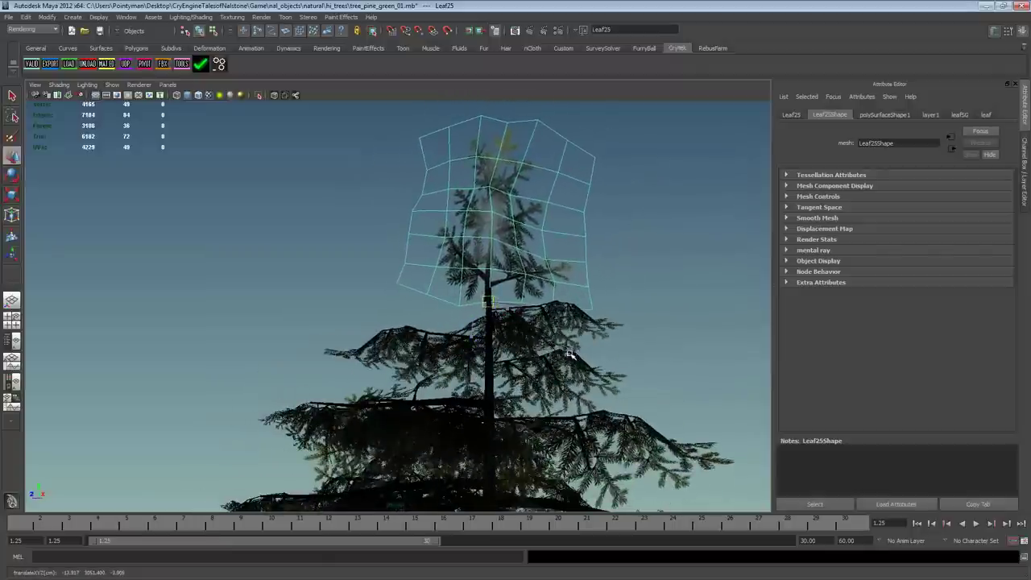
left_click_drag(569, 355, 454, 351, "alt")
middle_click_drag(454, 352, 454, 355)
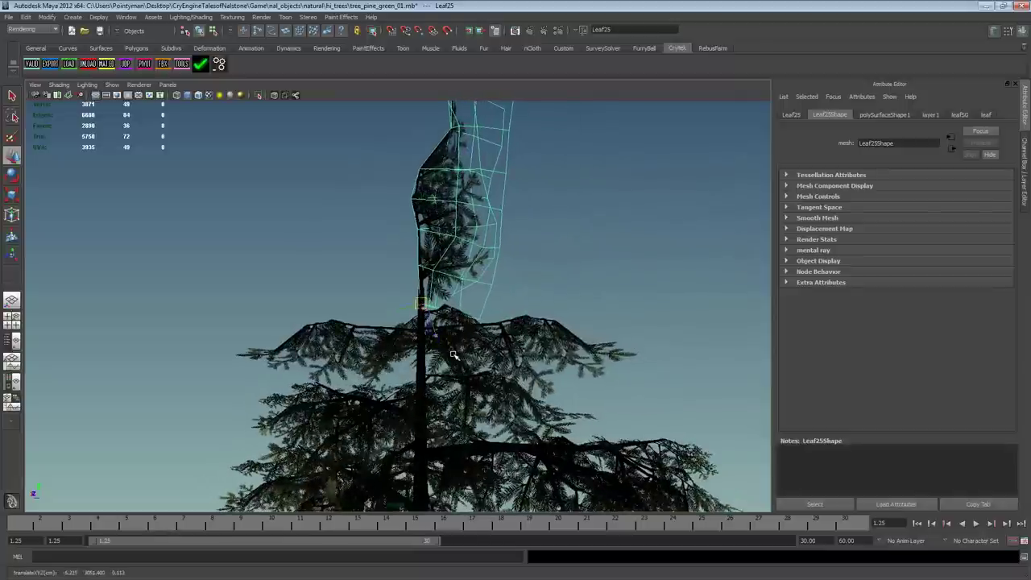
Step: Duplicate the card as Leaf26 and tilt it around the trunk top
key("ctrl+d")
key("e")
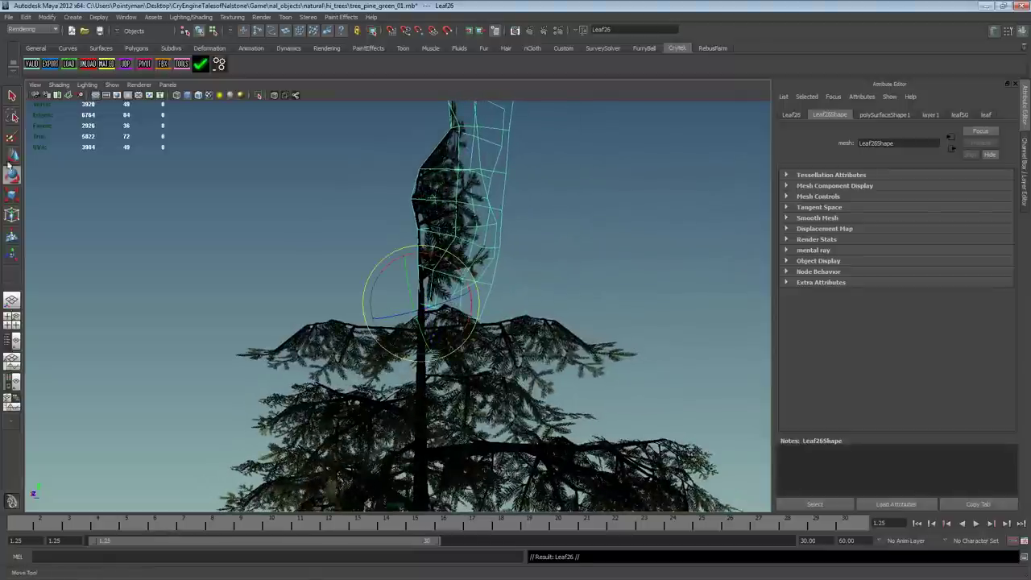
double_click(13, 174)
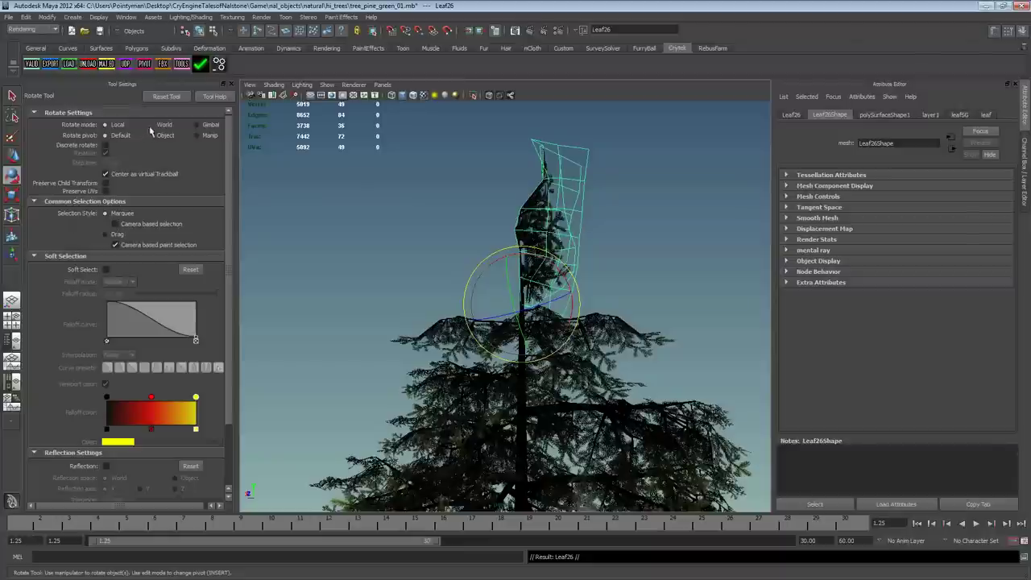
left_click_drag(565, 304, 452, 310)
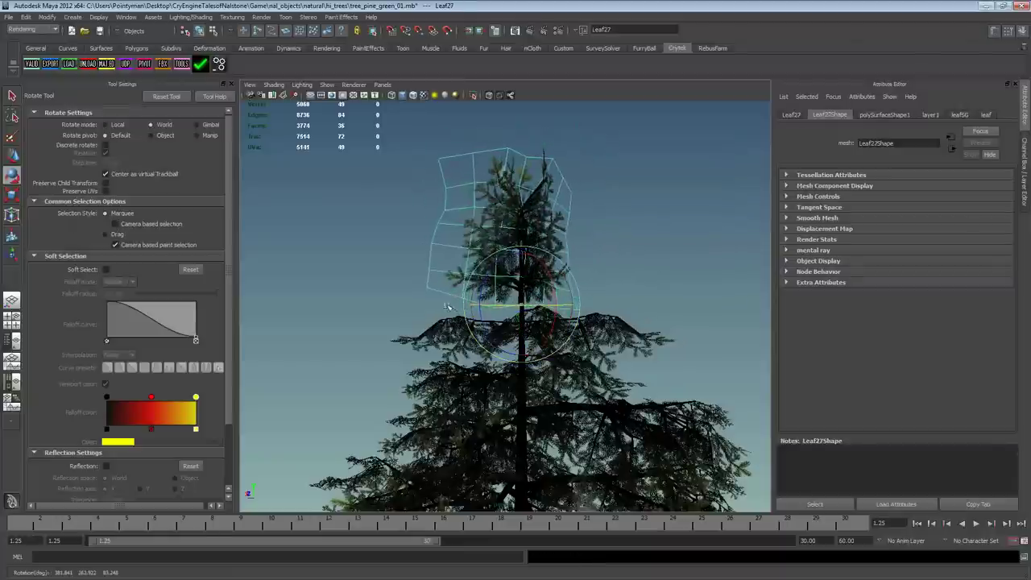
left_click_drag(514, 304, 535, 272, "alt")
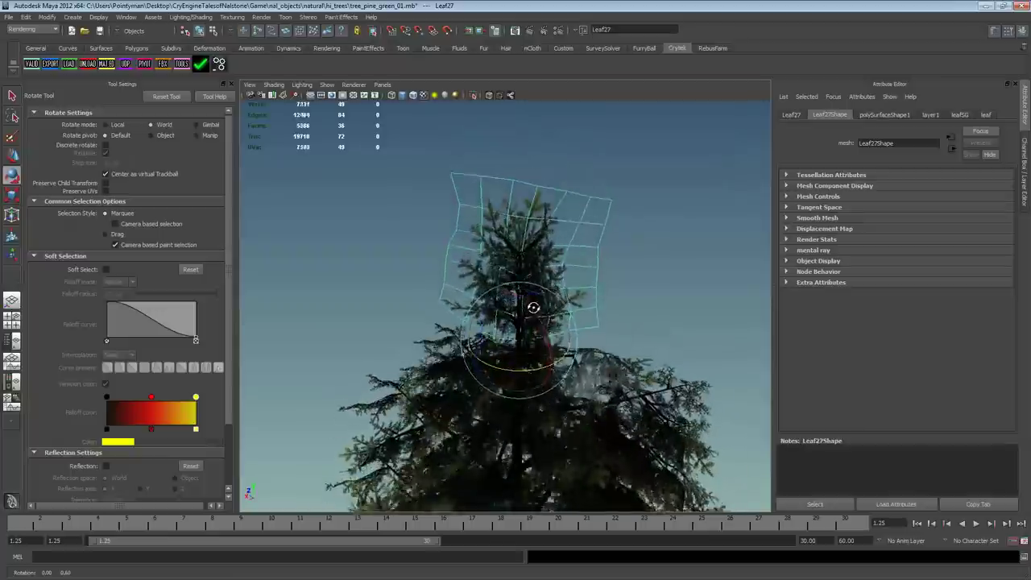
Step: Inspect the leaf cluster in Isolate Select from several sides, then restore the full tree and deselect
key("ctrl+1")
left_click(633, 212)
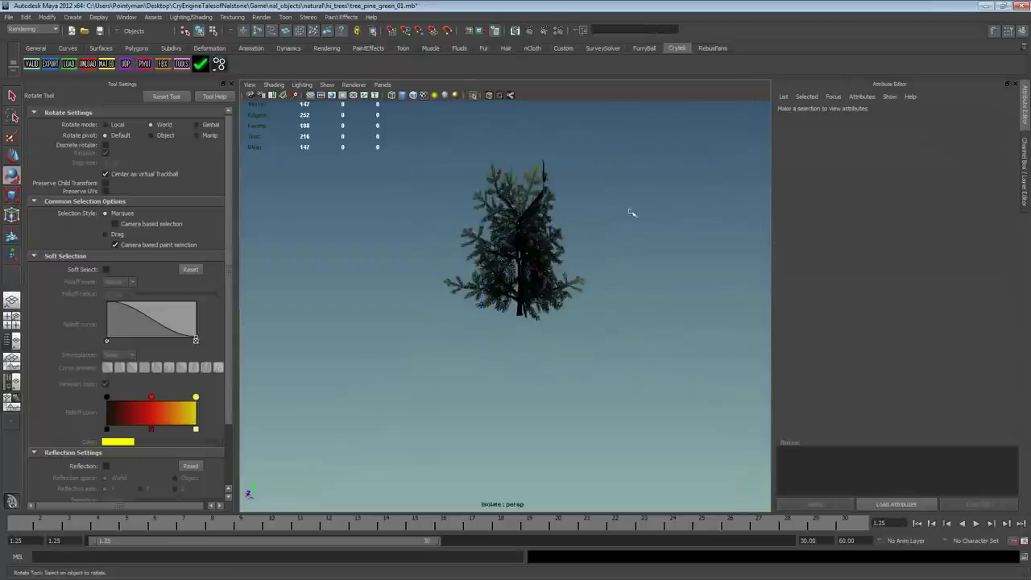
mouse_move(633, 212)
left_mouse_down("alt")
mouse_move(601, 302)
mouse_move(596, 233)
left_mouse_up("alt")
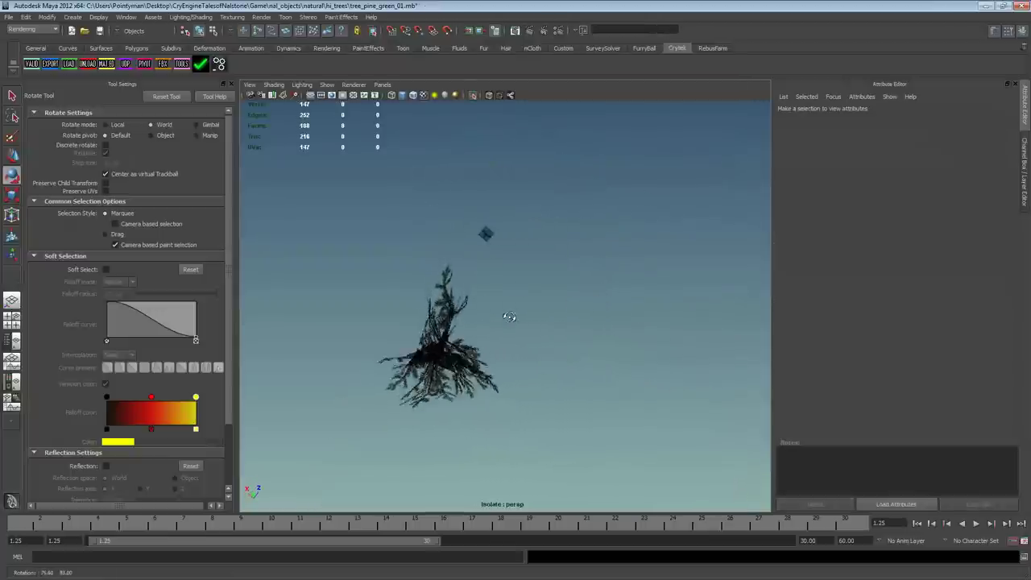
left_click_drag(397, 282, 511, 278, "alt")
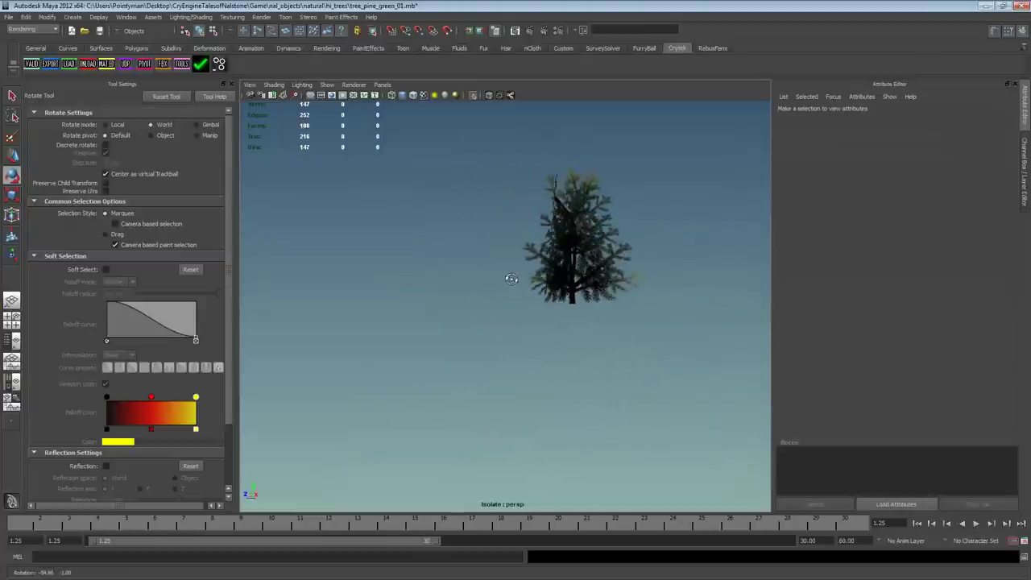
left_click_drag(577, 254, 532, 257, "alt")
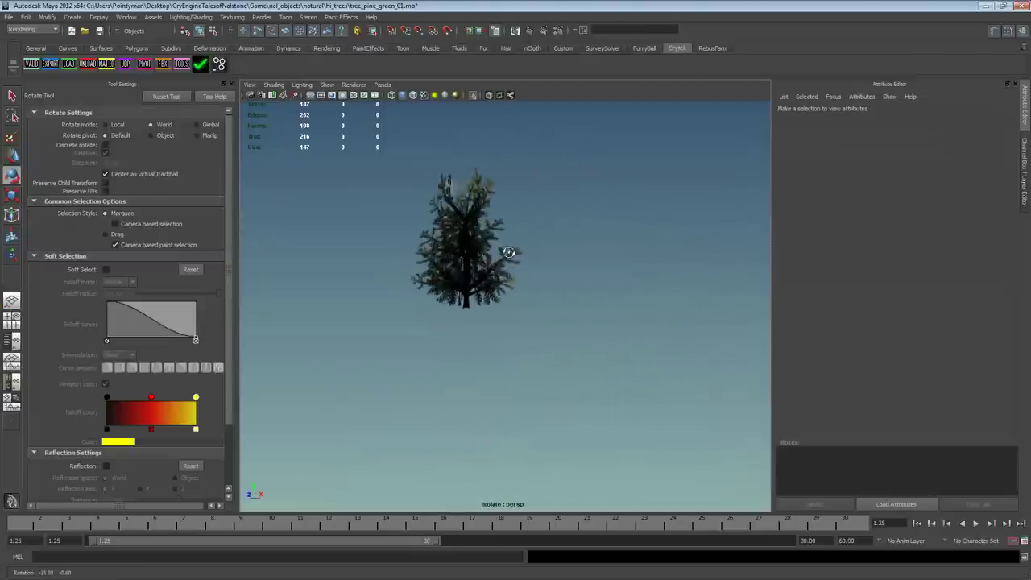
mouse_move(415, 260)
left_mouse_down("alt")
mouse_move(560, 288)
mouse_move(564, 259)
mouse_move(498, 231)
mouse_move(457, 283)
mouse_move(533, 169)
left_mouse_up("alt")
key("ctrl+z")
left_click(560, 260)
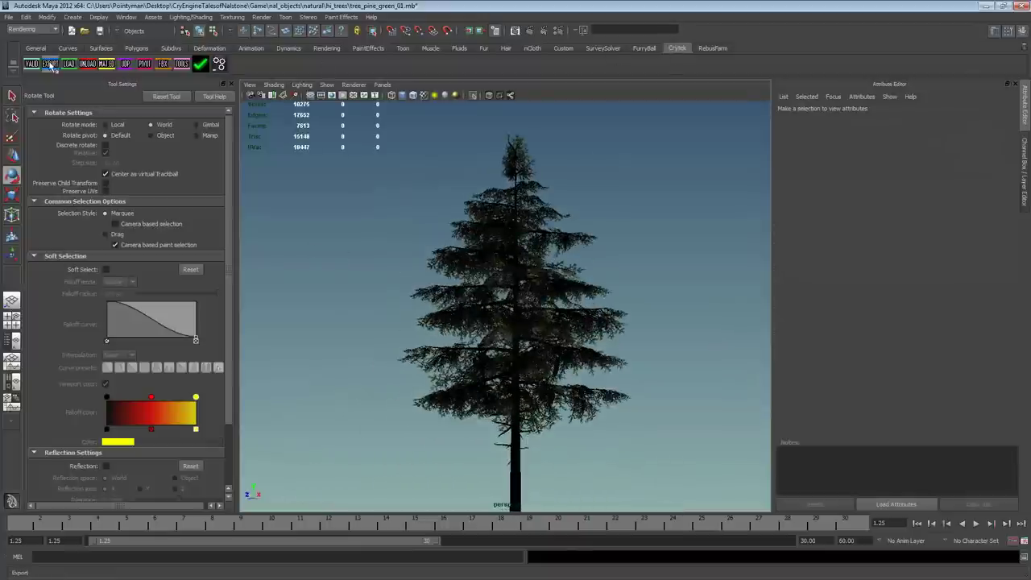
left_click(51, 64)
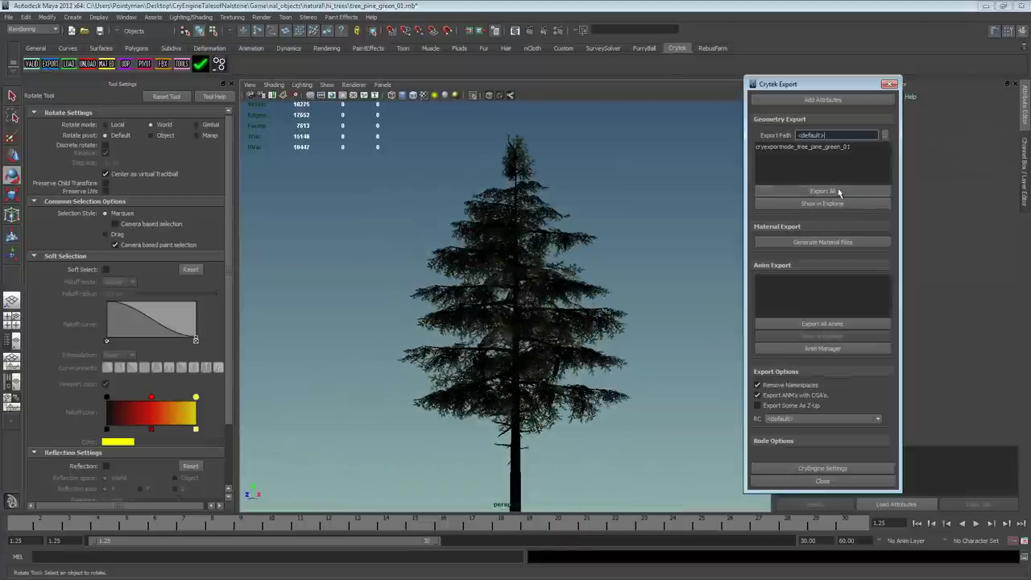
left_click_drag(805, 83, 788, 84)
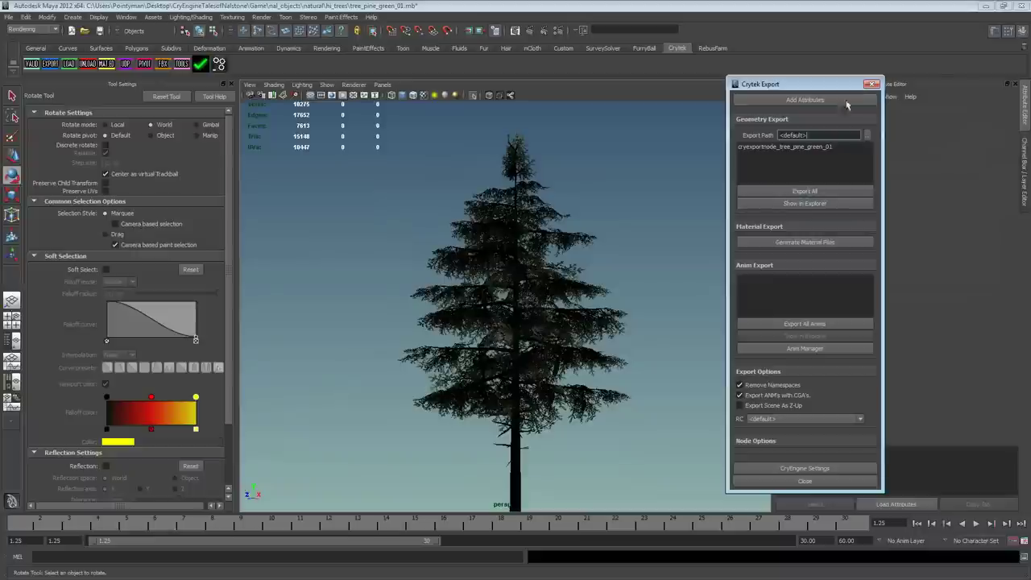
left_click(872, 85)
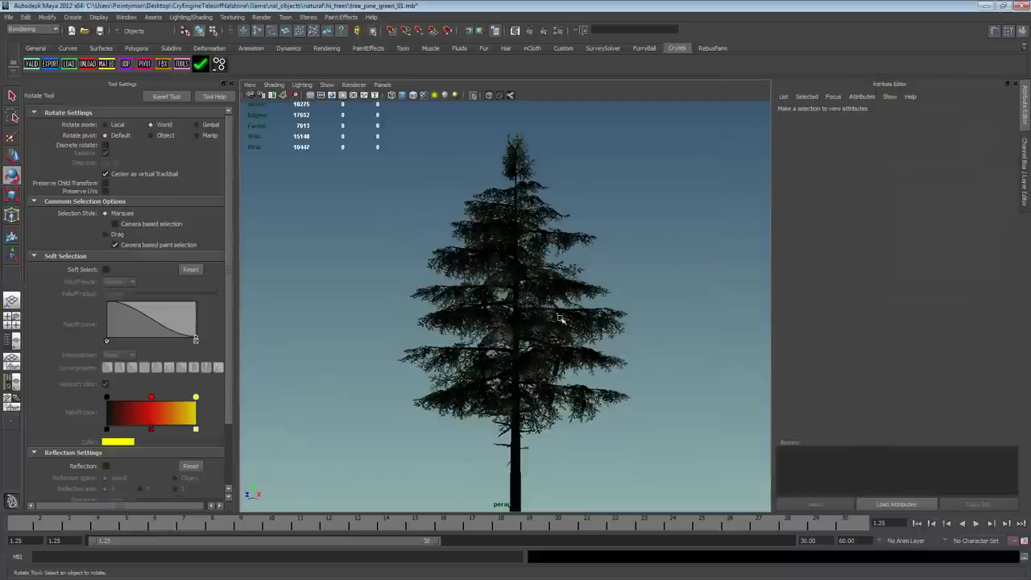
key("alt+Tab")
left_click(490, 285)
Step: In CryEngine Sandbox, move in under the pine and look up into its canopy
key("alt+Tab")
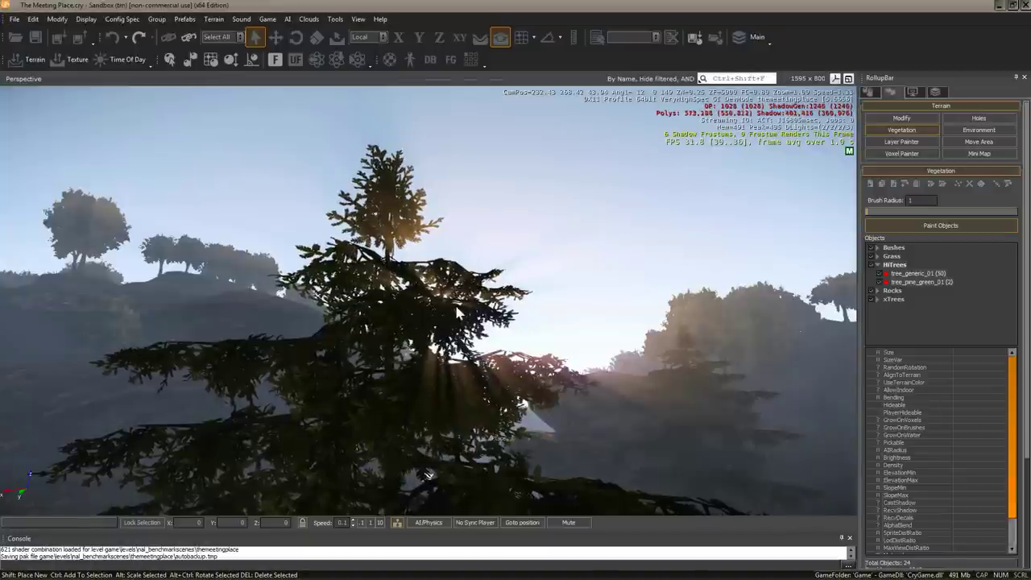
scroll(457, 312, "up", 5)
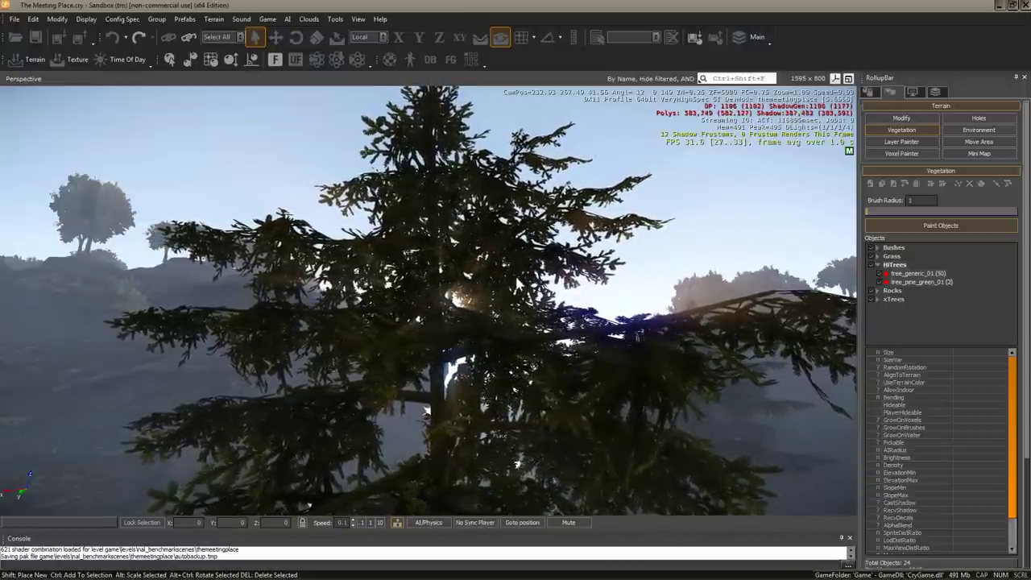
mouse_move(500, 439)
right_mouse_down()
mouse_move(519, 282)
mouse_move(498, 334)
mouse_move(556, 343)
mouse_move(492, 461)
right_mouse_up()
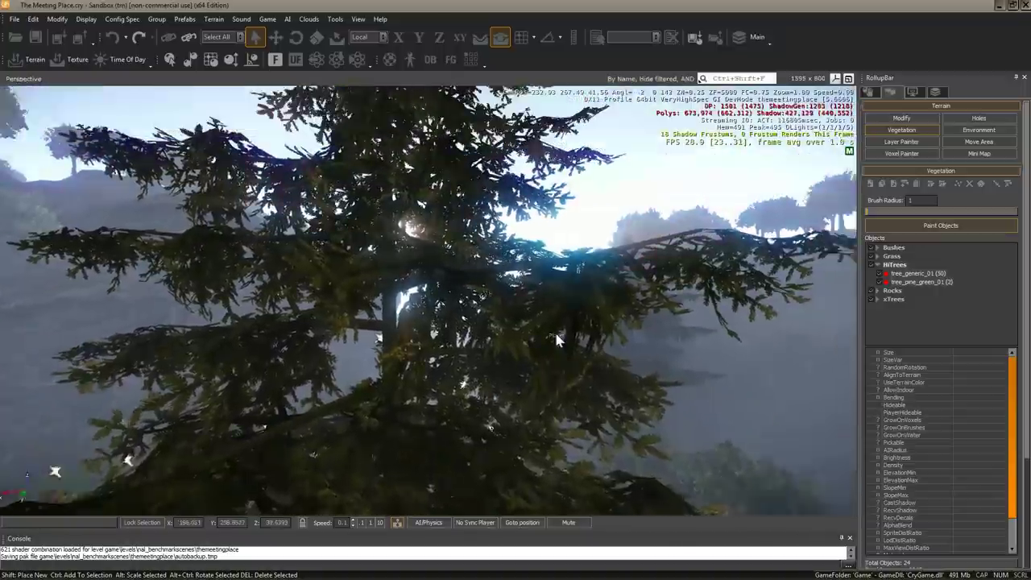
Step: Open the Material Editor and select tree_pine_green_01's leaf sub-material under nal_objects > natural > hi_trees
key("m")
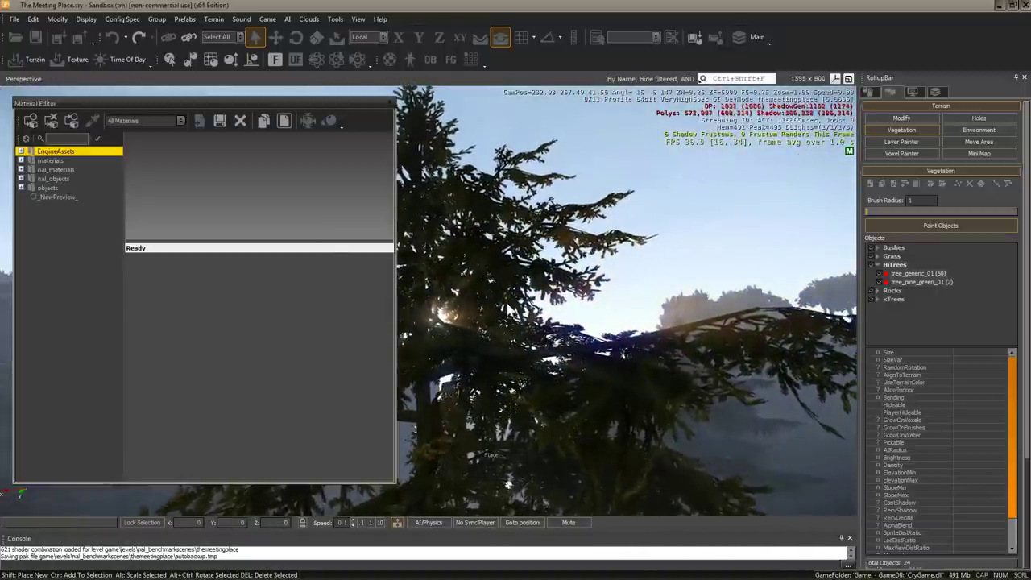
double_click(55, 179)
left_click(56, 208)
double_click(55, 206)
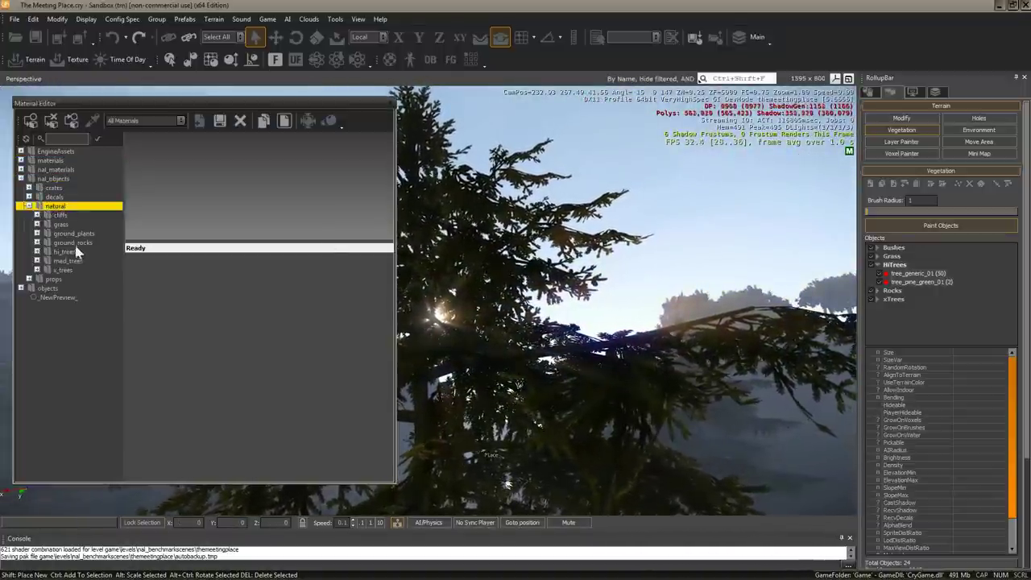
double_click(64, 252)
left_click(84, 270)
left_click(310, 161)
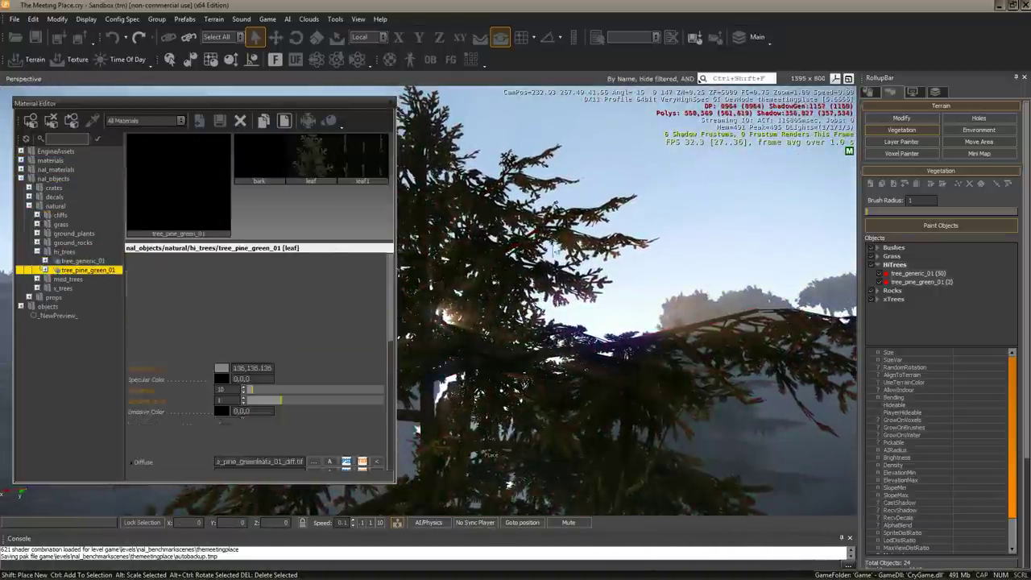
right_click_drag(543, 264, 572, 281)
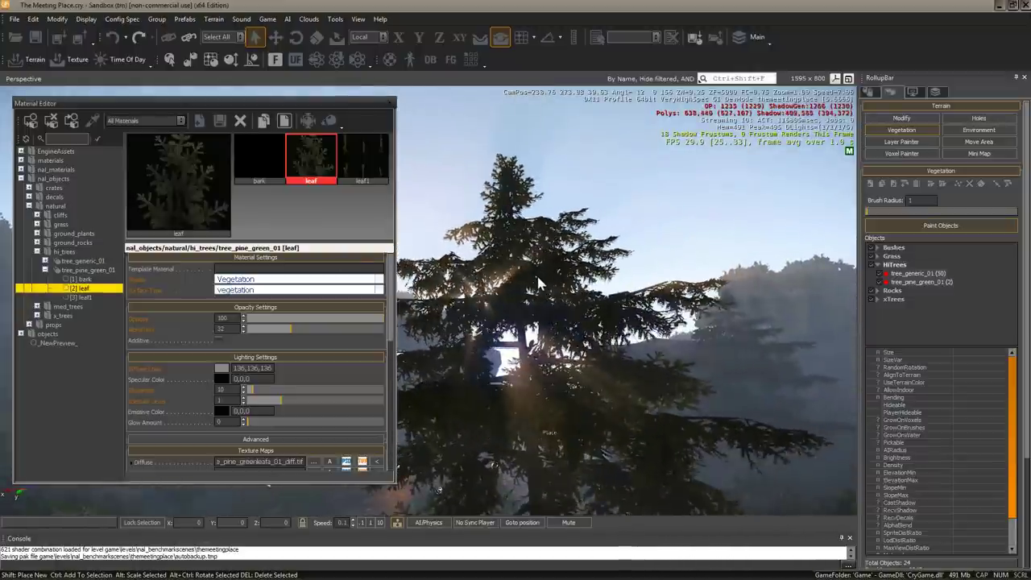
scroll(536, 273, "up", 3)
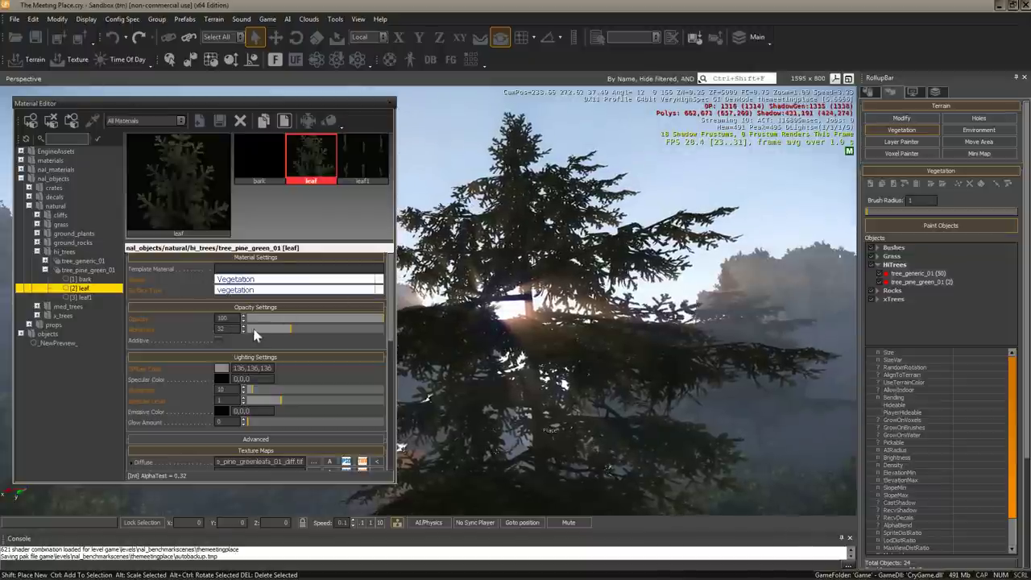
Step: Test AlphaTest values up to 100 and down to 42, settling at 45
left_click_drag(255, 327, 252, 328)
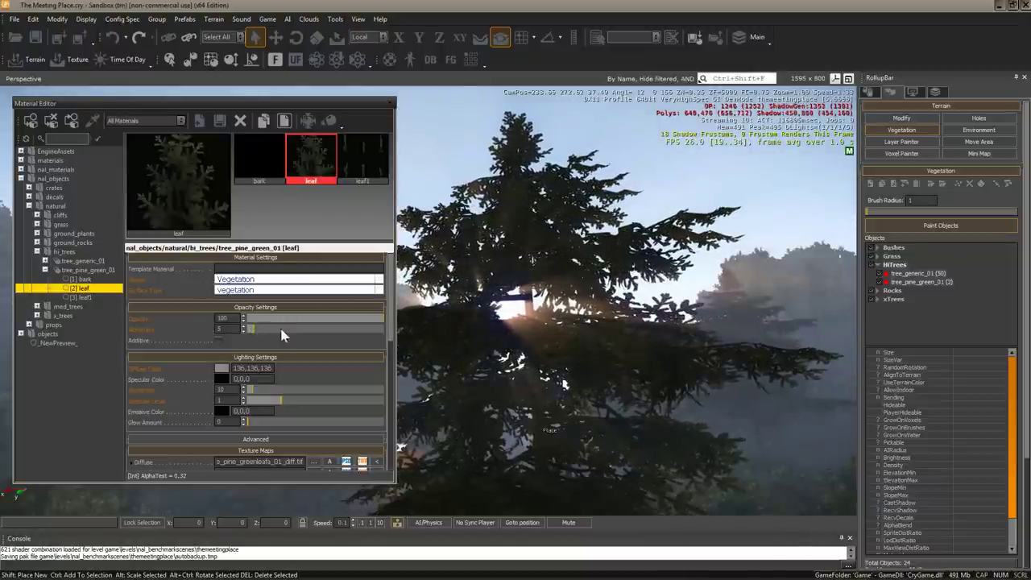
scroll(522, 379, "down", 3)
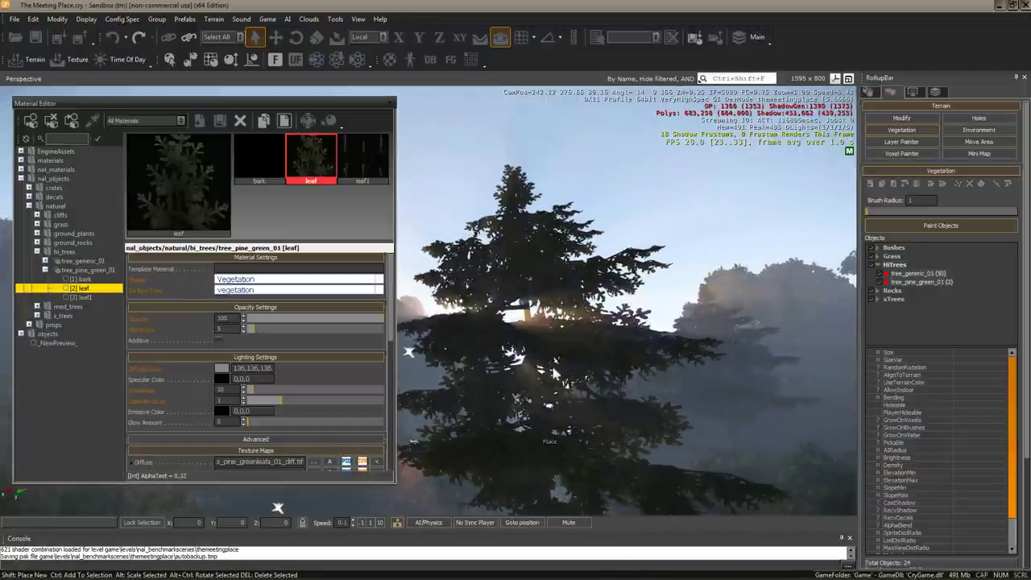
middle_click_drag(521, 372, 567, 335)
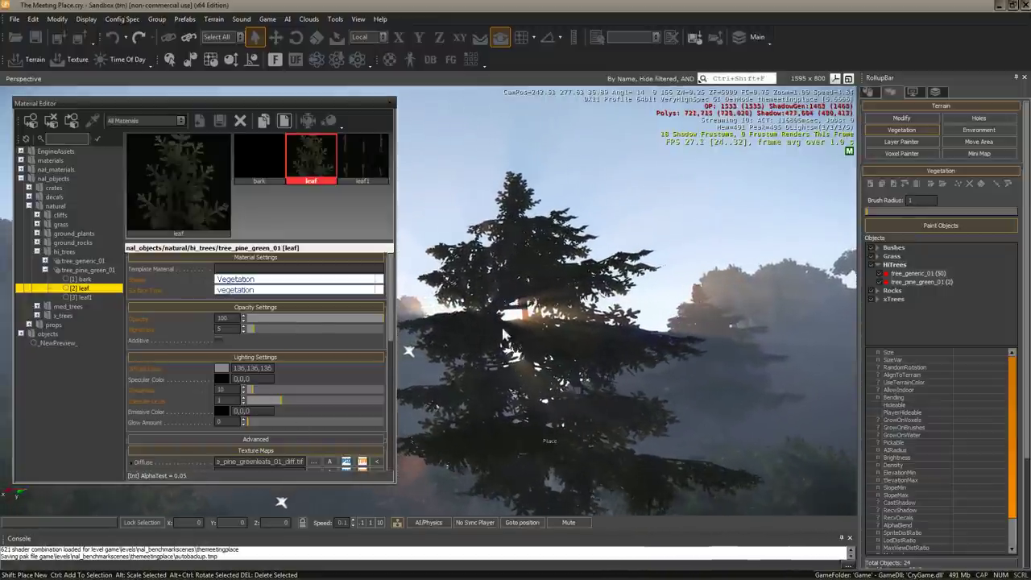
scroll(483, 294, "up", 2)
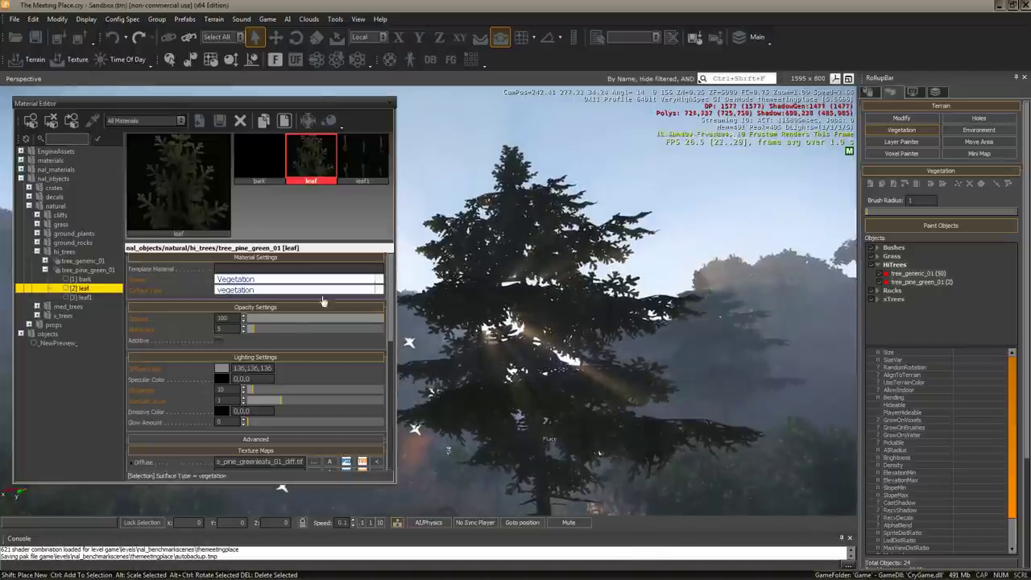
left_click_drag(280, 331, 319, 328)
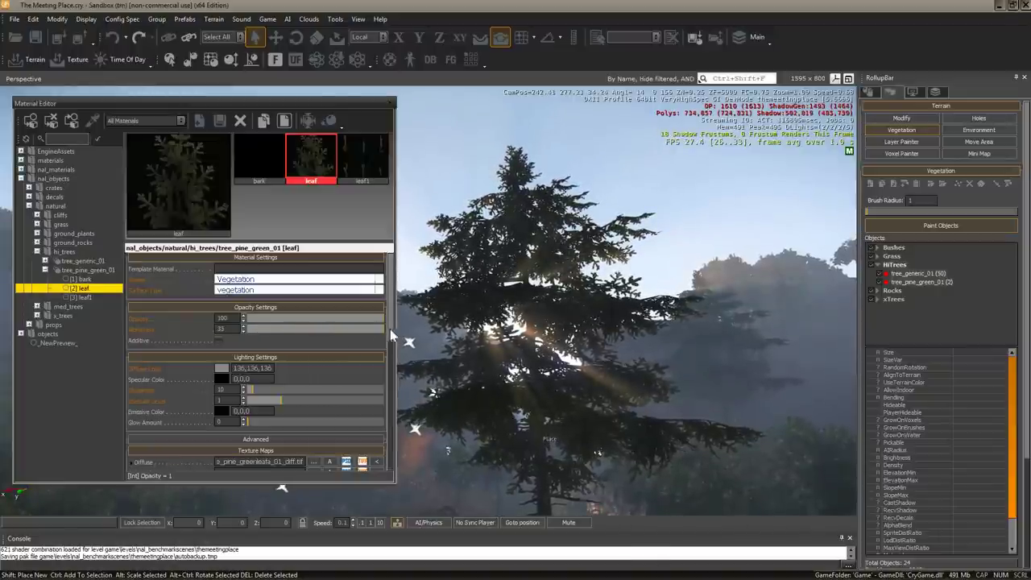
left_click_drag(391, 330, 397, 331)
scroll(282, 488, "up", 3)
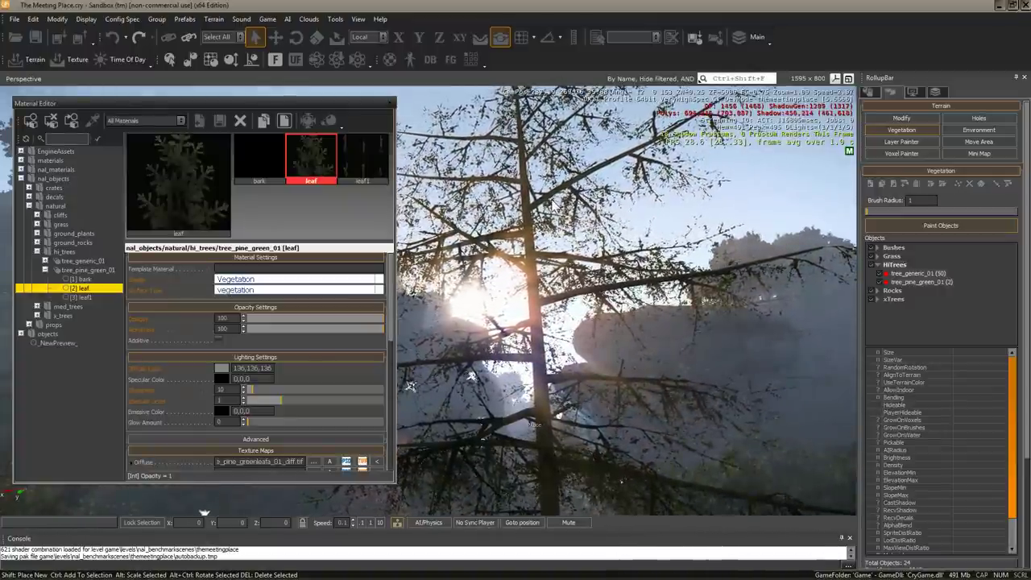
left_click_drag(367, 327, 290, 334)
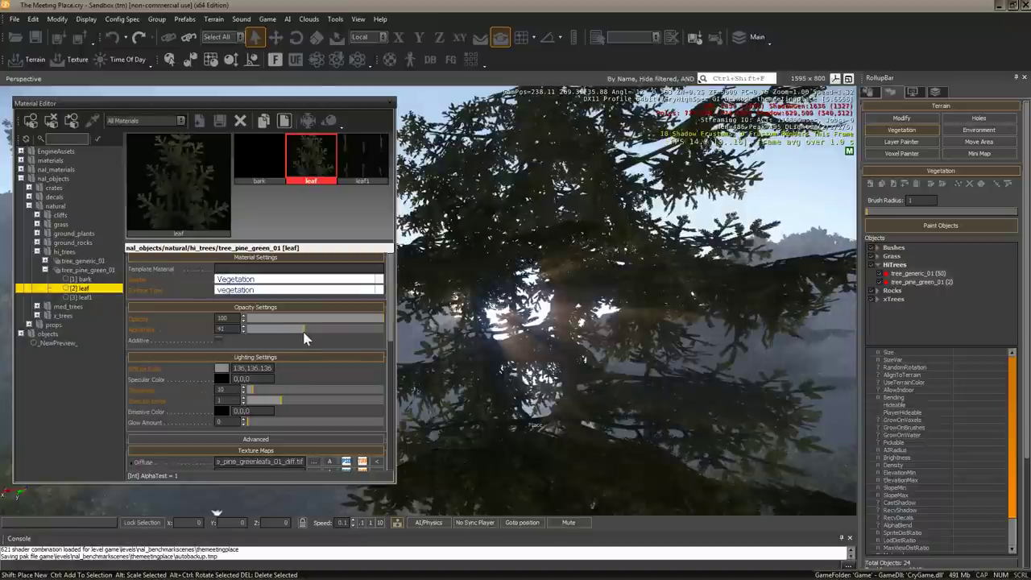
left_click_drag(304, 337, 309, 337)
mouse_move(580, 324)
right_mouse_down()
mouse_move(583, 337)
mouse_move(636, 358)
mouse_move(562, 357)
mouse_move(466, 274)
right_mouse_up()
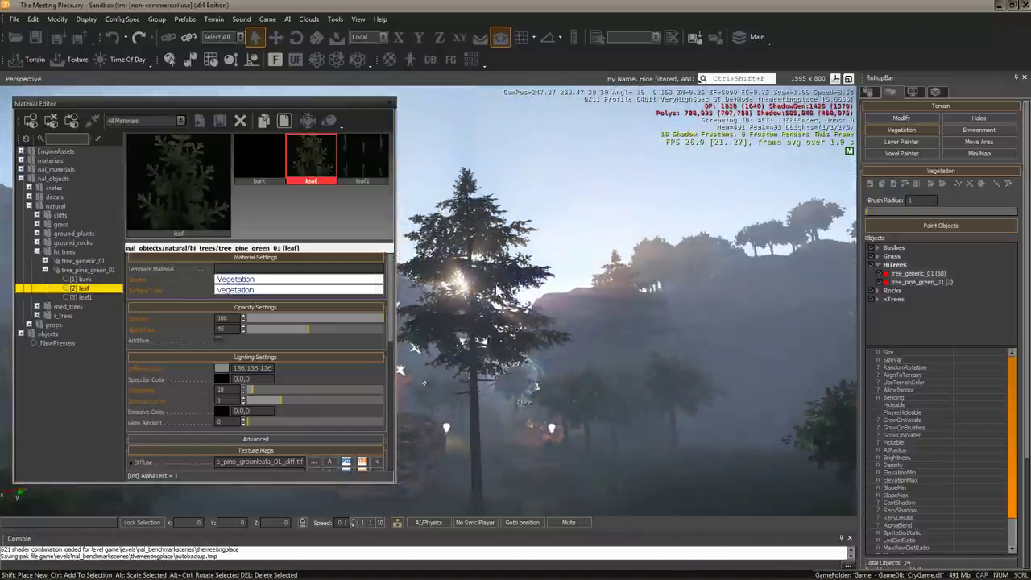
Step: Close the Material Editor and swing the view across the clearing toward the large pine
left_click(390, 104)
right_click_drag(402, 201, 432, 240)
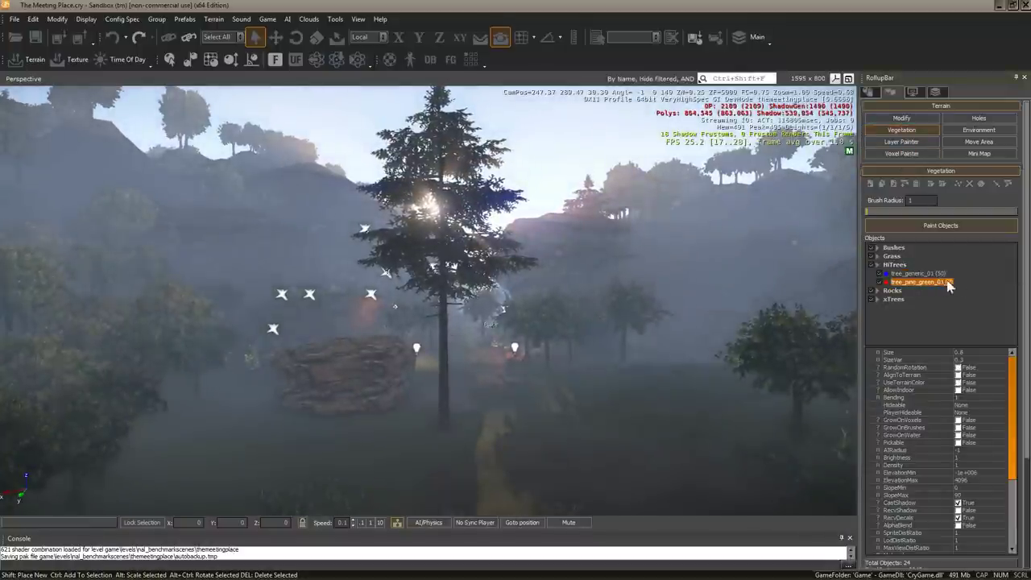
right_click_drag(433, 338, 432, 360)
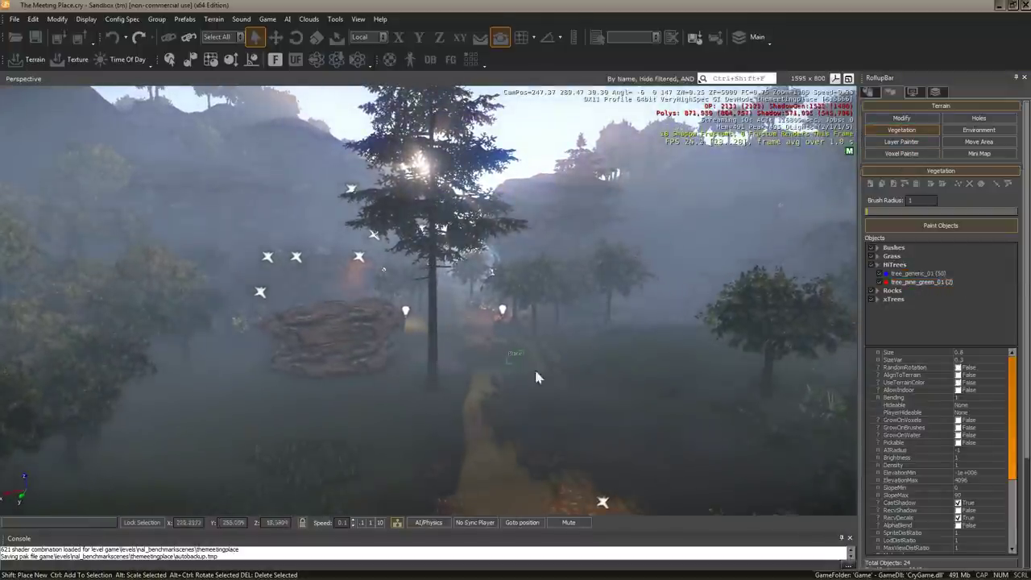
right_click_drag(536, 378, 838, 344)
right_click_drag(497, 325, 495, 347)
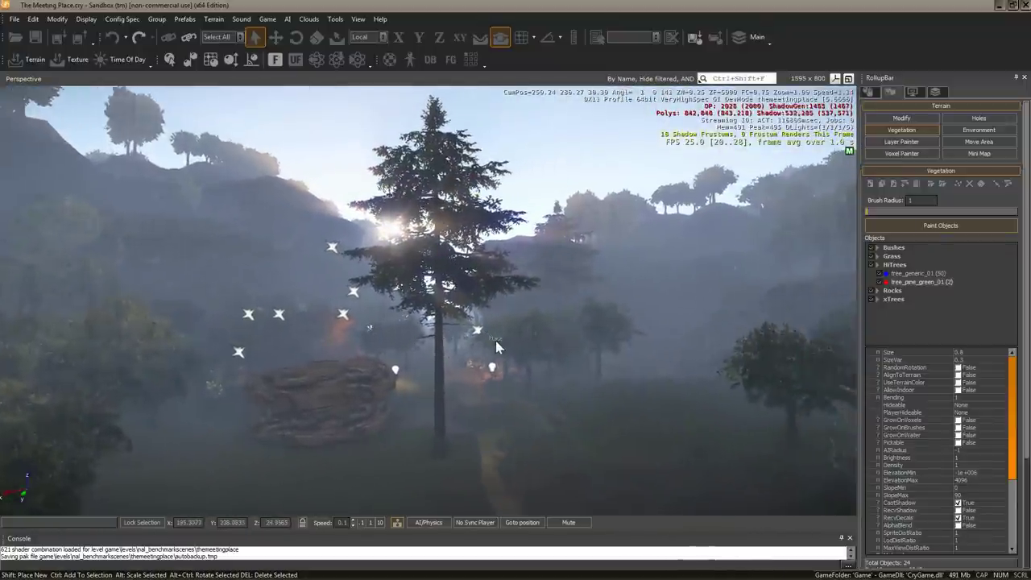
right_click_drag(495, 341, 506, 410)
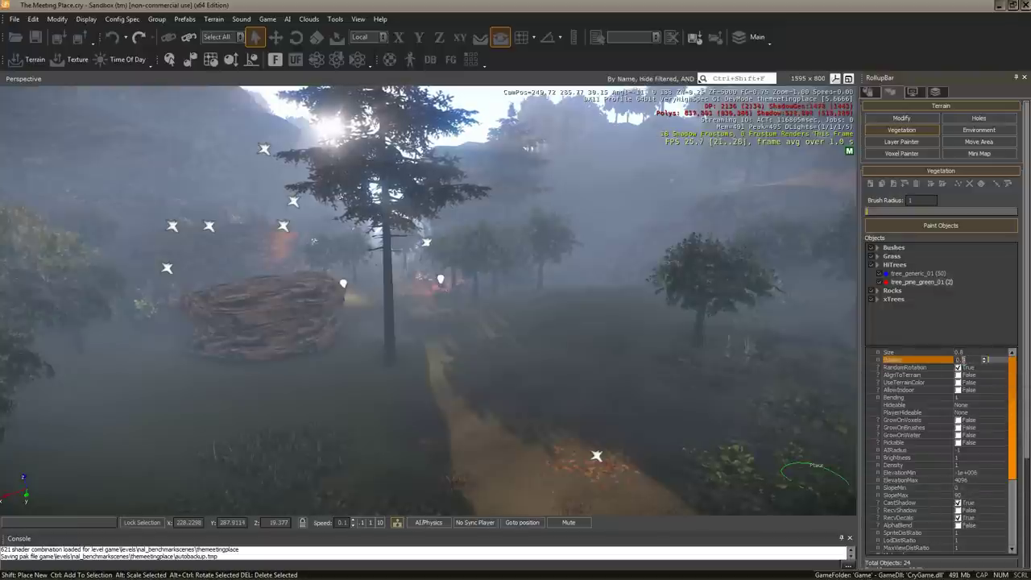
Step: Set the pine vegetation Size to 0.9 and SizeVar to 0.4
left_click(961, 352)
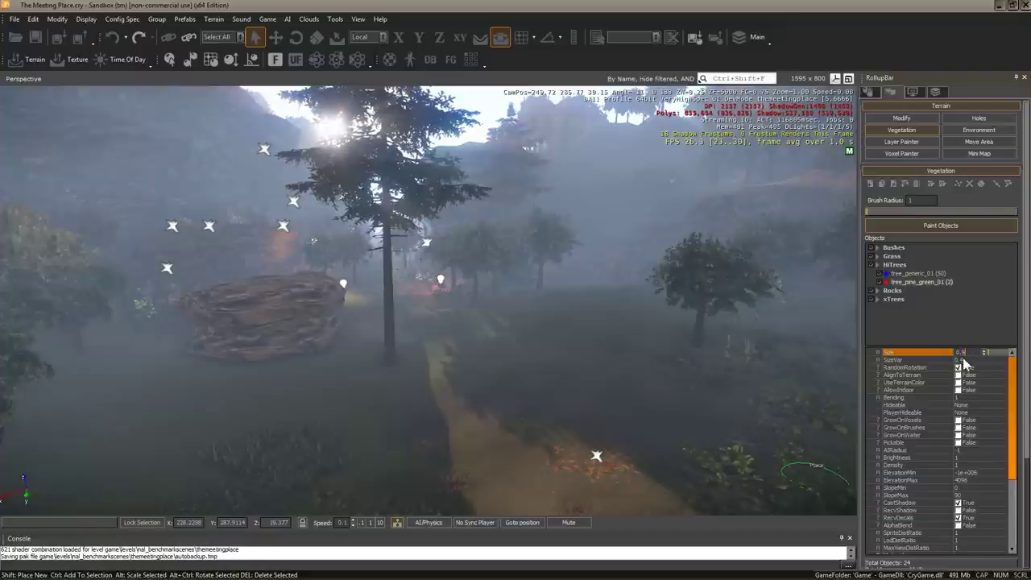
left_click(963, 360)
scroll(515, 328, "up", 5)
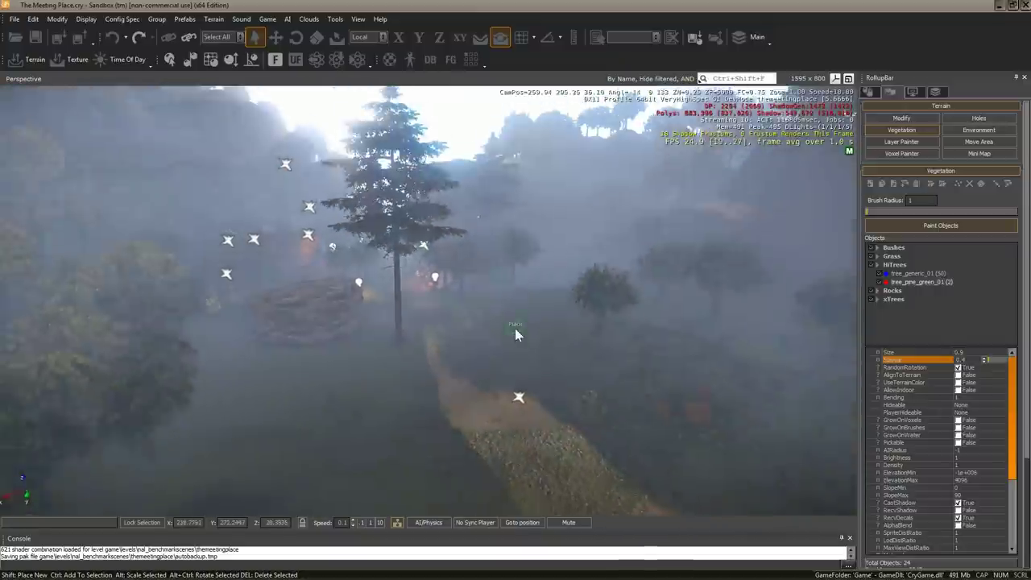
scroll(515, 328, "down", 3)
Step: Paint pine trees along the path and across the slope
left_click(428, 329)
left_click(503, 321)
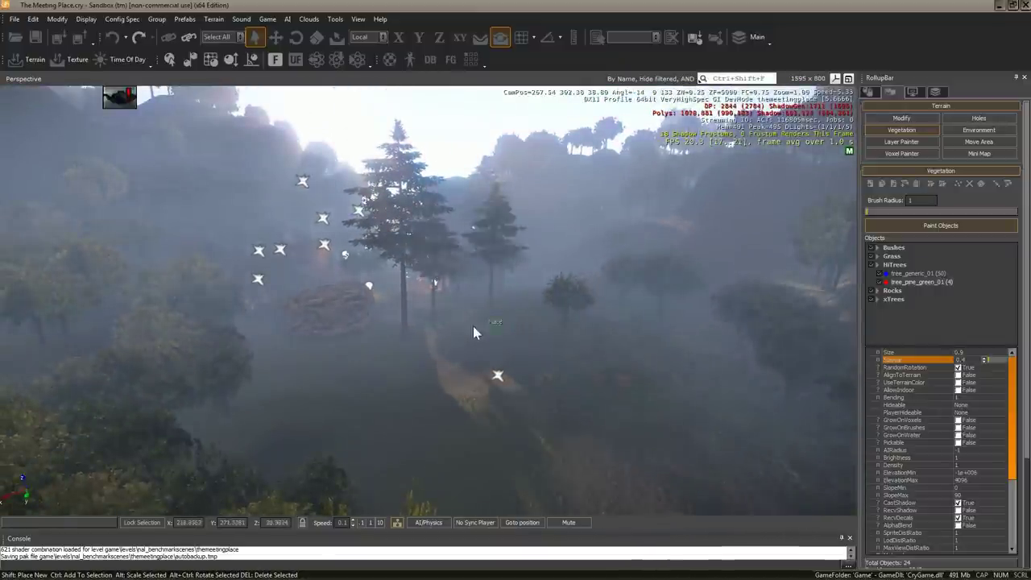
left_click(473, 326)
left_click(493, 328)
left_click(562, 332)
left_click(455, 359)
left_click(371, 363)
left_click(305, 375)
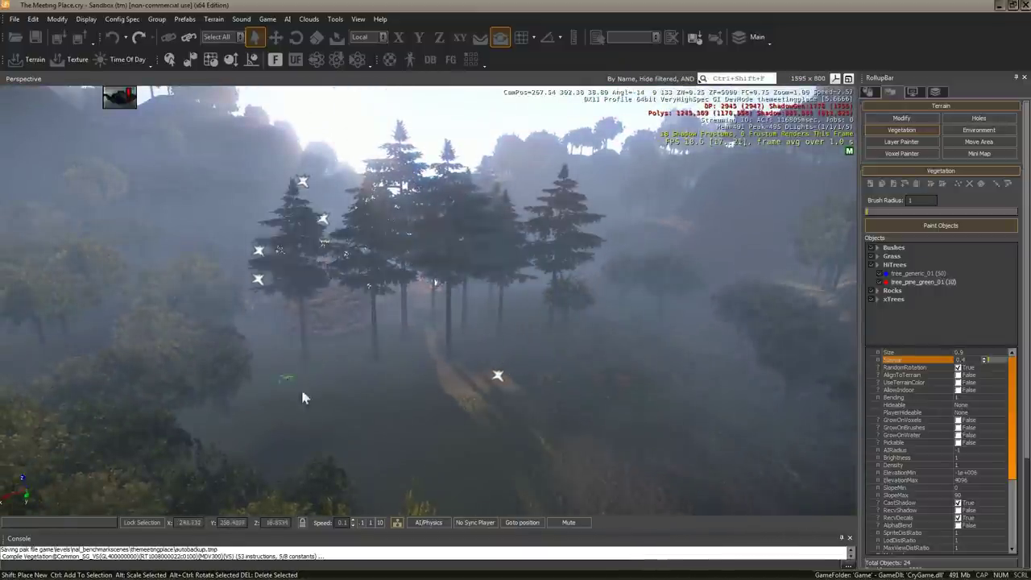
left_click(308, 391)
left_click(399, 367)
left_click(230, 378)
left_click(314, 411)
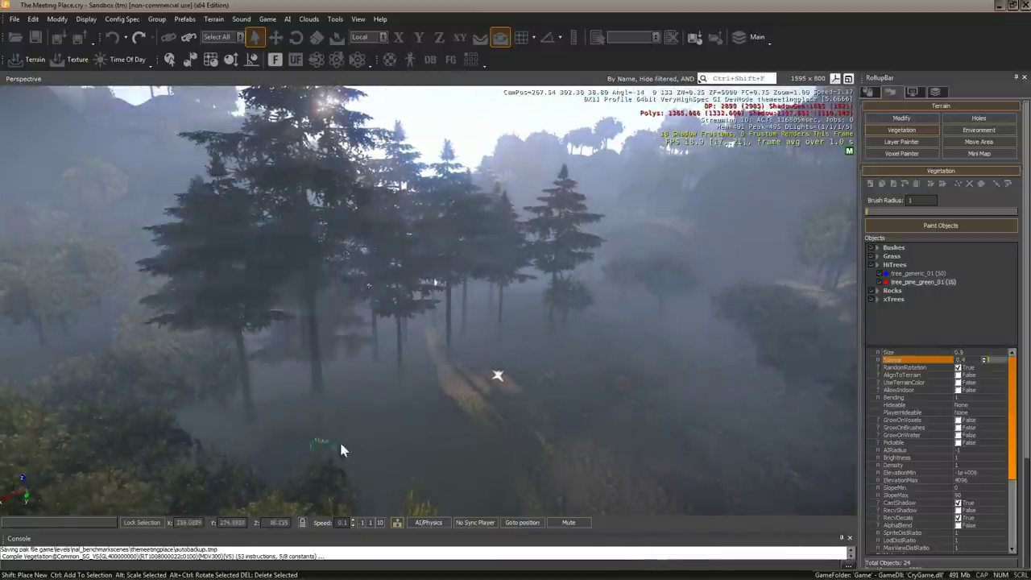
left_click(362, 427)
left_click(451, 379)
left_click(612, 338)
left_click(653, 330)
left_click(503, 371)
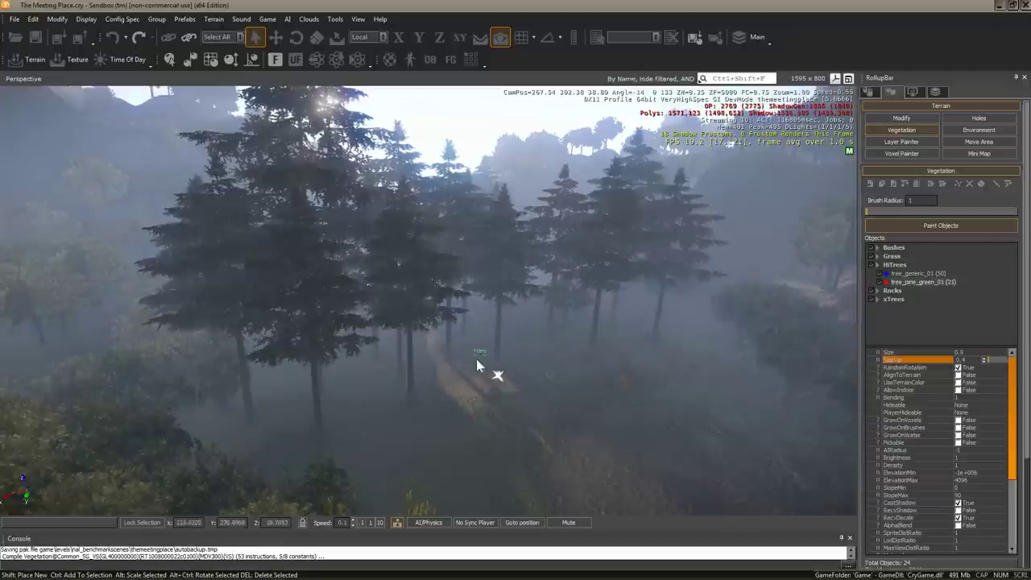
left_click(520, 398)
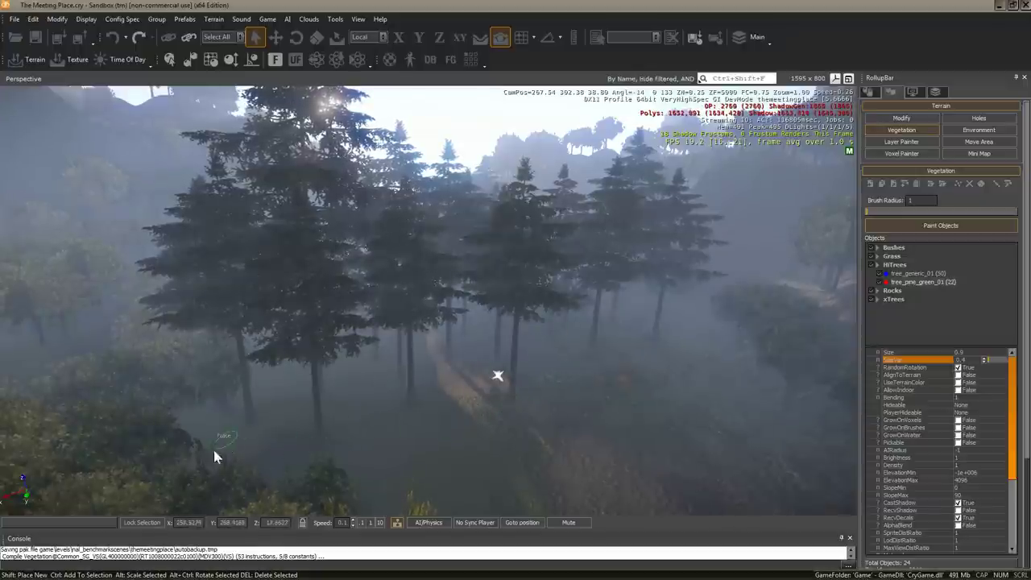
Step: Paint more pines across the lower forest, bringing tree_pine_green_01 to 27 instances
left_click(363, 423)
left_click(337, 471)
left_click(592, 415)
left_click(671, 372)
left_click(736, 346)
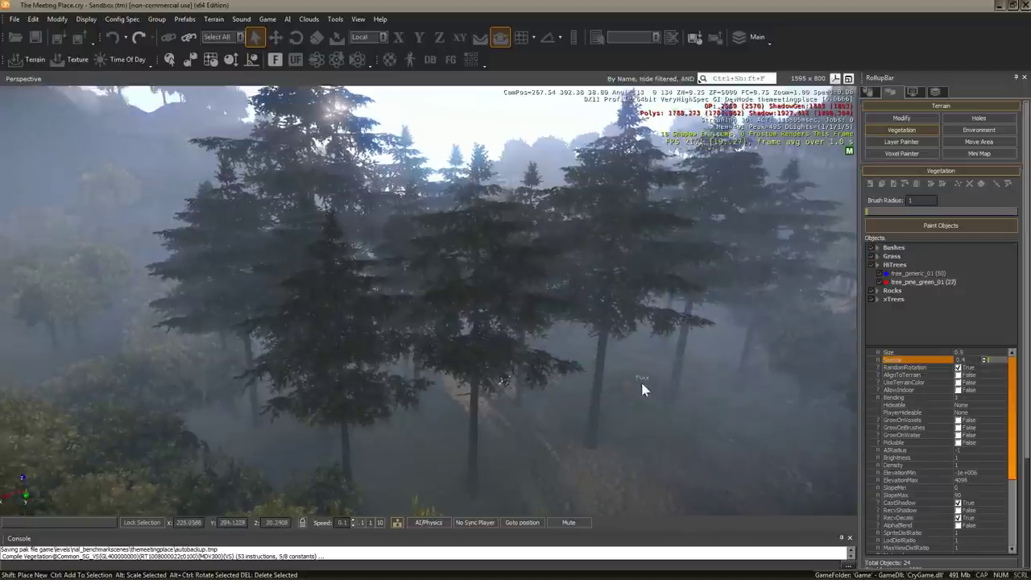
right_click_drag(641, 380, 641, 380)
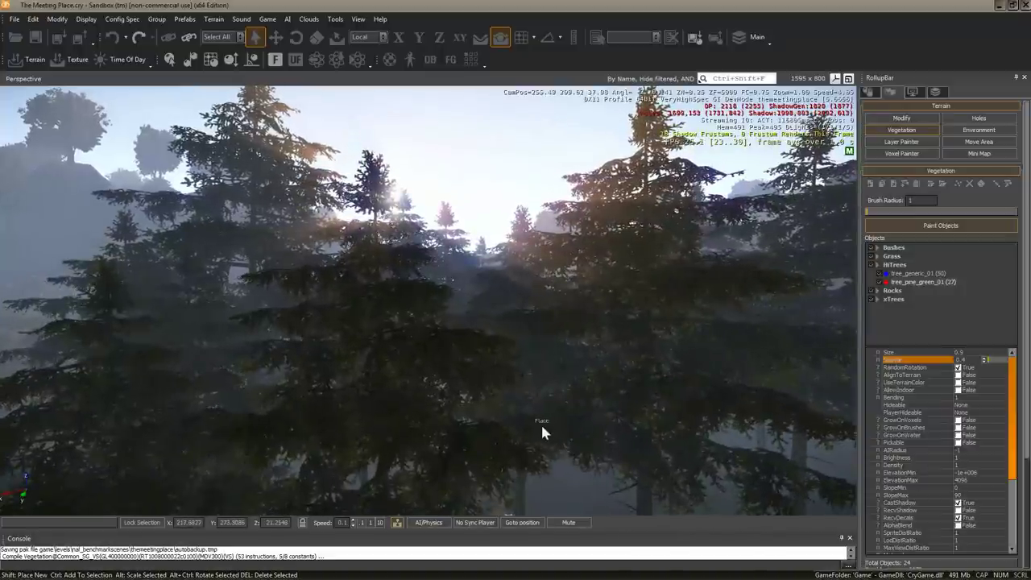
right_click_drag(545, 408, 546, 409)
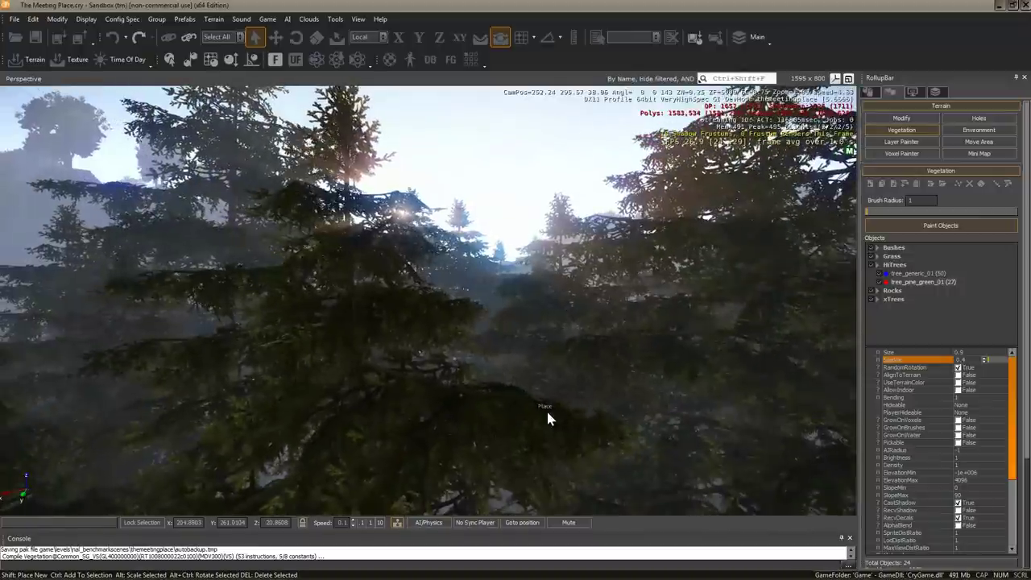
right_click_drag(546, 408, 540, 347)
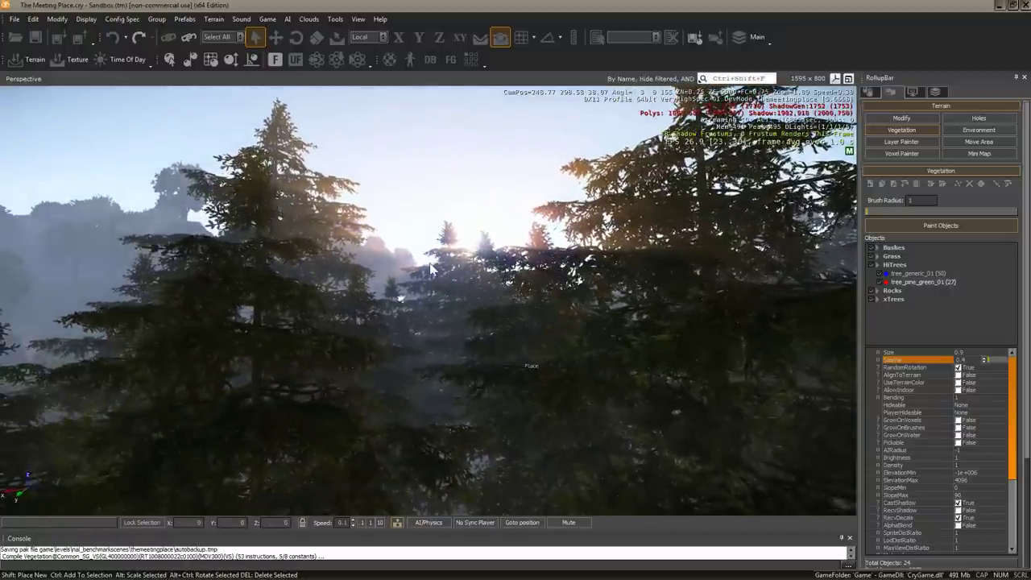
right_click_drag(345, 245, 218, 192)
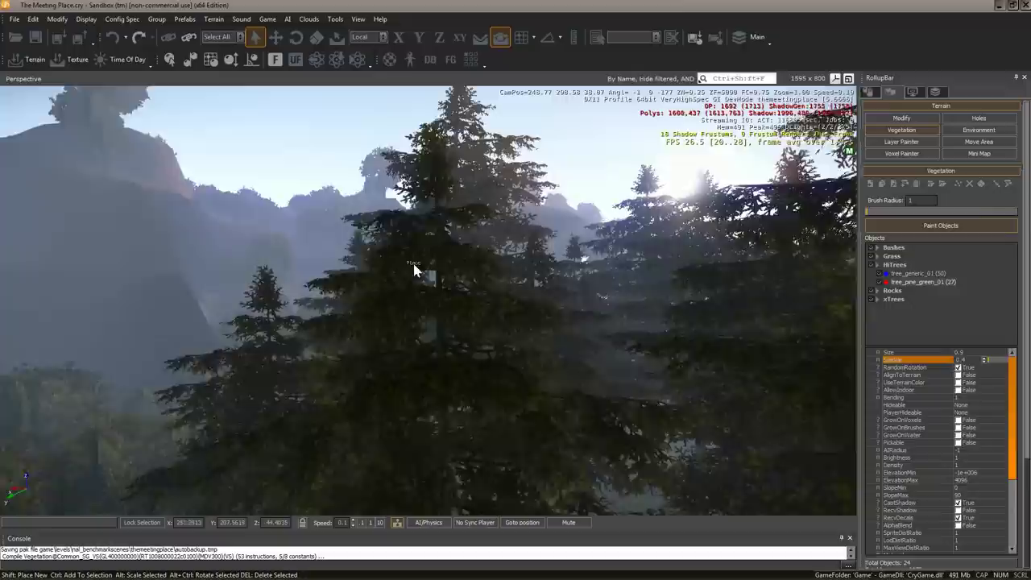
left_click_drag(219, 192, 116, 229)
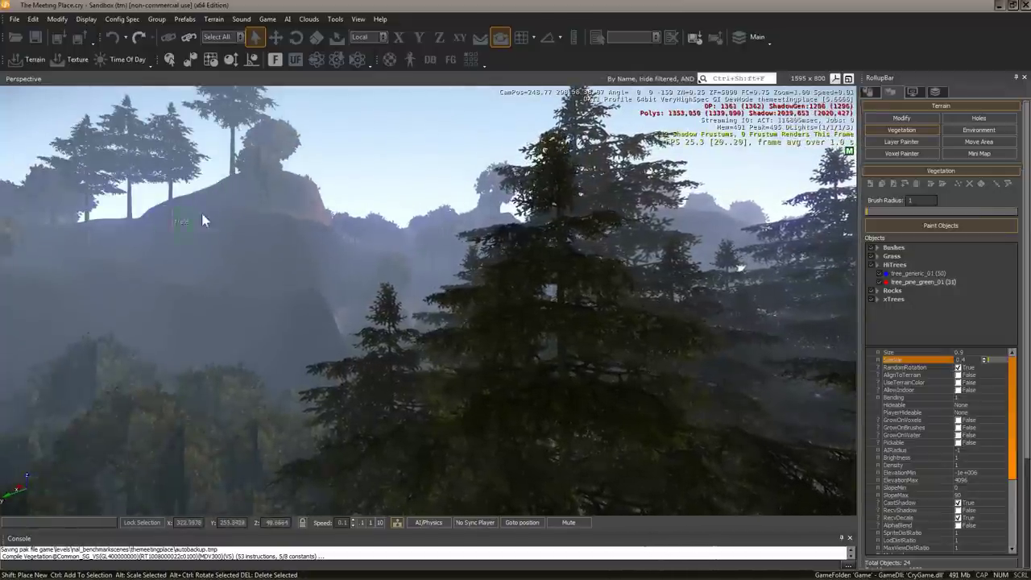
right_click_drag(327, 214, 370, 260)
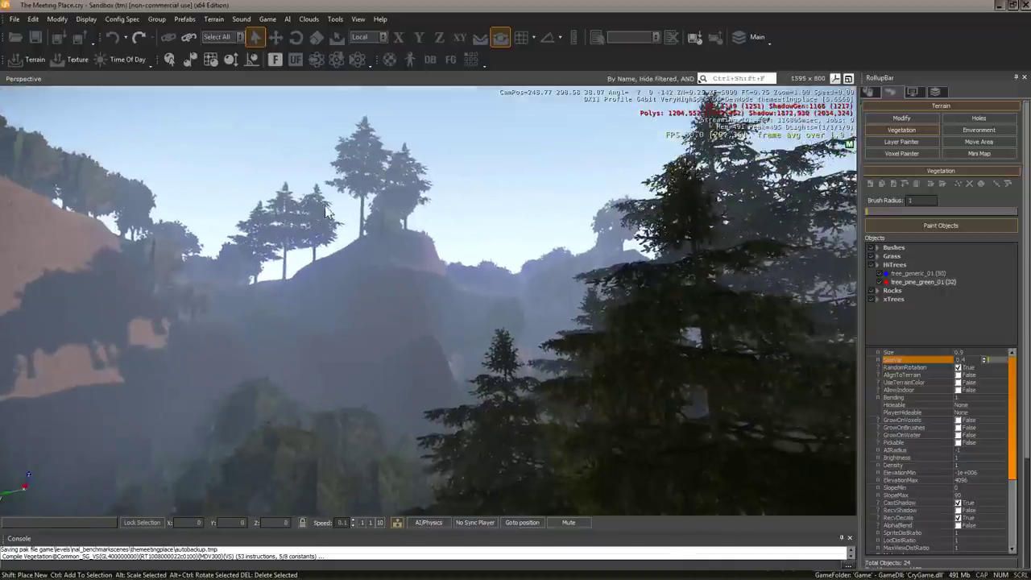
mouse_move(387, 309)
right_mouse_down()
mouse_move(409, 329)
mouse_move(453, 339)
mouse_move(508, 316)
mouse_move(420, 331)
right_mouse_up()
key("ctrl+z")
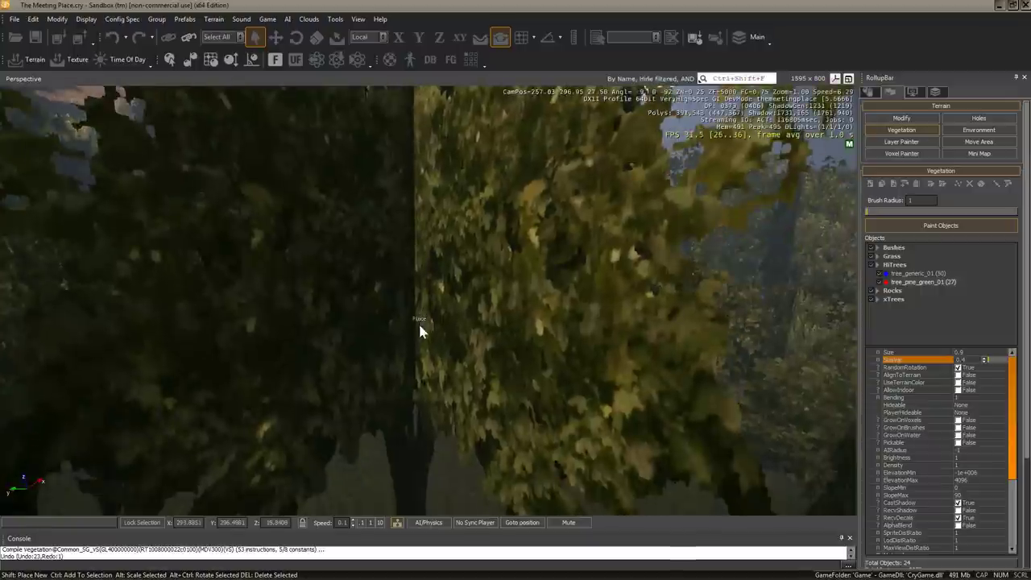
scroll(418, 321, "down", 3)
mouse_move(433, 341)
right_mouse_down()
mouse_move(441, 355)
mouse_move(466, 285)
right_mouse_up()
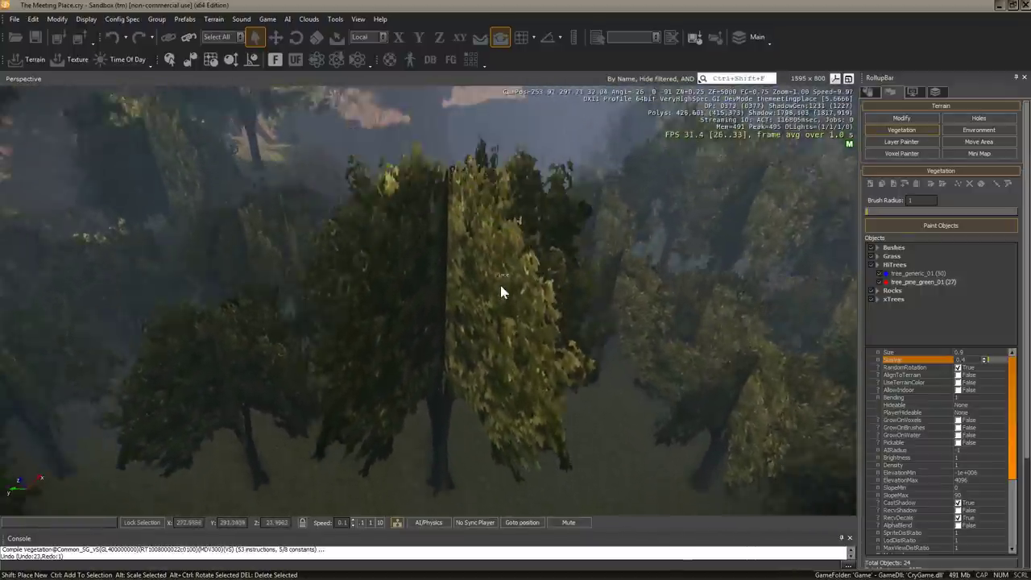
mouse_move(466, 284)
right_mouse_down()
mouse_move(499, 282)
mouse_move(502, 266)
mouse_move(438, 313)
right_mouse_up()
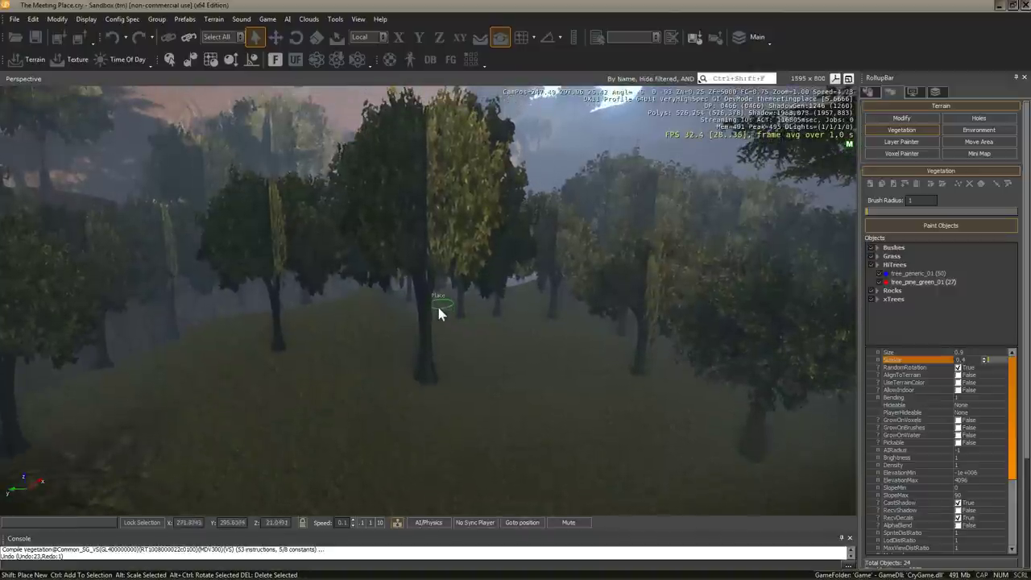
scroll(437, 314, "down", 3)
scroll(350, 276, "down", 3)
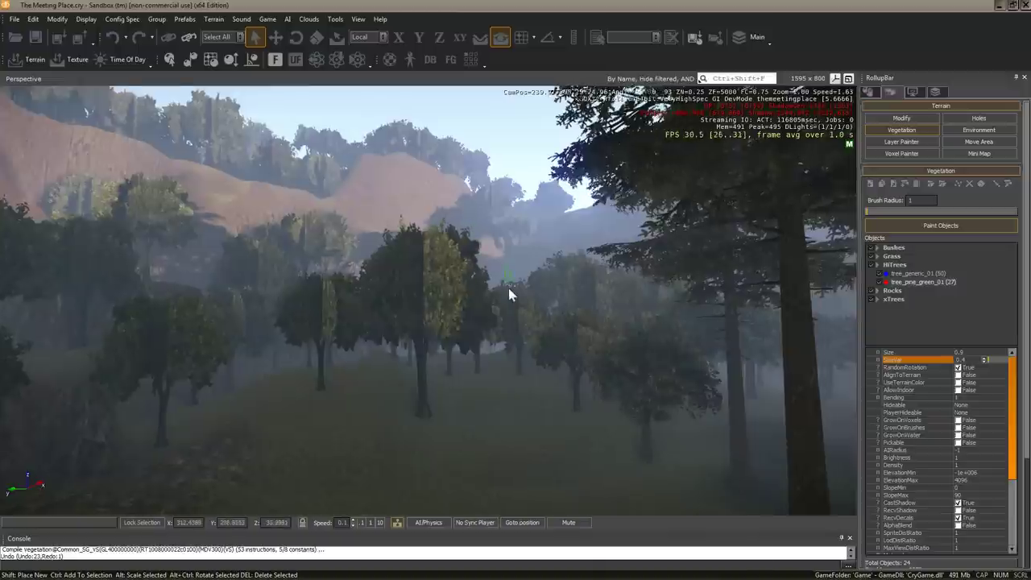
scroll(509, 288, "up", 3)
mouse_move(431, 278)
right_mouse_down()
mouse_move(453, 298)
mouse_move(342, 265)
mouse_move(167, 248)
right_mouse_up()
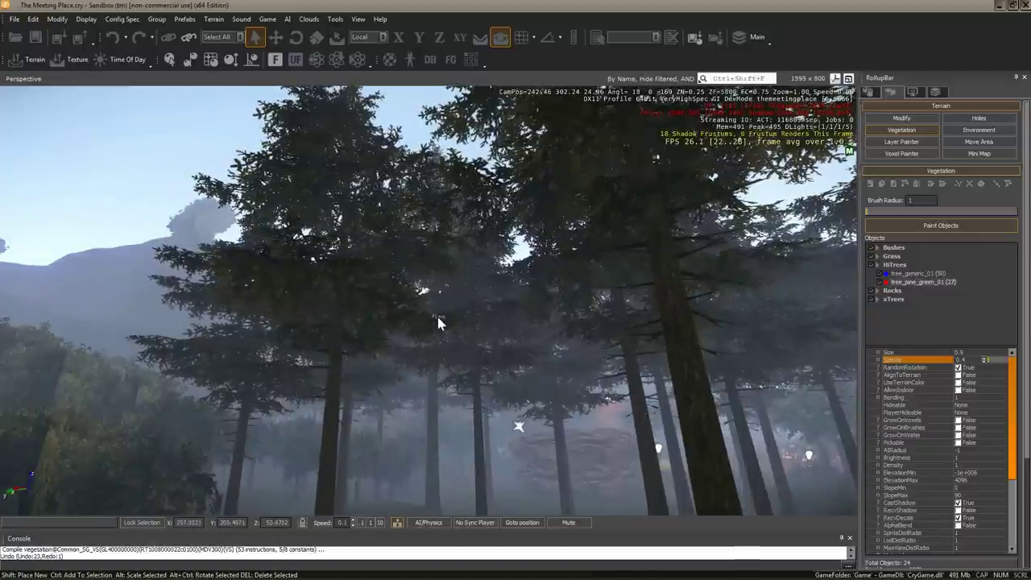
right_click_drag(368, 300, 366, 306)
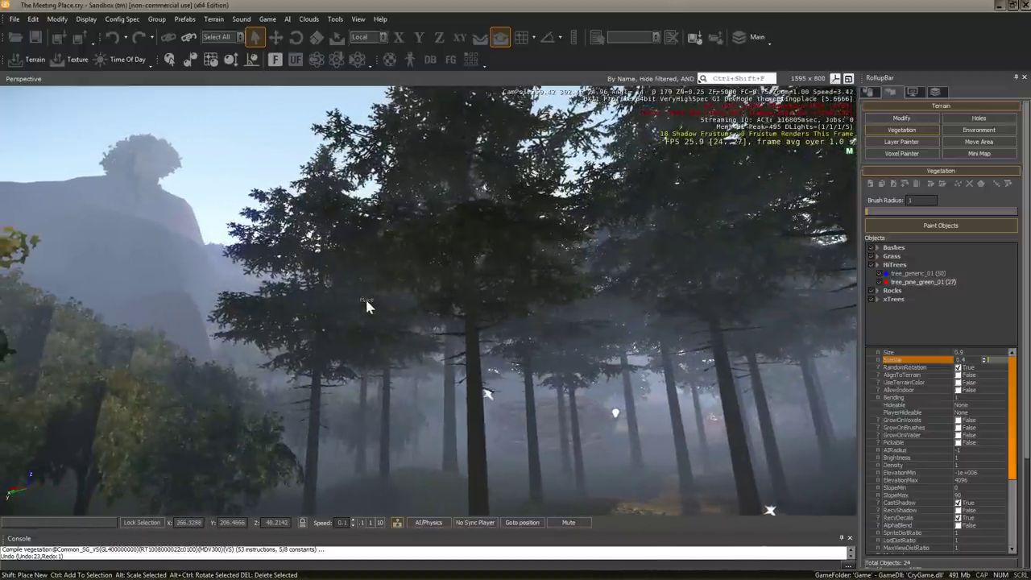
key("a")
key("a")
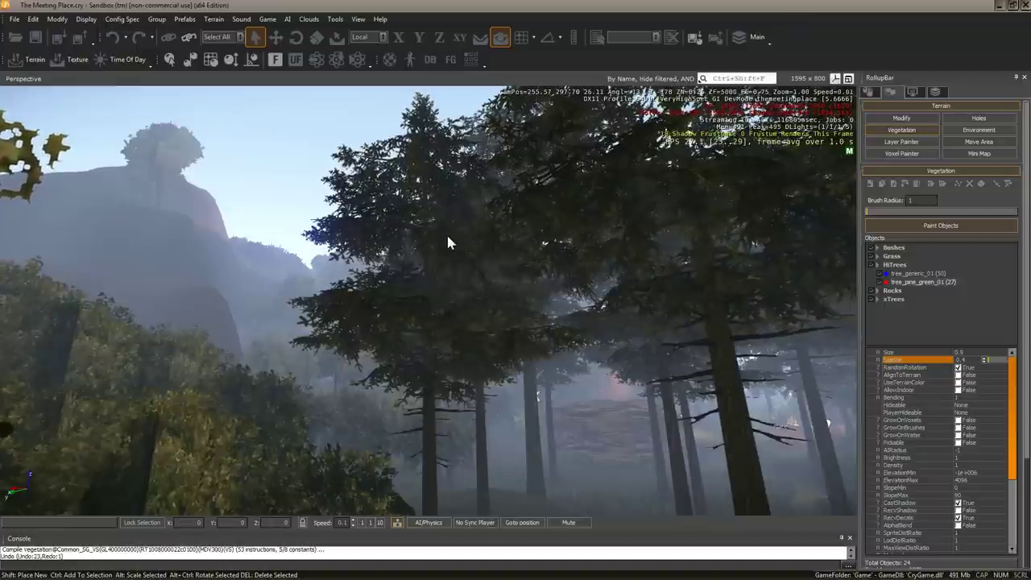
key("alt+Tab")
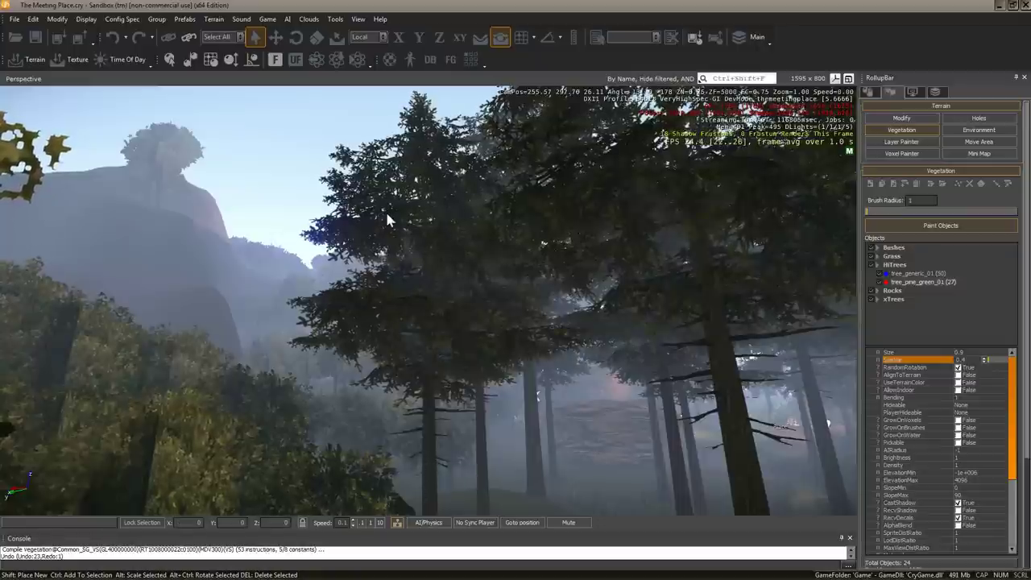
Step: In Maya, close Tool Settings and create an ambient light from the lights marking menu
key("alt+Tab")
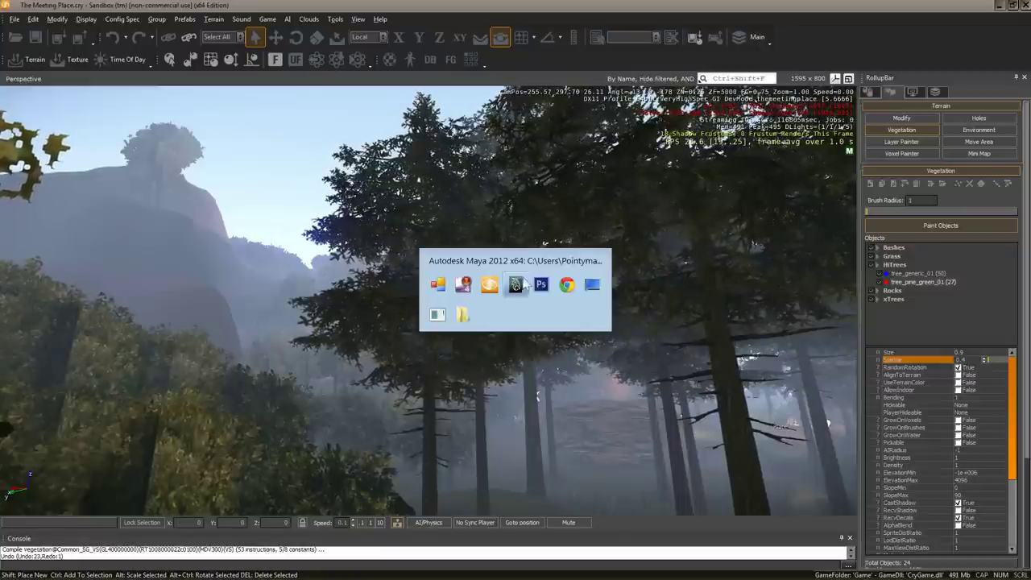
scroll(488, 375, "up", 5)
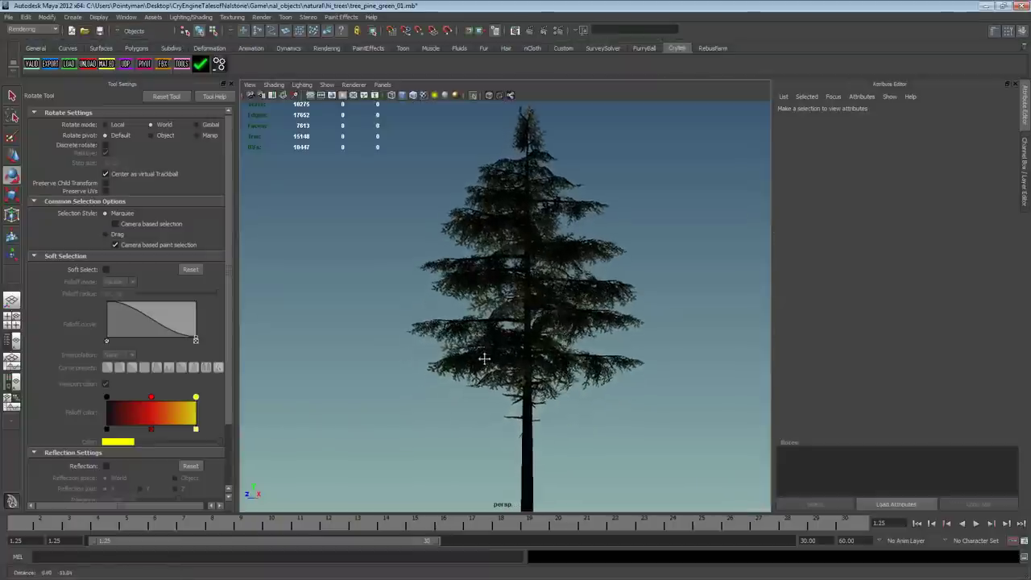
left_click_drag(499, 359, 490, 374, "alt")
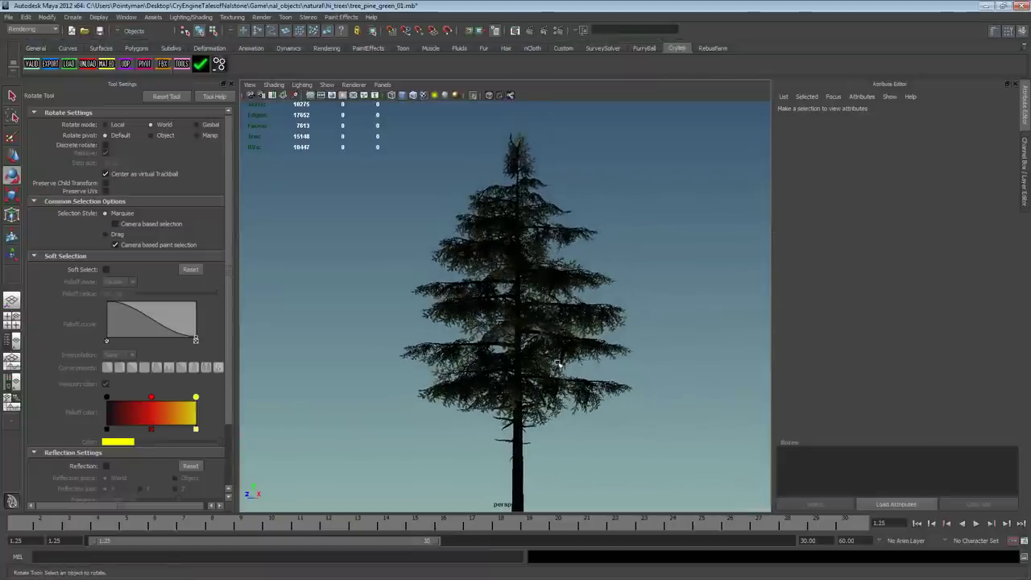
left_click(231, 84)
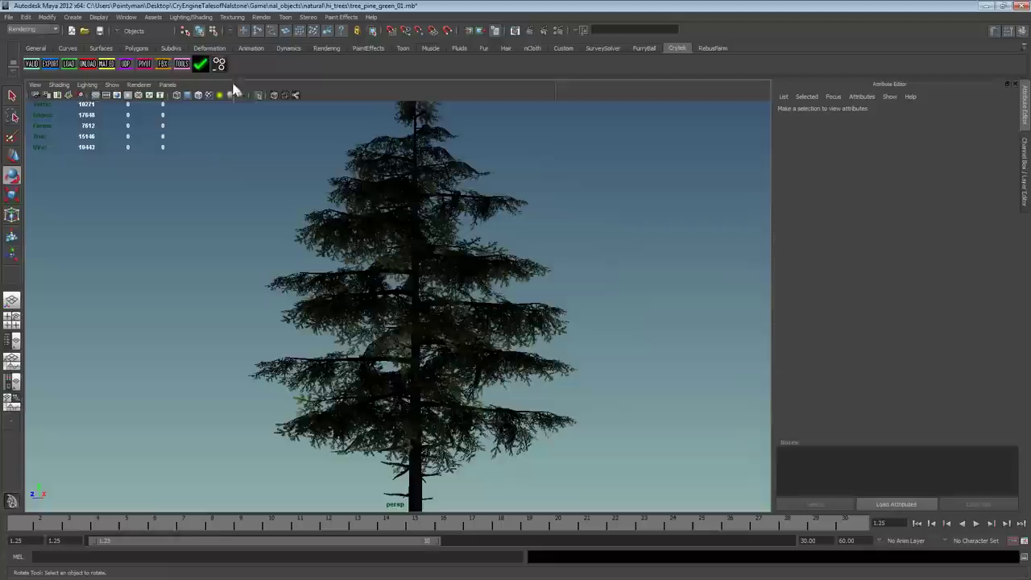
right_click(318, 275)
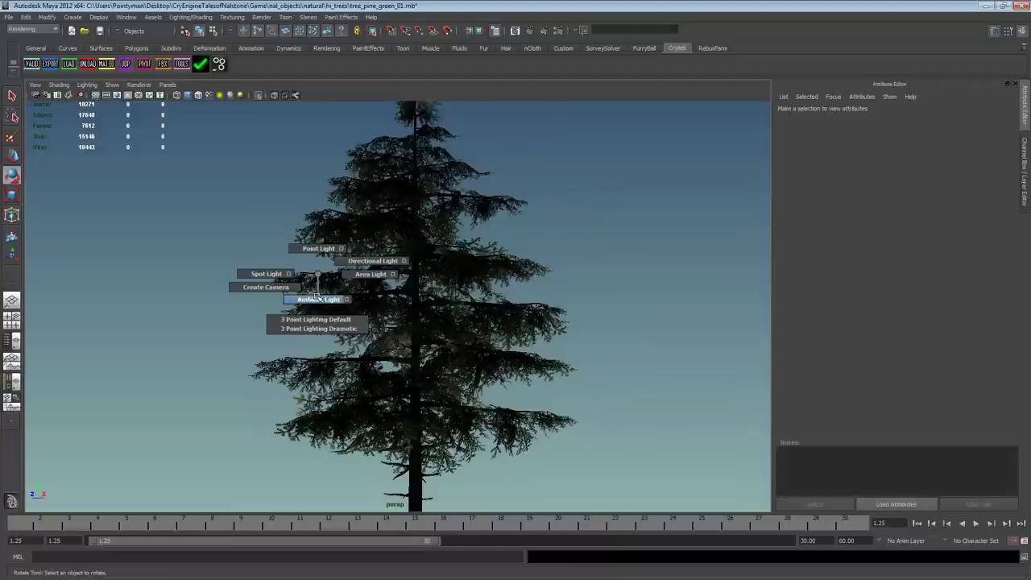
left_click(317, 298)
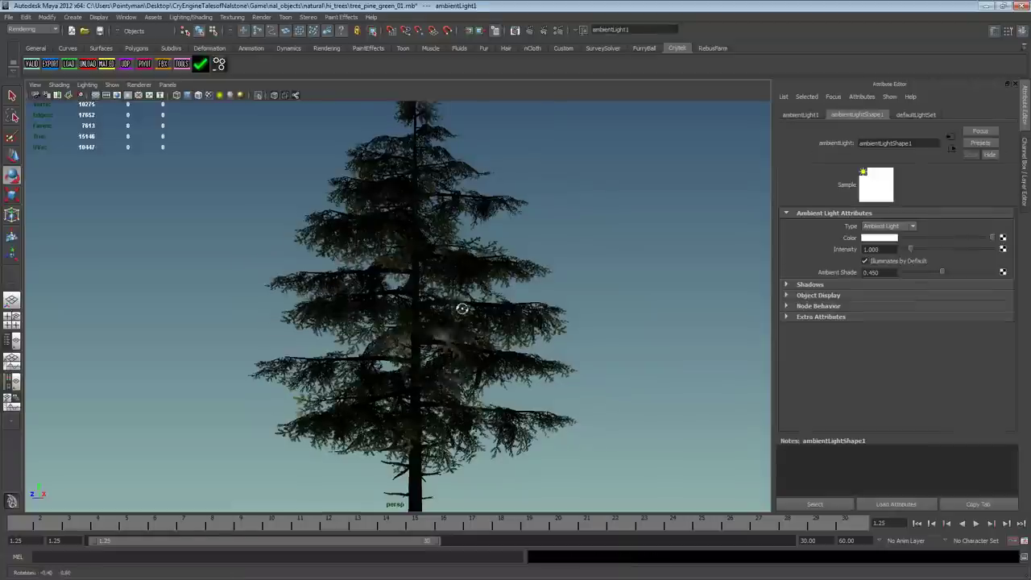
Step: Set the ambient light colour to white at 0.5 intensity and render the current frame
right_click_drag(490, 299, 410, 242, "alt")
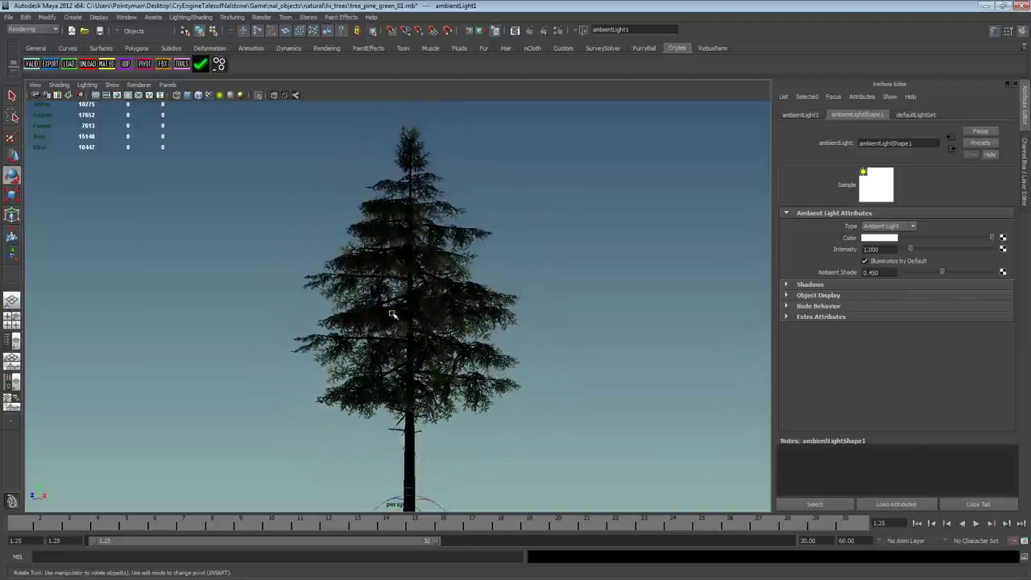
left_click_drag(390, 313, 299, 265, "alt")
key("w")
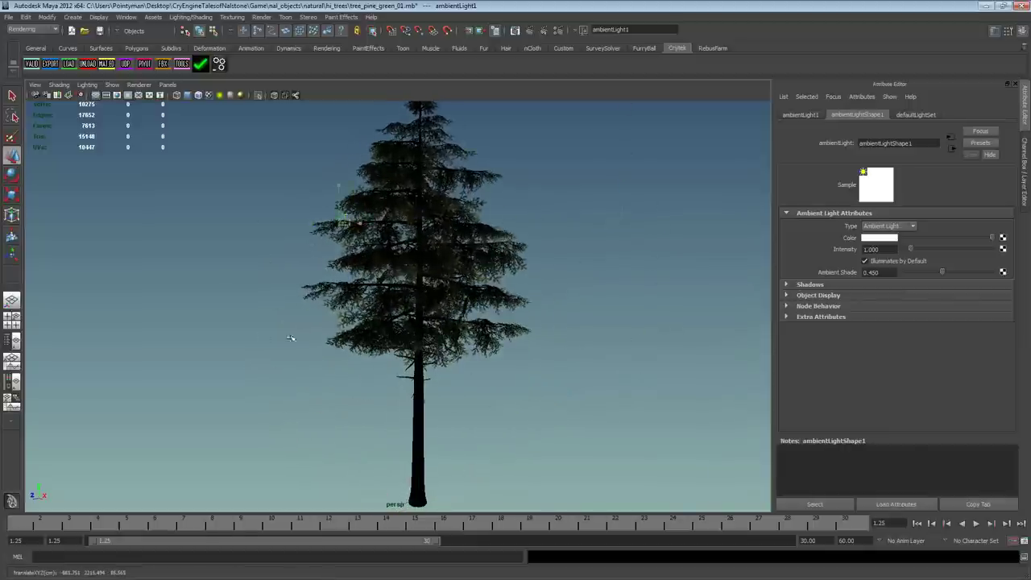
left_click_drag(529, 314, 392, 302, "alt")
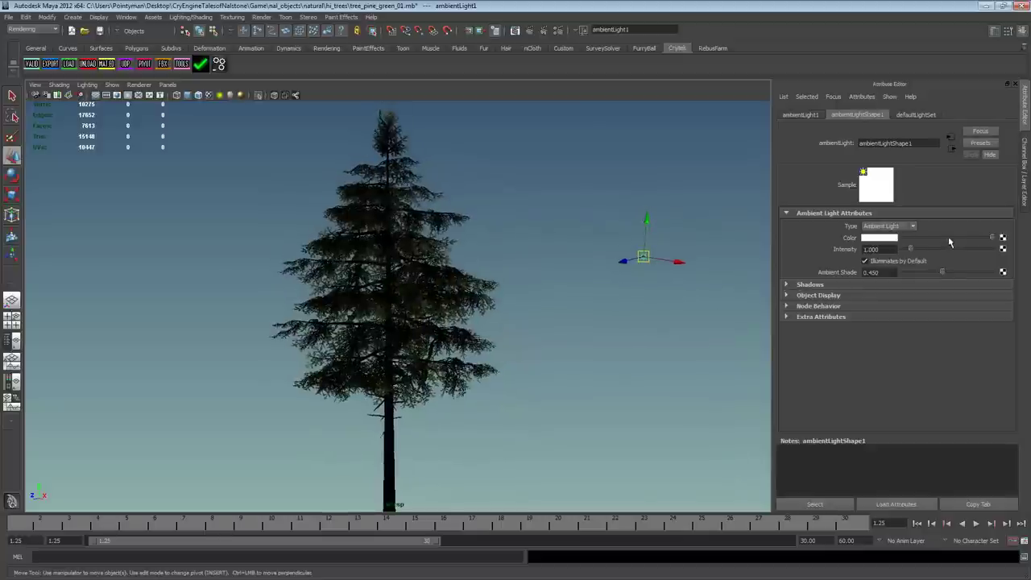
left_click_drag(950, 241, 935, 240)
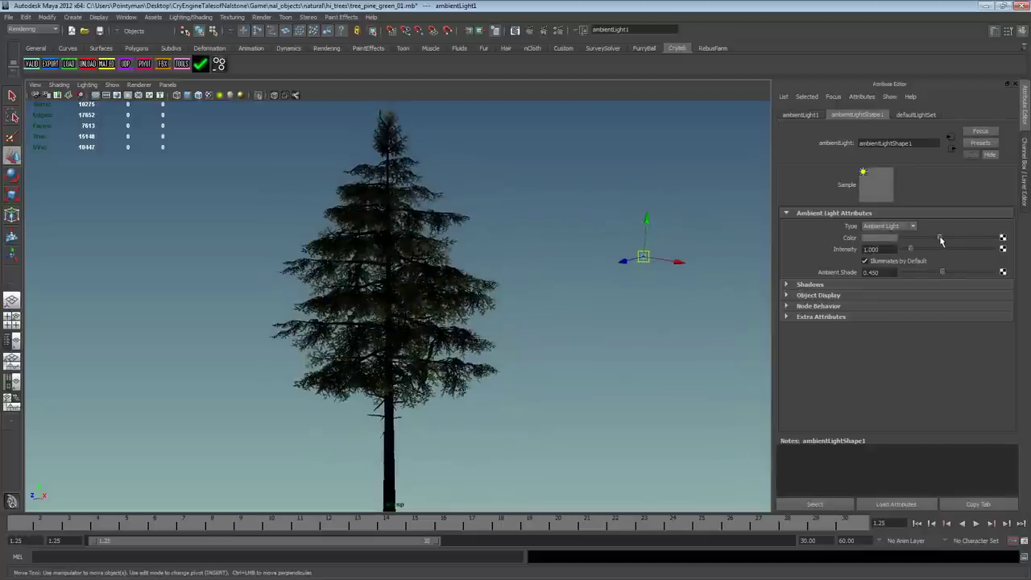
left_click_drag(940, 238, 991, 237)
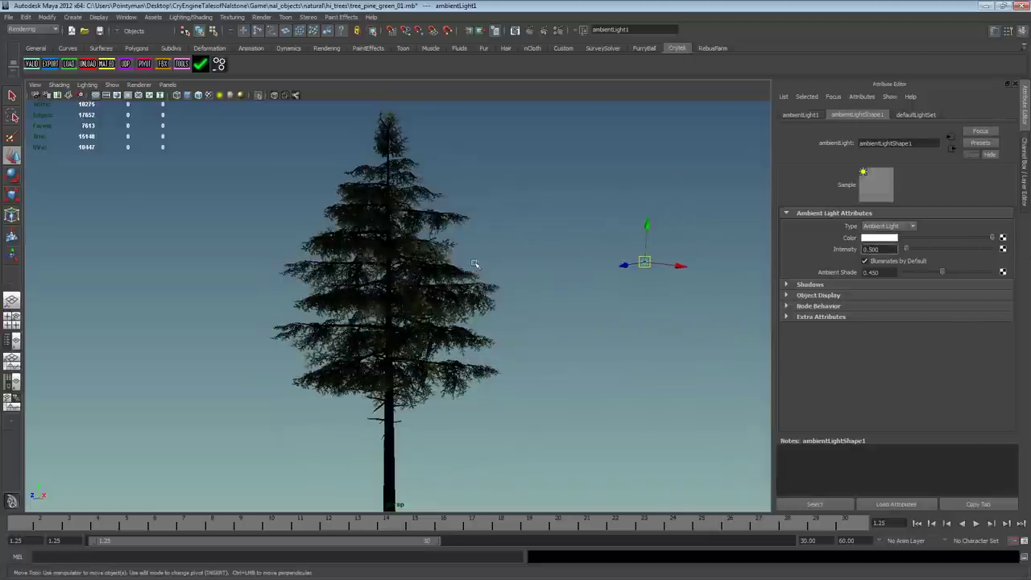
left_click_drag(475, 264, 548, 299, "alt")
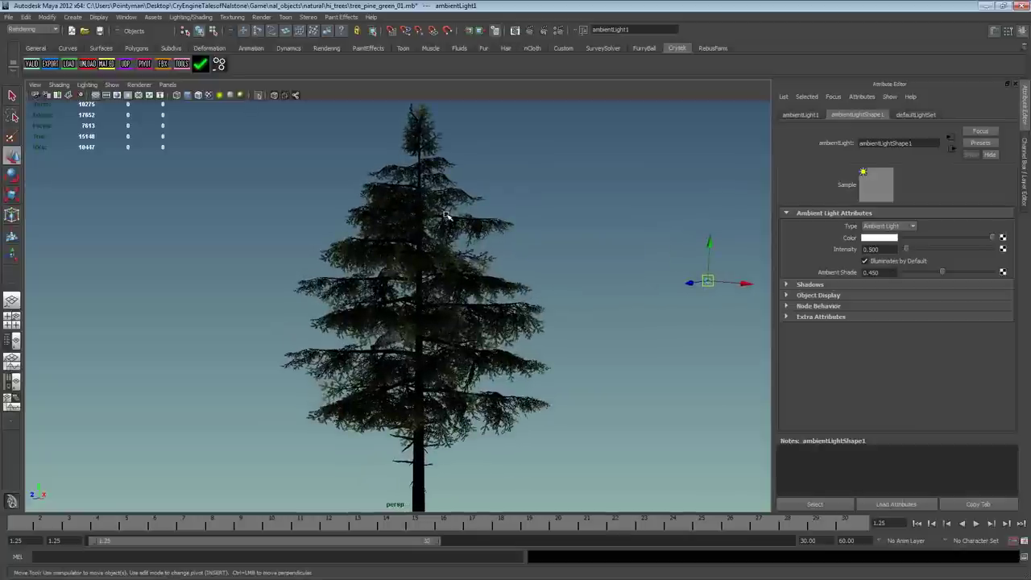
key("ctrl+r")
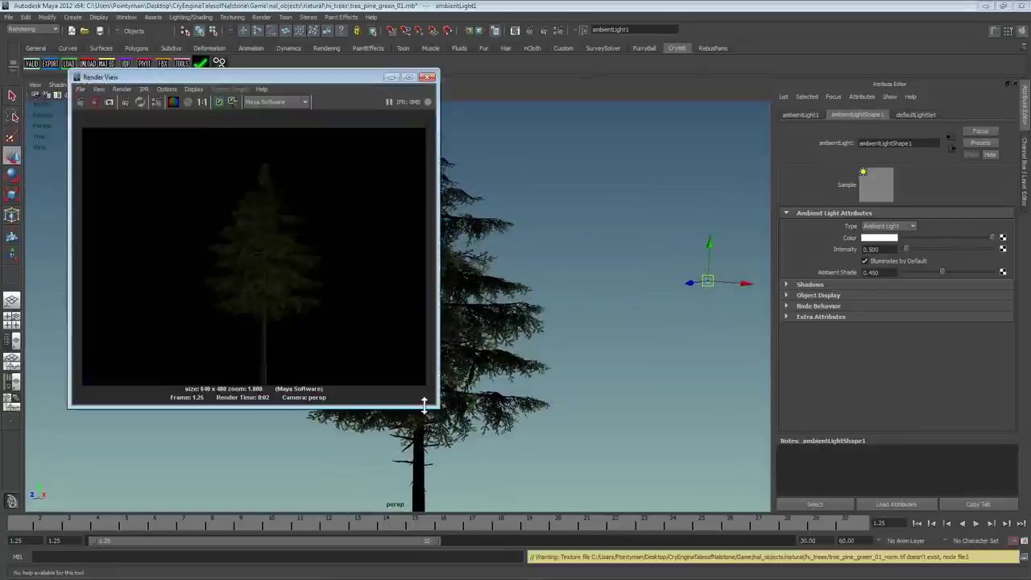
Step: Choose the HD 1080 (1920 x 1080) image size preset in Render Settings and redo the render
left_click_drag(434, 405, 522, 522)
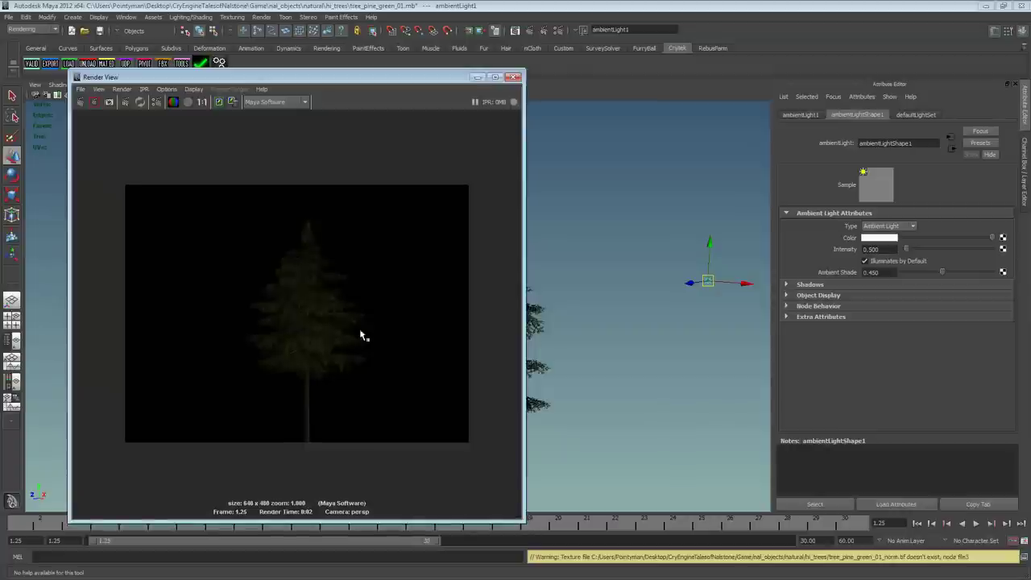
mouse_move(361, 336)
right_mouse_down("alt")
mouse_move(483, 323)
mouse_move(401, 332)
right_mouse_up("alt")
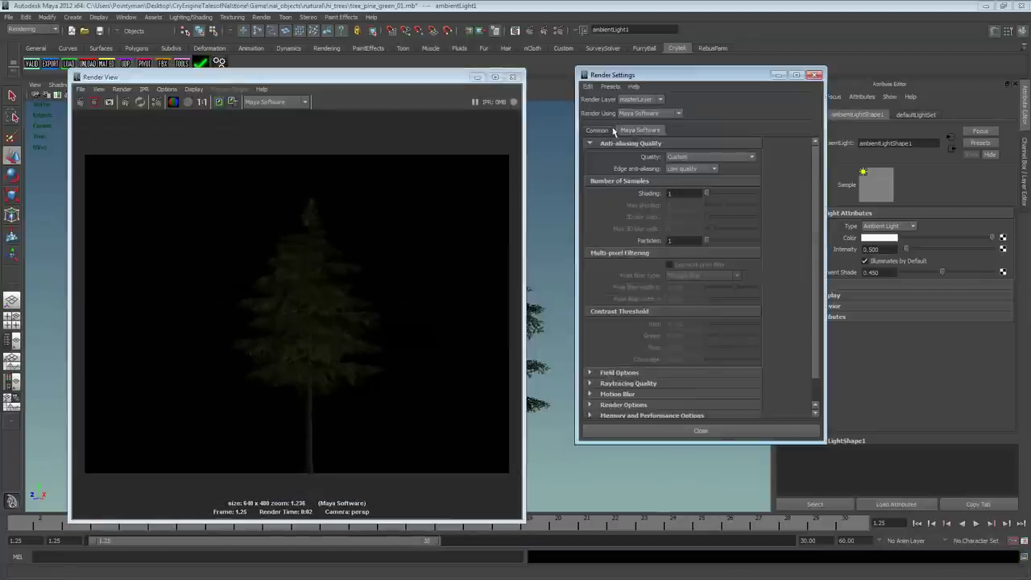
left_click_drag(815, 270, 802, 348)
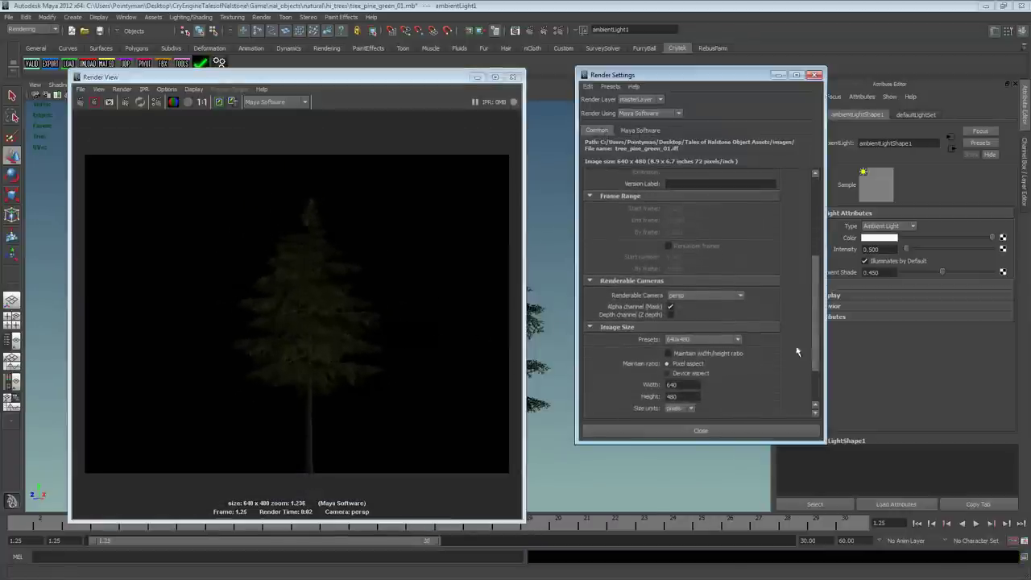
left_click(696, 340)
left_click_drag(740, 365, 739, 374)
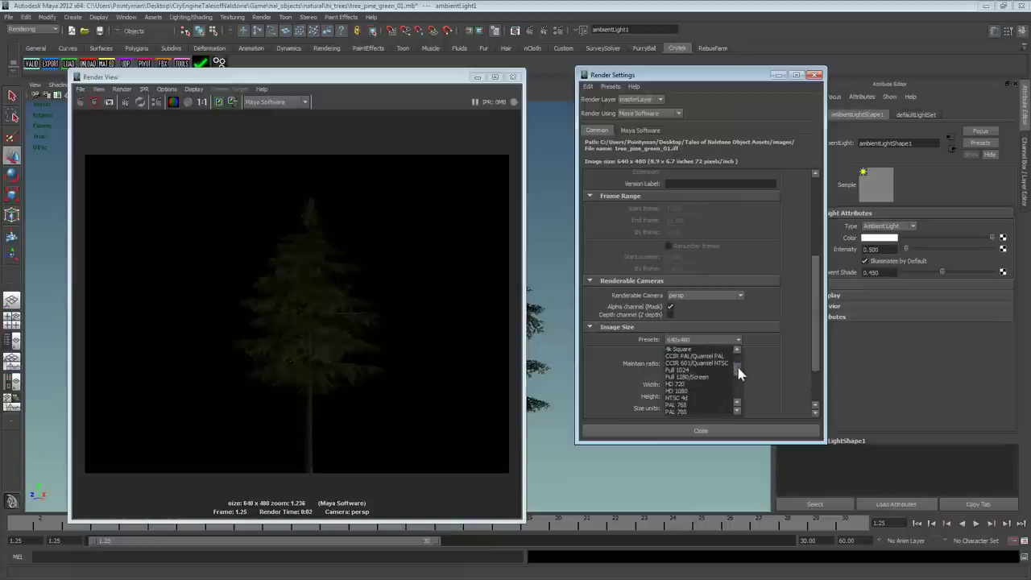
left_click(701, 379)
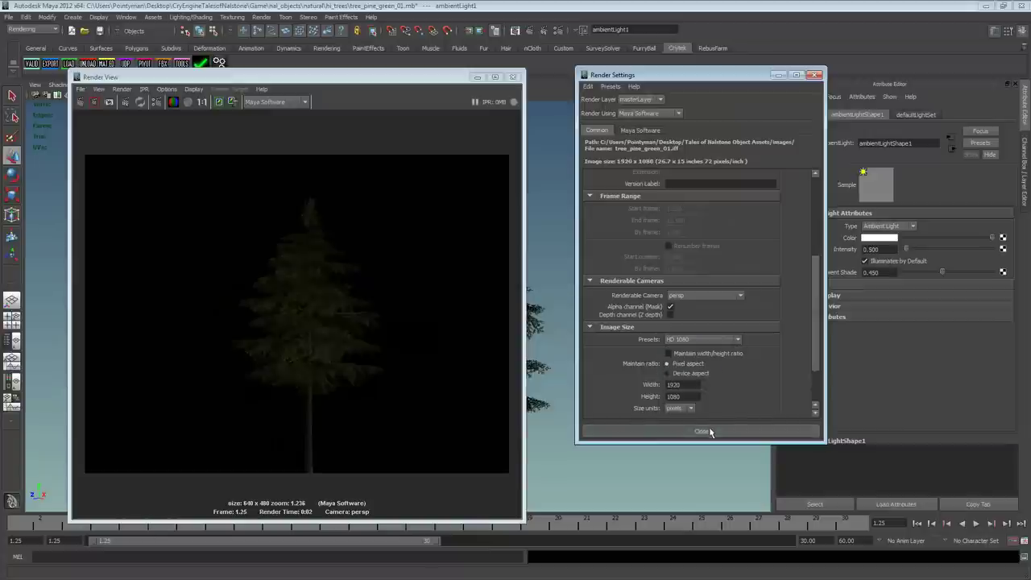
left_click(703, 430)
left_click(104, 102)
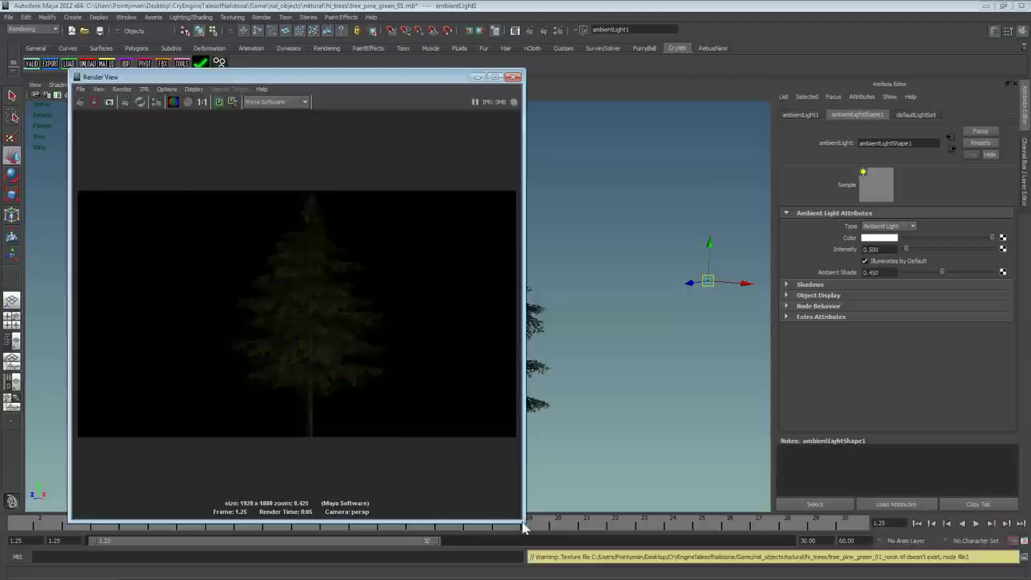
Step: Inspect the pine render and its alpha channel silhouette, then close Render View
mouse_move(521, 522)
left_mouse_down()
mouse_move(925, 538)
mouse_move(869, 550)
left_mouse_up()
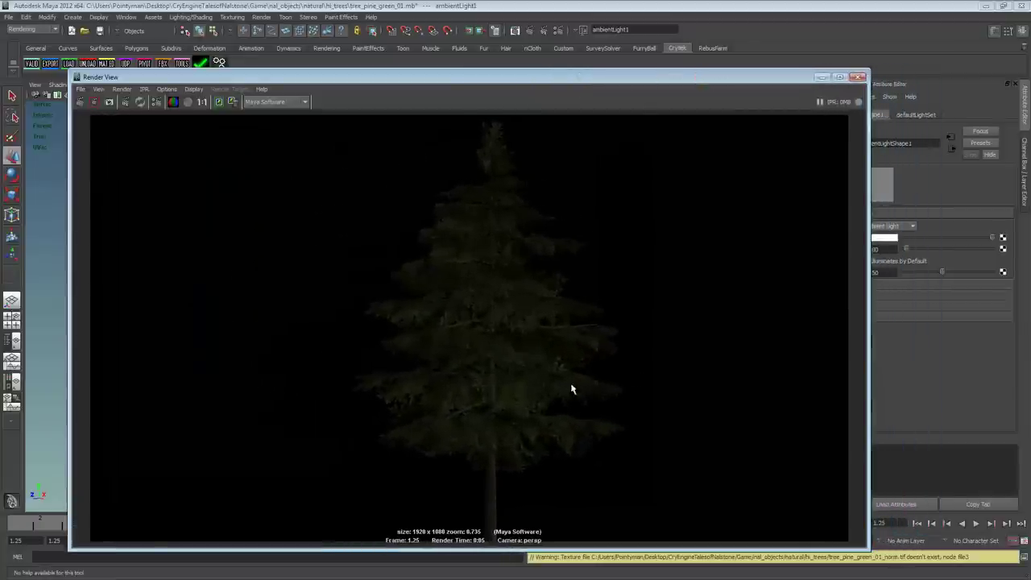
scroll(564, 394, "down", 1)
scroll(544, 398, "down", 1)
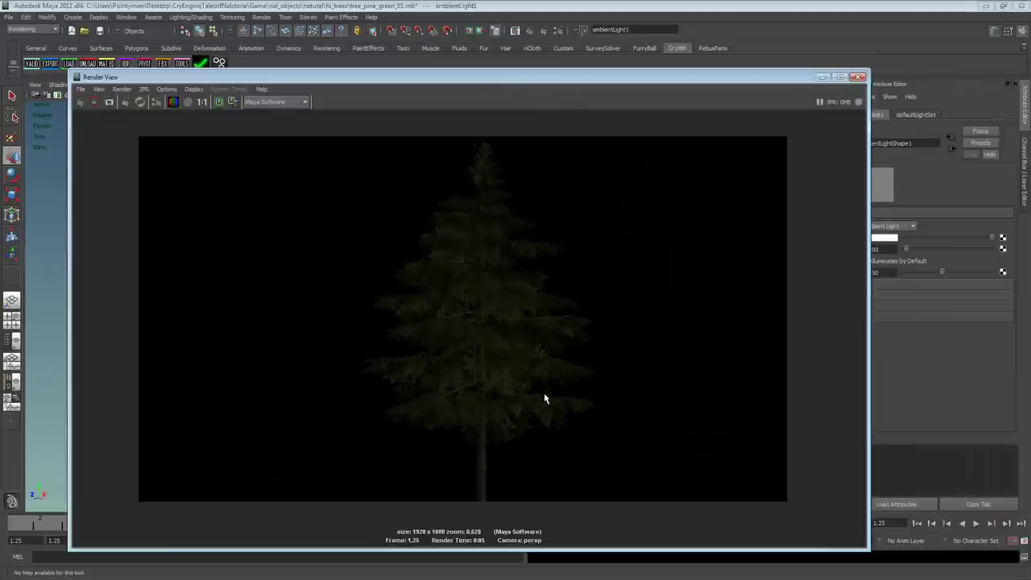
middle_click_drag(619, 249, 551, 210, "alt")
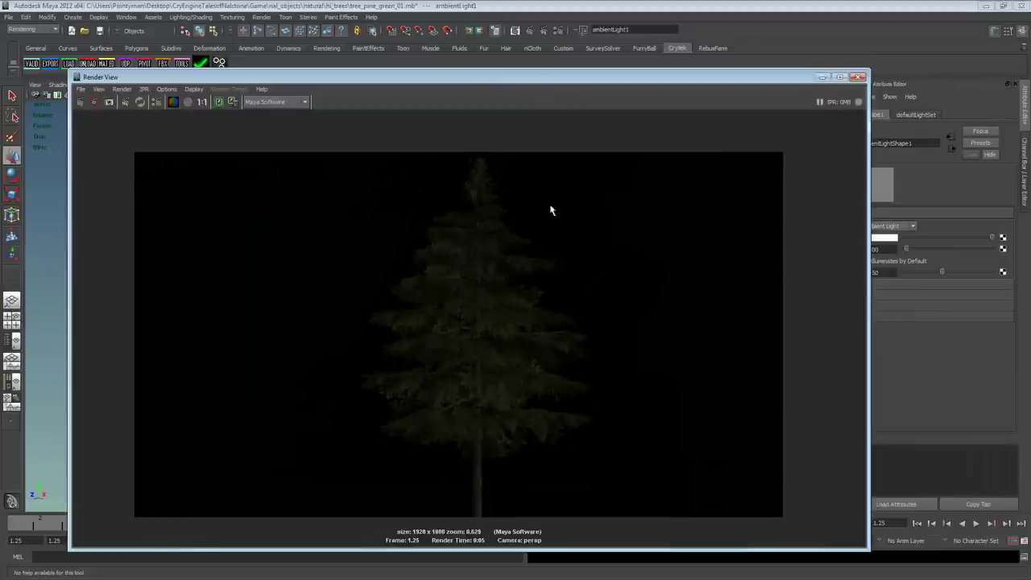
left_click(187, 103)
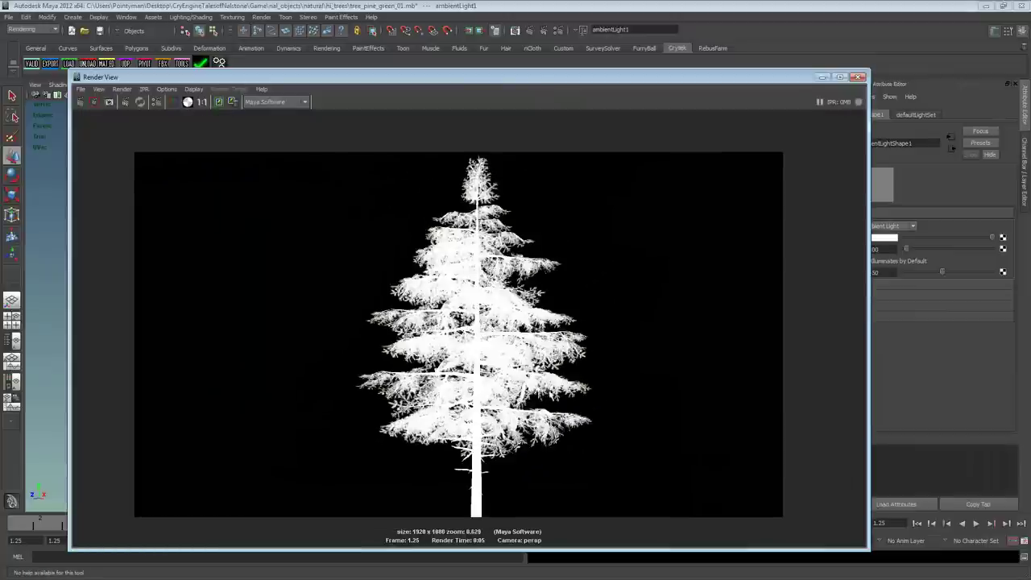
right_click_drag(327, 328, 439, 328, "alt")
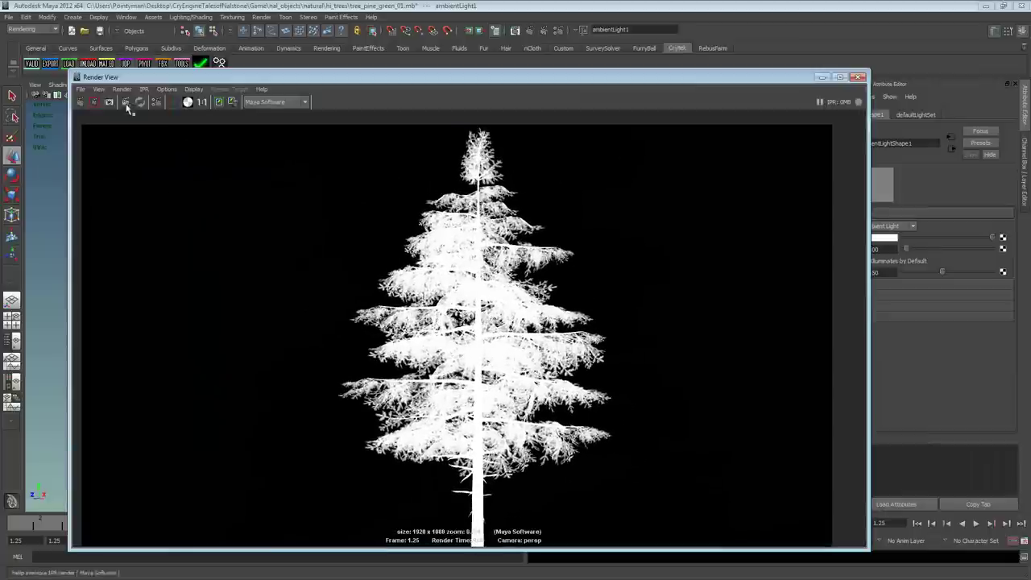
left_click(174, 103)
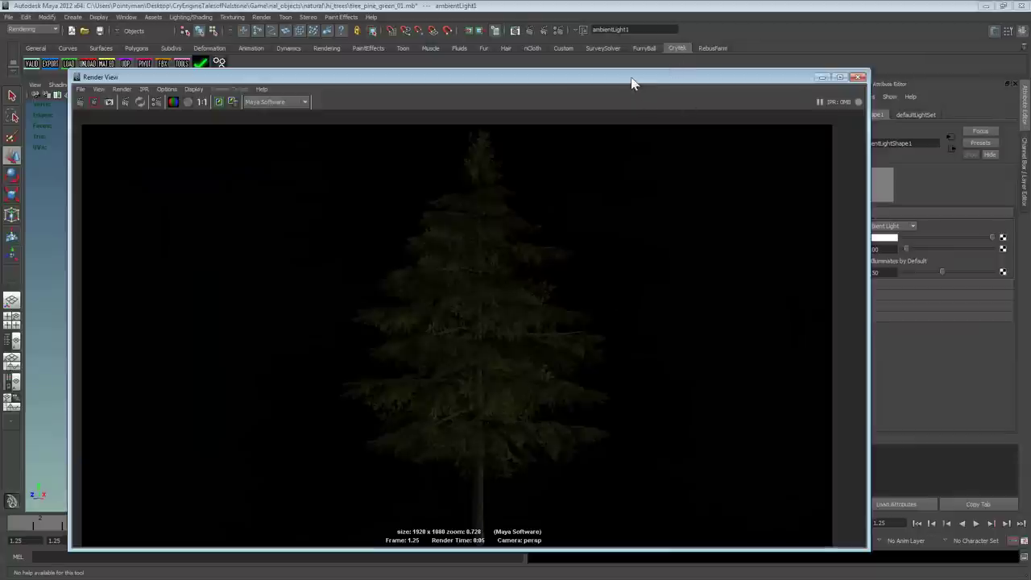
left_click_drag(632, 83, 620, 78)
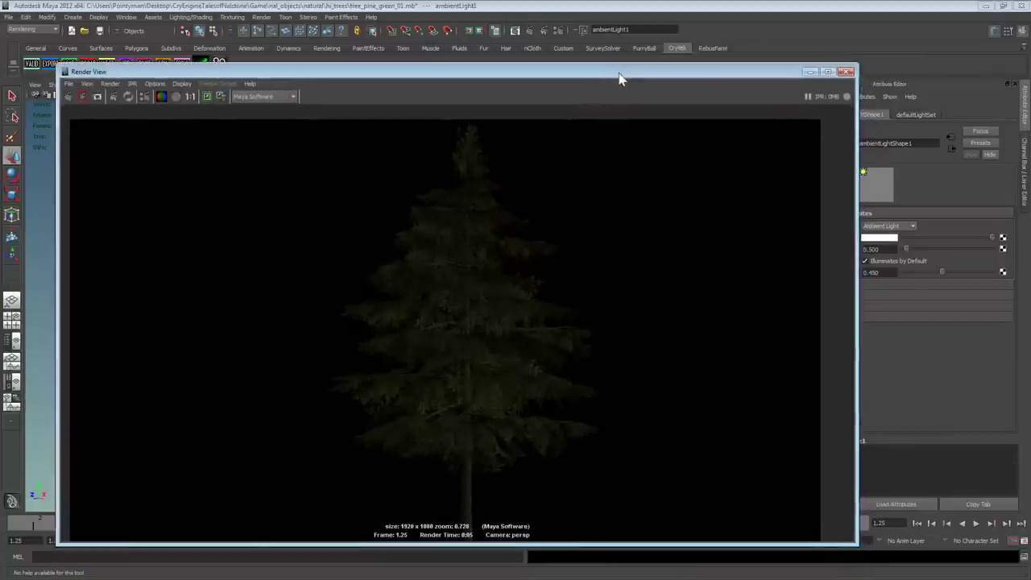
left_click(847, 72)
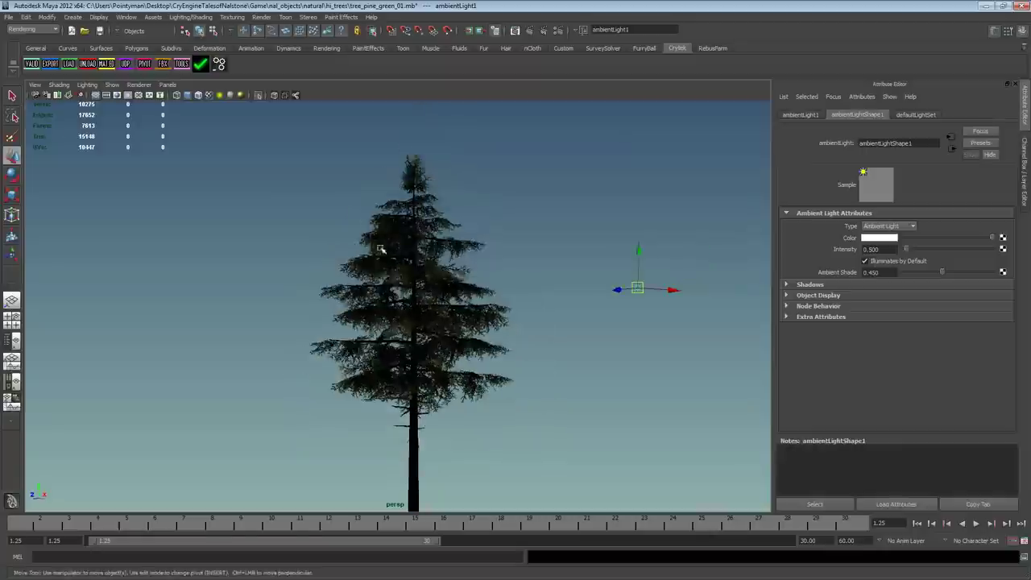
Step: Select the bark material to show its settings and reposition the material window
middle_click_drag(381, 250, 403, 212, "alt")
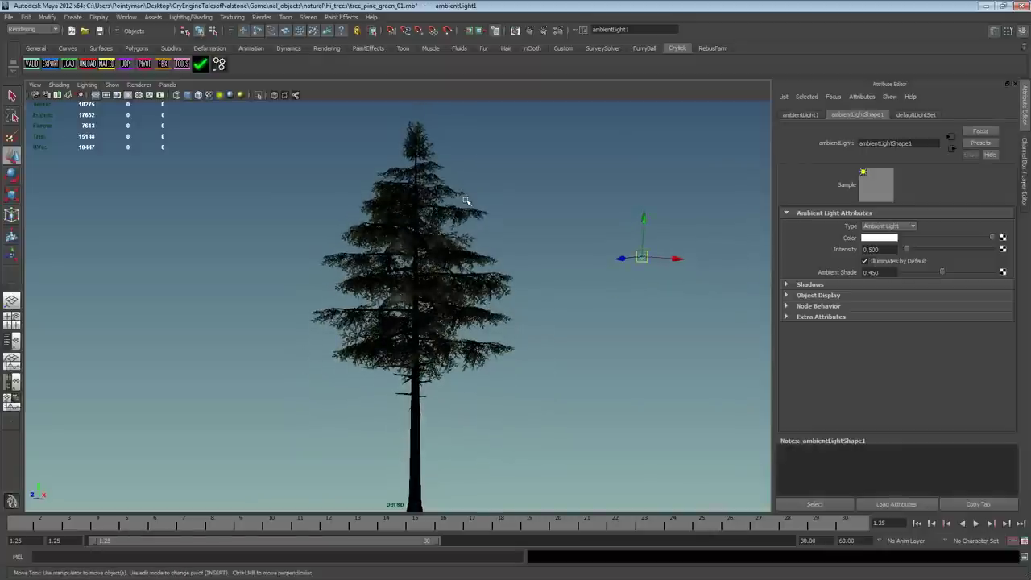
left_click_drag(511, 233, 498, 222, "alt")
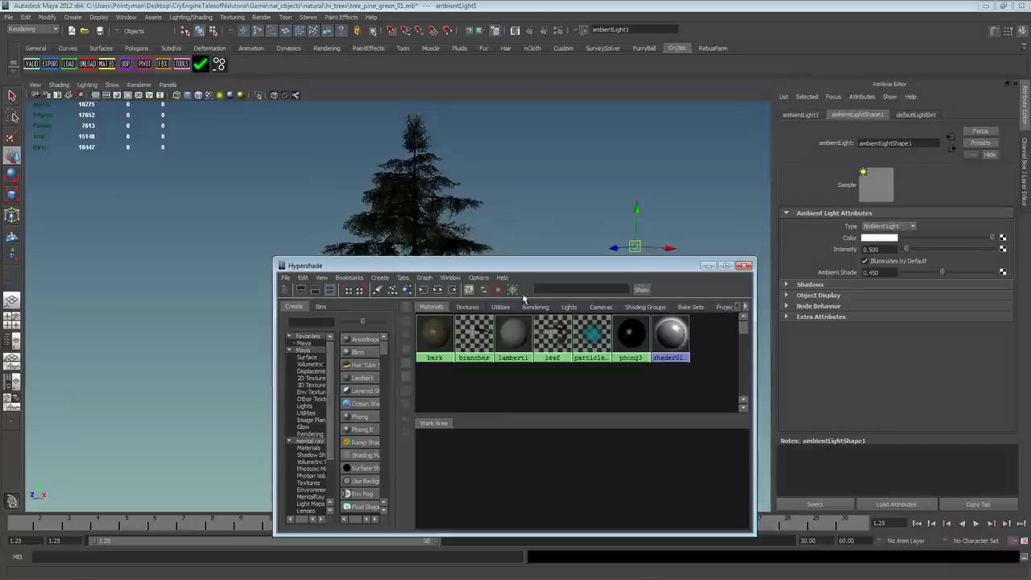
left_click(434, 332)
mouse_move(530, 264)
left_mouse_down()
mouse_move(538, 419)
mouse_move(732, 274)
left_mouse_up()
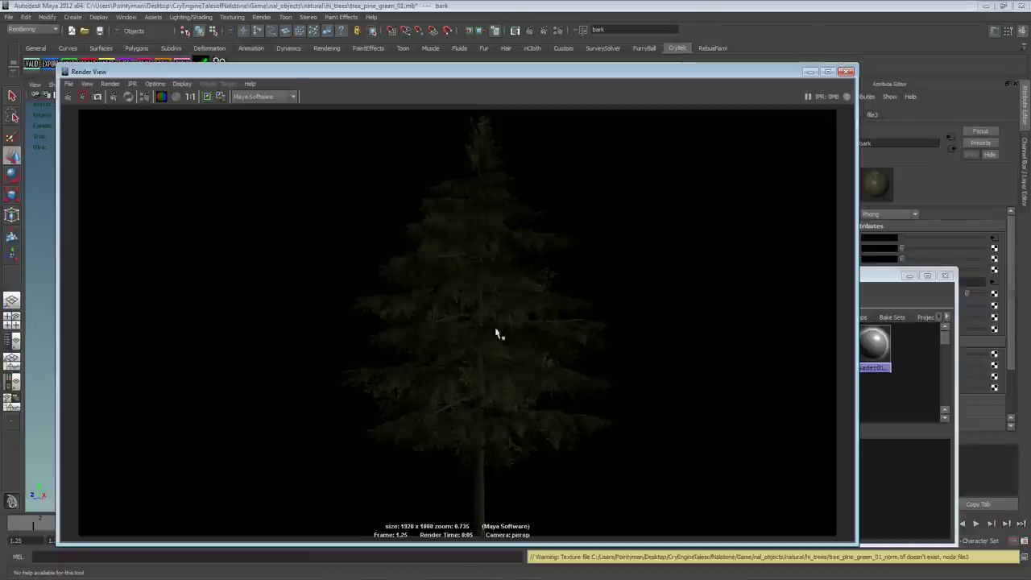
Step: Switch to CryEngine Sandbox and look up into the forest canopy
key("alt+Tab")
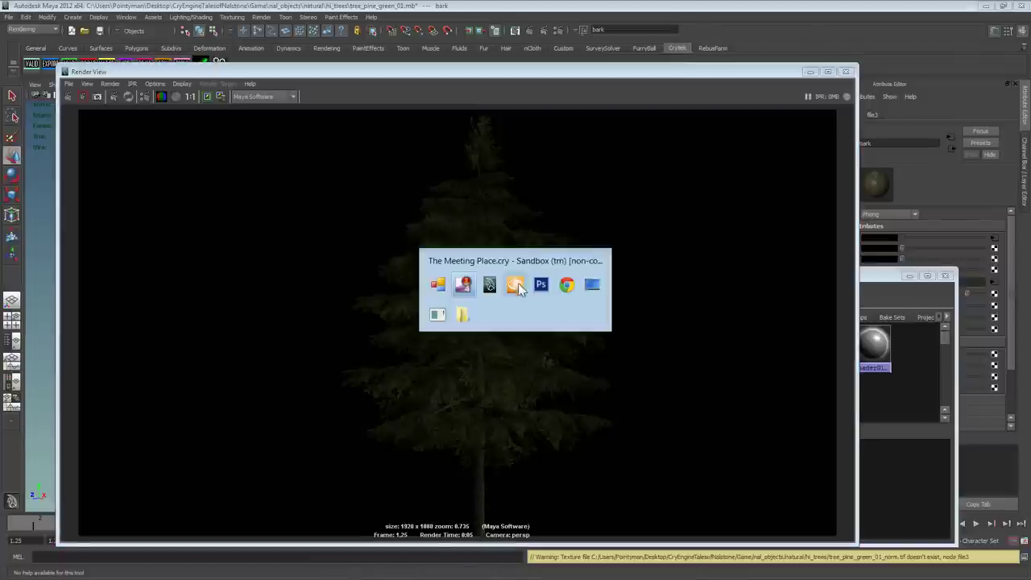
scroll(505, 281, "up", 5)
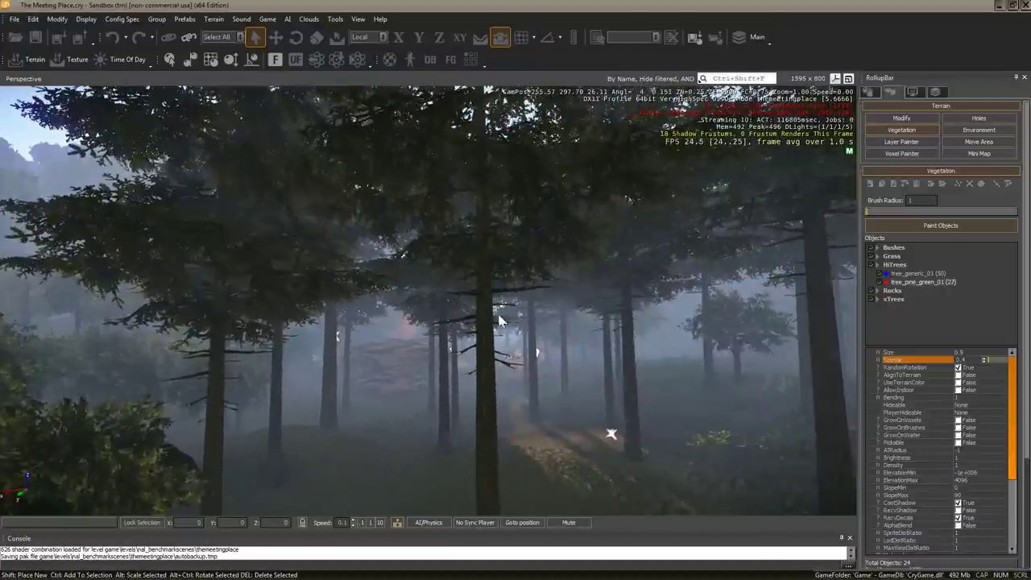
right_click_drag(476, 326, 468, 168)
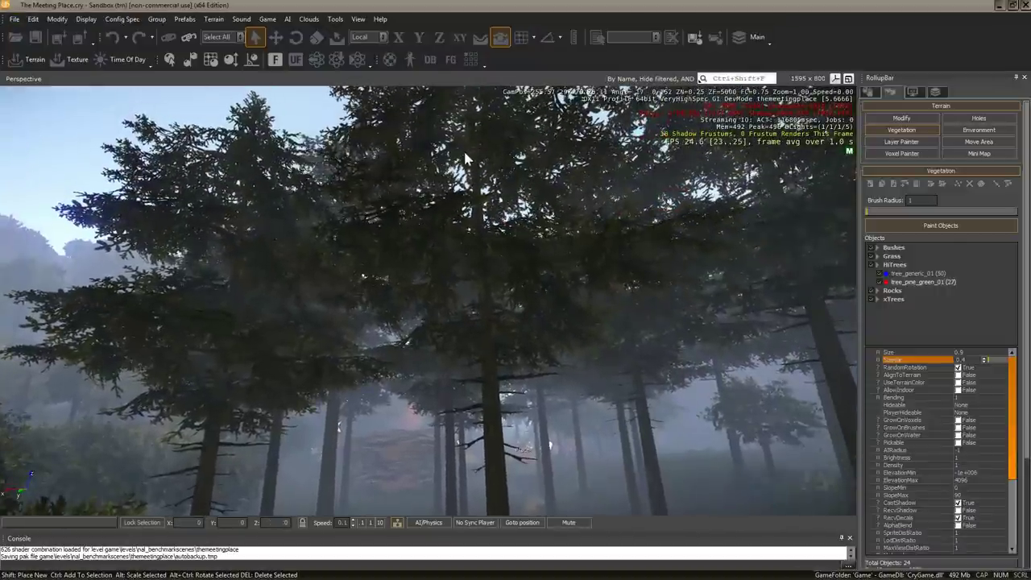
Step: Return to Maya and arrange the material window and render preview side by side
key("alt+Tab")
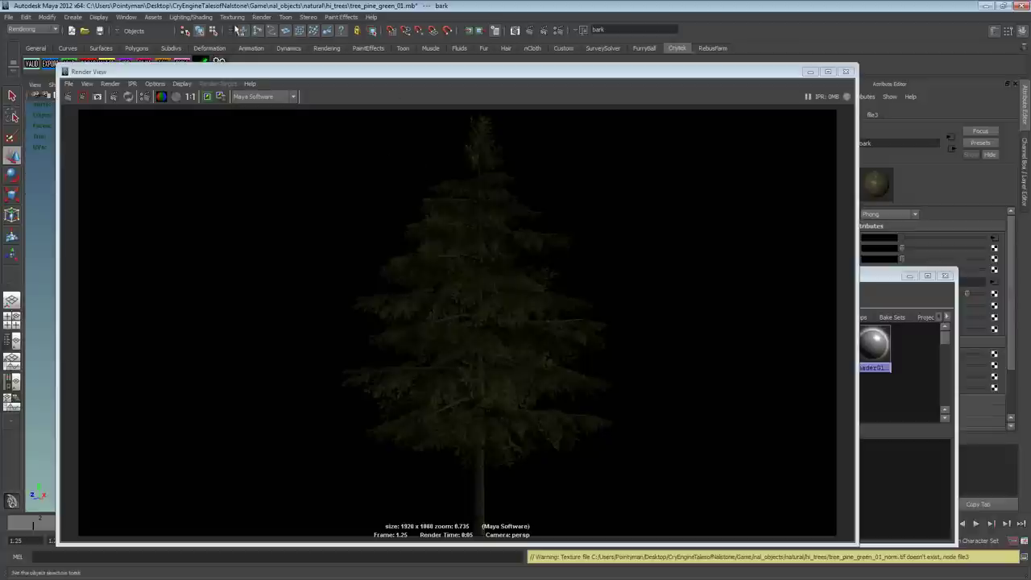
left_click(868, 279)
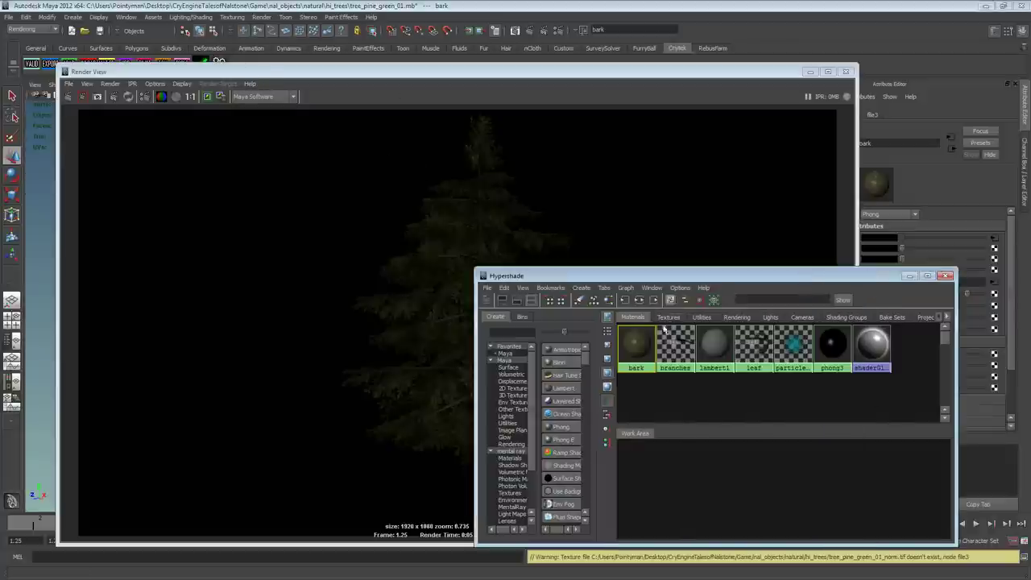
left_click_drag(721, 278, 615, 282)
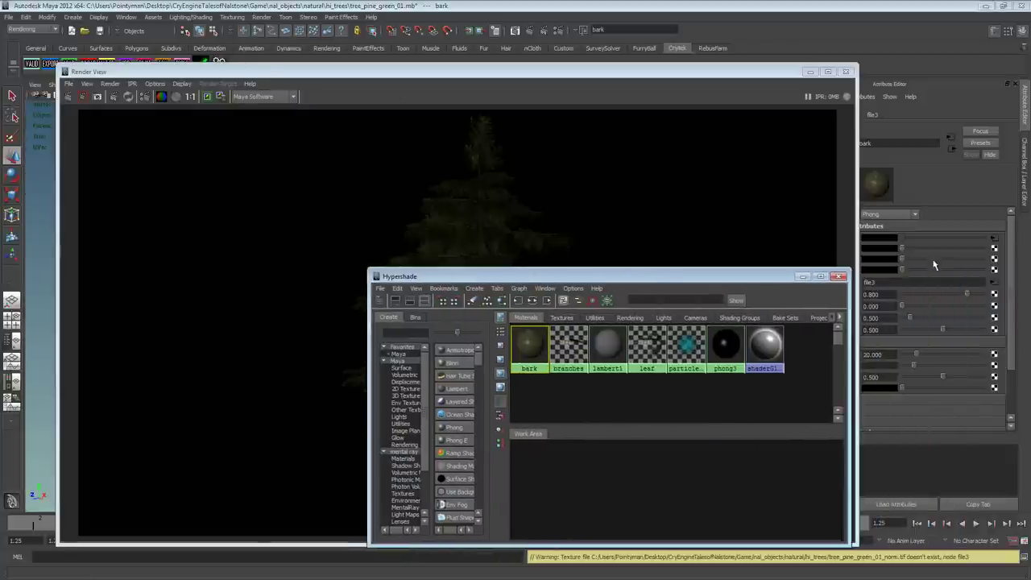
left_click_drag(701, 77, 682, 74)
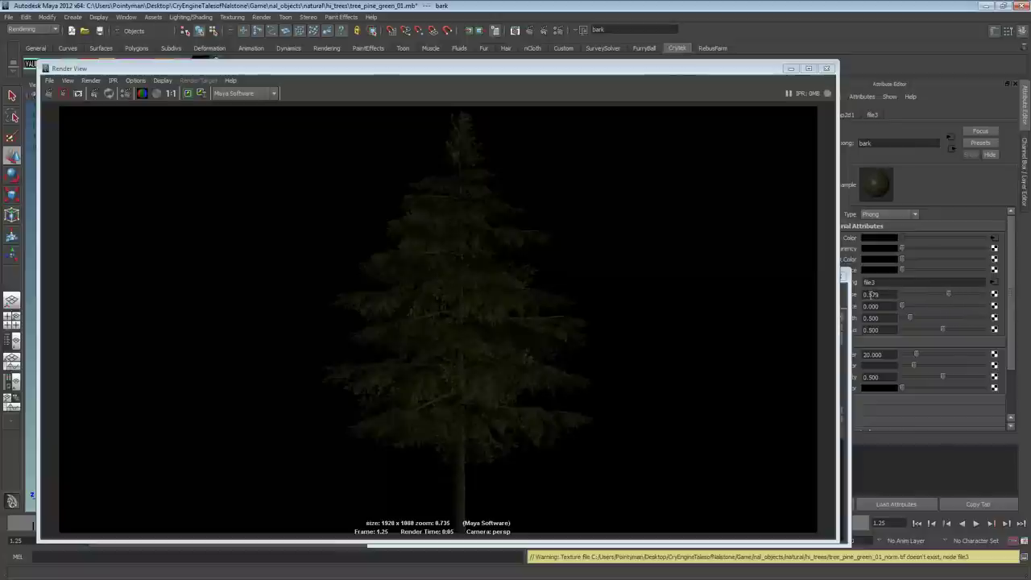
Step: Change the bark diffuse from 0.579 to 0.500 and redo the previous render
left_click(872, 295)
type("0")
key("Return")
left_click(48, 94)
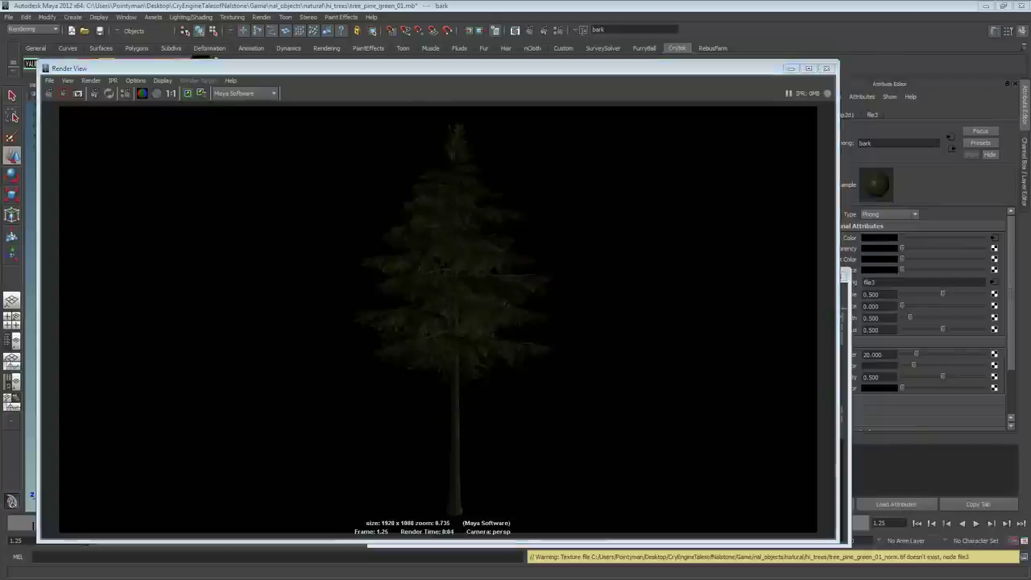
left_click_drag(1030, 105, 631, 67)
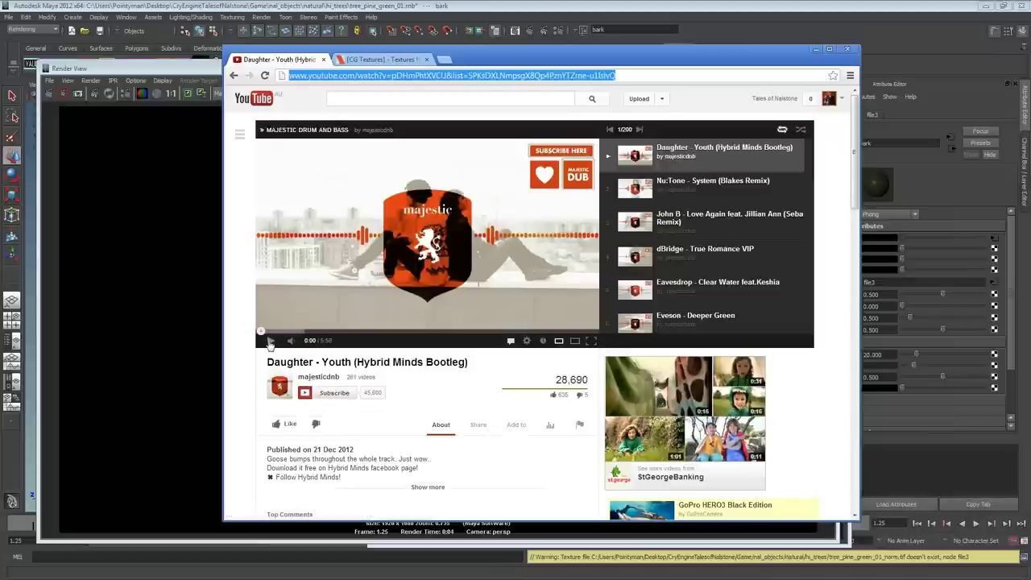
Step: Play the 'Daughter - Youth (Hybrid Minds Bootleg)' YouTube video
left_click(271, 341)
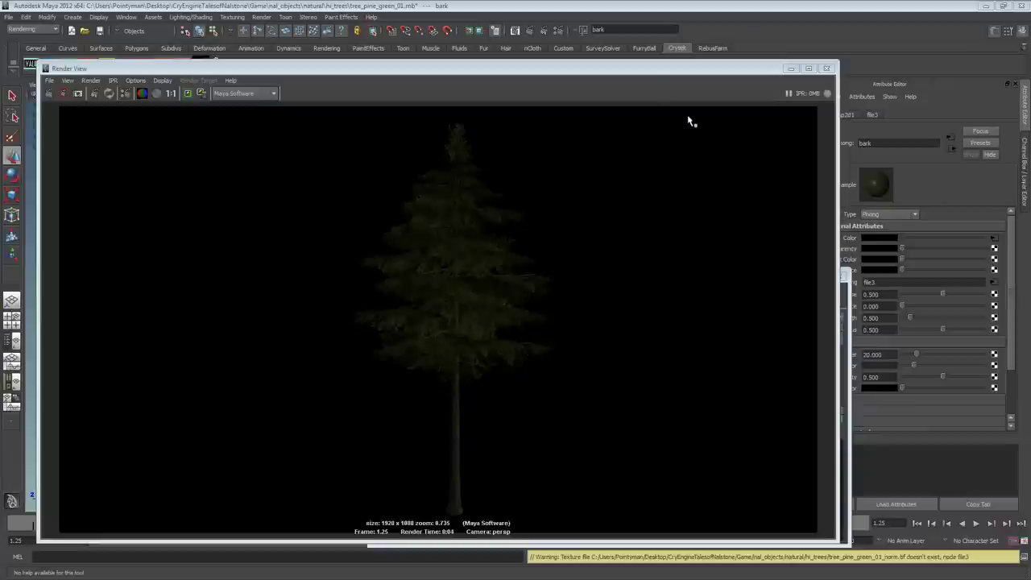
Step: Lower the bark diffuse from 0.500 to 0.263 and re-render the tree
left_click_drag(669, 69, 661, 65)
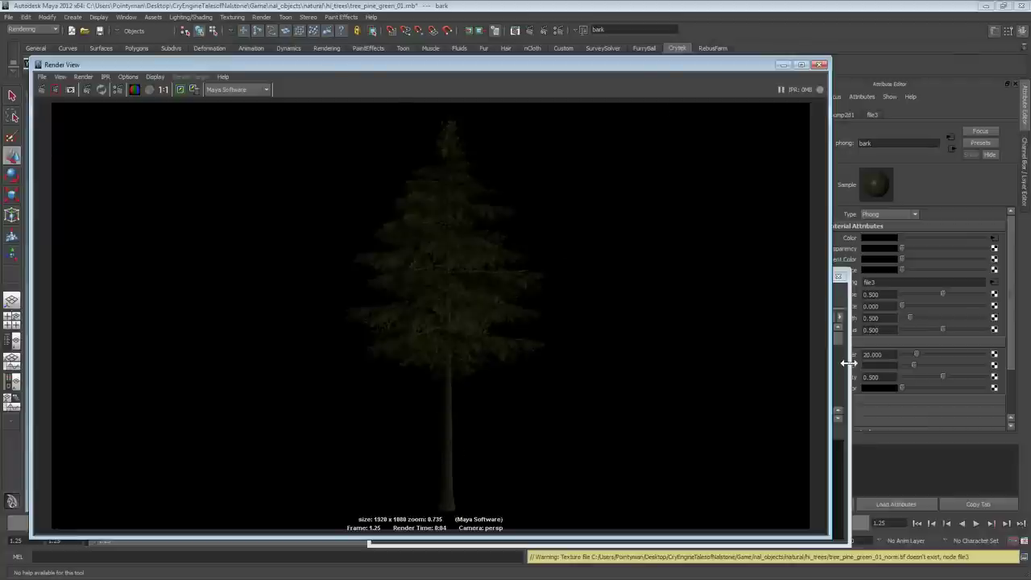
left_click(192, 91)
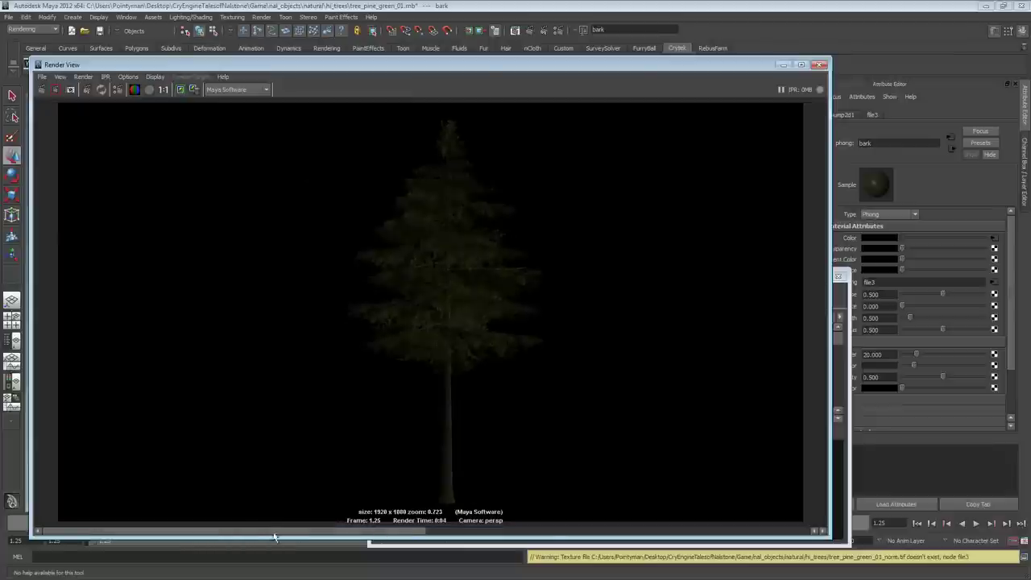
left_click(1013, 291)
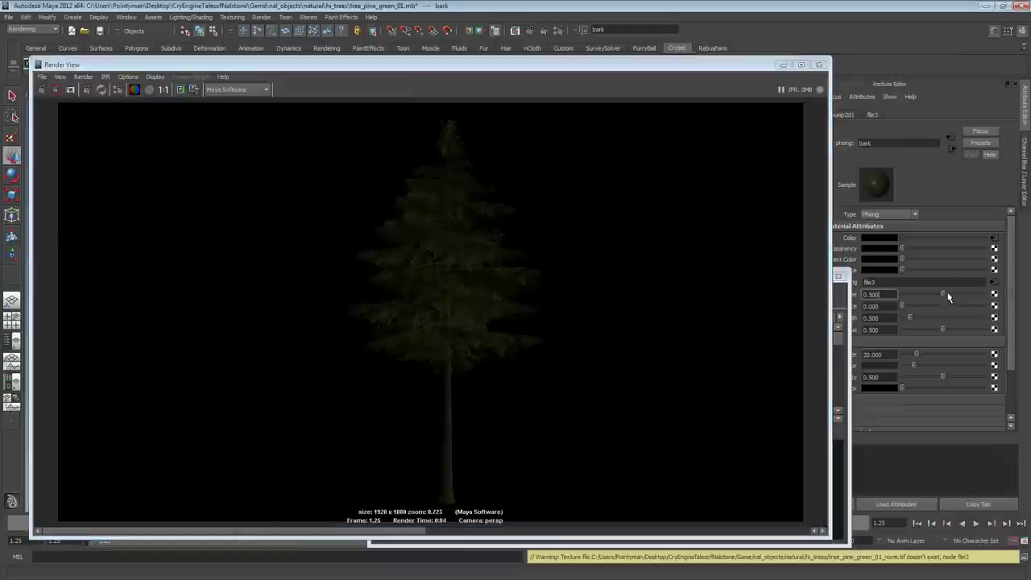
left_click_drag(941, 298, 925, 298)
left_click(44, 91)
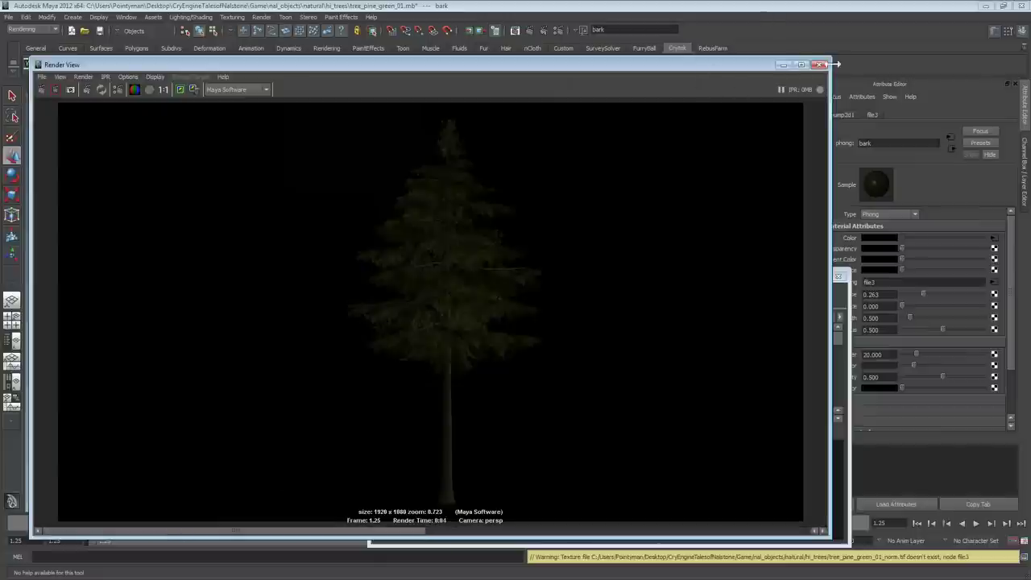
Step: Close the Hypershade material window and shrink and move the Render View window
left_click(882, 294)
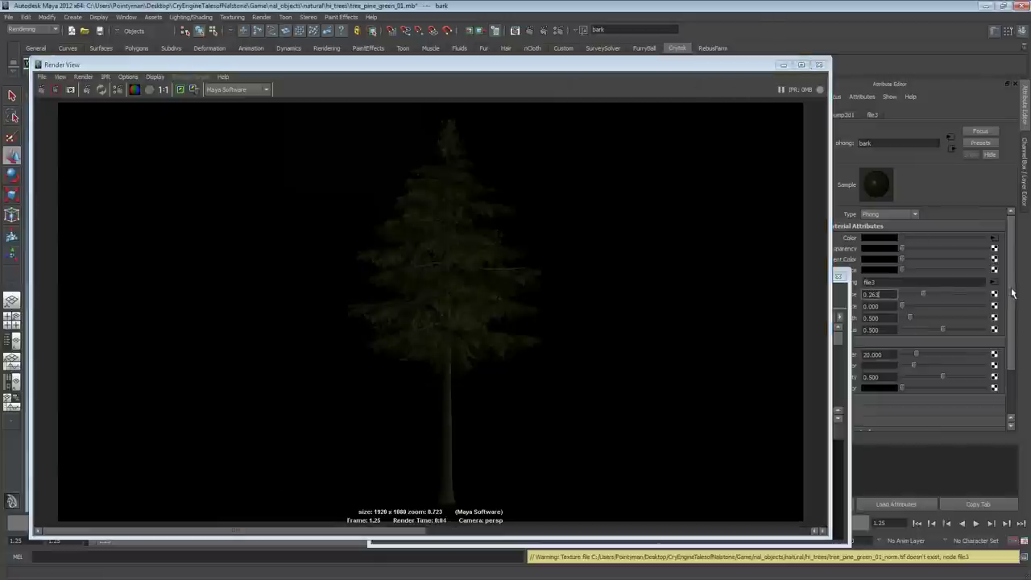
left_click(840, 278)
left_click(841, 278)
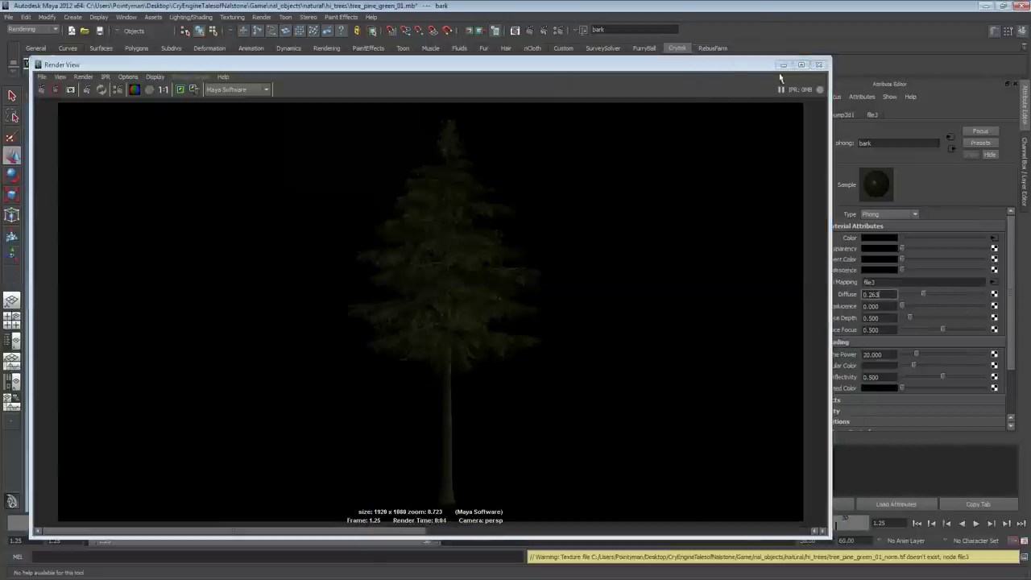
left_click_drag(830, 94, 772, 94)
left_click_drag(765, 59, 635, 153)
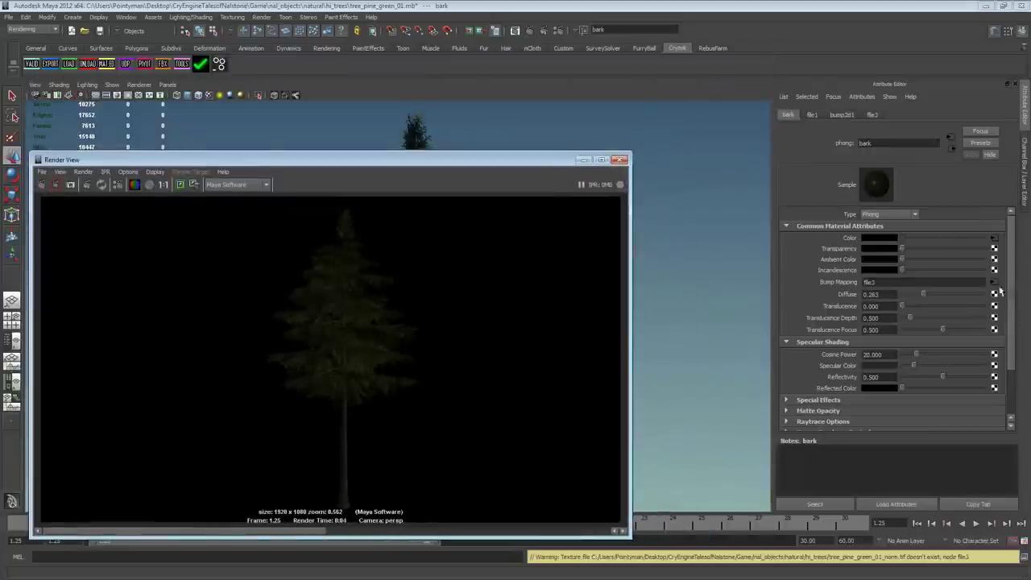
mouse_move(470, 165)
left_mouse_down()
mouse_move(482, 241)
mouse_move(468, 162)
left_mouse_up()
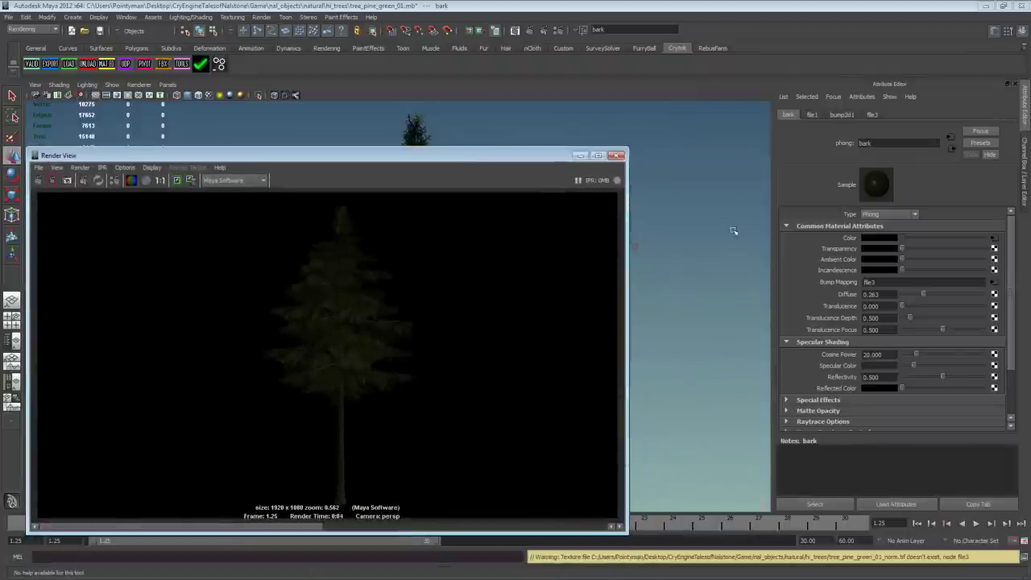
Step: Deselect the ambient light, create a point light, and test-render the tree
left_click(687, 269)
left_click(421, 138)
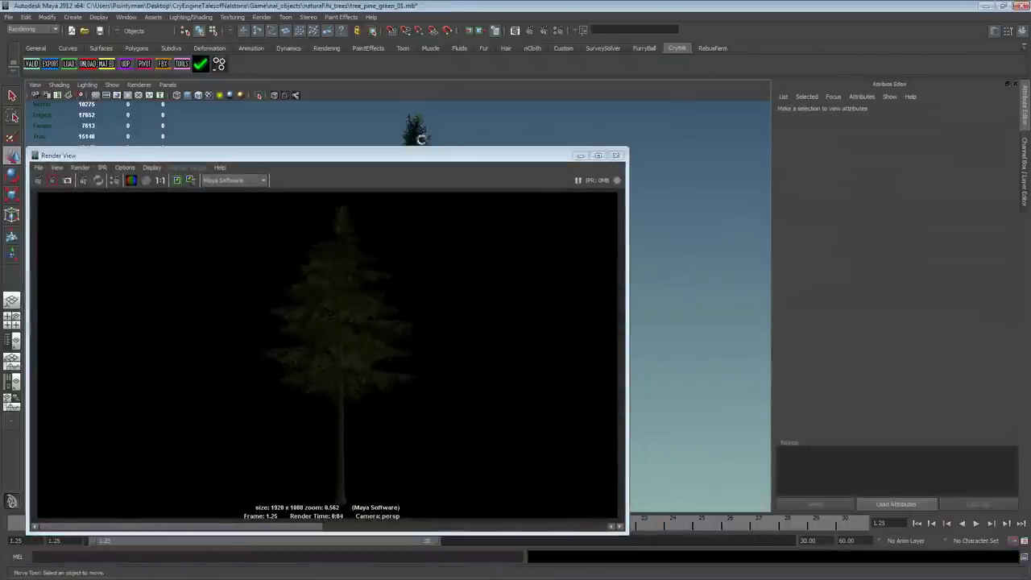
left_click_drag(392, 156, 611, 398)
left_click_drag(273, 234, 266, 208)
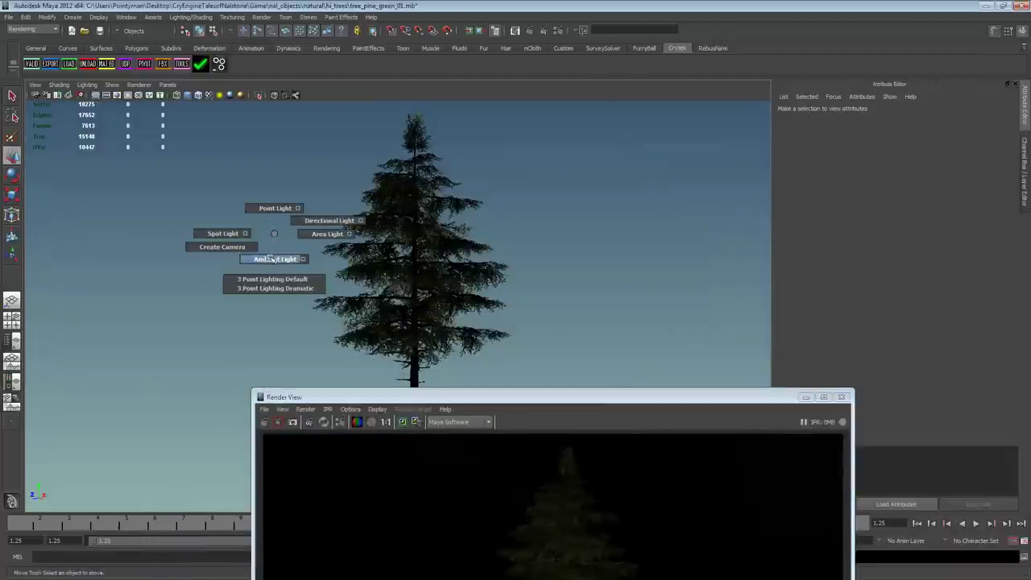
left_click_drag(266, 207, 326, 296)
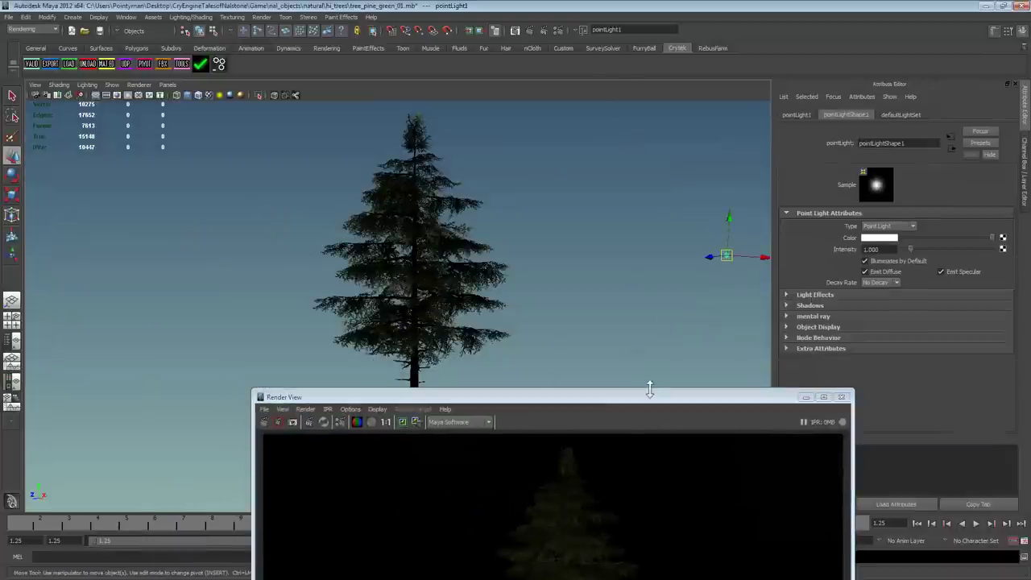
left_click_drag(651, 398, 502, 124)
left_click(159, 148)
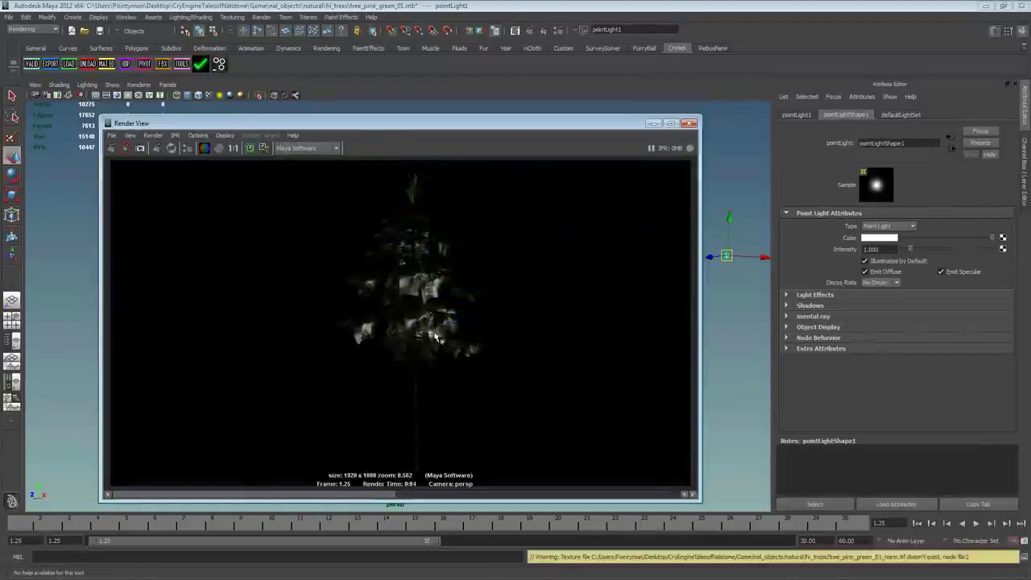
Step: Zoom into the dark test render, close it, and clear the selection
left_click_drag(468, 128, 431, 129)
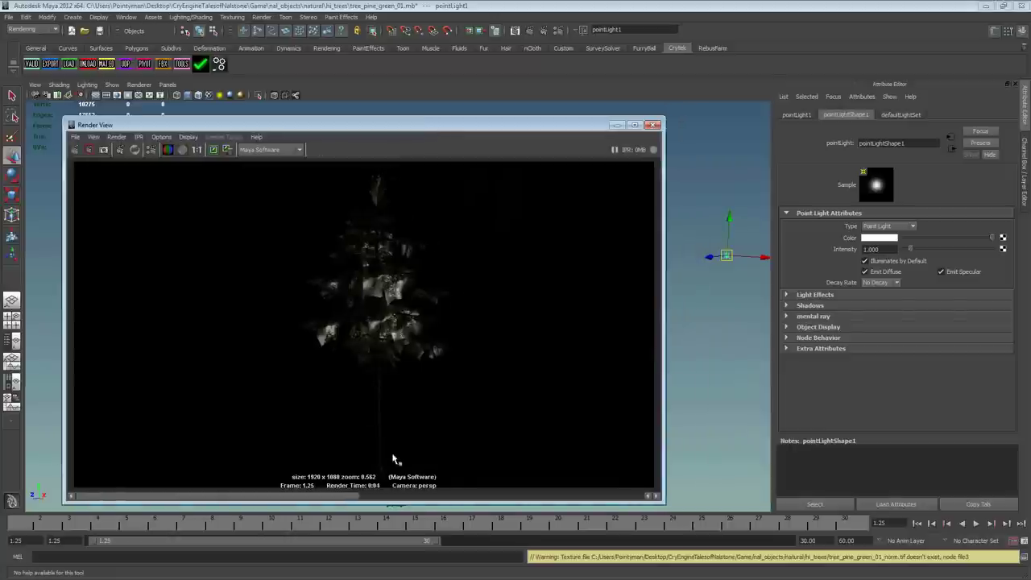
right_click_drag(362, 372, 500, 362, "alt")
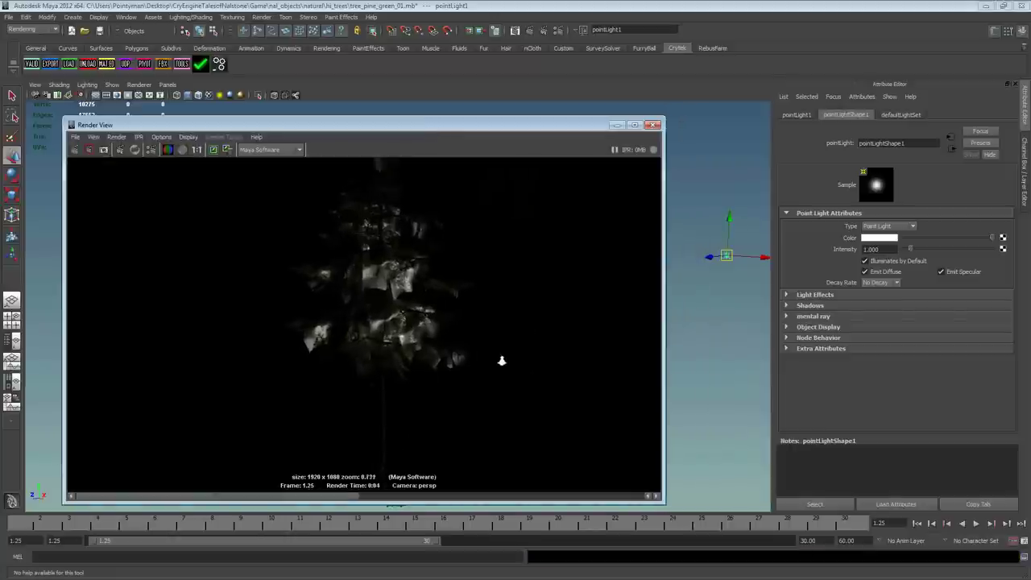
left_click(655, 125)
left_click(649, 245)
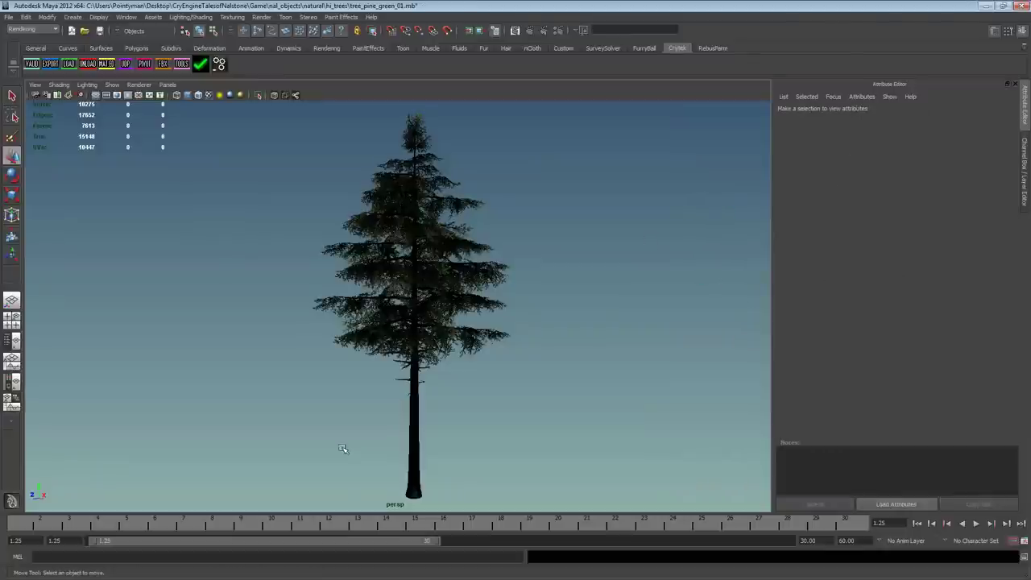
left_click_drag(451, 463, 258, 335)
left_click(303, 307)
Step: Render the view again, close it, and bring up the light creation menu
key("l")
key("ctrl+r")
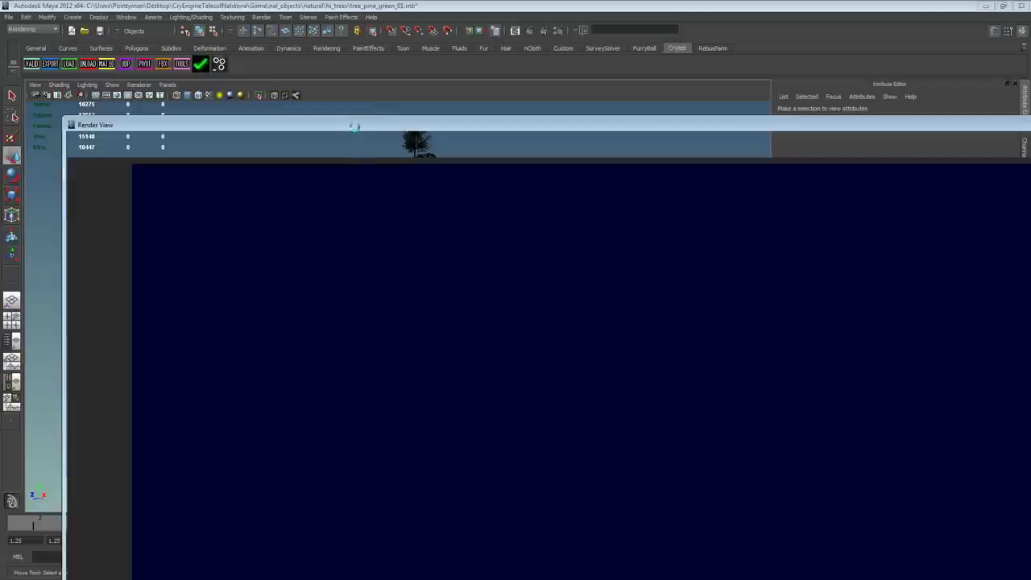
left_click(66, 115)
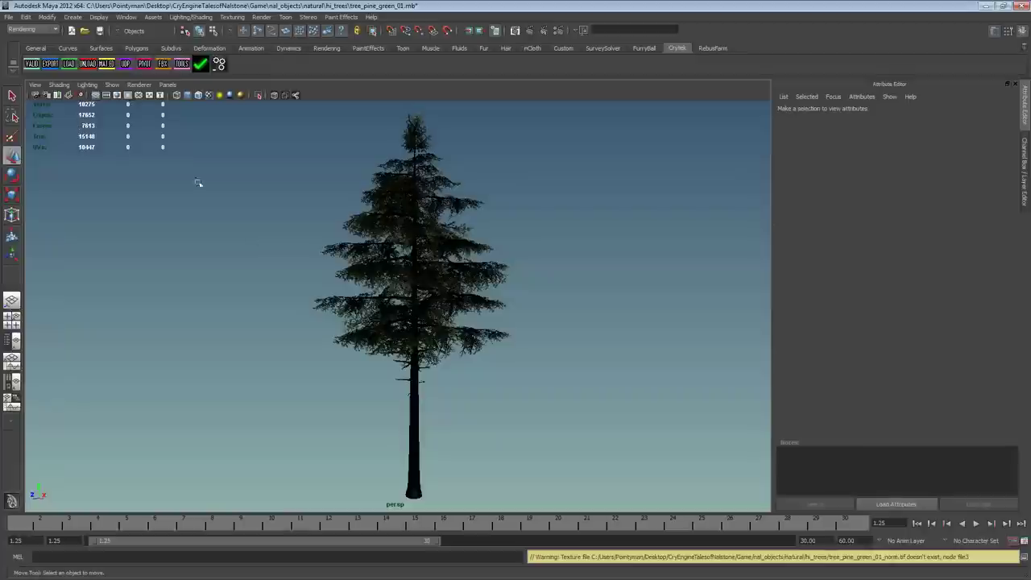
mouse_move(238, 227)
right_mouse_down()
mouse_move(312, 229)
mouse_move(268, 256)
right_mouse_up()
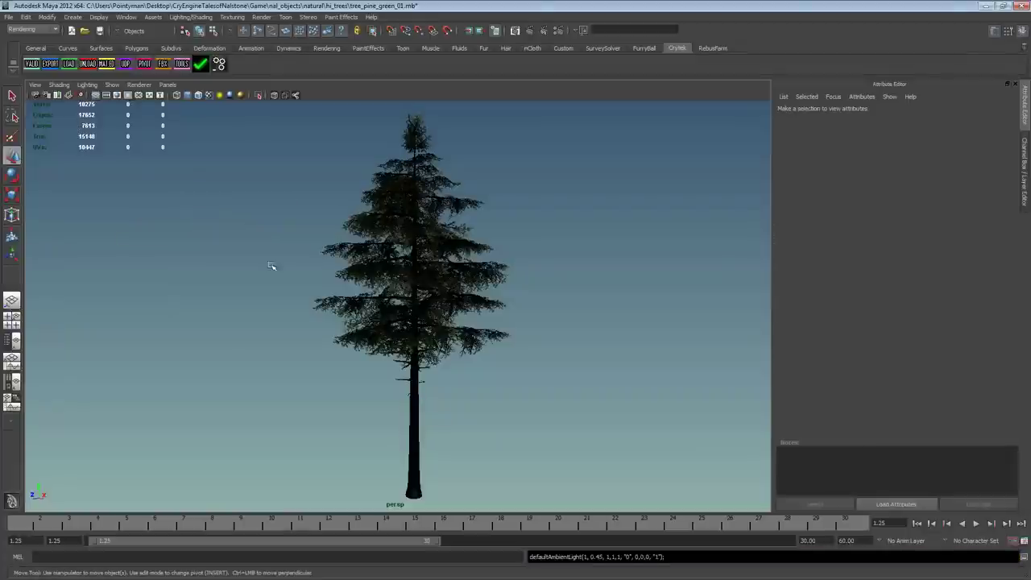
Step: Create an ambient light beside the tree, set its intensity to 0.3, and render
middle_click_drag(537, 307, 584, 321)
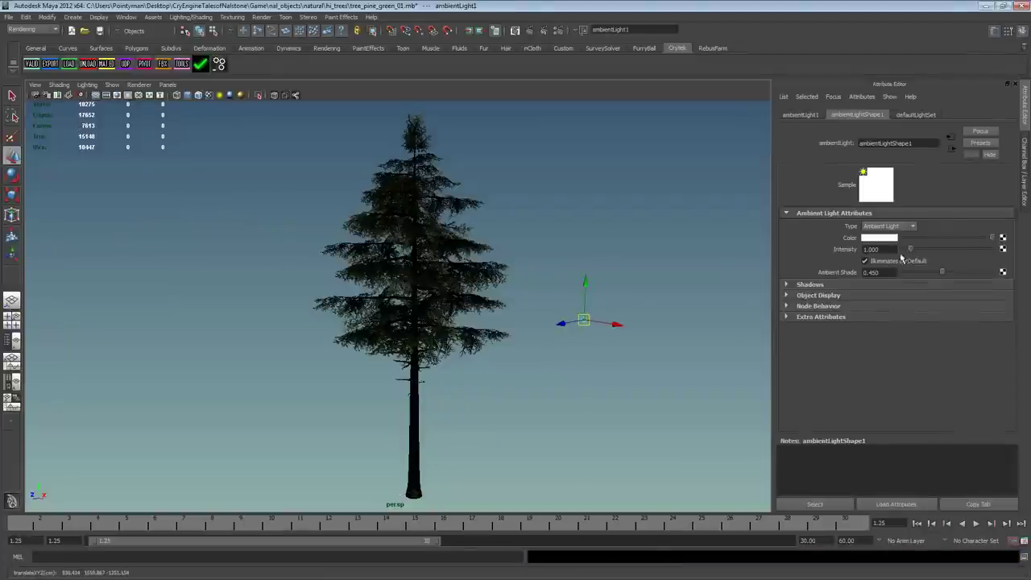
left_click_drag(912, 251, 906, 251)
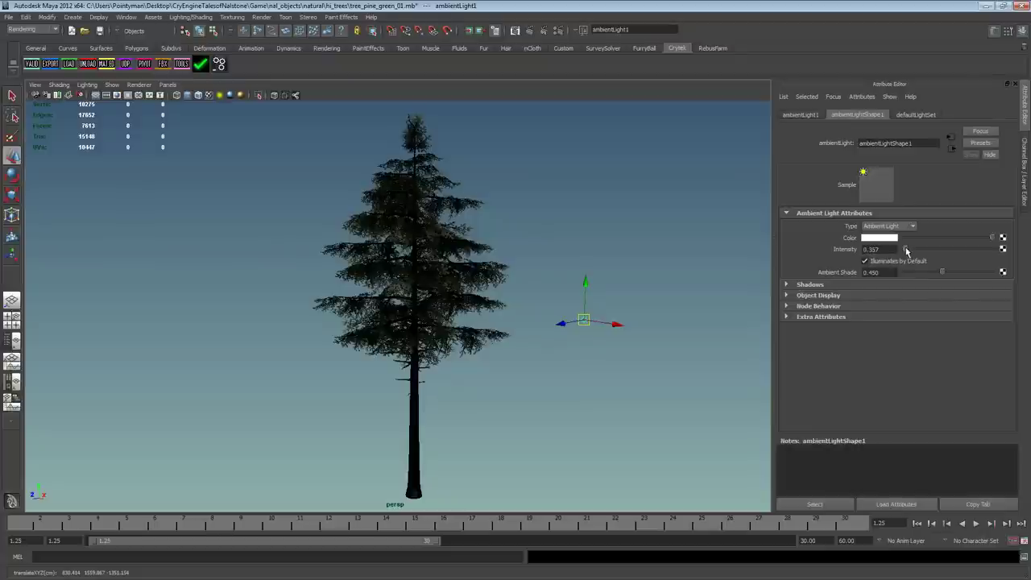
left_click(876, 249)
key("Return")
left_click(555, 216)
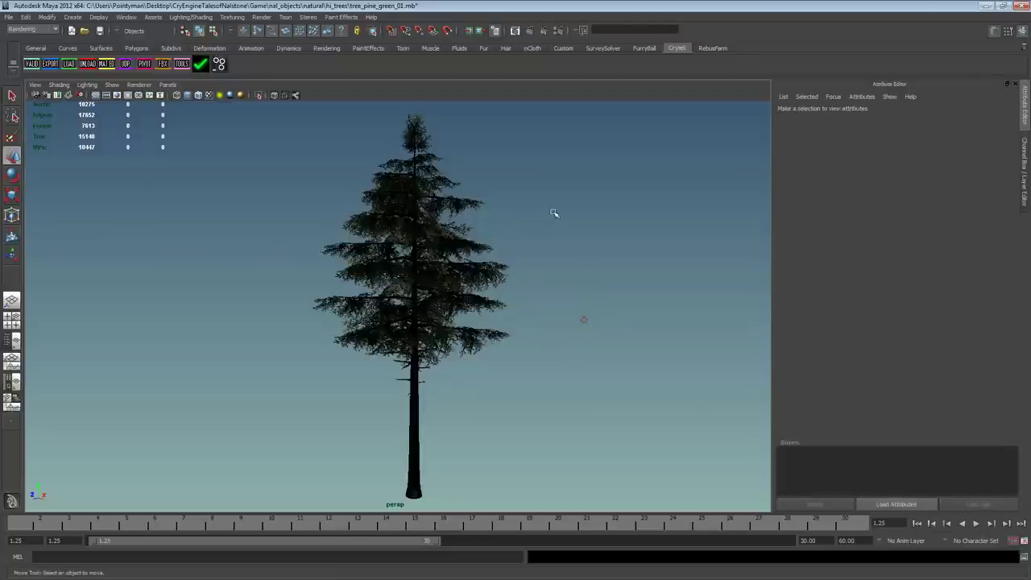
key("ctrl+r")
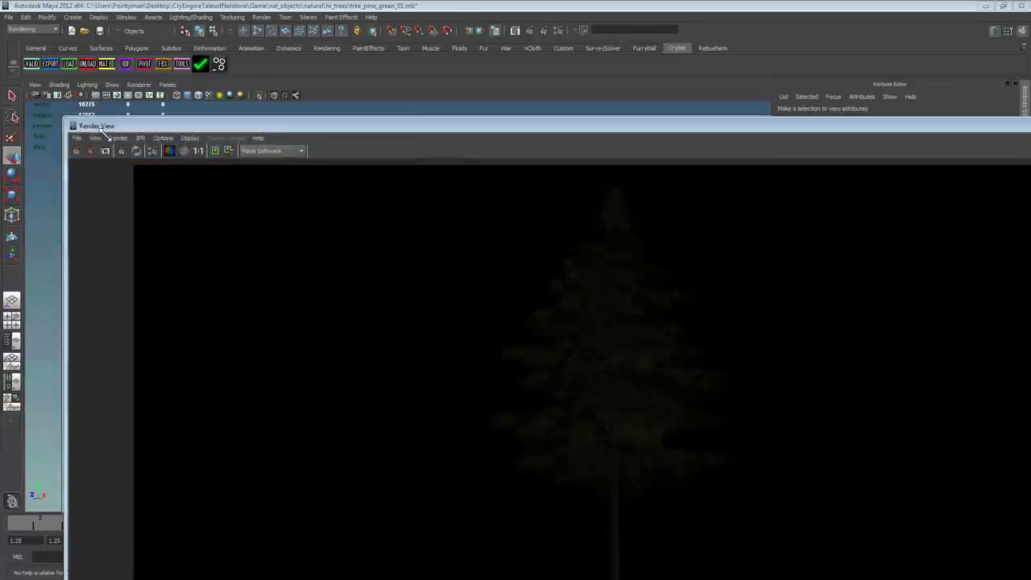
Step: Reposition the Render View and show the pine render at 1:1 actual size
mouse_move(78, 122)
left_mouse_down()
mouse_move(280, 233)
mouse_move(394, 224)
left_mouse_up()
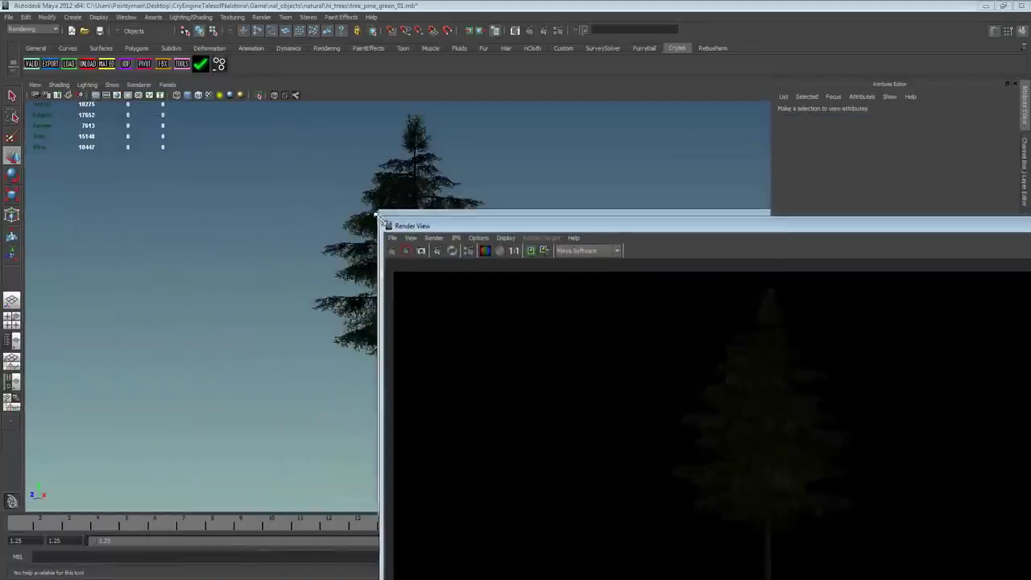
mouse_move(535, 230)
left_mouse_down()
mouse_move(300, 53)
mouse_move(237, 76)
left_mouse_up()
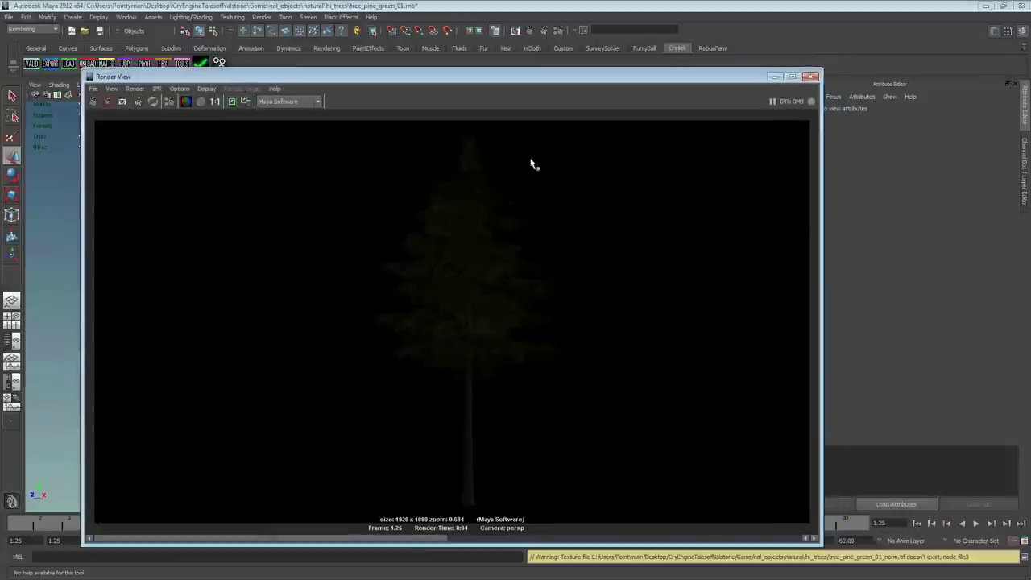
left_click(215, 102)
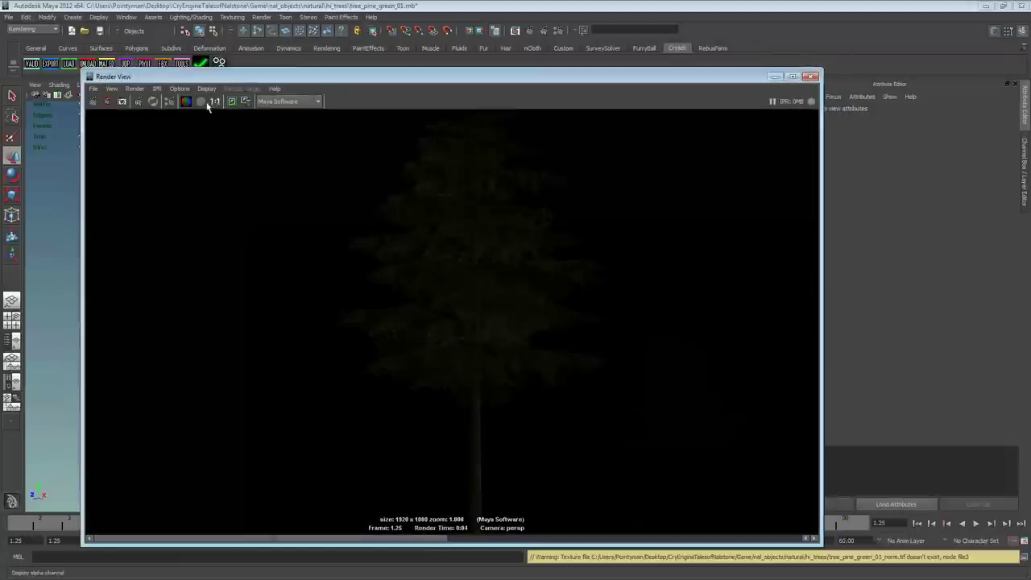
Step: Check the tree's alpha silhouette, then bring up Render Settings showing 1920 x 1080
left_click(201, 102)
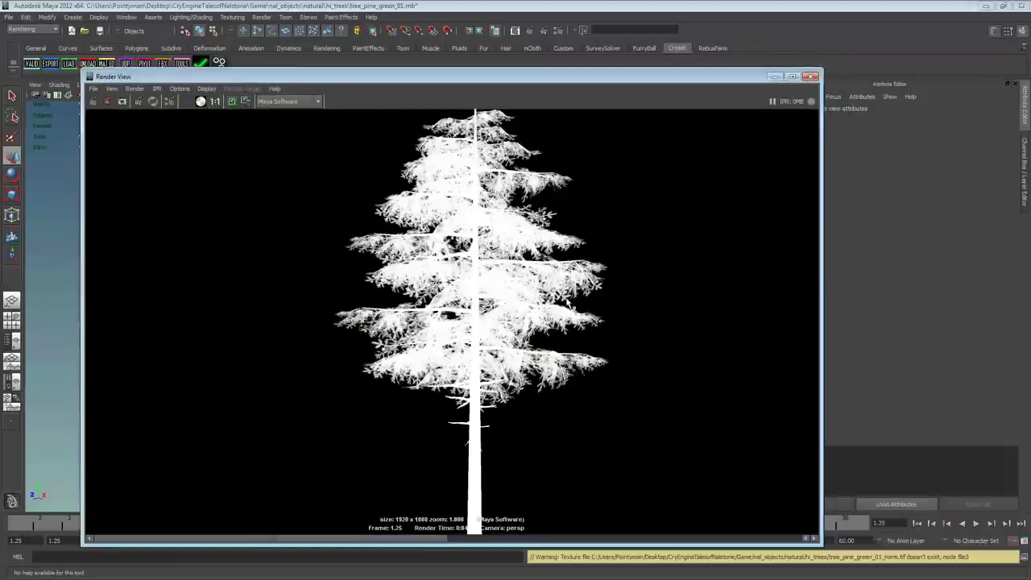
right_click_drag(483, 310, 272, 295, "alt")
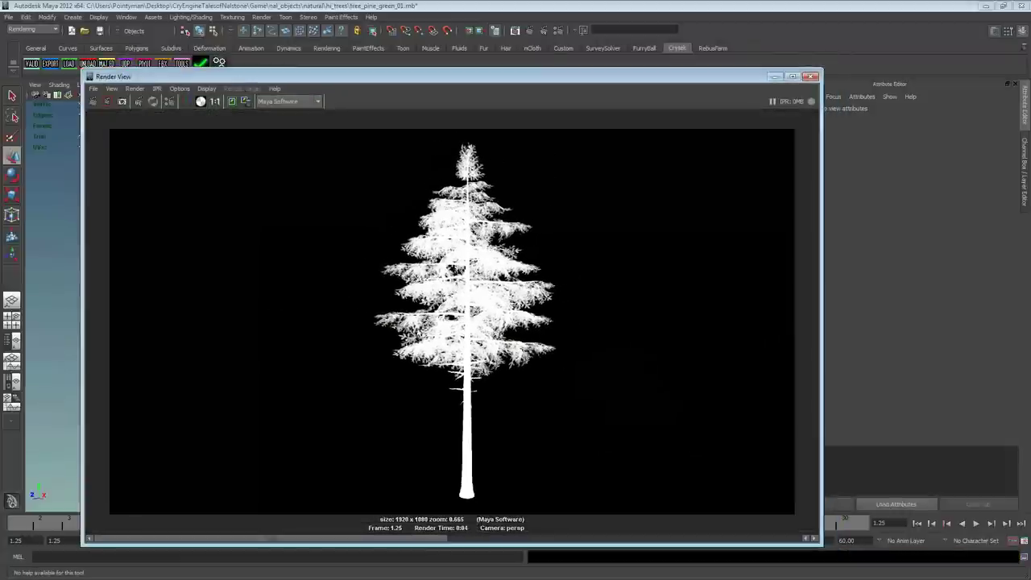
left_click(201, 102)
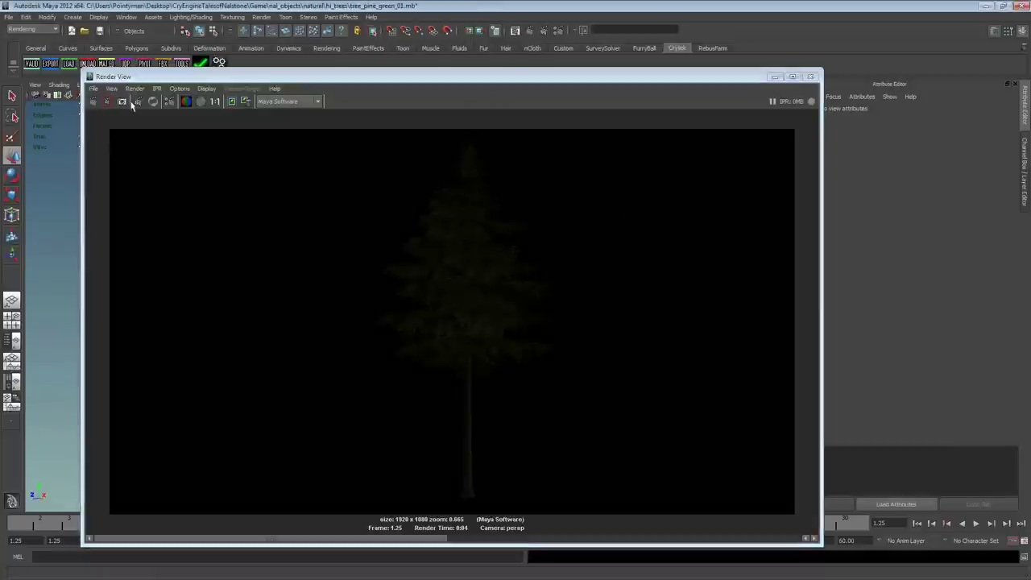
left_click(231, 101)
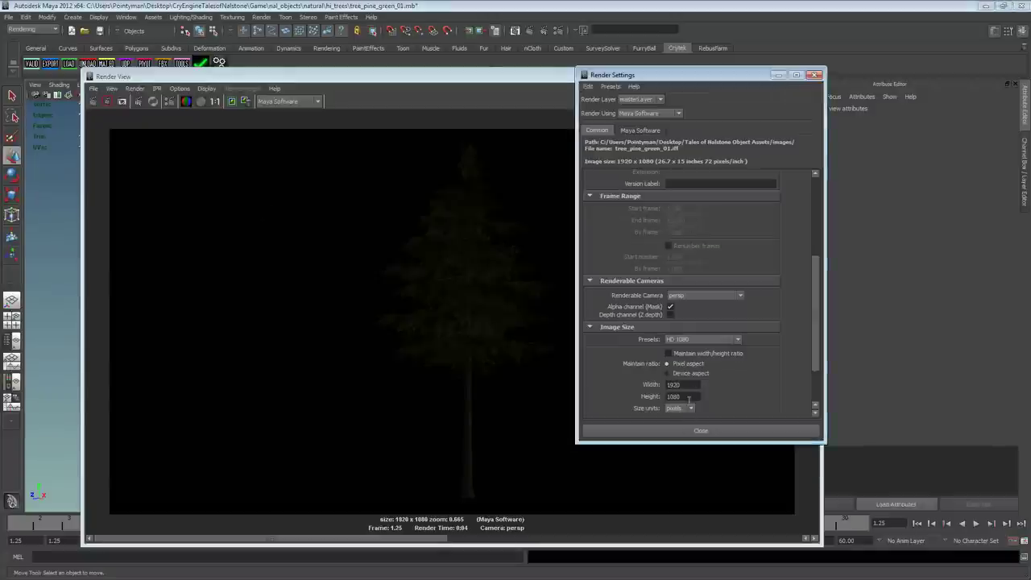
Step: Set render height to 1920 for a 1920 x 1920 square, re-render, and view its alpha
mouse_move(691, 385)
left_mouse_down()
mouse_move(614, 388)
mouse_move(685, 398)
left_mouse_up()
type("1920")
left_click(700, 433)
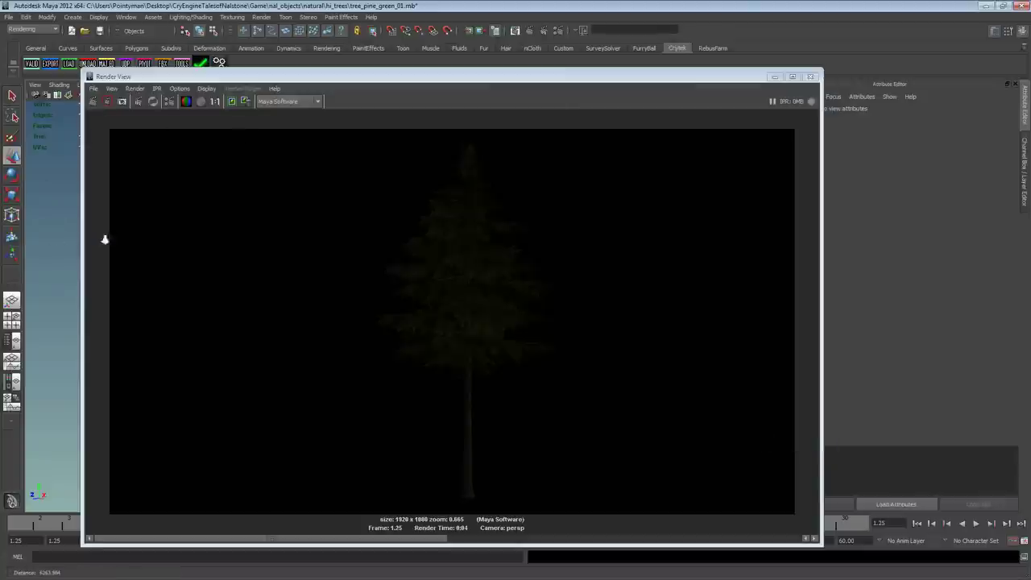
left_click(91, 103)
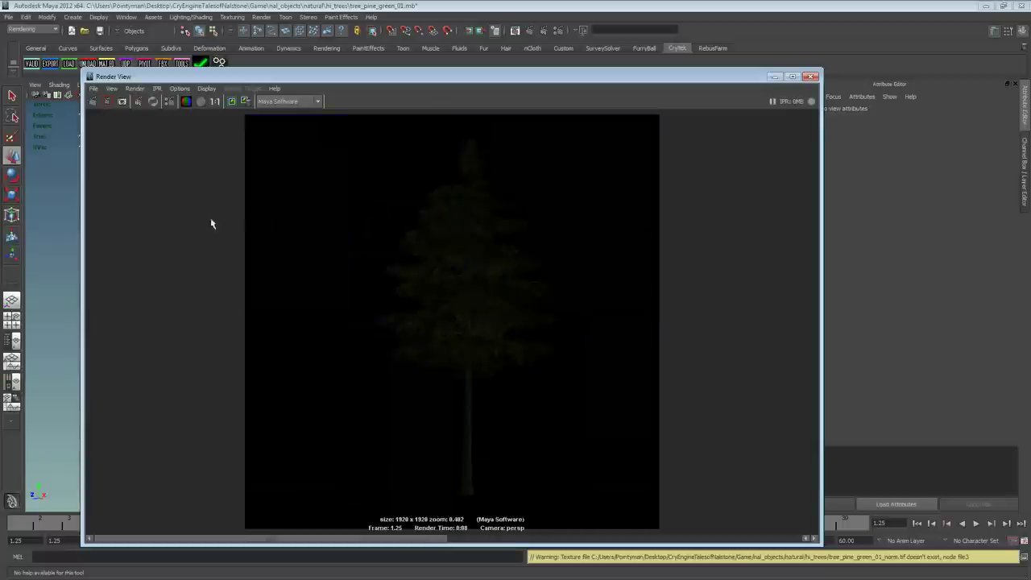
left_click(201, 103)
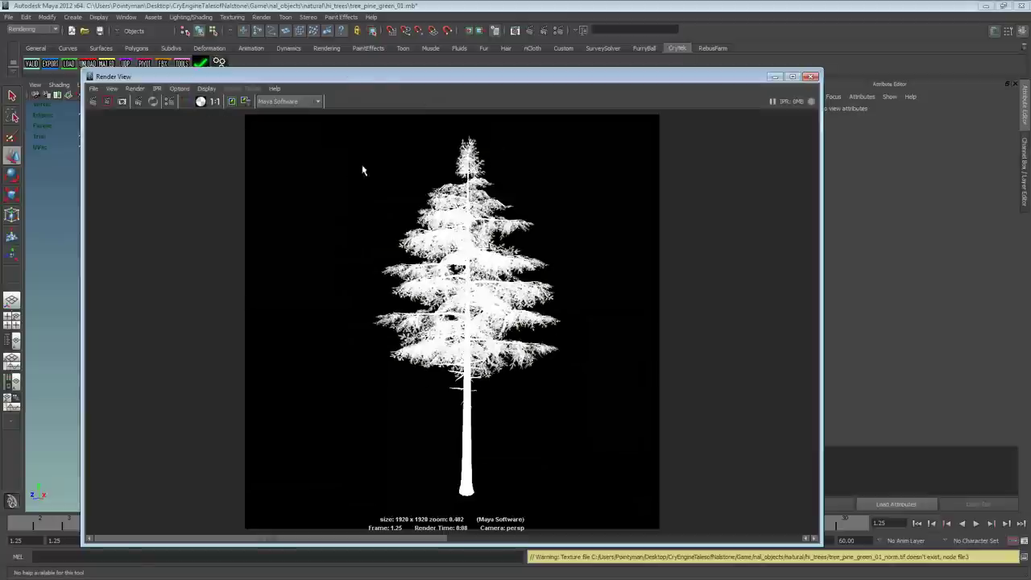
Step: Tumble the perspective camera slightly around the pine, re-render, and return to the colour view
left_click_drag(137, 77, 662, 75)
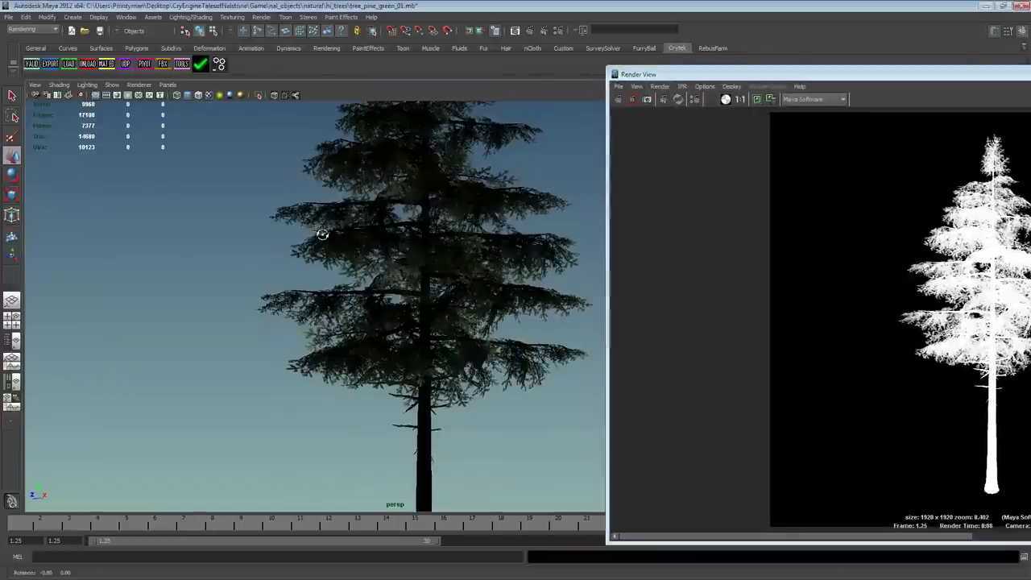
left_click_drag(323, 234, 371, 239, "alt")
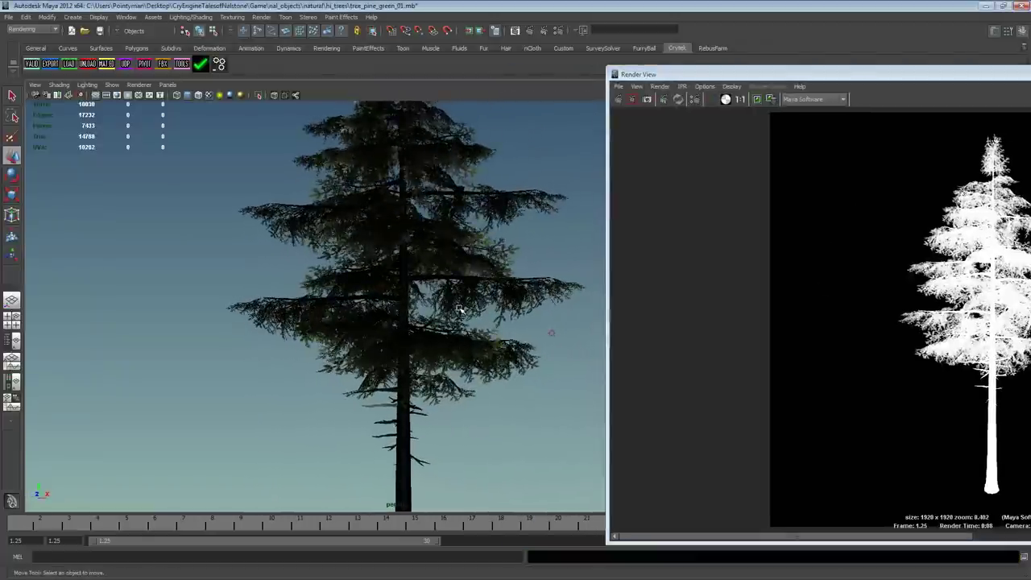
left_click_drag(459, 310, 444, 314, "alt")
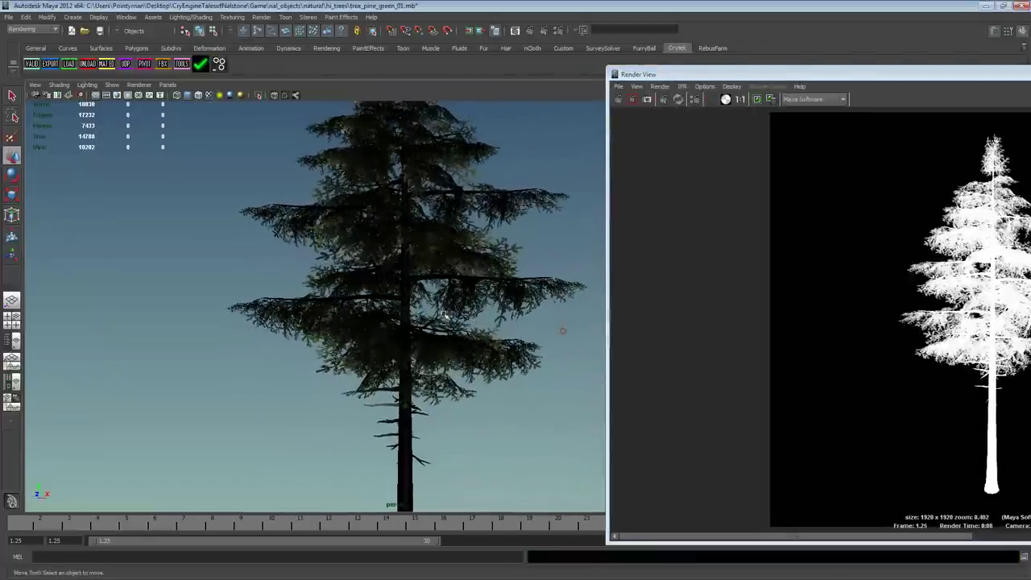
left_click(618, 98)
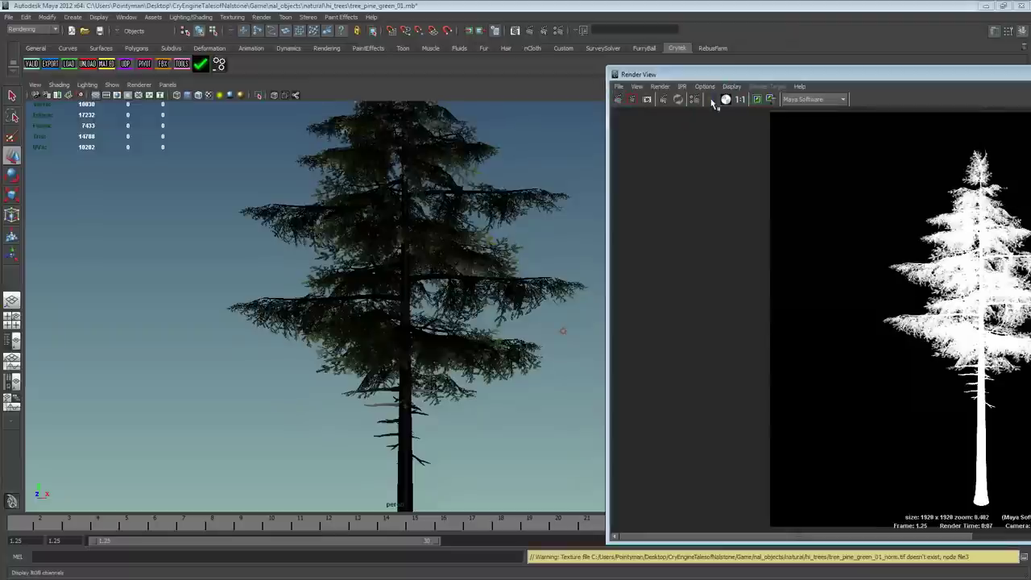
left_click(713, 99)
left_click_drag(823, 75, 342, 77)
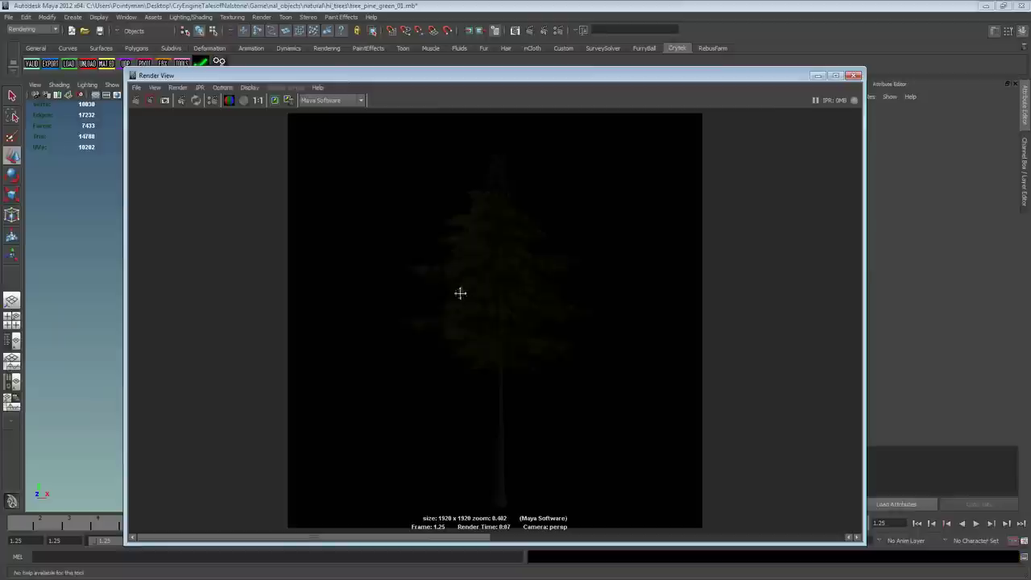
Step: Start saving the square render and browse to NAL_Objects > natural > x_trees
right_click_drag(460, 293, 686, 281, "alt")
right_click_drag(511, 288, 817, 286, "alt")
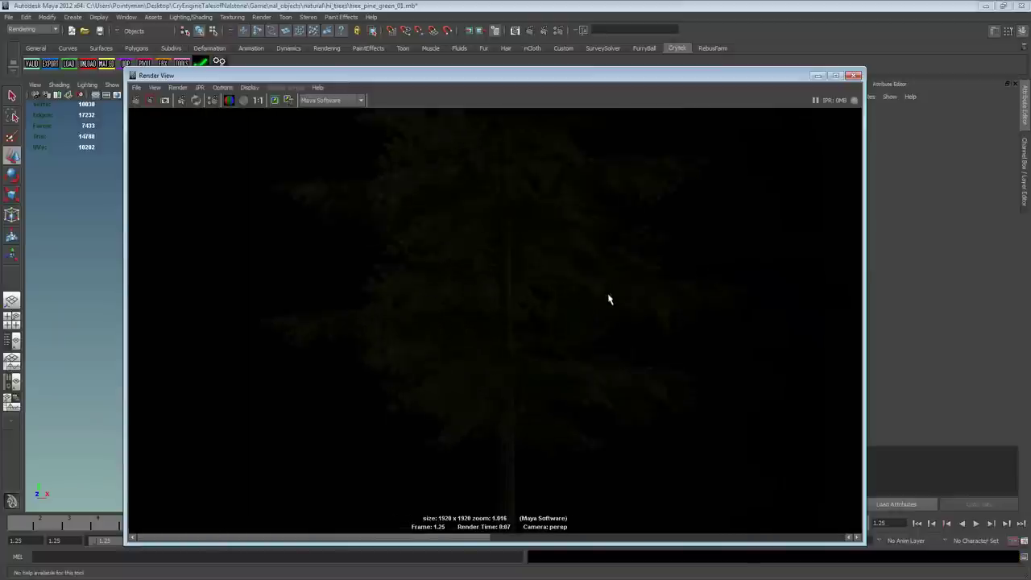
right_click_drag(656, 285, 147, 249, "alt")
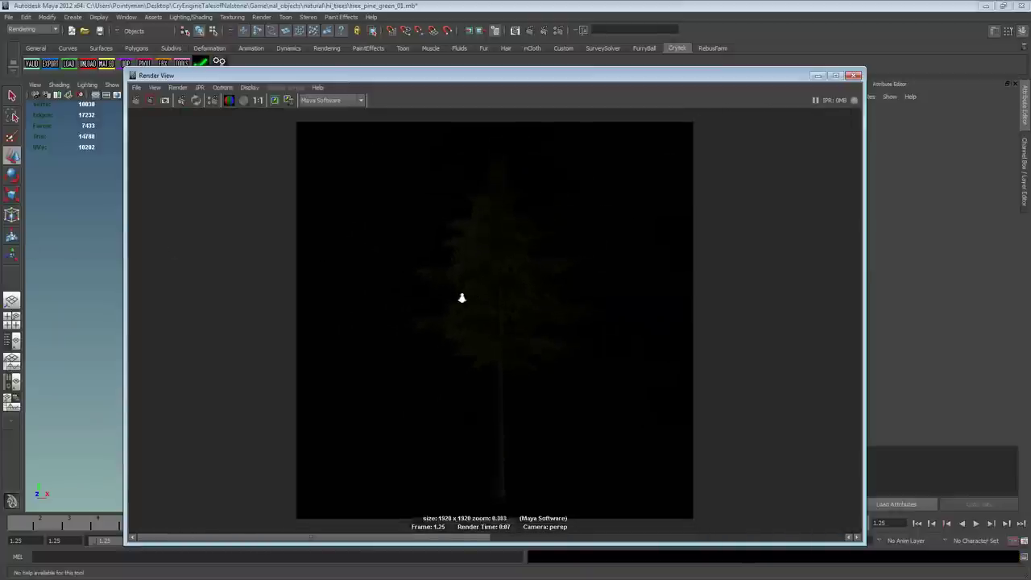
right_click_drag(461, 298, 456, 299, "alt")
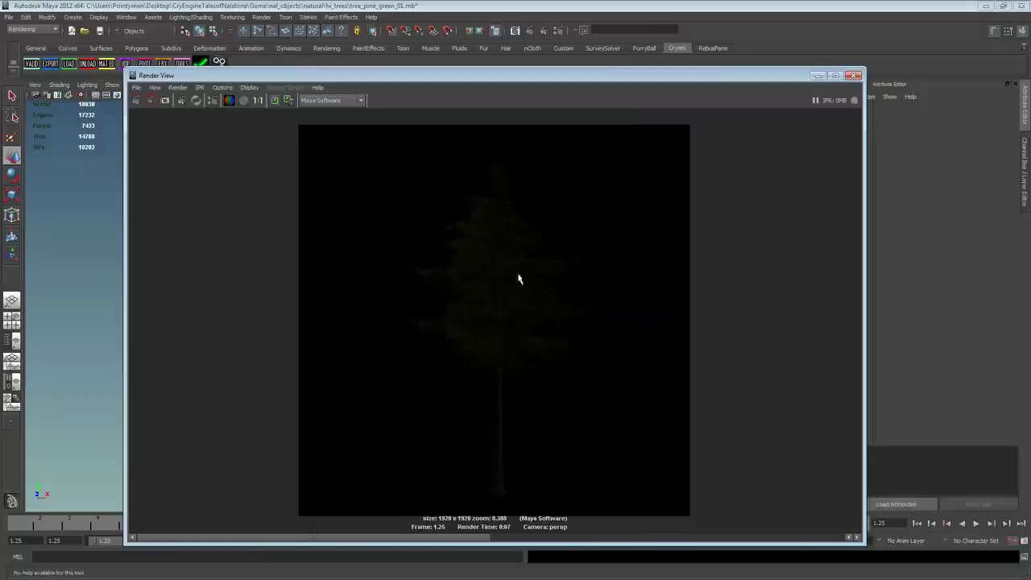
left_click(136, 88)
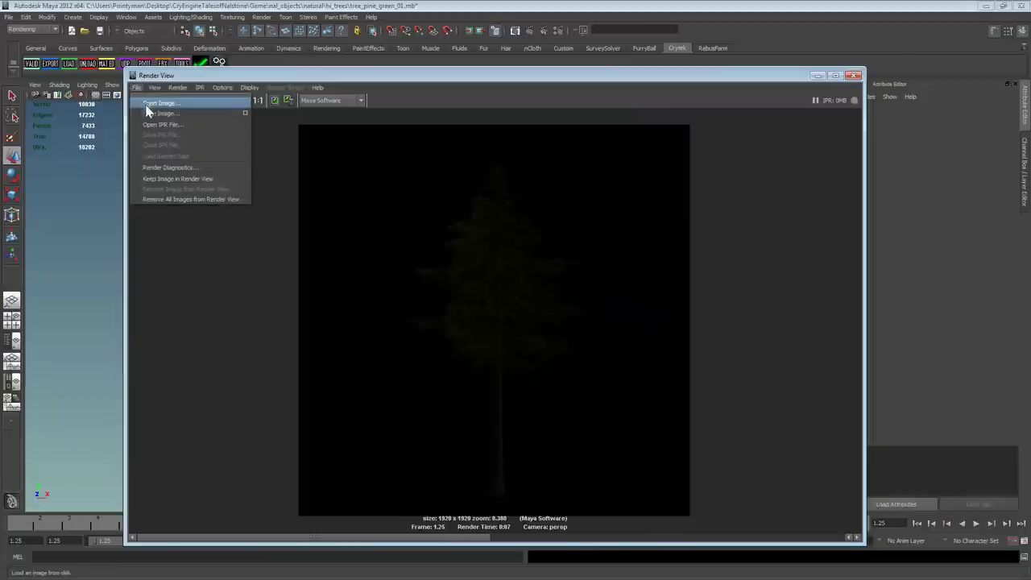
left_click(191, 114)
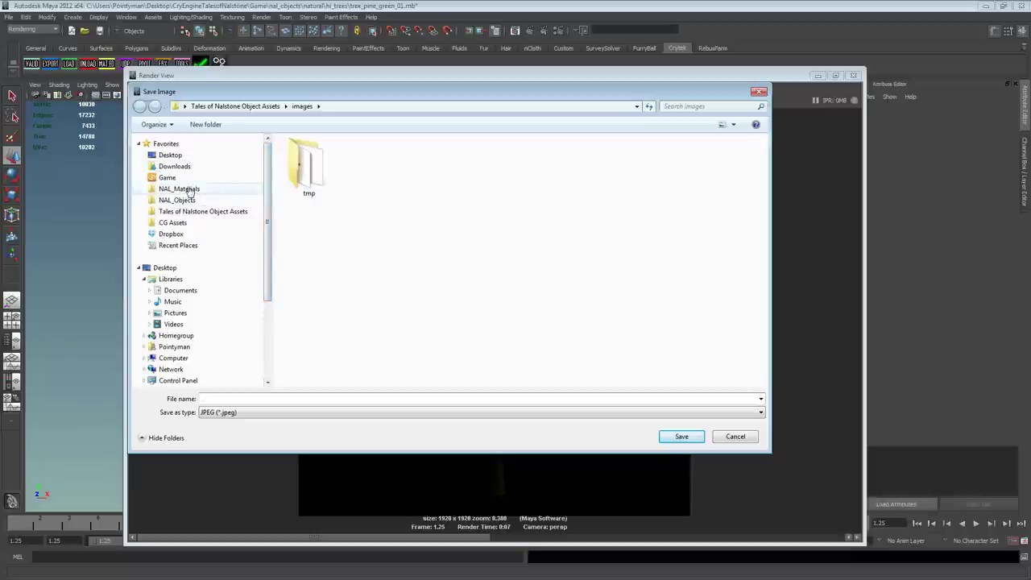
left_click(183, 202)
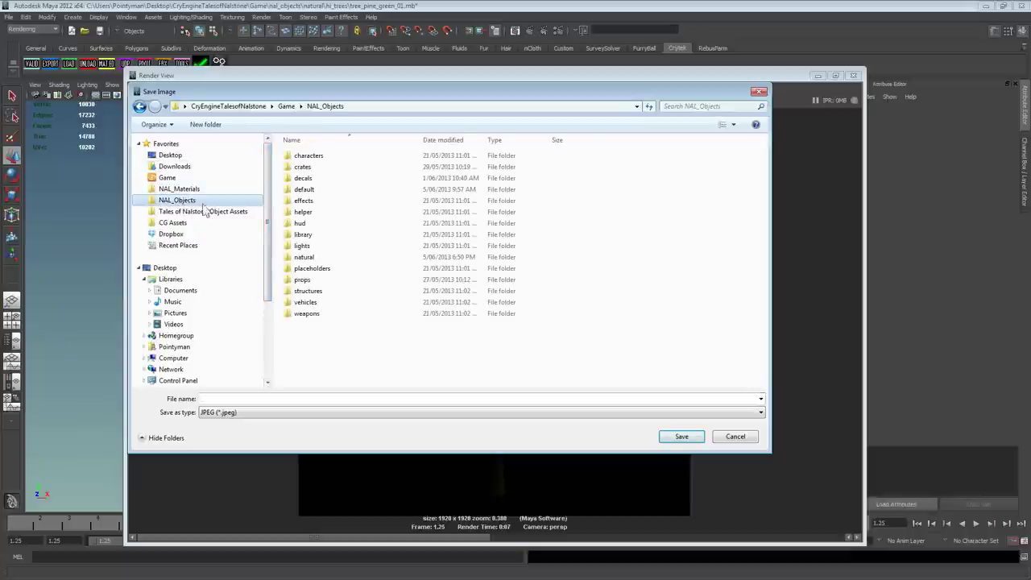
double_click(310, 258)
double_click(667, 167)
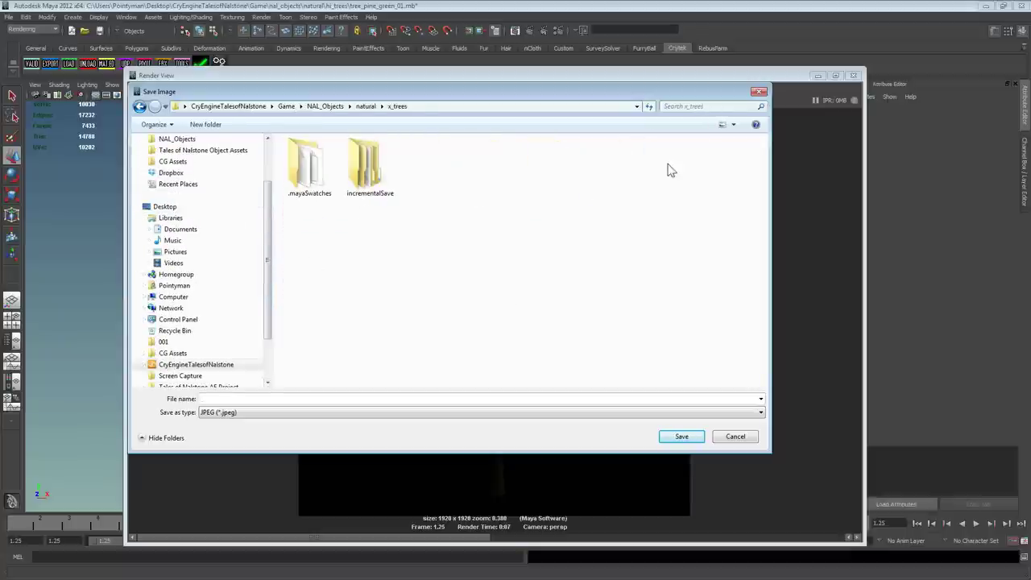
Step: Save it as a PNG named 'Pixt_pinereen_01' and switch over to Photoshop
left_click(281, 412)
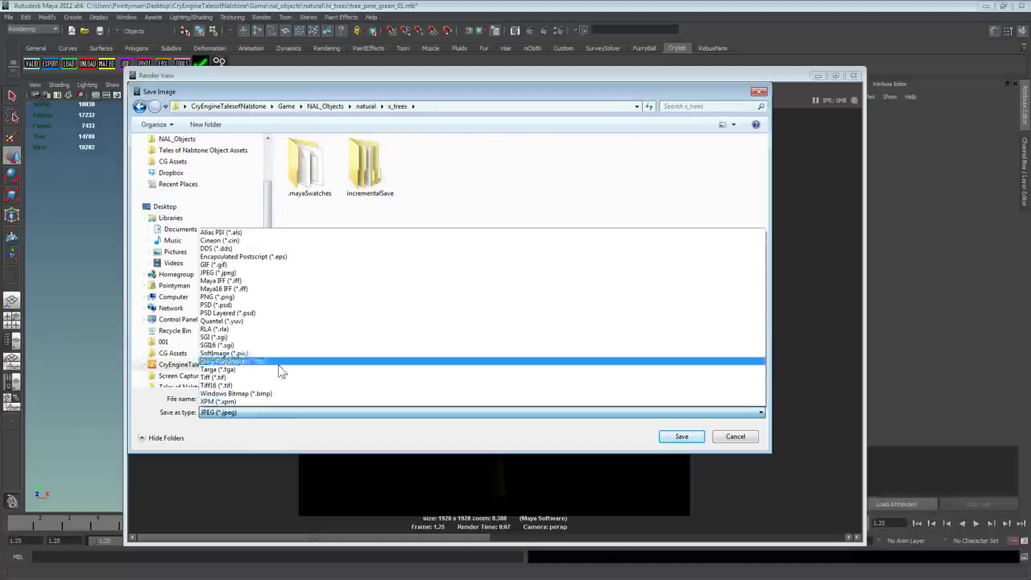
left_click(265, 297)
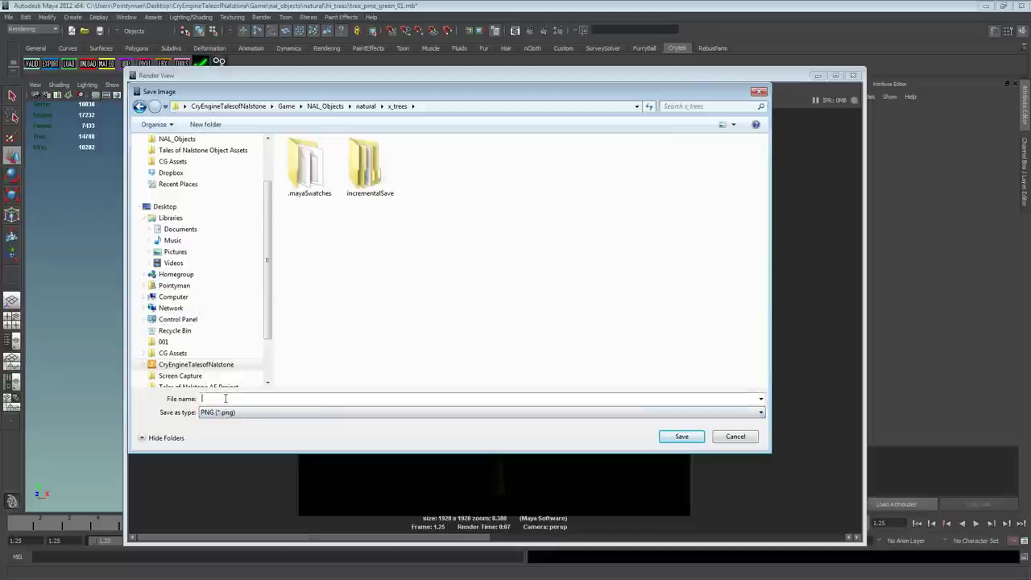
left_click(237, 399)
type("Pi")
type("xtrees")
type("_pine")
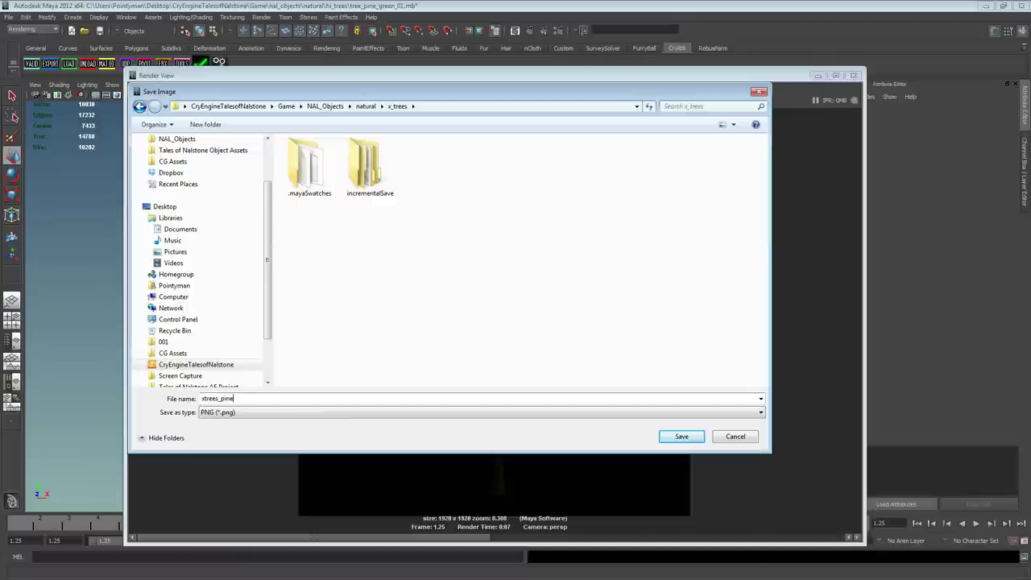
type("reen")
type("_01")
key("Return")
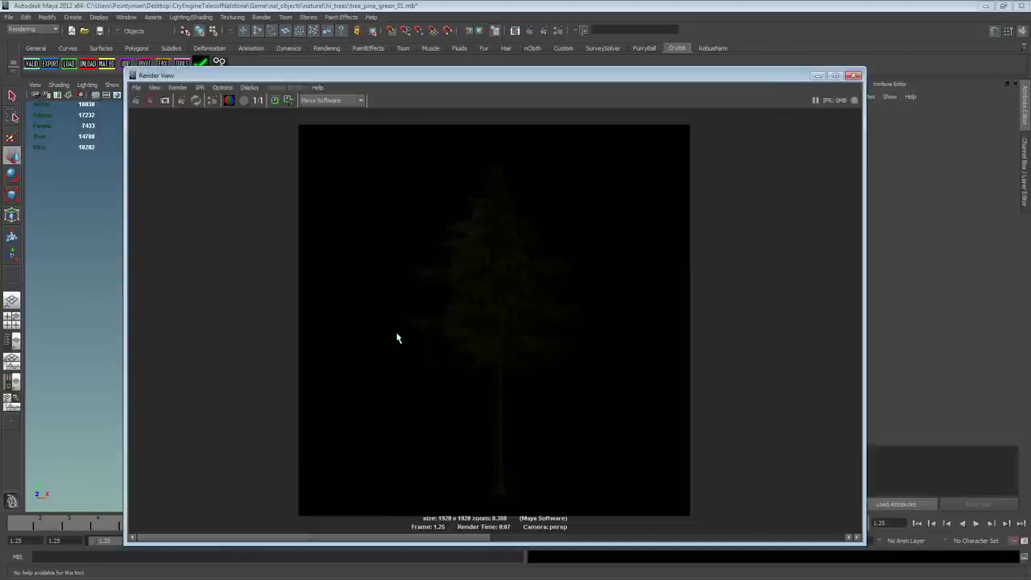
key("alt+Tab")
key("alt+Tab")
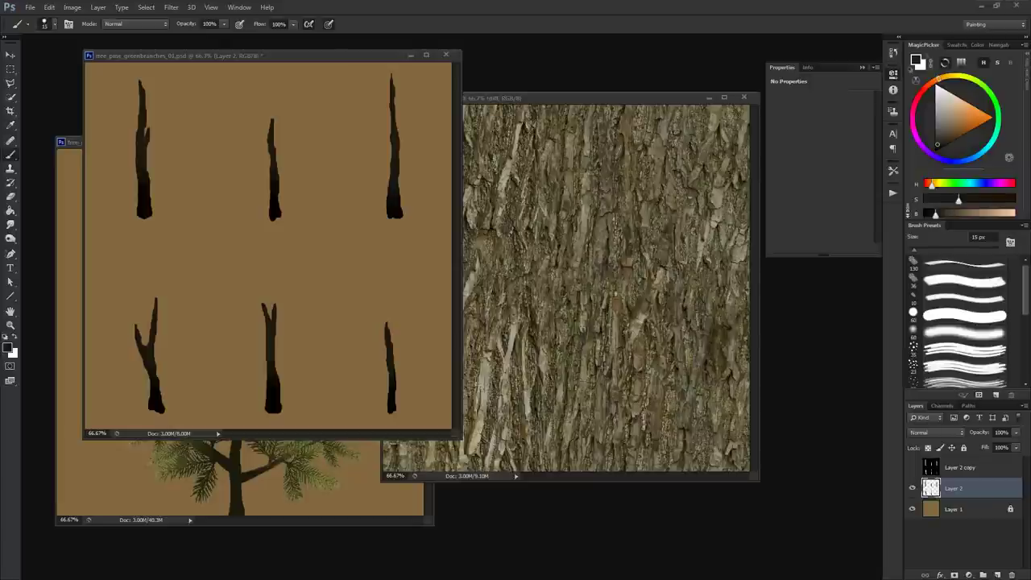
Step: Open the rendered pine PNG in Photoshop and save it as xtrees_pinetree_green_01.psd
left_click_drag(761, 553, 852, 372)
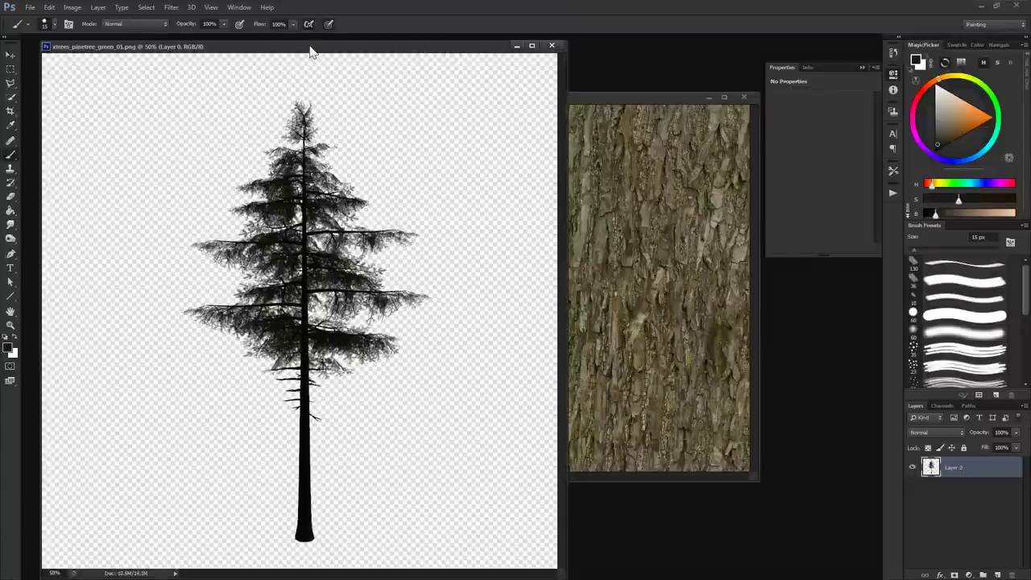
left_click_drag(311, 45, 364, 46)
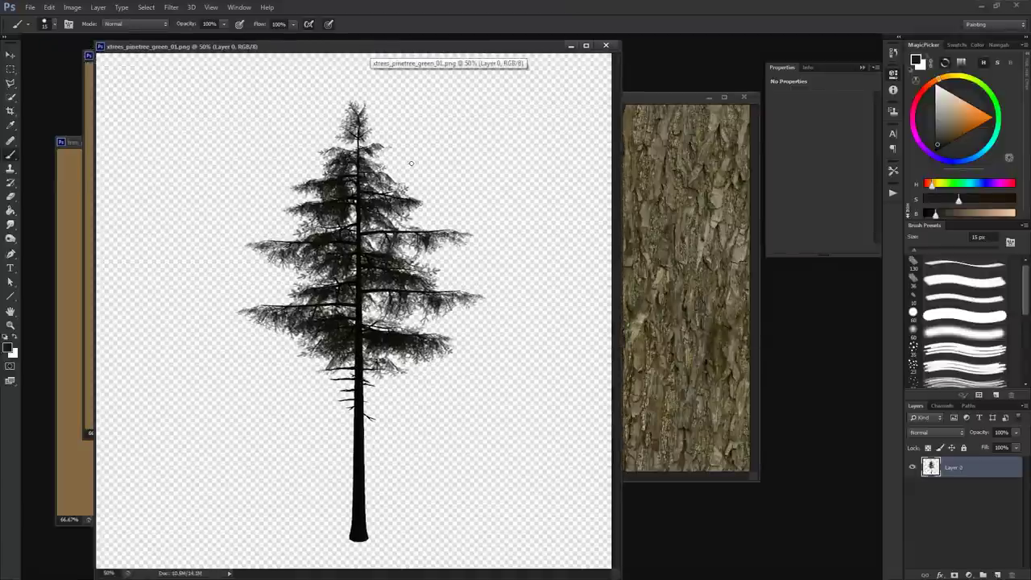
key("ctrl+shift+s")
left_click(532, 367)
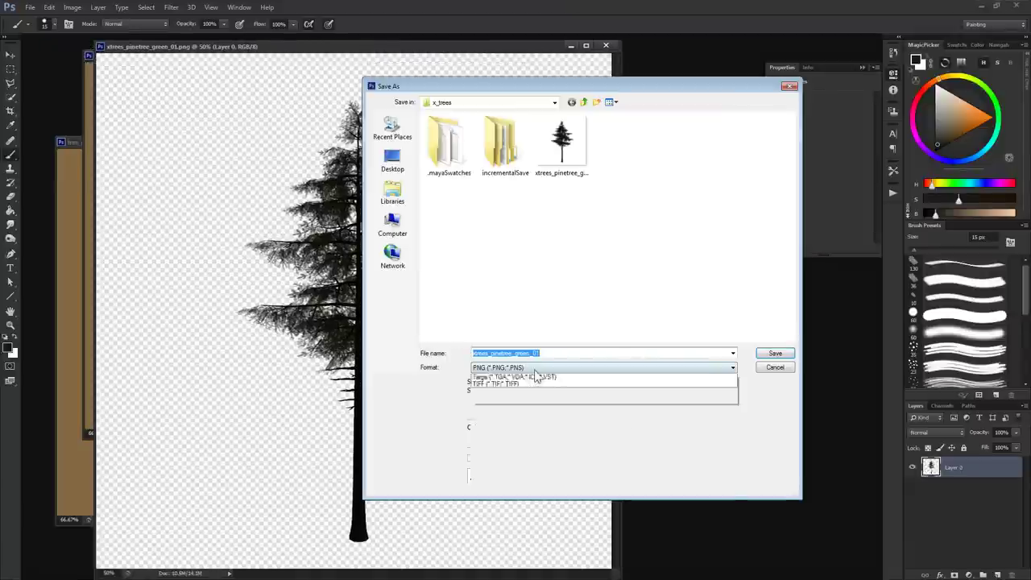
left_click(532, 375)
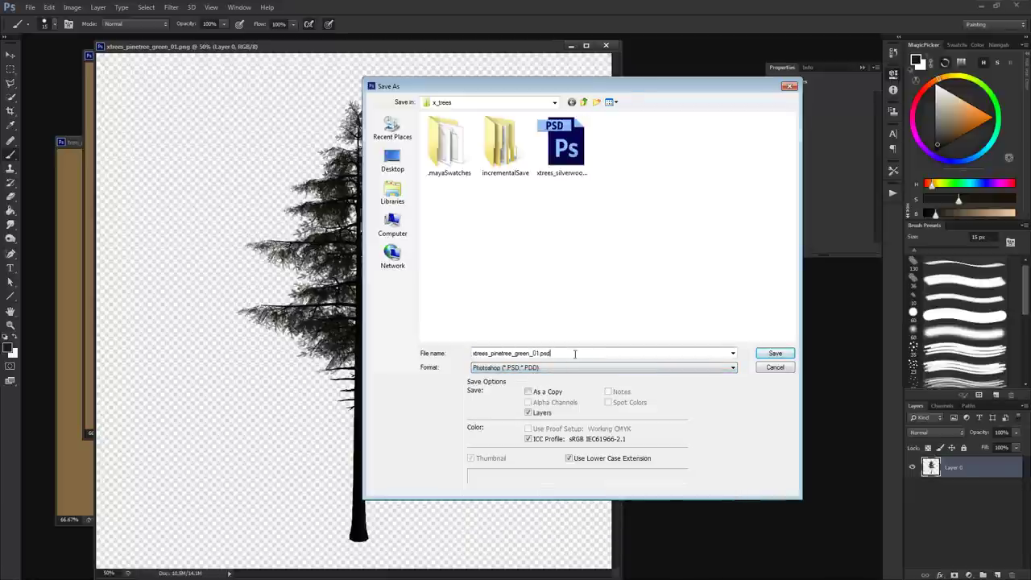
left_click(775, 354)
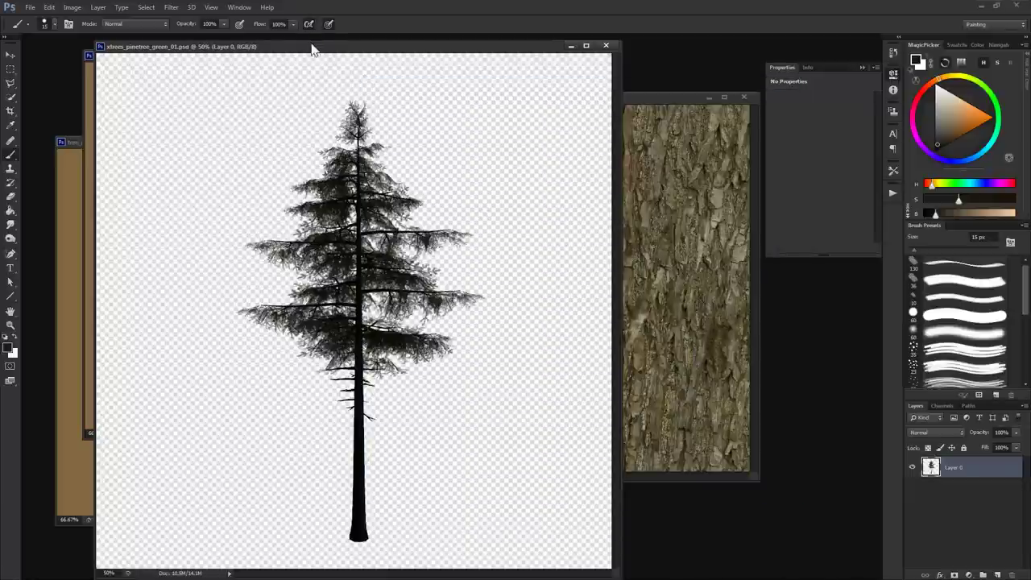
left_click_drag(310, 46, 372, 47)
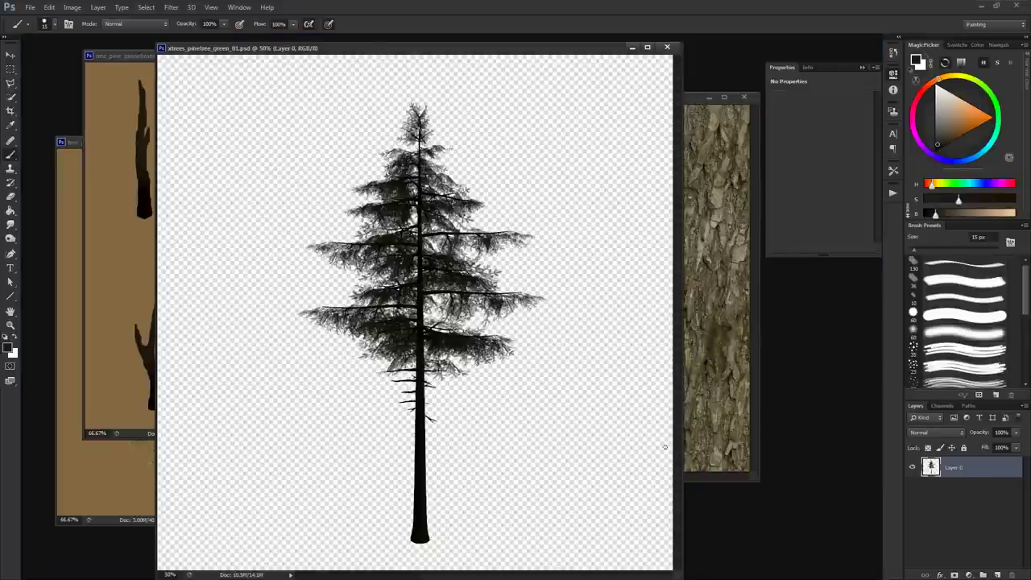
Step: Resize the tree image from 1920 to 1024 pixels square and save the PSD
left_click_drag(673, 575, 630, 499)
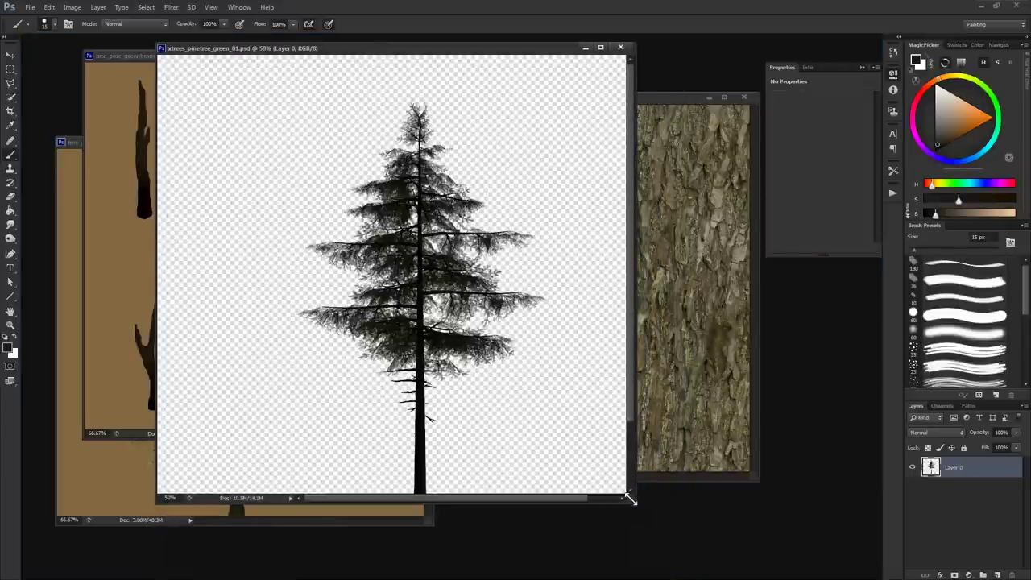
key("ctrl+alt+i")
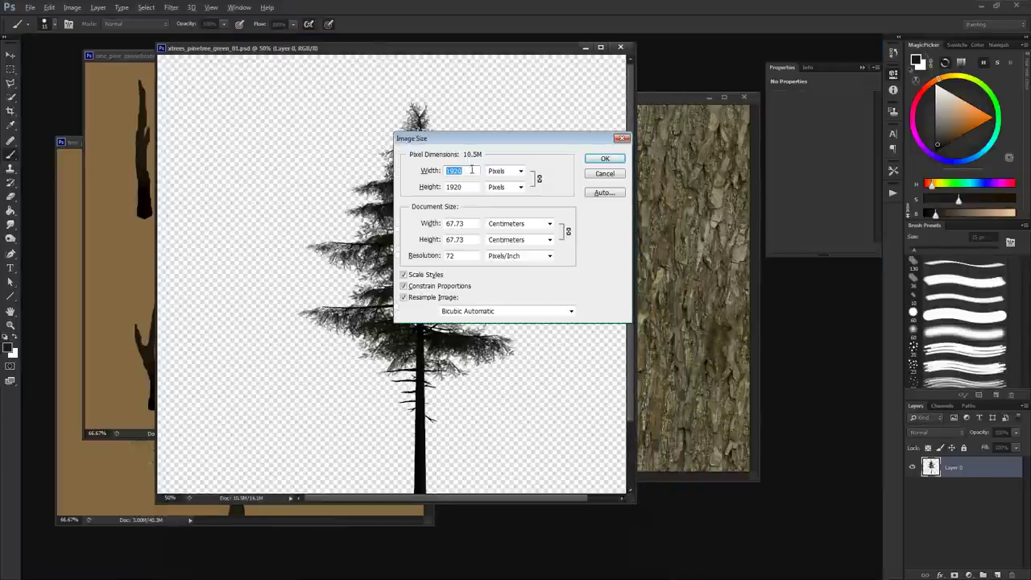
type("1")
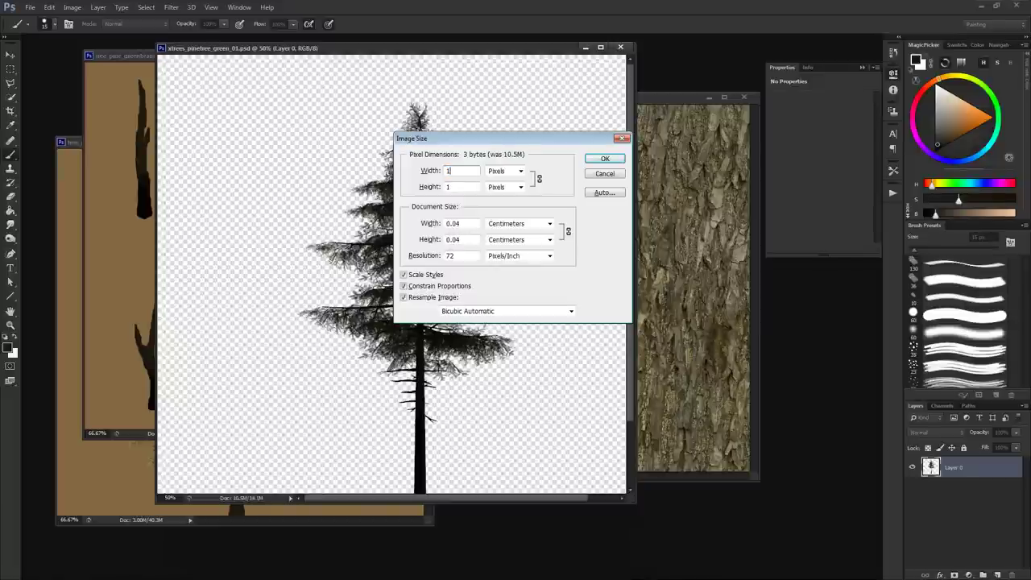
type("024")
left_click(605, 158)
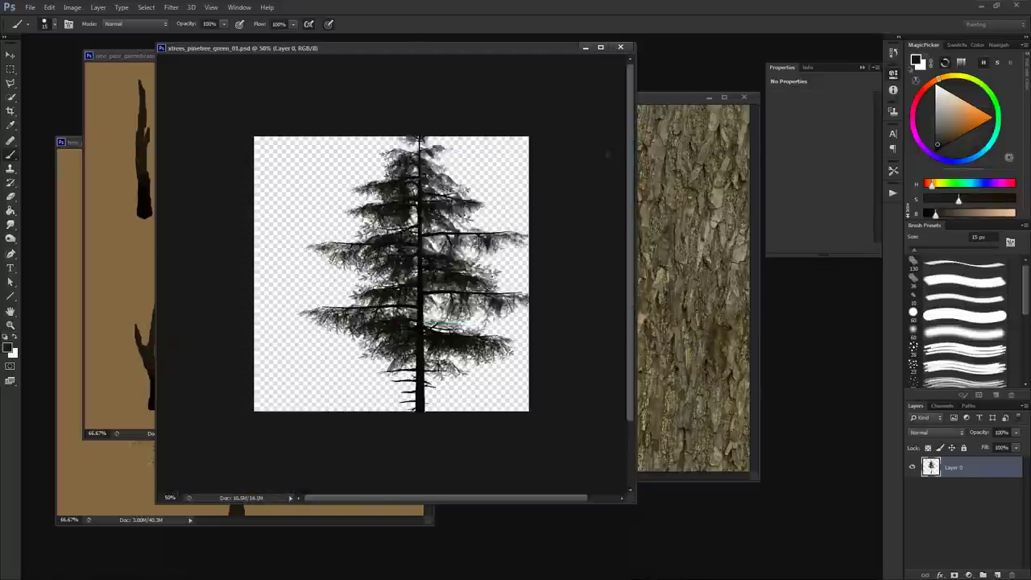
key("ctrl+s")
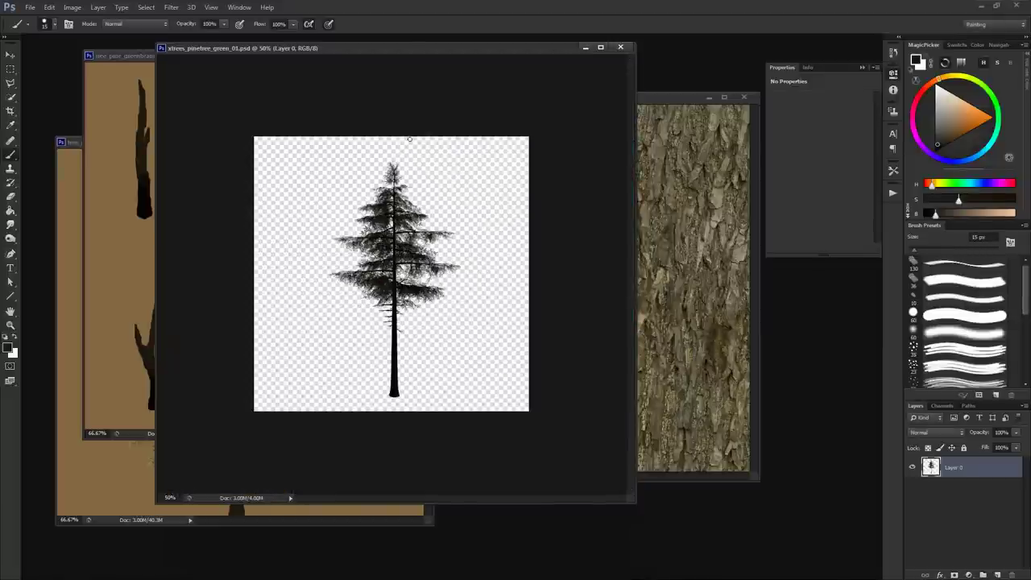
scroll(515, 285, "up", 2, "alt")
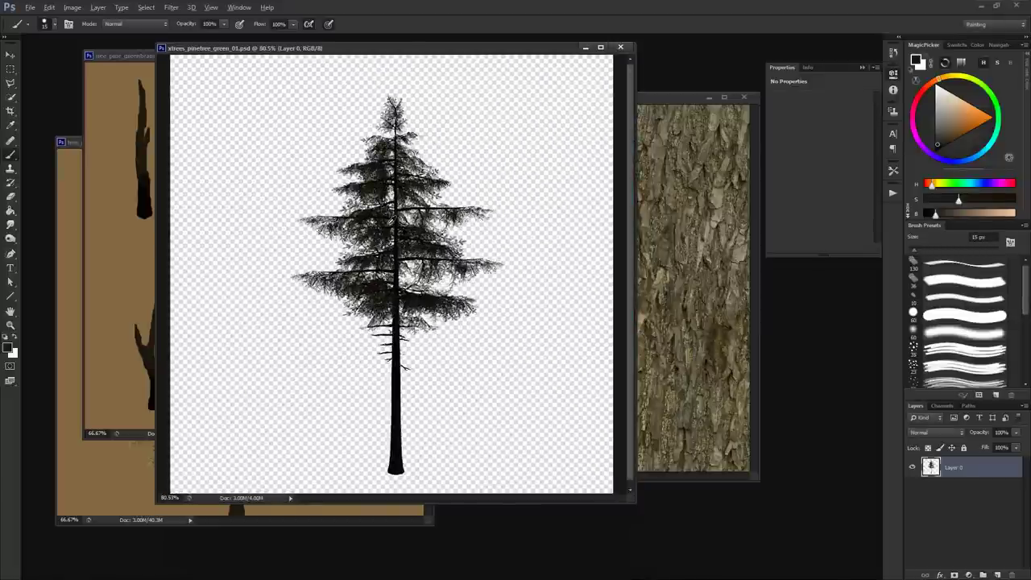
scroll(515, 284, "up", 1, "alt")
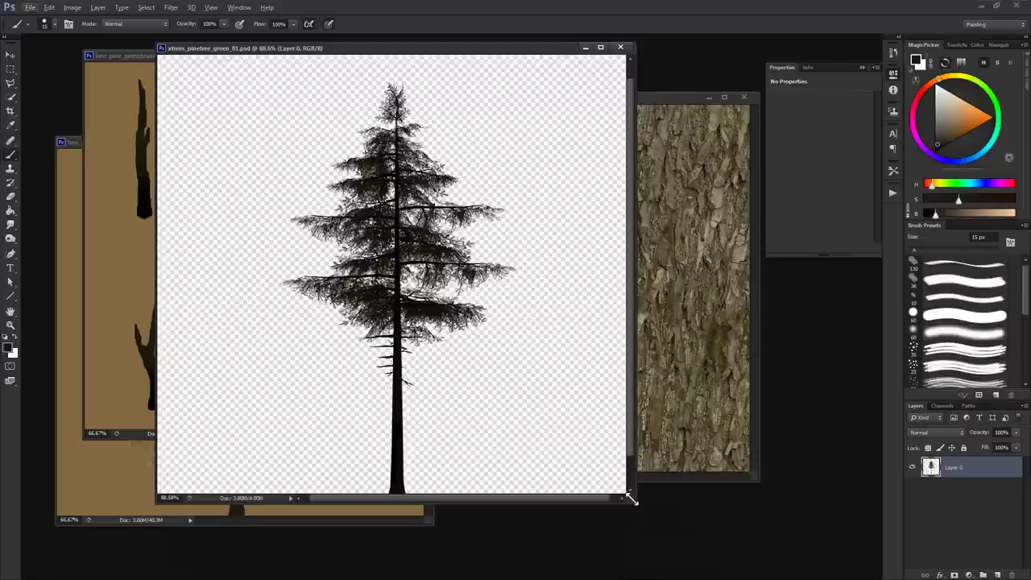
left_click_drag(633, 499, 662, 564)
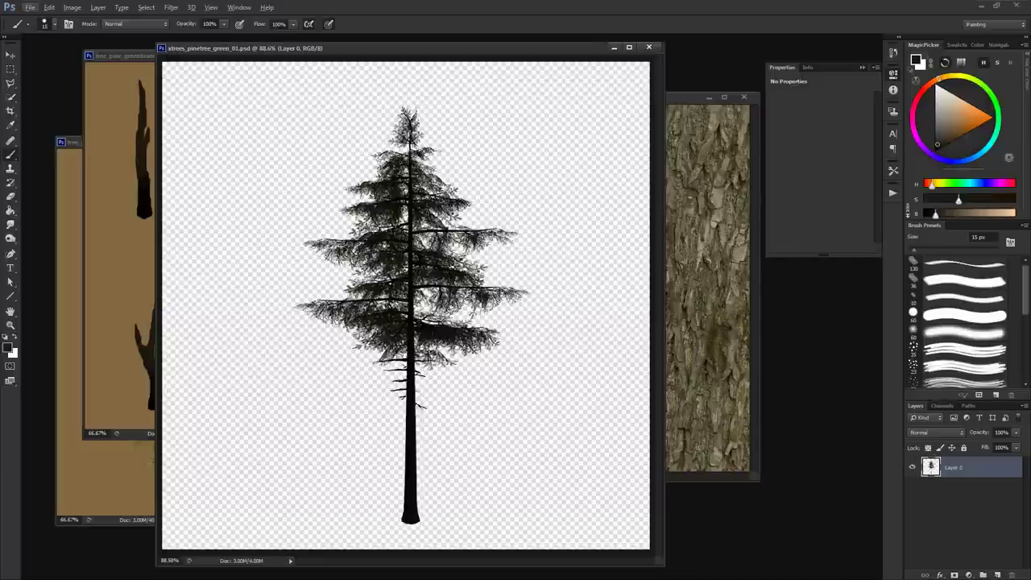
Step: Add a new layer beneath the tree and fill it with near-black
left_click_drag(261, 47, 253, 45)
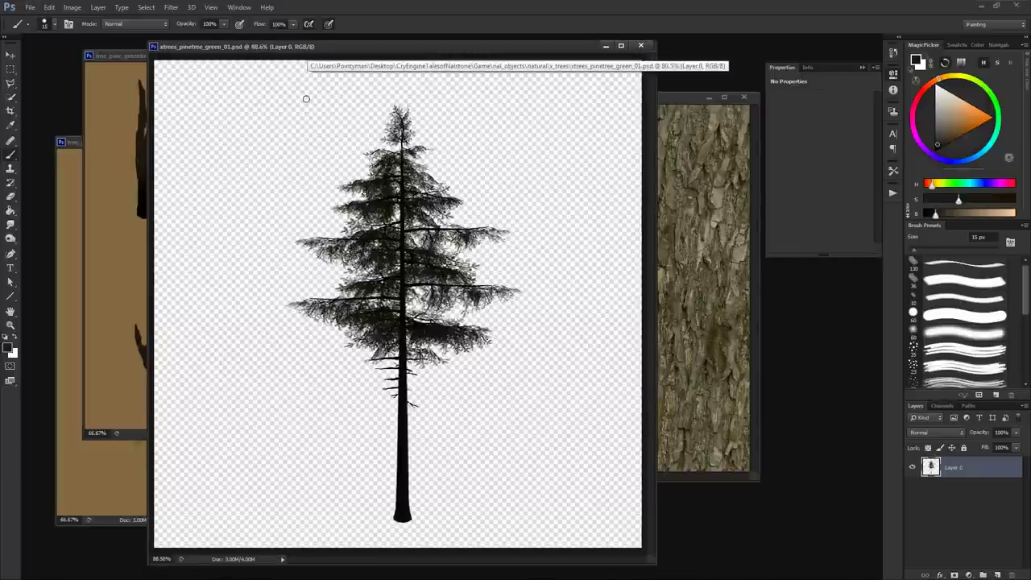
left_click(998, 575)
left_click_drag(970, 489, 970, 504)
key("g")
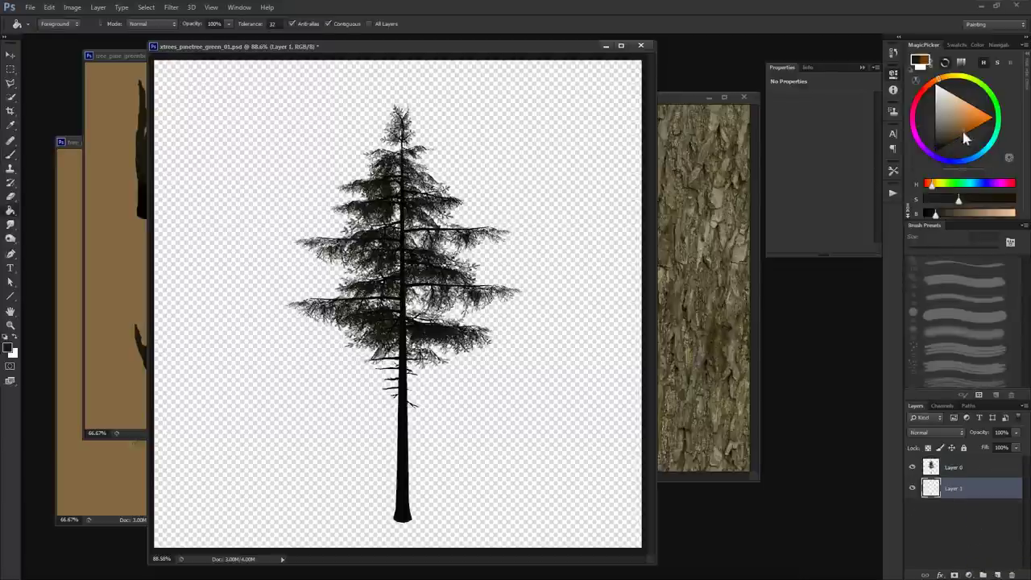
left_click_drag(947, 171, 967, 201)
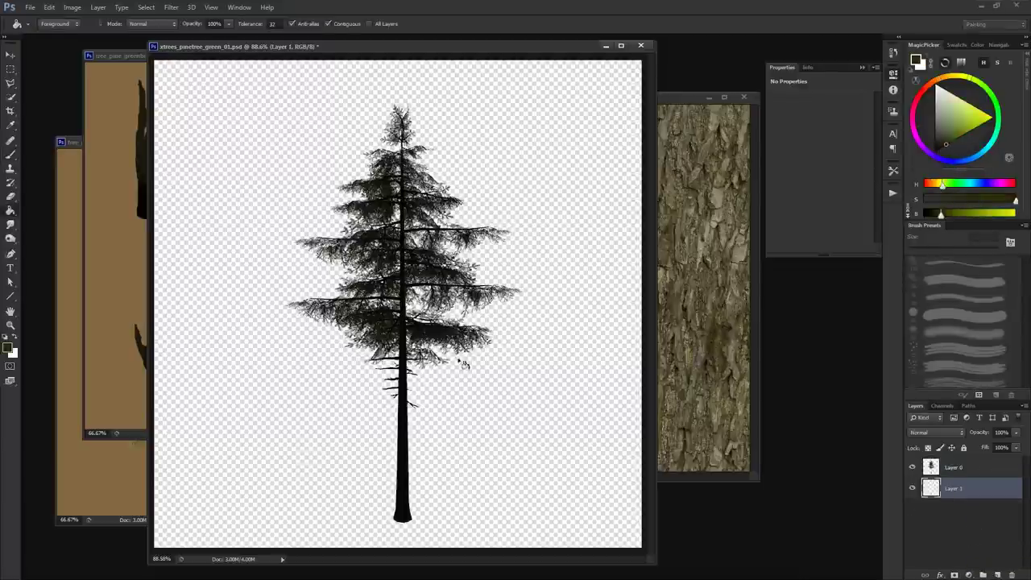
left_click(624, 412)
left_click_drag(946, 145, 937, 150)
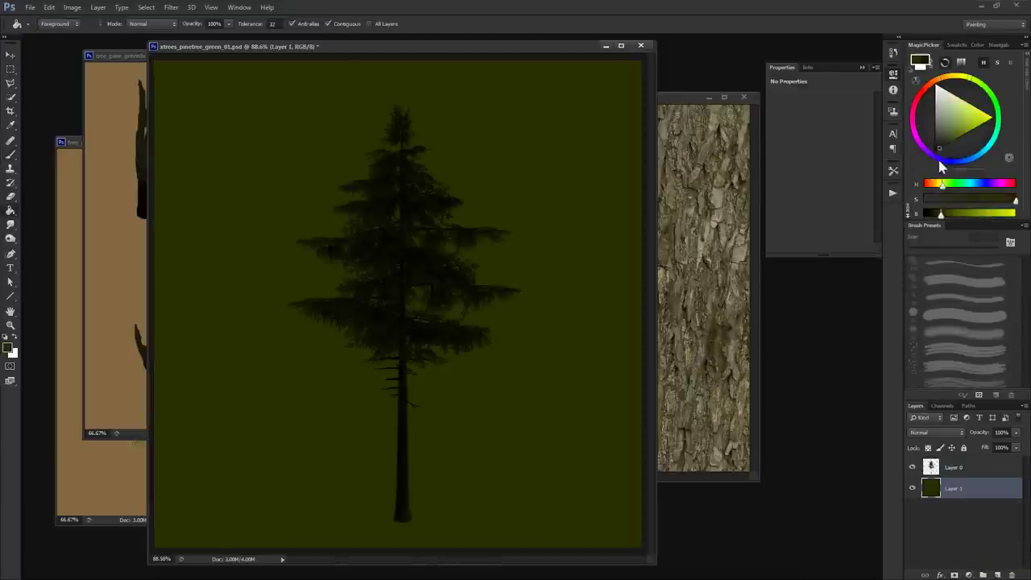
left_click(564, 315)
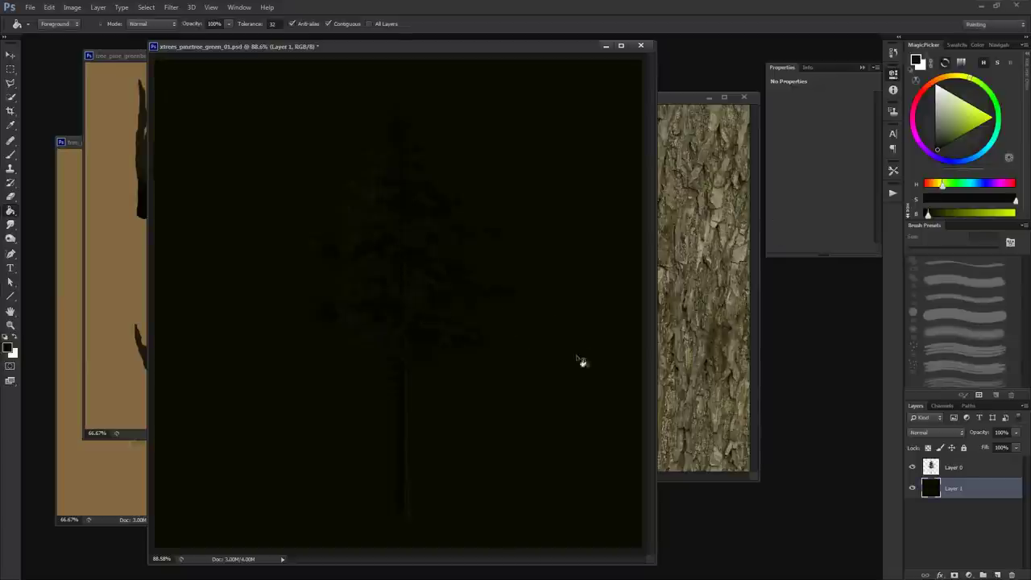
Step: Duplicate Layer 0 as Layer 0 copy and bring up Curves for it
left_click(959, 524)
left_click(966, 468)
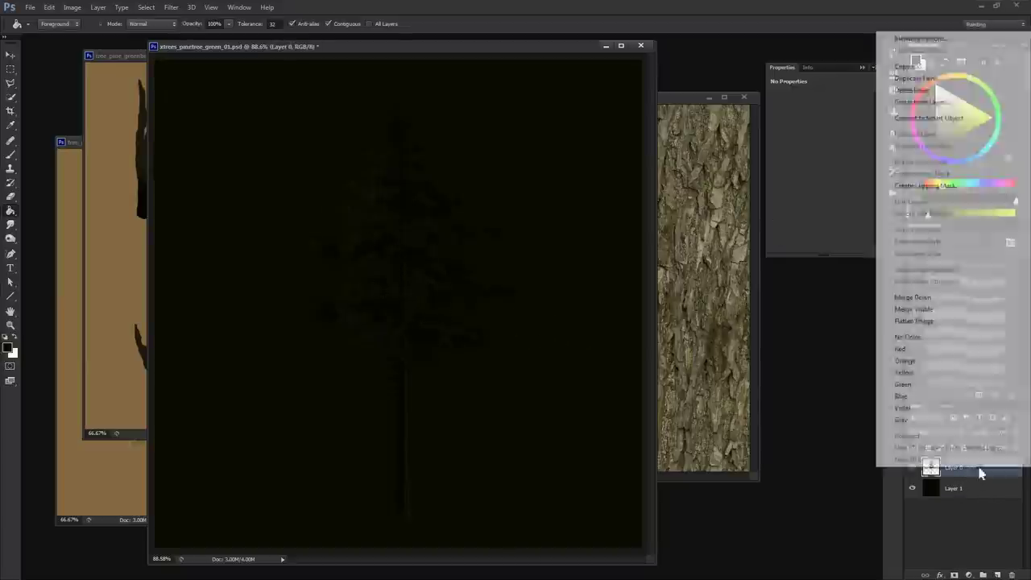
right_click(973, 470)
left_click(931, 78)
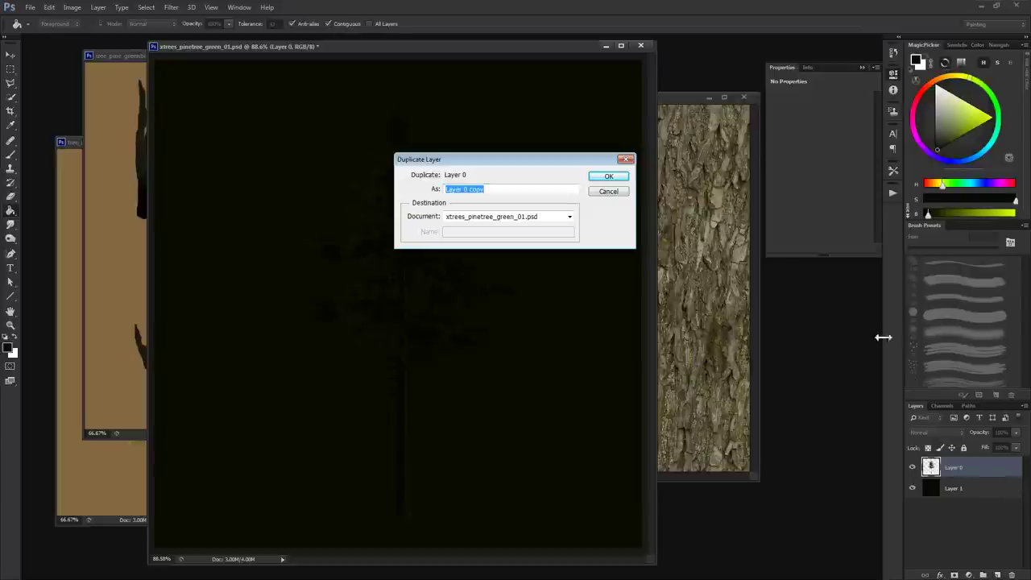
left_click(617, 176)
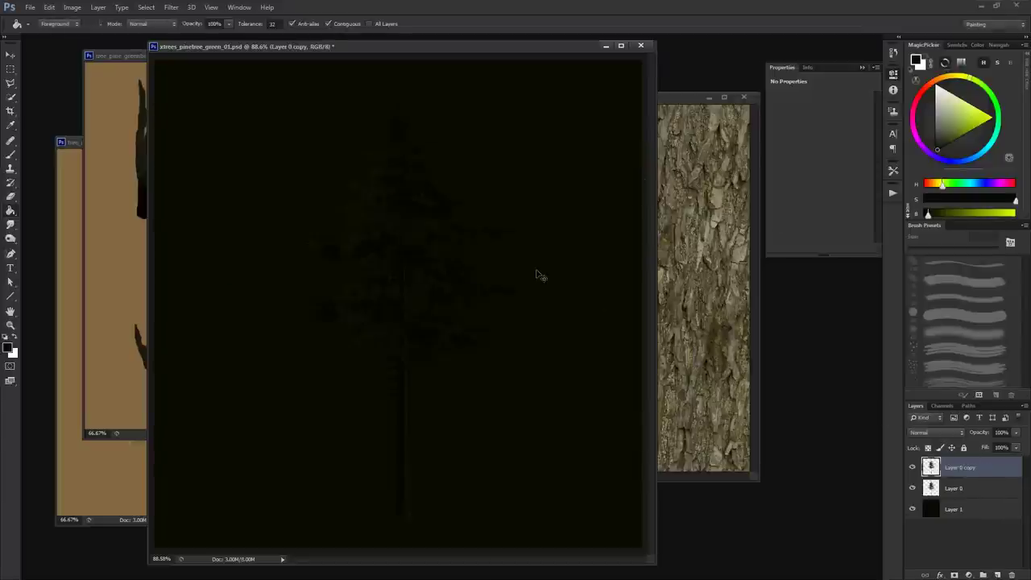
key("ctrl+m")
Step: Brighten Layer 0 copy to a pure white tree with Curves
left_click_drag(273, 473, 282, 345)
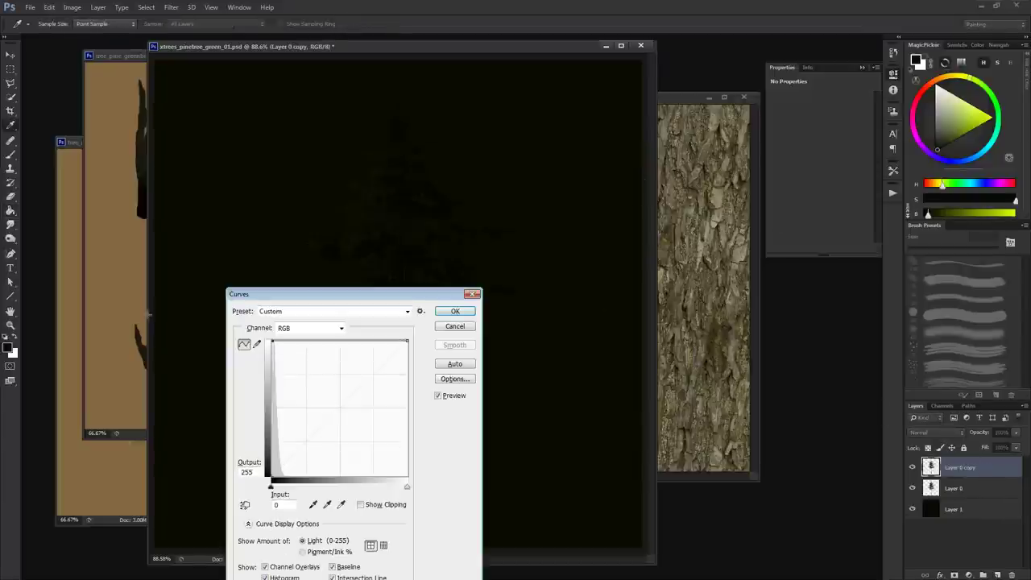
left_click(455, 312)
key("v")
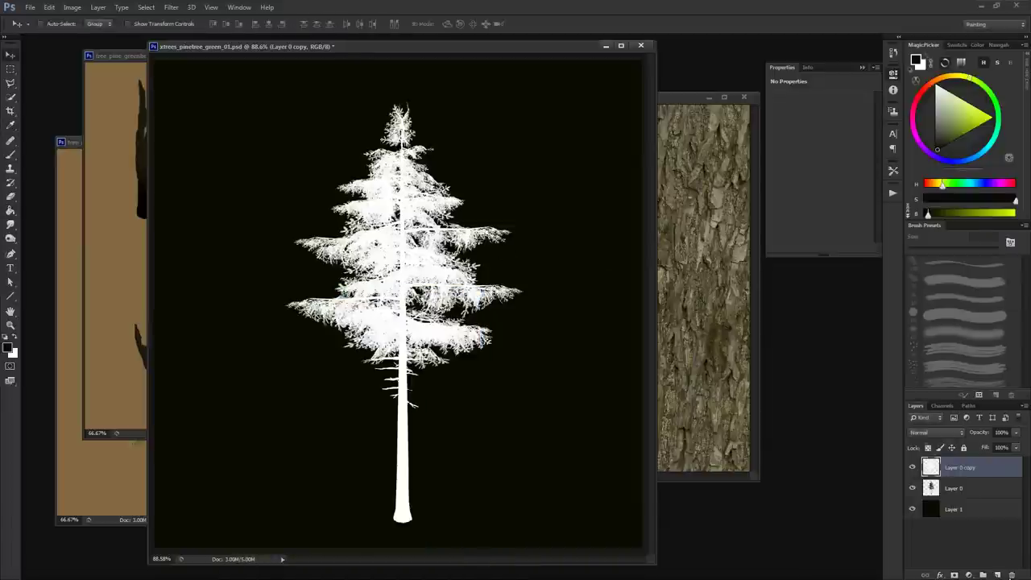
Step: Add a black-filled layer beneath the white tree and merge it into Layer 0 copy
left_click(998, 575)
left_click_drag(982, 493, 981, 496)
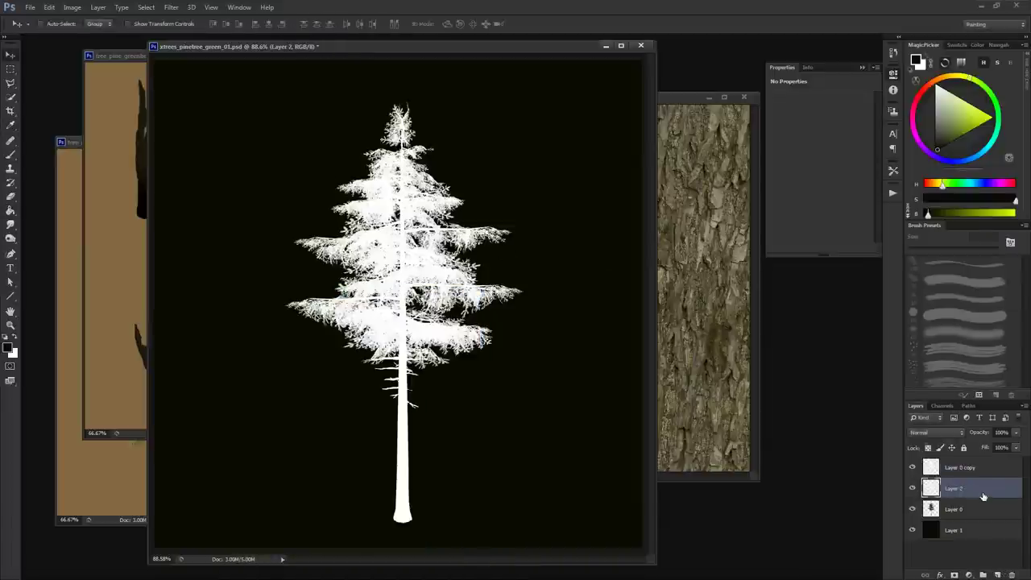
key("g")
key("d")
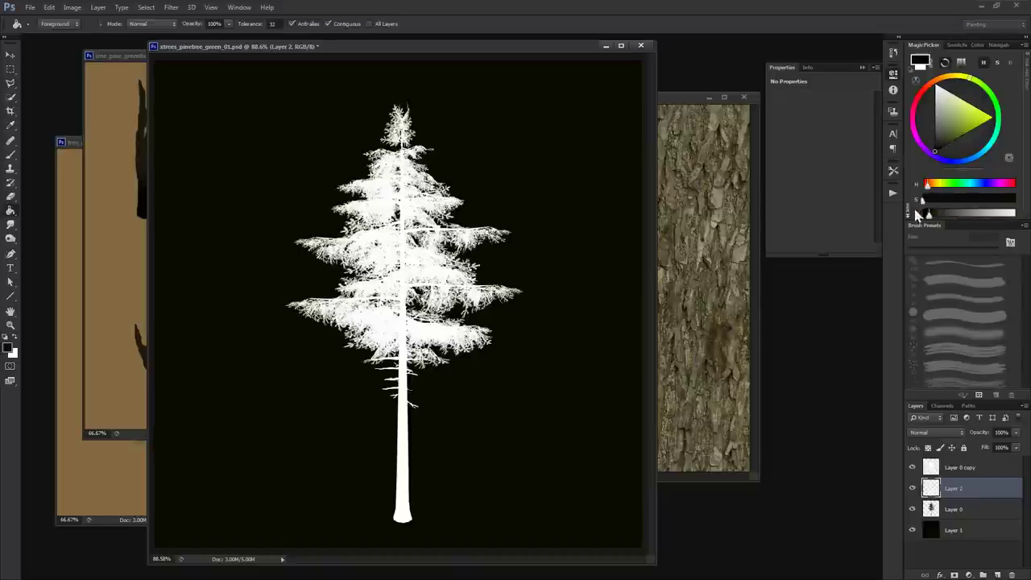
left_click_drag(926, 198, 964, 198)
left_click(542, 340)
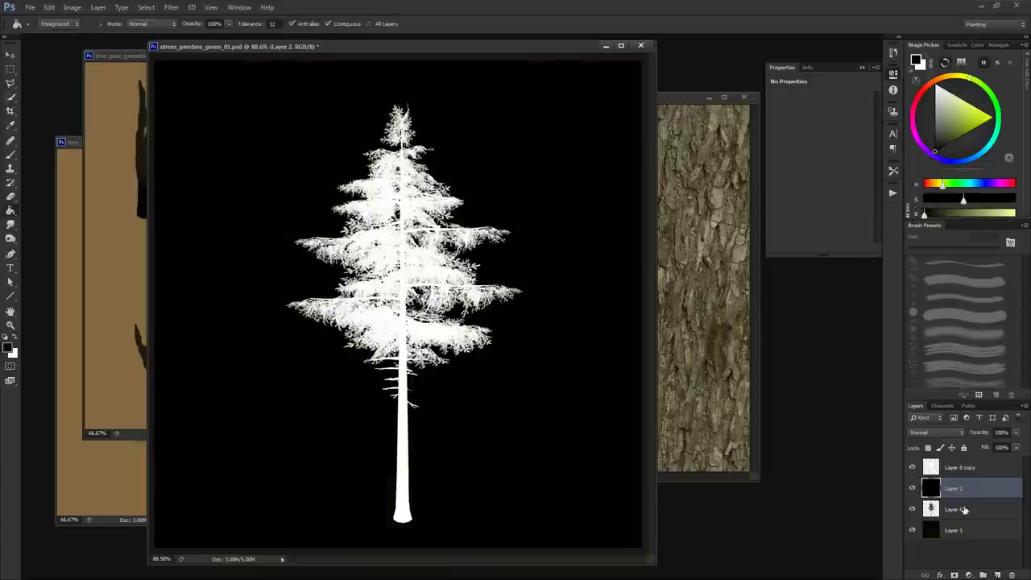
left_click(966, 473, "shift")
key("ctrl+e")
Step: Toggle the white silhouette layer's visibility to compare, then select the whole canvas
key("ctrl+r")
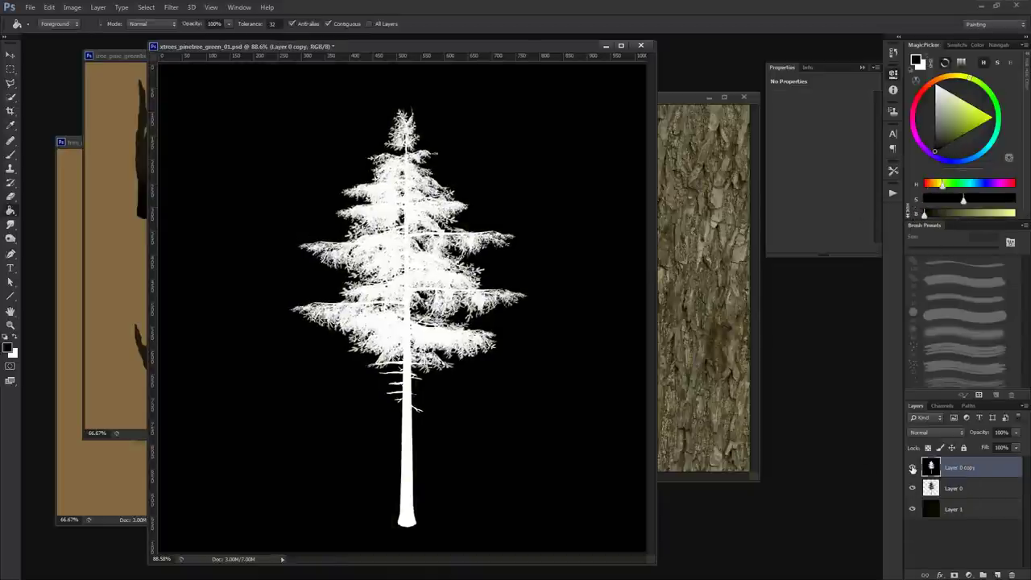
left_click(913, 468)
left_click(913, 468)
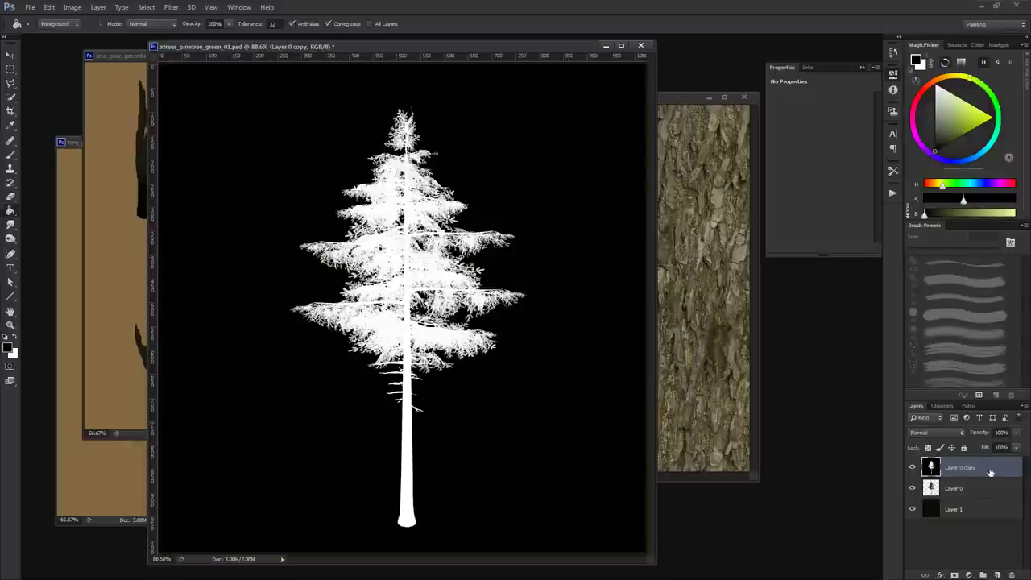
left_click(914, 471)
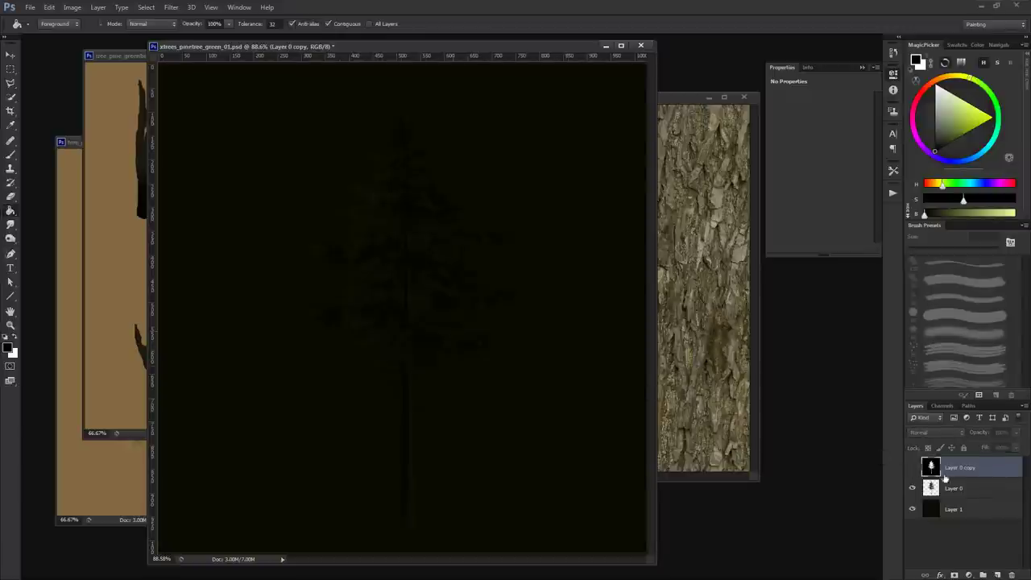
left_click(914, 470)
left_click(914, 470)
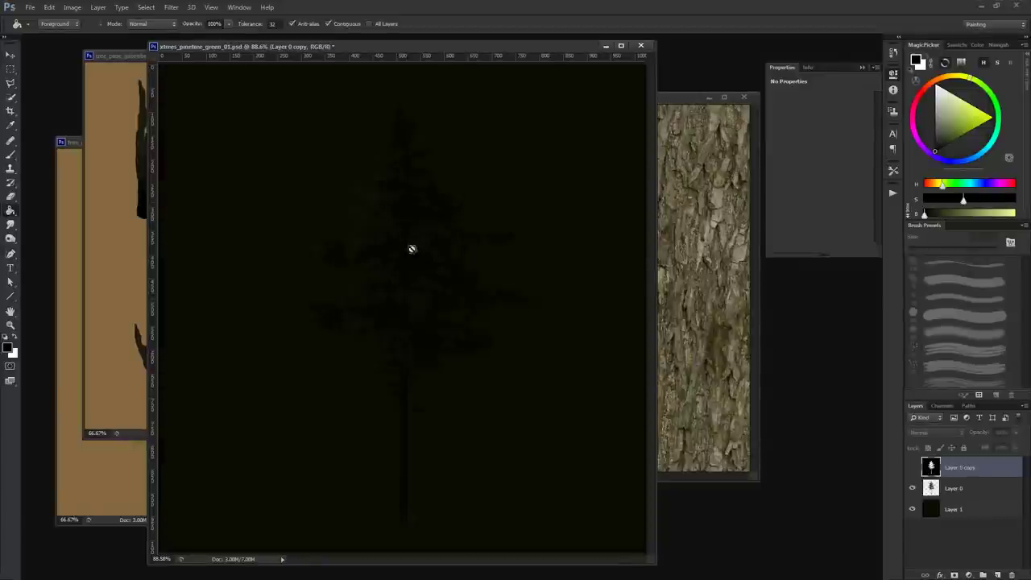
left_click(913, 468)
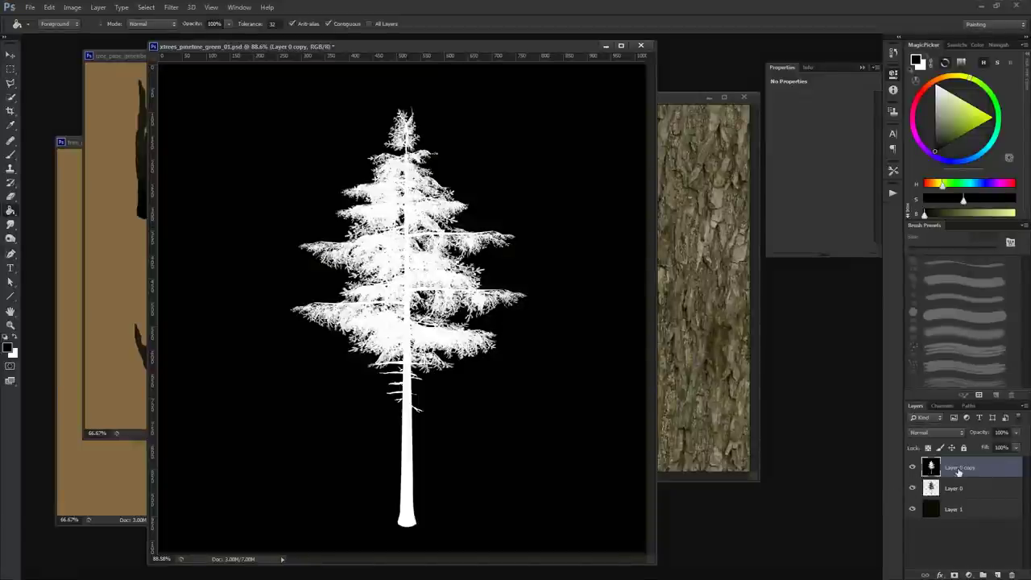
key("ctrl+a")
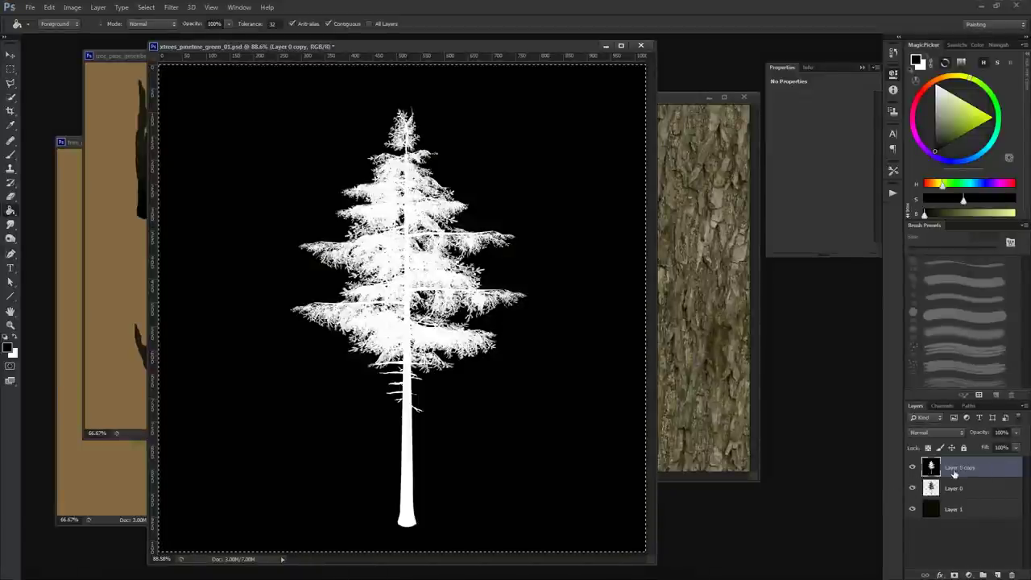
Step: Copy the white-on-black silhouette and paste it into a new Alpha 1 channel
key("m")
key("ctrl+d")
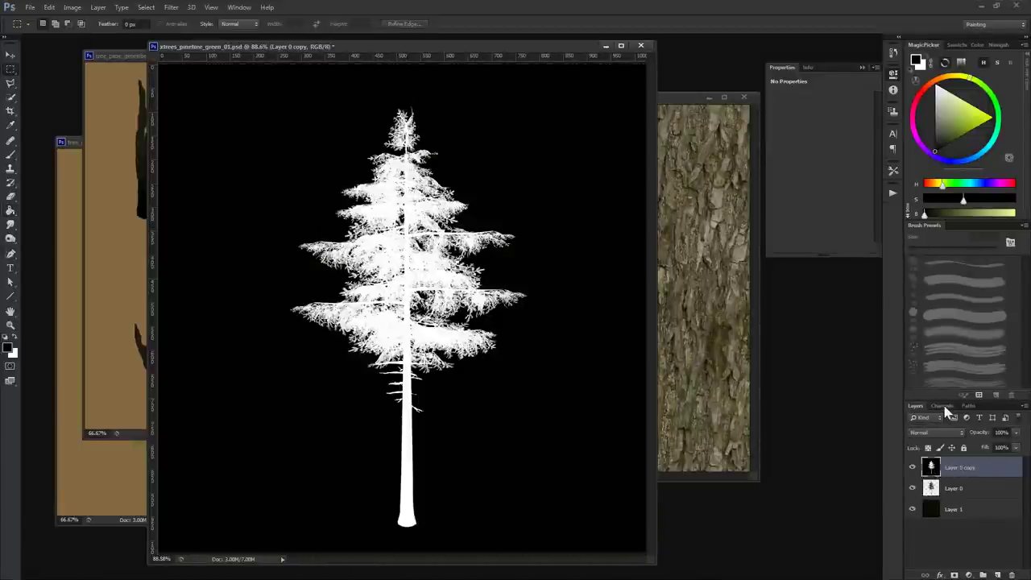
left_click(945, 407)
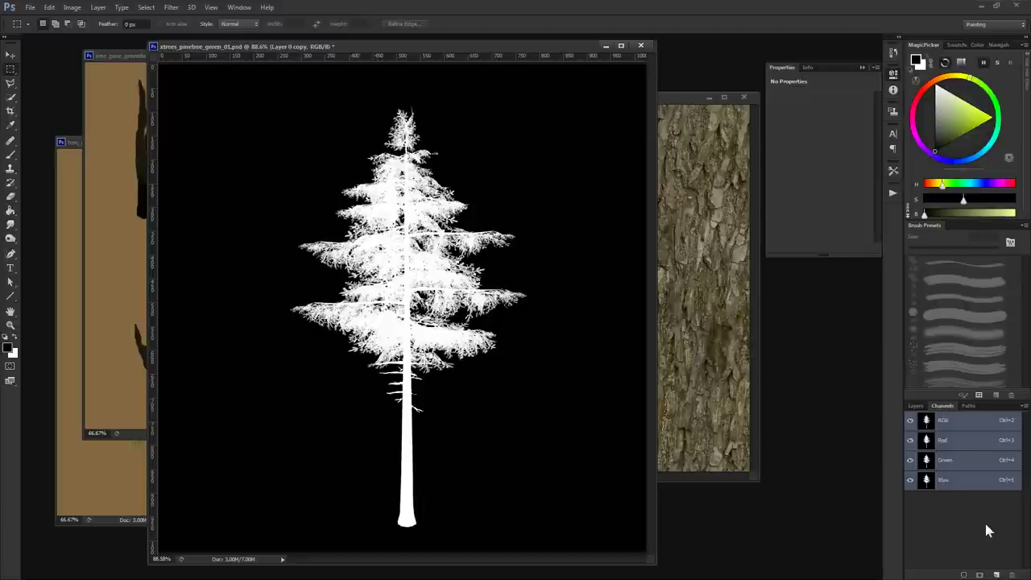
left_click(998, 575)
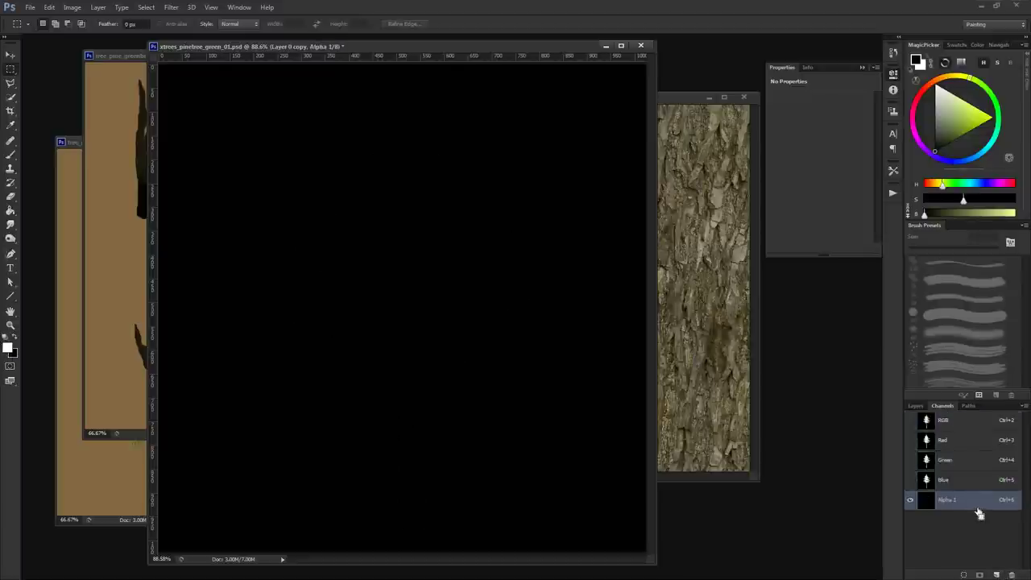
key("ctrl+v")
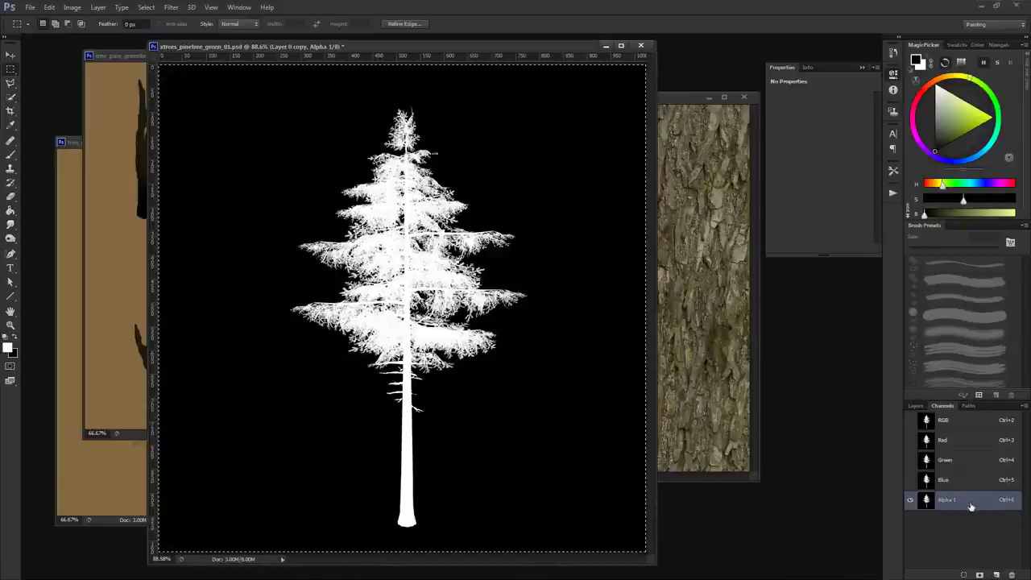
Step: Hide Layer 0 copy and select the dark original Layer 0
left_click(917, 406)
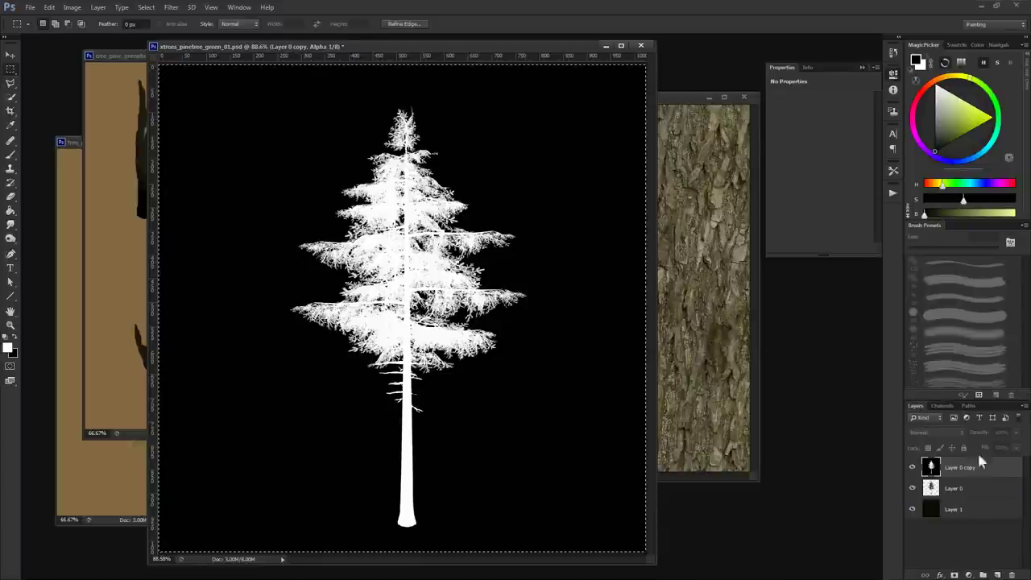
left_click(912, 468)
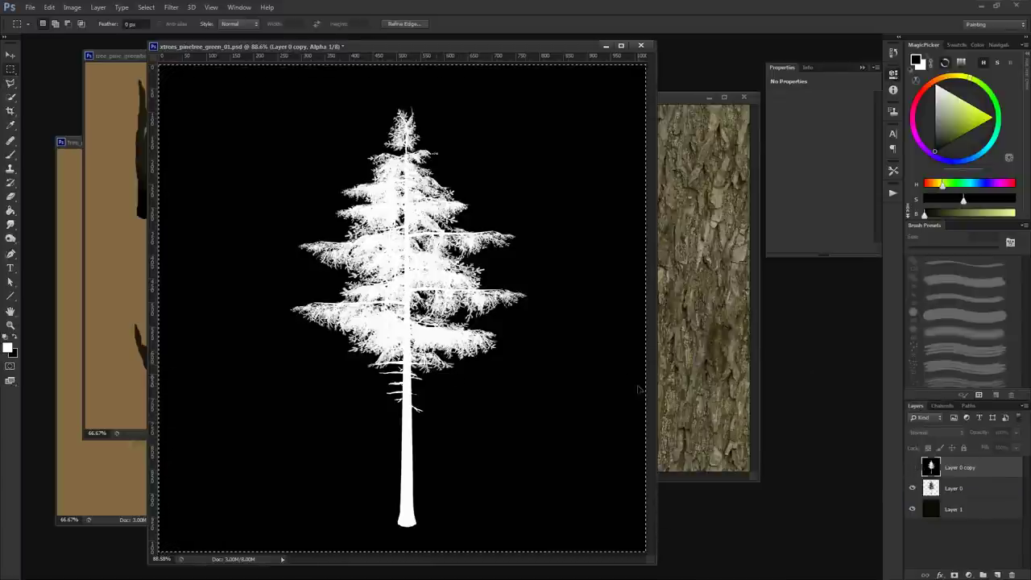
left_click(956, 531)
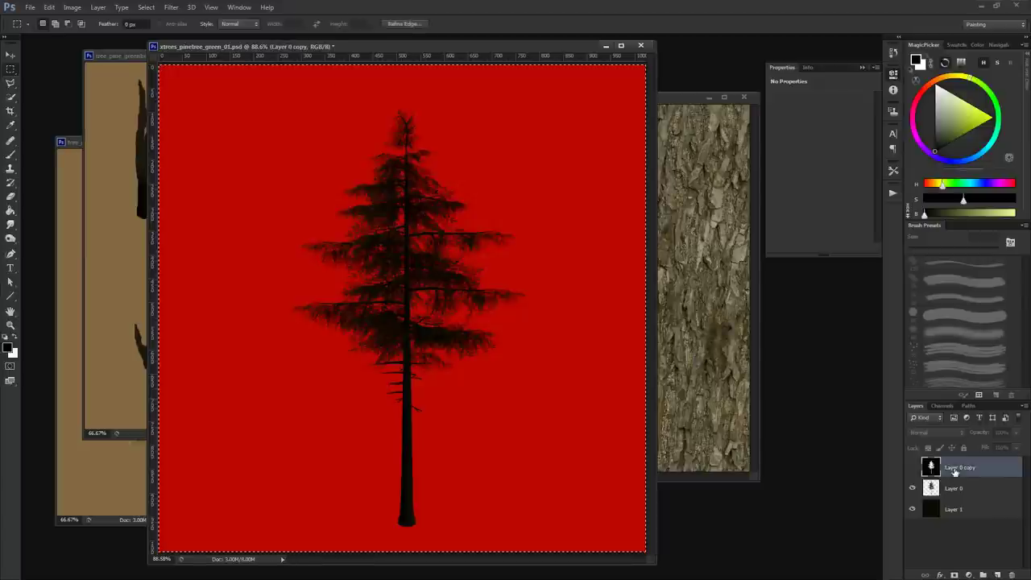
left_click(954, 489)
Step: Delete the stray Quick Mask channel and return to Layer 0 in Layers
key("b")
key("q")
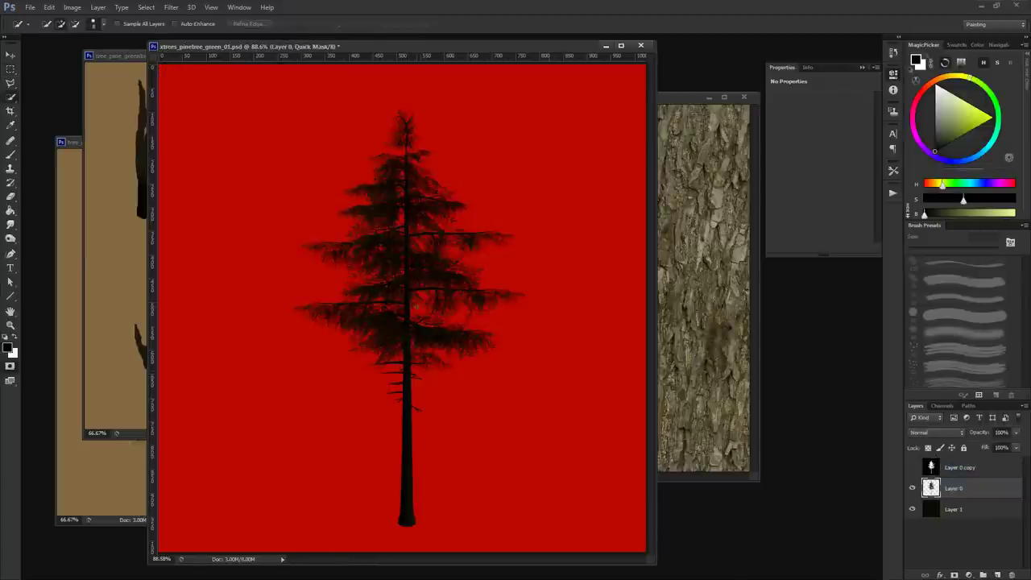
left_click(942, 405)
left_click(1012, 575)
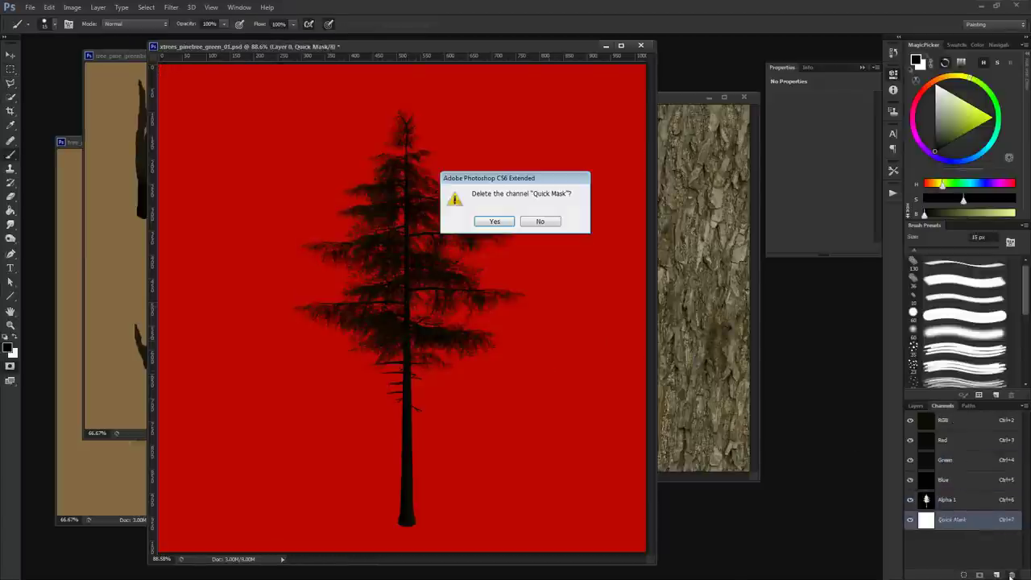
key("Return")
left_click(975, 500)
left_click(919, 406)
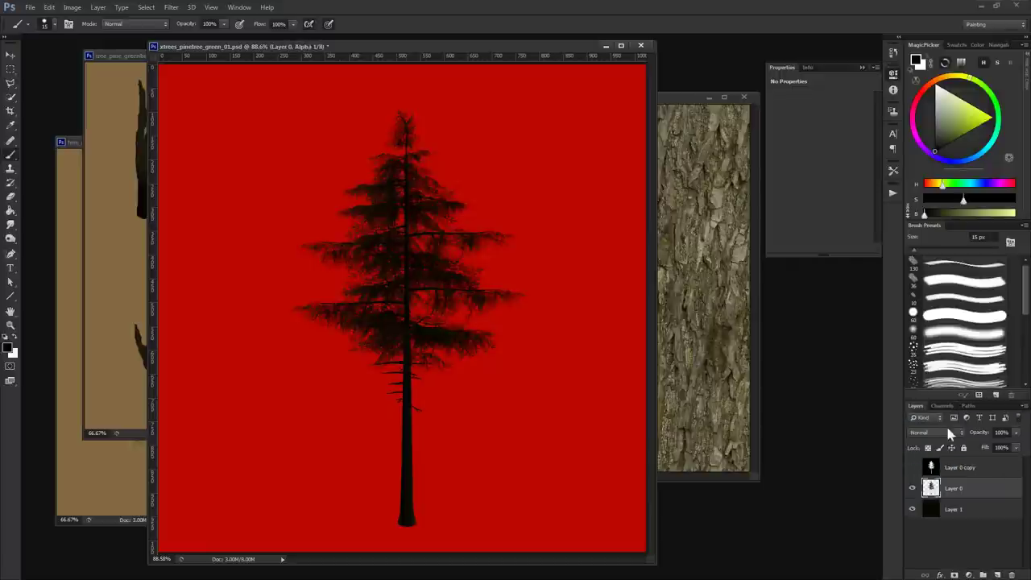
left_click(957, 490)
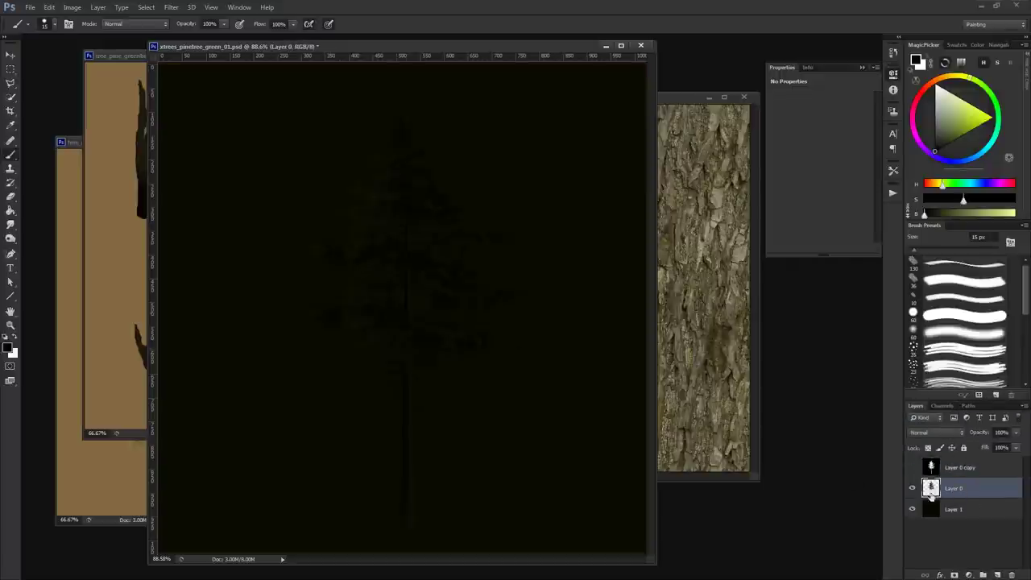
left_click(973, 513)
left_click_drag(252, 50, 245, 49)
Step: Save the pine tree as xtrees_pinetree_green_01.tif in CryTIFFPlugin (*.TIF) format
key("ctrl+shift+s")
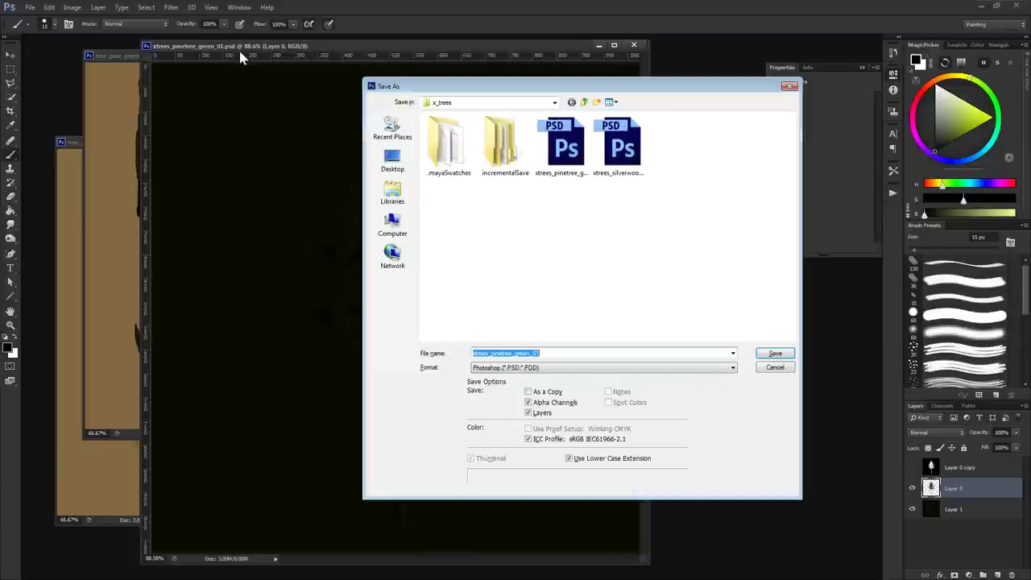
left_click(562, 369)
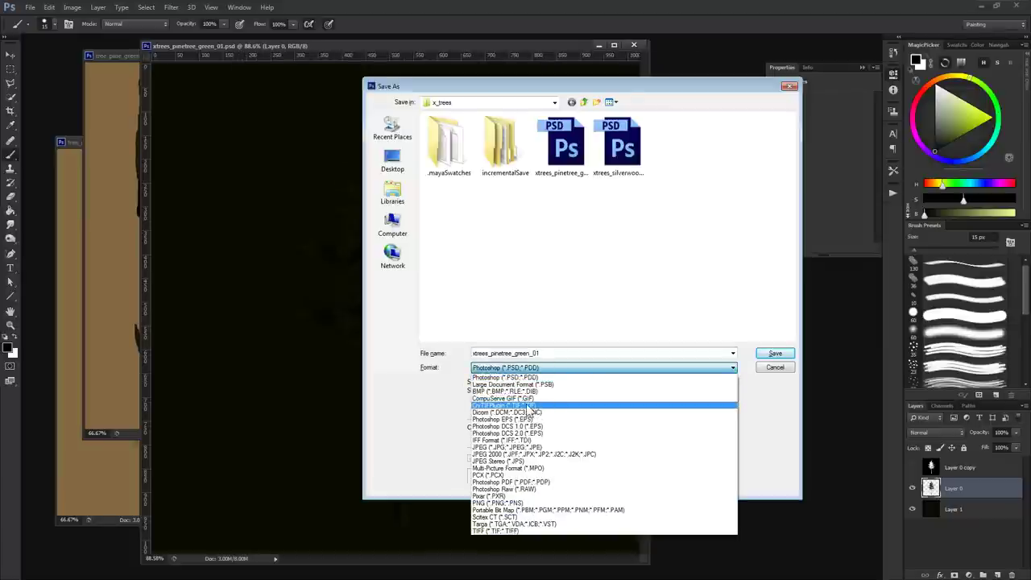
left_click(530, 405)
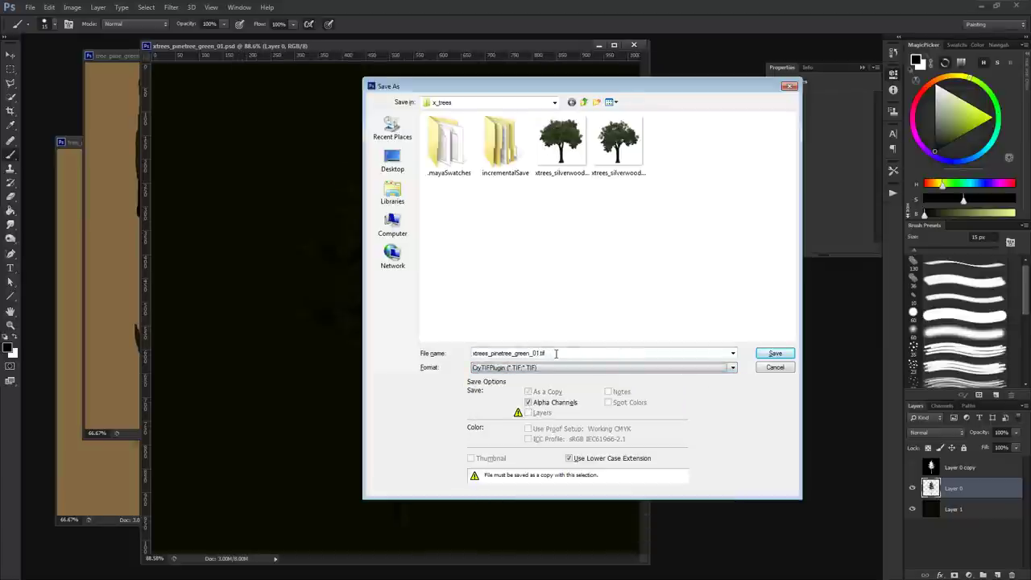
left_click(776, 356)
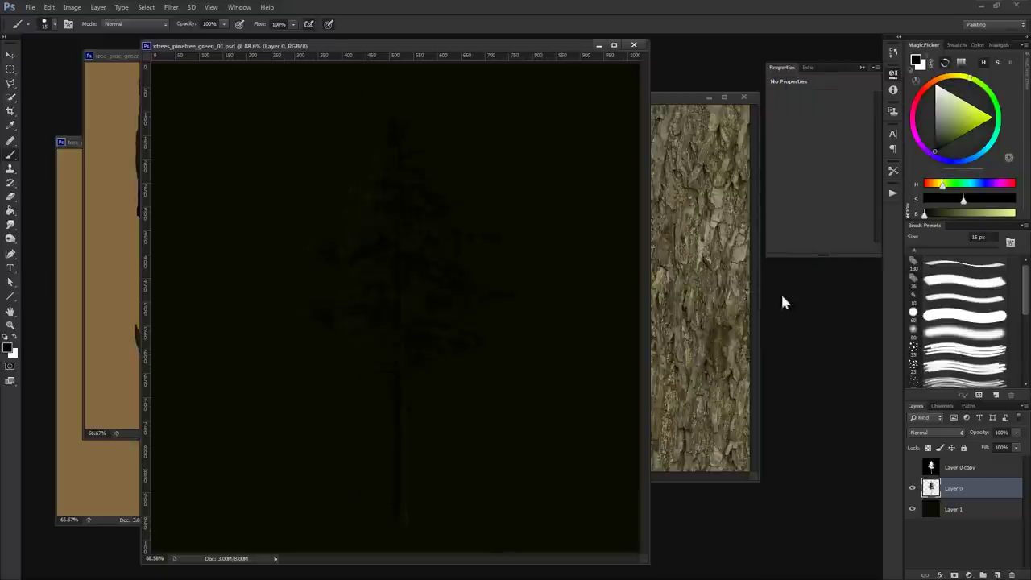
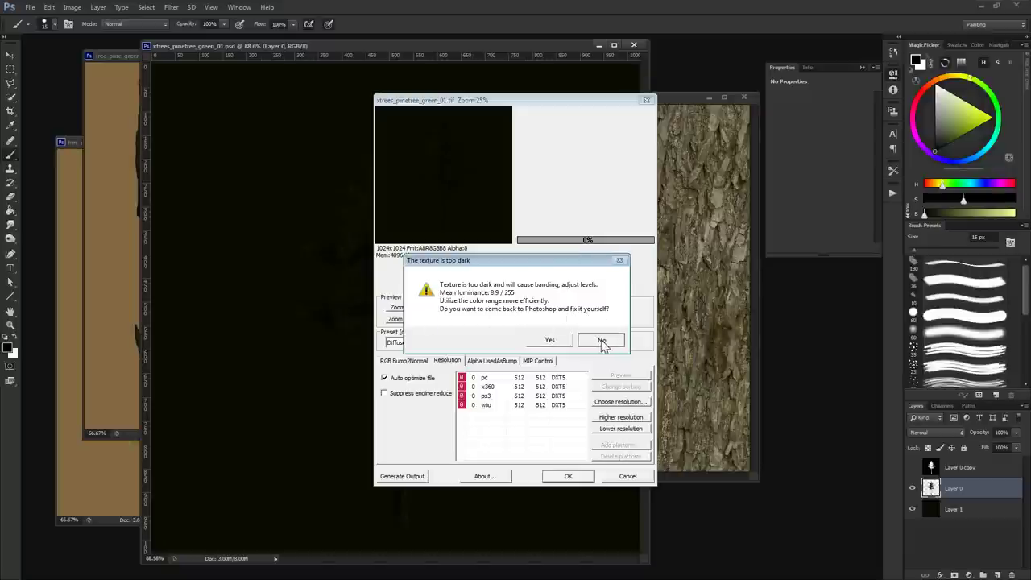
Step: Decline the too-dark fix and preview the pine texture in RGB Alpha
left_click(601, 340)
left_click_drag(521, 103, 533, 103)
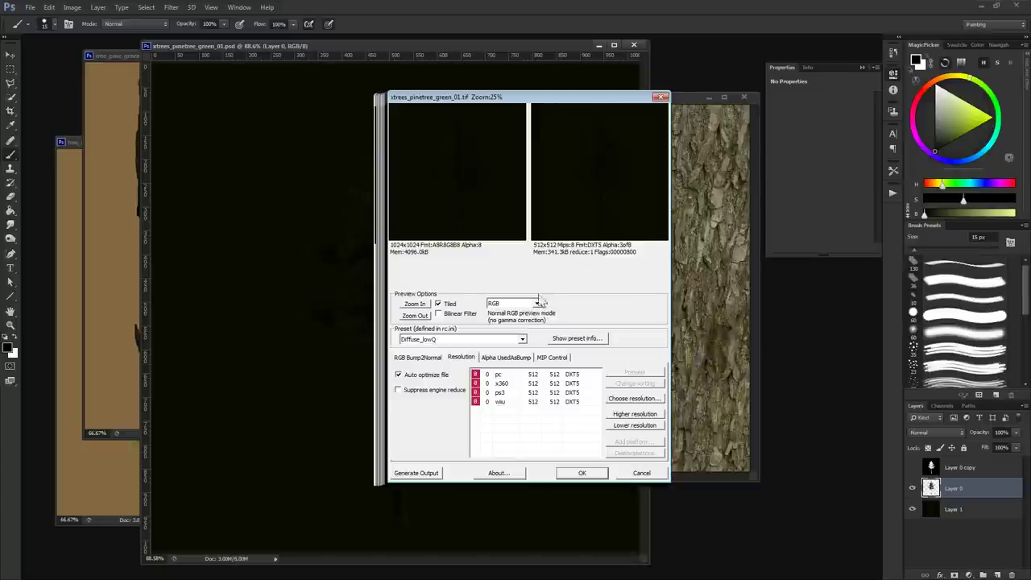
left_click(521, 305)
left_click(514, 326)
left_click(606, 343)
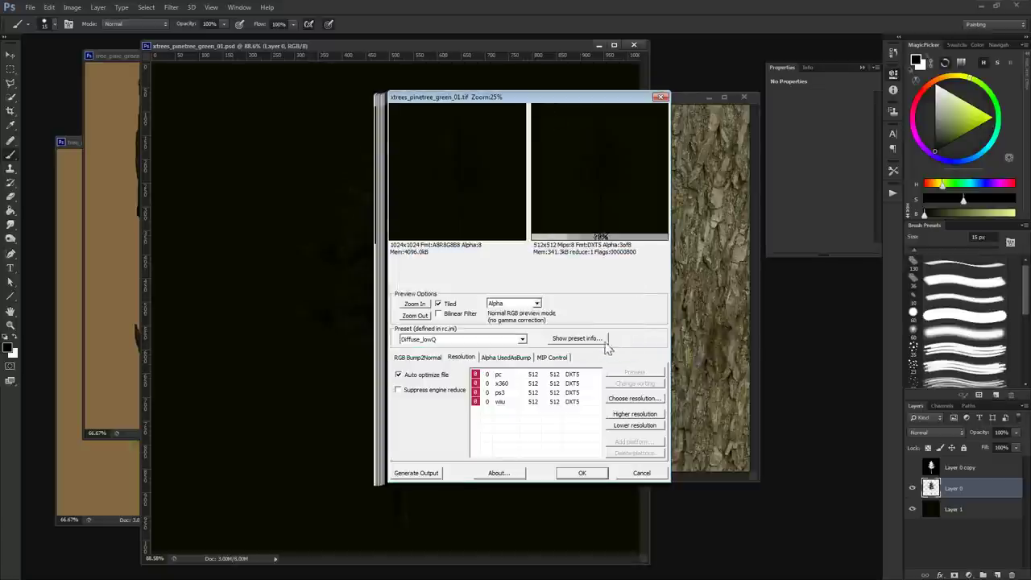
left_click(519, 304)
left_click(519, 328)
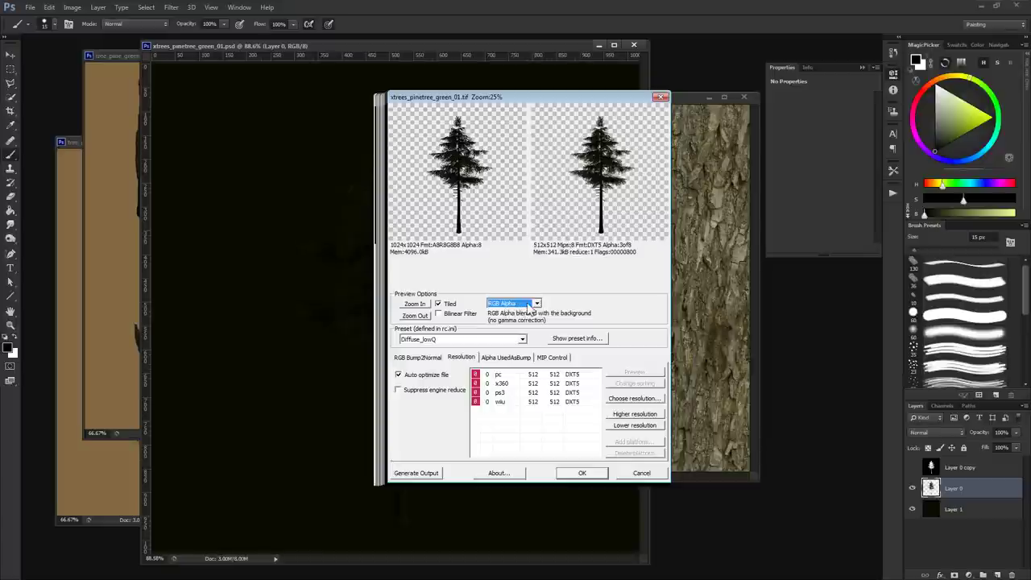
Step: Export the texture with the DiffuseWithAlphaTest_highQ preset and return to Maya
left_click(420, 339)
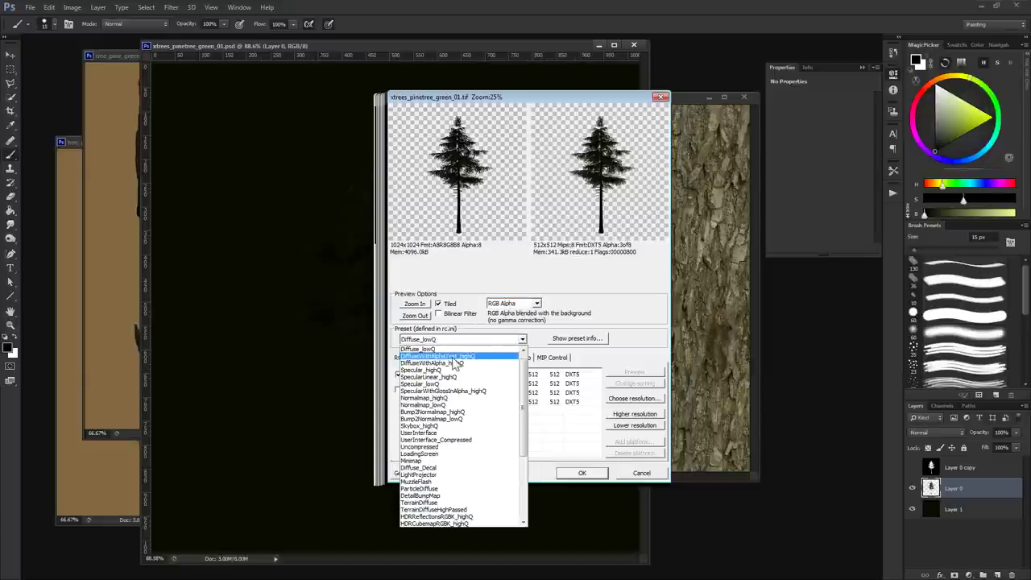
left_click(454, 357)
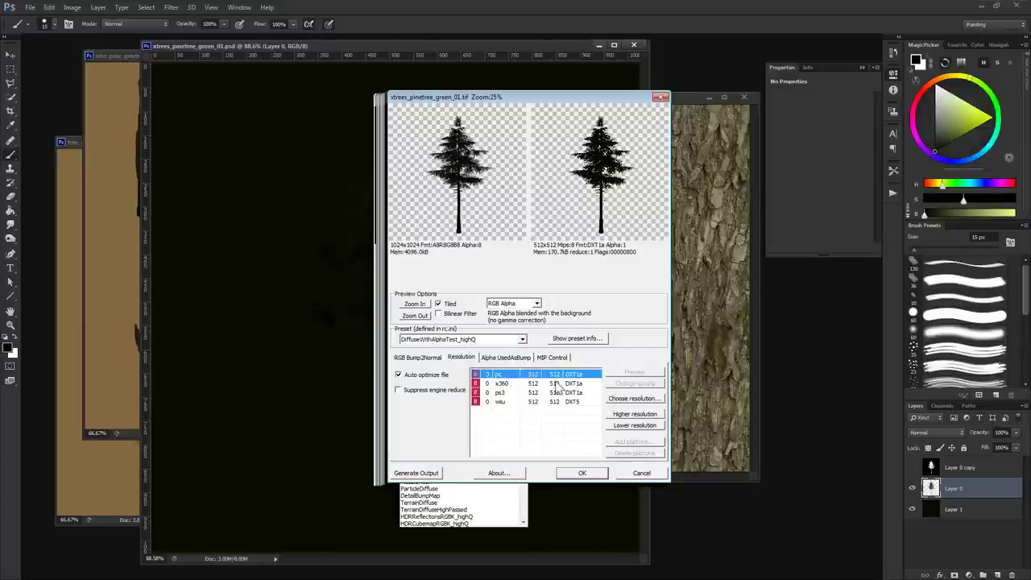
left_click(589, 477)
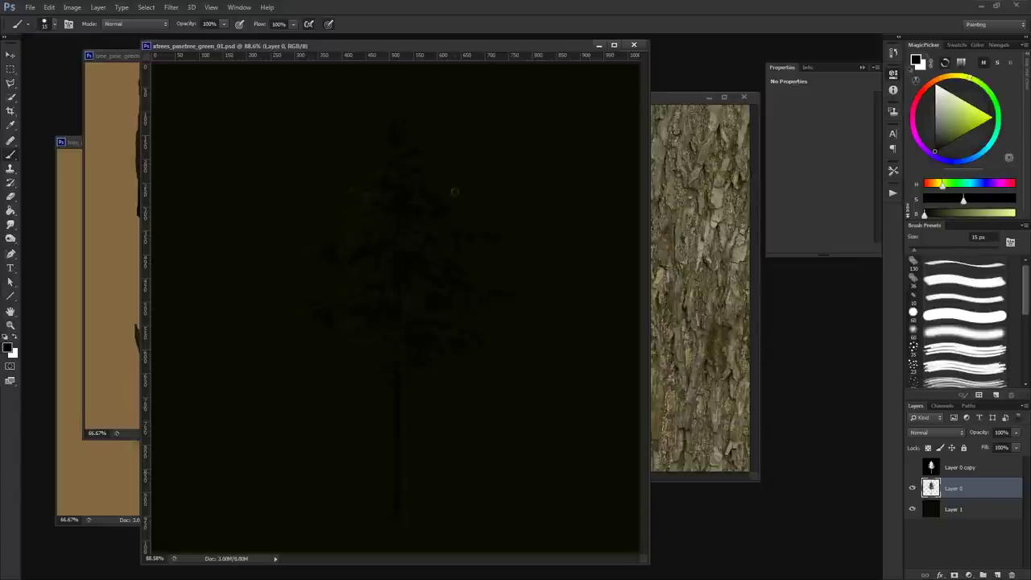
key("alt+Tab")
key("alt+Tab")
key("alt+Tab")
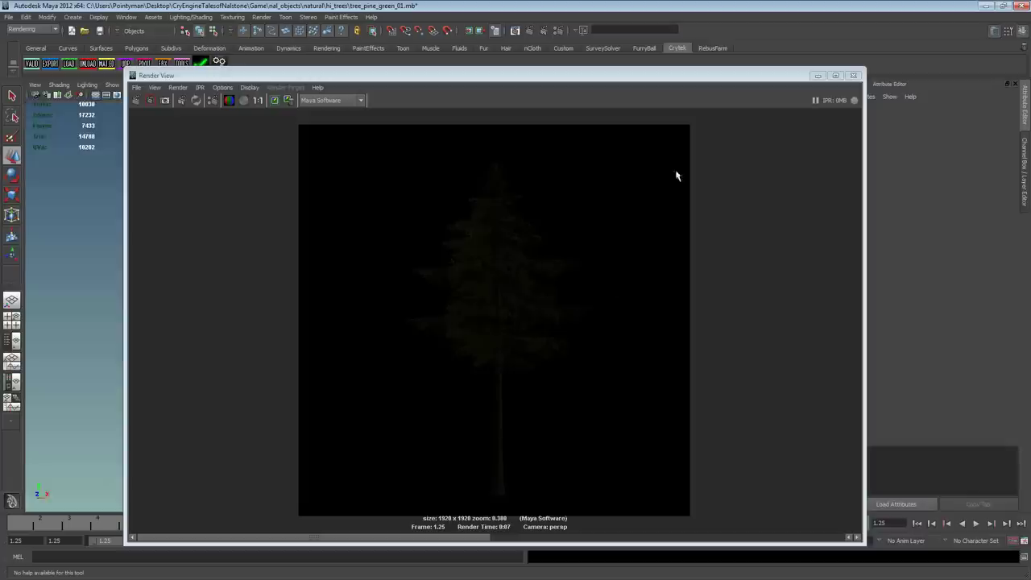
Step: Close the Render View, save the pine tree scene, and start a new scene
left_click(855, 78)
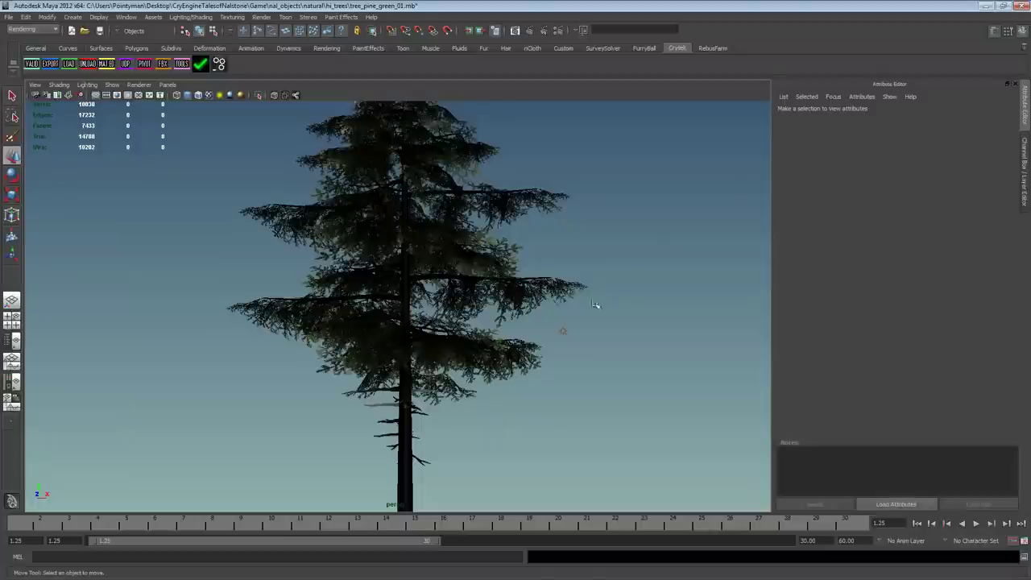
key("a")
key("ctrl+s")
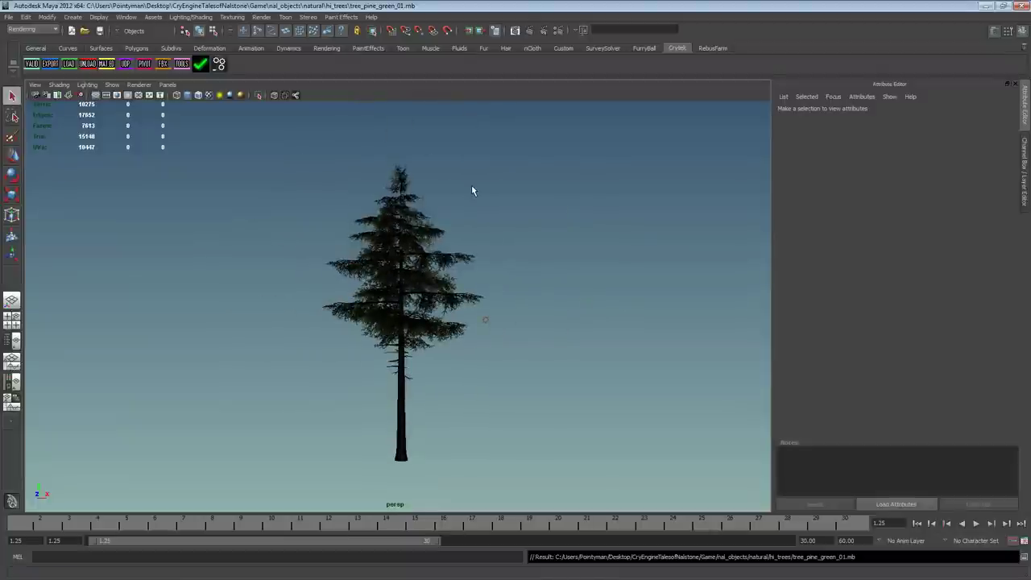
key("ctrl+n")
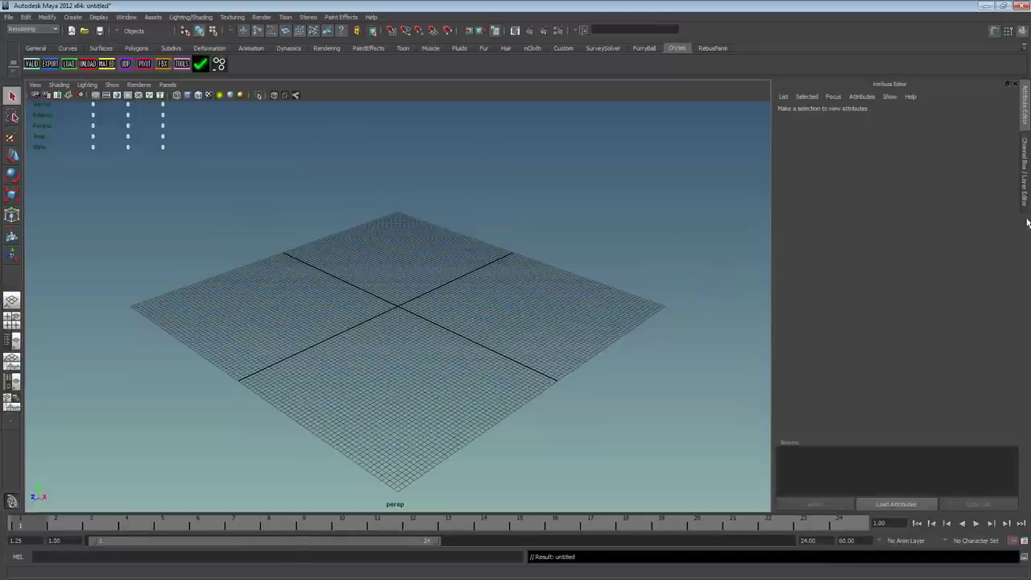
Step: Draw a small polygon plane at the grid centre
left_click(136, 48)
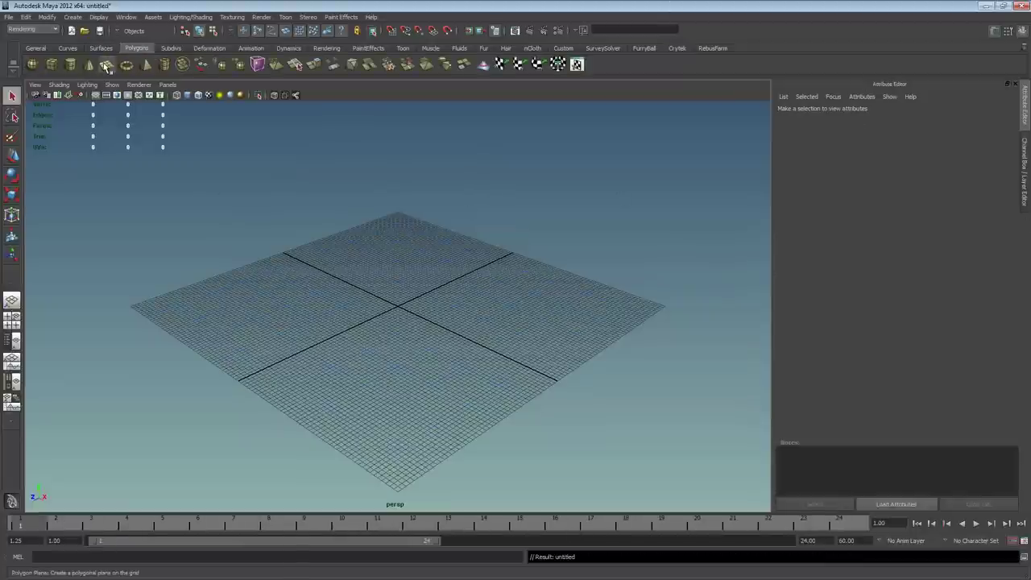
left_click(106, 66)
left_click_drag(387, 276, 456, 335, "alt")
mouse_move(405, 299)
left_mouse_down("alt")
mouse_move(387, 314)
mouse_move(419, 300)
left_mouse_up("alt")
key("w")
key("ctrl+a")
Step: Reduce the plane's width and height subdivisions to 1 and view it smooth shaded
left_click(935, 240)
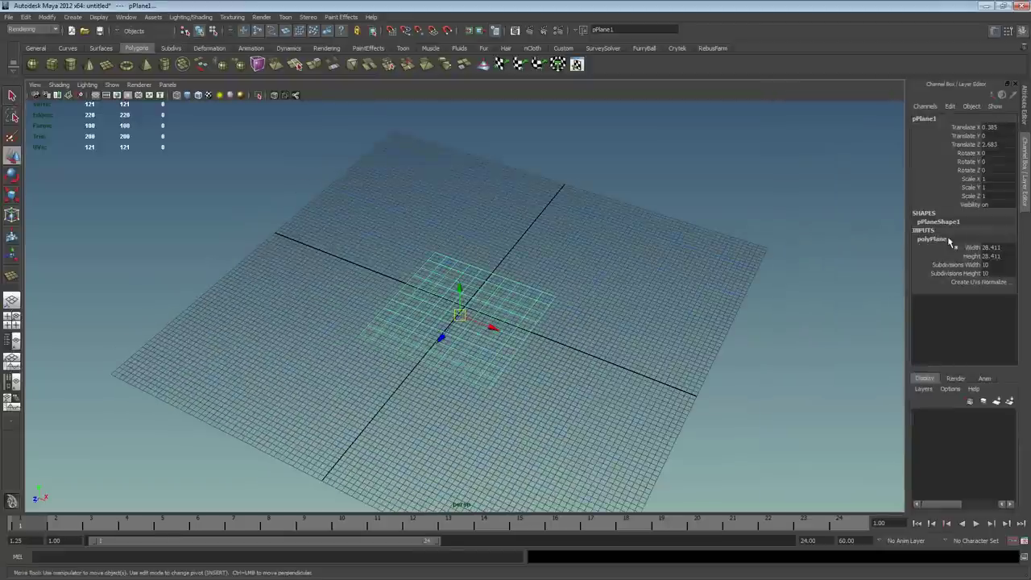
left_click_drag(991, 264, 990, 274)
middle_click_drag(629, 282, 564, 281)
left_click(647, 260)
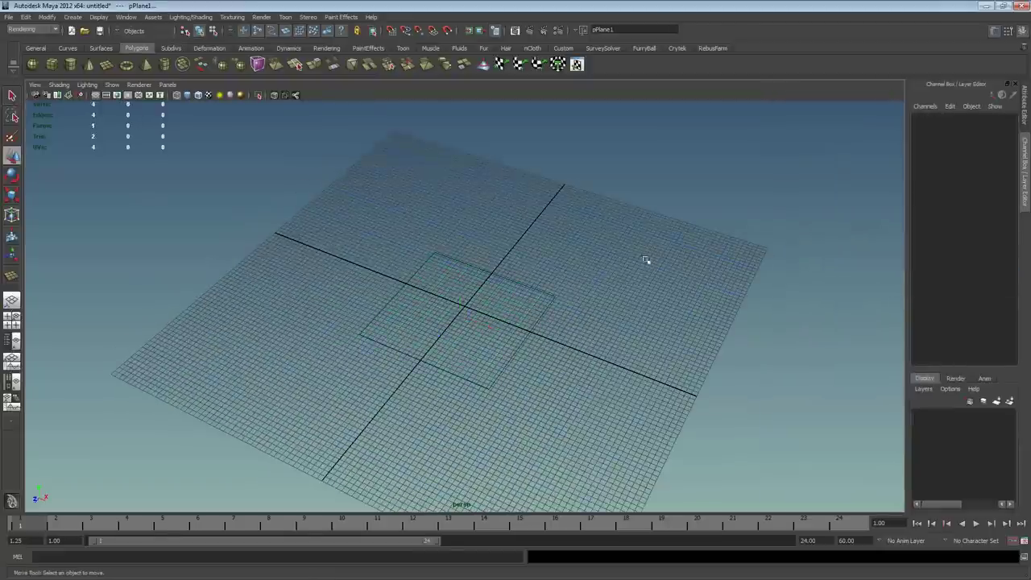
left_click(455, 347)
left_click_drag(455, 346, 451, 357, "alt")
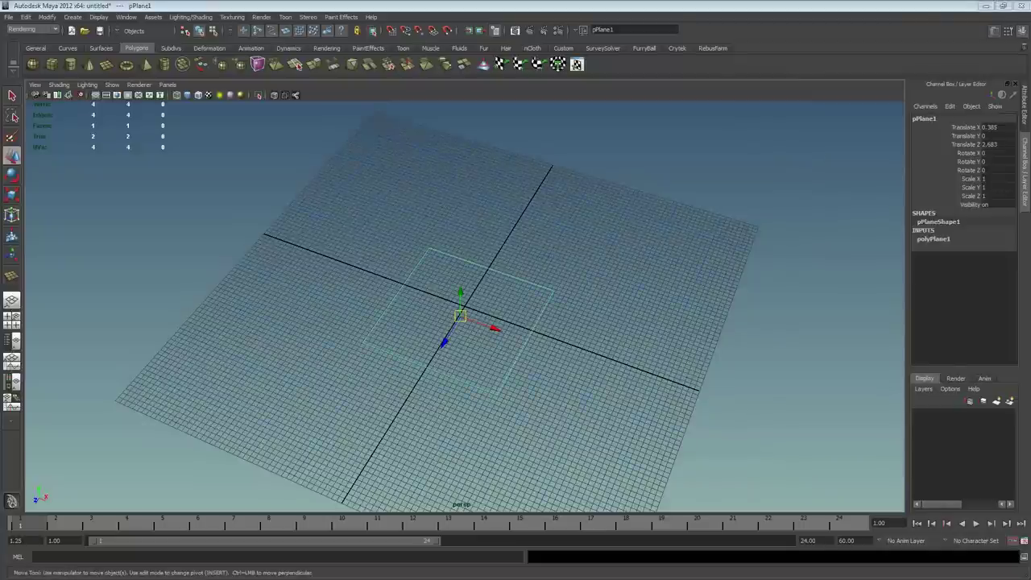
left_click(536, 335)
left_click(483, 294)
key("5")
left_click_drag(479, 310, 480, 307, "alt")
left_click(98, 17)
mouse_move(121, 42)
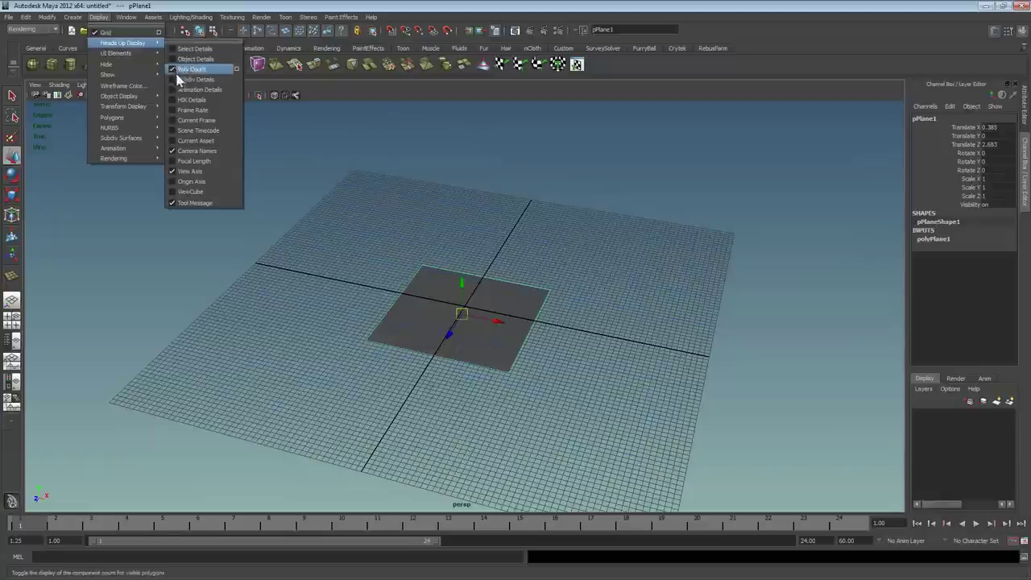
Step: Turn on the ViewCube and stand the first plane upright at Rotate X 90
left_click(179, 192)
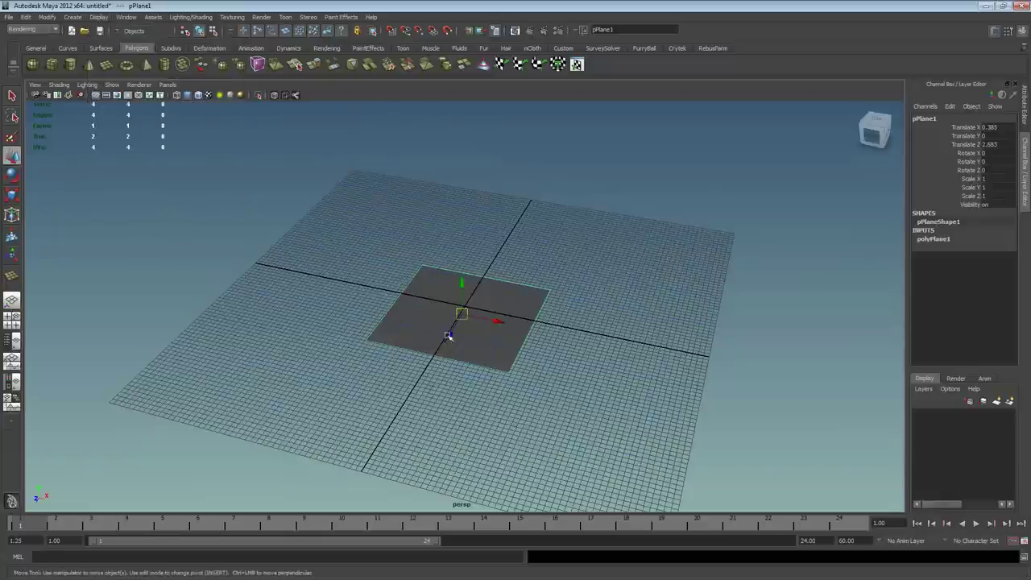
left_click_drag(449, 335, 470, 348, "alt")
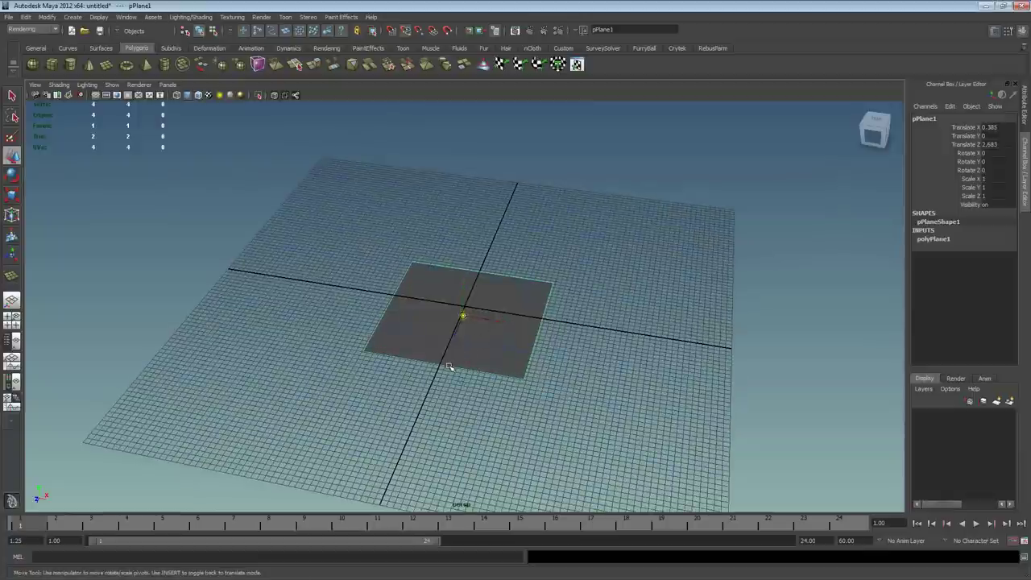
middle_click_drag(450, 365, 444, 367)
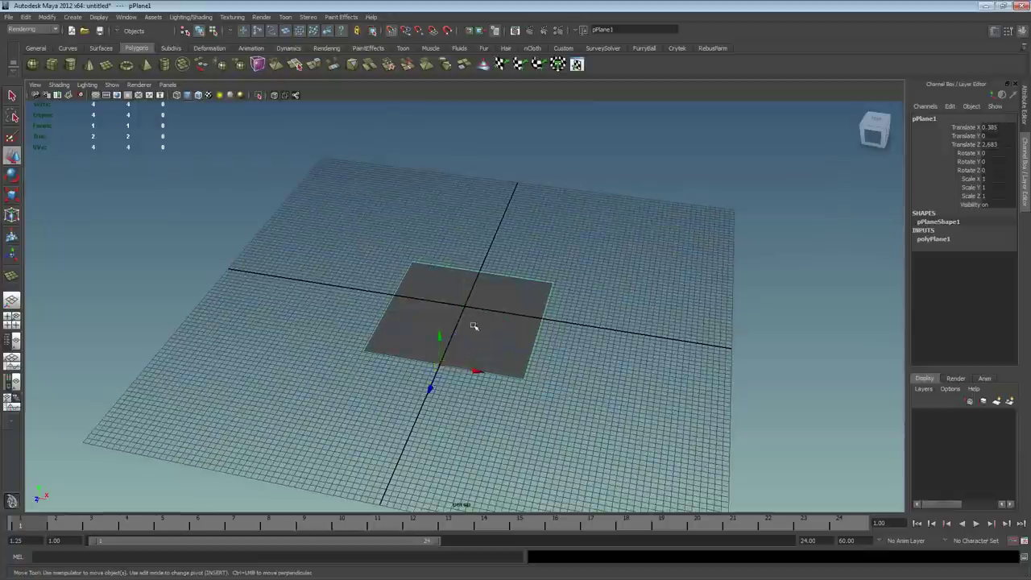
middle_click_drag(472, 322, 472, 299)
key("e")
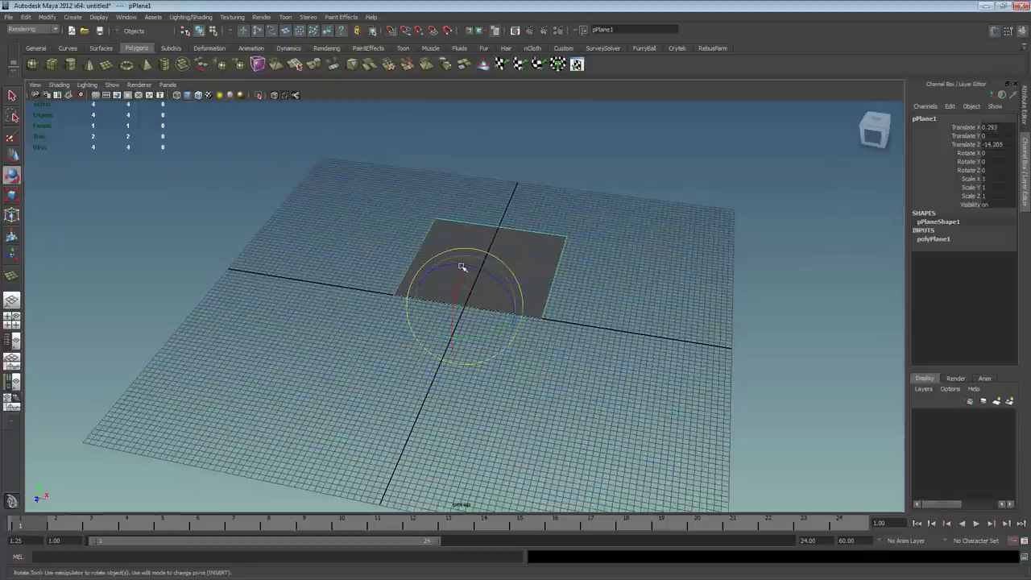
left_click_drag(462, 267, 455, 305)
left_click(990, 153)
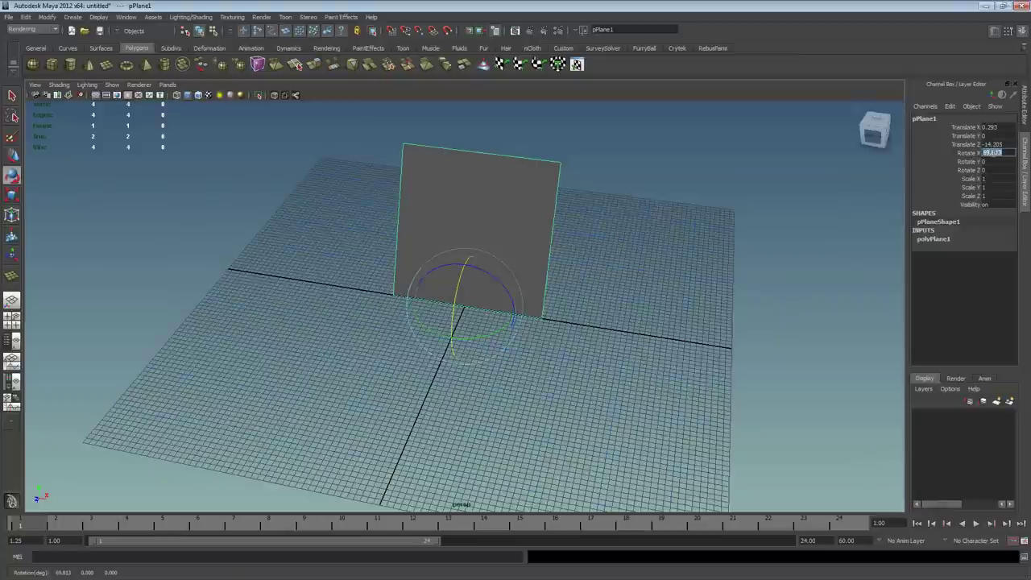
type("90")
key("Return")
mouse_move(525, 274)
left_mouse_down("alt")
mouse_move(451, 249)
mouse_move(462, 234)
mouse_move(436, 231)
mouse_move(458, 292)
left_mouse_up("alt")
key("r")
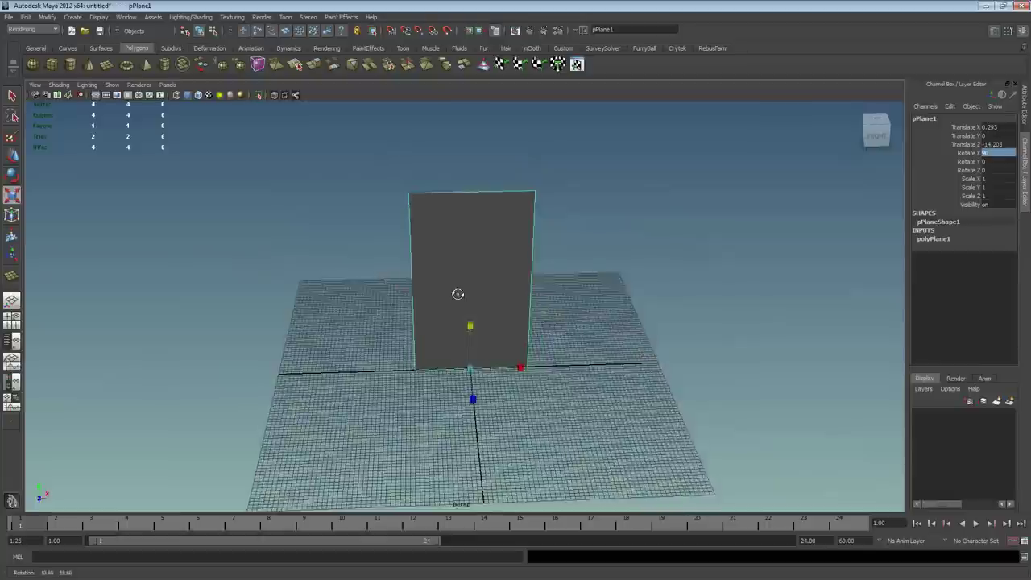
right_click_drag(458, 293, 649, 306, "alt")
key("w")
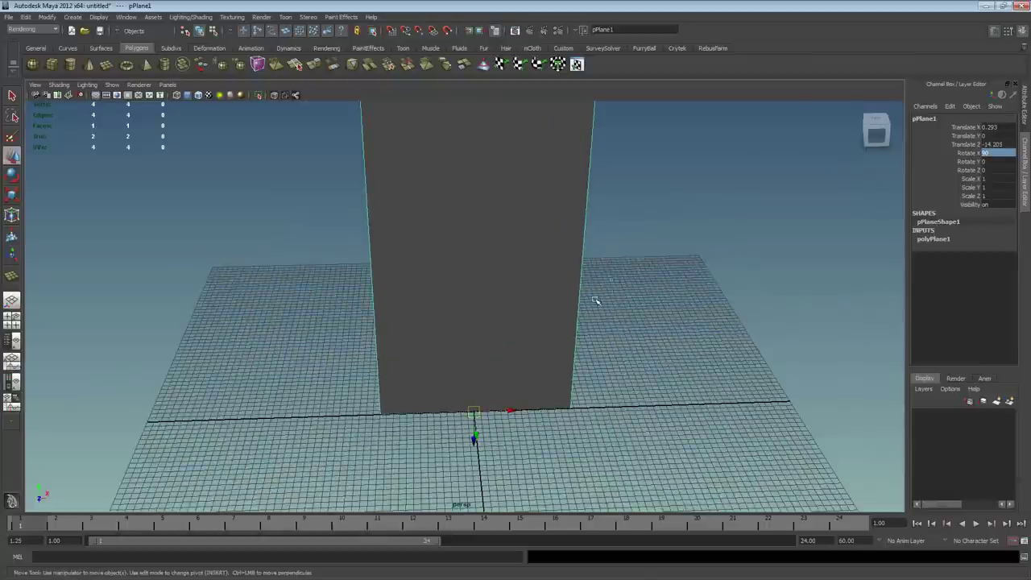
Step: Replace it with a larger plane whose pivot is snapped to its bottom edge
key("Delete")
left_click(108, 64)
mouse_move(474, 412)
left_mouse_down()
mouse_move(497, 368)
mouse_move(669, 508)
left_mouse_up()
middle_click_drag(474, 415, 486, 369, "alt")
key("Insert")
mouse_move(476, 319)
left_mouse_down()
mouse_move(458, 482)
mouse_move(474, 343)
left_mouse_up()
key("Insert")
Step: Set the new plane's width and height subdivisions to 1
left_click(951, 240)
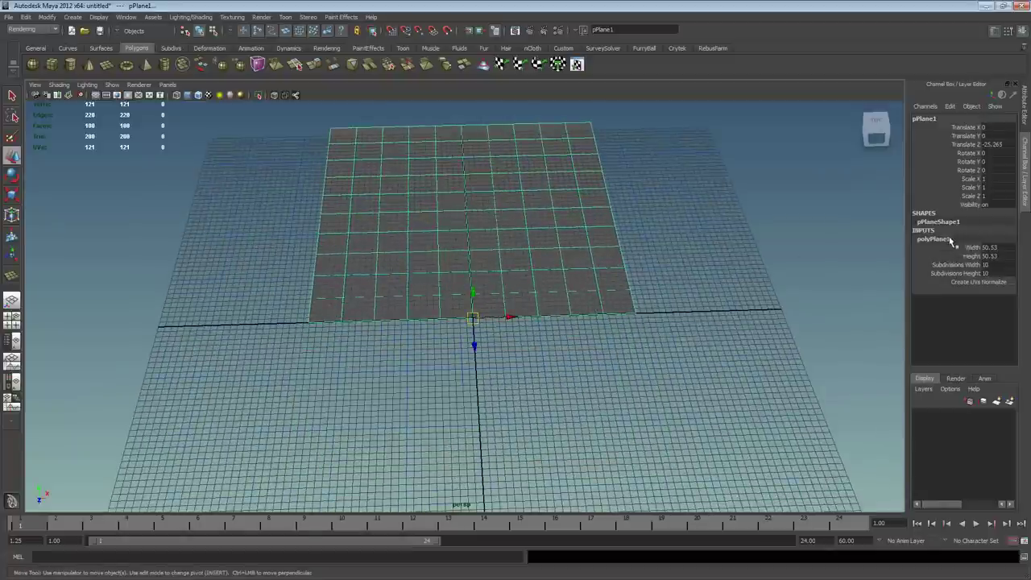
left_click(990, 264)
type("1")
key("Tab")
type("1")
key("Return")
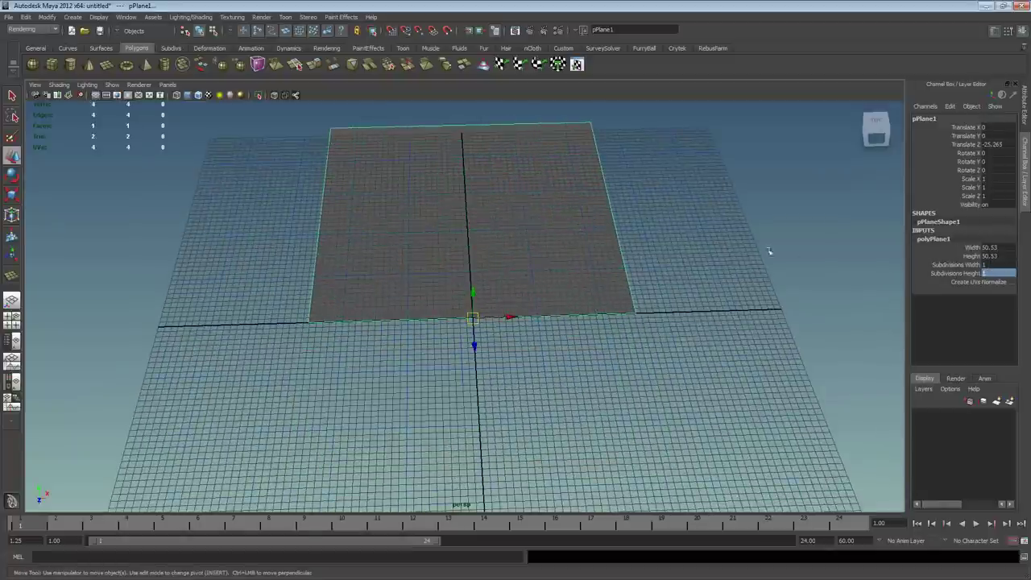
Step: Stand the plane exactly upright at Rotate X 90 and check it from the front and side
key("e")
mouse_move(533, 233)
left_mouse_down("alt")
mouse_move(477, 304)
mouse_move(480, 372)
left_mouse_up("alt")
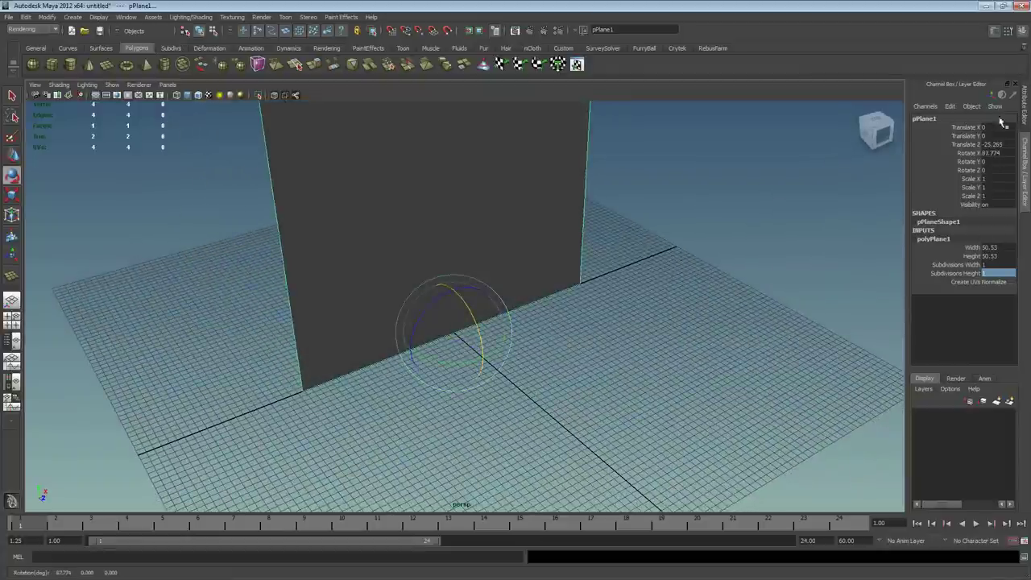
left_click(996, 153)
type("90")
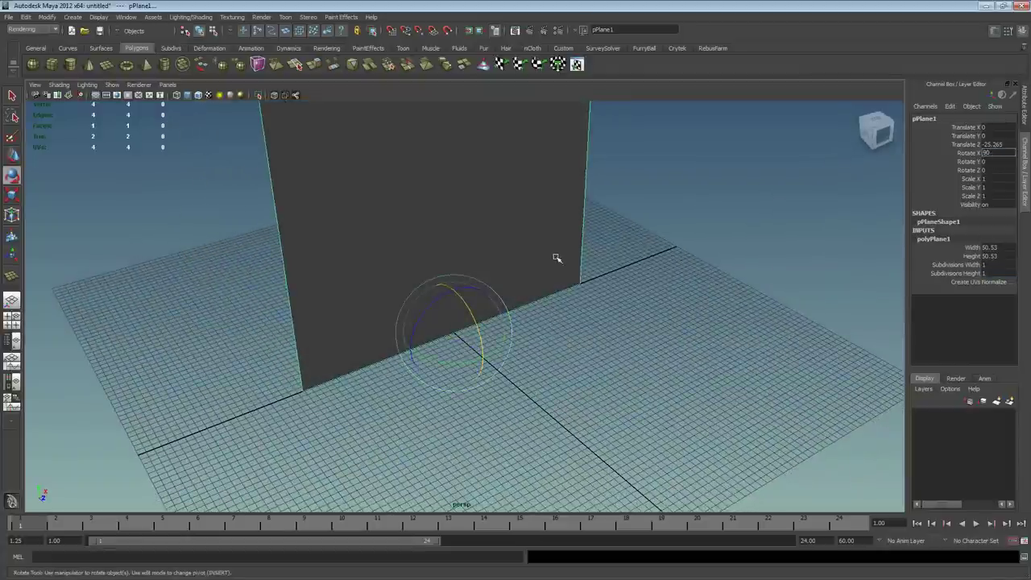
key("Return")
mouse_move(502, 243)
right_mouse_down("alt")
mouse_move(502, 226)
mouse_move(279, 221)
mouse_move(438, 223)
mouse_move(313, 218)
right_mouse_up("alt")
mouse_move(506, 187)
left_mouse_down("alt")
mouse_move(460, 214)
mouse_move(546, 166)
mouse_move(481, 298)
mouse_move(460, 271)
left_mouse_up("alt")
key("r")
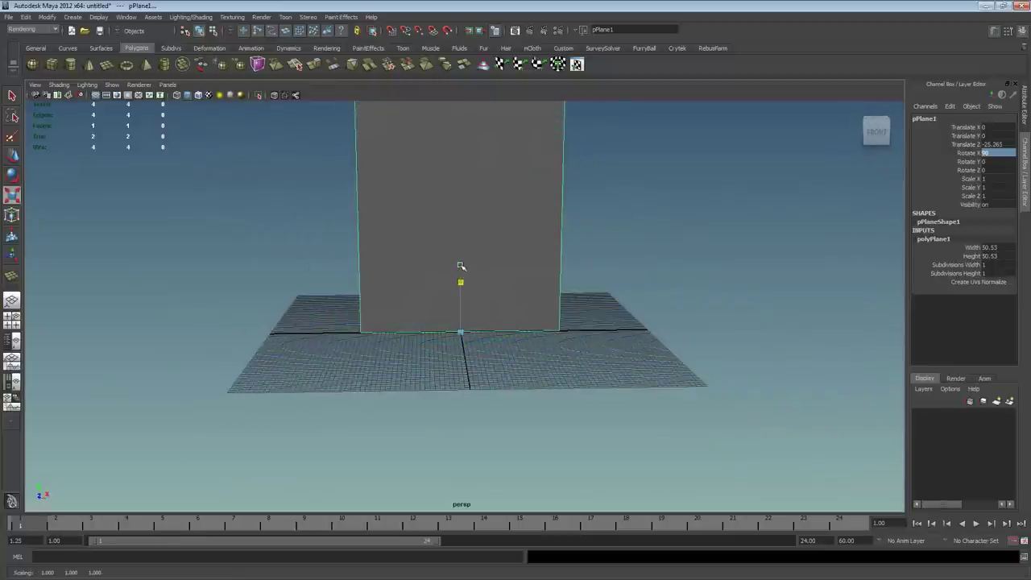
mouse_move(467, 231)
left_mouse_down("alt")
mouse_move(534, 363)
mouse_move(465, 360)
mouse_move(489, 349)
mouse_move(547, 117)
left_mouse_up("alt")
mouse_move(473, 261)
left_mouse_down("alt")
mouse_move(394, 263)
mouse_move(470, 266)
left_mouse_up("alt")
mouse_move(470, 265)
middle_mouse_down("alt")
mouse_move(478, 255)
mouse_move(466, 267)
middle_mouse_up("alt")
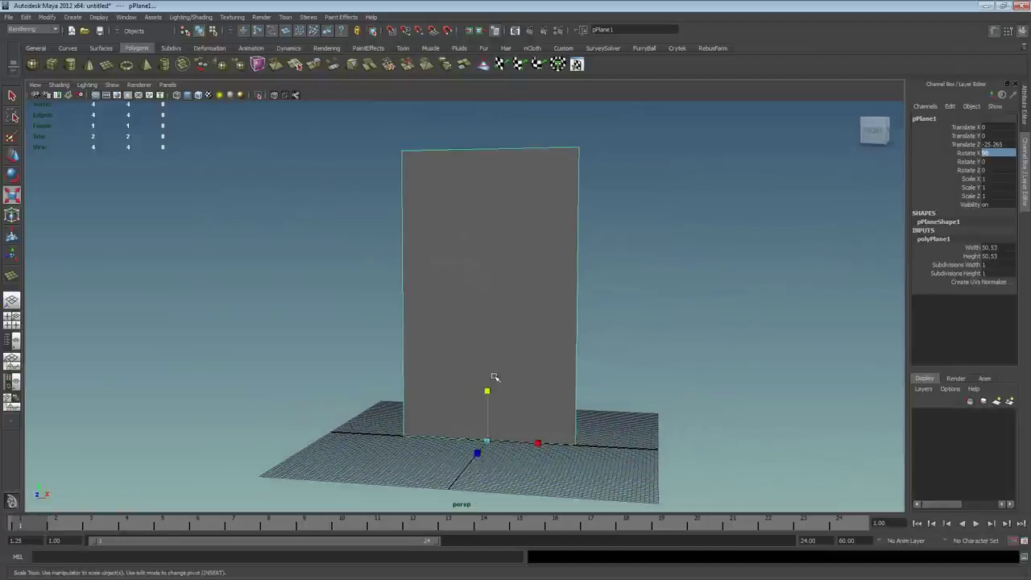
Step: Duplicate pPlane1 into a second crossing plane and view the pair from above and front
key("ctrl+d")
key("e")
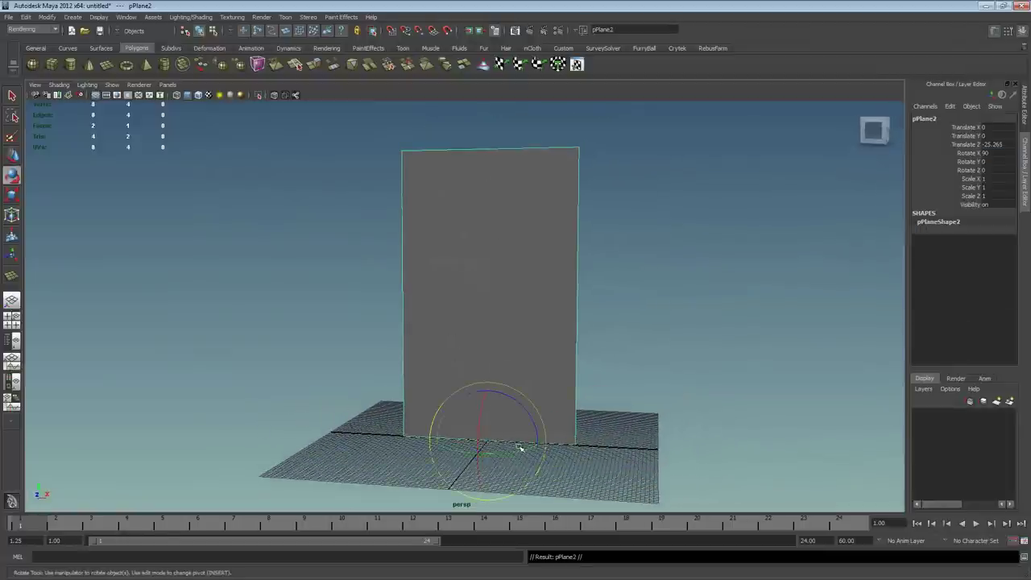
left_click_drag(516, 452, 540, 328, "alt")
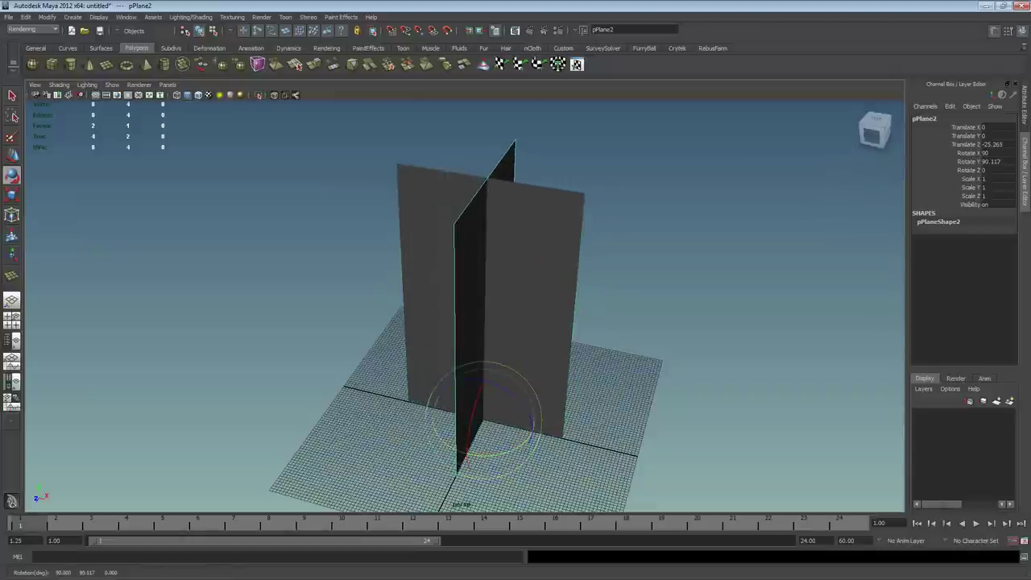
left_click(654, 255)
mouse_move(648, 257)
left_mouse_down("alt")
mouse_move(496, 319)
mouse_move(599, 299)
left_mouse_up("alt")
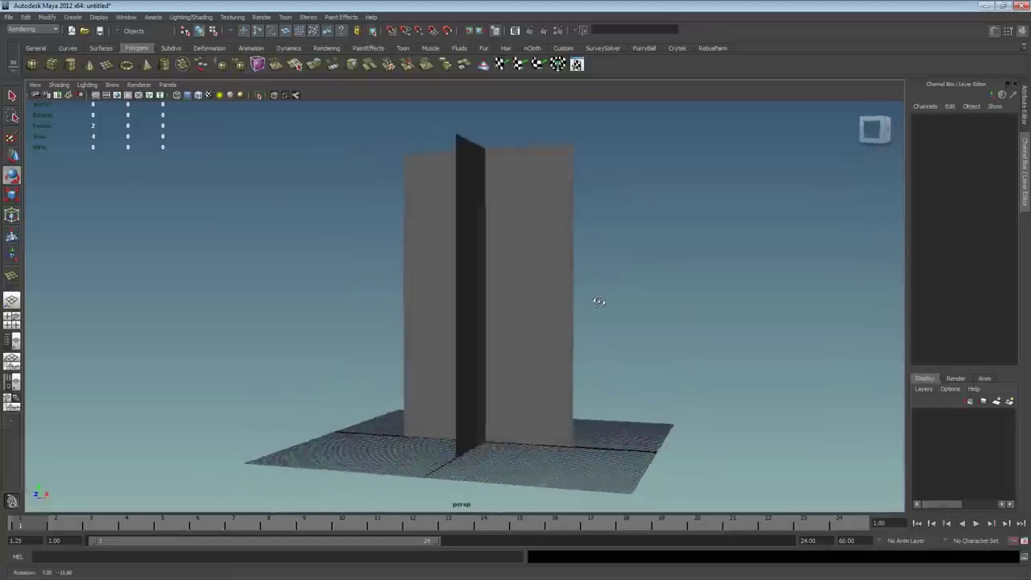
left_click(424, 282)
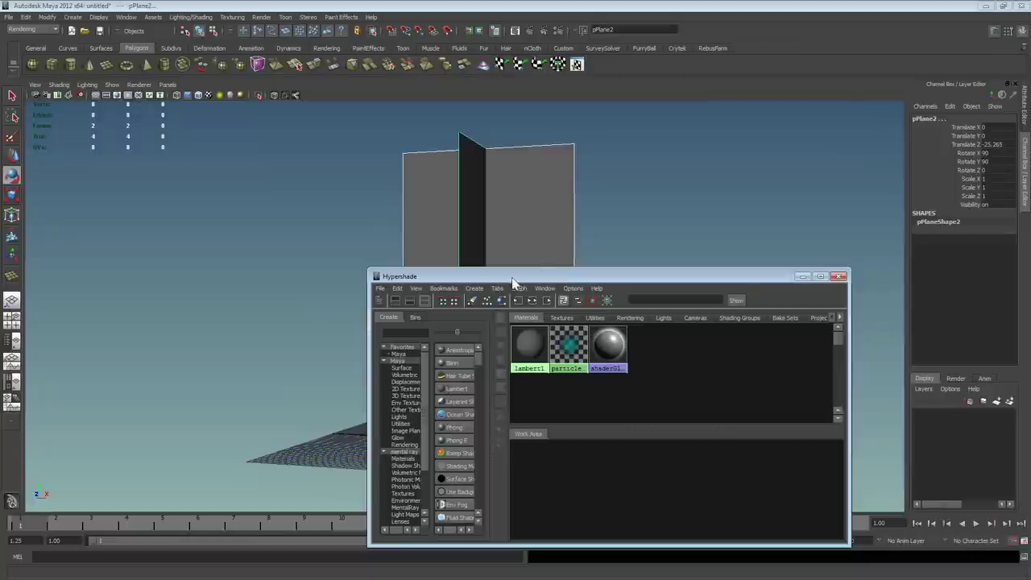
Step: Create a Phong material named xtress_pinetree_01_mat and bring up texture choices for its Color
left_click_drag(509, 281, 501, 266)
left_click(441, 411)
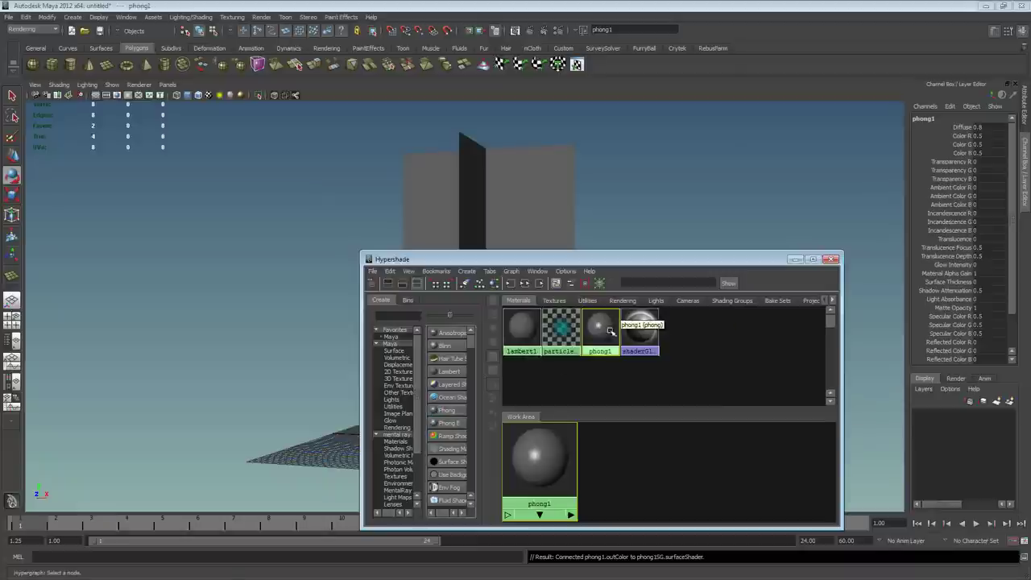
double_click(880, 142)
type("xtress_p")
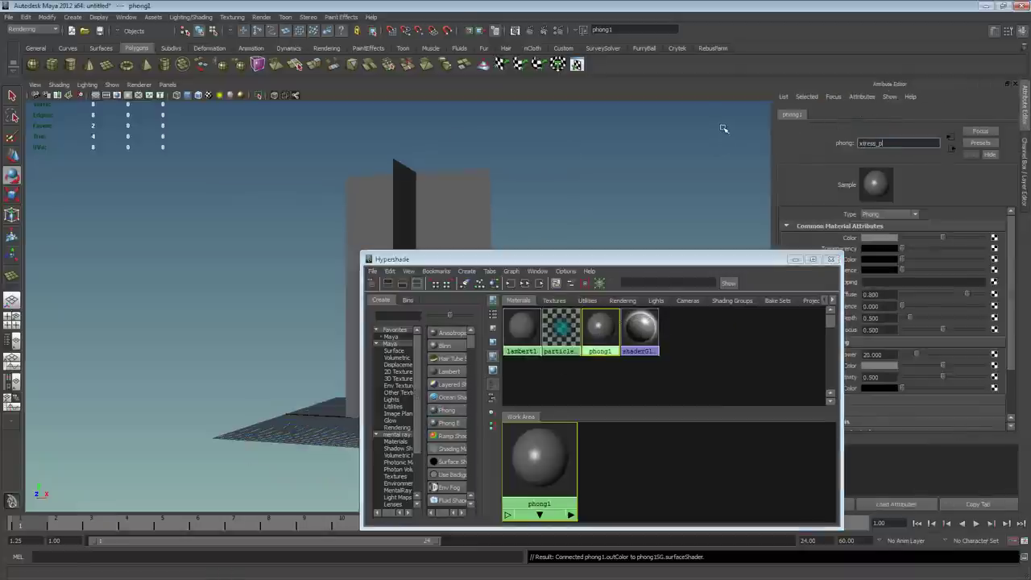
type("inetree_01")
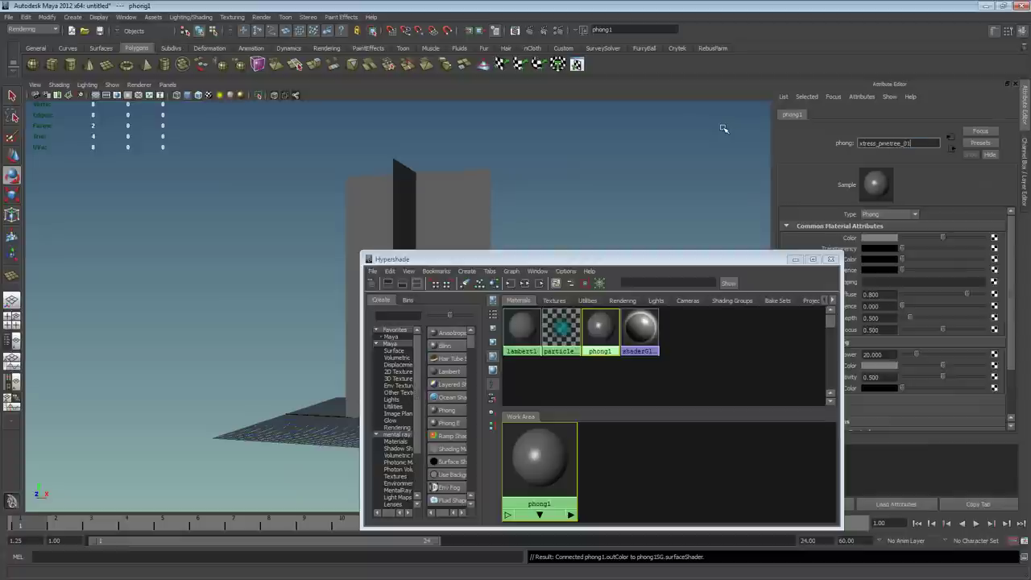
type("_mat")
key("Return")
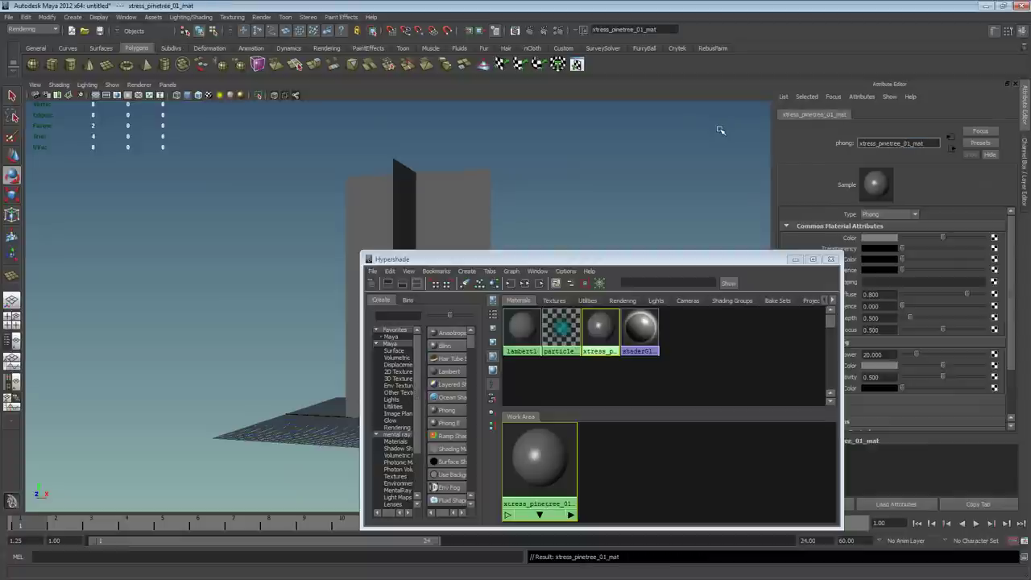
left_click_drag(725, 261, 689, 258)
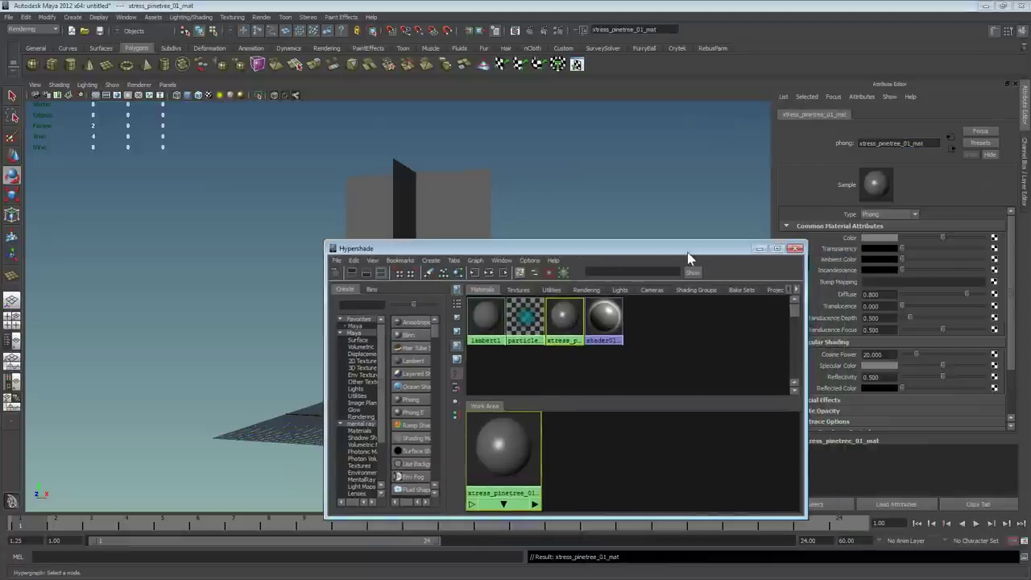
left_click(996, 241)
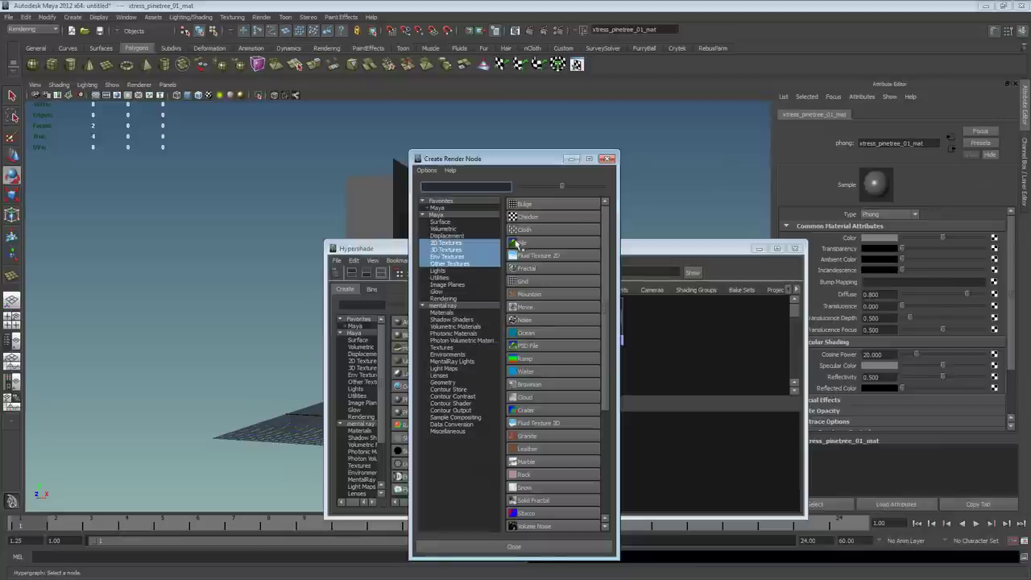
Step: Add a File texture to the colour and browse to Game > NAL_Objects > natural > x_trees
left_click(515, 243)
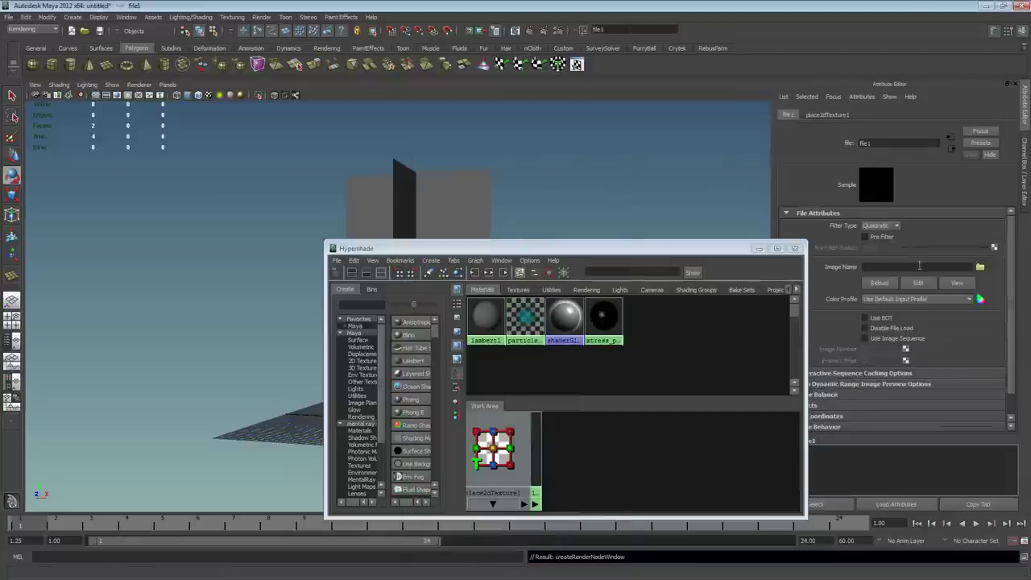
left_click(980, 268)
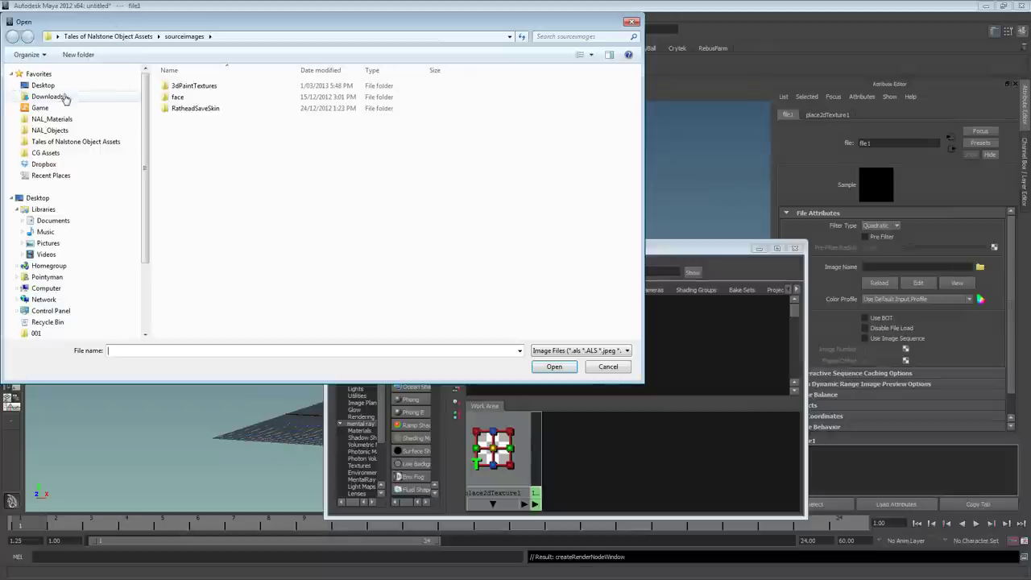
left_click(38, 108)
left_click(50, 130)
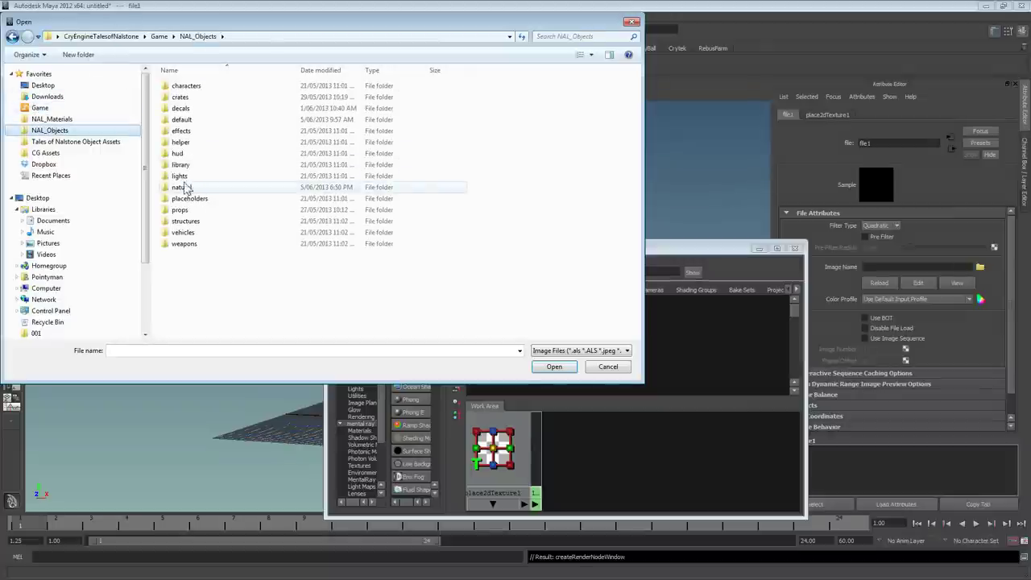
left_click(181, 187)
double_click(181, 190)
double_click(483, 101)
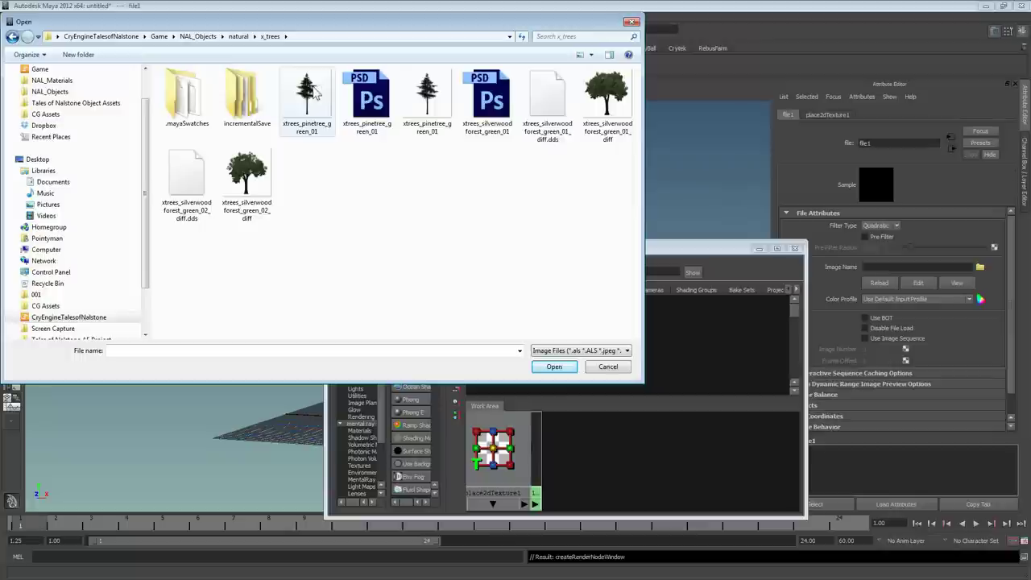
Step: Look over the pine tree images, including xtrees_pinetree_green_01, then switch to Photoshop
left_click(427, 97)
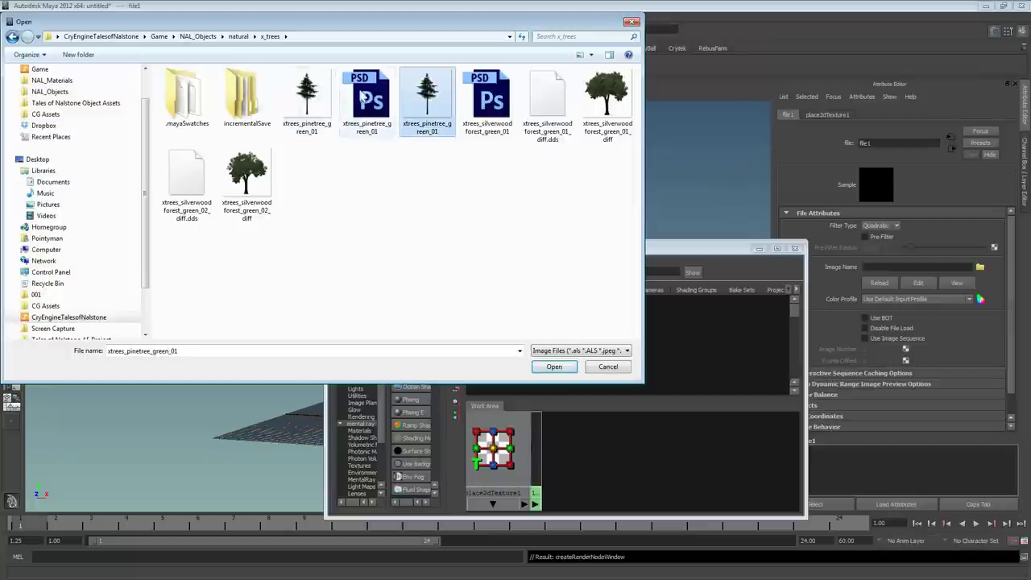
left_click(306, 97)
left_click(440, 97)
key("alt+Tab")
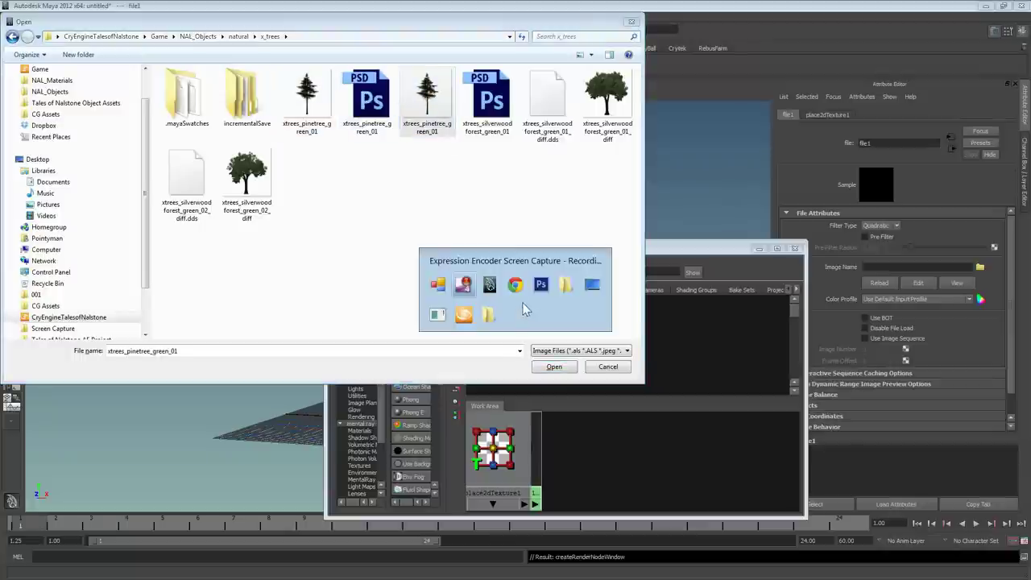
key("alt+Tab")
key("alt+Tab")
key("alt+Tab")
Step: Save the texture as CryTIFF xtrees_pinetree_green_01_diff.tif with the DiffuseWithAlphaTest_highQ preset
left_click_drag(457, 51, 468, 52)
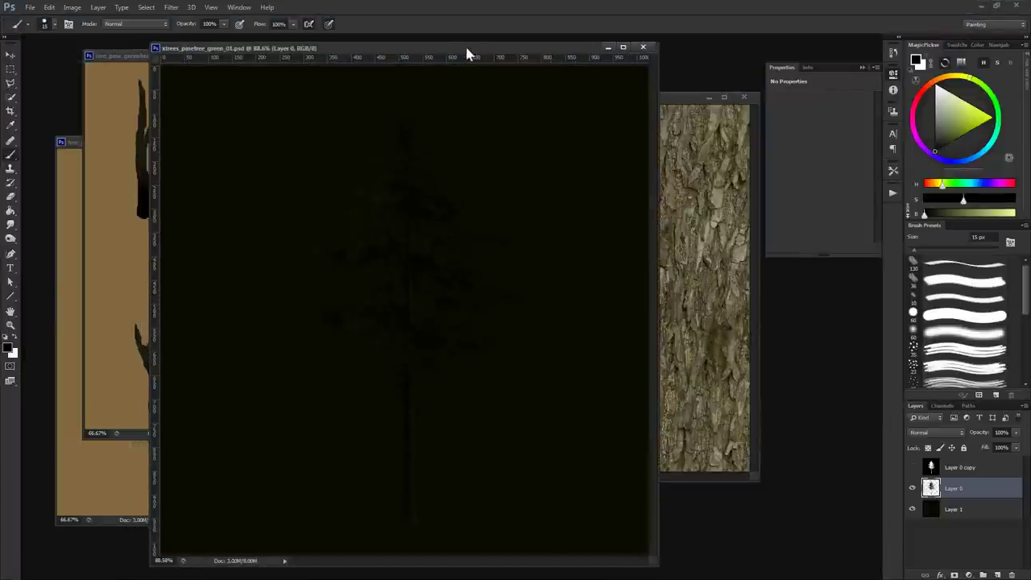
key("ctrl+shift+s")
left_click(527, 369)
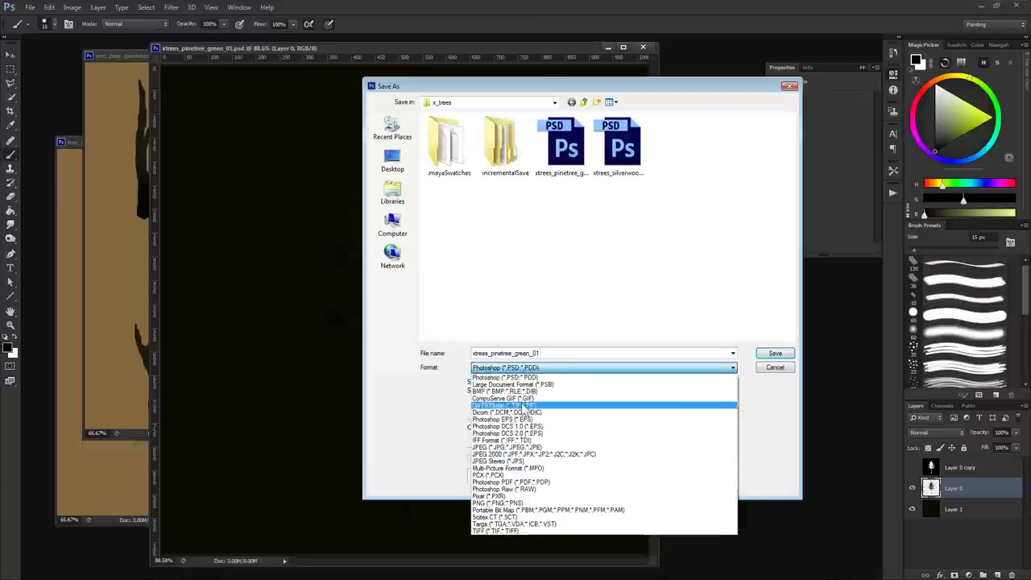
left_click(527, 406)
double_click(540, 354)
left_click(540, 355)
type("_diff.tif")
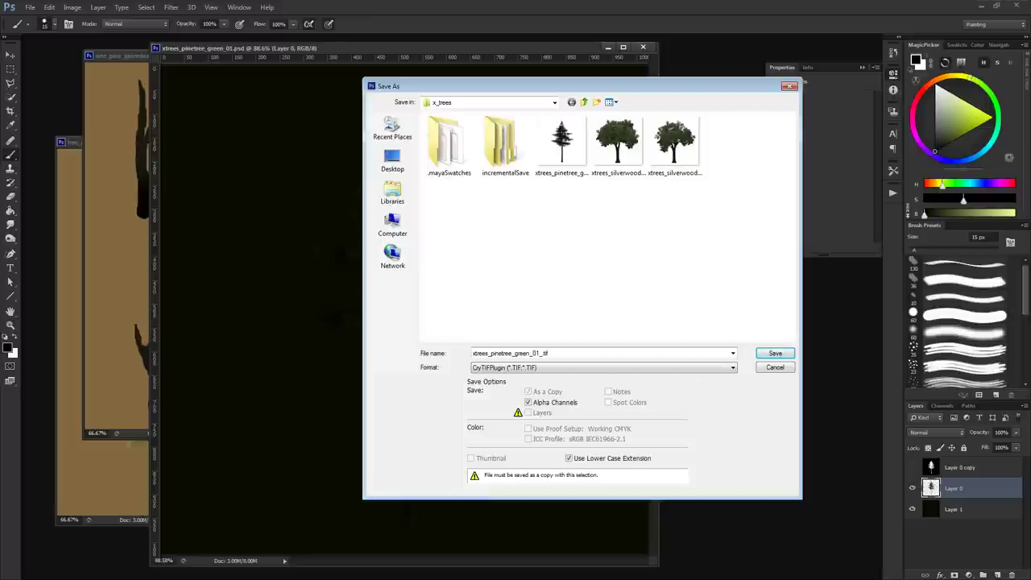
left_click(776, 354)
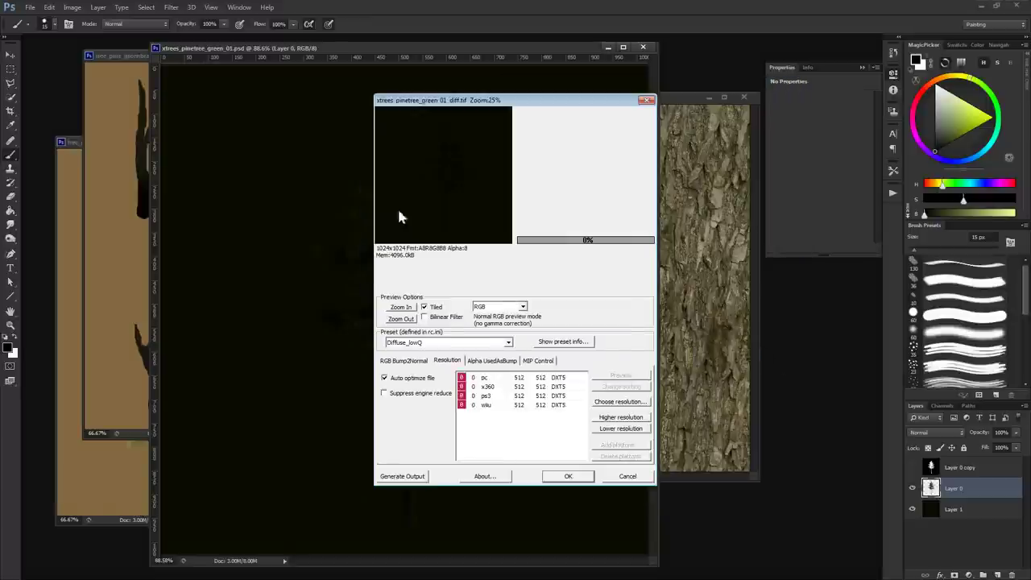
left_click(600, 341)
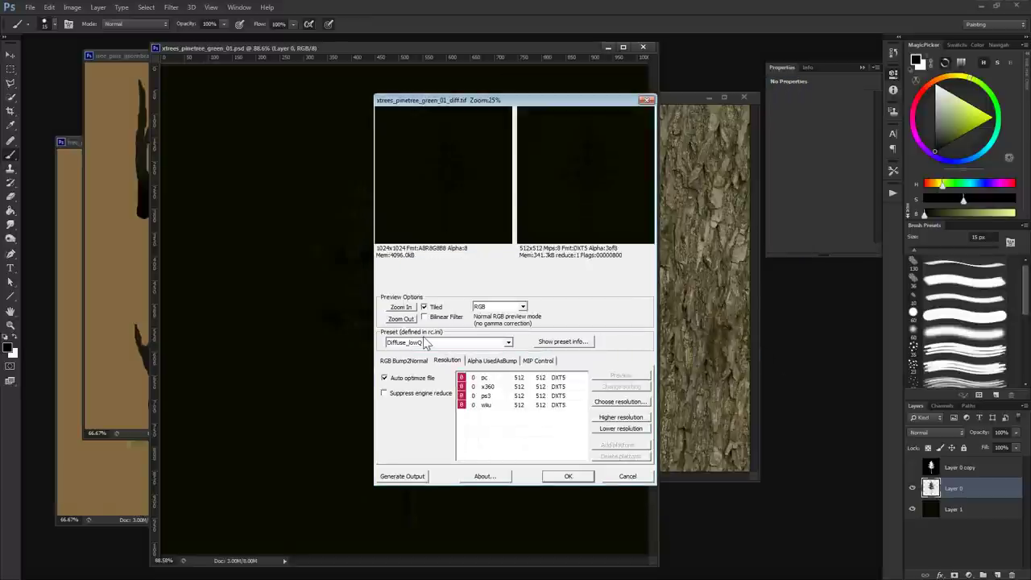
left_click(475, 342)
left_click(473, 364)
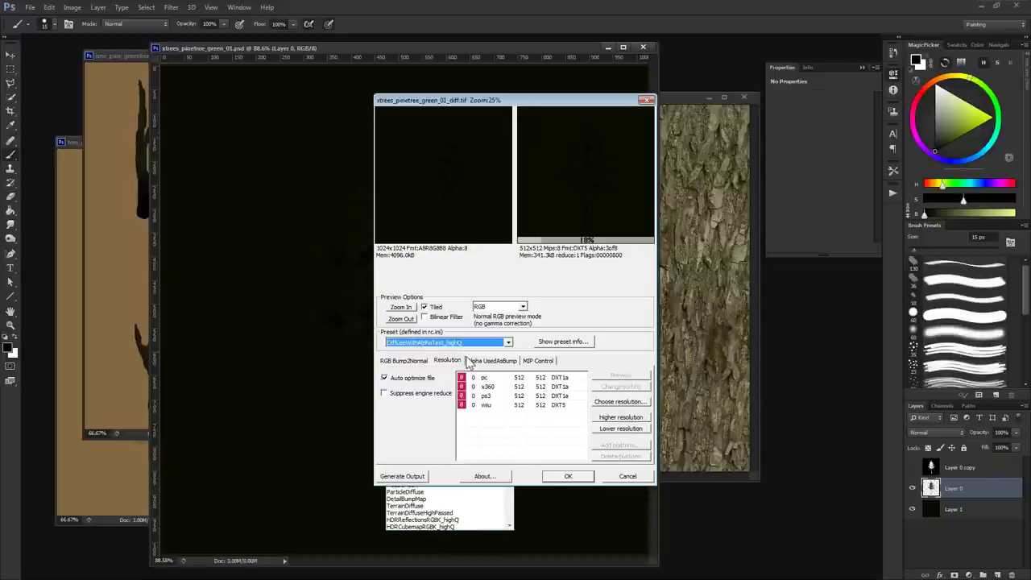
left_click(569, 479)
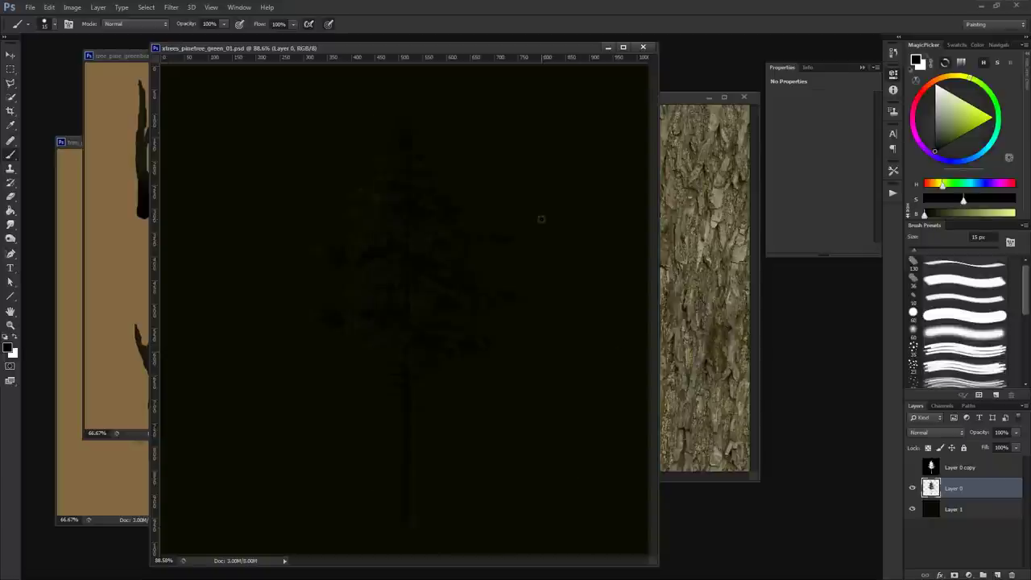
Step: Back in Maya, load xtrees_pinetree_green_01_diff into the file texture node
key("alt+Tab")
left_click(567, 286)
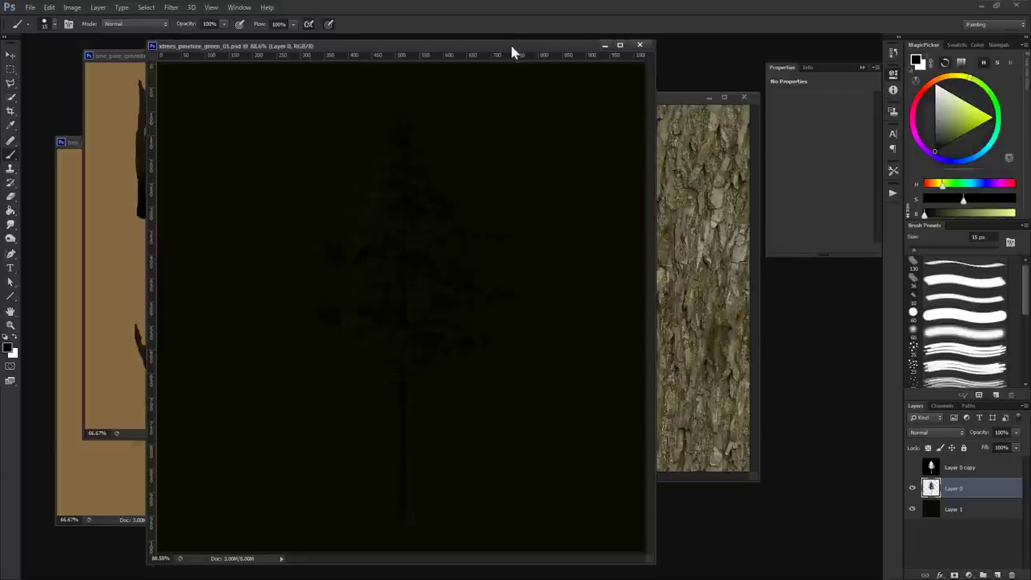
middle_click(518, 238)
left_click(542, 286)
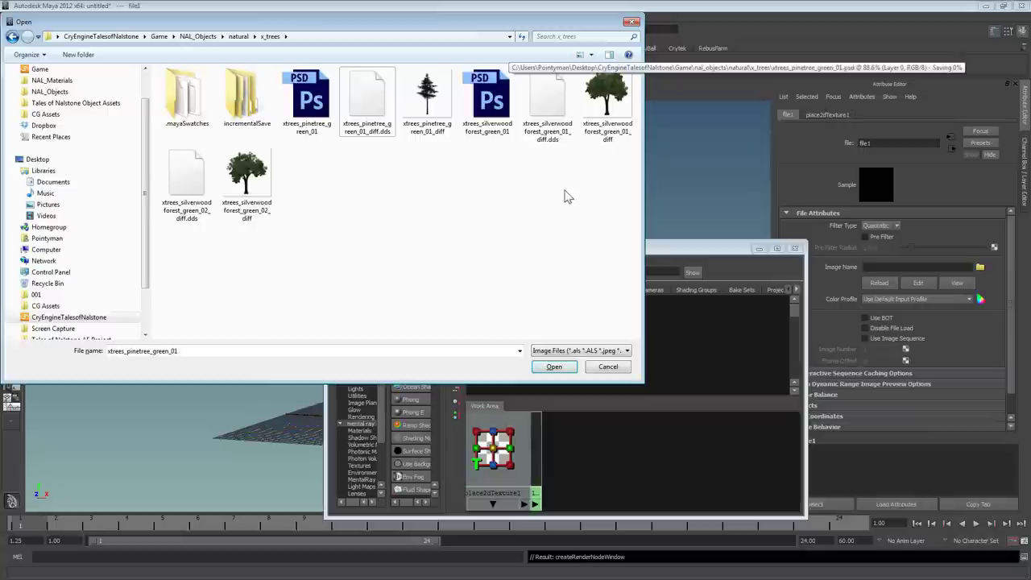
left_click(432, 87)
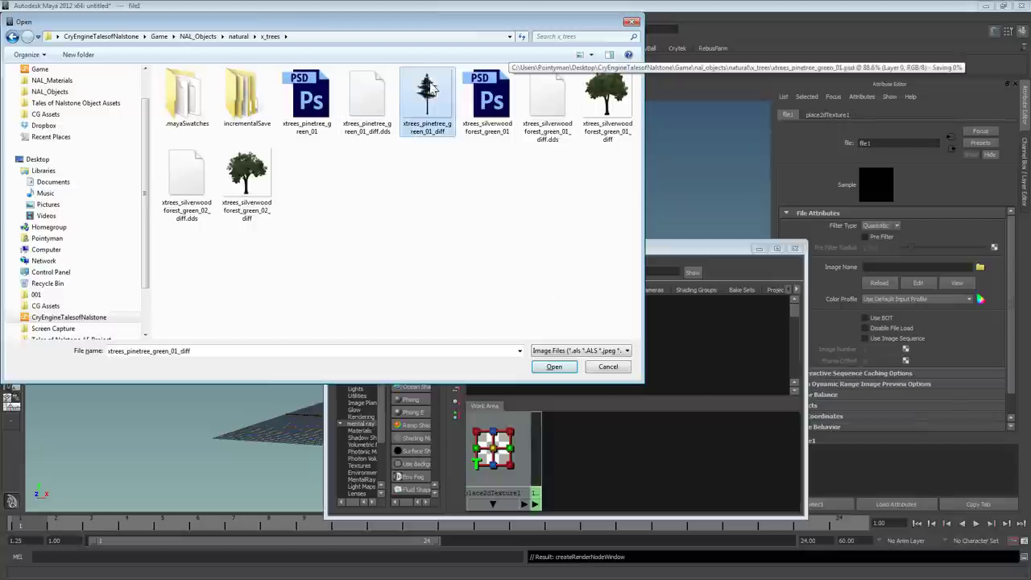
left_click(554, 367)
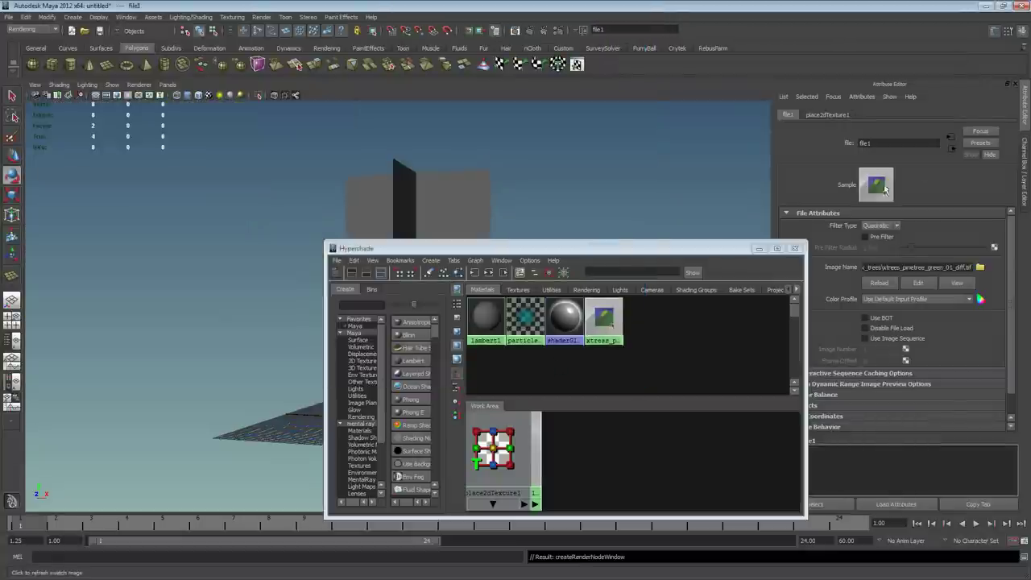
Step: Assign the pine tree material to the planes, show textures, and close the Hypershade
left_click(451, 193)
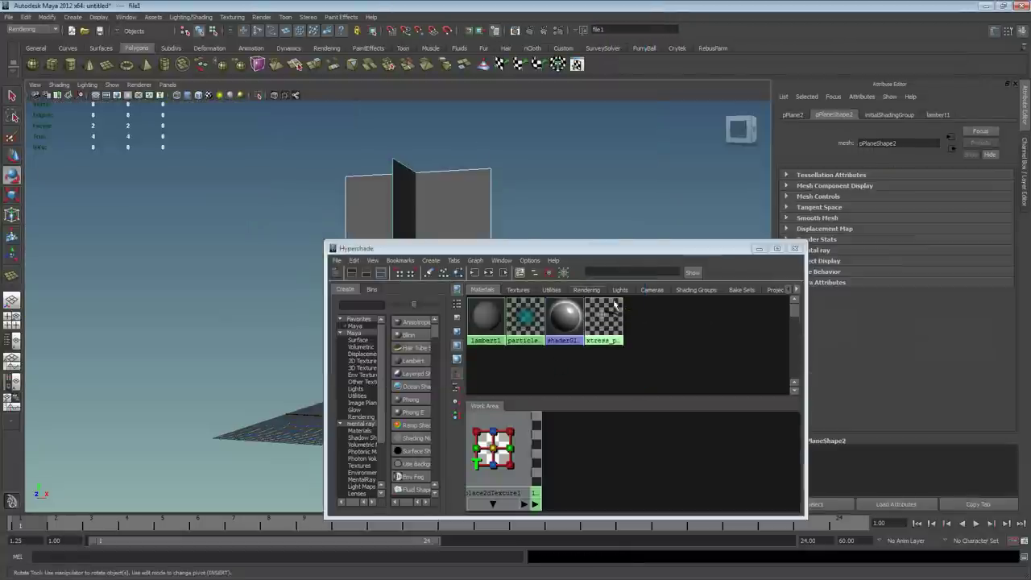
right_click(604, 318)
left_click(596, 375)
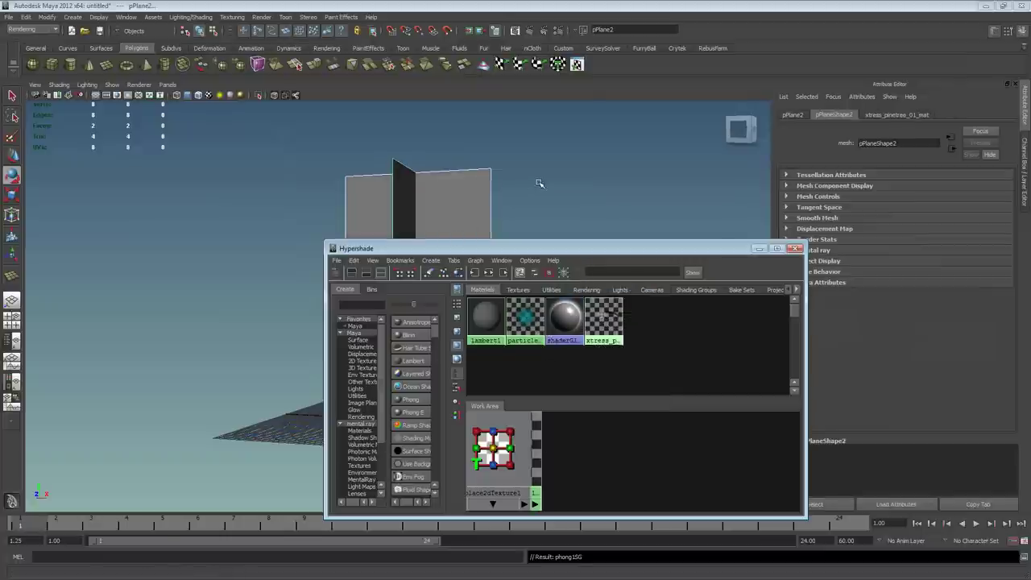
key("6")
left_click(796, 250)
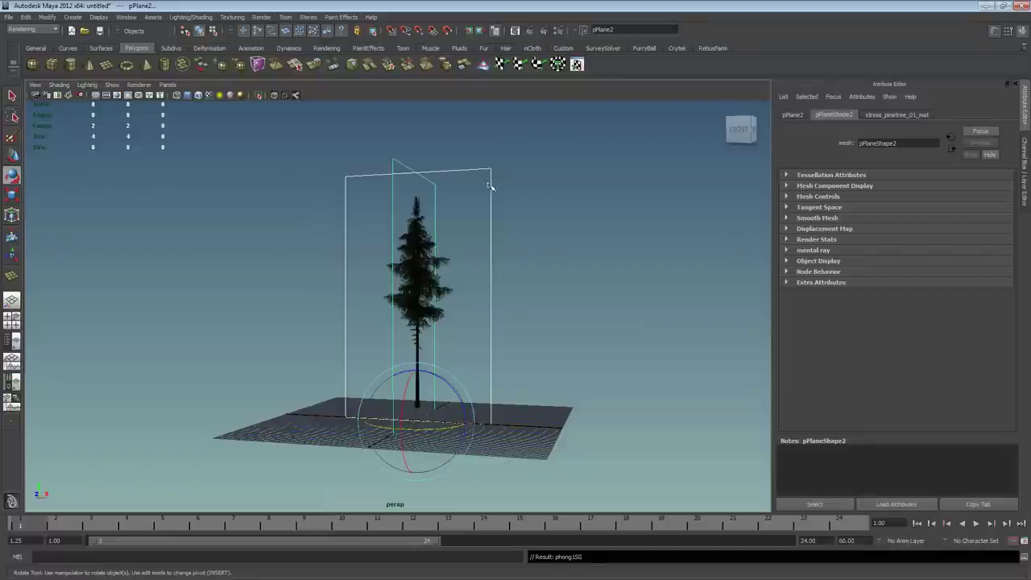
Step: Open the UV Texture Editor for the tree plane from the hotbox
mouse_move(483, 227)
left_mouse_down("alt")
mouse_move(460, 229)
mouse_move(527, 246)
mouse_move(694, 243)
mouse_move(456, 253)
left_mouse_up("alt")
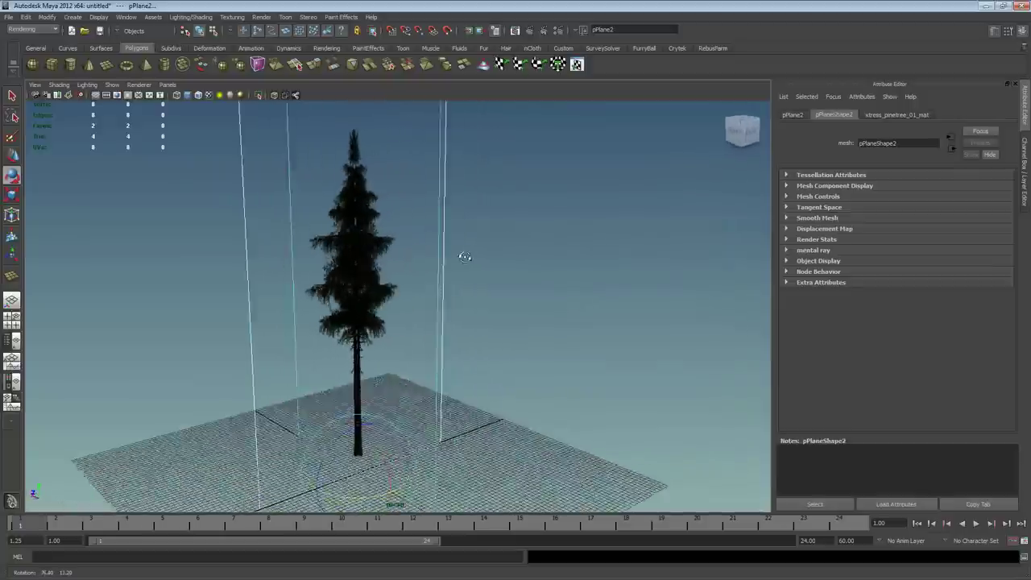
mouse_move(456, 253)
right_mouse_down("alt")
mouse_move(456, 292)
mouse_move(564, 179)
mouse_move(534, 194)
right_mouse_up("alt")
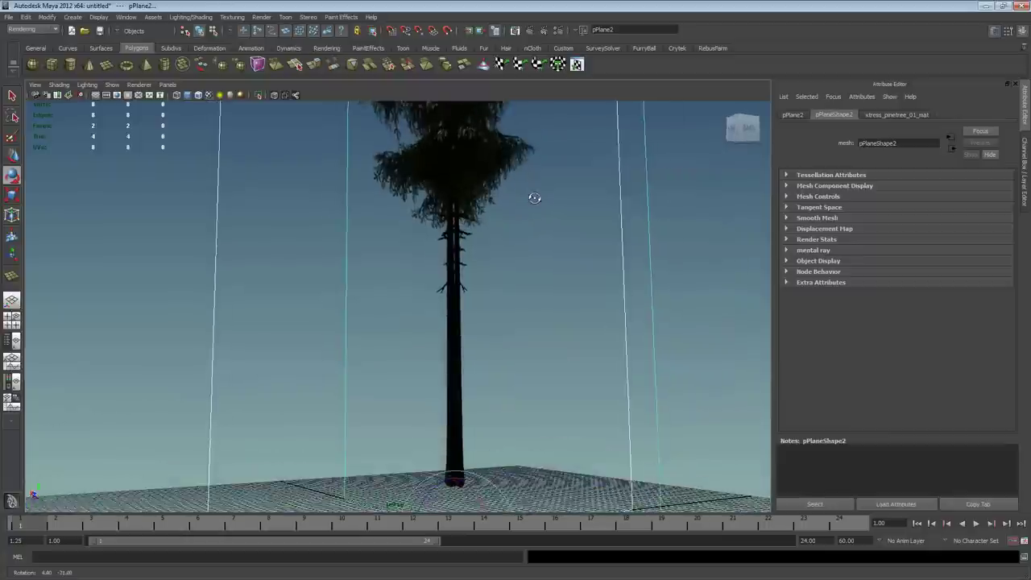
left_click_drag(534, 193, 233, 202, "alt")
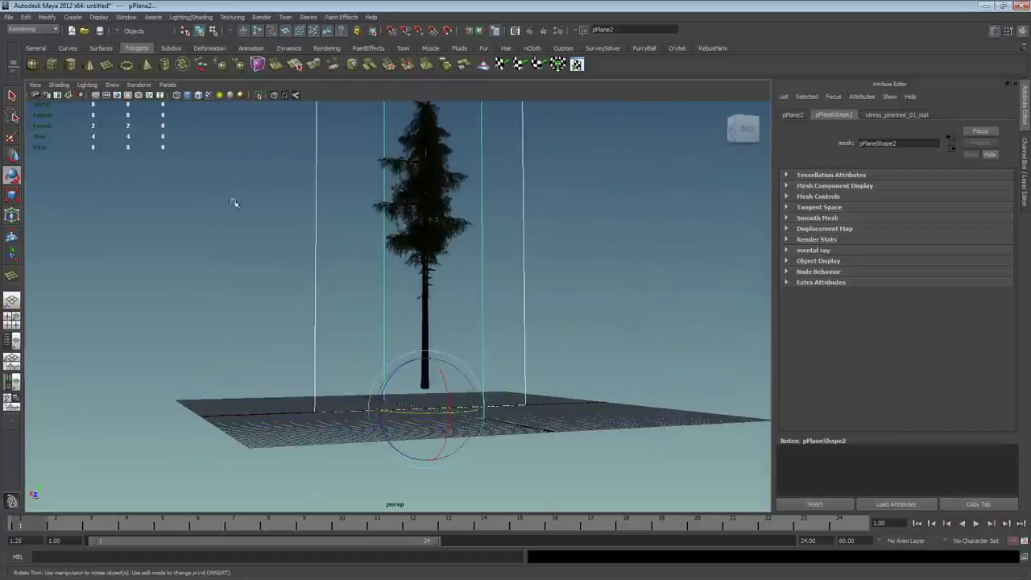
left_click(372, 253)
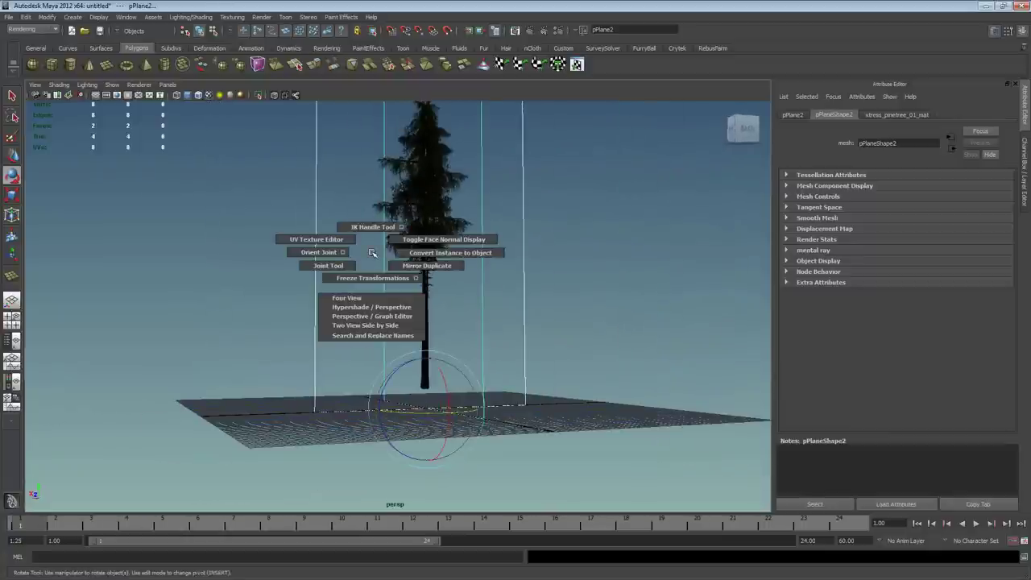
left_click(310, 240)
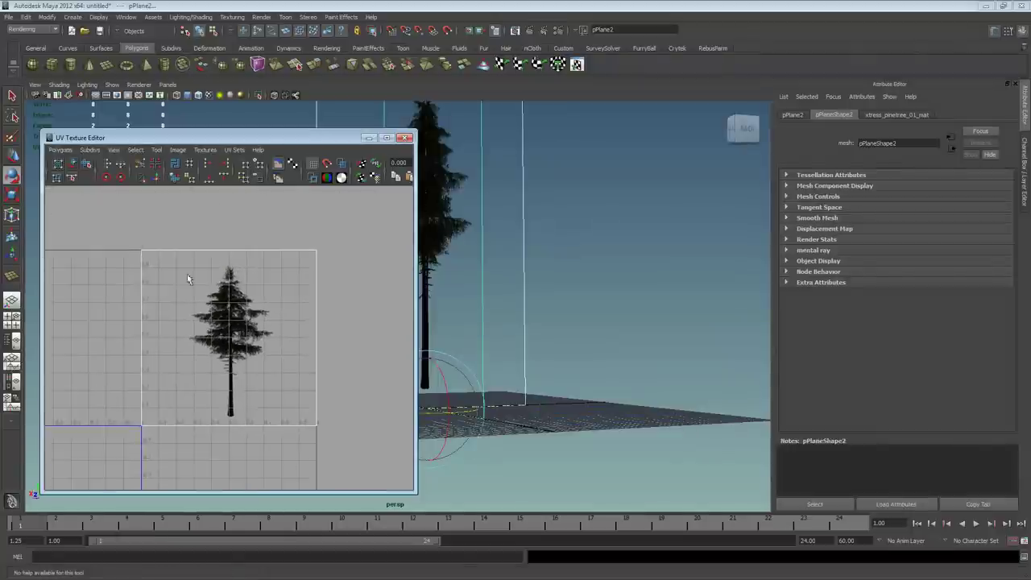
Step: Select all four plane UVs and squeeze the shell narrower and shorter around the pine image
right_click(223, 278)
left_click(265, 278)
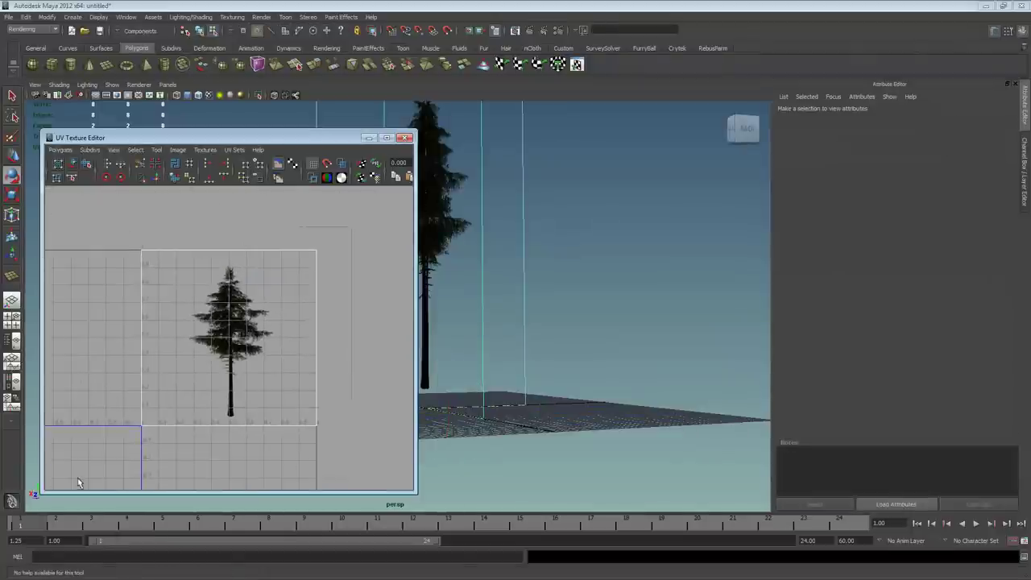
left_click_drag(79, 483, 327, 242)
key("w")
left_click_drag(289, 340, 271, 339)
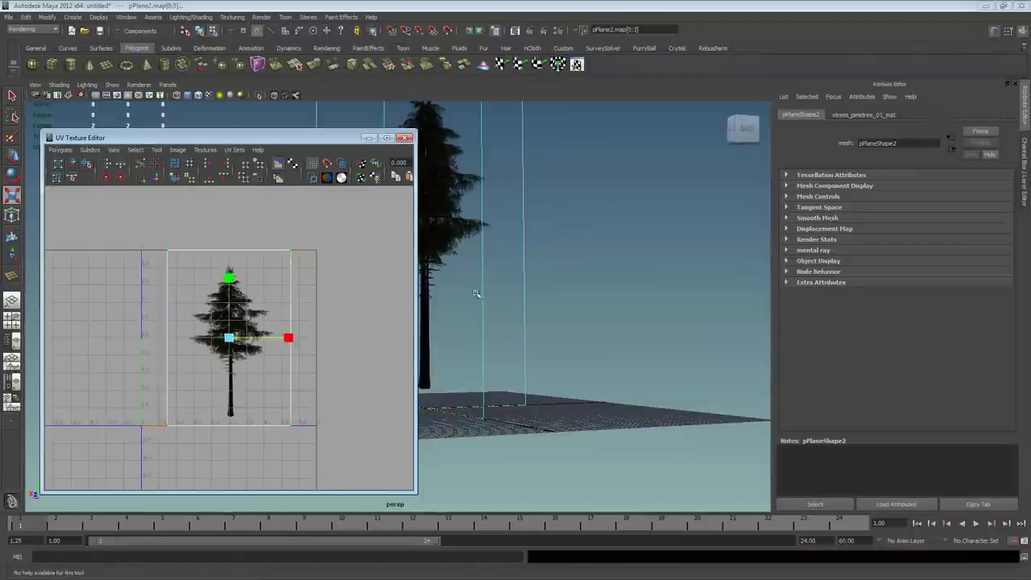
mouse_move(476, 292)
left_mouse_down("alt")
mouse_move(506, 261)
mouse_move(557, 322)
mouse_move(642, 307)
left_mouse_up("alt")
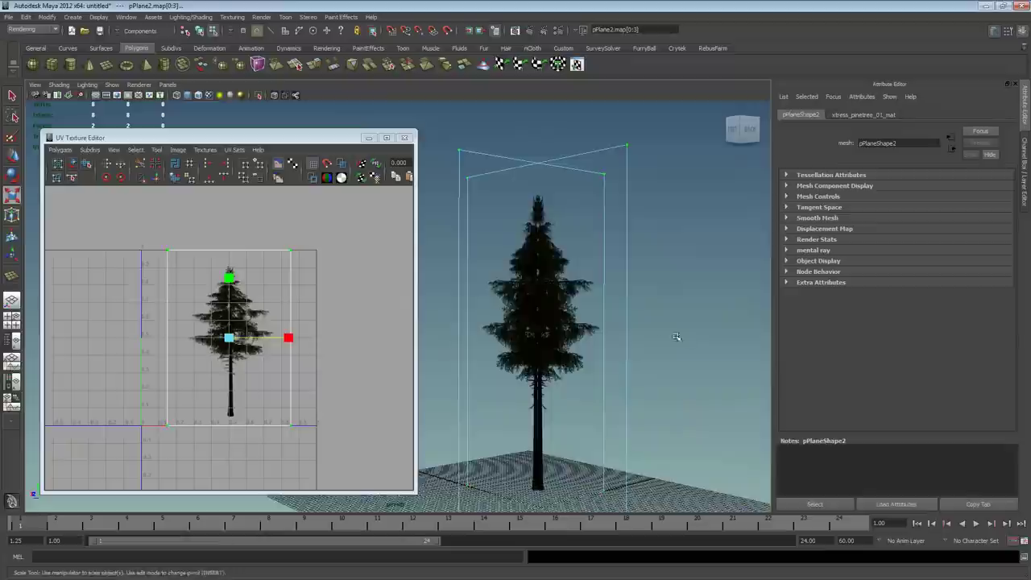
middle_click_drag(325, 285, 312, 286)
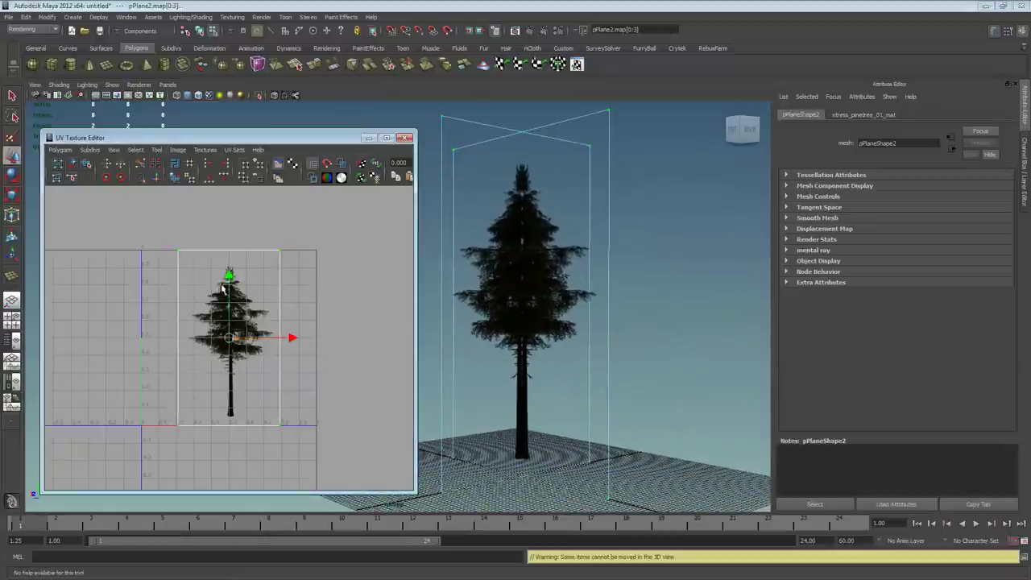
left_click_drag(229, 275, 230, 284)
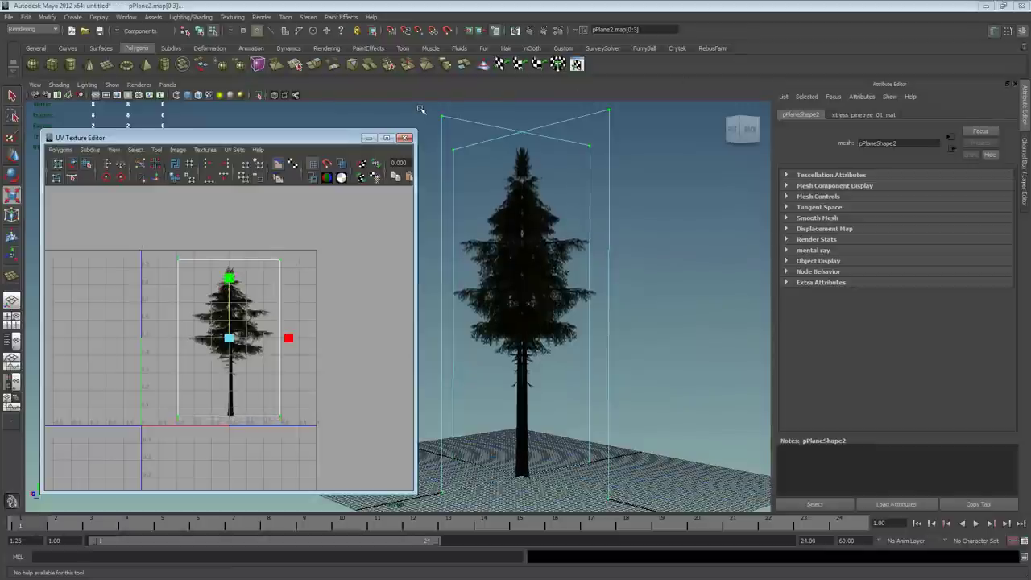
Step: Shift the shell's right-edge UVs slightly right and inspect the textured tree in the viewport
left_click(219, 260)
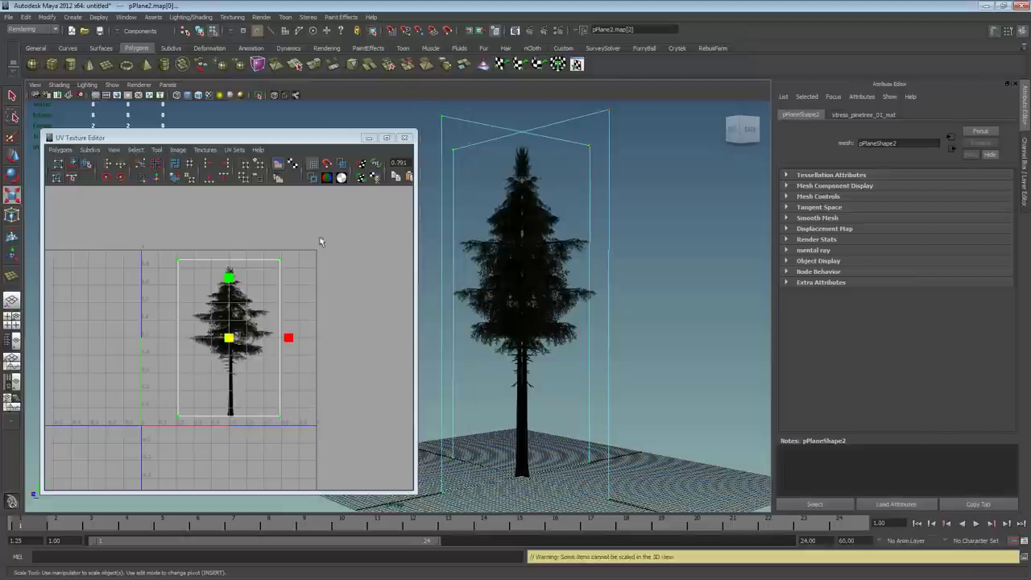
mouse_move(469, 111)
left_mouse_down()
mouse_move(434, 448)
mouse_move(590, 307)
left_mouse_up()
left_click_drag(632, 108, 597, 123)
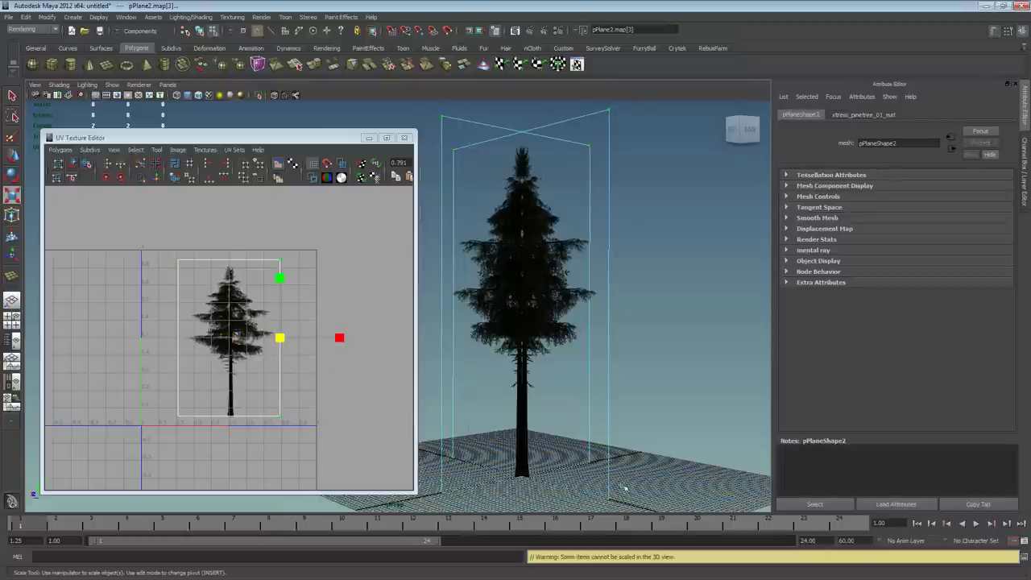
mouse_move(526, 372)
right_mouse_down("alt")
mouse_move(567, 351)
mouse_move(548, 238)
right_mouse_up("alt")
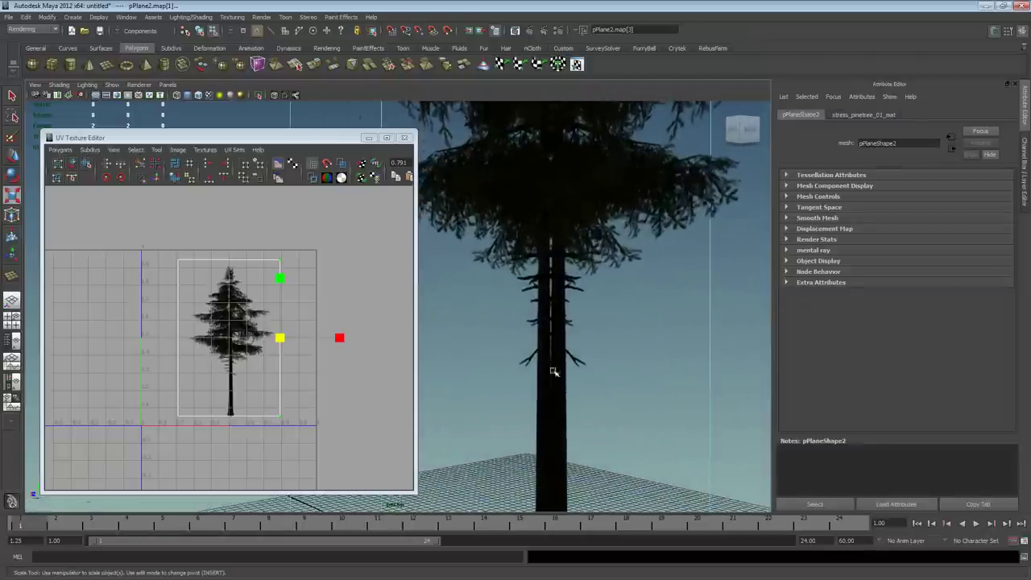
key("w")
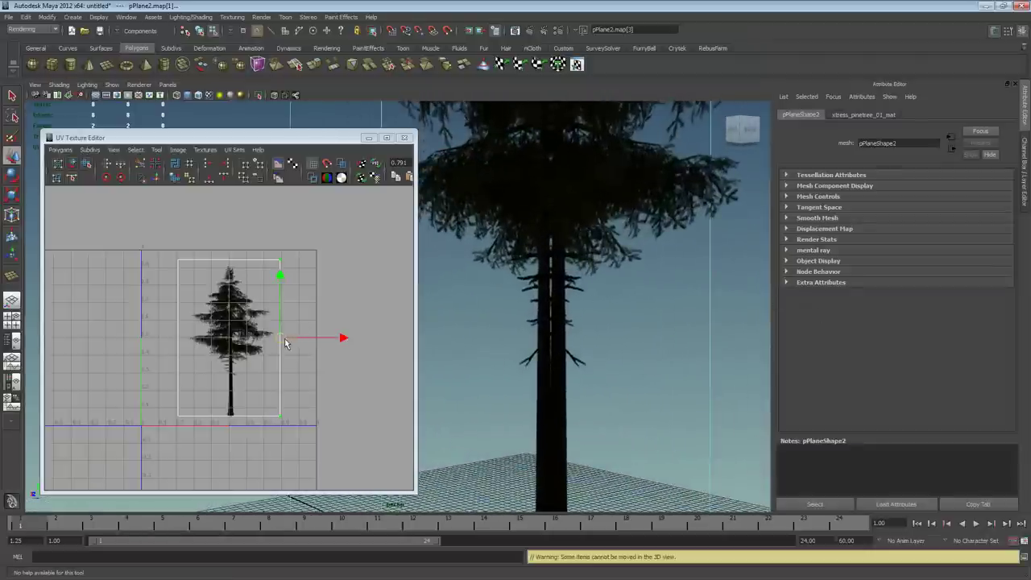
left_click_drag(306, 339, 307, 342)
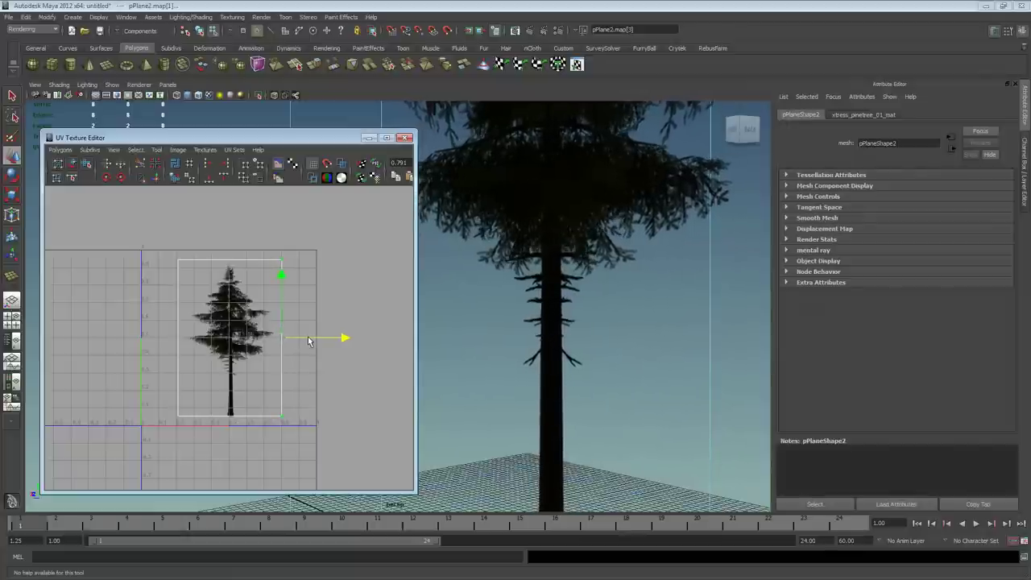
left_click_drag(307, 342, 309, 342)
scroll(559, 327, "up", 3)
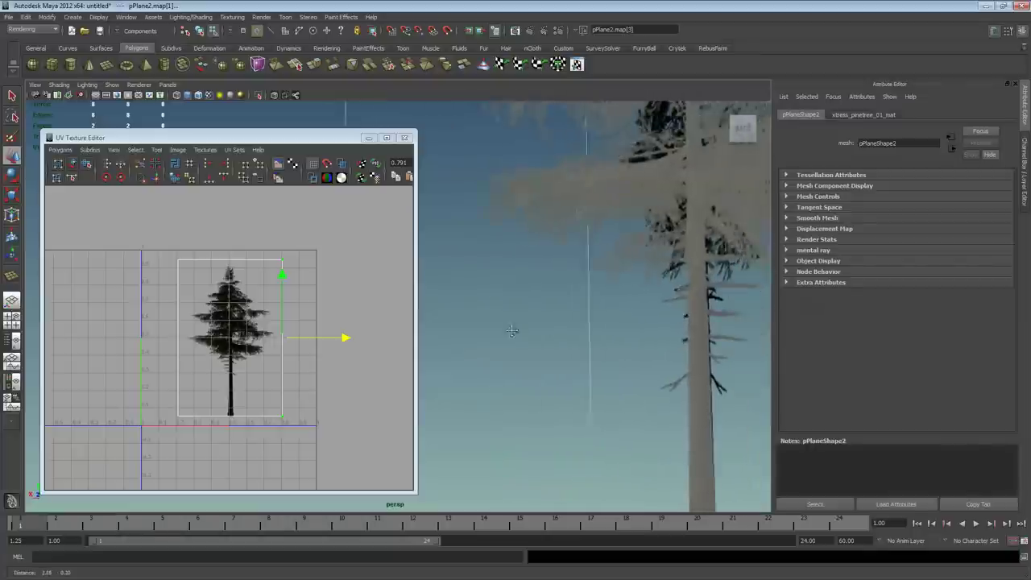
middle_click_drag(559, 327, 527, 328, "alt")
left_click_drag(527, 328, 597, 309, "alt")
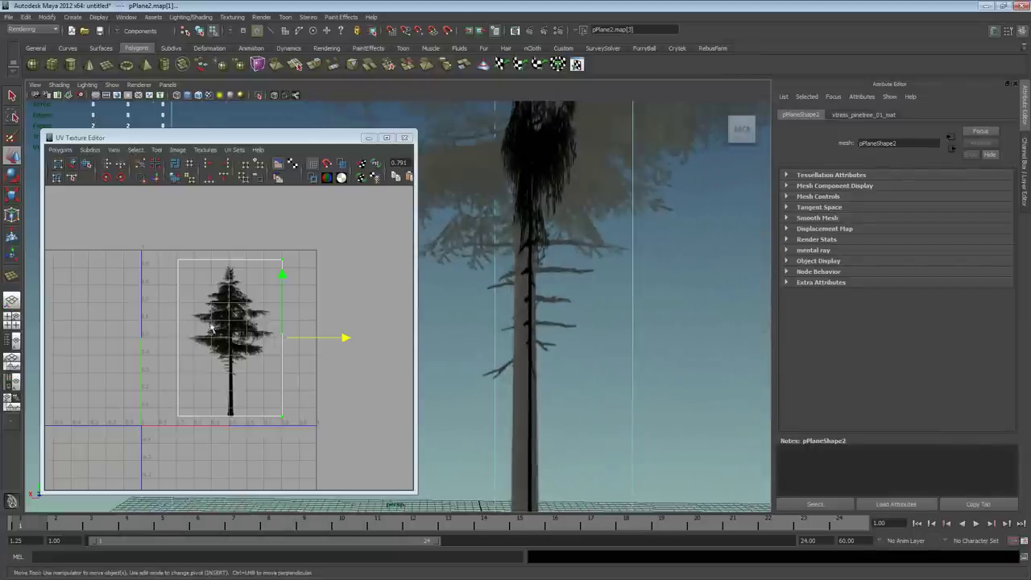
left_click(343, 339)
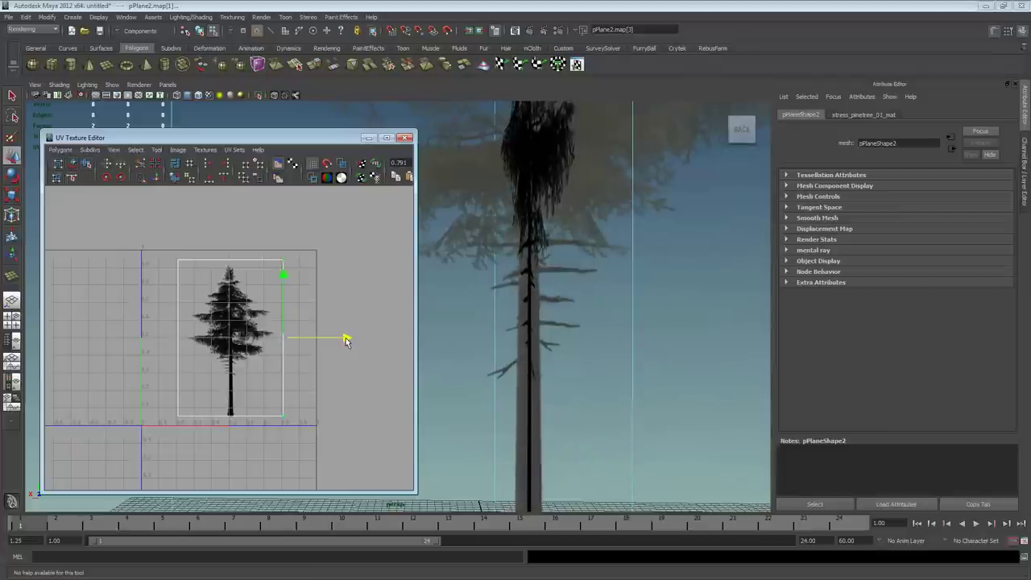
mouse_move(429, 331)
right_mouse_down("alt")
mouse_move(627, 318)
mouse_move(555, 285)
mouse_move(518, 317)
mouse_move(562, 277)
right_mouse_up("alt")
mouse_move(563, 277)
left_mouse_down("alt")
mouse_move(617, 306)
mouse_move(628, 302)
mouse_move(567, 316)
left_mouse_up("alt")
left_click(405, 138)
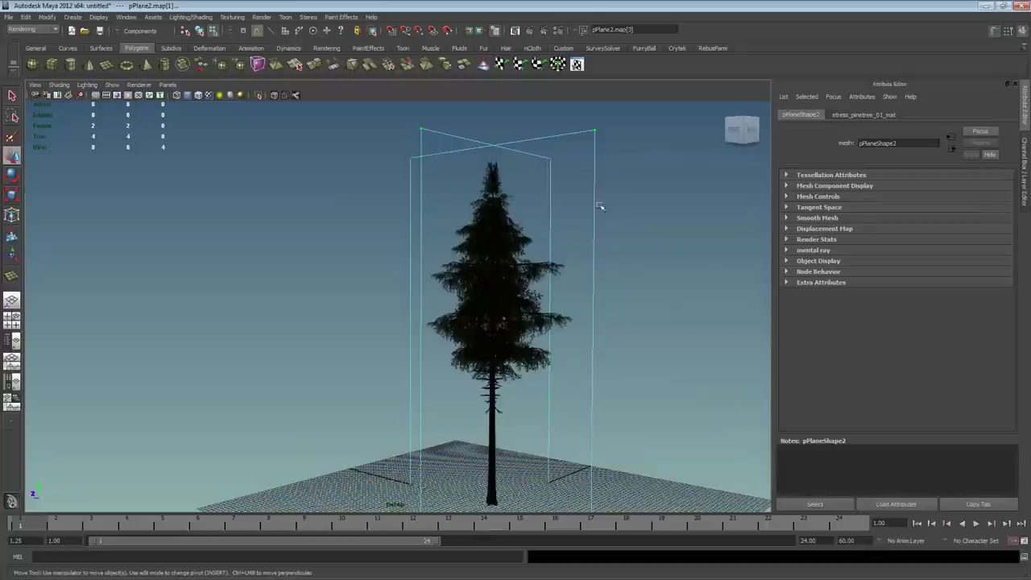
left_click(669, 260)
mouse_move(498, 309)
right_mouse_down("alt")
mouse_move(188, 292)
mouse_move(345, 290)
mouse_move(112, 300)
right_mouse_up("alt")
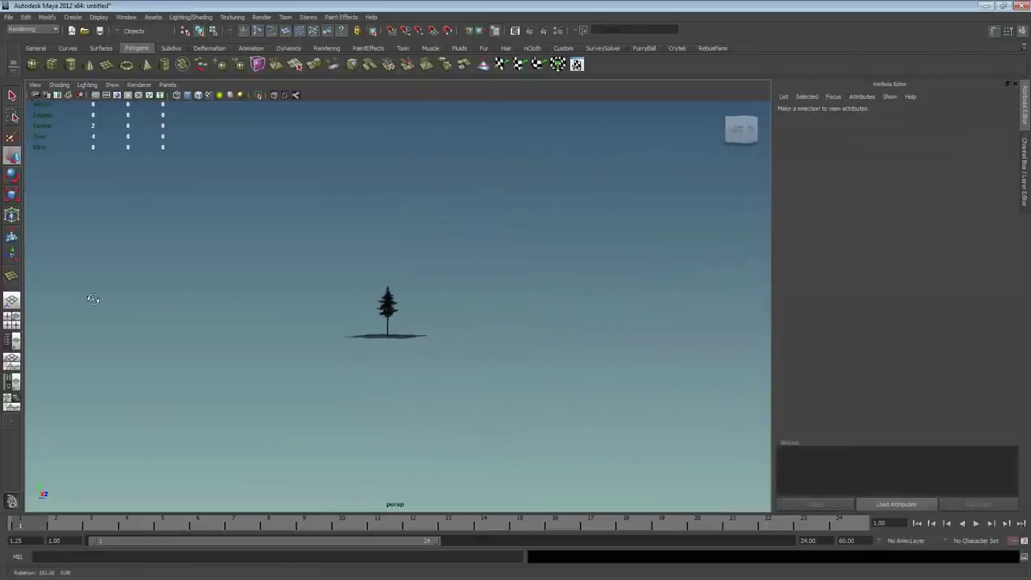
left_click_drag(109, 299, 198, 303, "alt")
key("f")
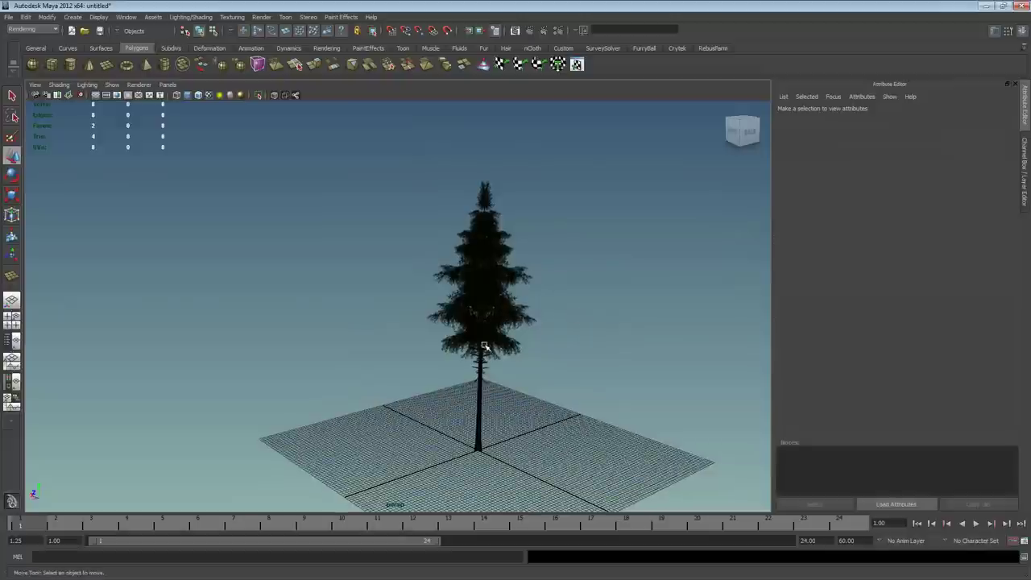
mouse_move(485, 346)
left_mouse_down("alt")
mouse_move(432, 277)
mouse_move(548, 288)
mouse_move(438, 281)
mouse_move(682, 279)
mouse_move(716, 268)
mouse_move(396, 269)
mouse_move(598, 242)
mouse_move(529, 247)
mouse_move(613, 255)
left_mouse_up("alt")
key("F8")
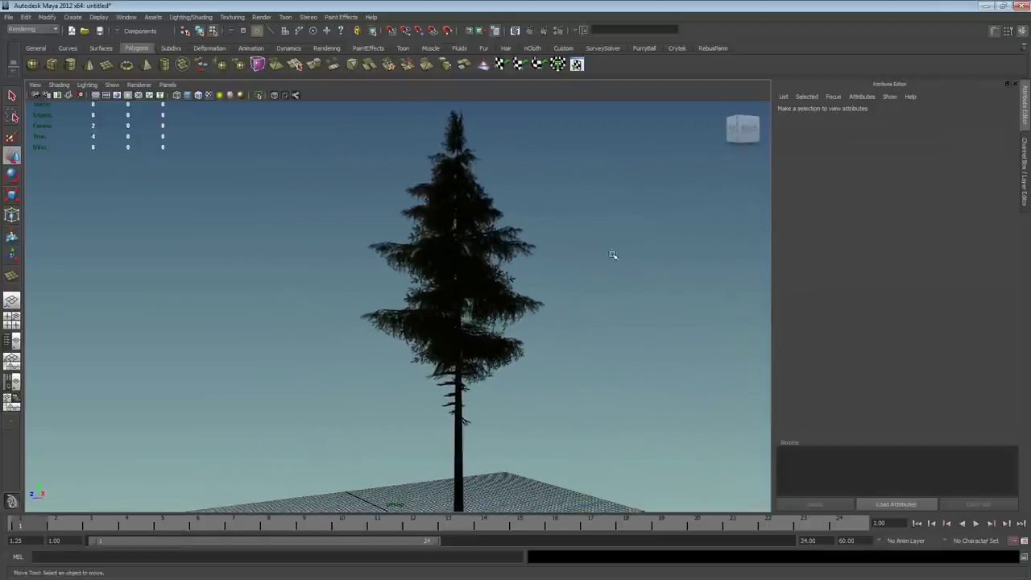
Step: Select the tree plane and scale it up uniformly
left_click(374, 276)
key("r")
right_click_drag(362, 285, 524, 302, "alt")
key("F8")
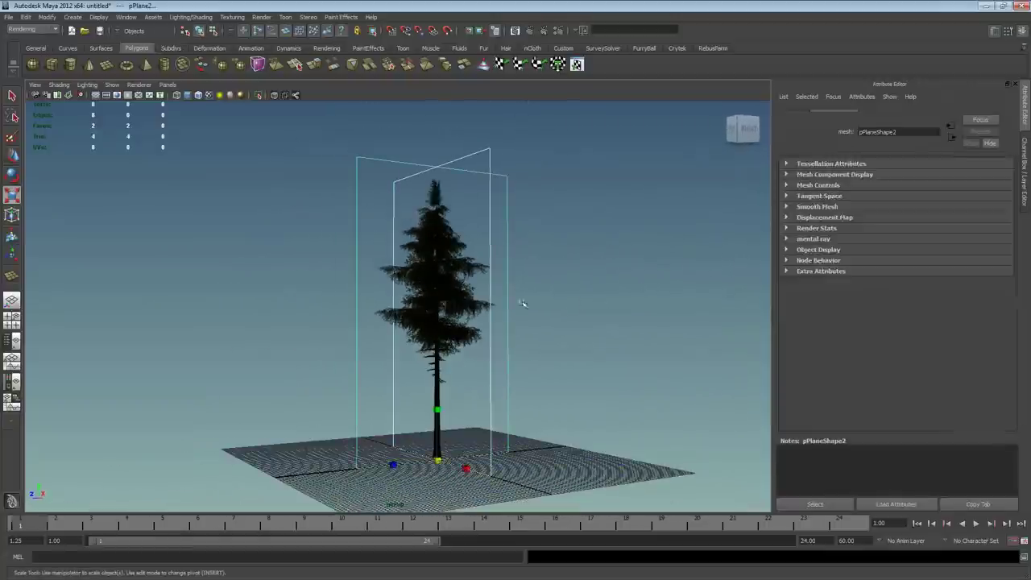
left_click_drag(525, 302, 234, 317, "alt")
right_click_drag(233, 316, 467, 311, "alt")
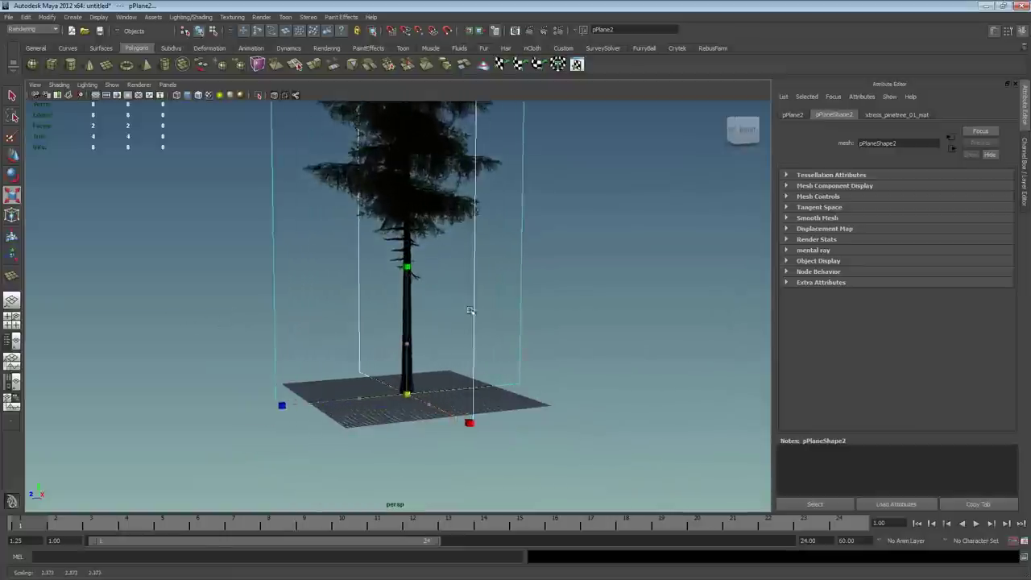
left_click_drag(467, 311, 394, 314, "alt")
mouse_move(394, 314)
right_mouse_down("alt")
mouse_move(96, 315)
mouse_move(265, 367)
right_mouse_up("alt")
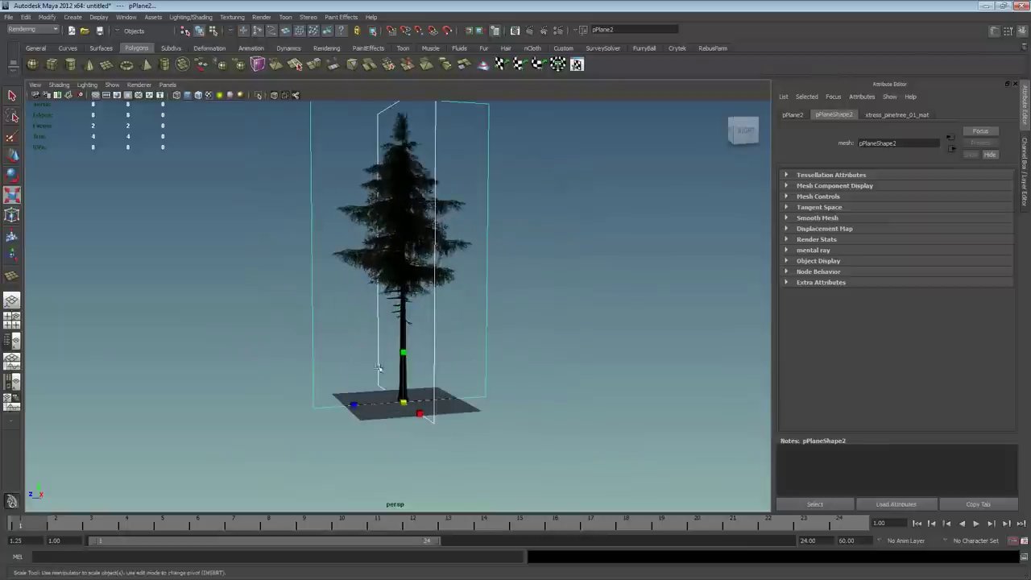
middle_click_drag(207, 373, 469, 365)
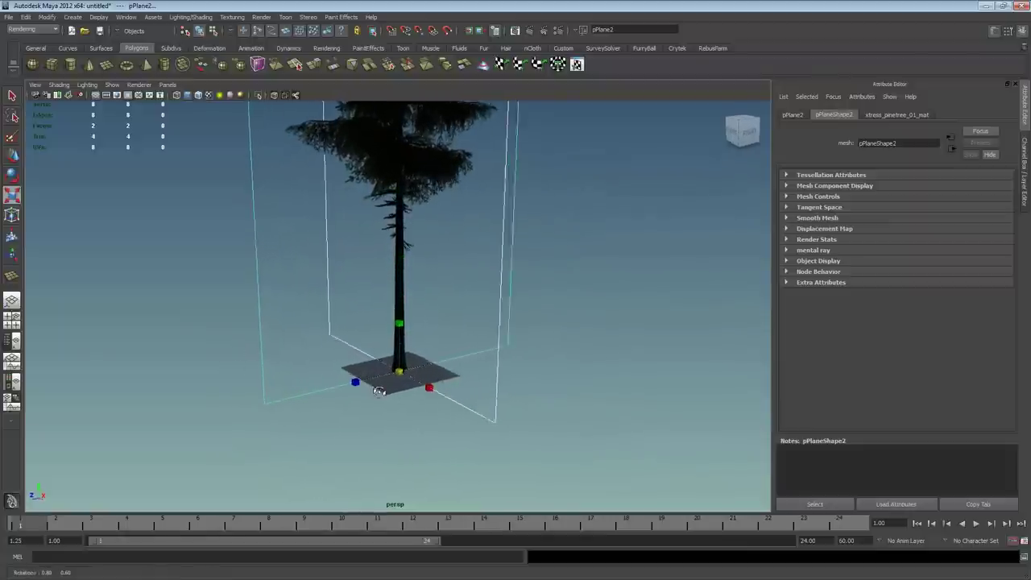
Step: Scale the tree plane up further from a side view, then deselect it and orbit to check
right_click_drag(443, 356, 448, 264, "alt")
left_click_drag(447, 265, 414, 311, "alt")
right_click_drag(414, 311, 805, 344, "alt")
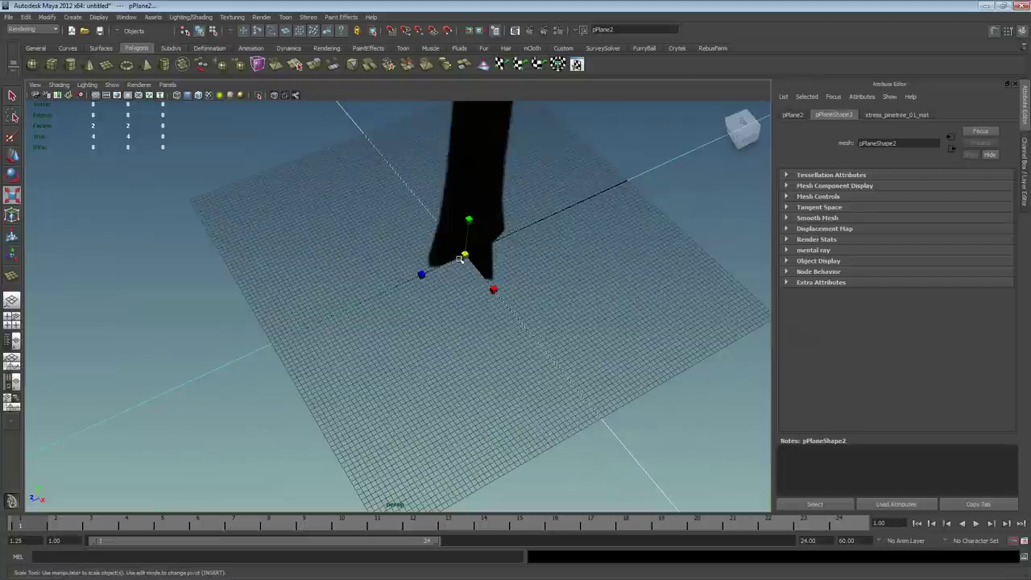
left_click_drag(547, 324, 553, 298, "alt")
right_click_drag(553, 299, 157, 272, "alt")
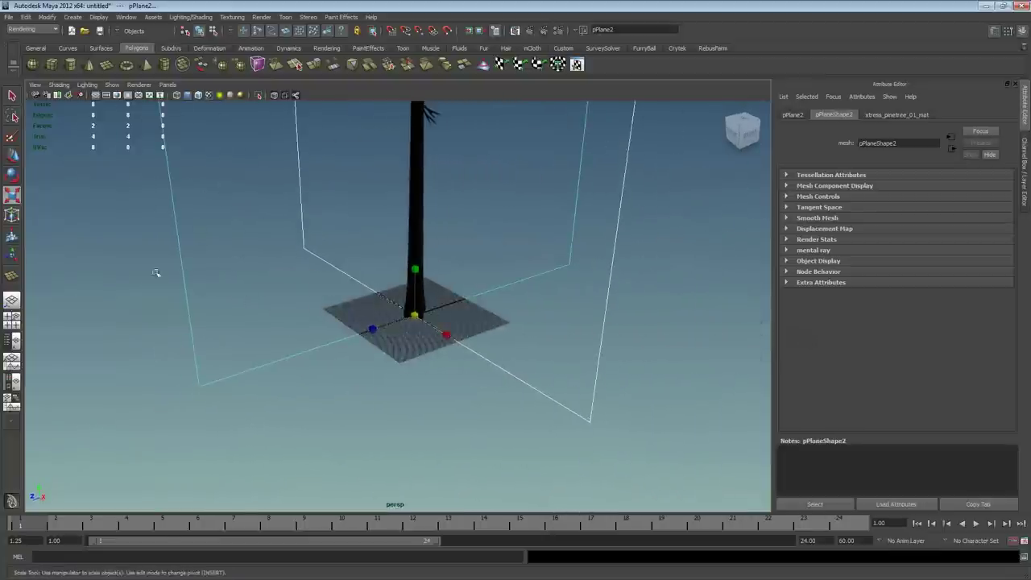
left_click_drag(156, 272, 387, 325, "alt")
right_click_drag(386, 325, 161, 299, "alt")
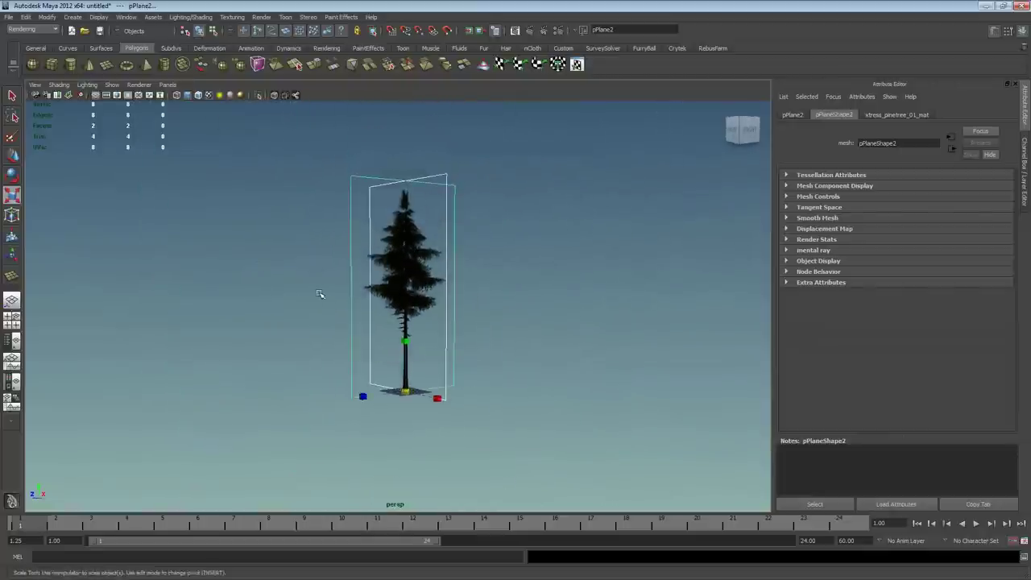
middle_click_drag(322, 295, 384, 257)
left_click(520, 275)
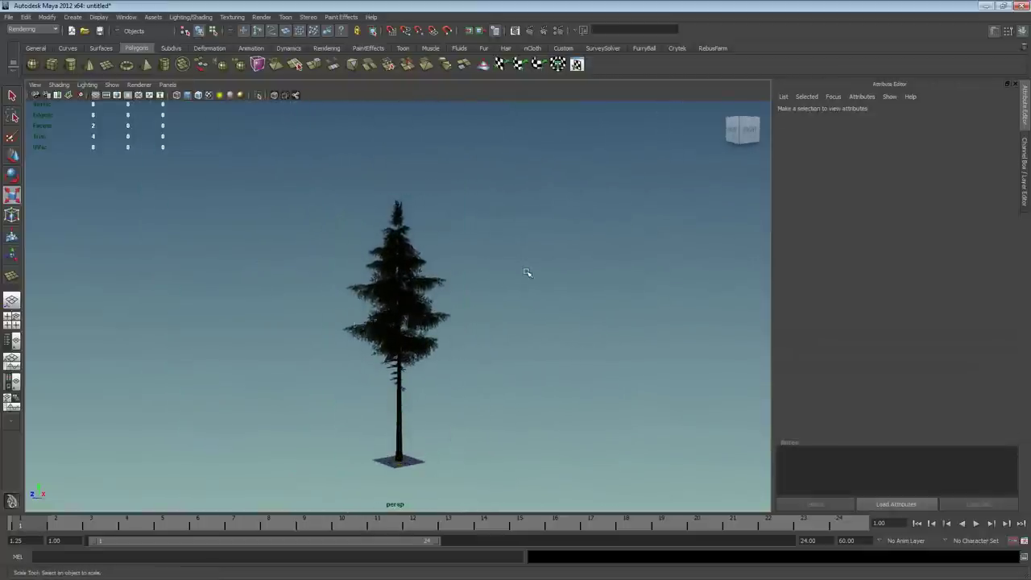
left_click_drag(527, 274, 494, 286, "alt")
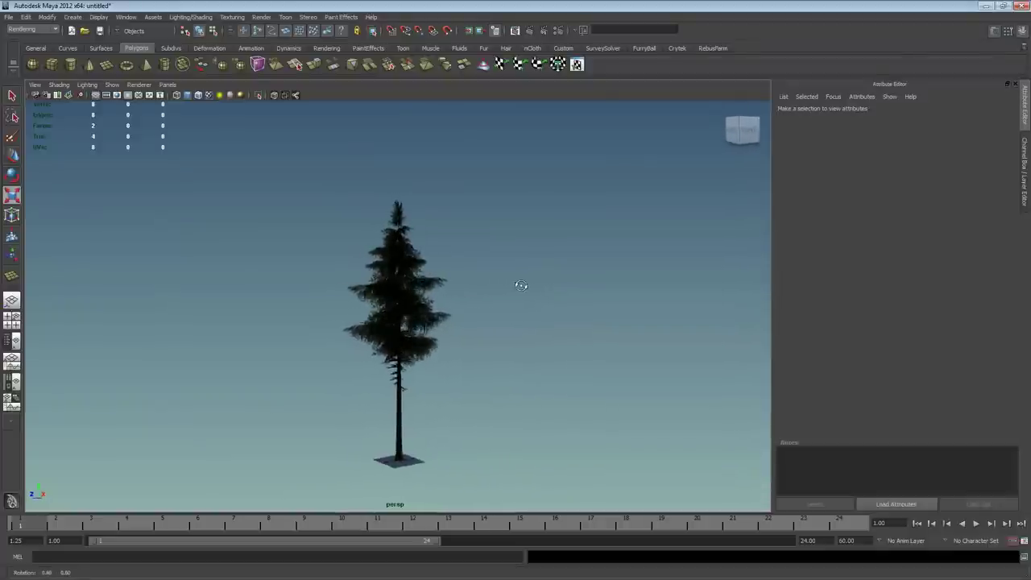
left_click_drag(495, 285, 548, 288, "alt")
mouse_move(548, 287)
right_mouse_down("alt")
mouse_move(414, 264)
mouse_move(529, 242)
right_mouse_up("alt")
Step: In the plane's UV editor, move the top corner UV, then undo the bad move
left_click(433, 242)
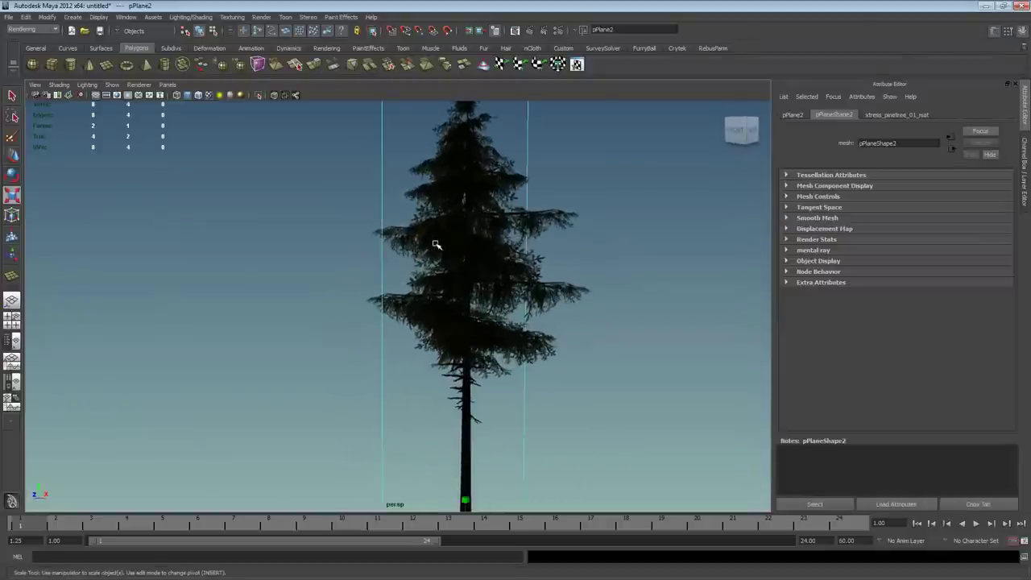
right_click_drag(433, 249, 373, 232)
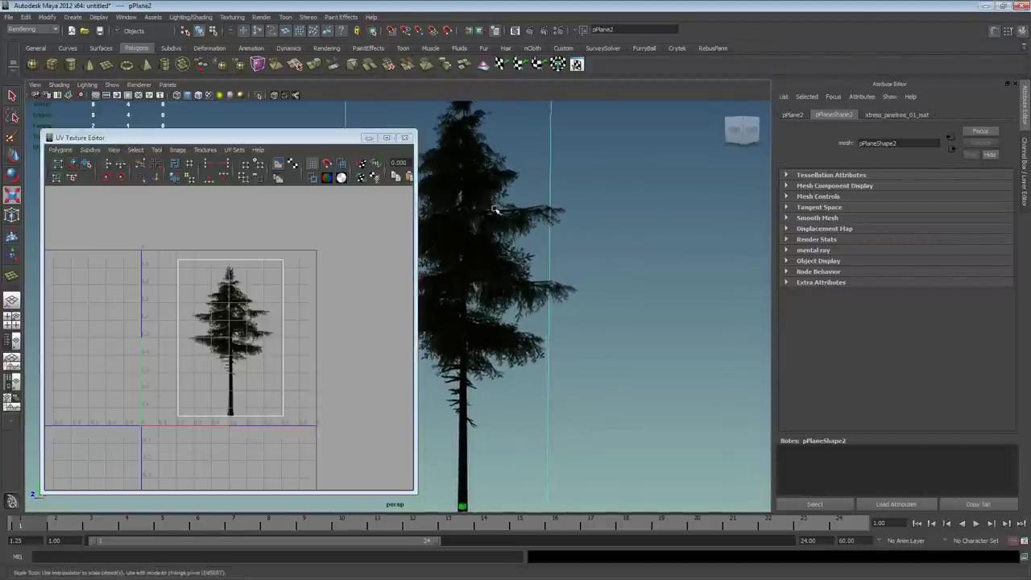
mouse_move(495, 212)
left_mouse_down("alt")
mouse_move(450, 337)
mouse_move(492, 337)
left_mouse_up("alt")
right_click_drag(253, 258, 253, 230)
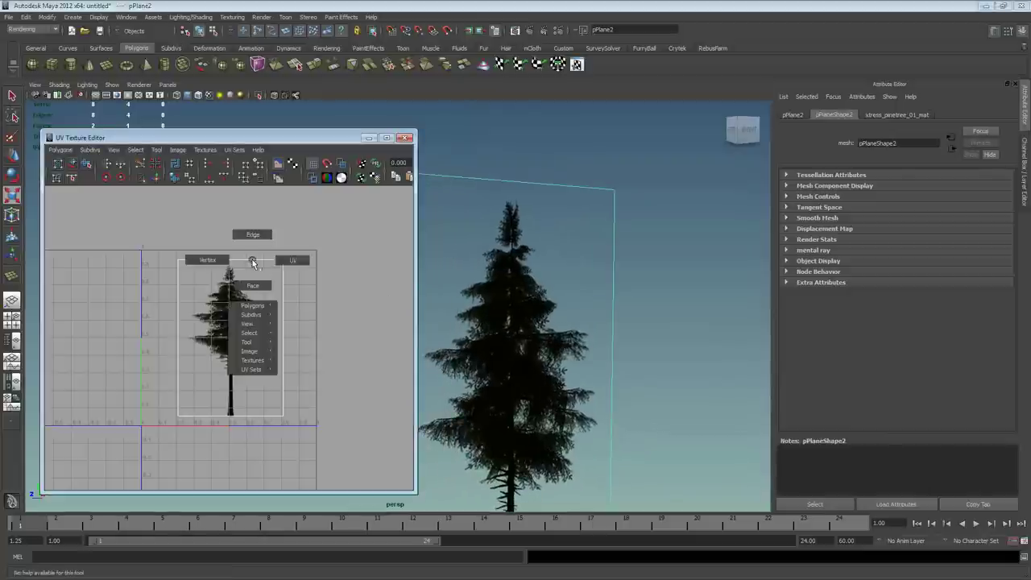
left_click(283, 260)
key("w")
middle_click_drag(280, 300, 318, 275)
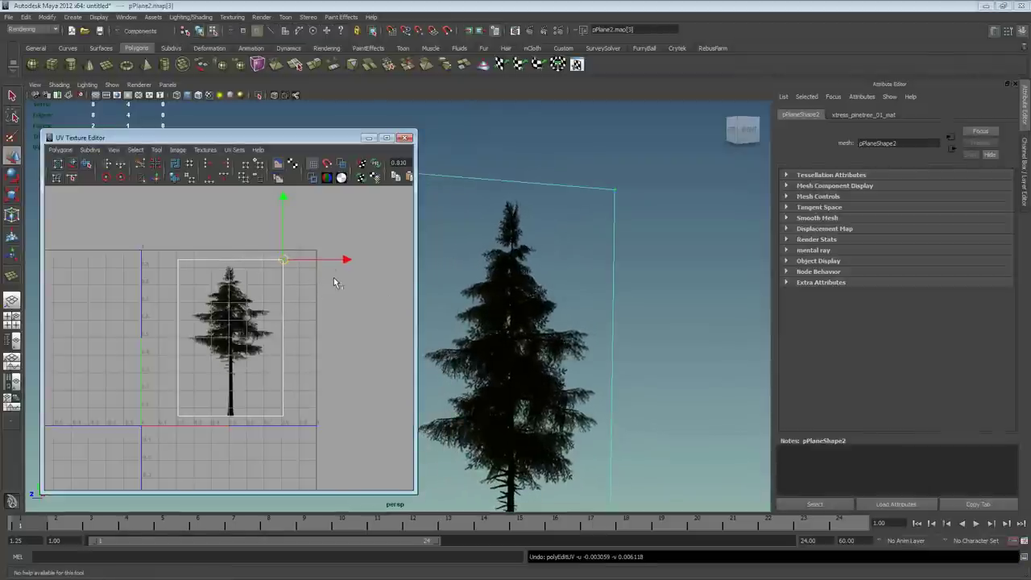
left_click_drag(345, 261, 369, 259)
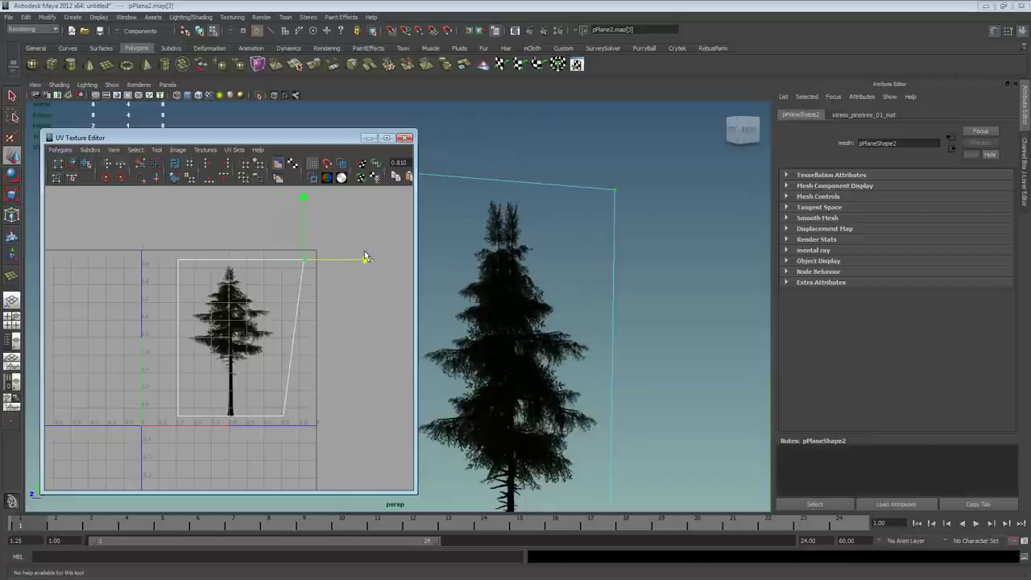
key("ctrl+z")
Step: Select the other top corner UV, then close the UV editing window
left_click(464, 365)
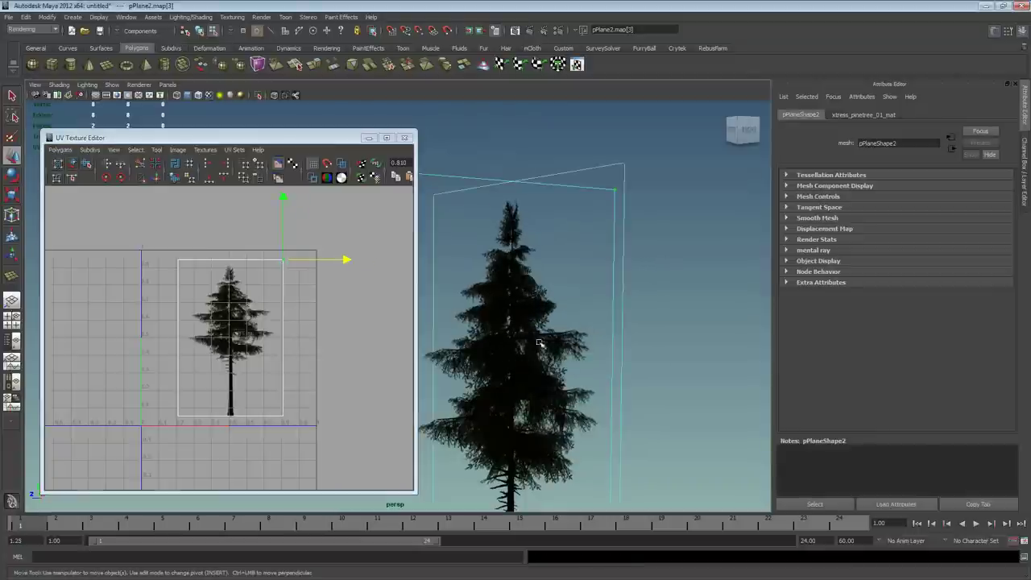
left_click_drag(249, 272, 342, 259)
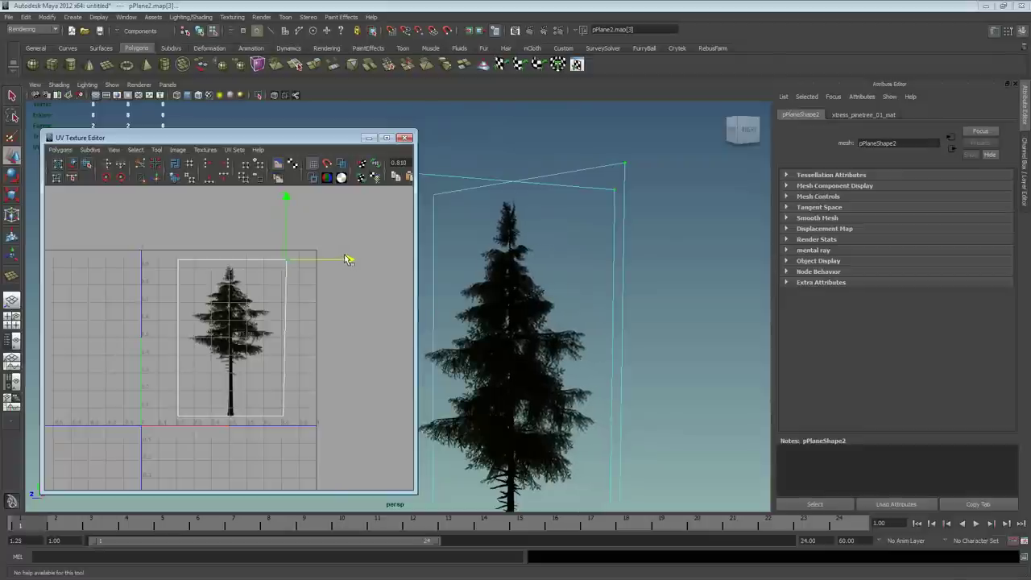
mouse_move(483, 257)
left_mouse_down("alt")
mouse_move(546, 238)
mouse_move(379, 170)
left_mouse_up("alt")
left_click(406, 141)
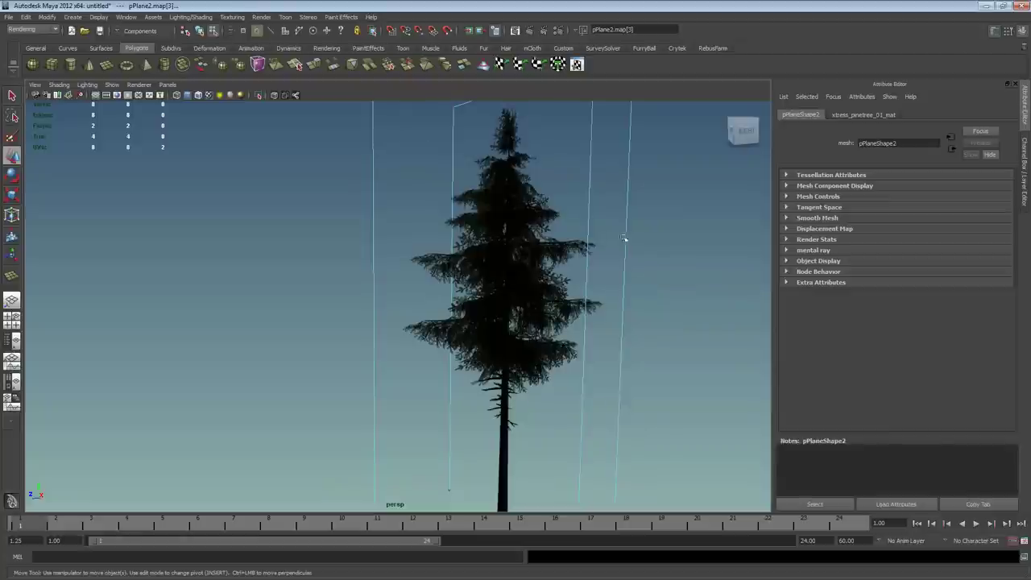
left_click(626, 239)
Step: Toggle textured display on and off, leaving the crossed planes in plain grey shading
right_click_drag(636, 240, 490, 230, "alt")
key("5")
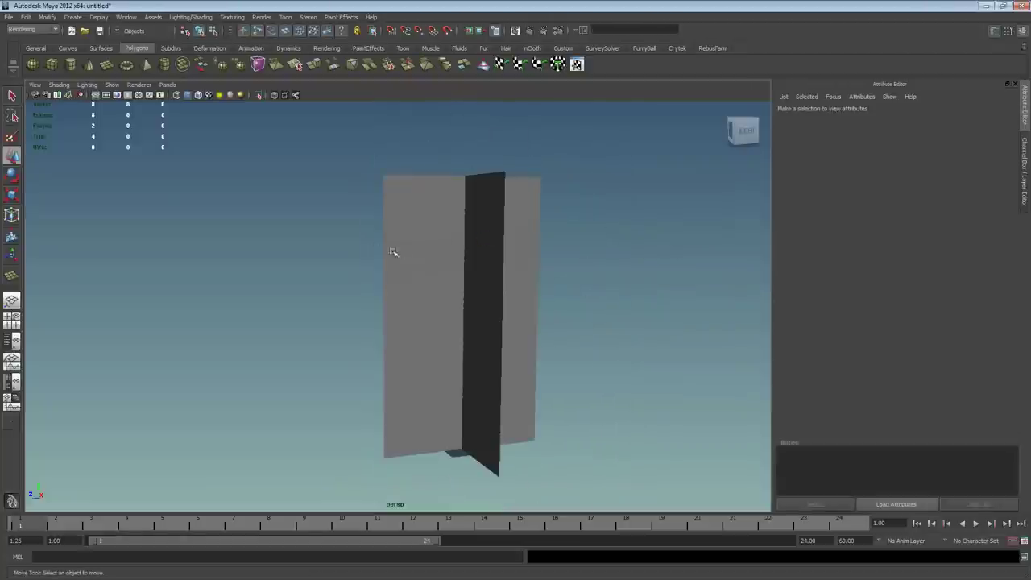
left_click_drag(393, 252, 456, 237, "alt")
left_click(456, 237)
left_click_drag(398, 269, 439, 280, "alt")
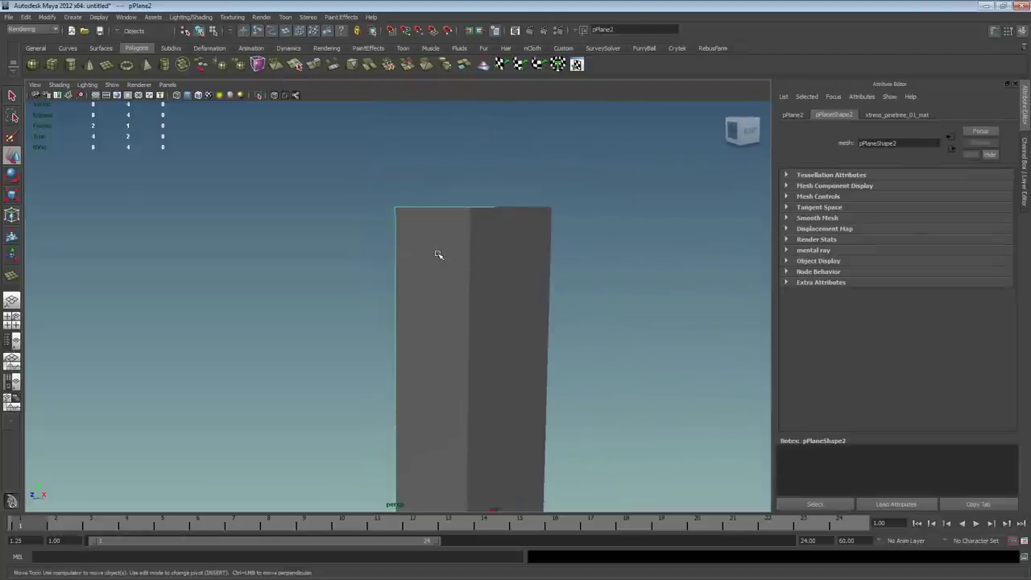
left_click_drag(460, 261, 376, 185, "alt")
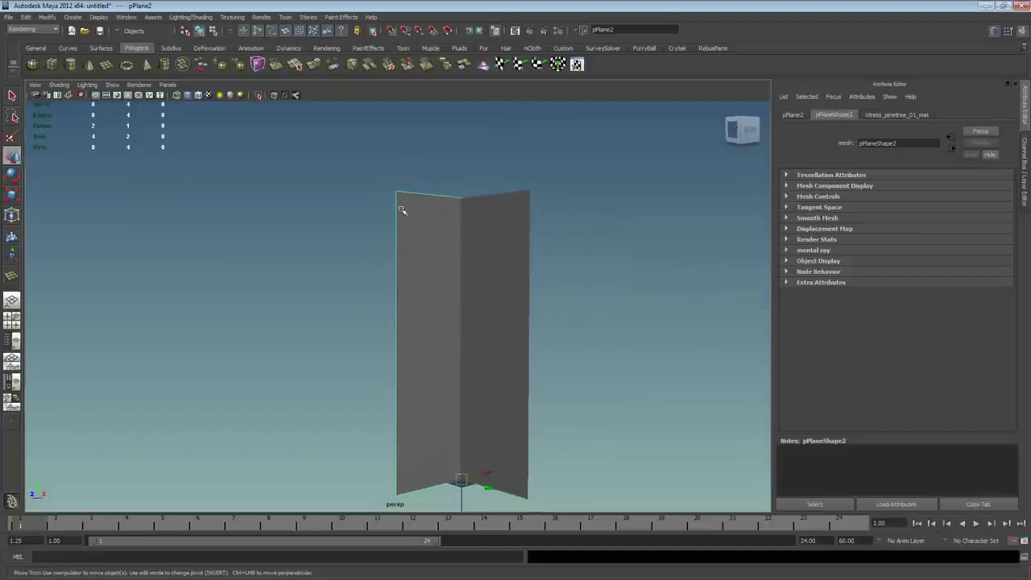
left_click_drag(466, 238, 468, 269, "alt")
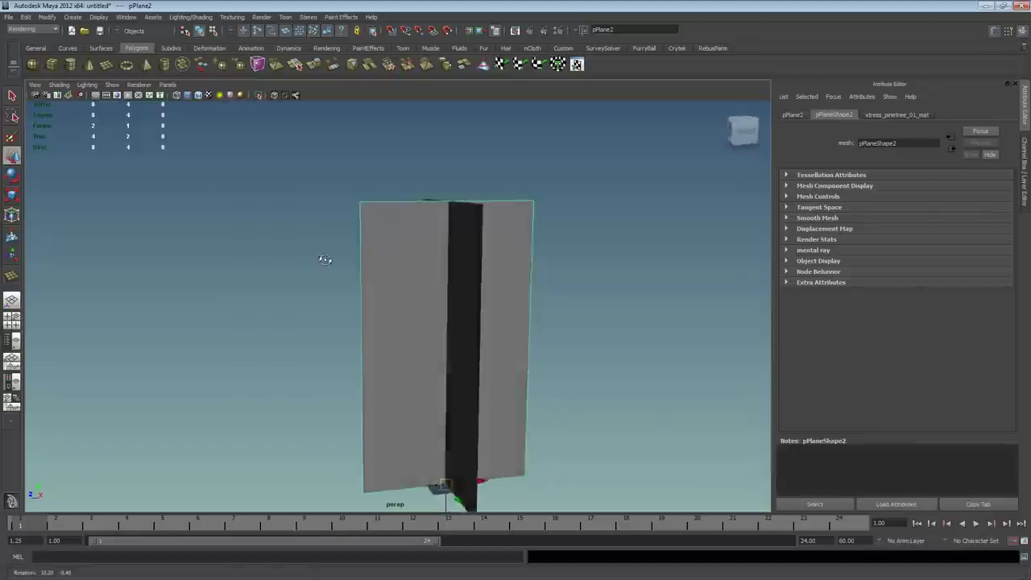
mouse_move(360, 207)
left_mouse_down("alt")
mouse_move(449, 240)
mouse_move(471, 218)
left_mouse_up("alt")
key("6")
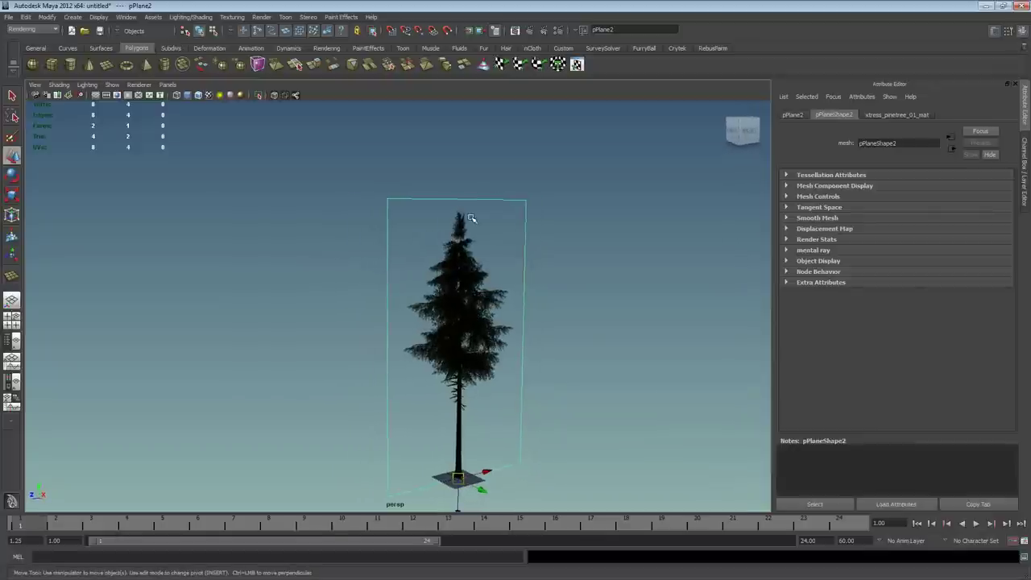
key("5")
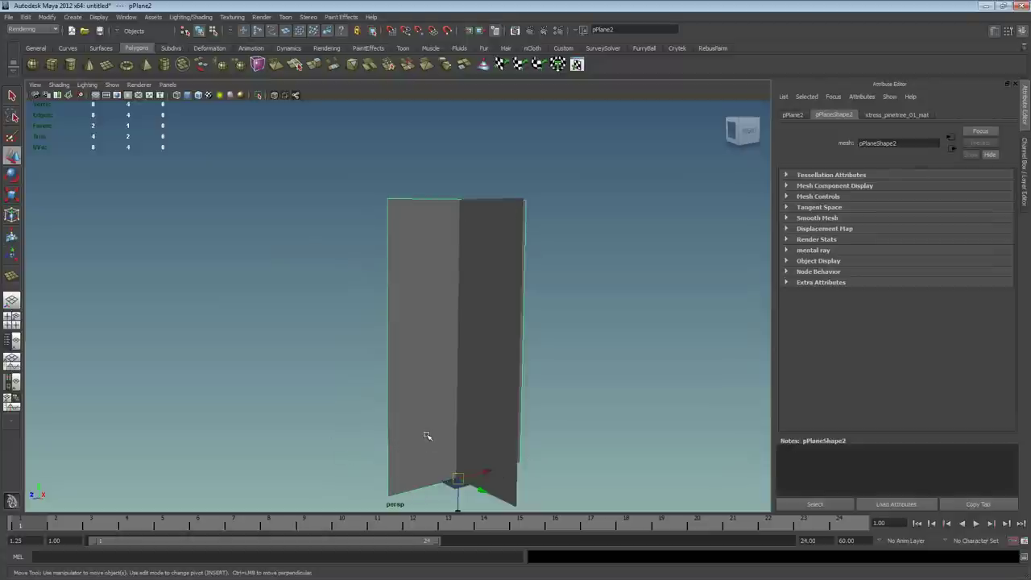
left_click_drag(418, 328, 424, 341, "alt")
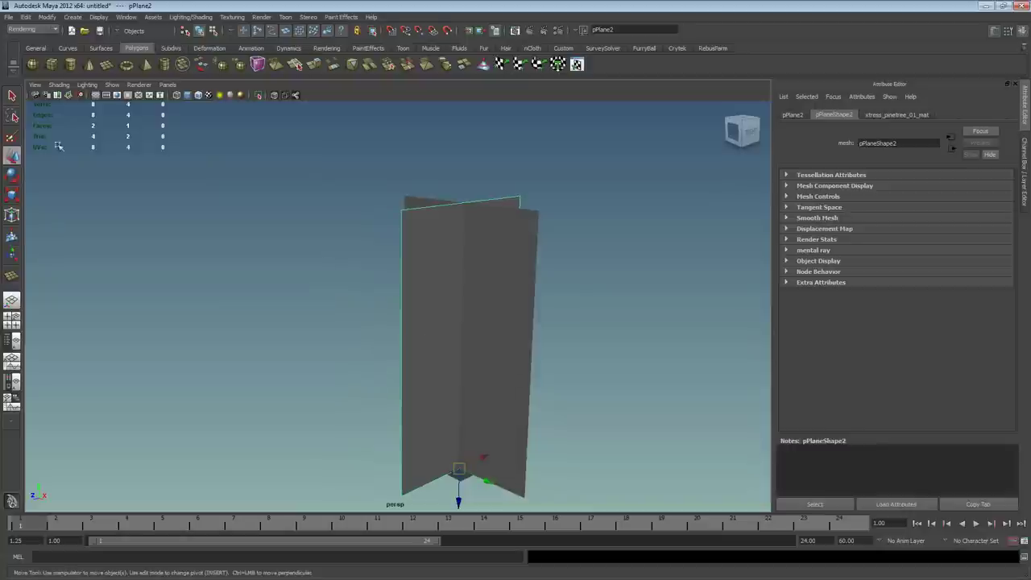
left_click(8, 17)
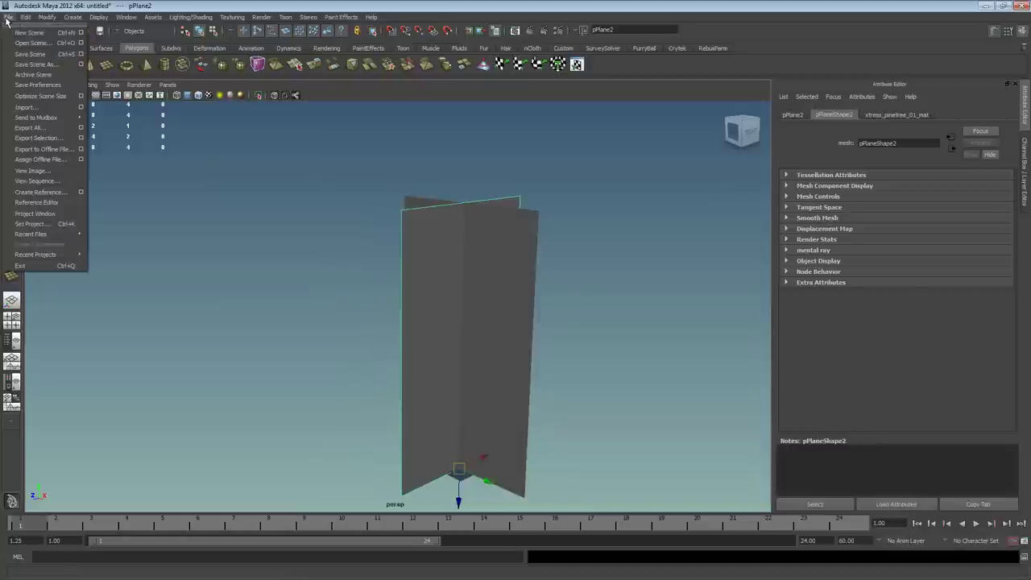
Step: Save the scene as xtrees_pinetree_green_01.mb in Game/nal_objects/natural/x_trees
left_click(34, 63)
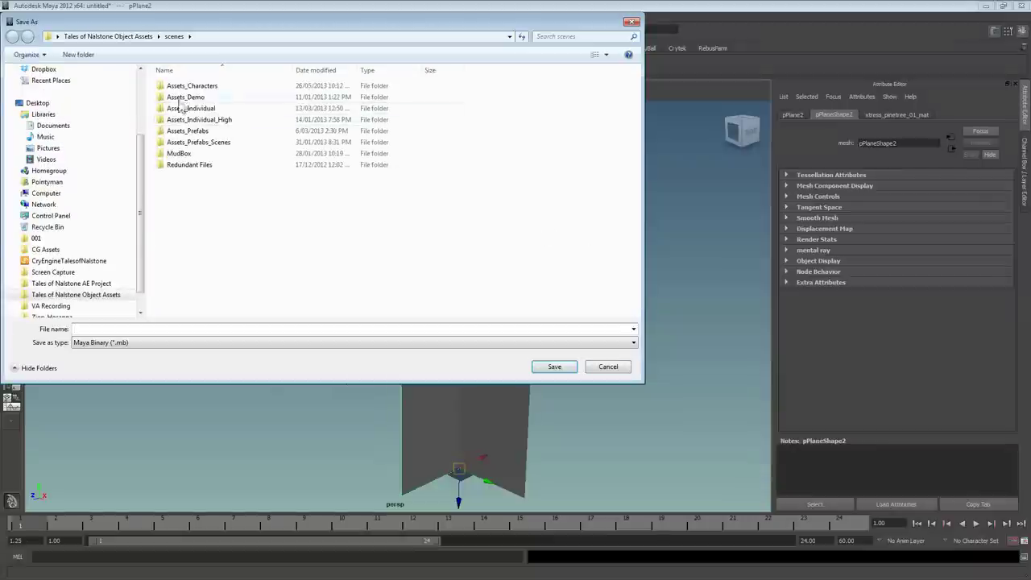
left_click(69, 261)
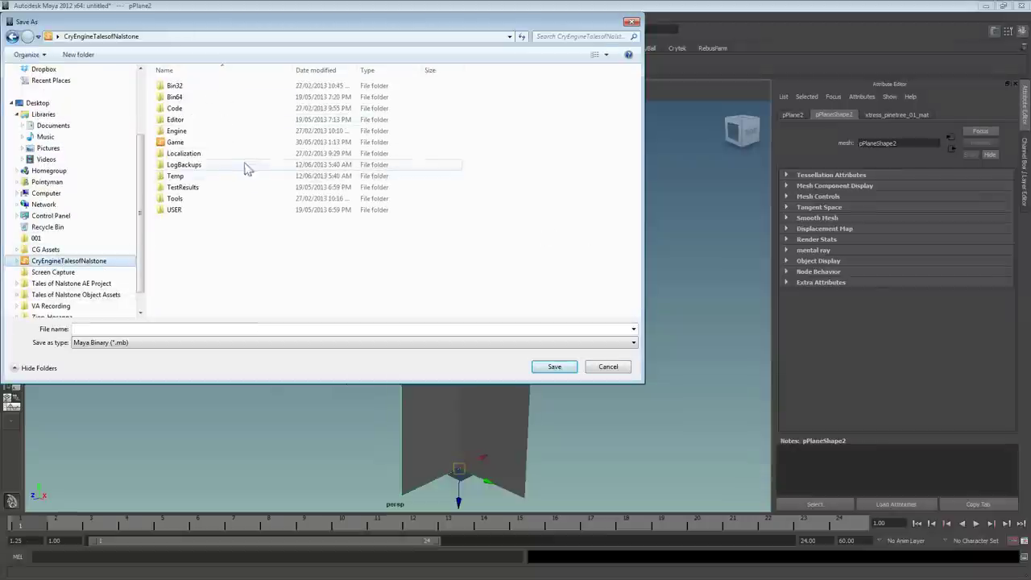
double_click(175, 144)
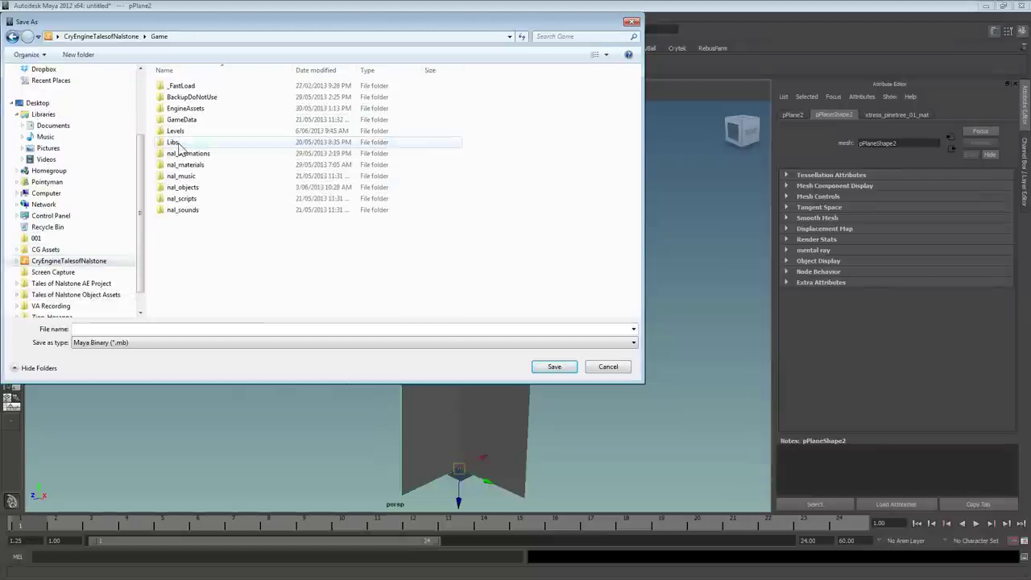
double_click(206, 189)
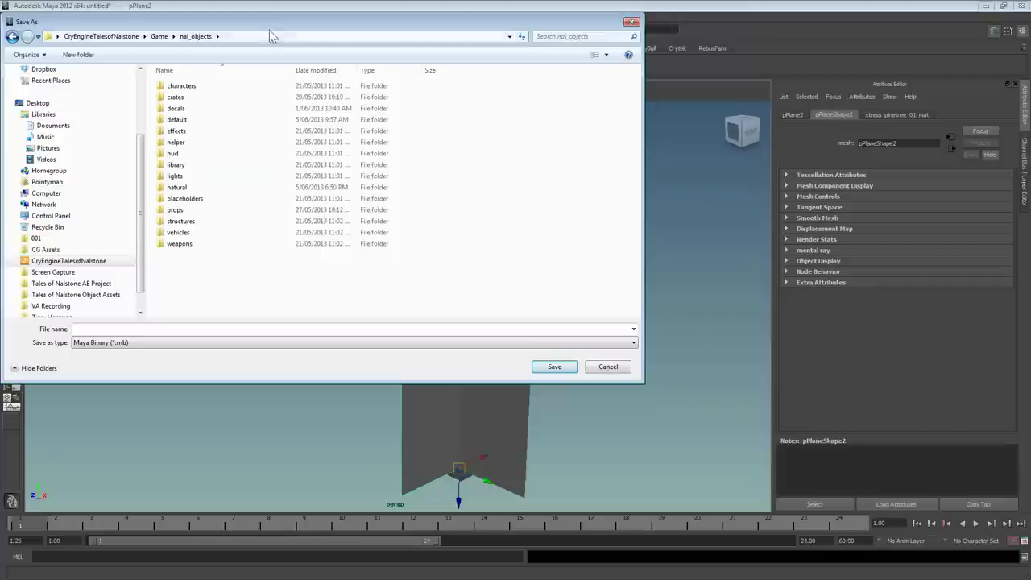
left_click_drag(287, 28, 384, 67)
double_click(274, 227)
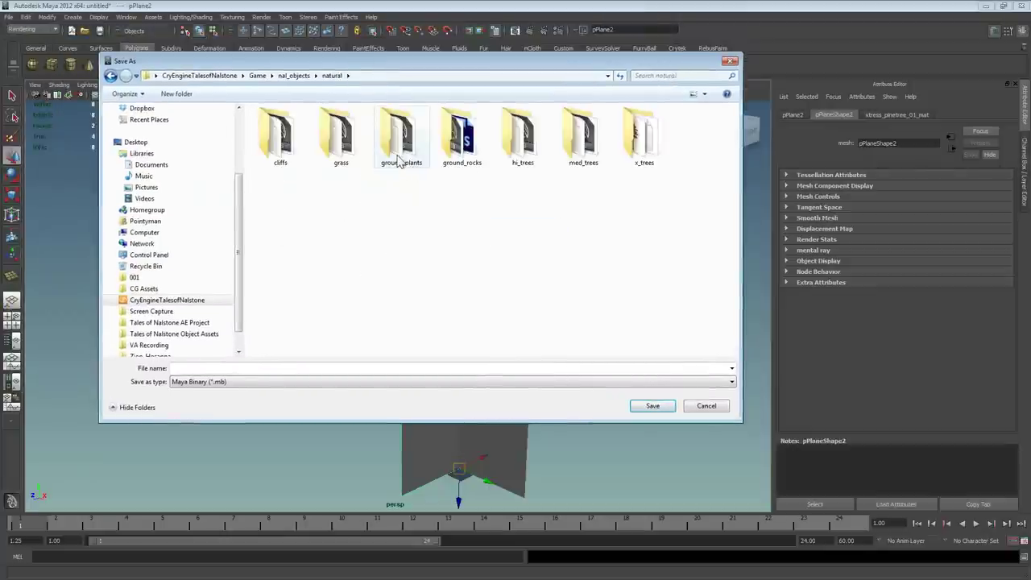
double_click(644, 139)
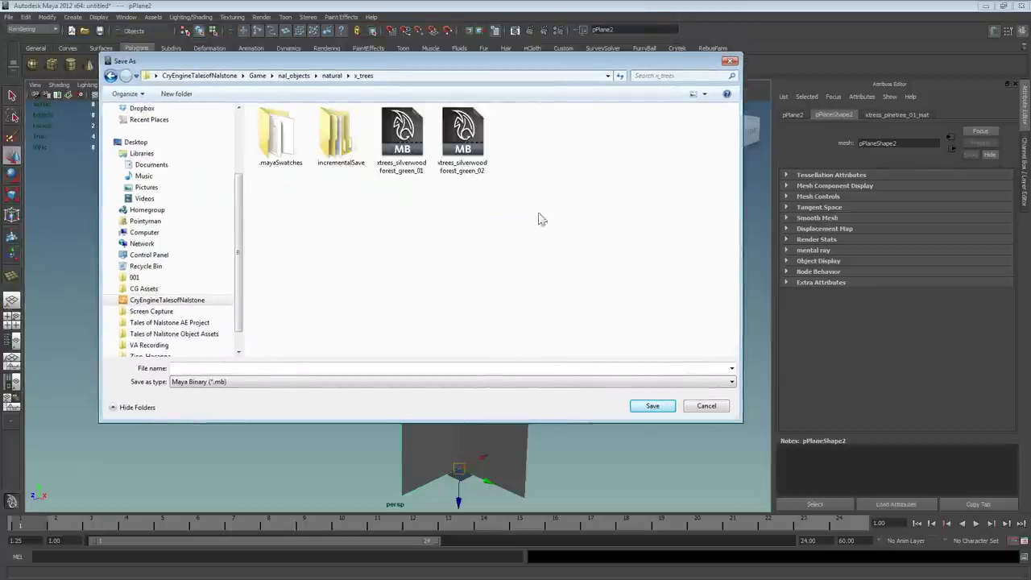
type("xtre")
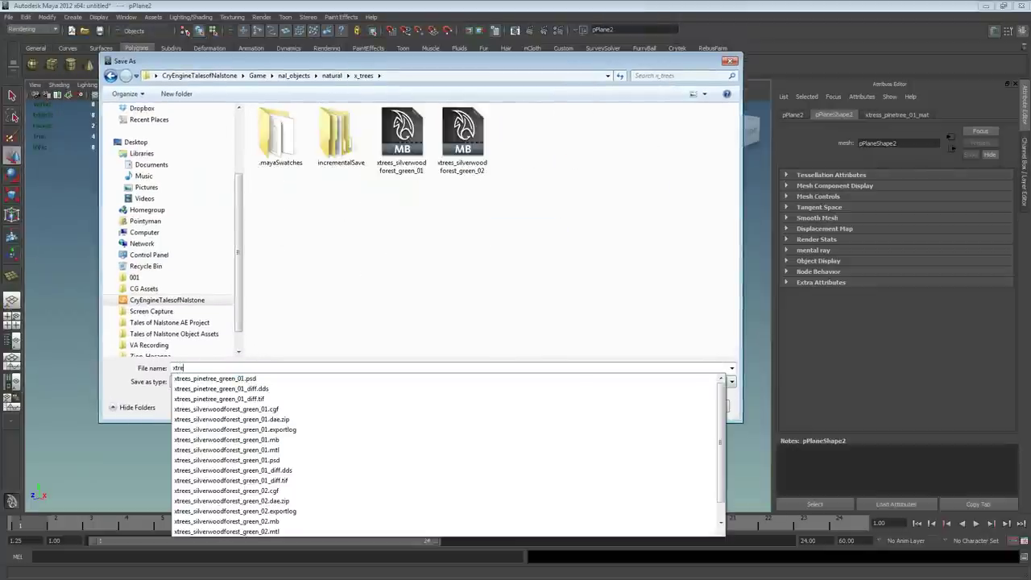
type("es")
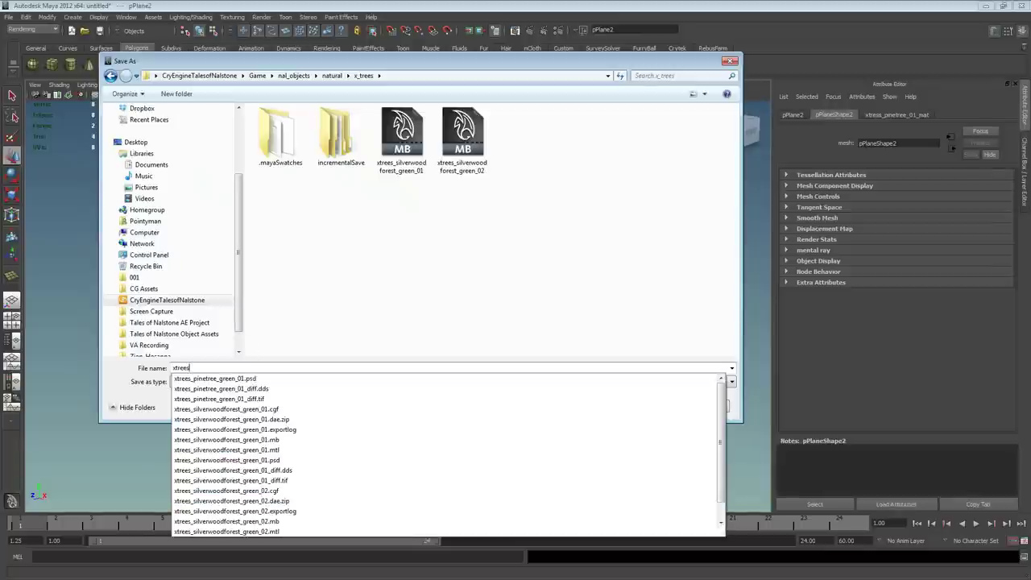
type("_p")
key("Down")
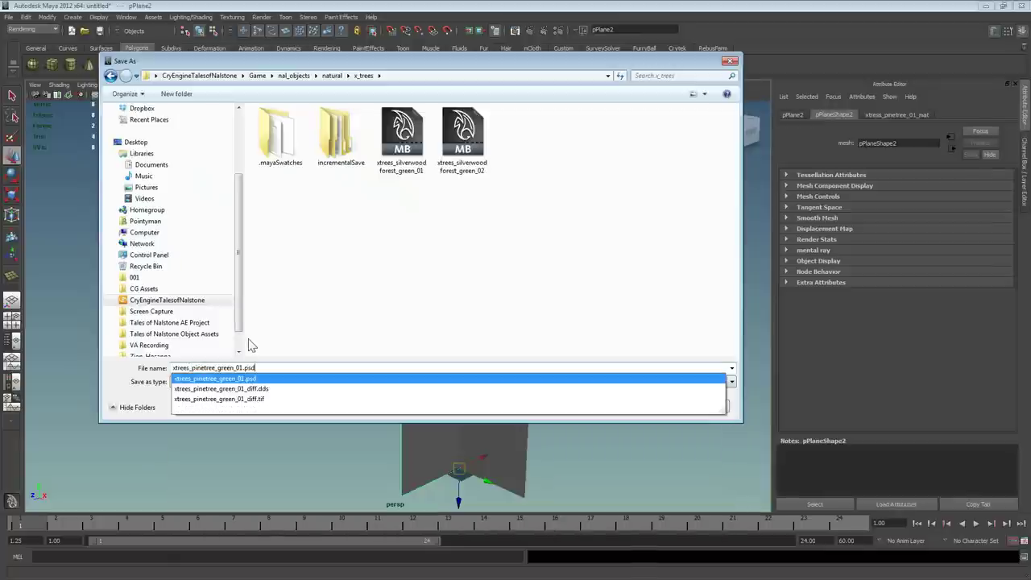
key("BackSpace")
key("BackSpace")
key("BackSpace")
key("Return")
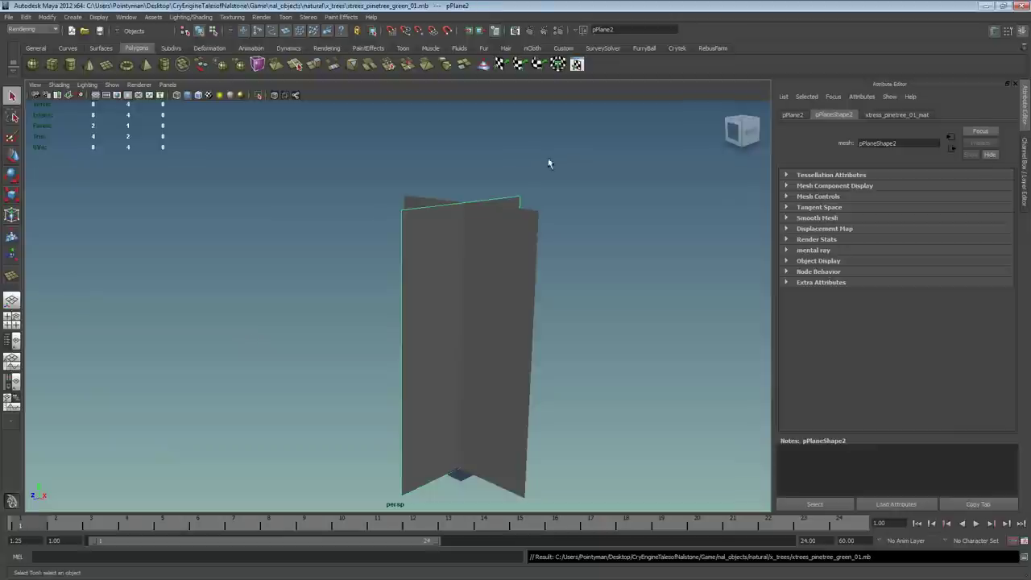
Step: Select both crossed planes, open Hypershade, and switch the viewport to textured display
left_click_drag(375, 182, 567, 231)
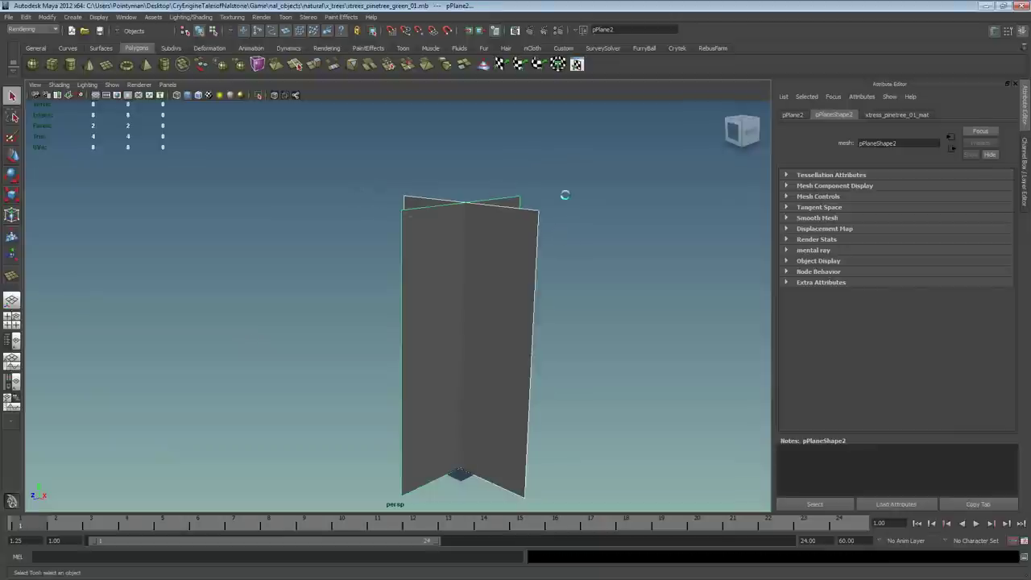
key("shift+t")
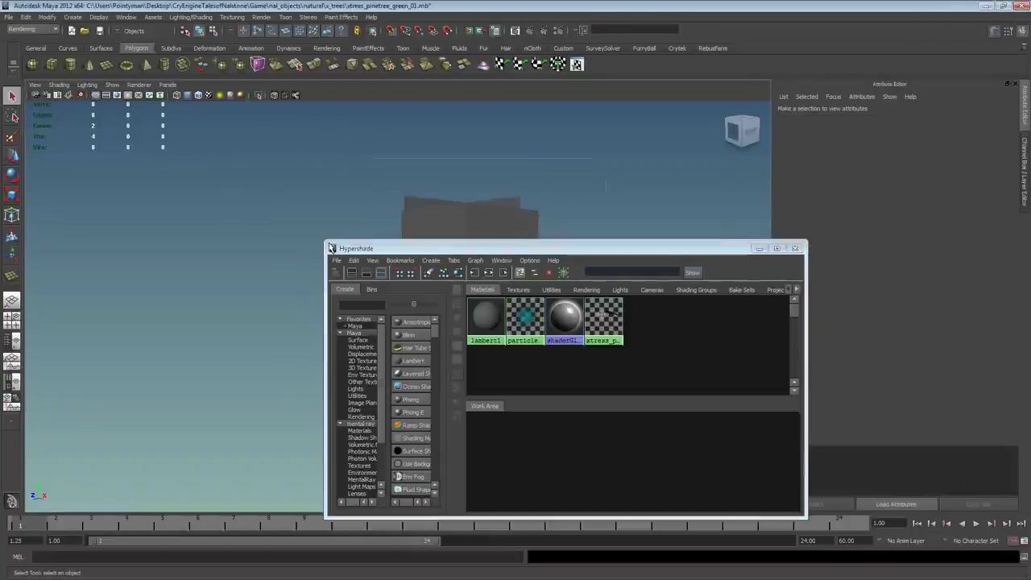
key("6")
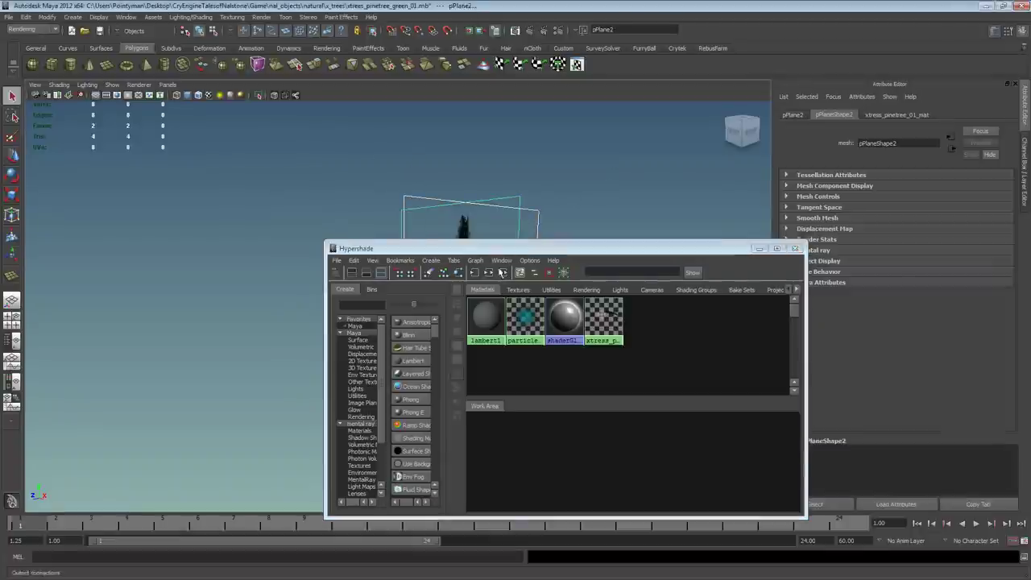
left_click_drag(508, 249, 763, 240)
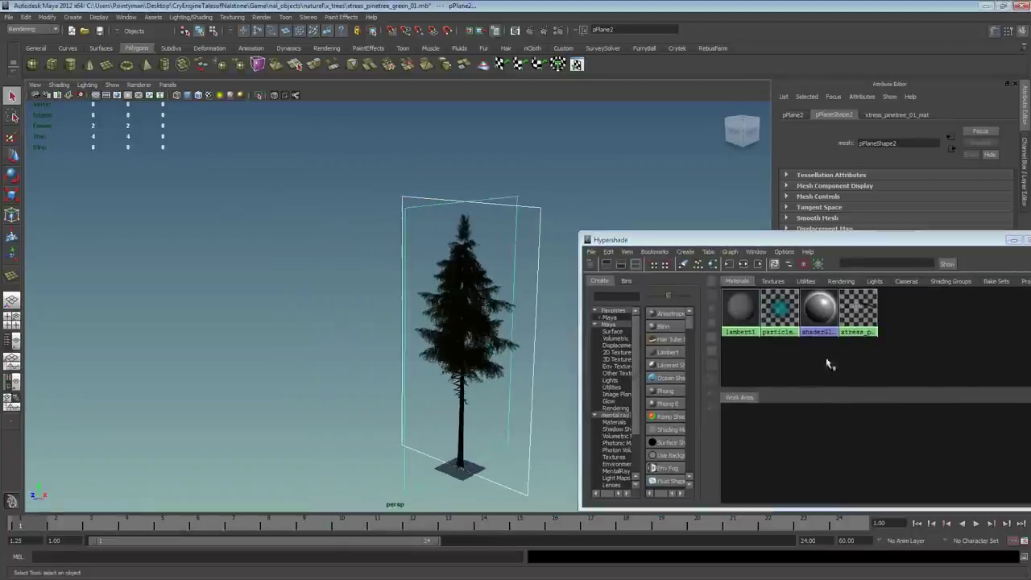
left_click(677, 47)
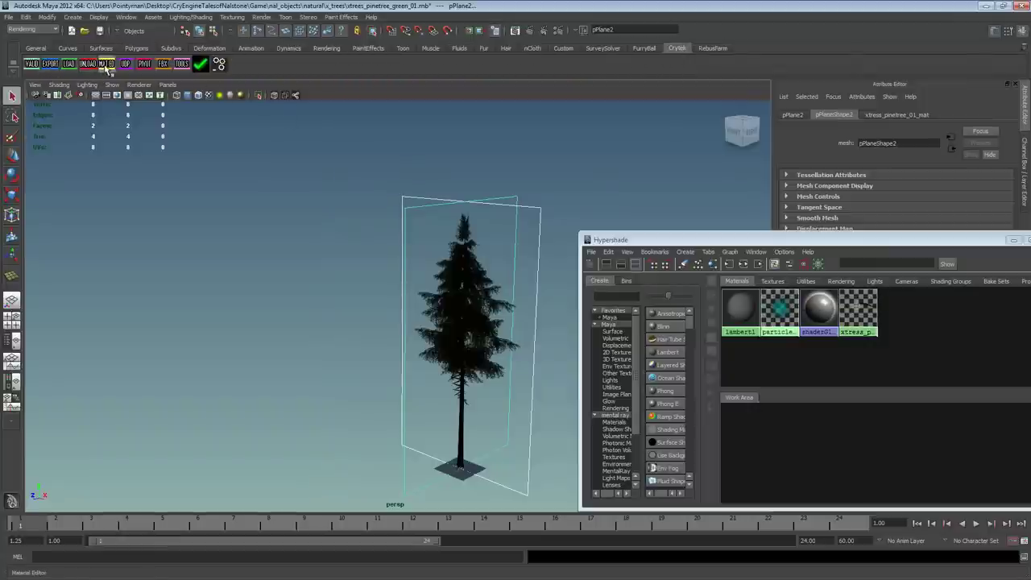
Step: Create material group xtrees_pinetree_green_01 and add the planes' shader xtress_pinetree_01_mat to it
left_click(107, 66)
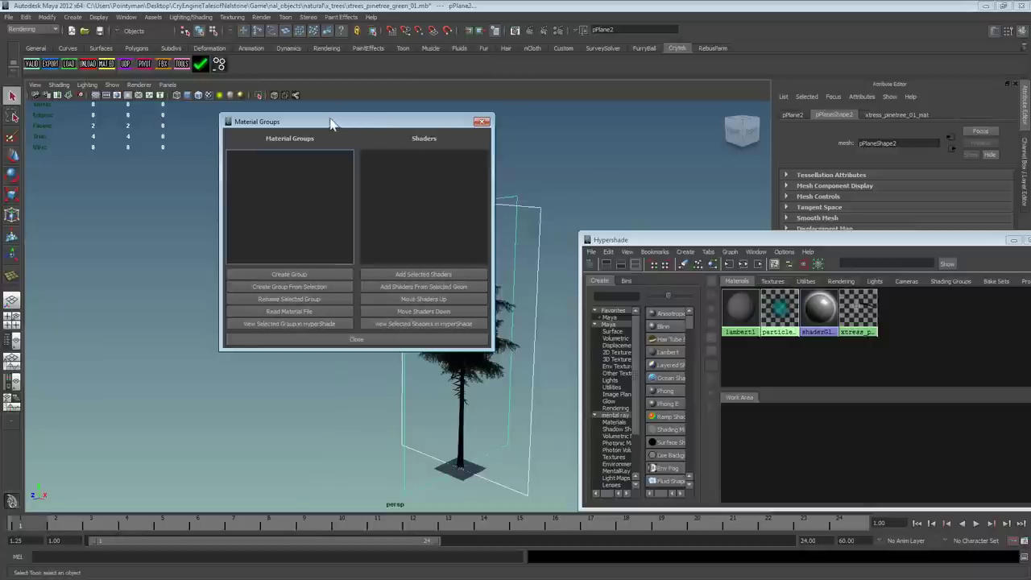
left_click_drag(334, 121, 282, 162)
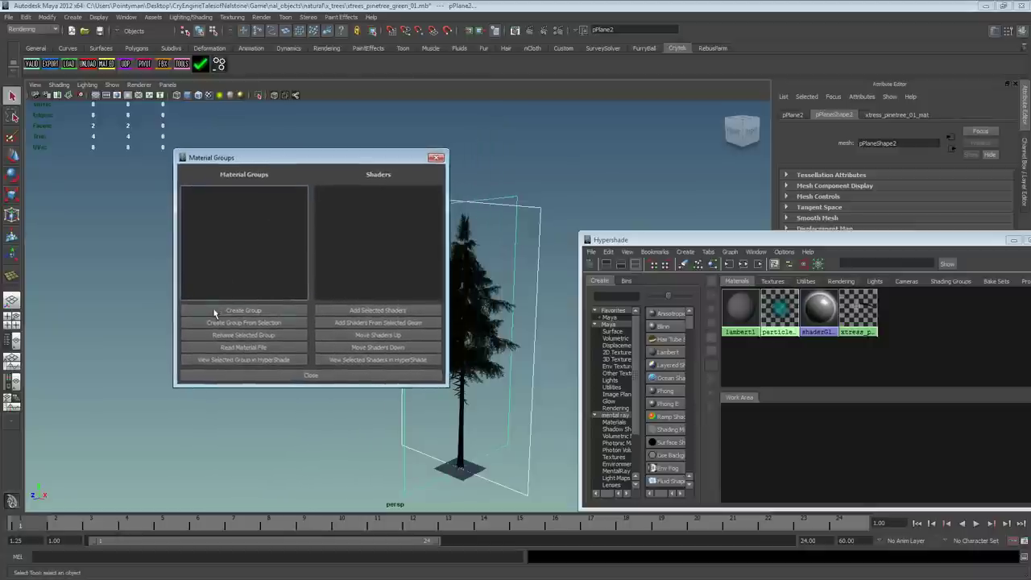
left_click(215, 313)
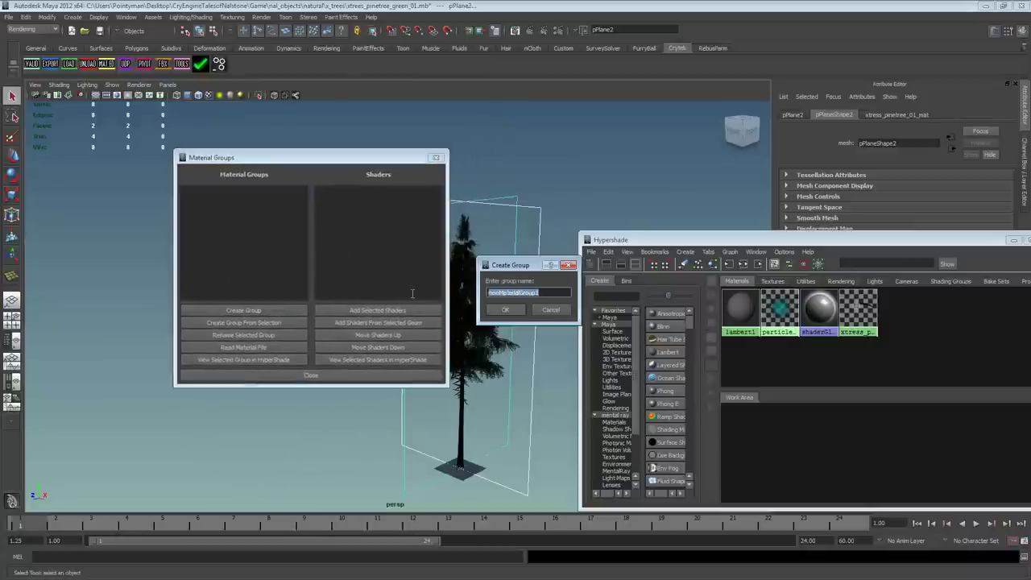
type("v")
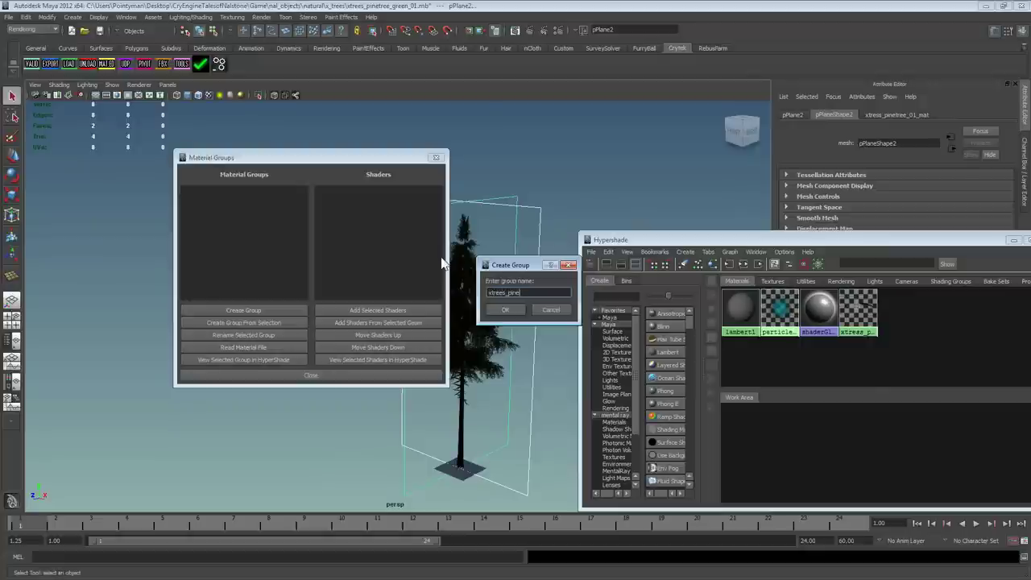
type("_")
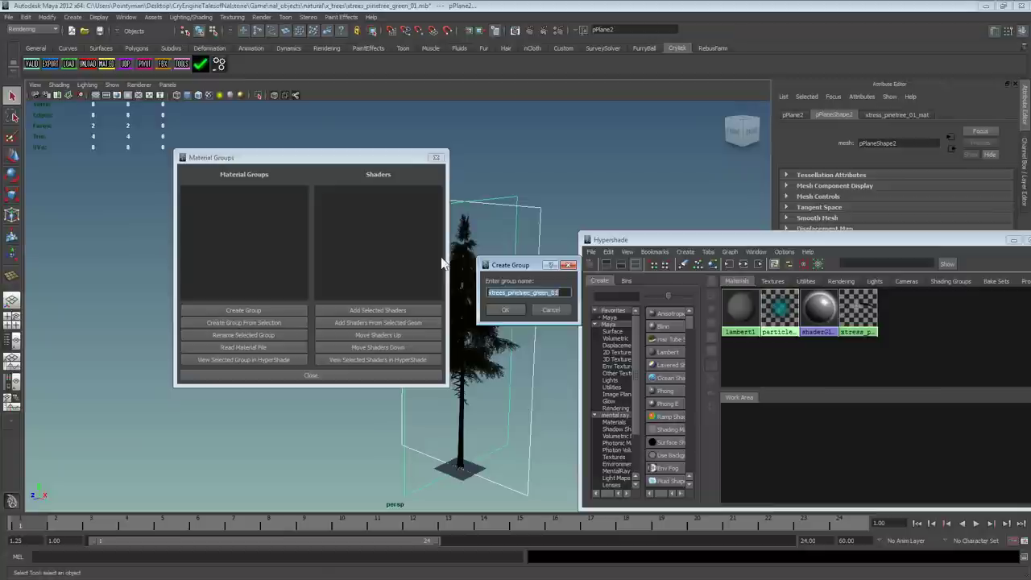
left_click(505, 310)
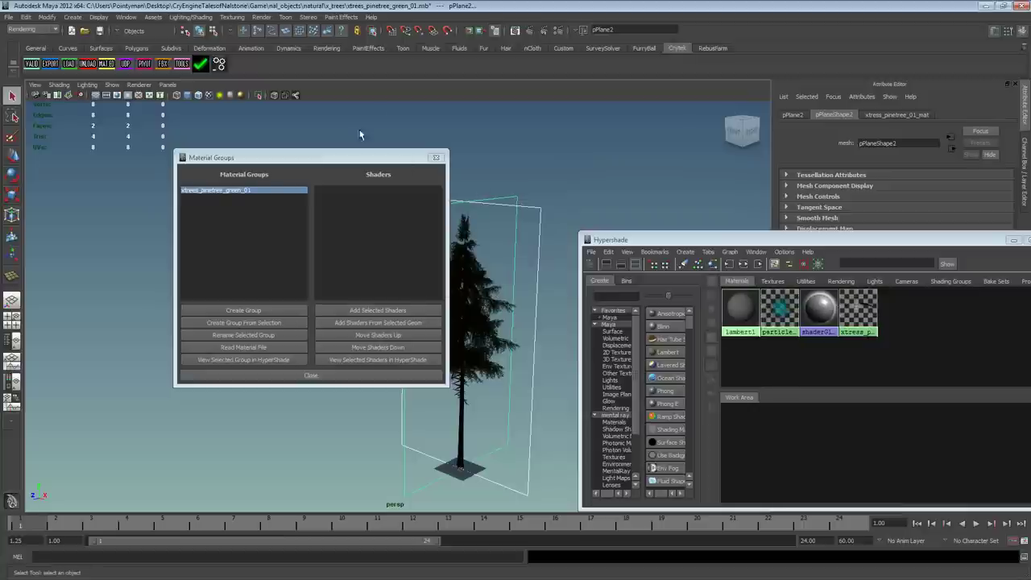
left_click_drag(359, 158, 283, 159)
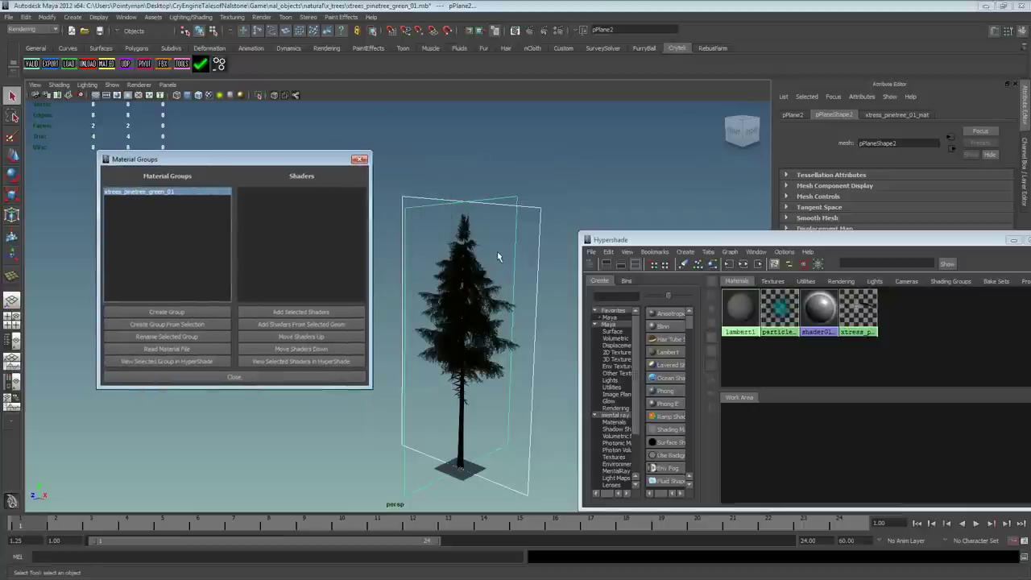
left_click(306, 326)
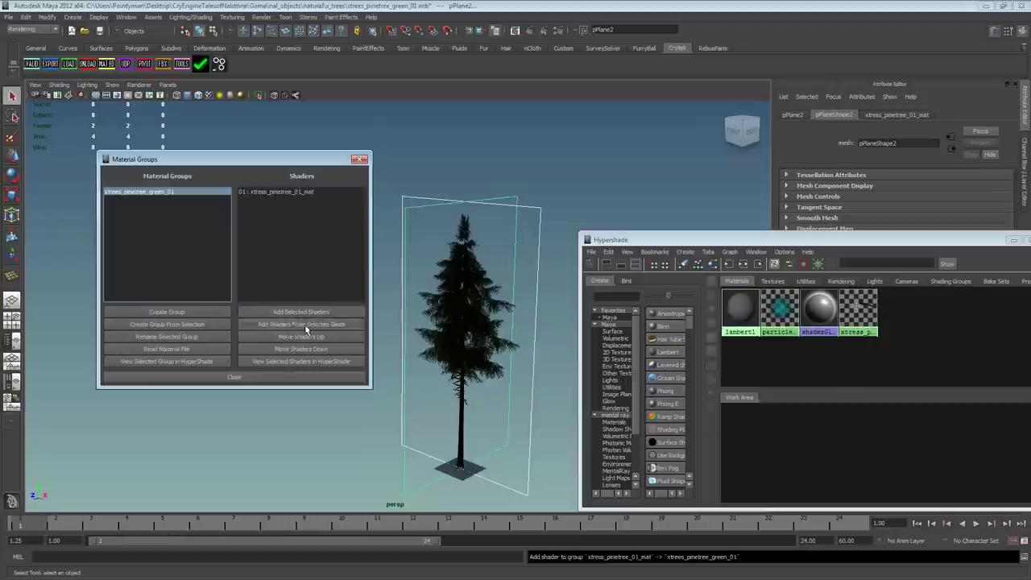
left_click(297, 198)
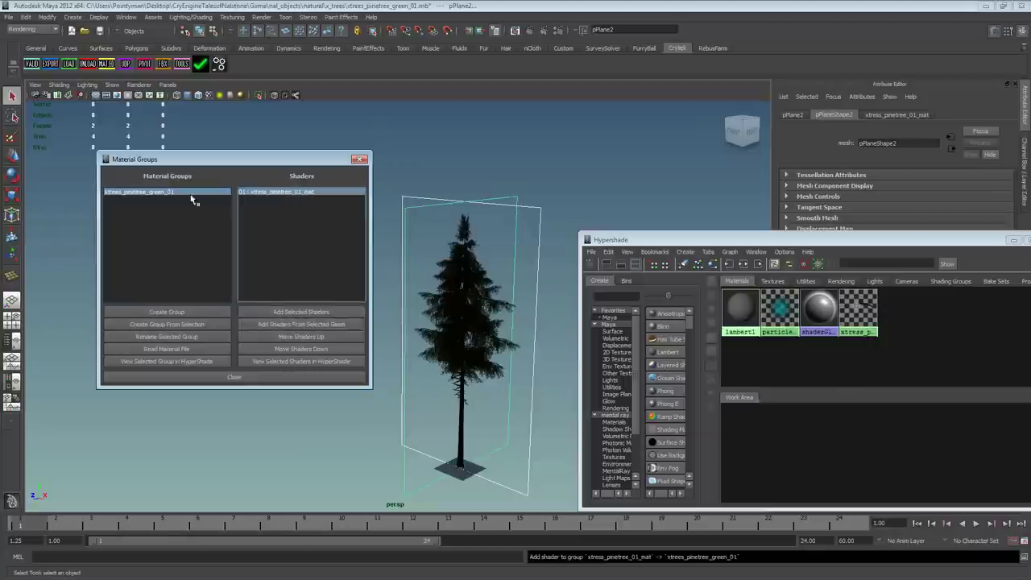
Step: Close Material Groups and Hypershade, run Cry Validate, and open Preferences from the time-units error
left_click(354, 160)
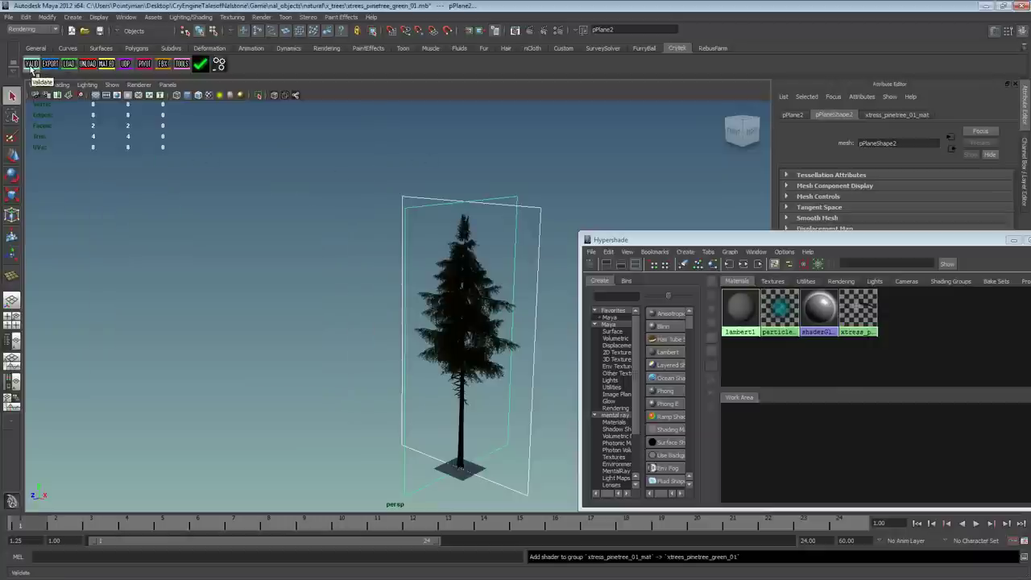
double_click(587, 240)
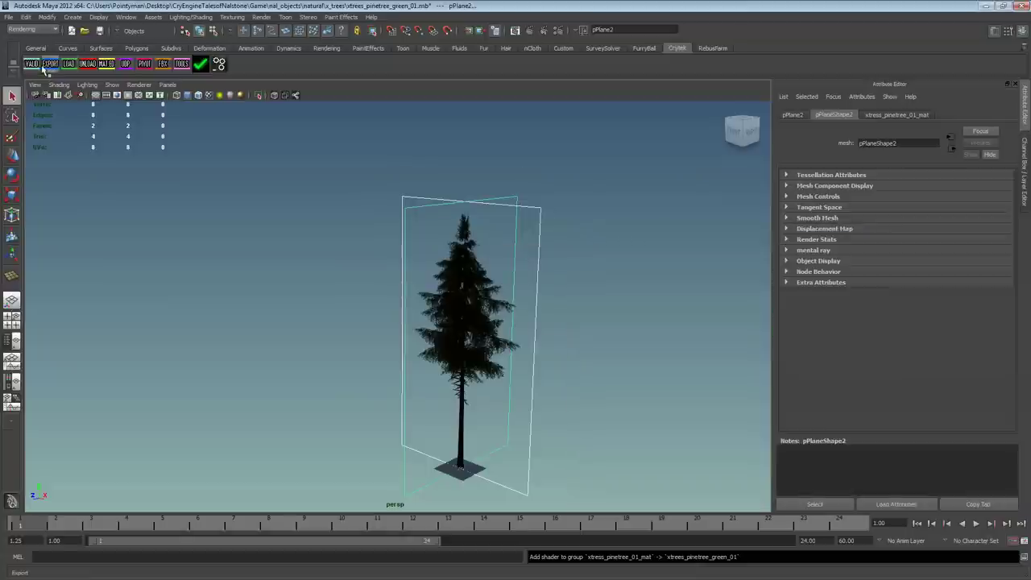
left_click(45, 64)
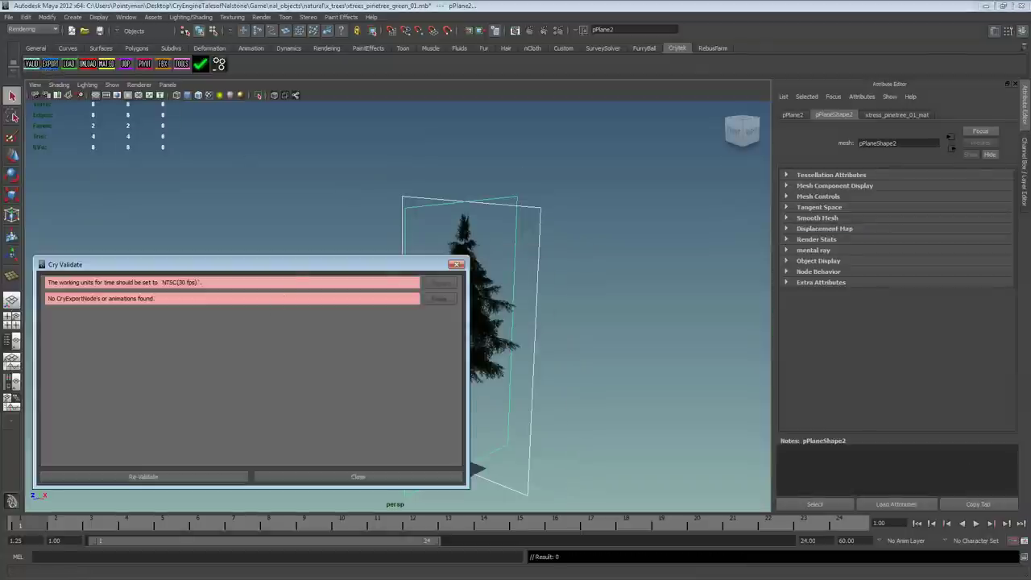
left_click(439, 283)
mouse_move(324, 186)
left_mouse_down()
mouse_move(632, 190)
mouse_move(689, 180)
left_mouse_up()
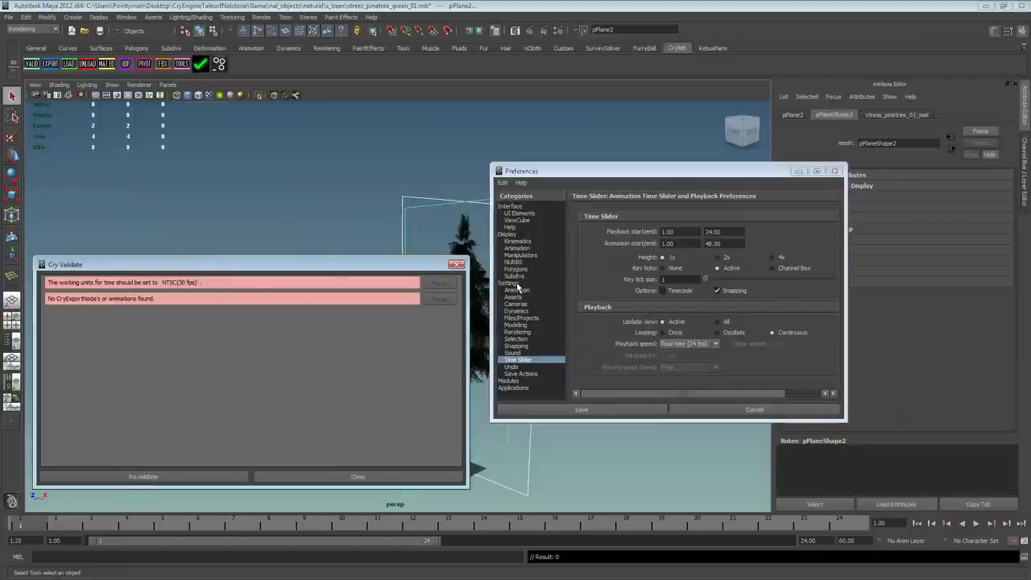
Step: Set Working Units time to NTSC (30 fps), save preferences, and re-validate the scene
left_click(575, 173)
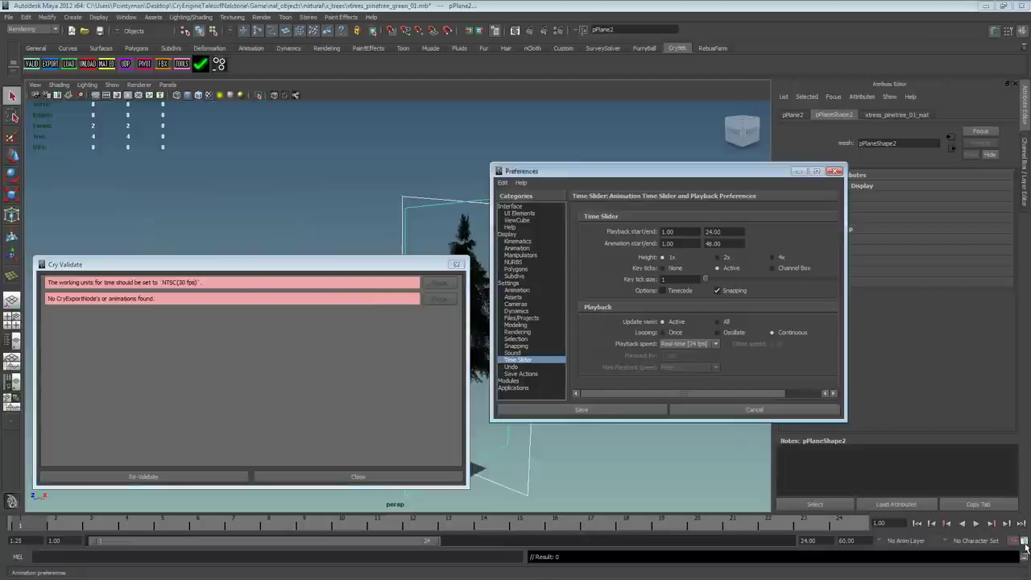
left_click(508, 284)
left_click(690, 298)
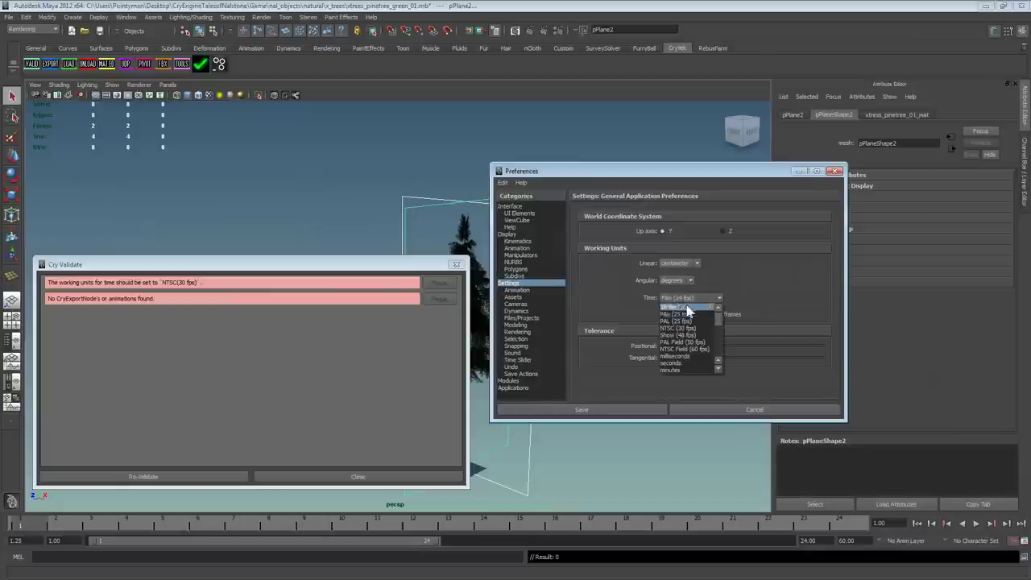
left_click(678, 328)
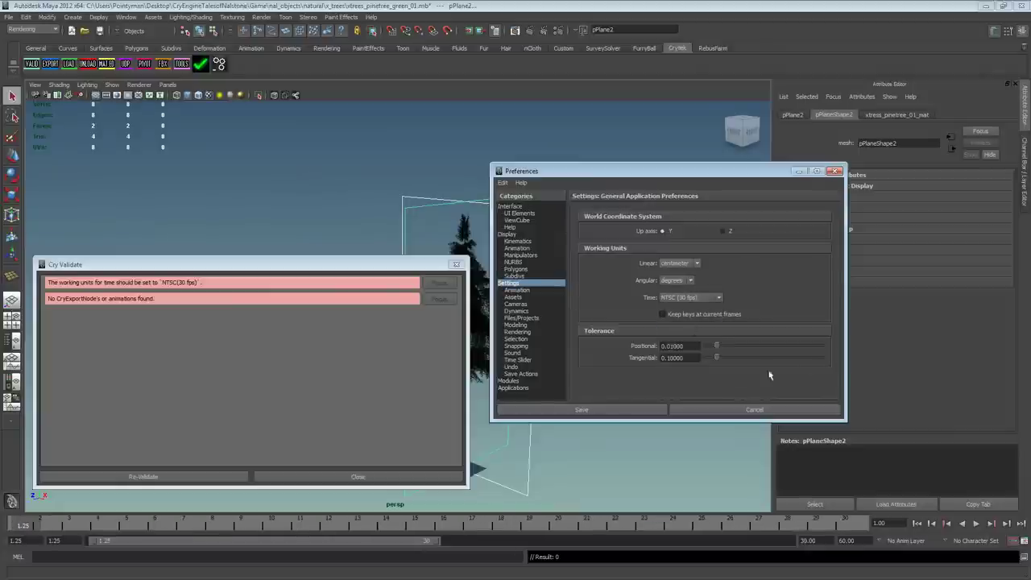
left_click(577, 410)
left_click(93, 304)
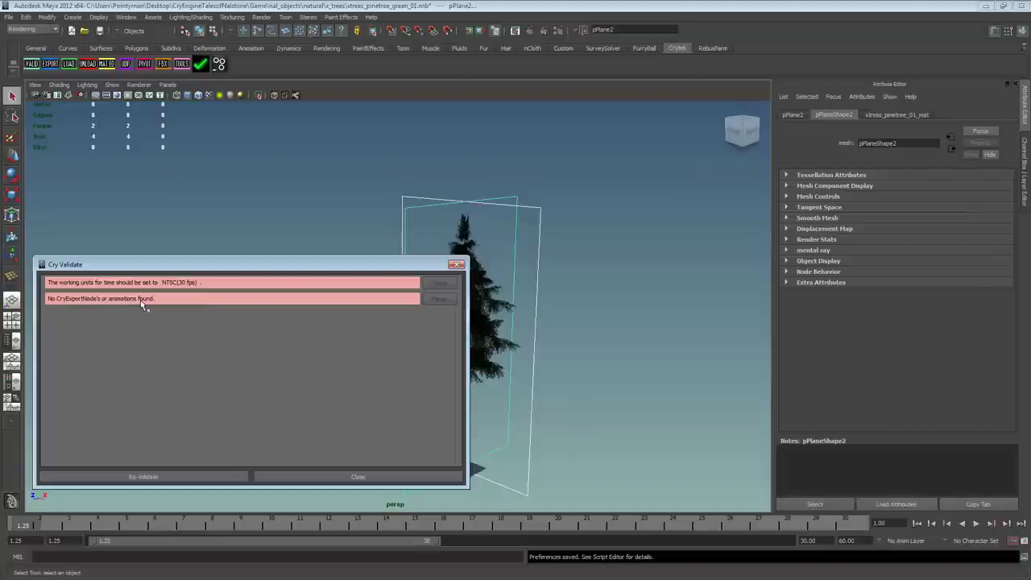
left_click(134, 478)
left_click(155, 477)
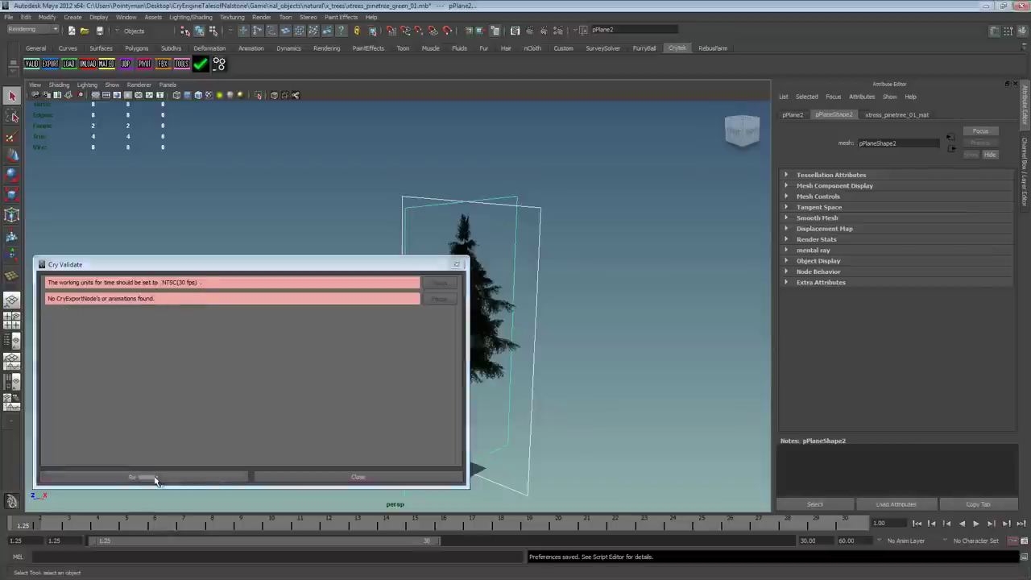
left_click_drag(155, 268, 175, 268)
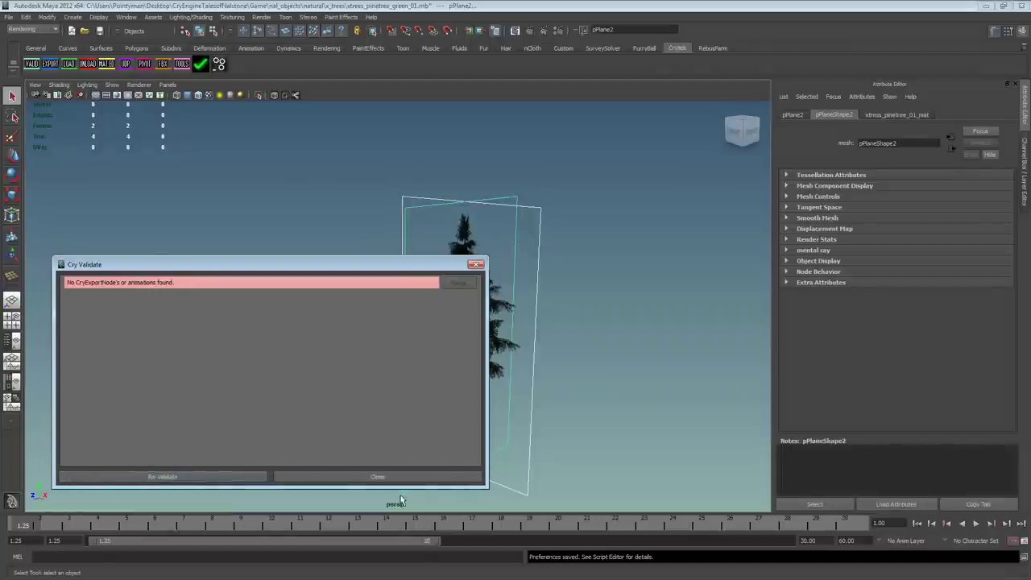
Step: Close the validation report, open Crytek Export, and select pPlane1 and pPlane2 in the Outliner
left_click(379, 477)
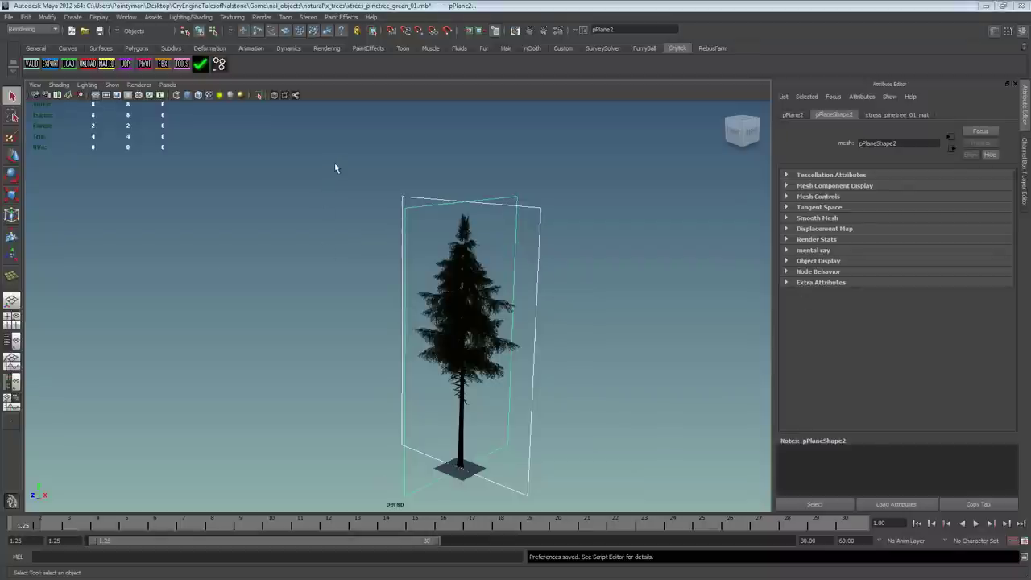
left_click(52, 70)
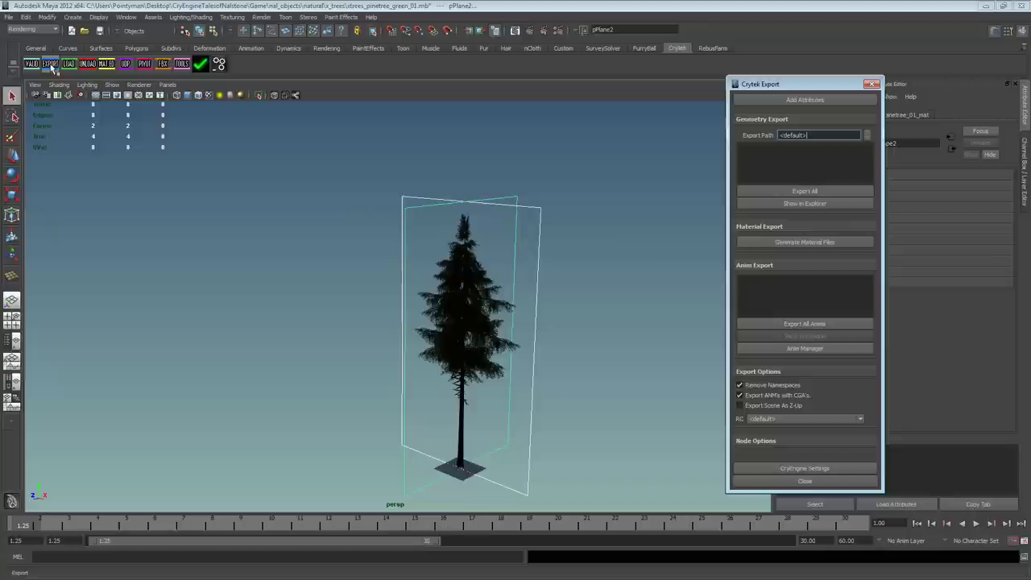
left_click_drag(806, 86, 795, 85)
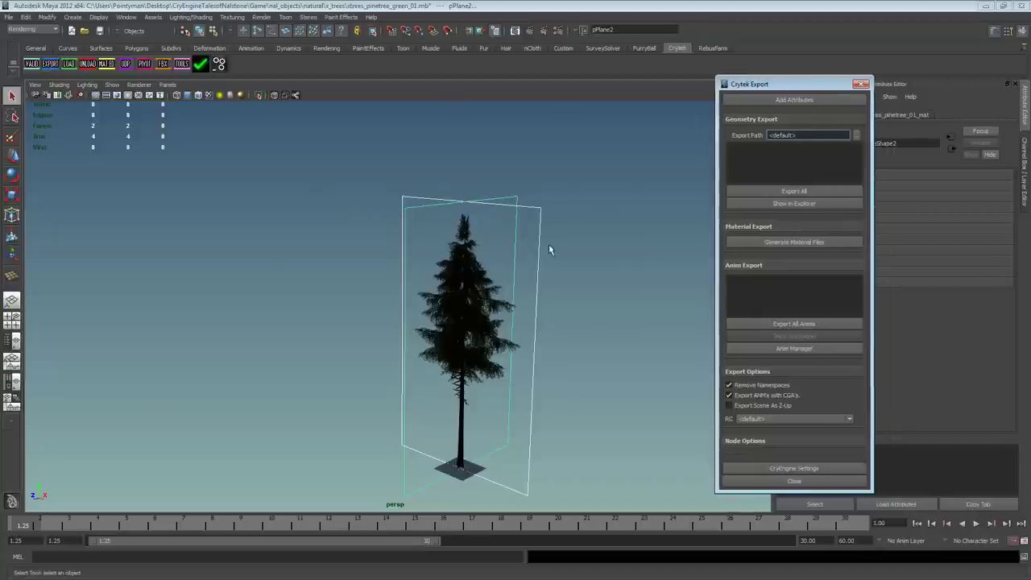
left_click(578, 174)
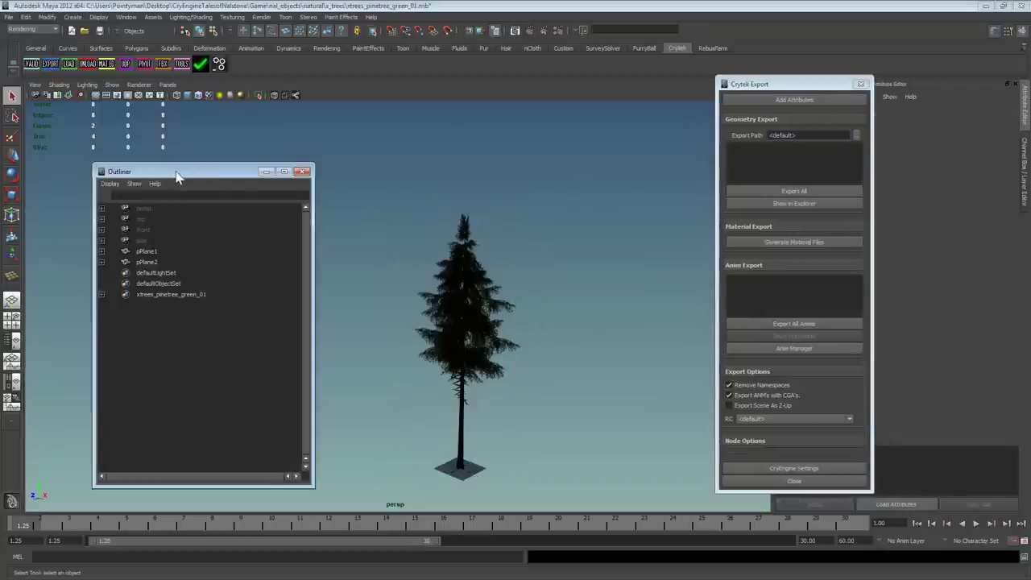
left_click_drag(177, 169, 282, 162)
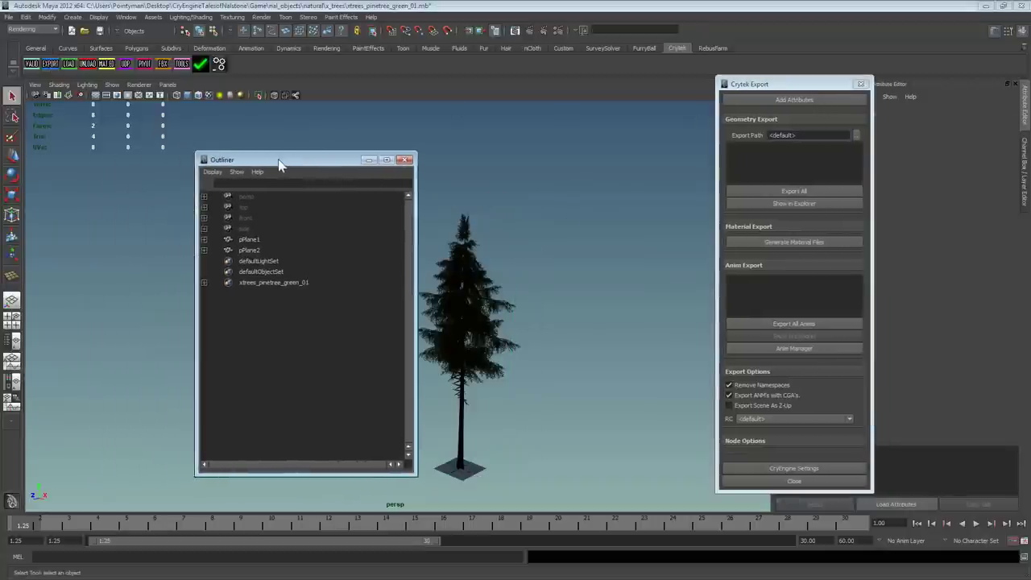
left_click(249, 240)
left_click(256, 251, "shift")
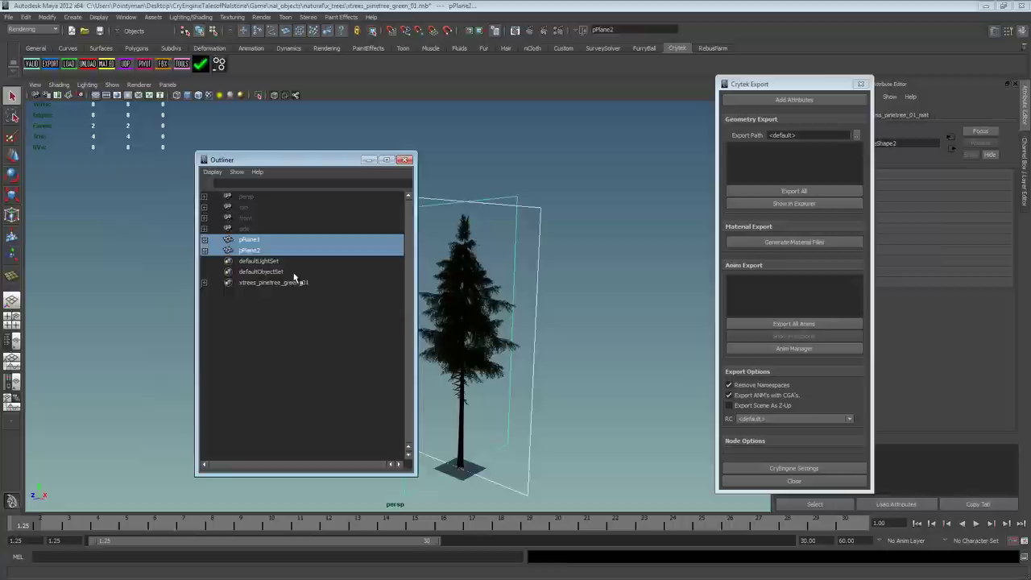
Step: Group the two leaf planes into nested groups and expand both in the Outliner
key("ctrl+g")
left_click(204, 239)
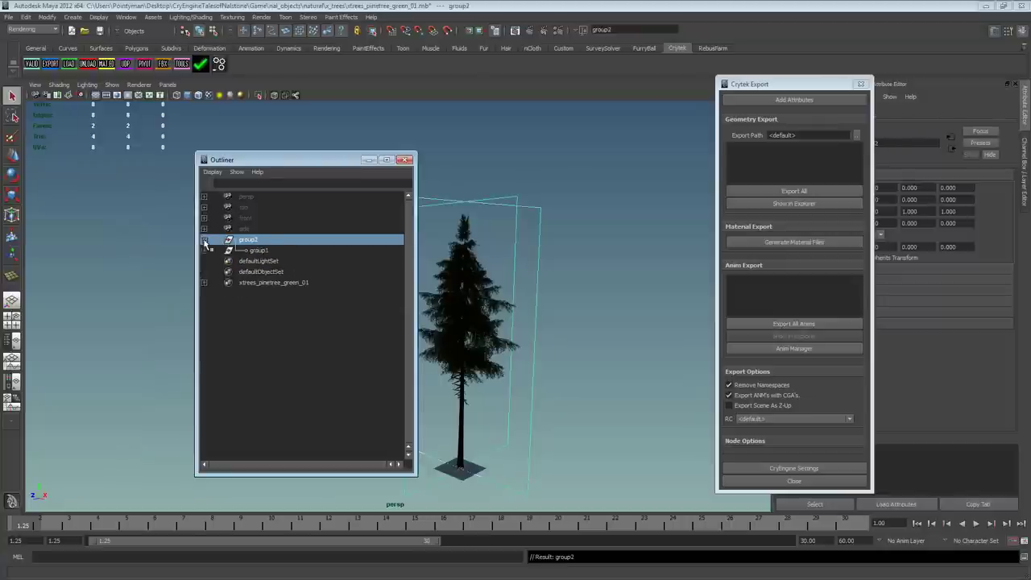
left_click(204, 250)
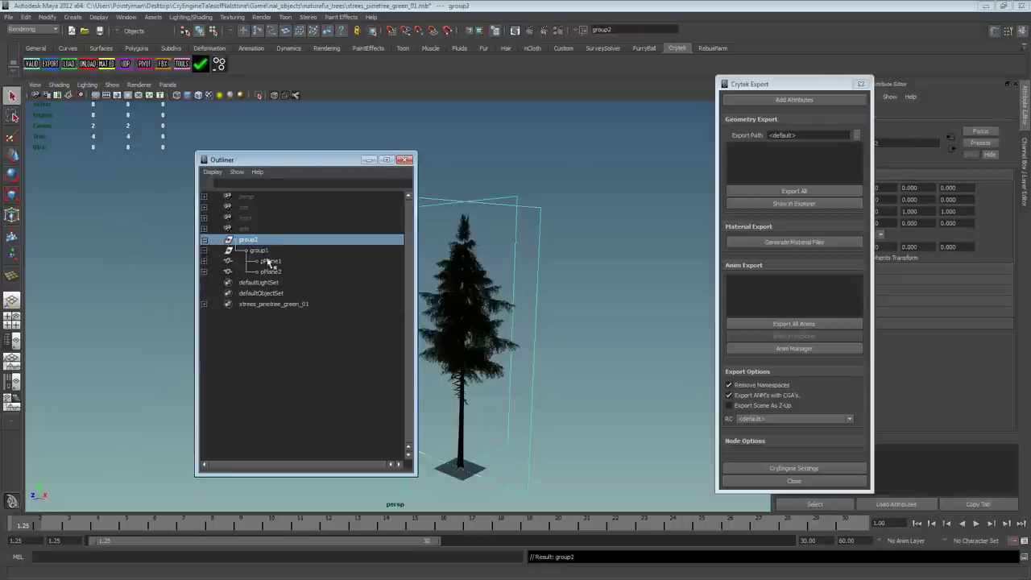
middle_click_drag(487, 324, 548, 299, "alt")
Step: Move the outer and inner groups' pivots down to the tree's base
key("w")
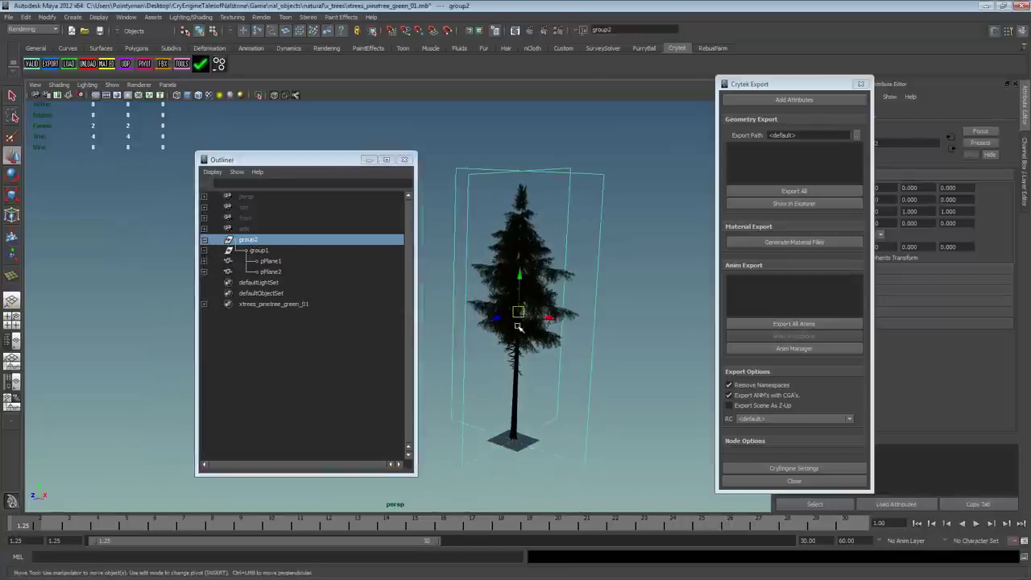
right_click_drag(548, 300, 571, 406, "alt")
key("Insert")
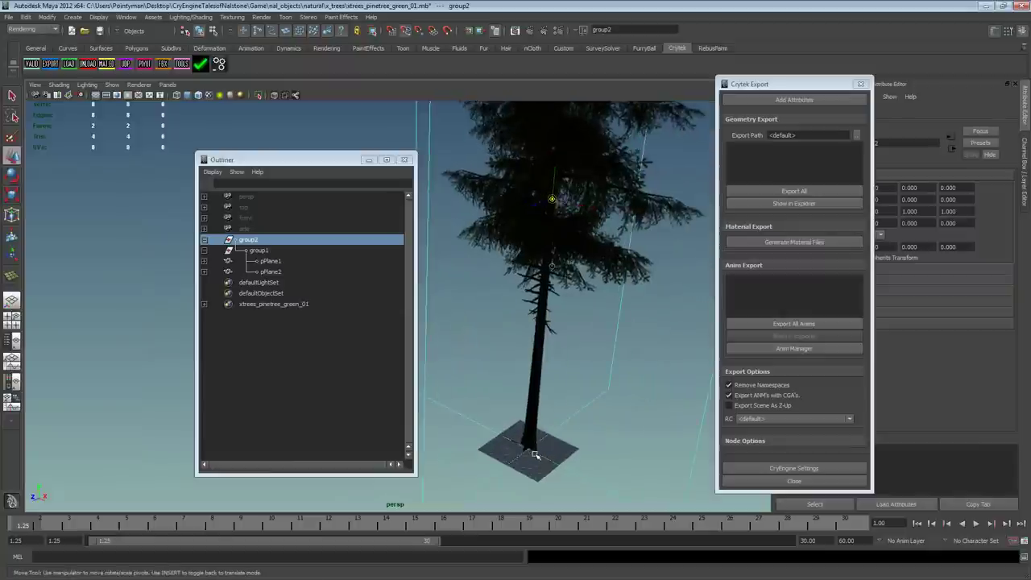
middle_click_drag(534, 452, 529, 451)
right_click_drag(529, 451, 792, 417, "alt")
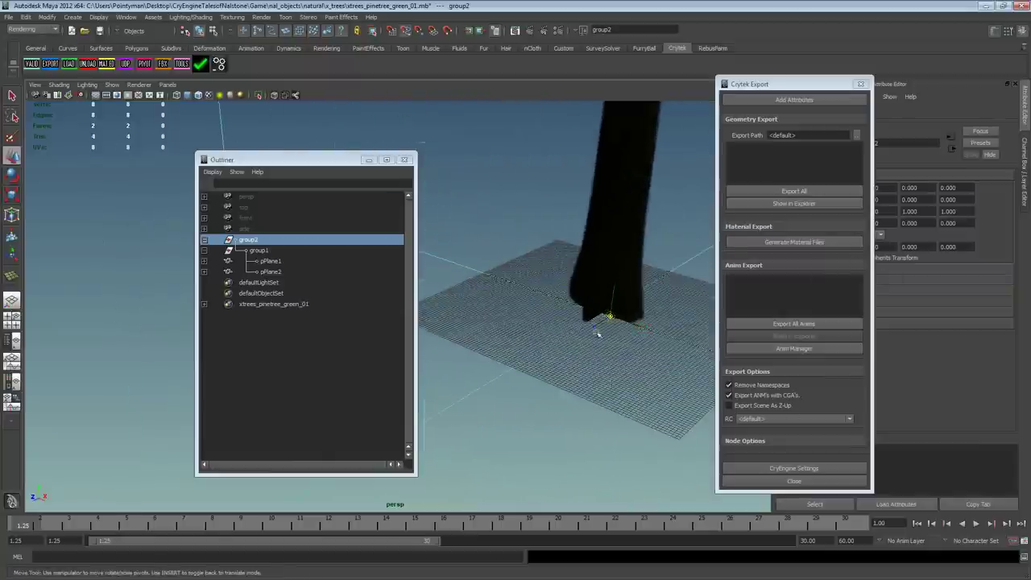
mouse_move(610, 379)
middle_mouse_down()
mouse_move(623, 351)
mouse_move(603, 315)
middle_mouse_up()
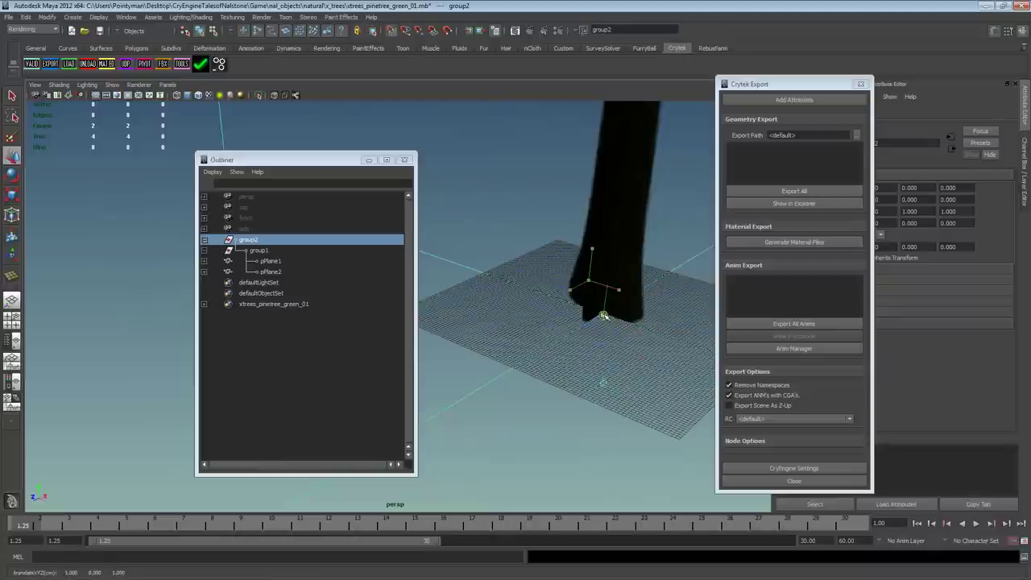
left_click(258, 250)
middle_click_drag(603, 322, 602, 314)
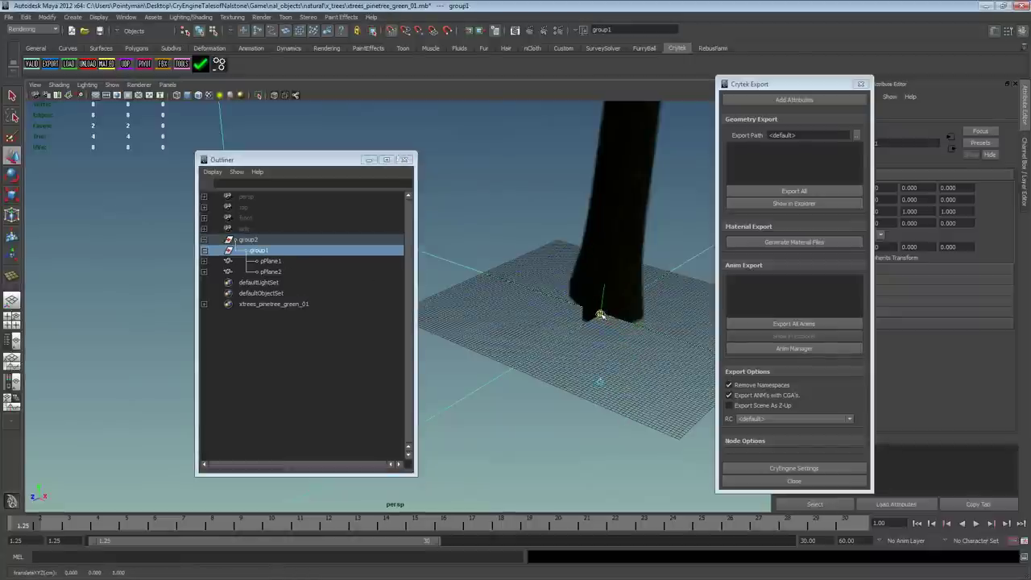
Step: Rename the outer group cryexportnode_xtrees_pinetree_green_01
key("f")
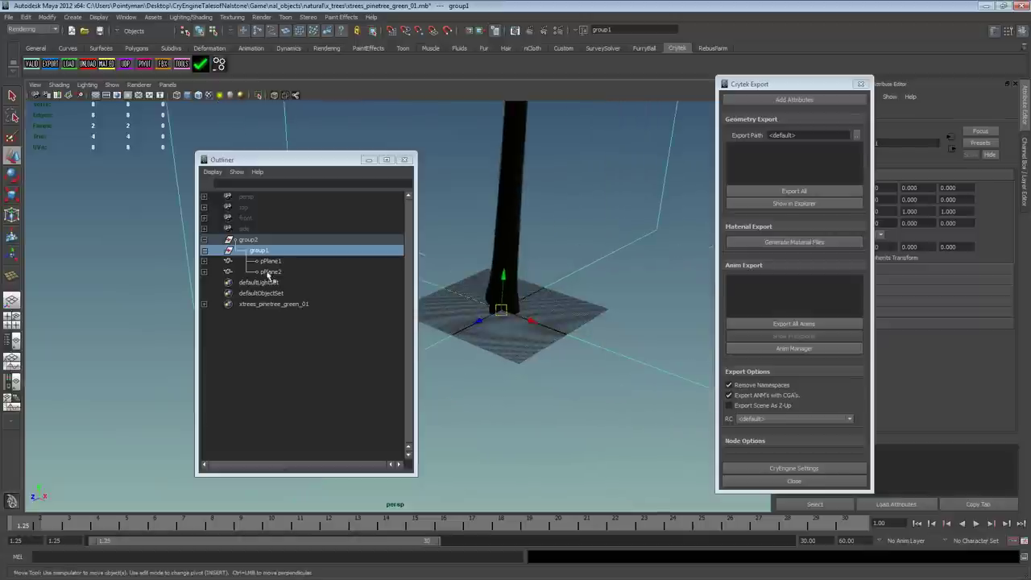
left_click(249, 240)
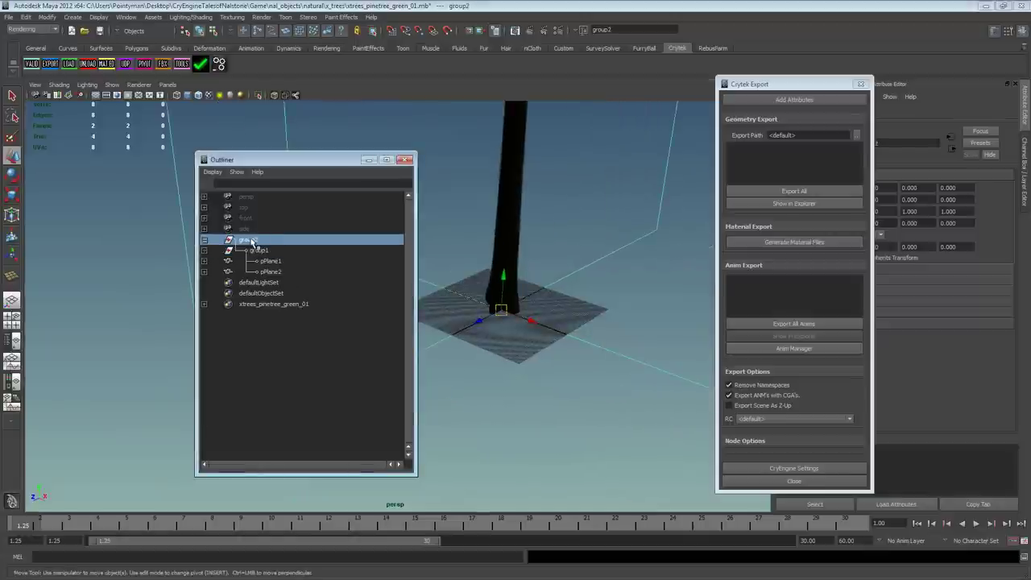
double_click(262, 242)
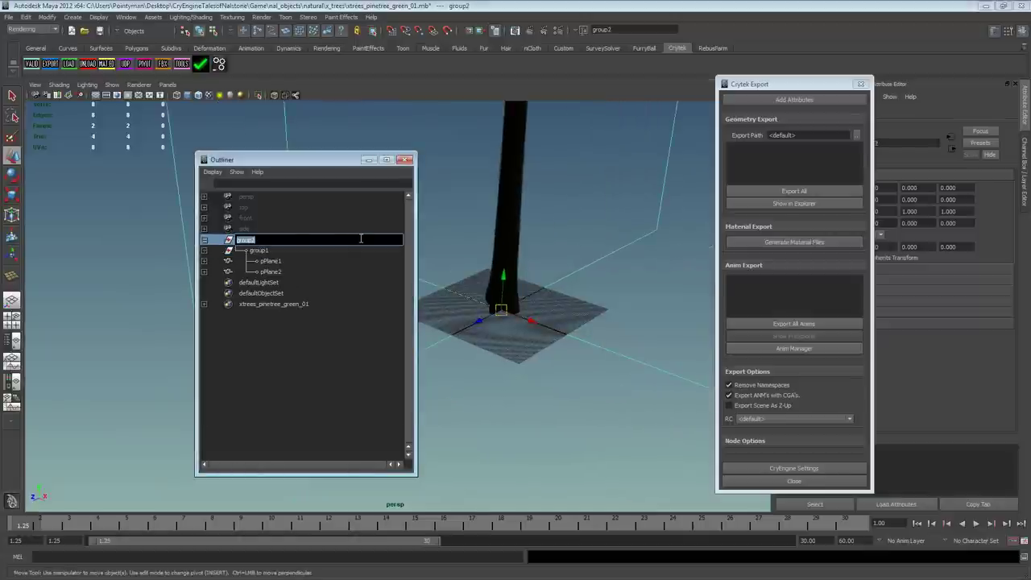
type("cryexportnode_")
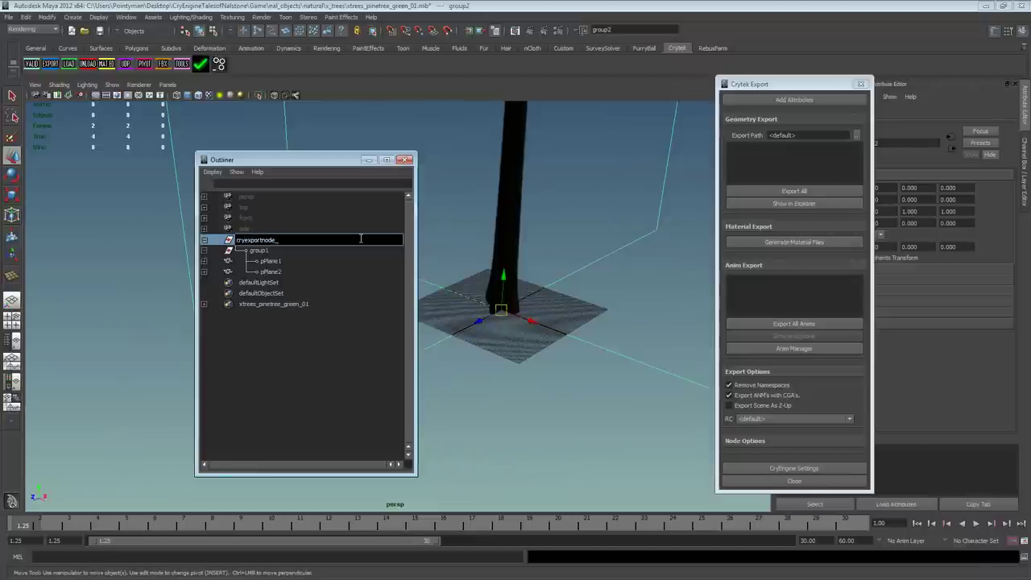
type("xtrees_pinetree_green_01")
key("Return")
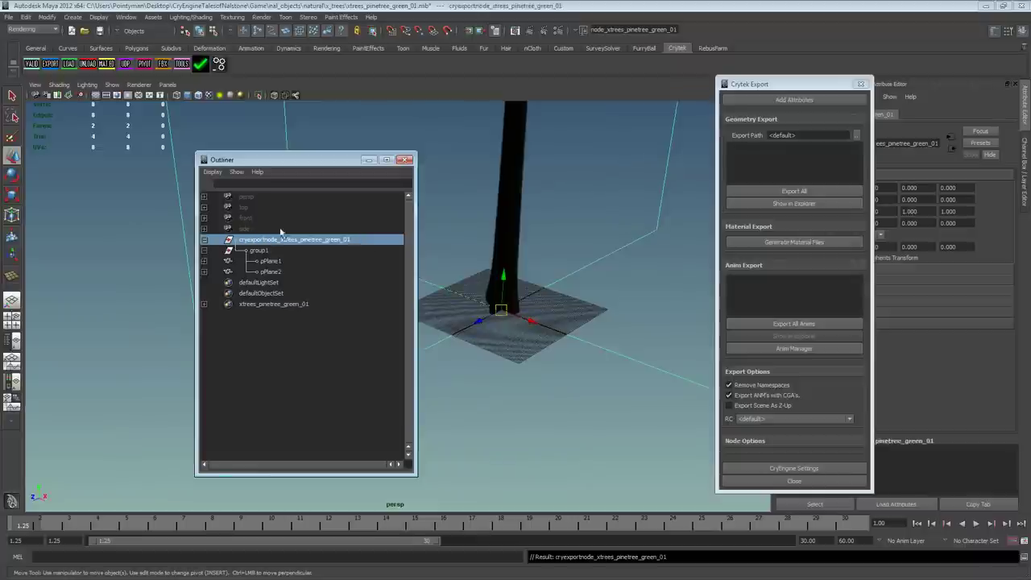
Step: Rename the inner group xtrees_pinetree_green_01_group
left_click(261, 251)
double_click(258, 250)
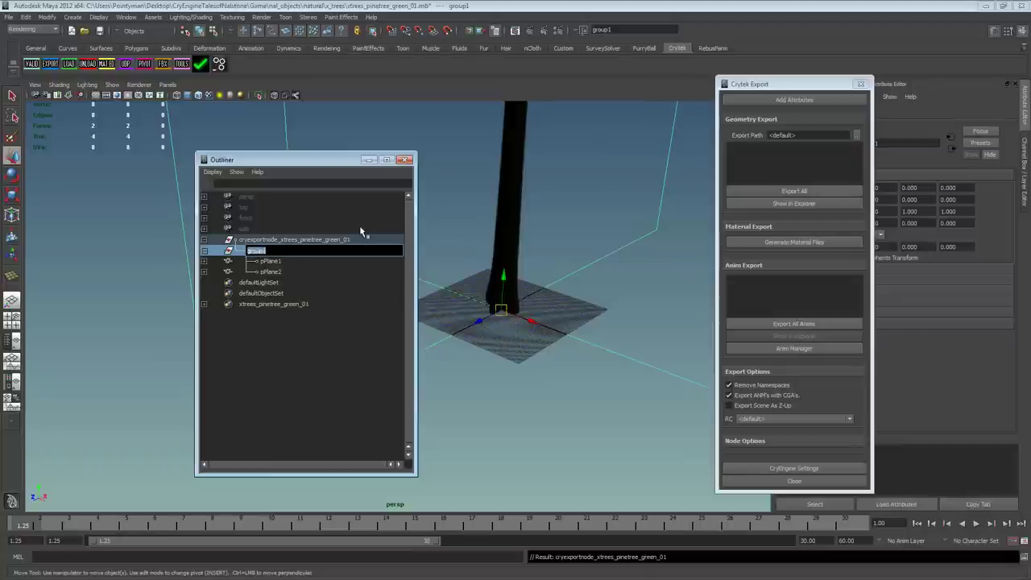
type("xtrees_pinetree_green_01")
key("Return")
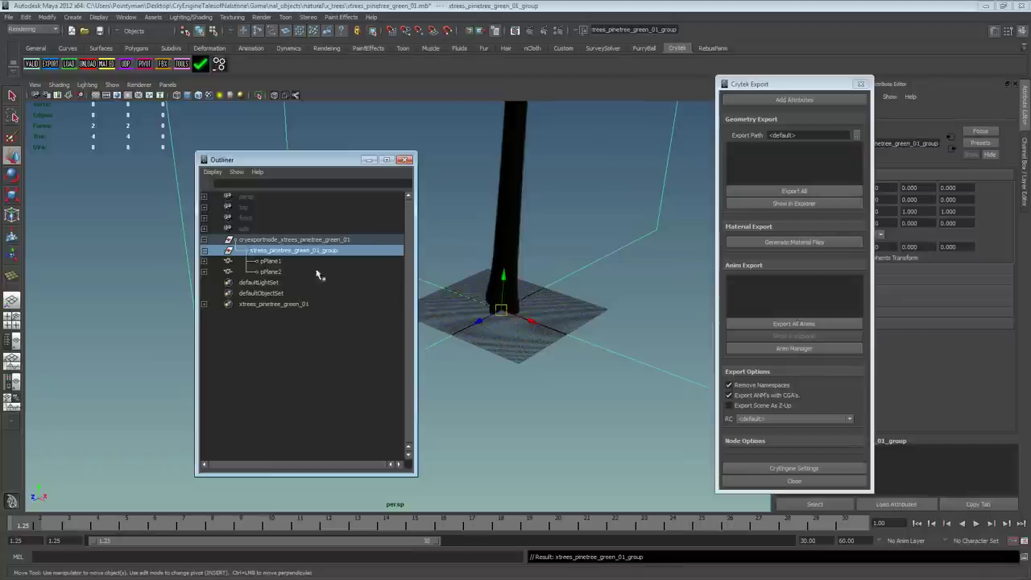
Step: Give the two planes placeholder names ajwehruwkfj and qwetyertgdefgdf
left_click(357, 262)
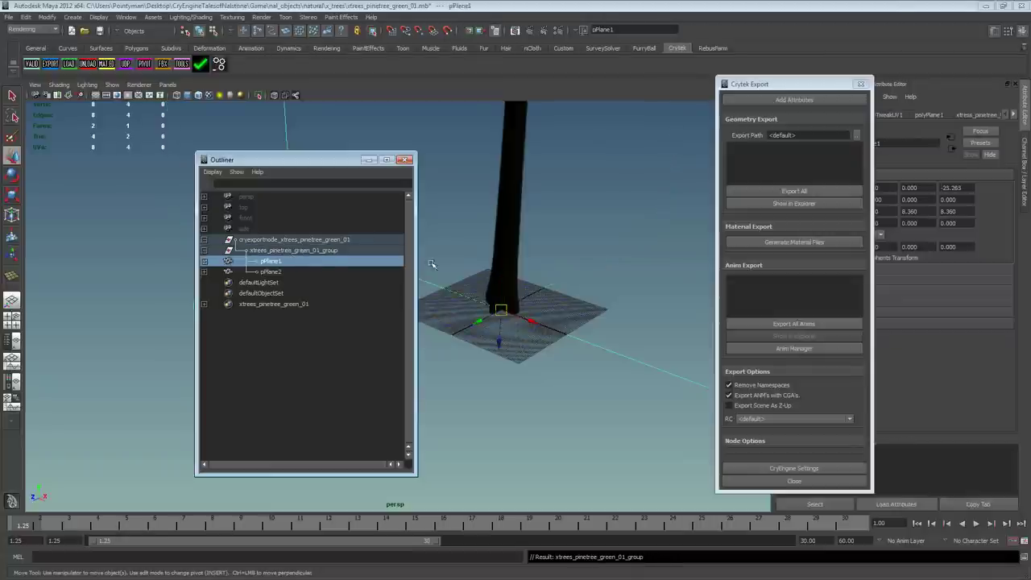
double_click(270, 262)
type("ajwehruwkfj")
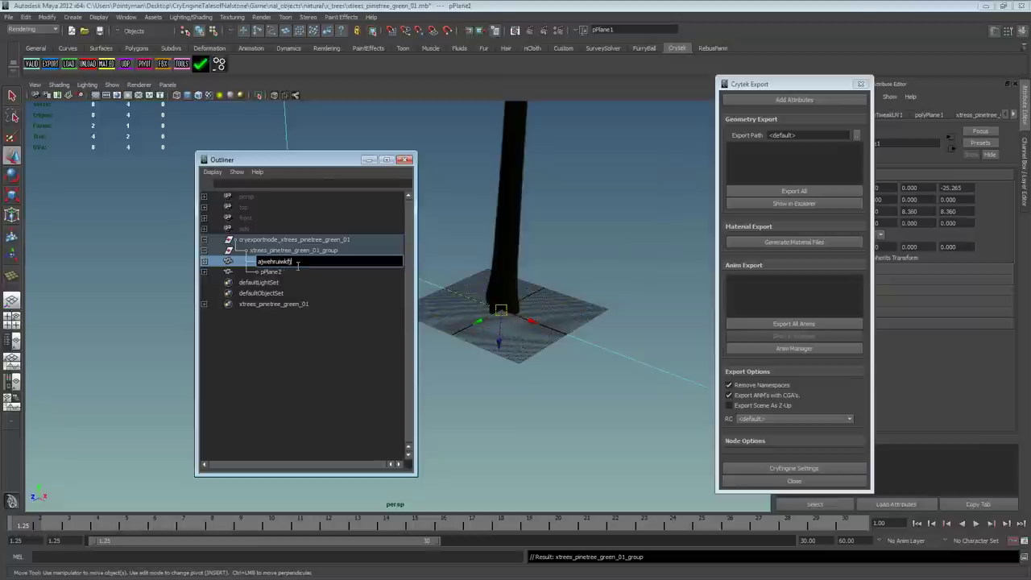
key("Return")
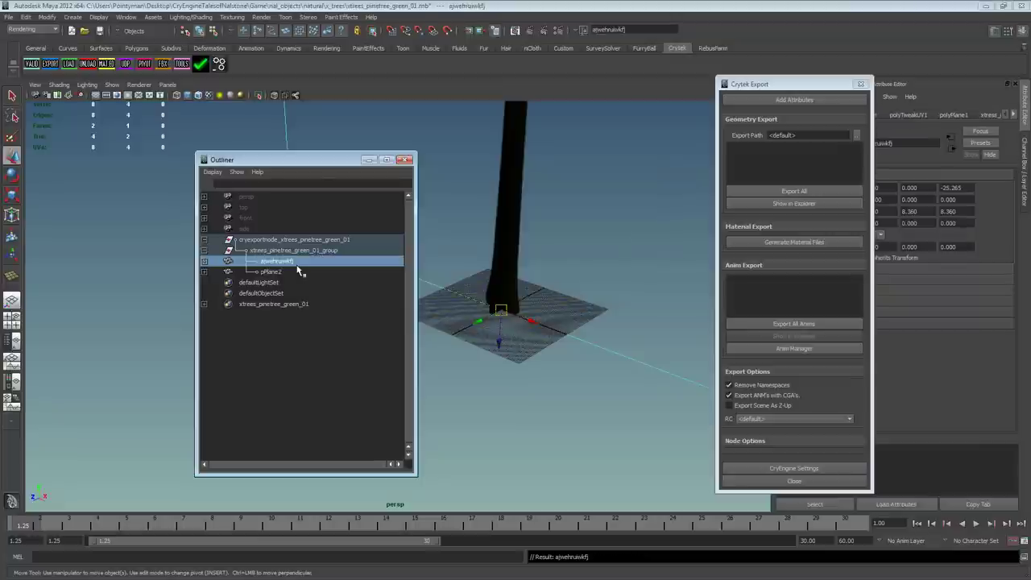
double_click(274, 272)
type("qwetyert")
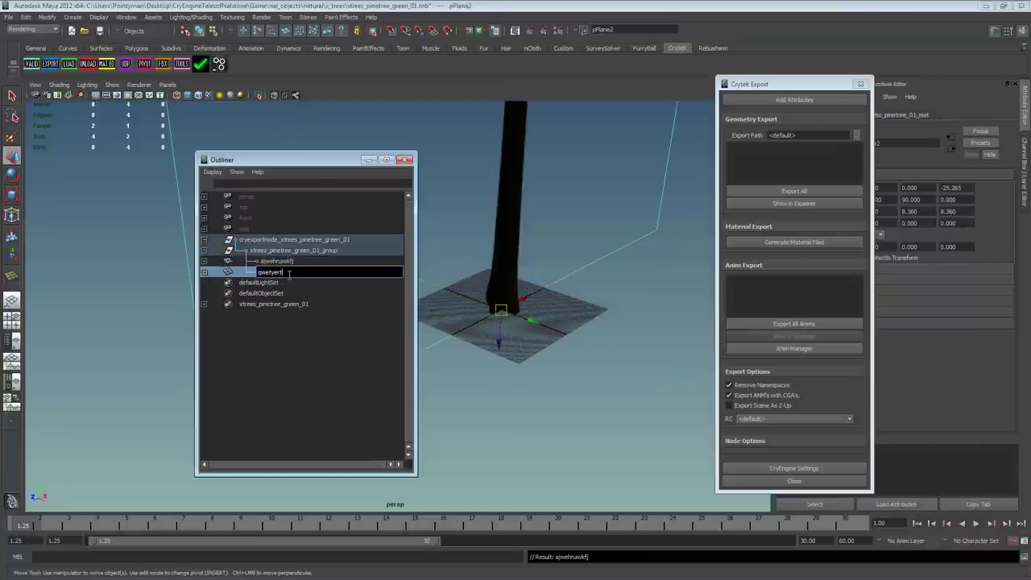
key("Return")
Step: Undo an accidental regroup of the planes and reselect xtrees_pinetree_green_01_group
left_click(274, 261, "shift")
key("ctrl+g")
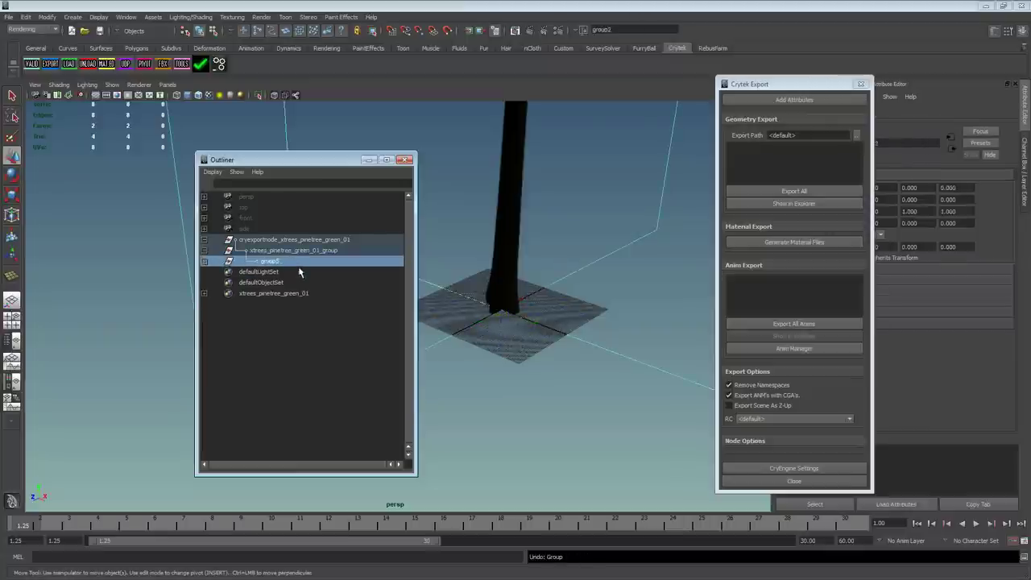
key("ctrl+z")
left_click(290, 250)
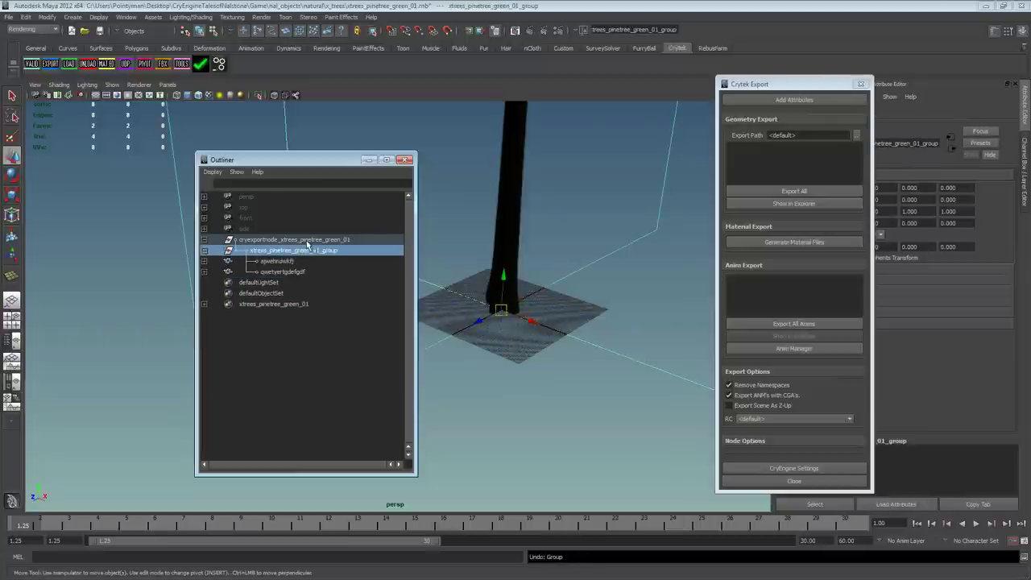
Step: Run validation, dismiss the error report, and add export attributes to the selected node
left_click(310, 240)
left_click(306, 251)
left_click(311, 240)
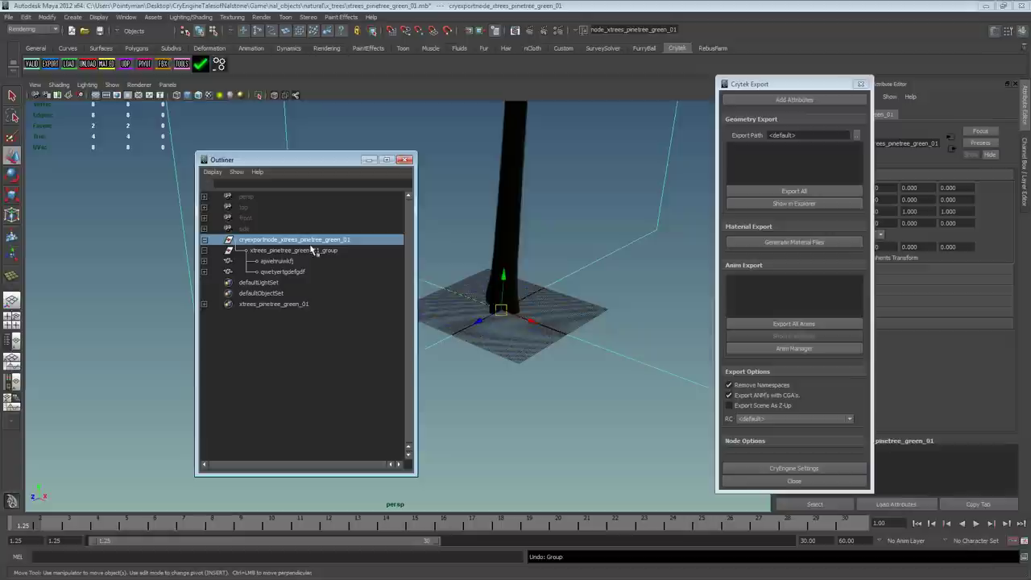
left_click(311, 251)
left_click(31, 64)
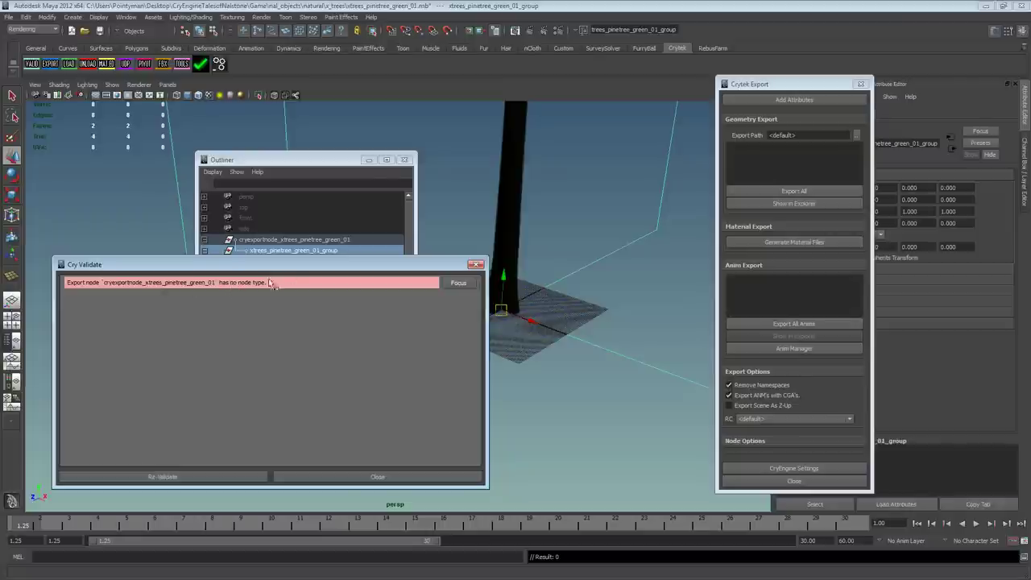
left_click(477, 265)
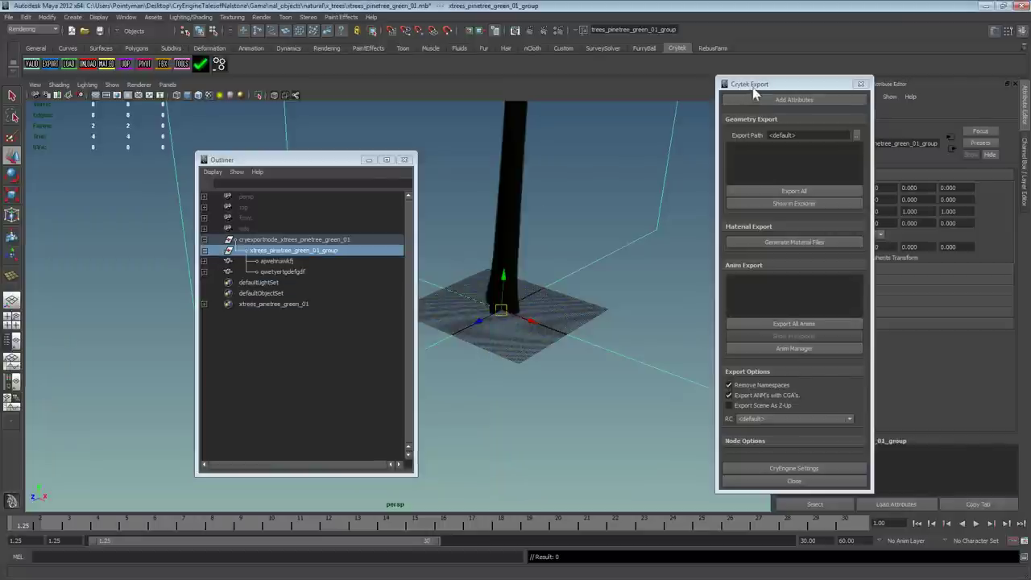
left_click_drag(755, 92, 513, 104)
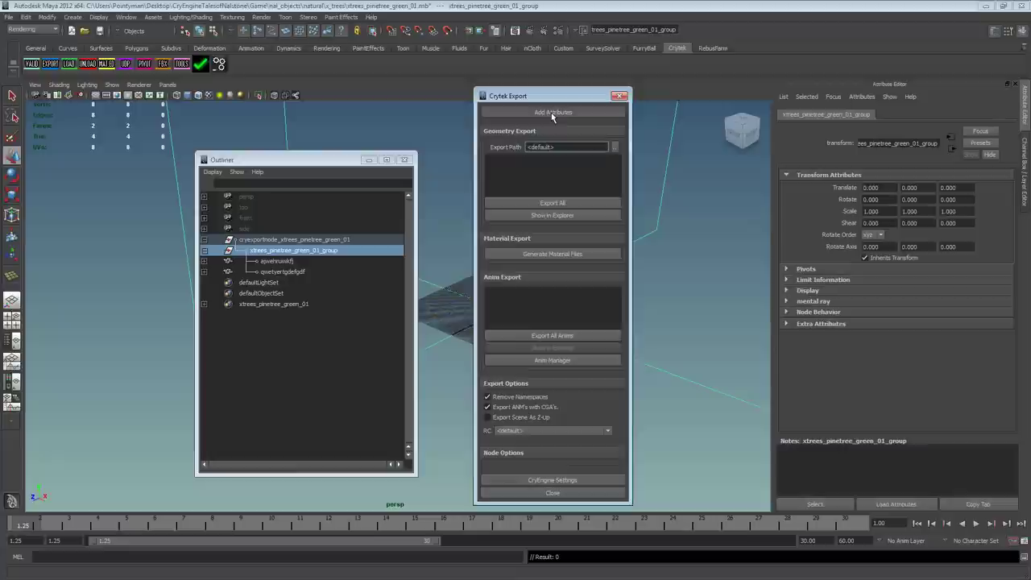
left_click(552, 112)
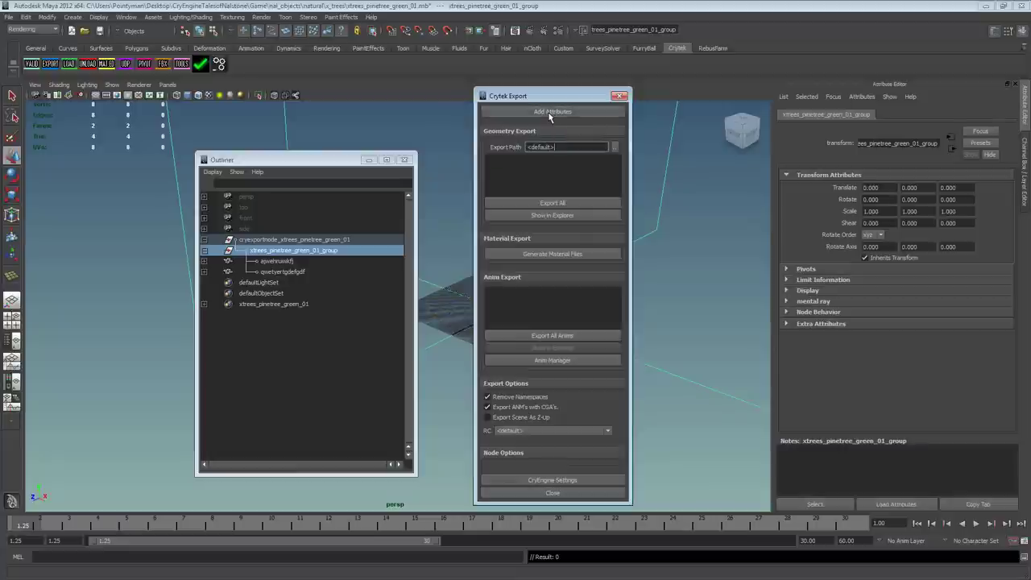
Step: Keep File Type as Geometry (.CGF) and re-validate the export node with no messages
left_click(288, 241)
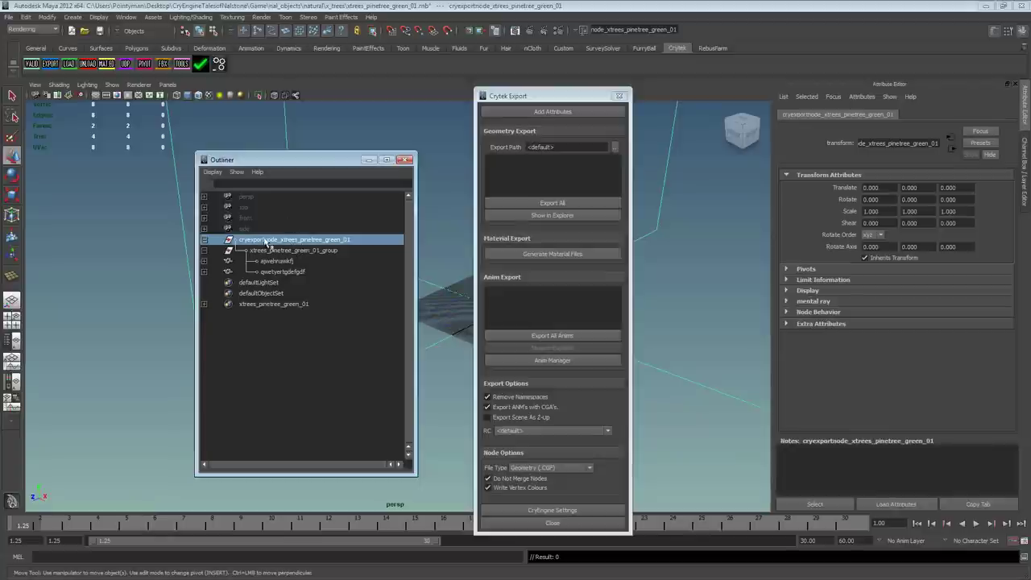
left_click(271, 250)
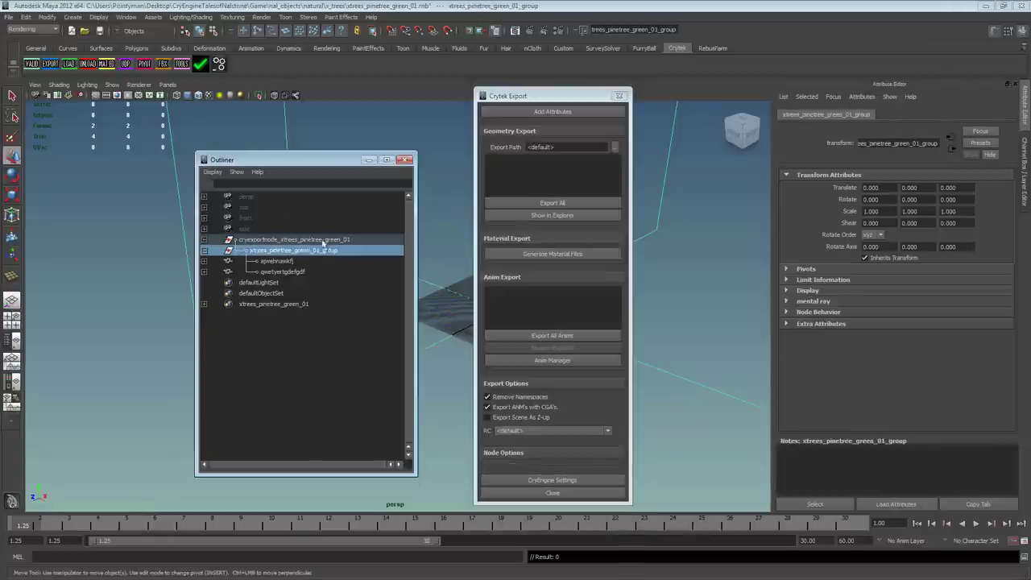
left_click(804, 323)
left_click(260, 241)
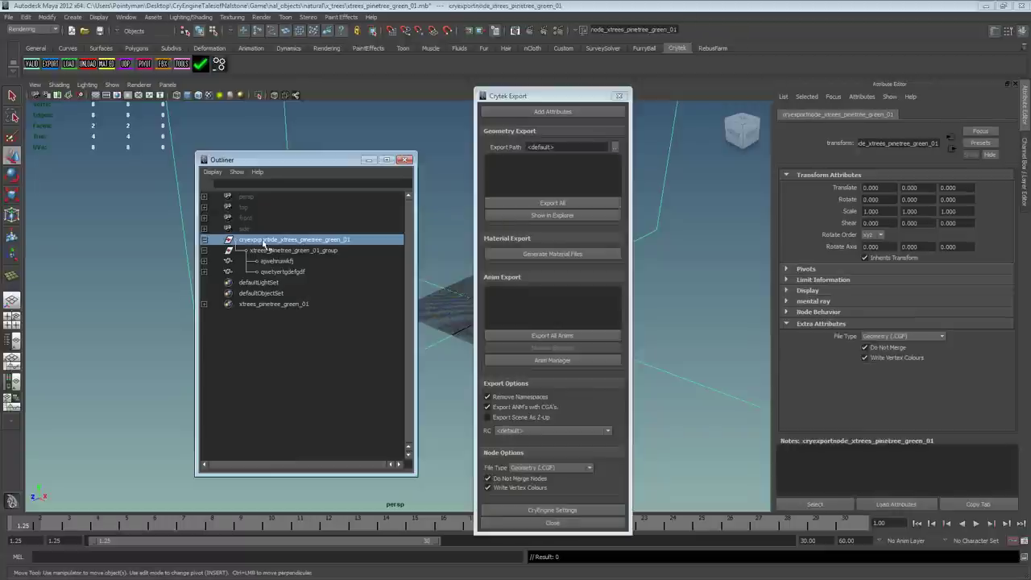
left_click(921, 339)
left_click(925, 342)
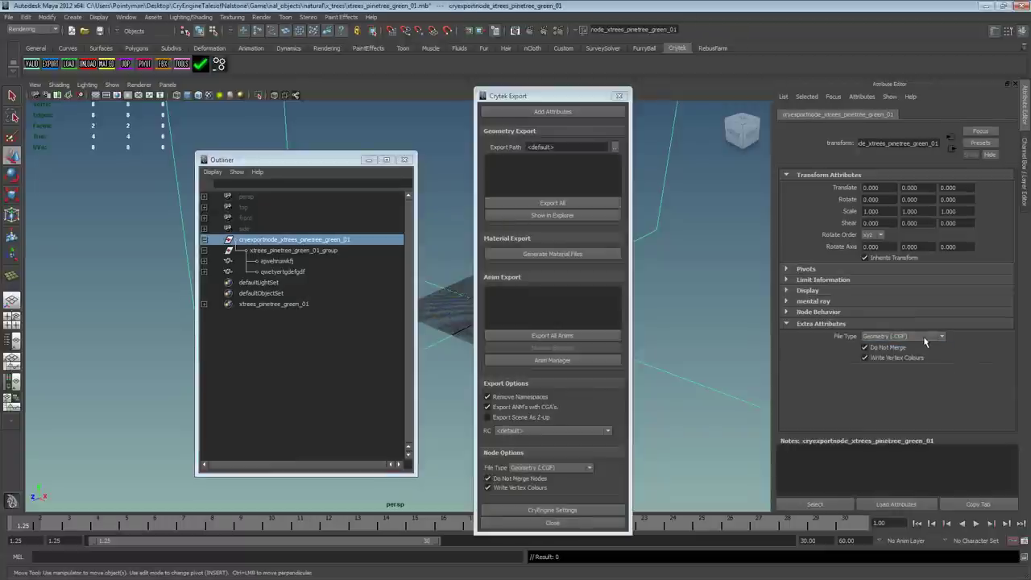
left_click(33, 63)
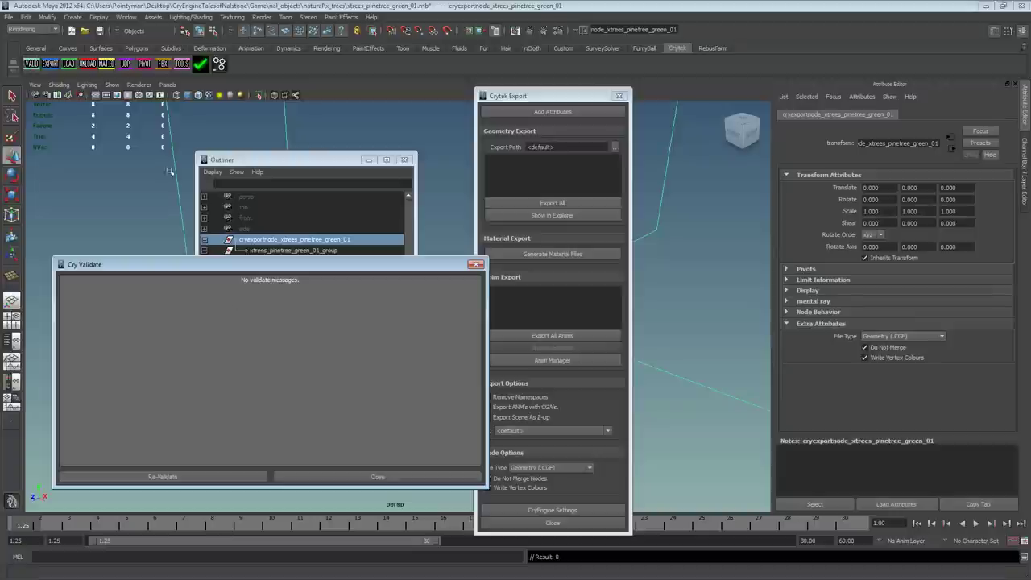
left_click(186, 479)
left_click(333, 481)
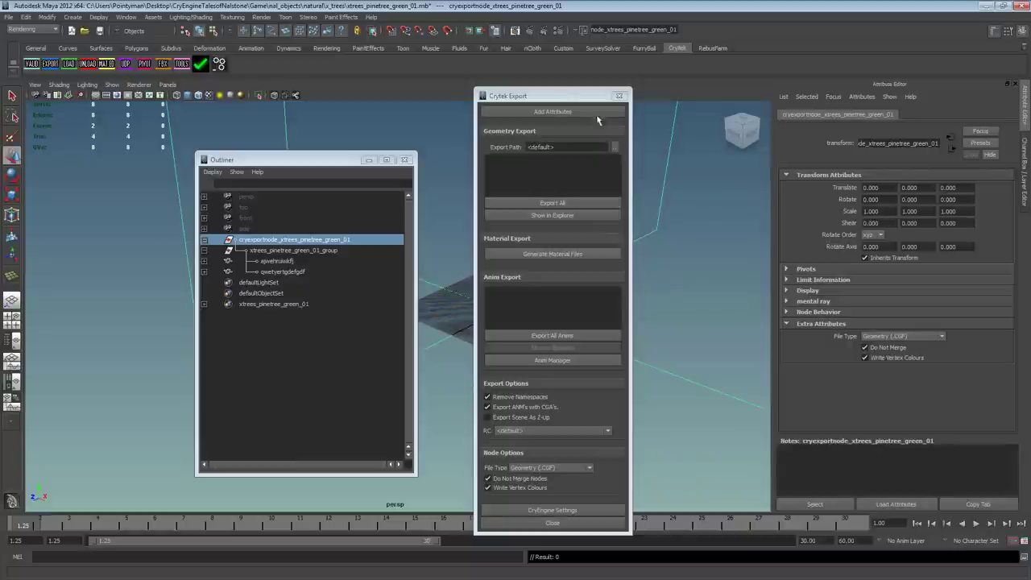
Step: Orbit the viewport to see the whole pine tree and switch to the Move tool
left_click_drag(560, 96, 717, 84)
left_click_drag(483, 241, 529, 245, "alt")
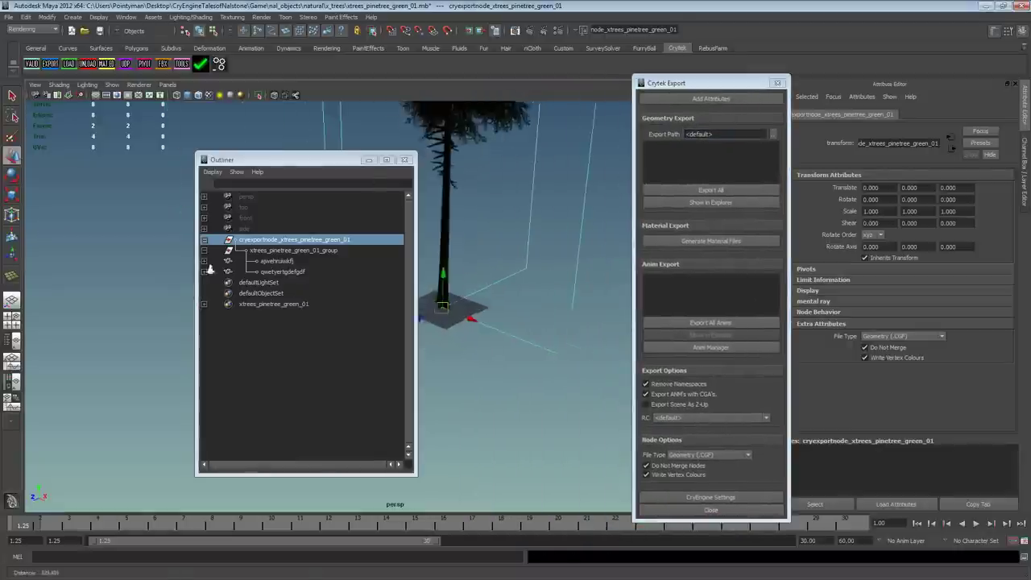
key("w")
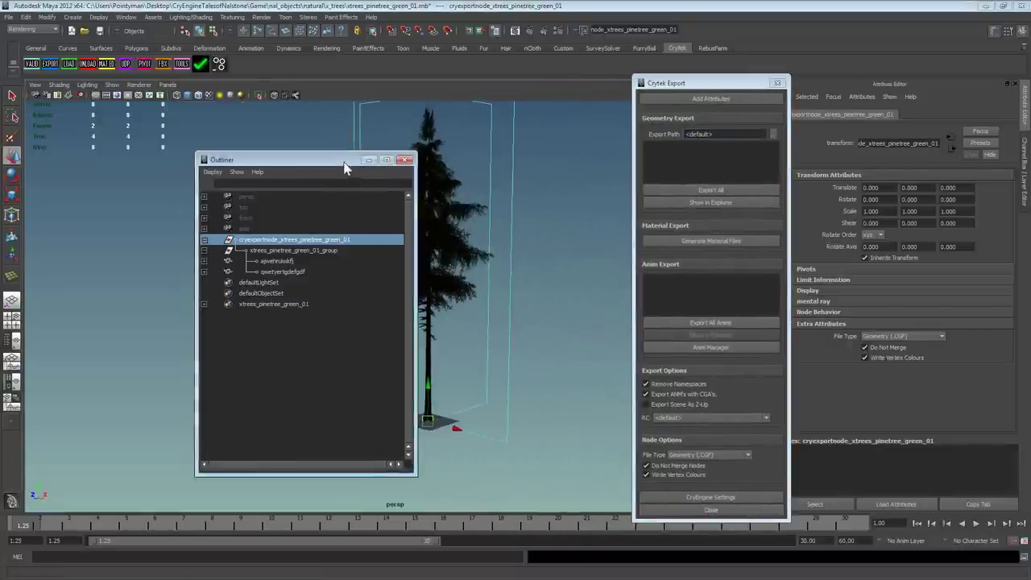
left_click_drag(347, 160, 229, 170)
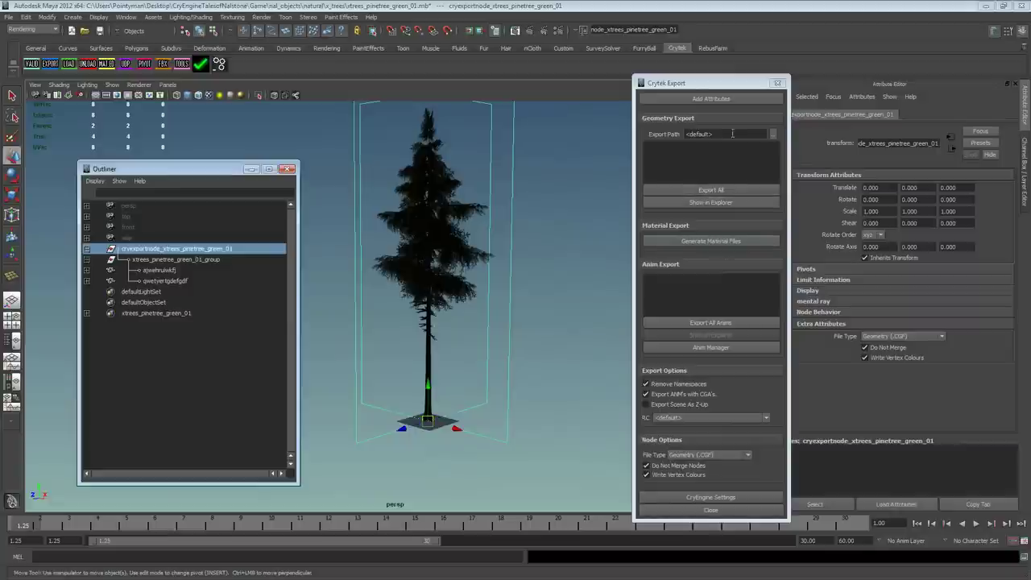
Step: Set the Crytek export path to the x_trees folder
left_click(734, 135)
left_click(773, 136)
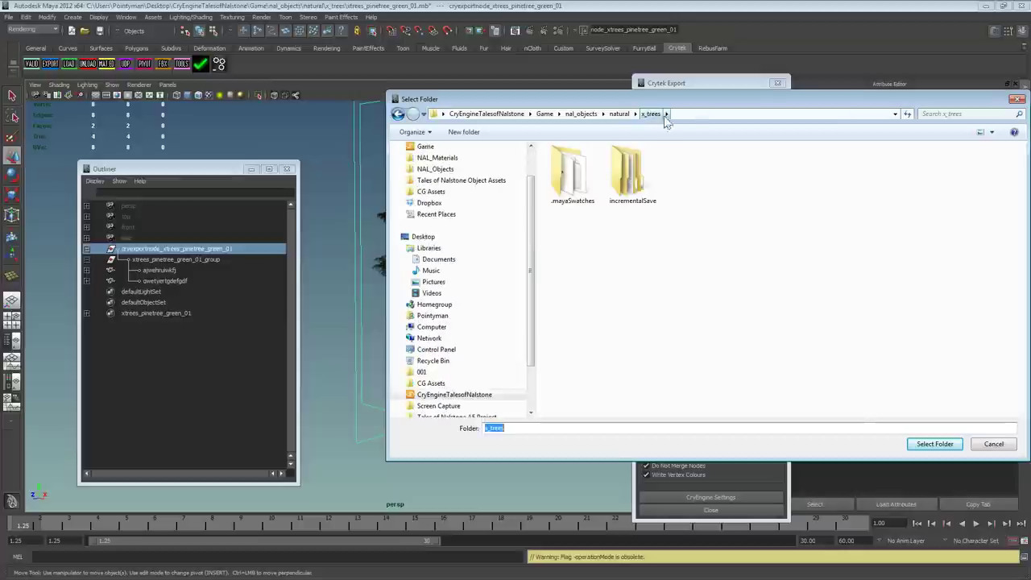
left_click(937, 450)
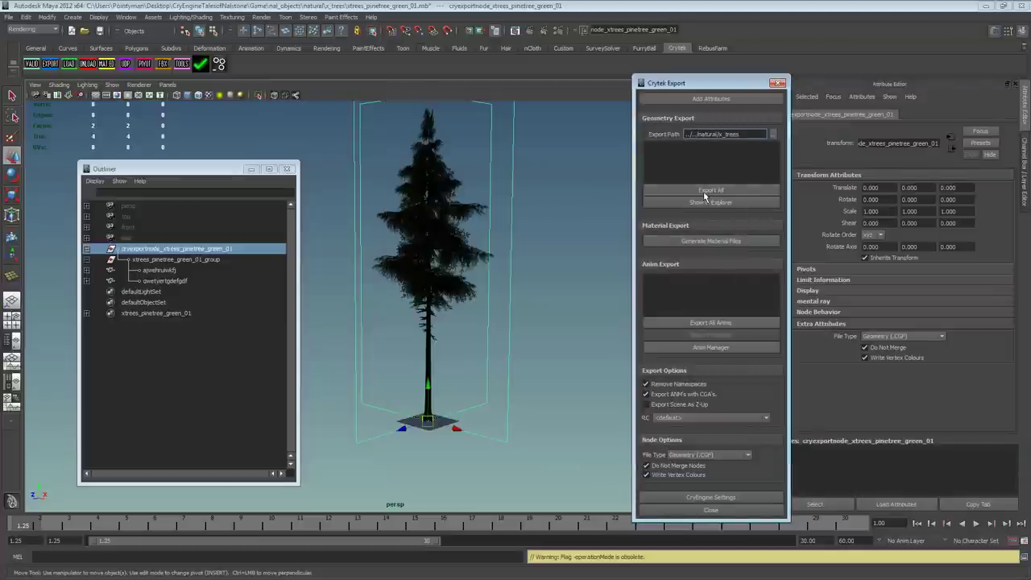
Step: Generate the tree's material file and export all geometry
left_click(703, 246)
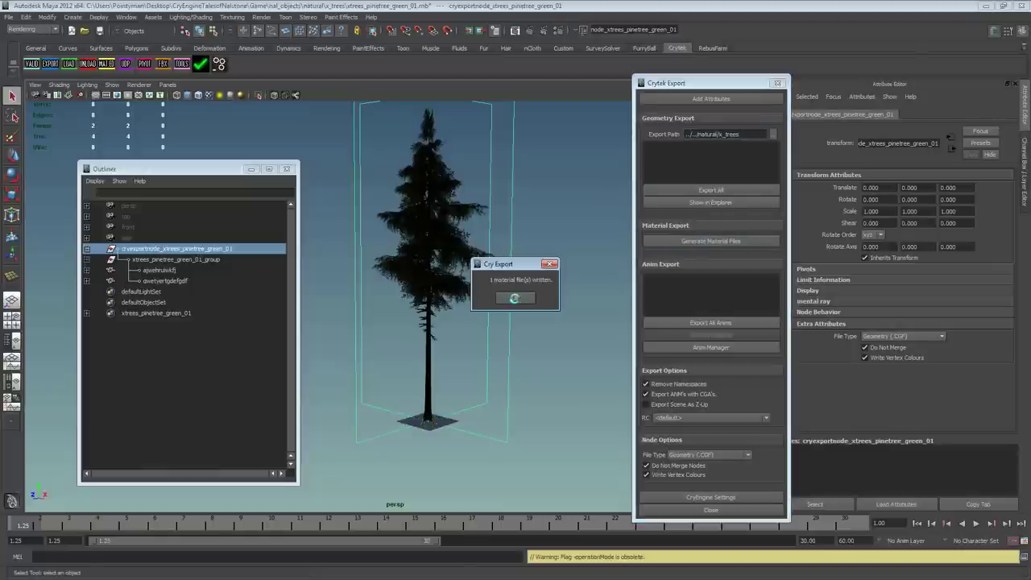
left_click(517, 297)
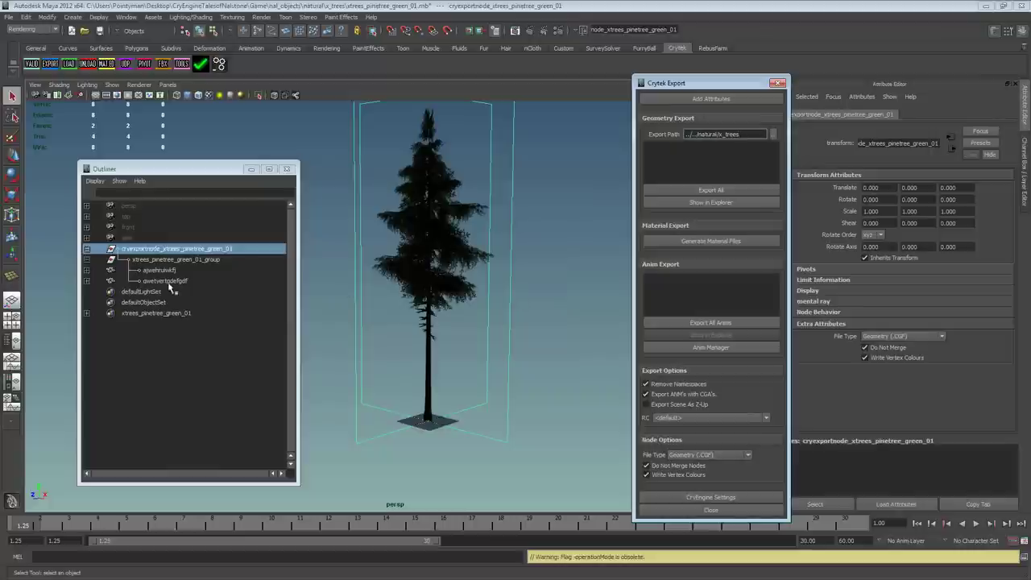
left_click(695, 191)
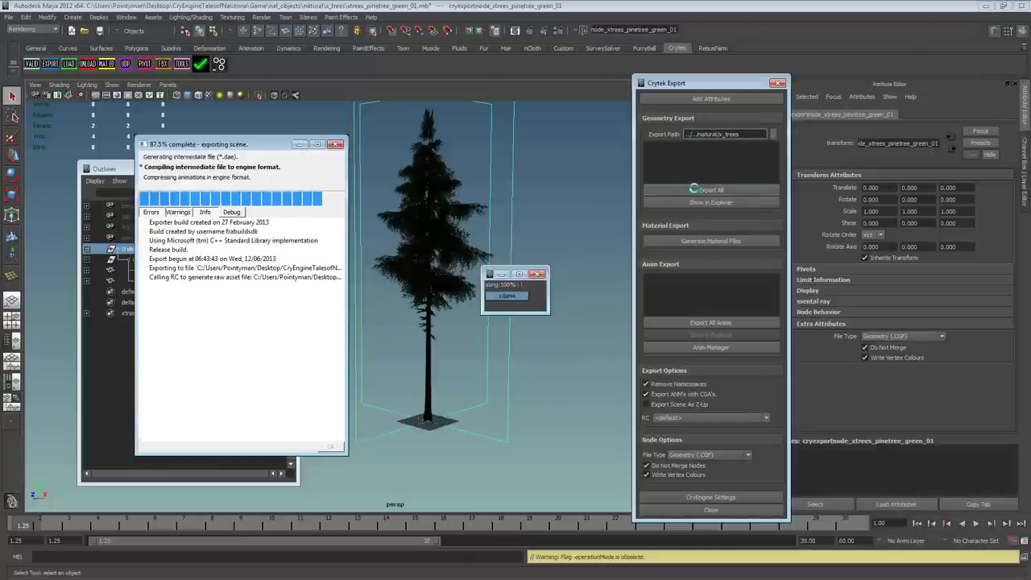
Step: Rename the two tree planes pine_01 and pine_02
double_click(161, 272)
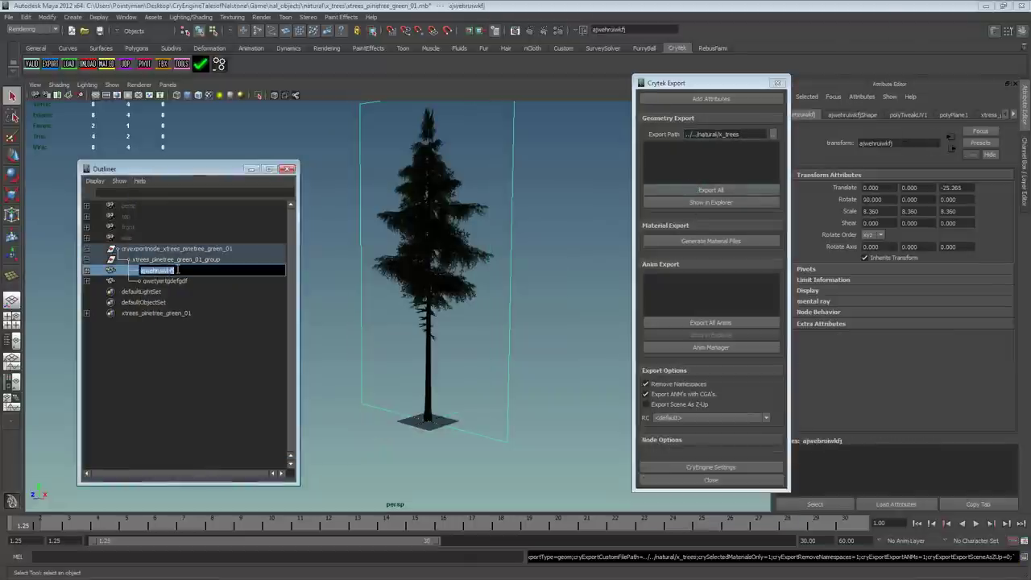
type("pine_01")
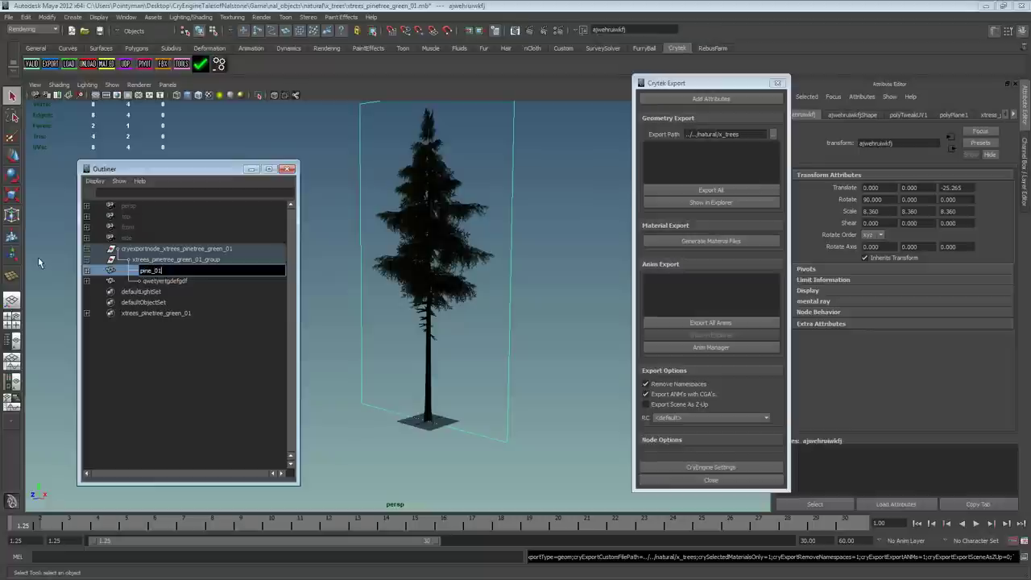
key("Return")
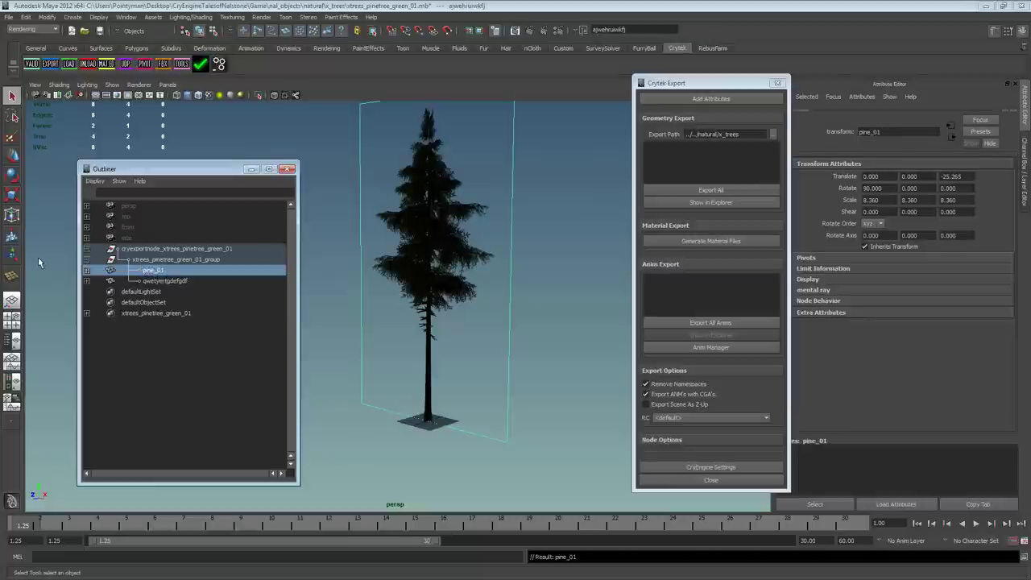
double_click(177, 281)
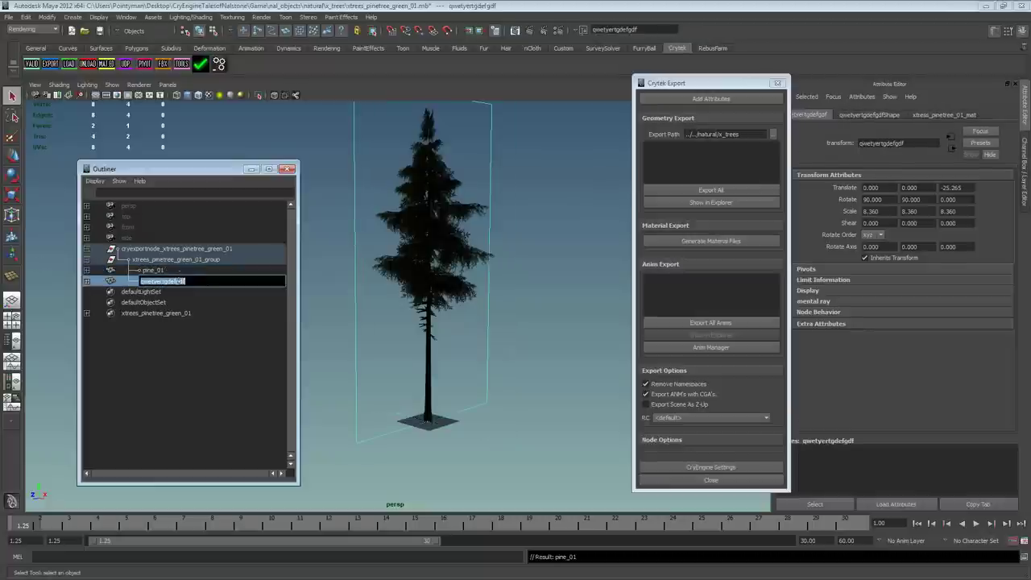
type("pine_02")
key("Return")
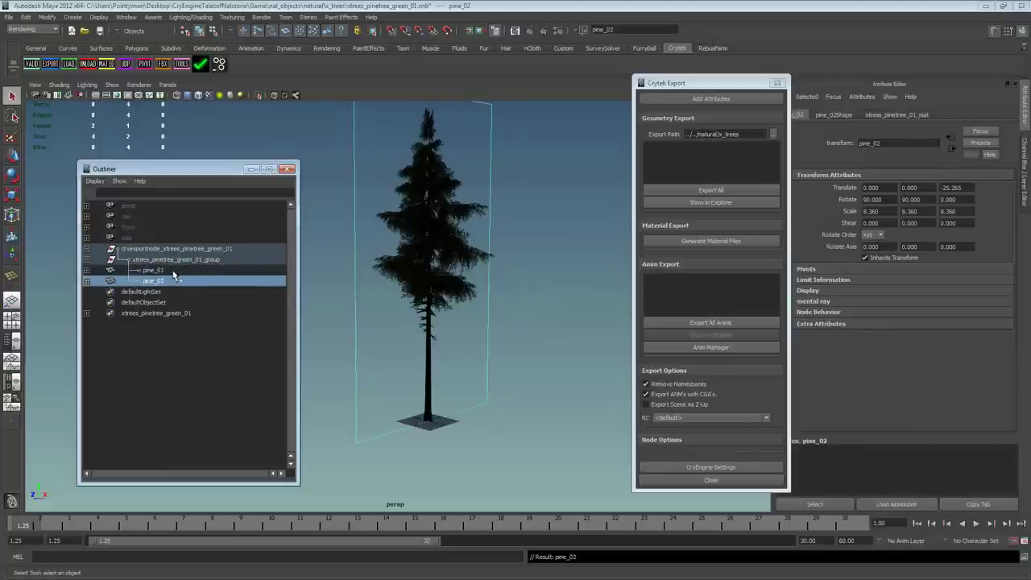
Step: Correct the plane names to pine_a_01 and pine_b_01
double_click(153, 271)
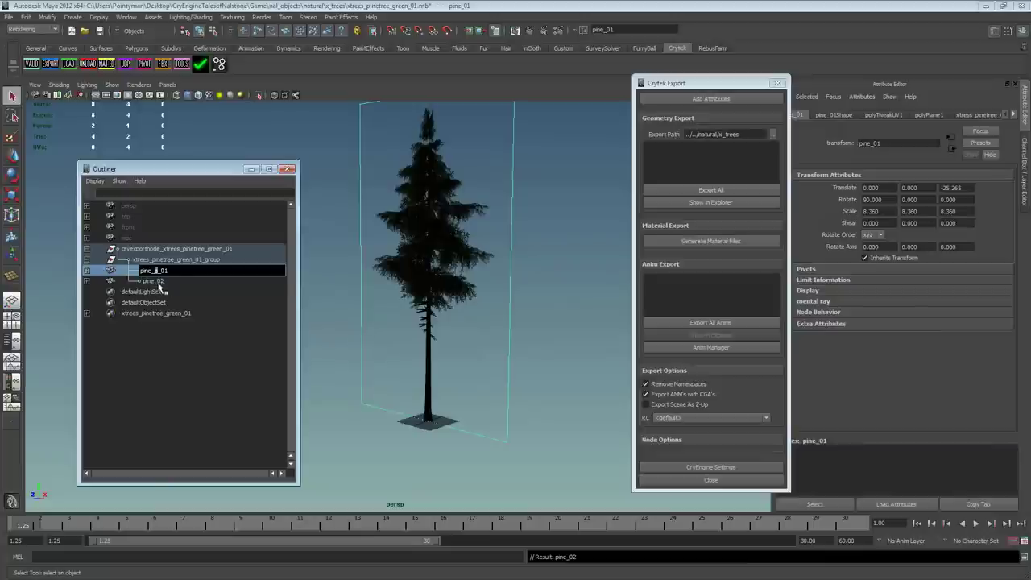
type("a_")
double_click(153, 282)
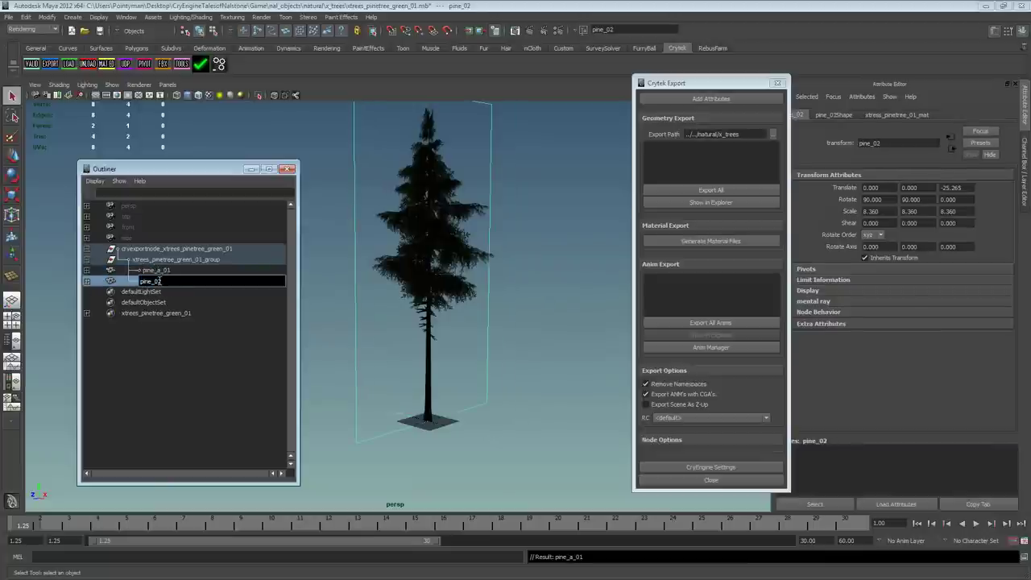
type("b_0")
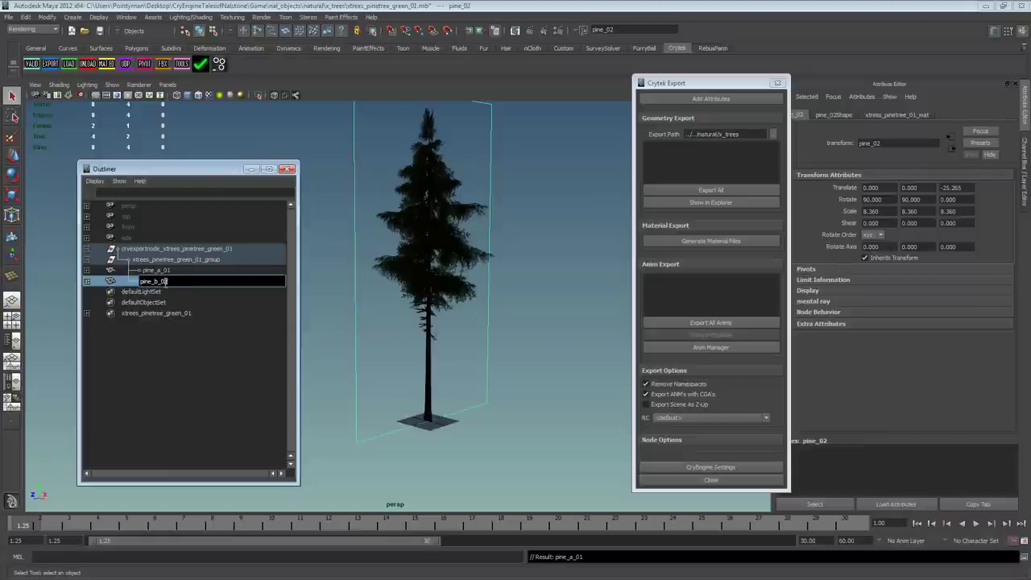
type("1")
left_click(175, 273)
key("Up")
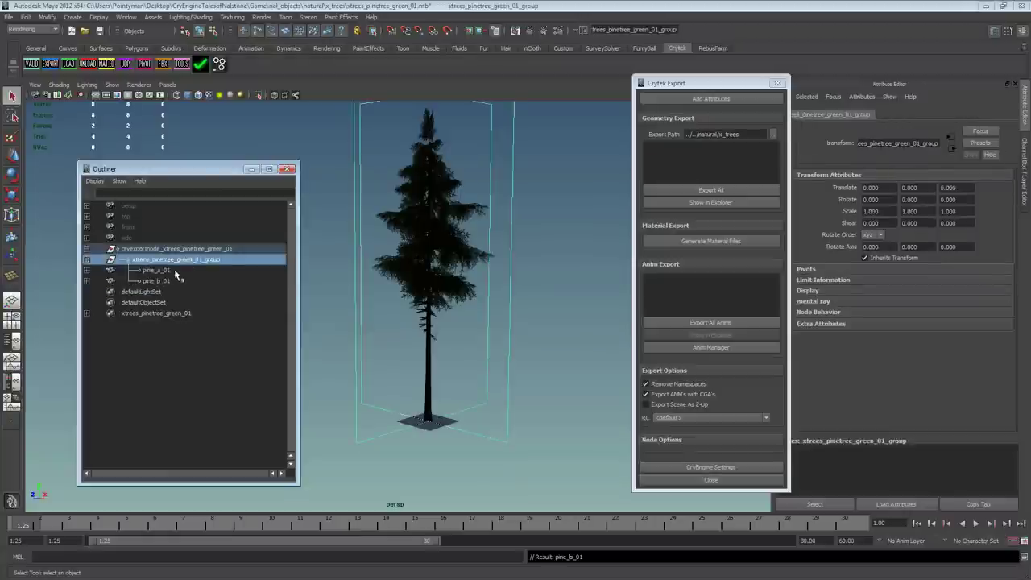
key("Down")
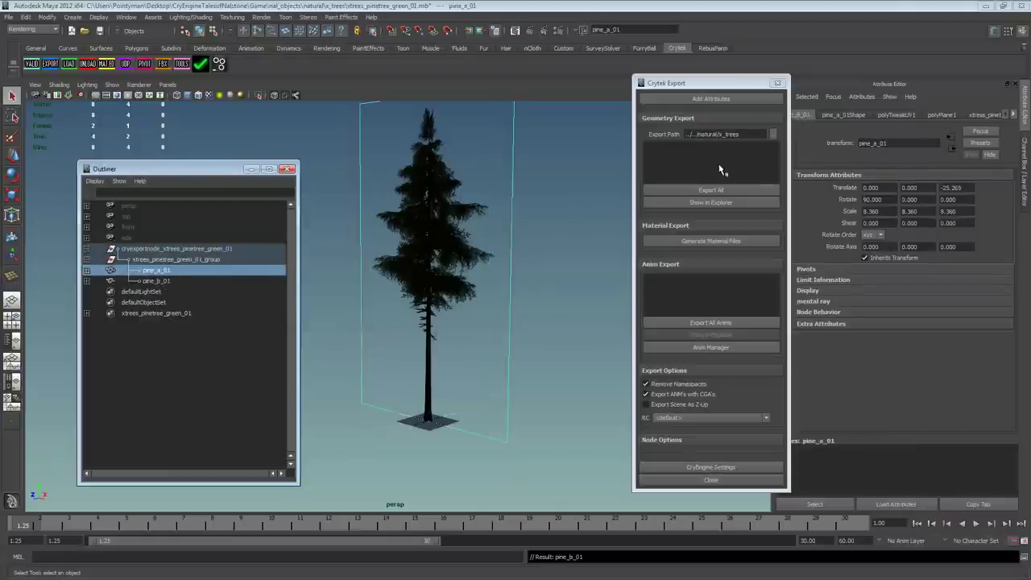
Step: Regenerate and overwrite the material file, then re-export all geometry to 100%
left_click(685, 242)
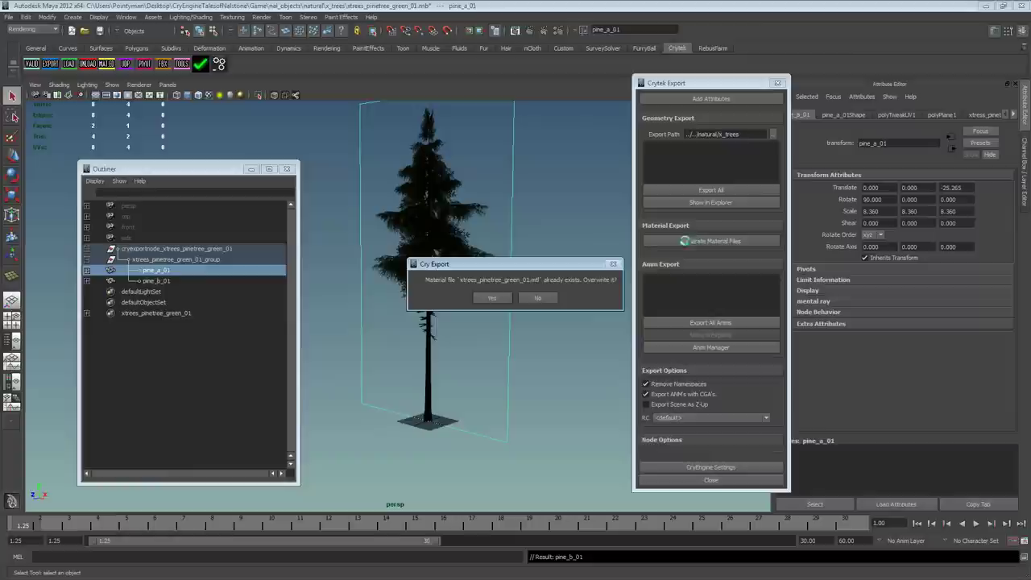
left_click(489, 298)
left_click(518, 299)
left_click(711, 190)
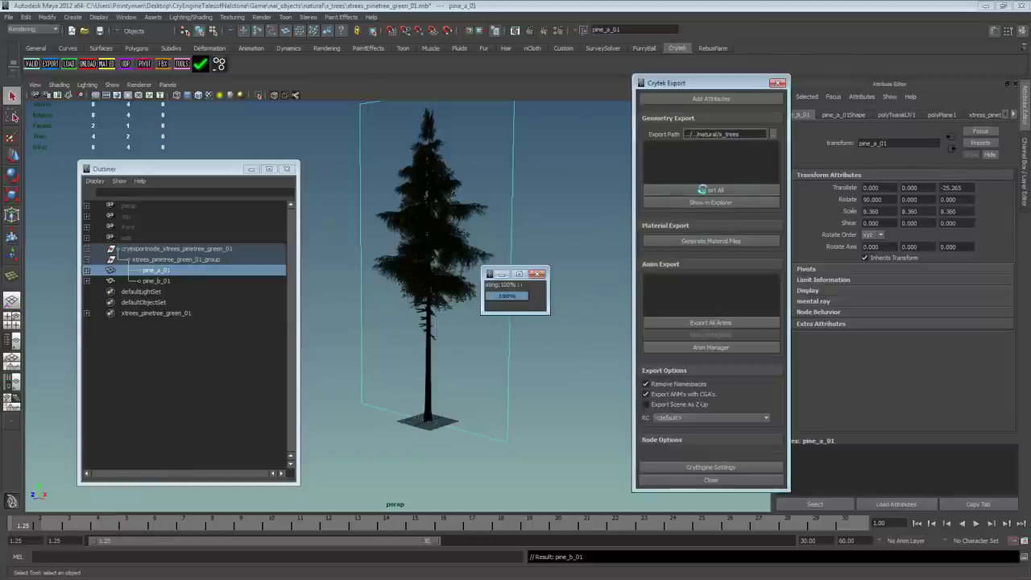
left_click(518, 298)
left_click(516, 247)
key("alt+Tab")
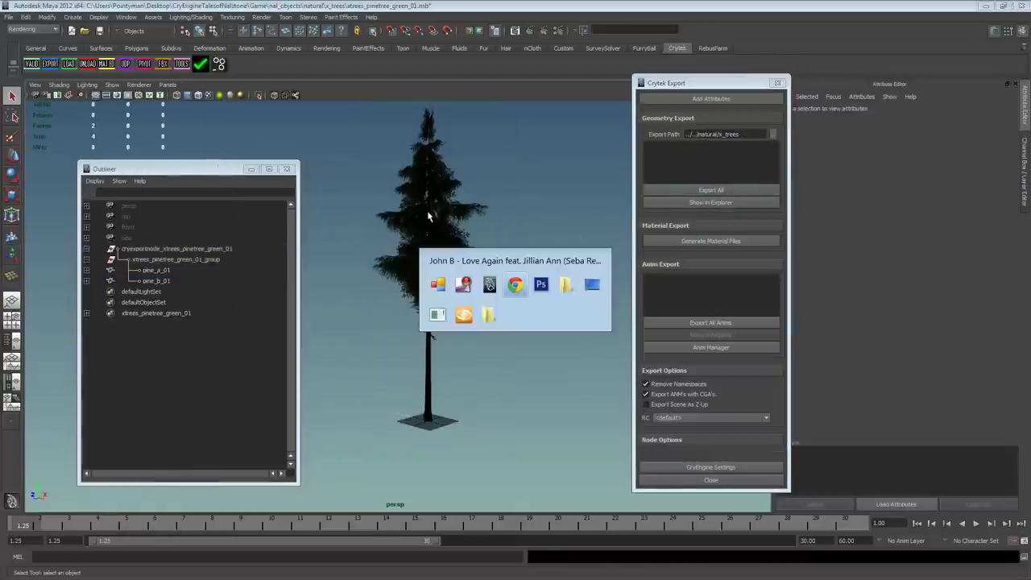
Step: Switch to Sandbox and look around The Meeting Place forest toward the path
left_click(465, 316)
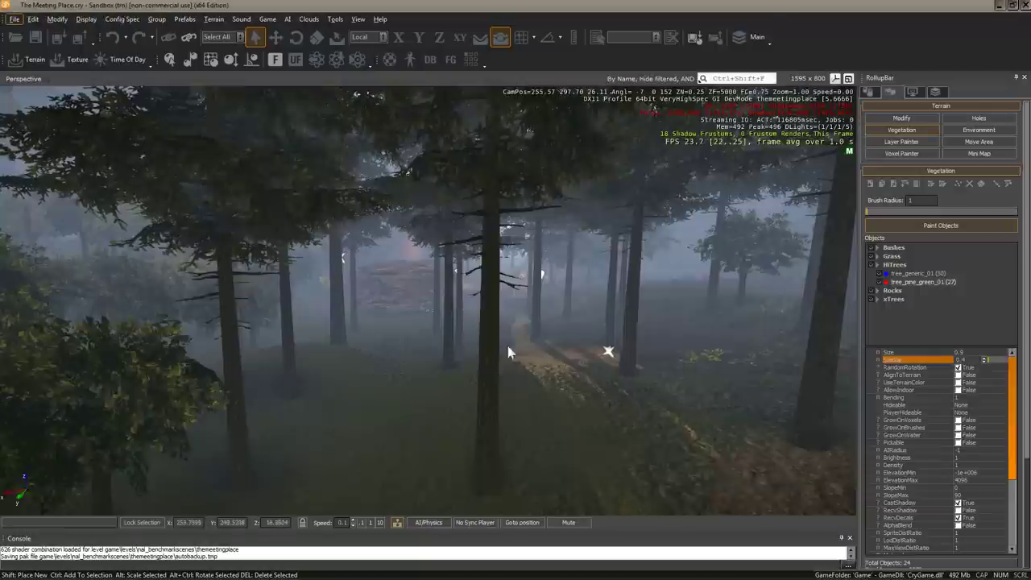
right_click_drag(509, 351, 729, 152)
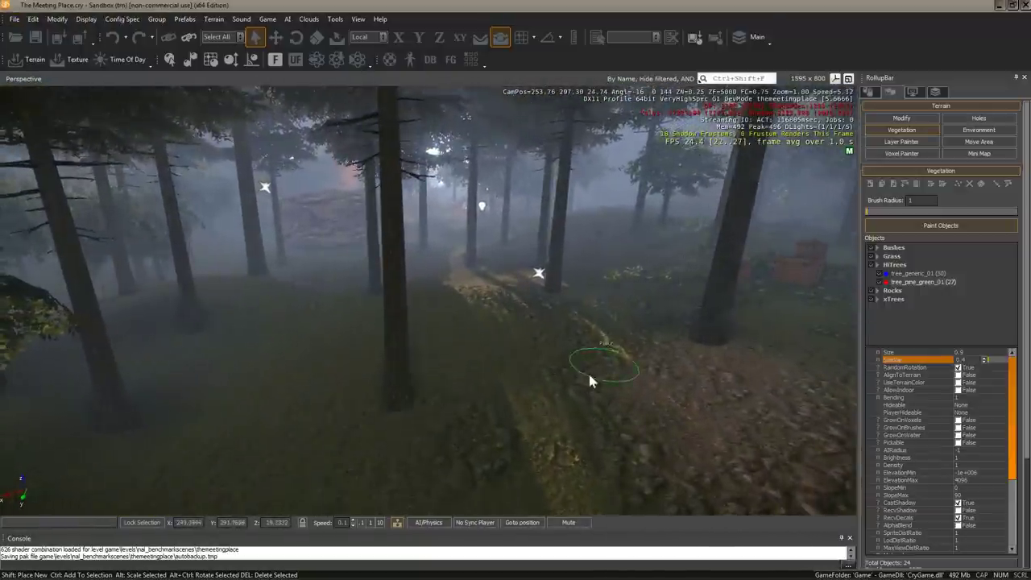
mouse_move(588, 370)
right_mouse_down()
mouse_move(609, 368)
mouse_move(601, 376)
right_mouse_up()
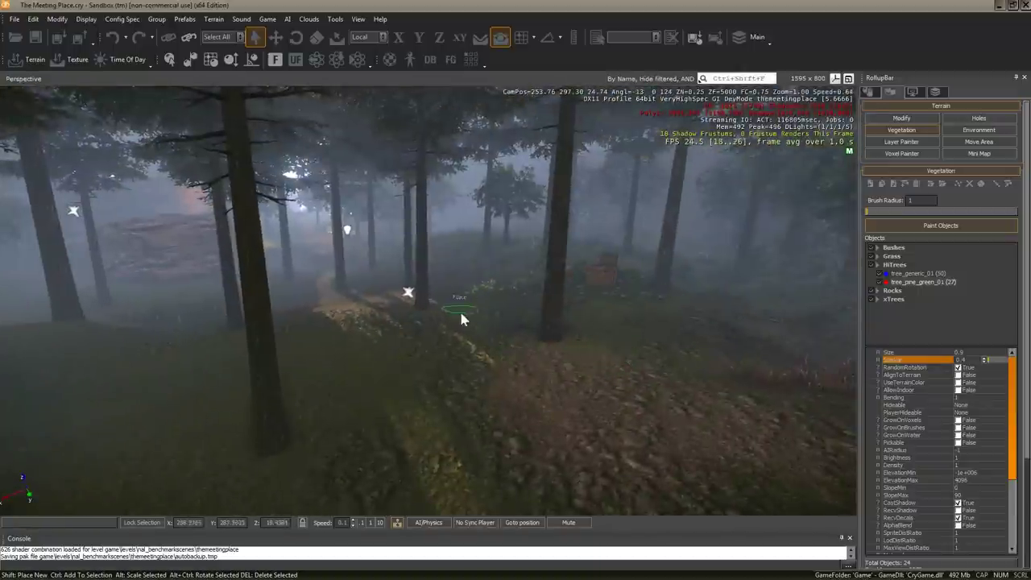
right_click_drag(460, 317, 435, 330)
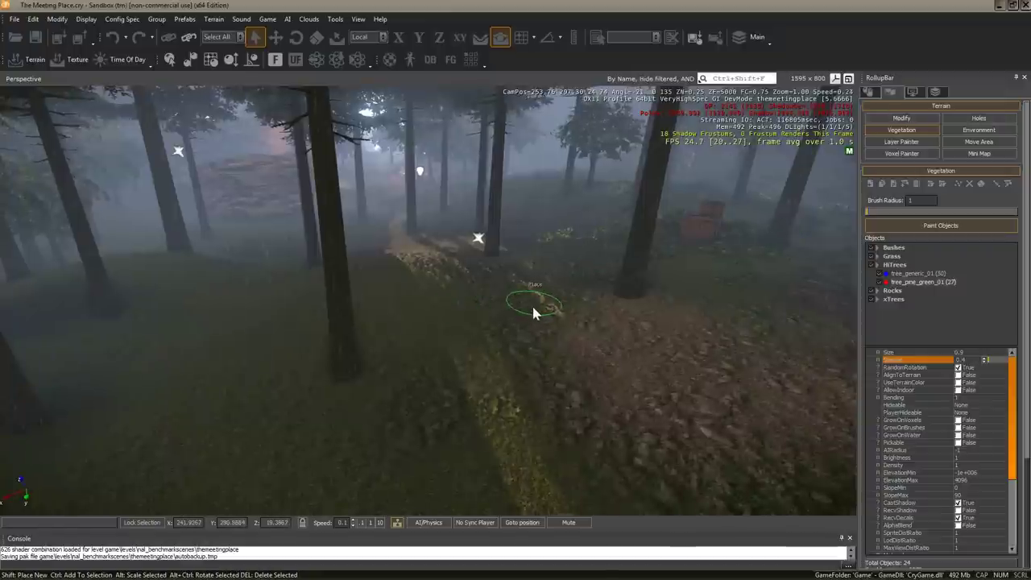
Step: Open the Material Editor and select the xTrees vegetation category
key("m")
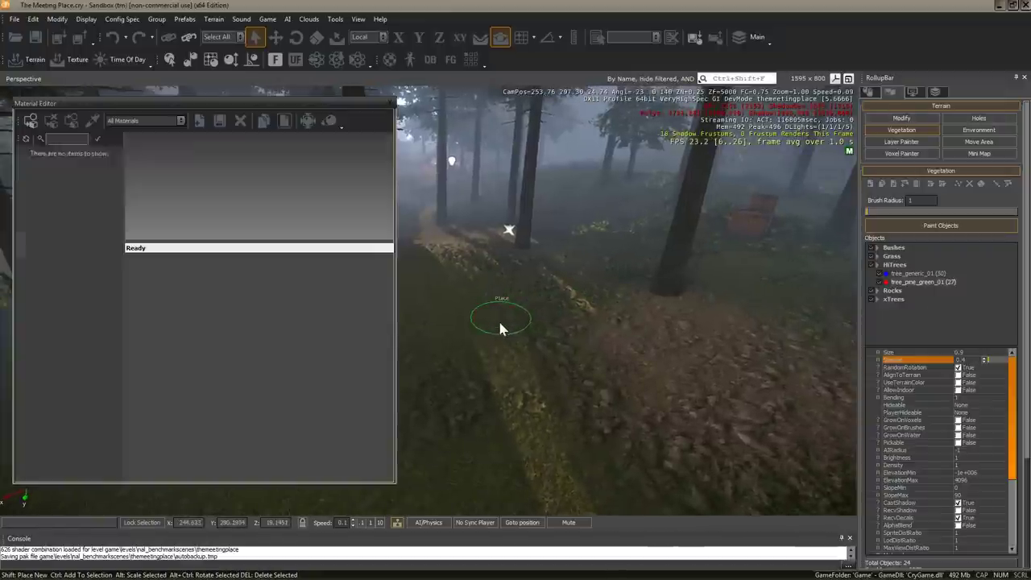
left_click(919, 267)
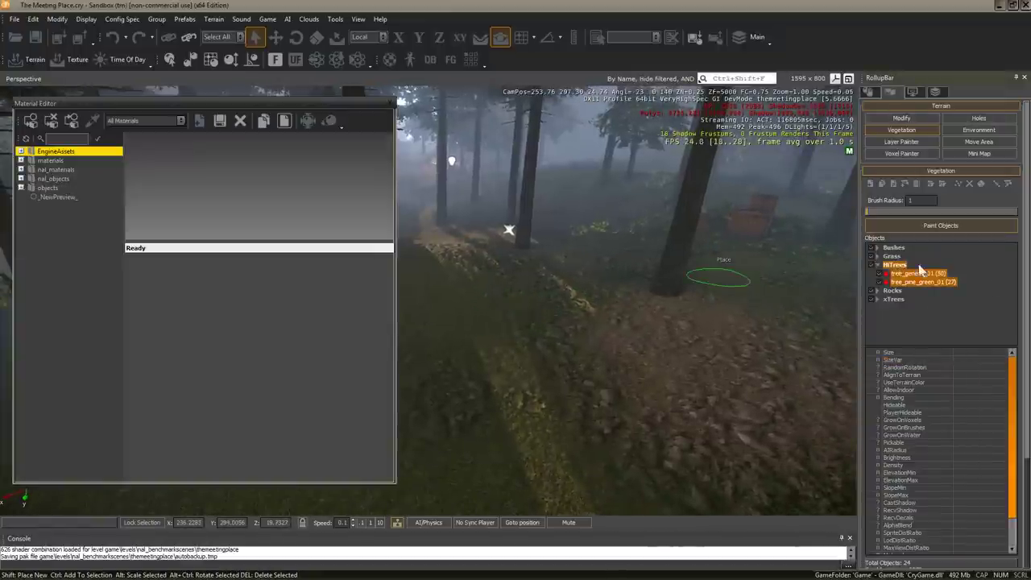
left_click(894, 299)
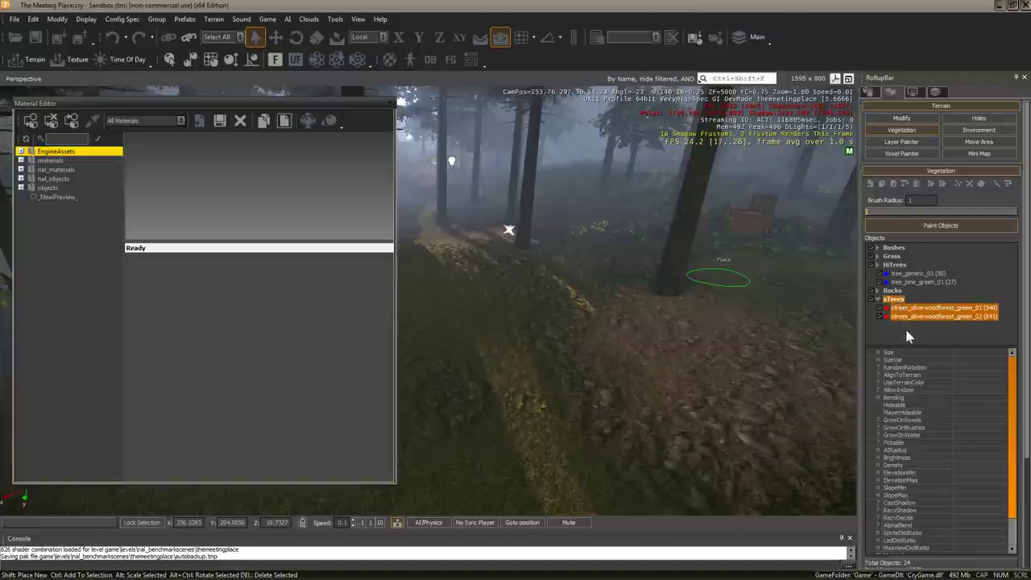
left_click(908, 335)
left_click(892, 302)
Step: Add xtrees_pinetree_green_01.cgf from x_trees as a new xTrees vegetation object
right_click(893, 304)
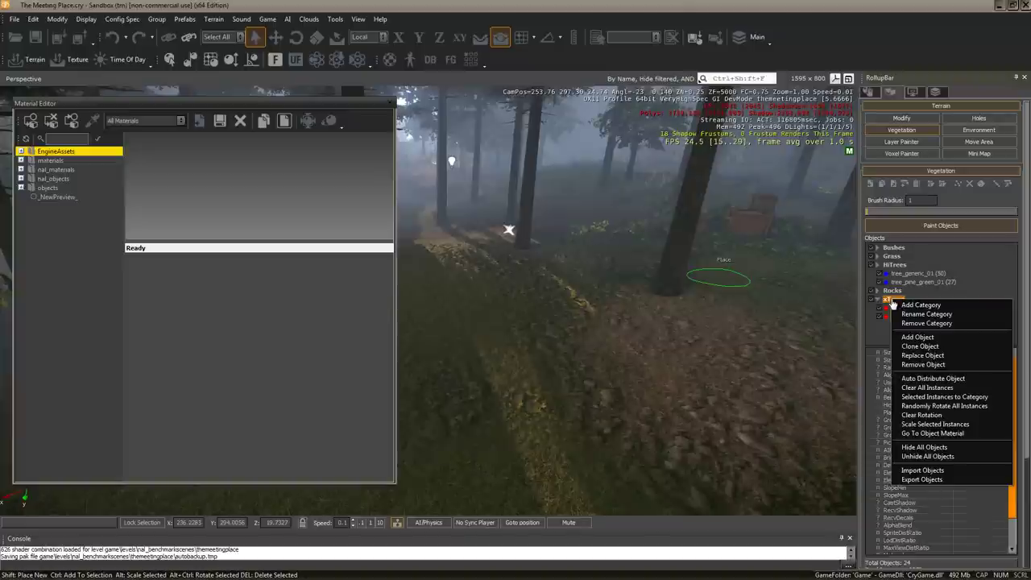
left_click(935, 339)
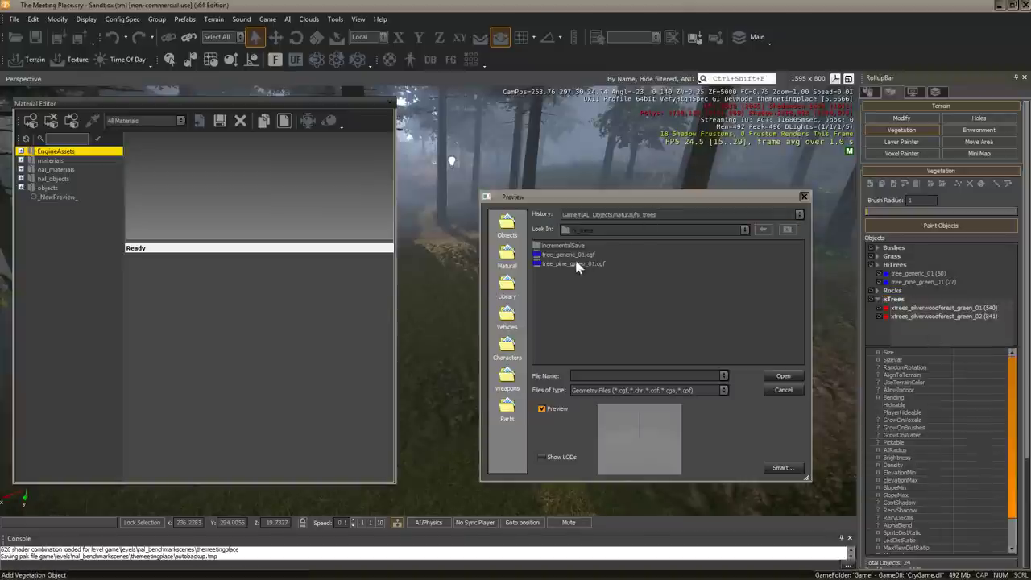
left_click(592, 230)
left_click(614, 262)
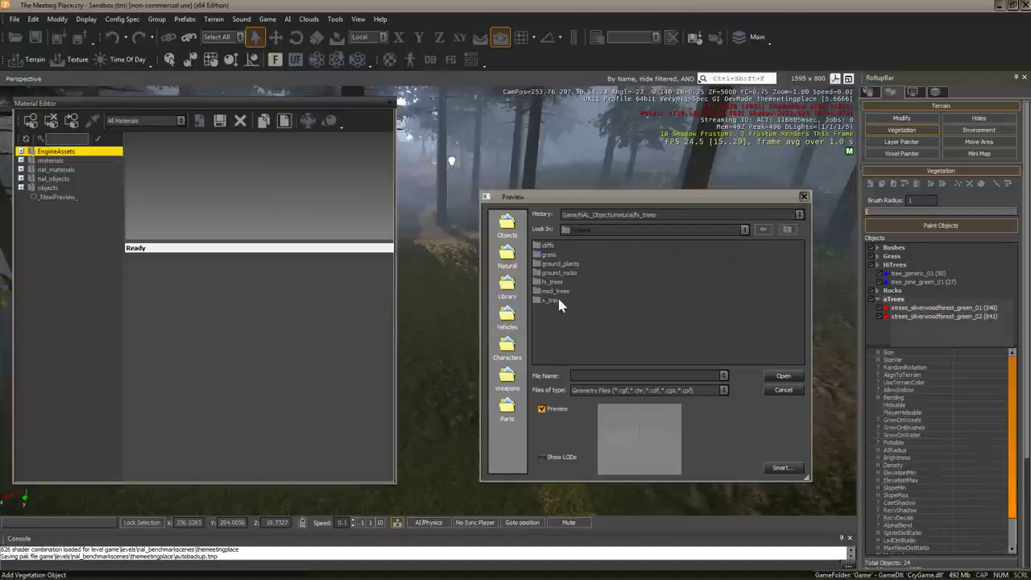
left_click(587, 257)
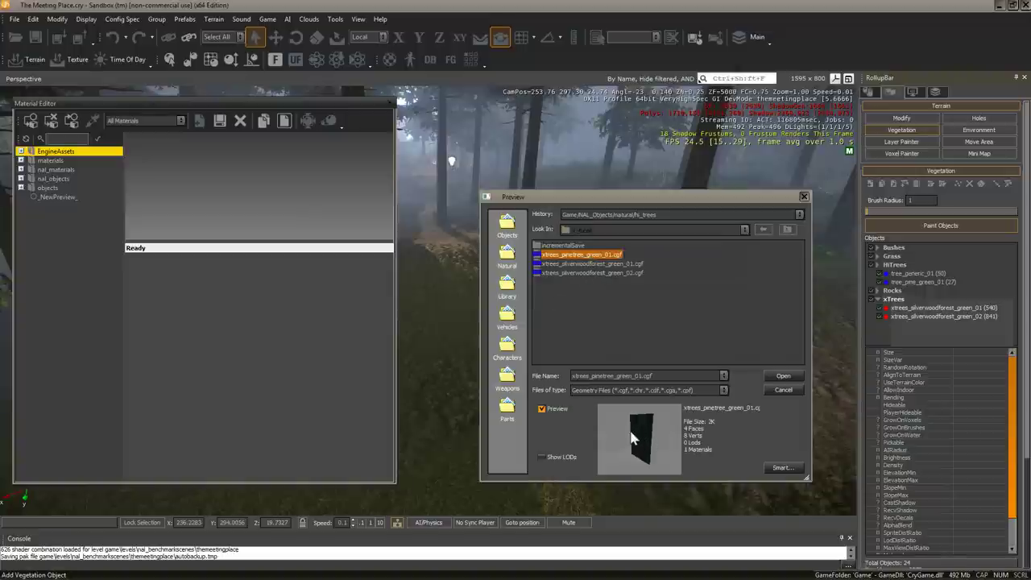
left_click_drag(667, 437, 652, 439)
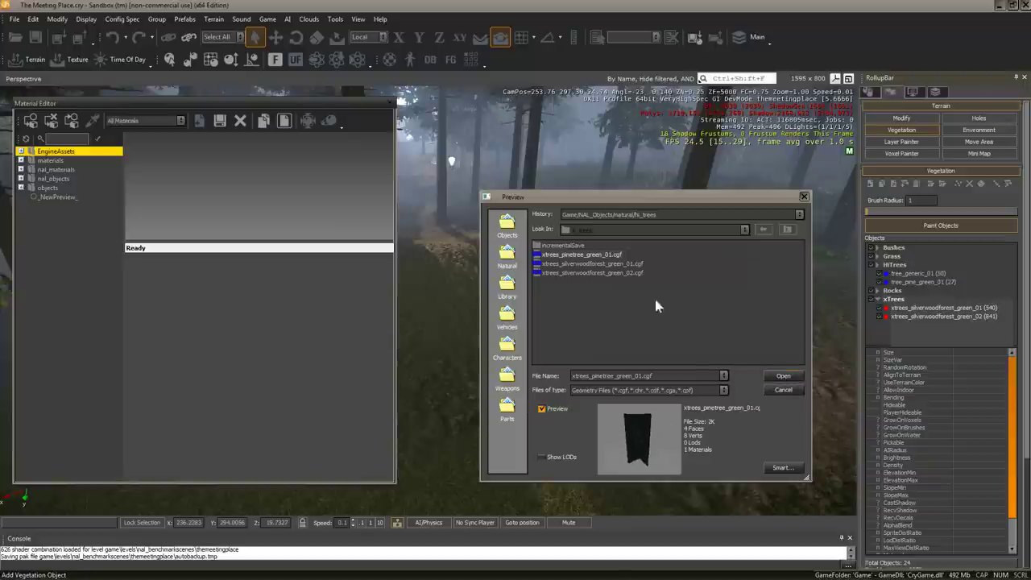
left_click(780, 379)
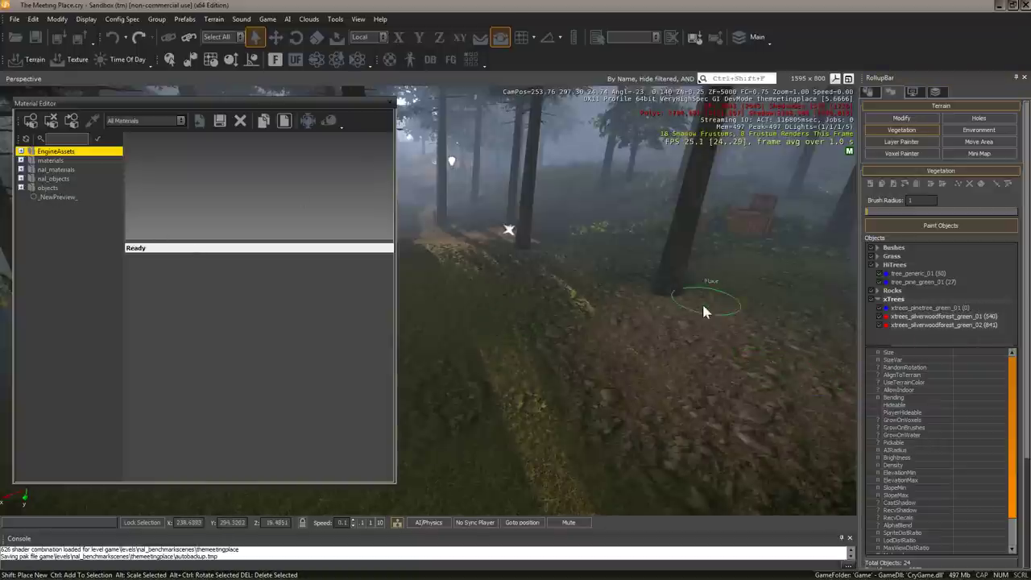
Step: Select xtrees_pinetree_green_01 and paint nine pines across the hillside, undoing bad strokes
left_click(923, 308)
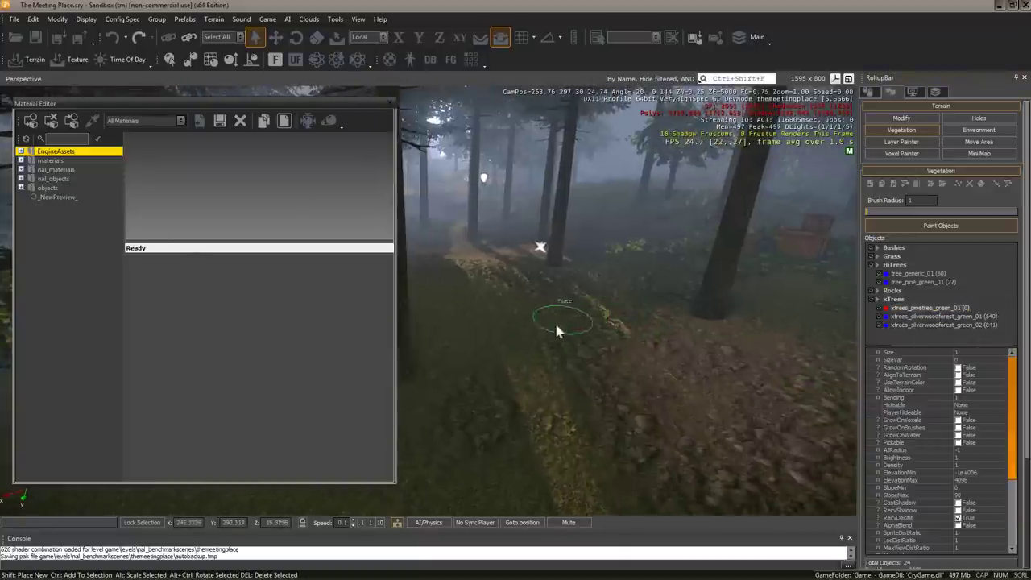
mouse_move(554, 319)
left_mouse_down()
mouse_move(521, 369)
mouse_move(674, 369)
left_mouse_up()
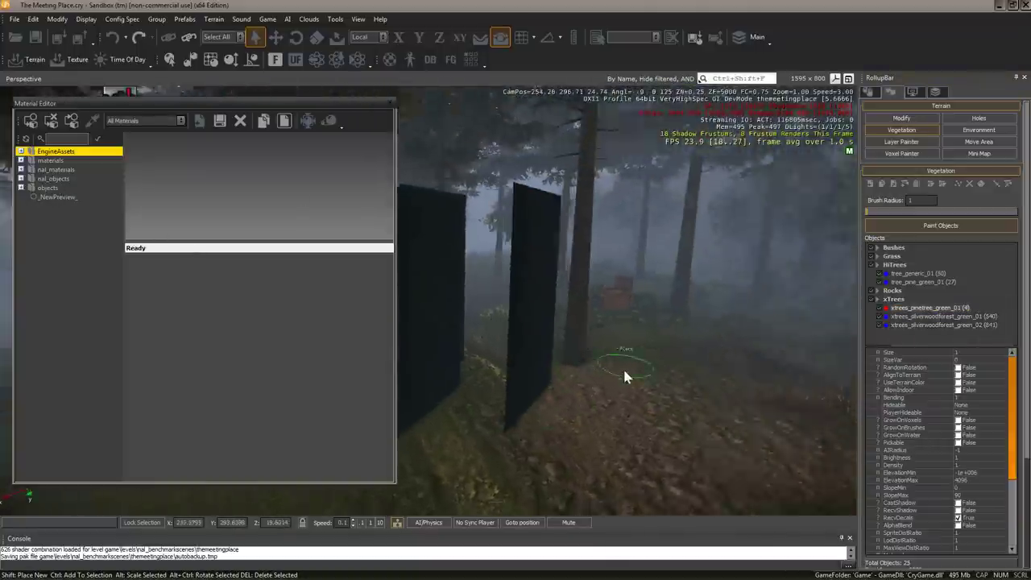
right_click_drag(623, 366, 623, 367)
key("ctrl+z")
right_click_drag(535, 352, 558, 360)
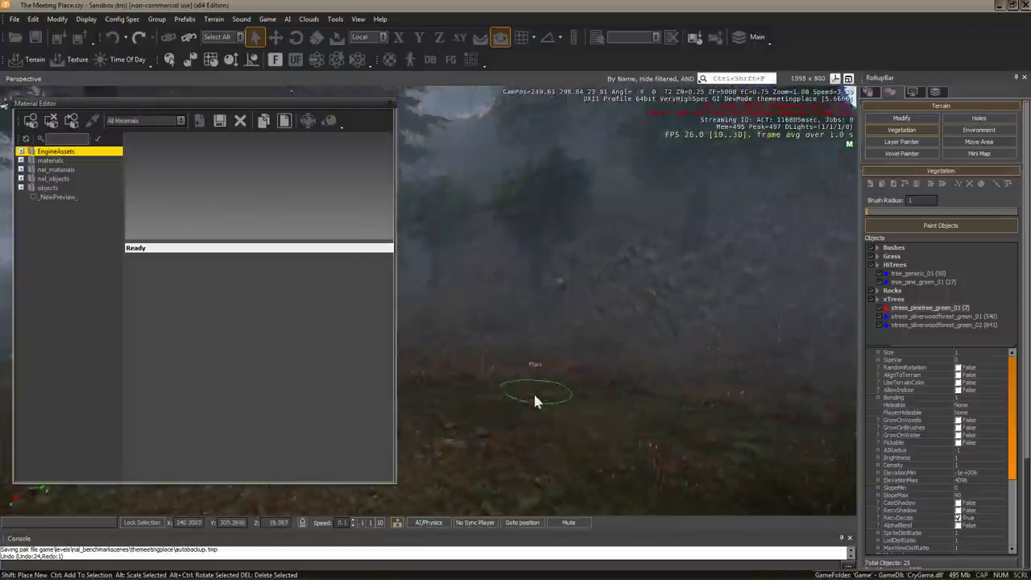
right_click_drag(475, 403, 598, 330)
left_click_drag(599, 329, 612, 443)
key("ctrl+z")
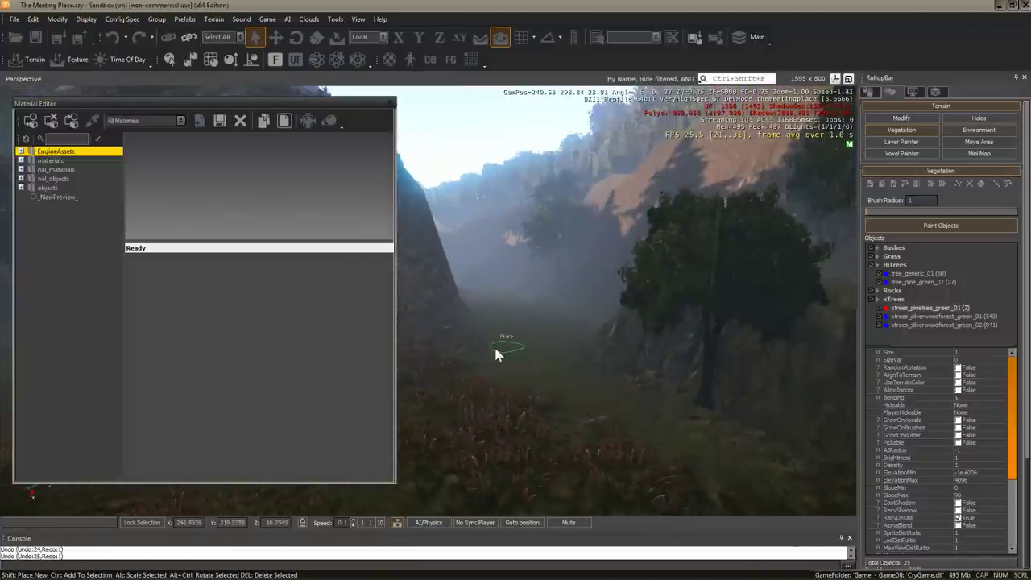
mouse_move(525, 346)
right_mouse_down()
mouse_move(591, 343)
mouse_move(566, 368)
mouse_move(561, 359)
right_mouse_up()
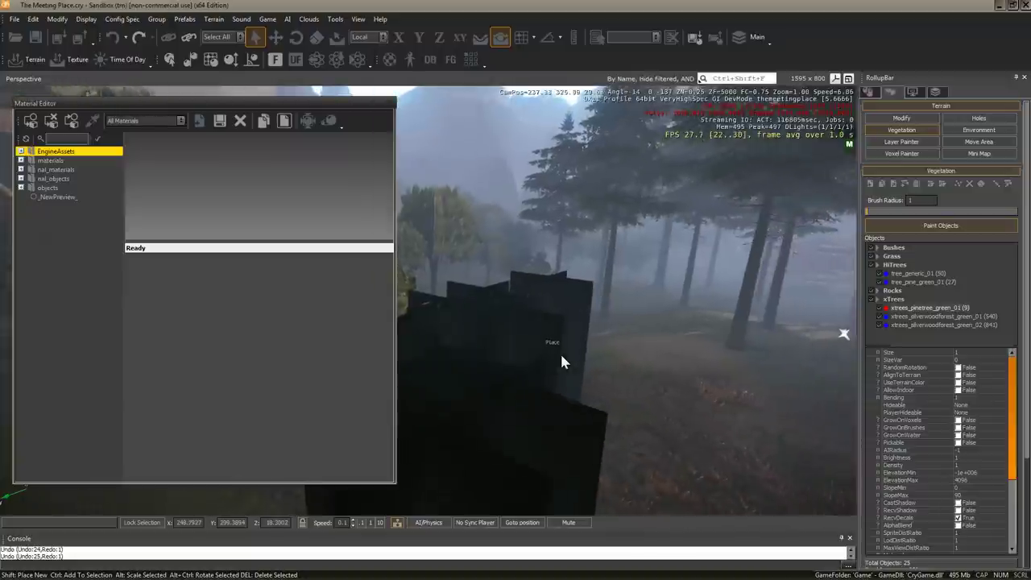
Step: Expand nal_objects > natural > x_trees and select the xtrees_pinetree_green_01 material
double_click(43, 180)
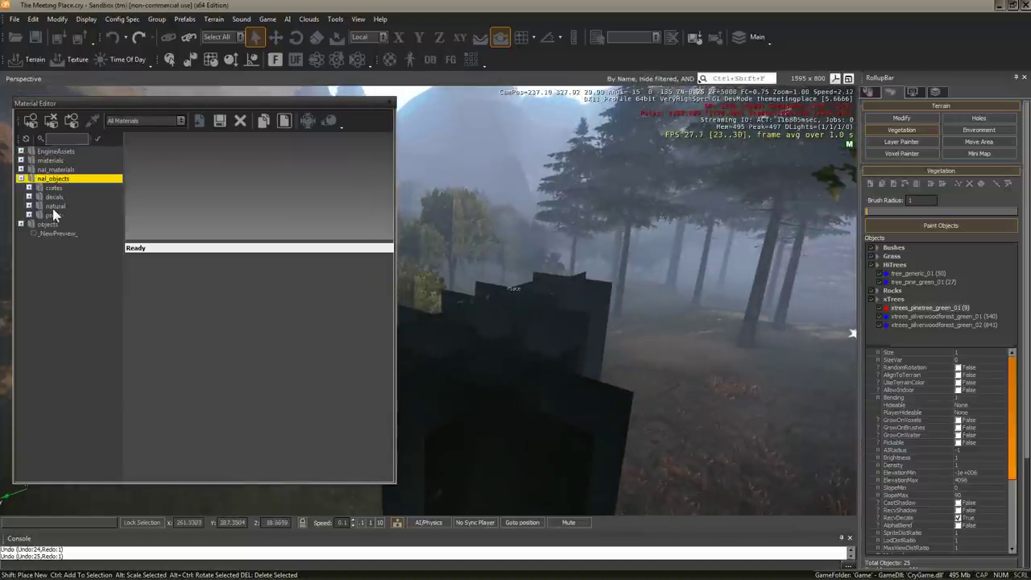
double_click(54, 207)
double_click(62, 270)
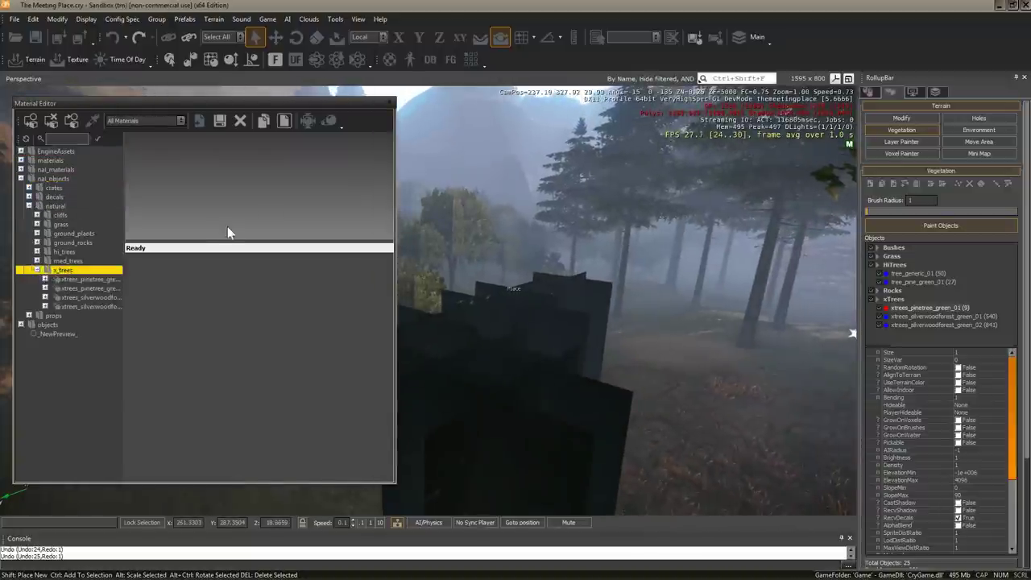
left_click_drag(123, 297, 180, 290)
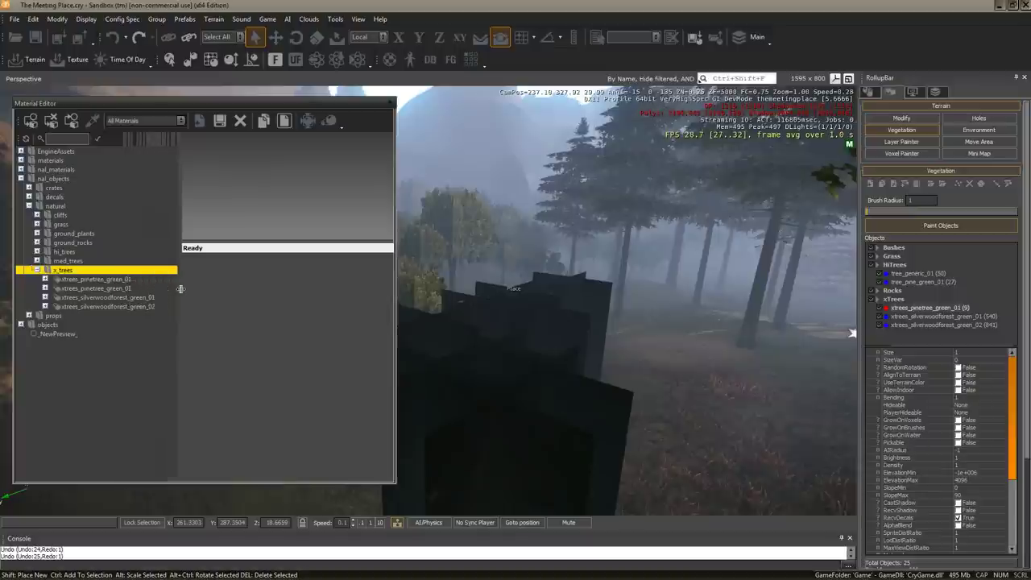
left_click(100, 288)
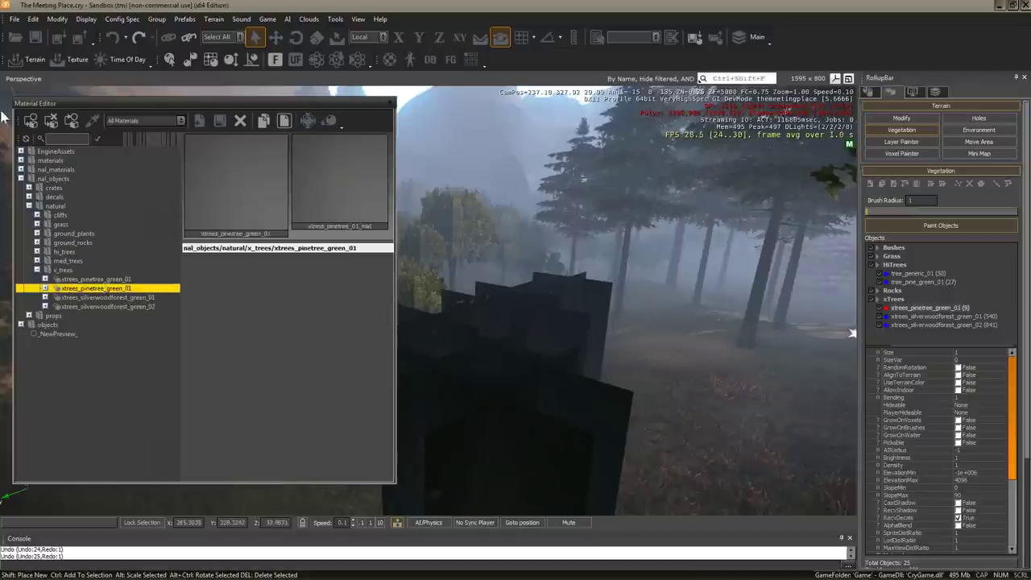
left_click(26, 138)
left_click(21, 179)
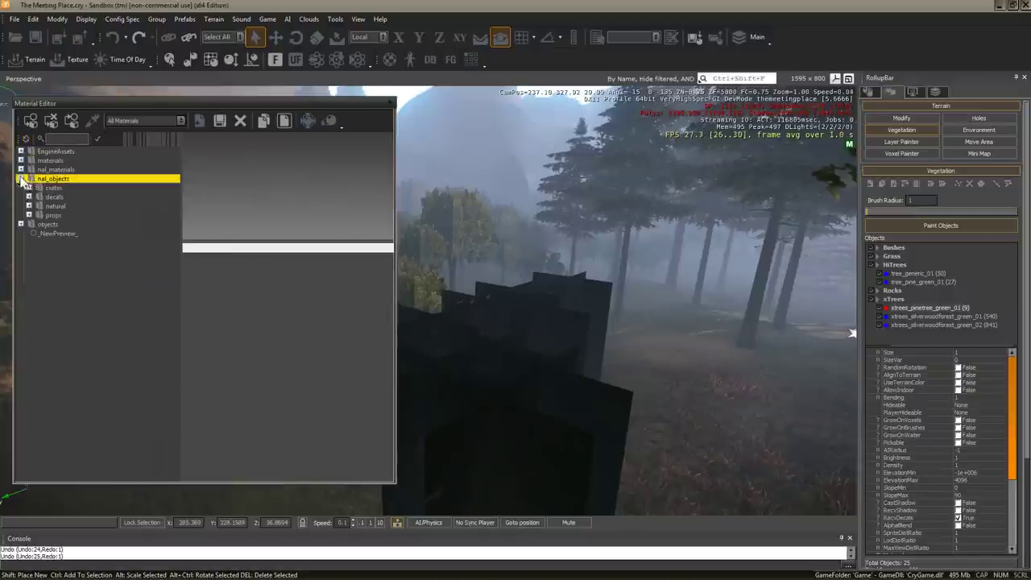
left_click(29, 207)
left_click(36, 270)
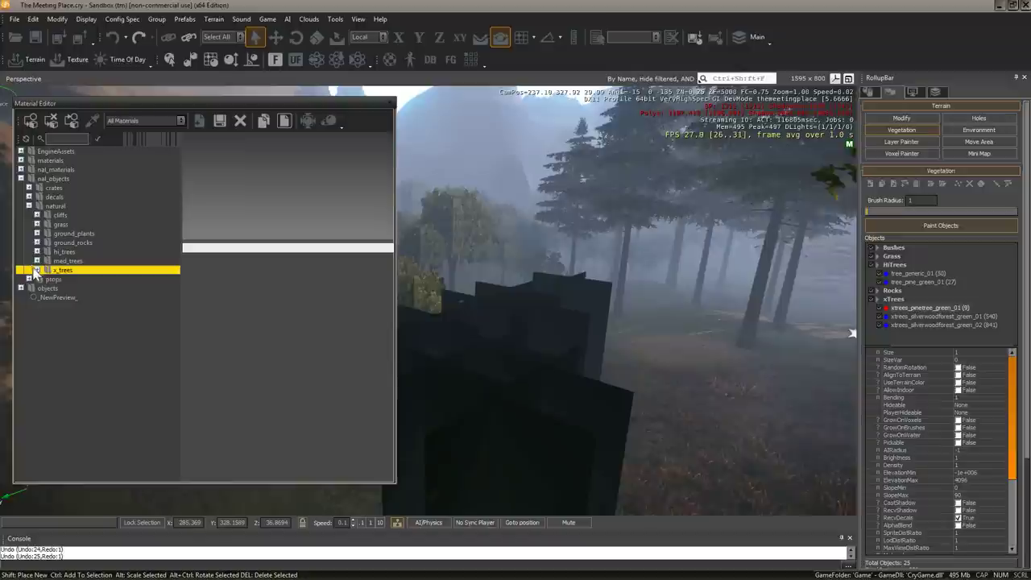
left_click(99, 280)
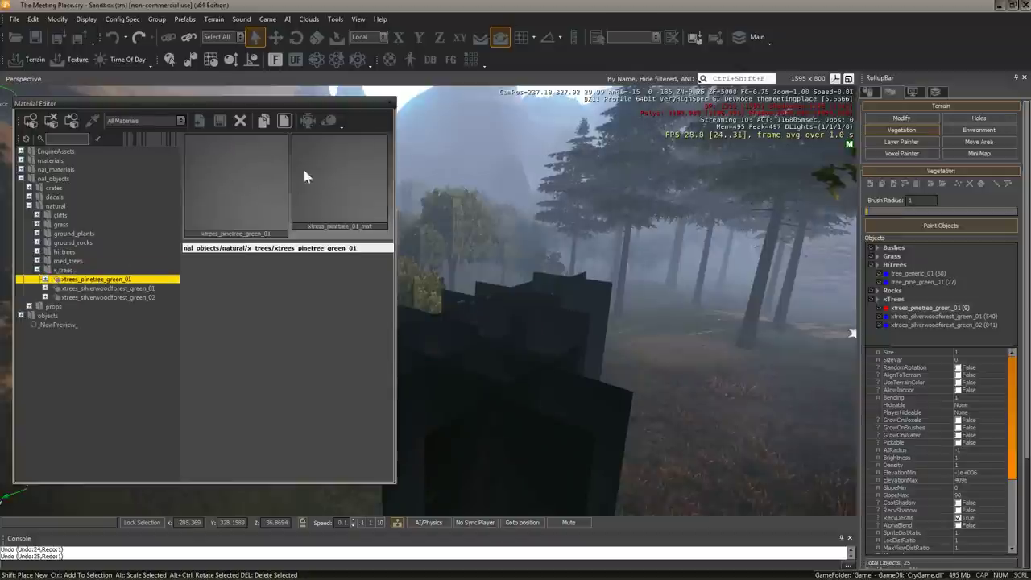
left_click(235, 193)
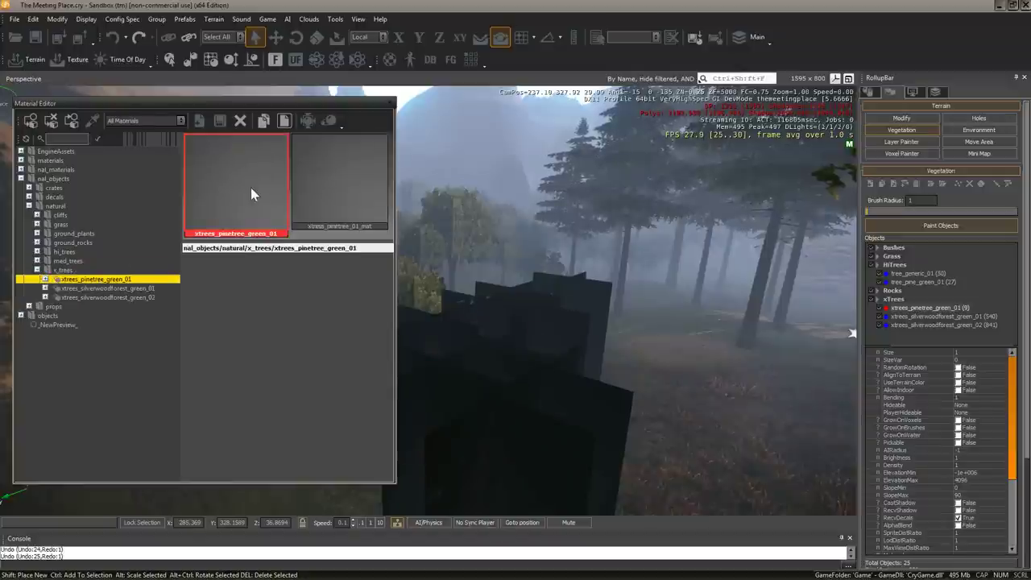
left_click(102, 280)
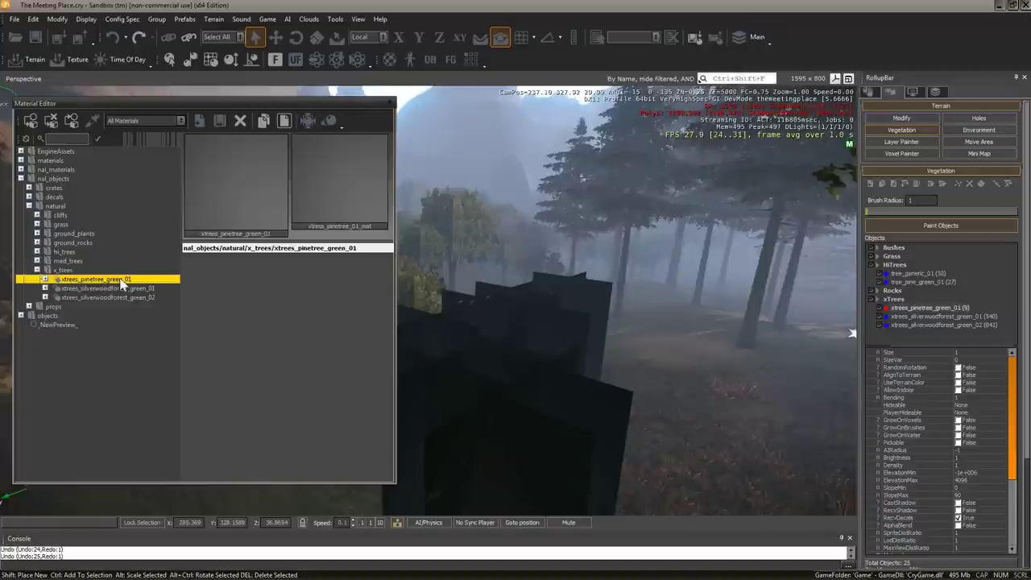
Step: Switch the pine leaf submaterial to the Vegetation shader
left_click(331, 185)
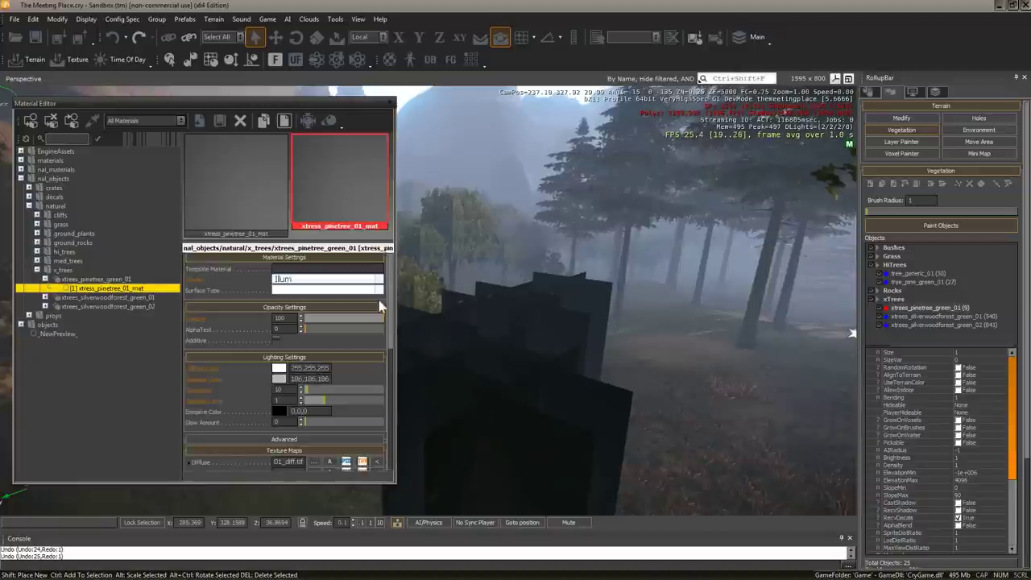
left_click_drag(394, 317, 401, 317)
right_click_drag(419, 317, 612, 315)
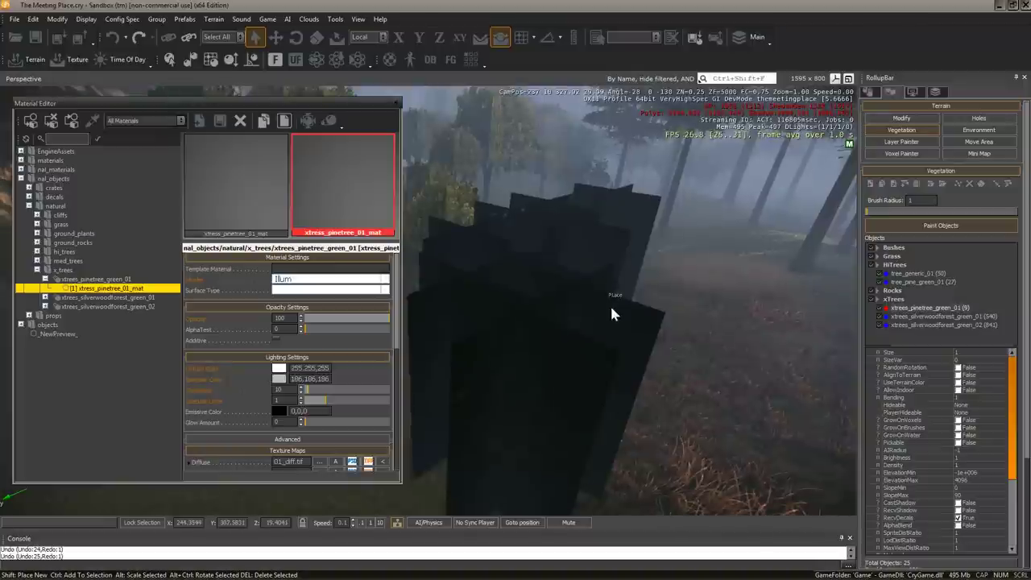
left_click(316, 283)
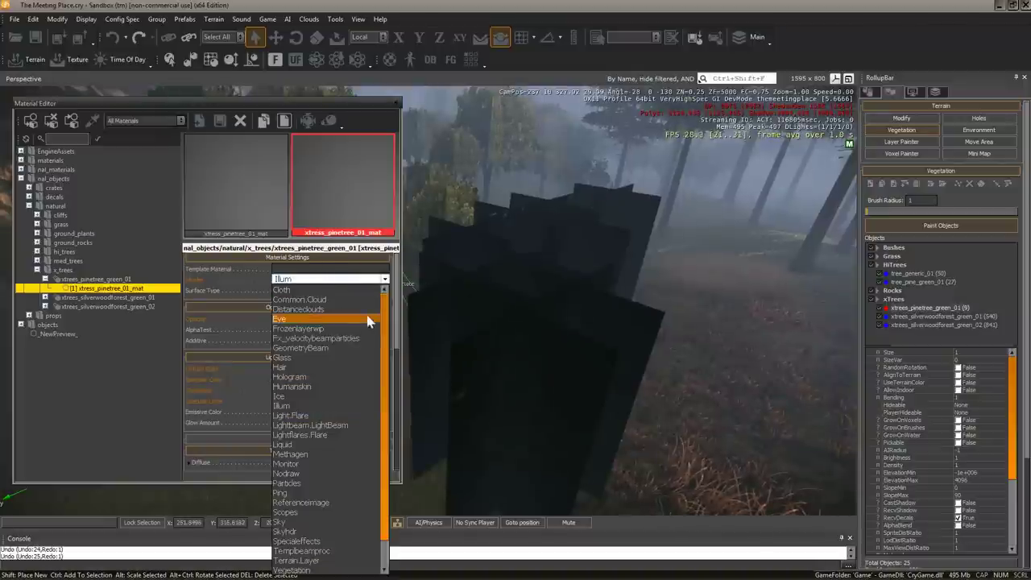
scroll(371, 322, "down", 1)
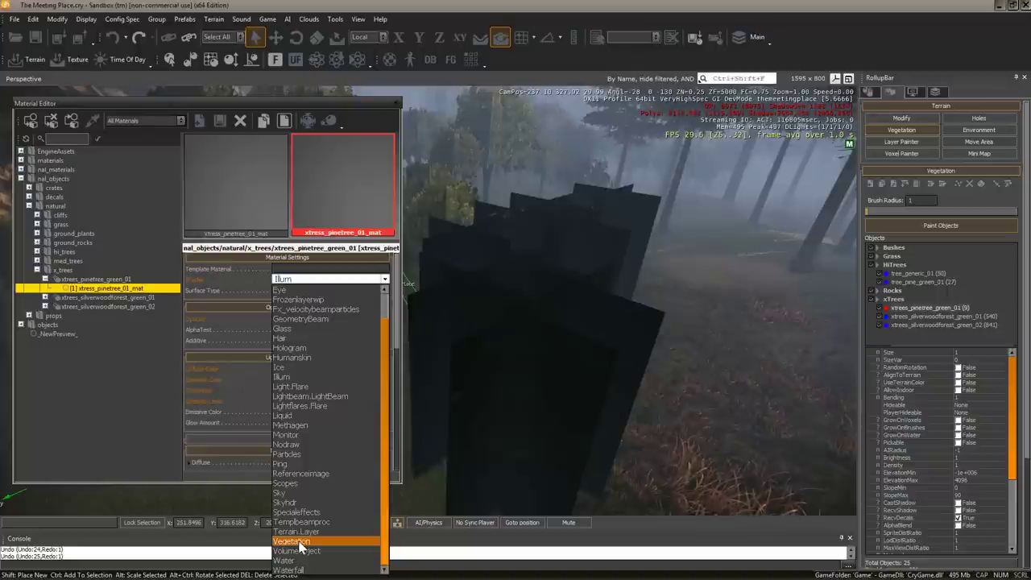
left_click(300, 545)
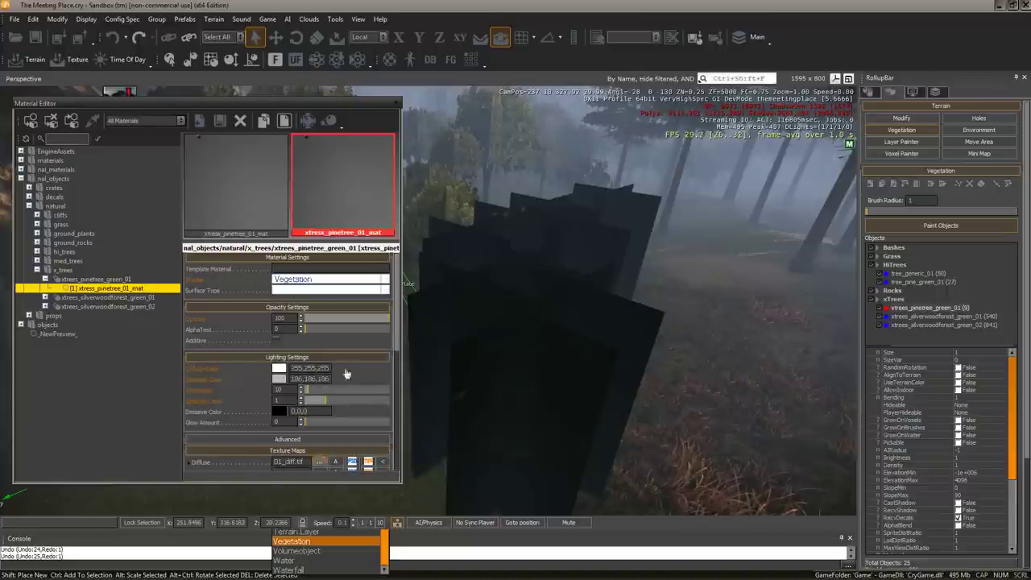
Step: Set the leaf material's surface type to grass and AlphaTest to 57
left_click(311, 290)
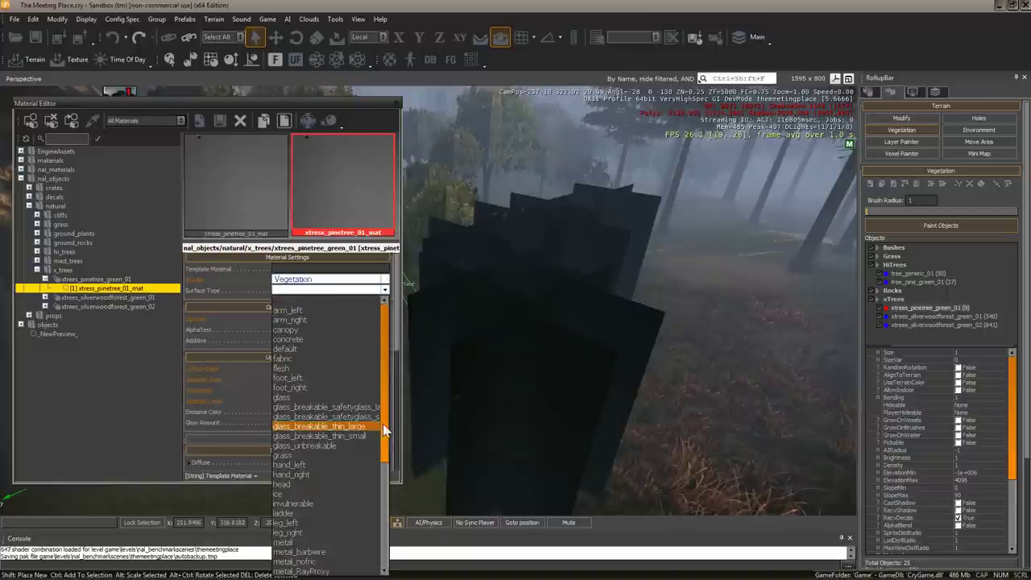
left_click(386, 524)
left_click_drag(385, 523, 382, 490)
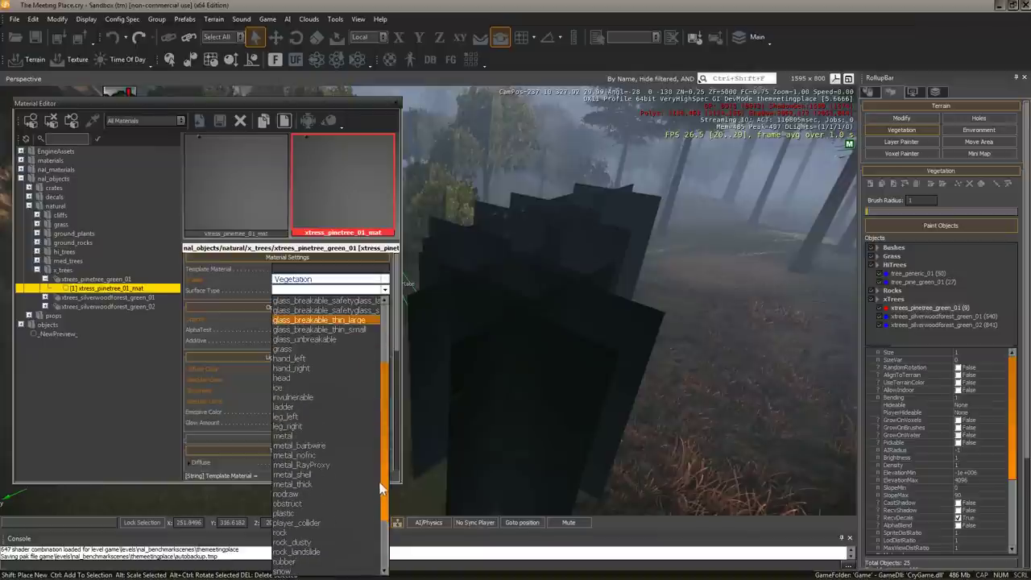
left_click(291, 349)
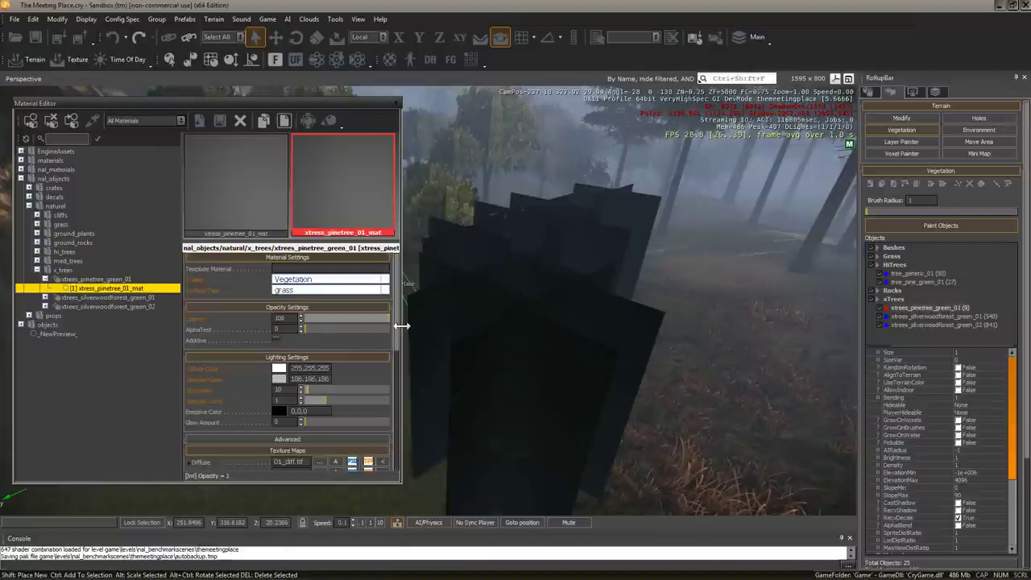
scroll(394, 326, "down", 1)
left_click(304, 306)
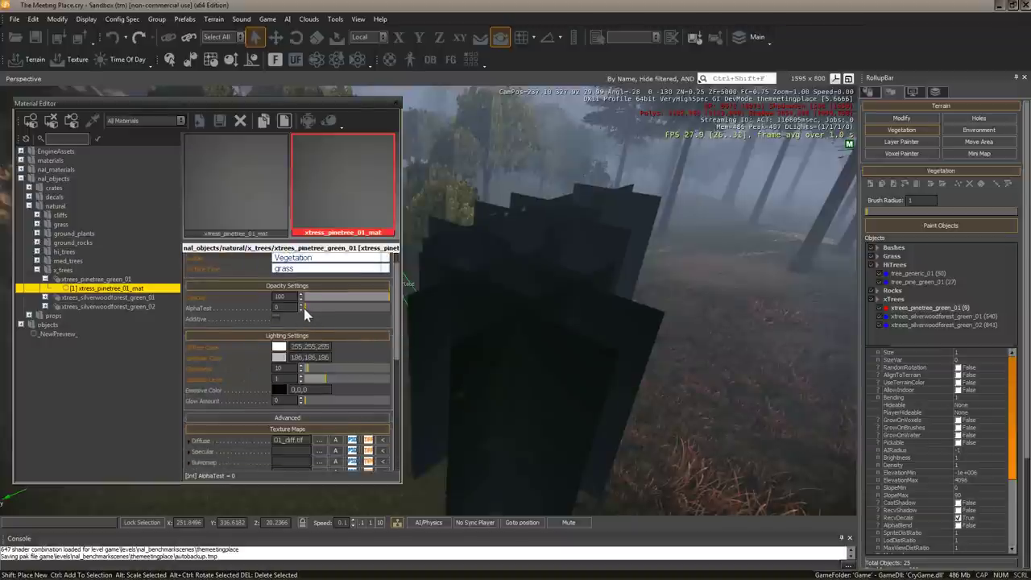
mouse_move(304, 305)
left_mouse_down()
mouse_move(362, 315)
mouse_move(352, 315)
left_mouse_up()
right_click_drag(584, 355, 553, 344)
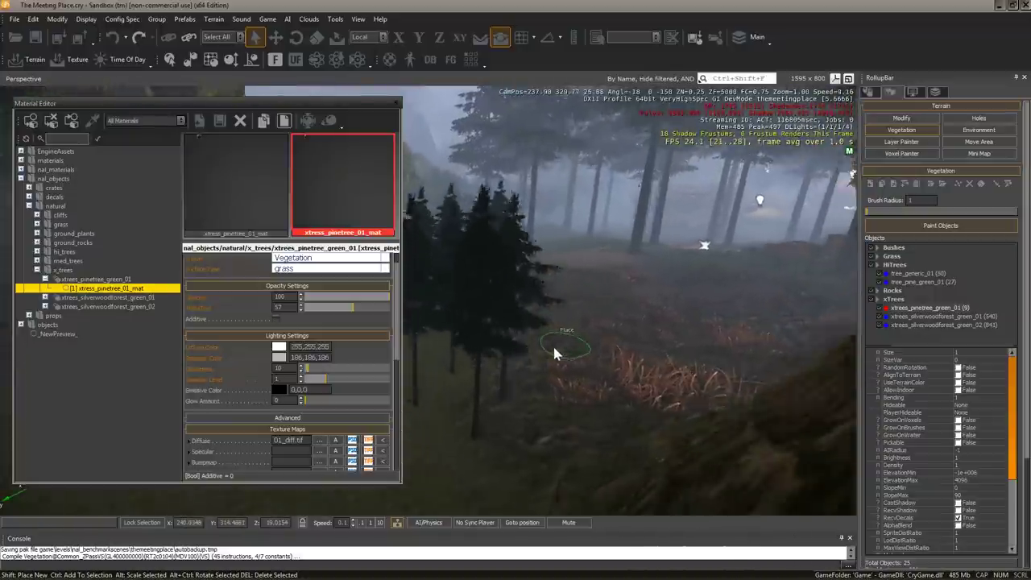
Step: Fly the camera toward the pine trees and drop the leaf material's Specular Level to 0
scroll(553, 344, "up", 3)
scroll(552, 343, "up", 1)
right_click_drag(552, 343, 612, 326)
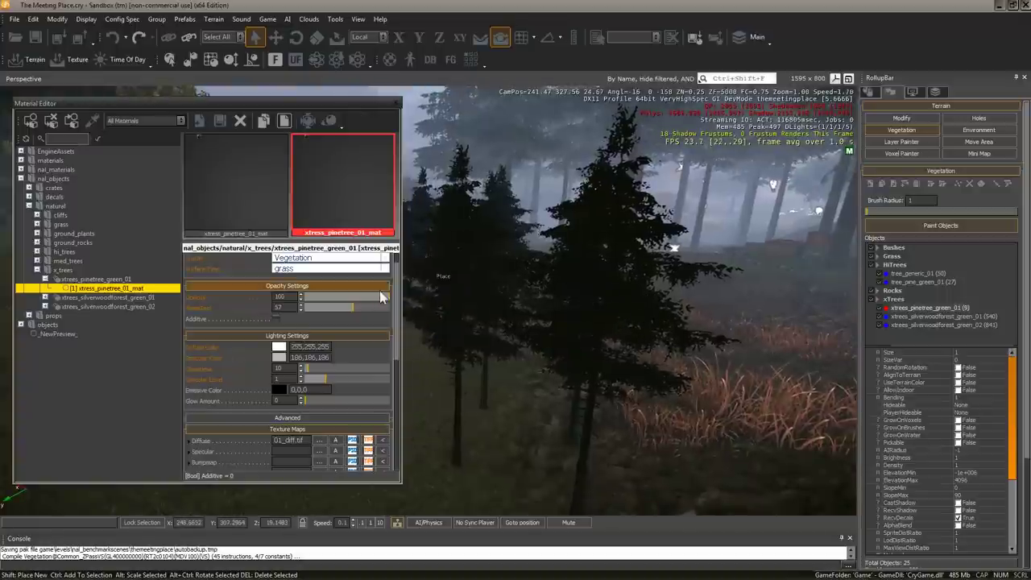
scroll(394, 319, "down", 1)
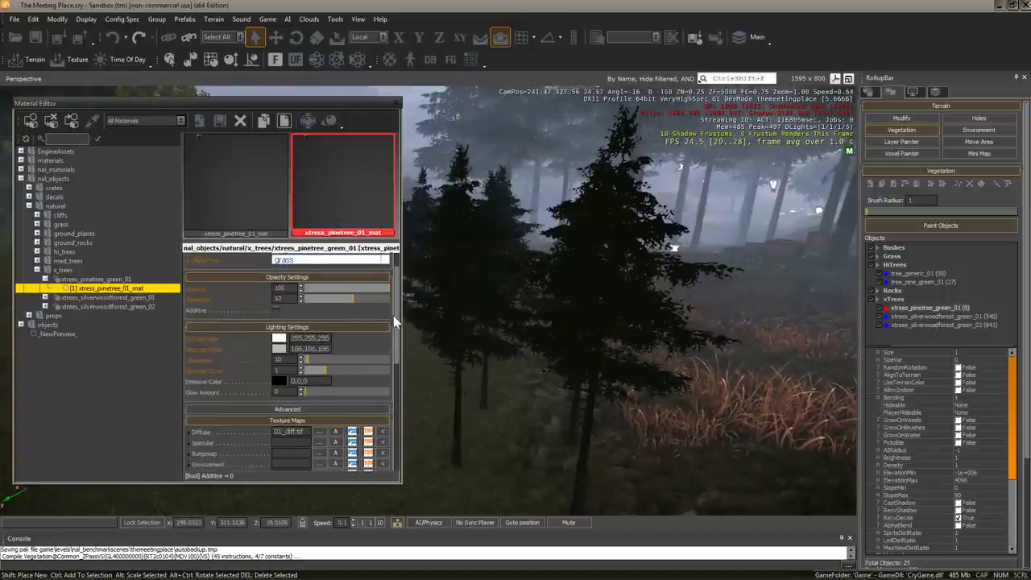
scroll(394, 319, "up", 1)
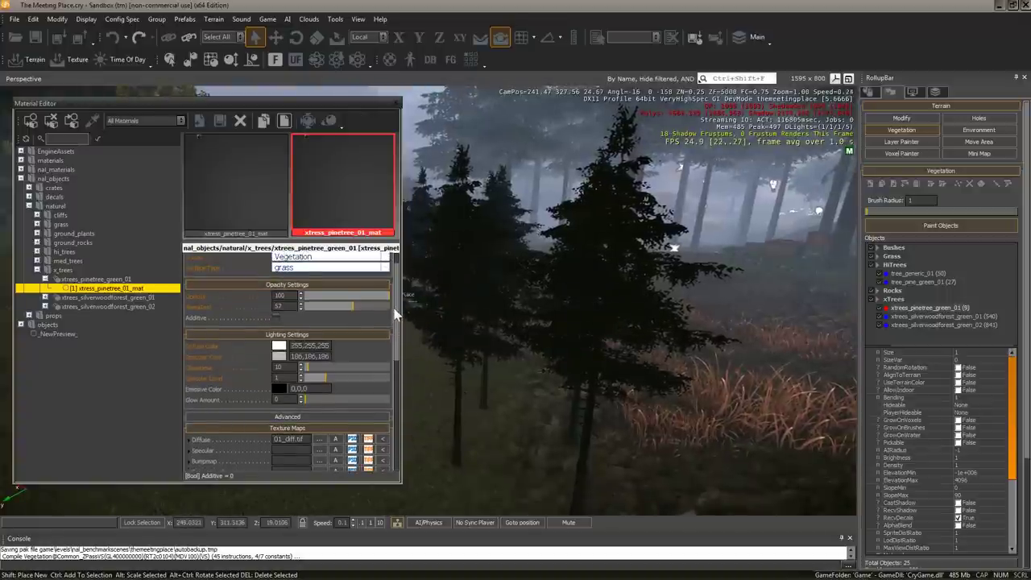
scroll(394, 310, "down", 1)
scroll(393, 314, "down", 1)
scroll(391, 322, "down", 2)
scroll(393, 327, "up", 3)
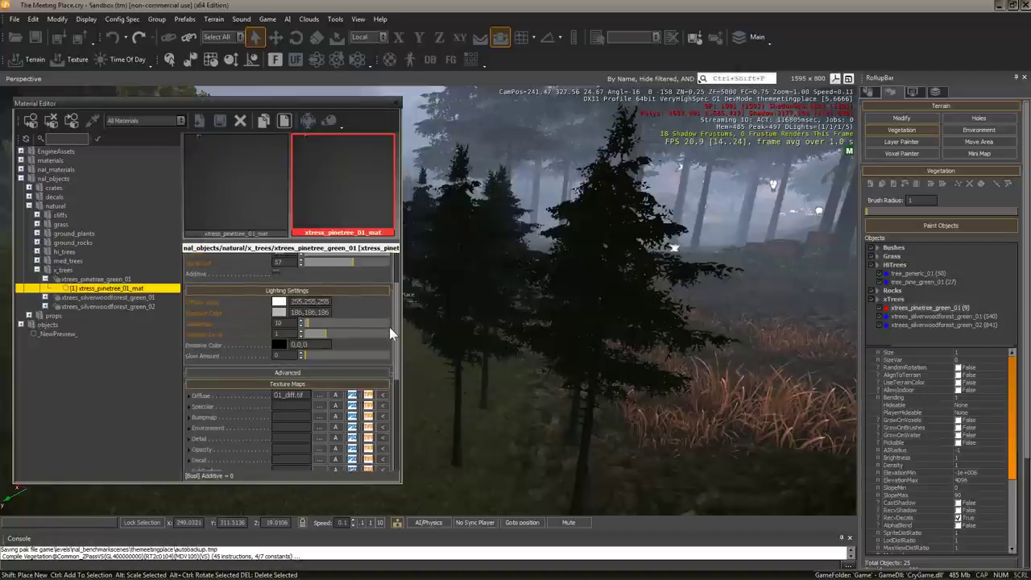
left_click_drag(324, 369, 300, 371)
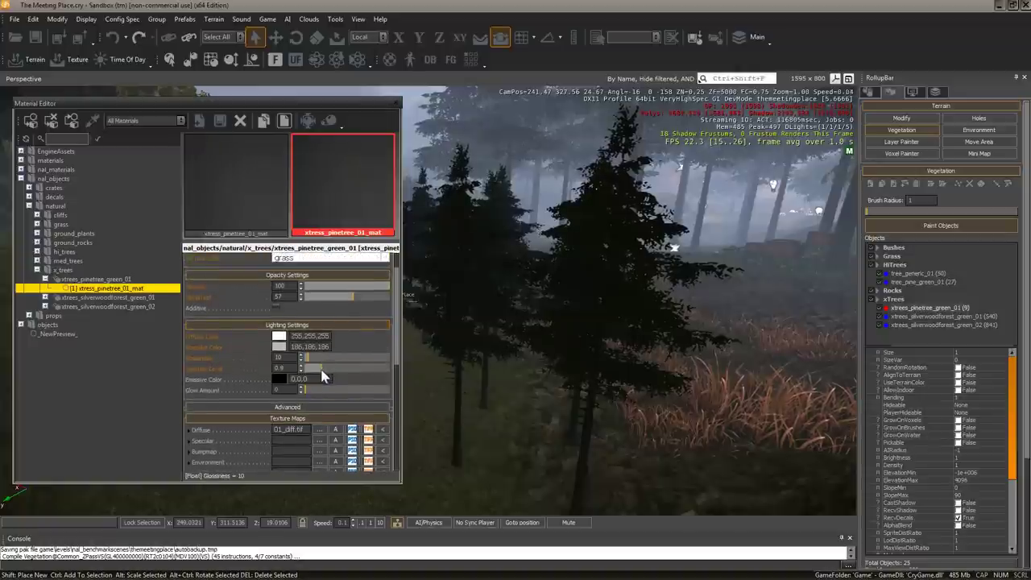
Step: Turn on 2 Sided under Advanced, compare it switched off, then leave it enabled
left_click(278, 407)
scroll(397, 346, "down", 5)
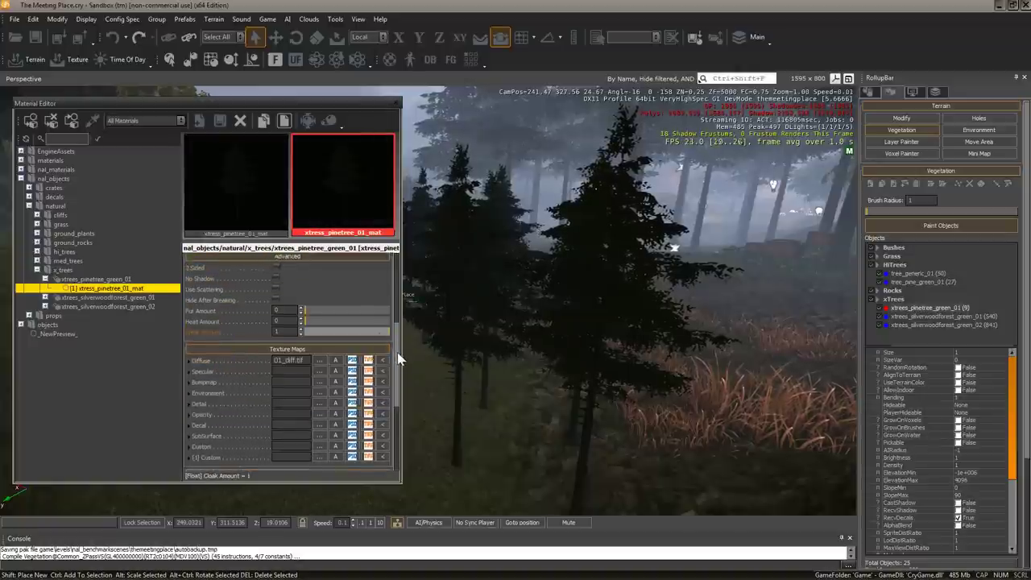
scroll(397, 339, "up", 1)
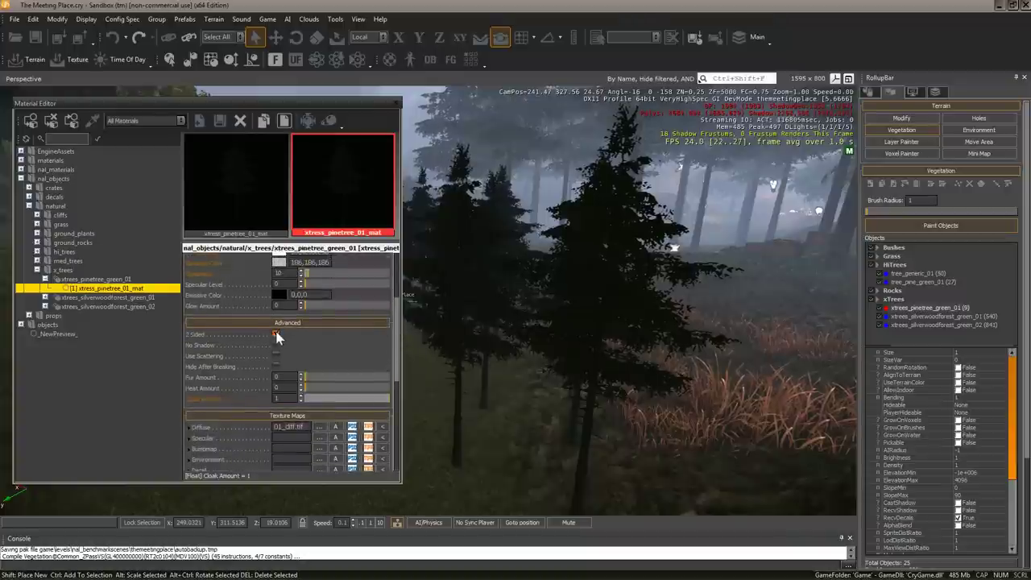
left_click(277, 334)
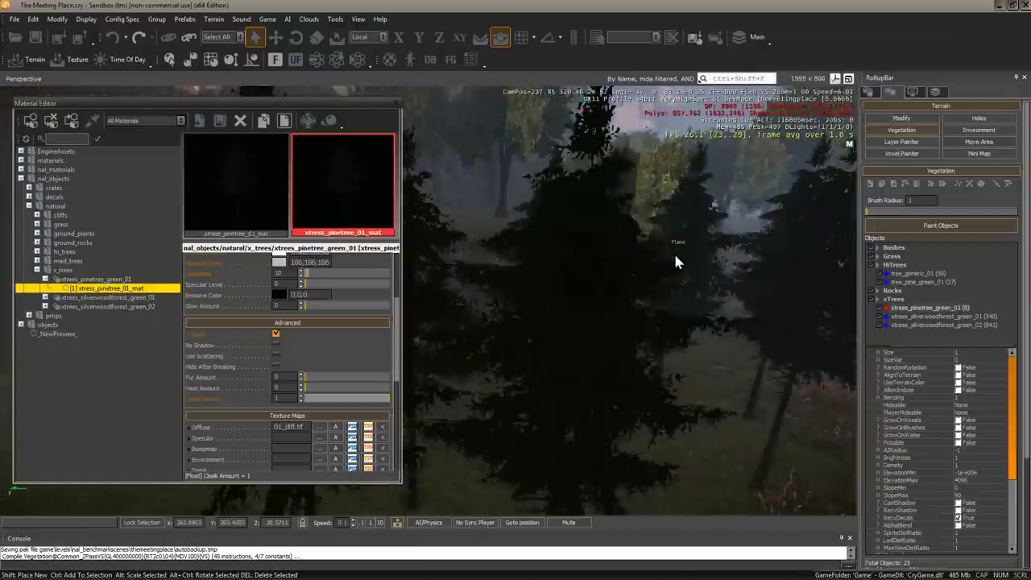
right_click_drag(675, 260, 679, 258)
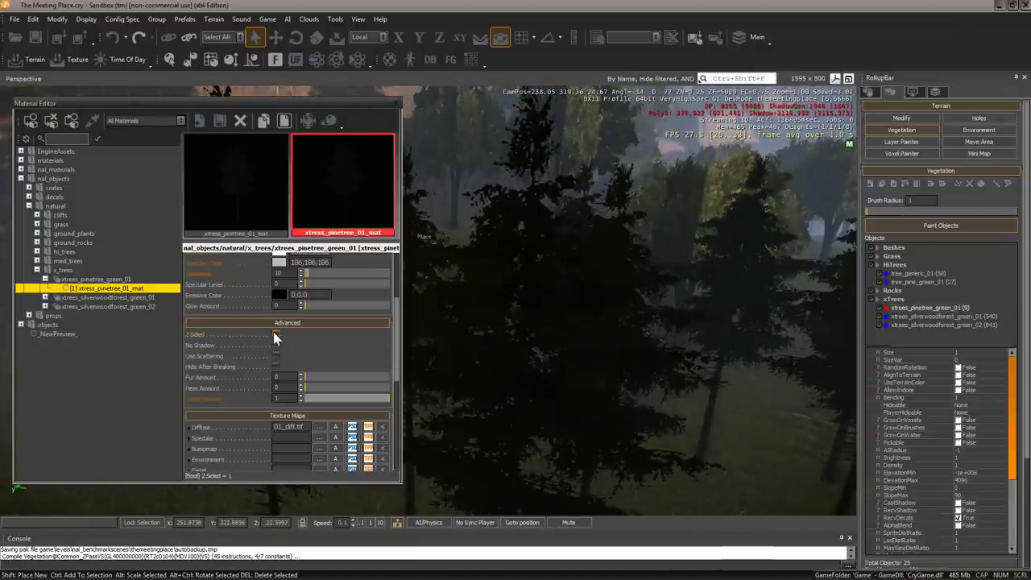
left_click(277, 333)
right_click_drag(444, 299, 635, 281)
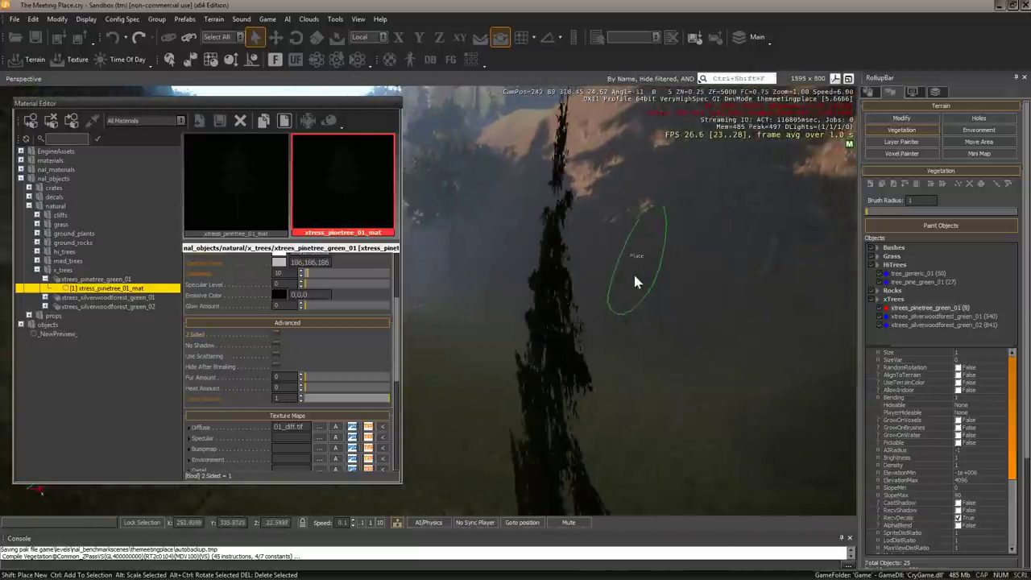
mouse_move(632, 271)
right_mouse_down()
mouse_move(653, 271)
mouse_move(630, 271)
right_mouse_up()
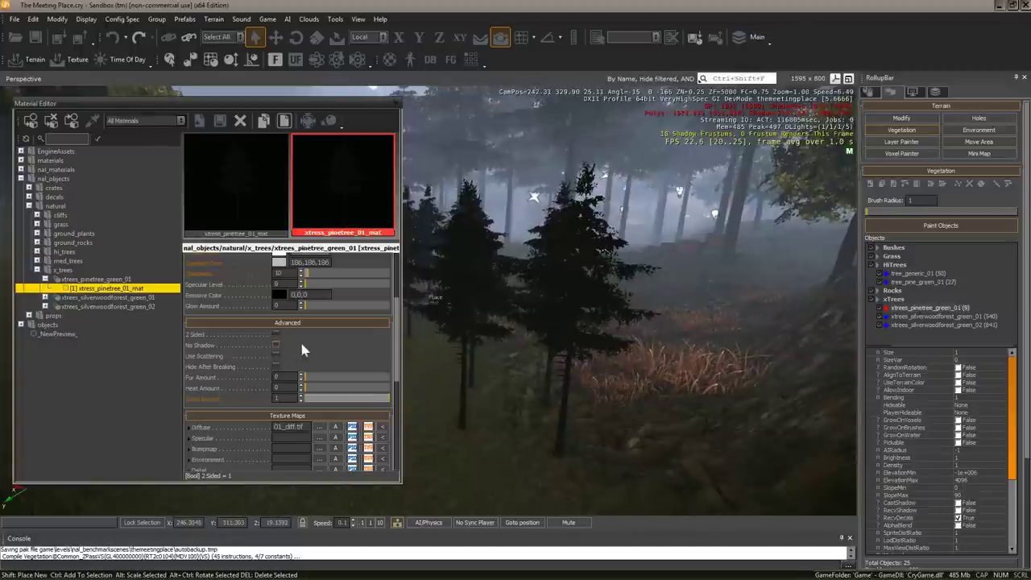
left_click(276, 334)
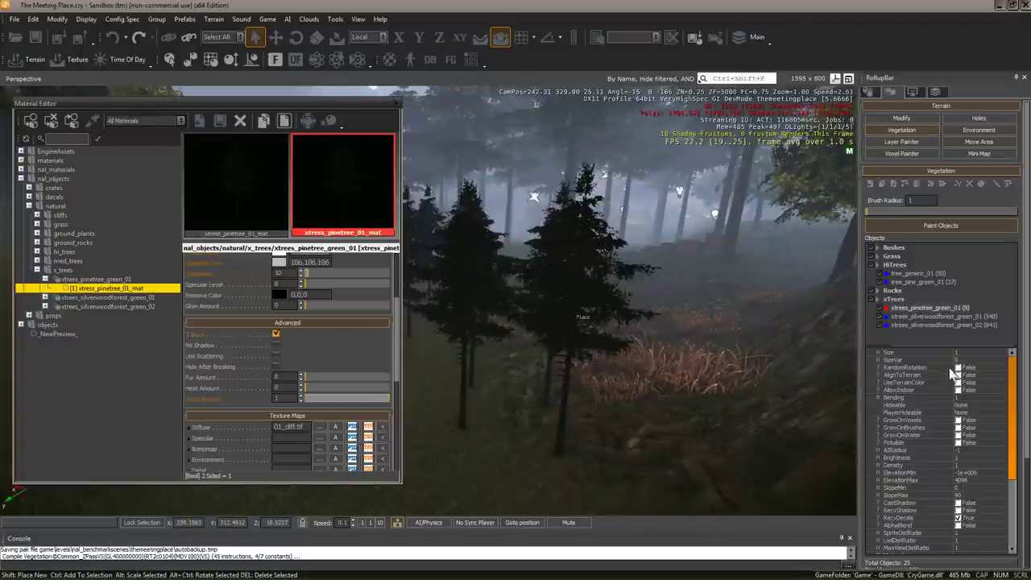
Step: Enable the Leaves option under Shader Generation Params and fly around to view the trees
left_click_drag(396, 358, 398, 442)
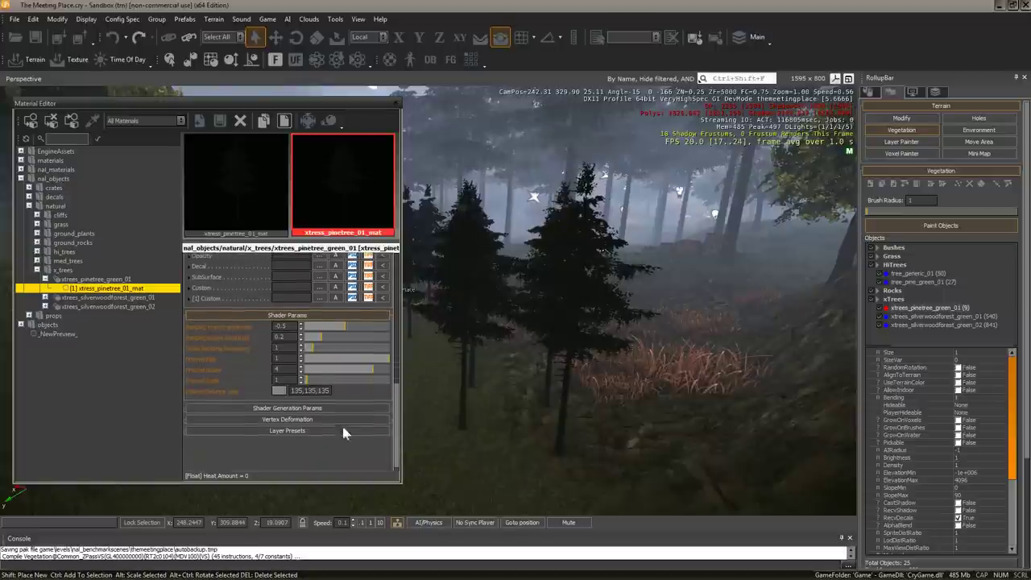
left_click(293, 409)
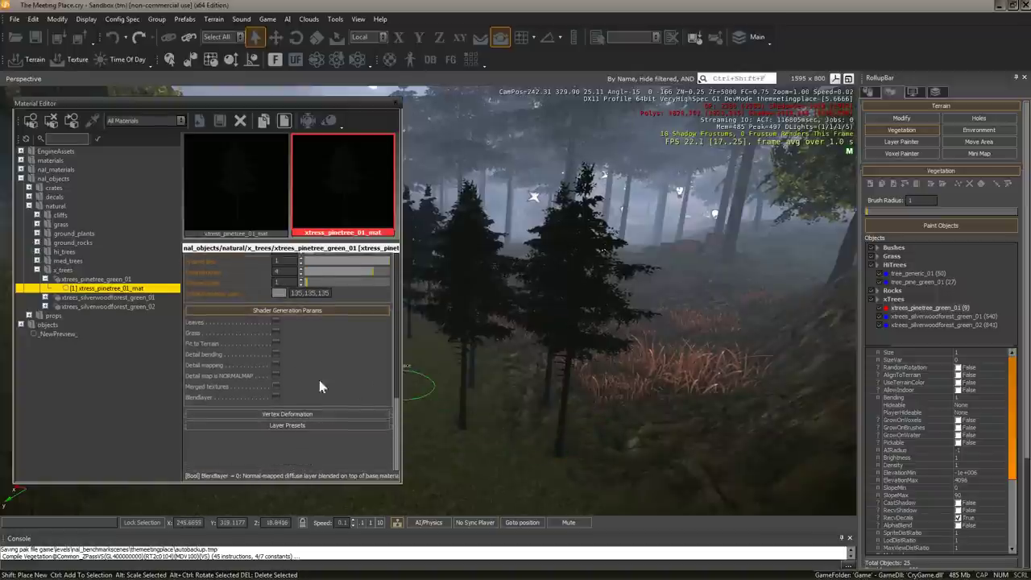
left_click(275, 354)
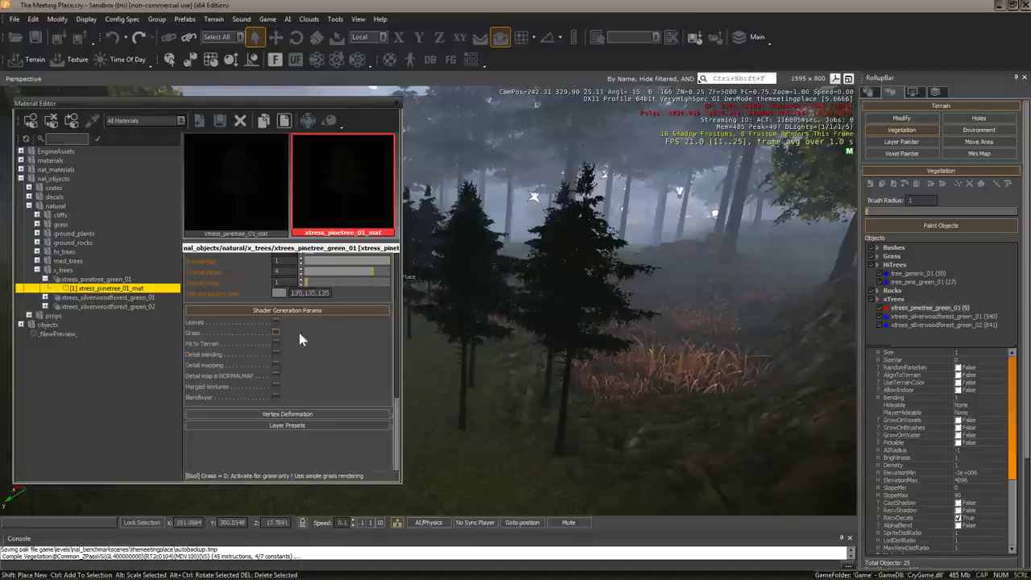
left_click(277, 321)
left_click(276, 376)
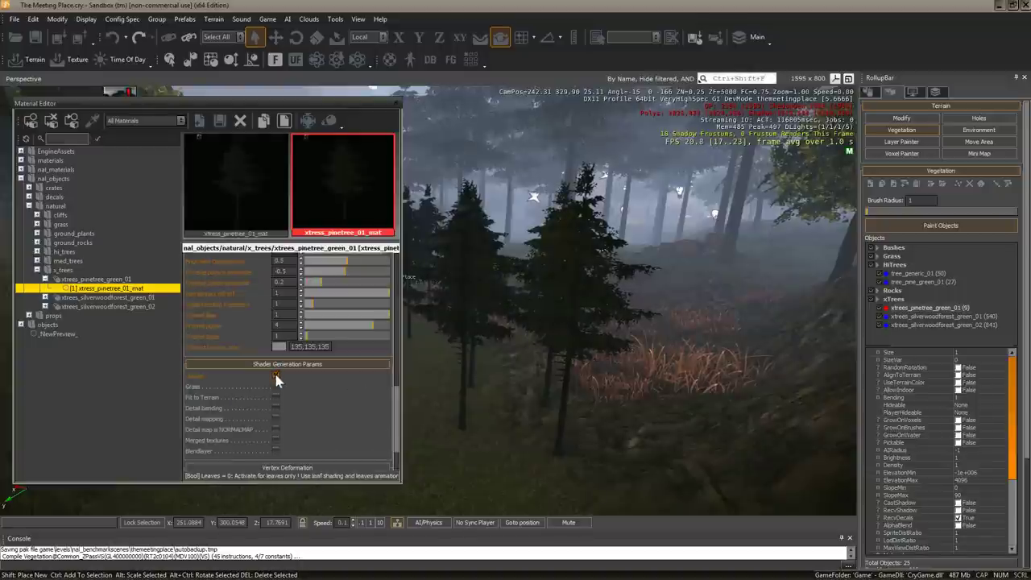
left_click(275, 376)
left_click(276, 322)
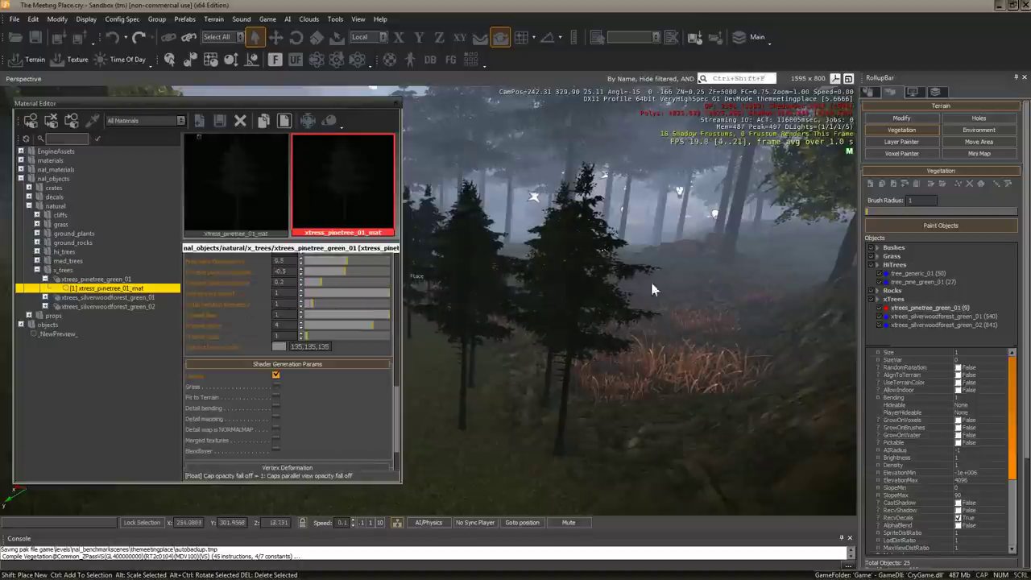
right_click_drag(655, 383, 573, 311)
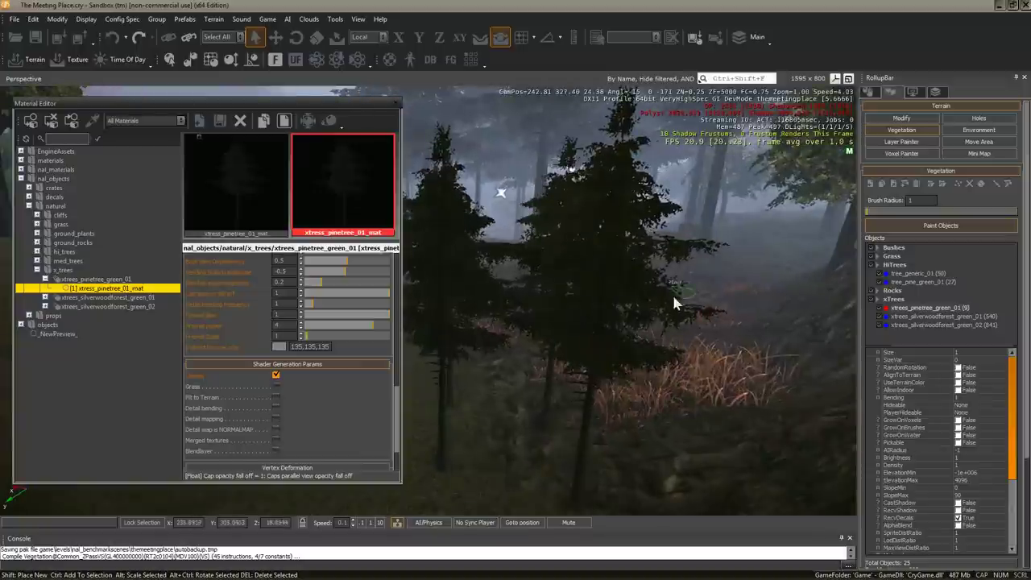
key("s")
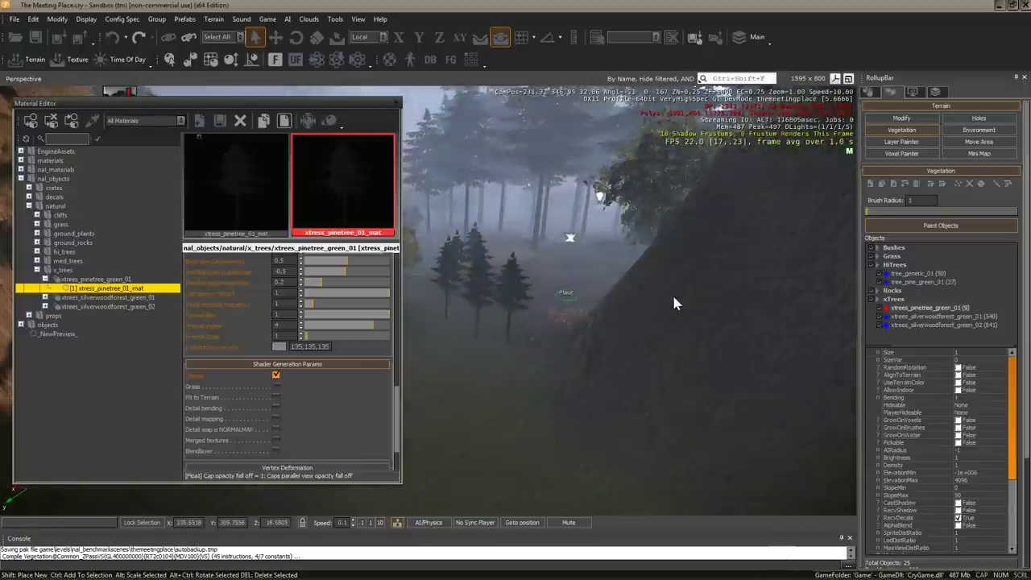
right_click_drag(675, 302, 545, 364)
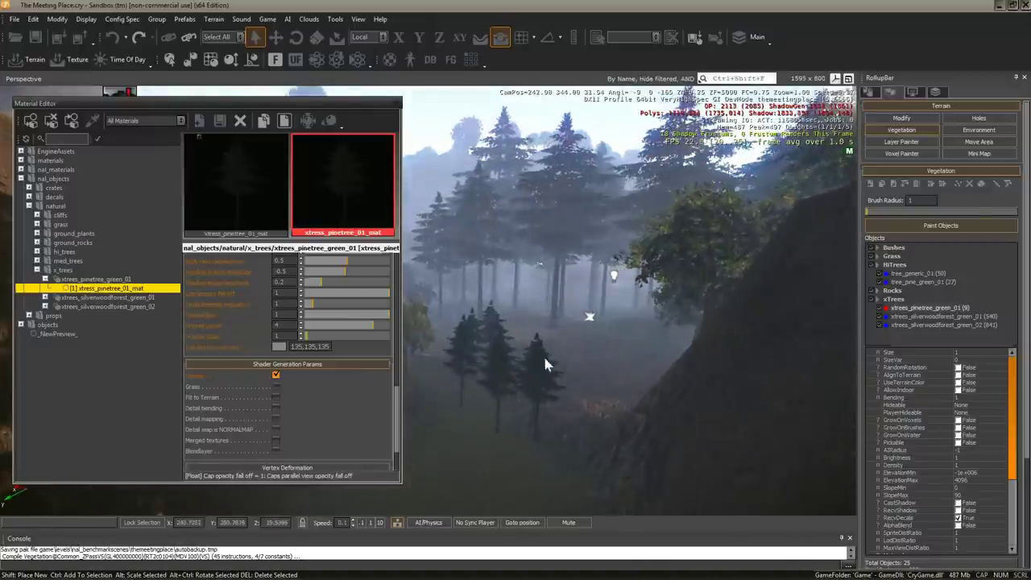
Step: Ctrl+click the painted pine trees with the vegetation brush to erase them, then undo once
left_click(522, 454, "ctrl")
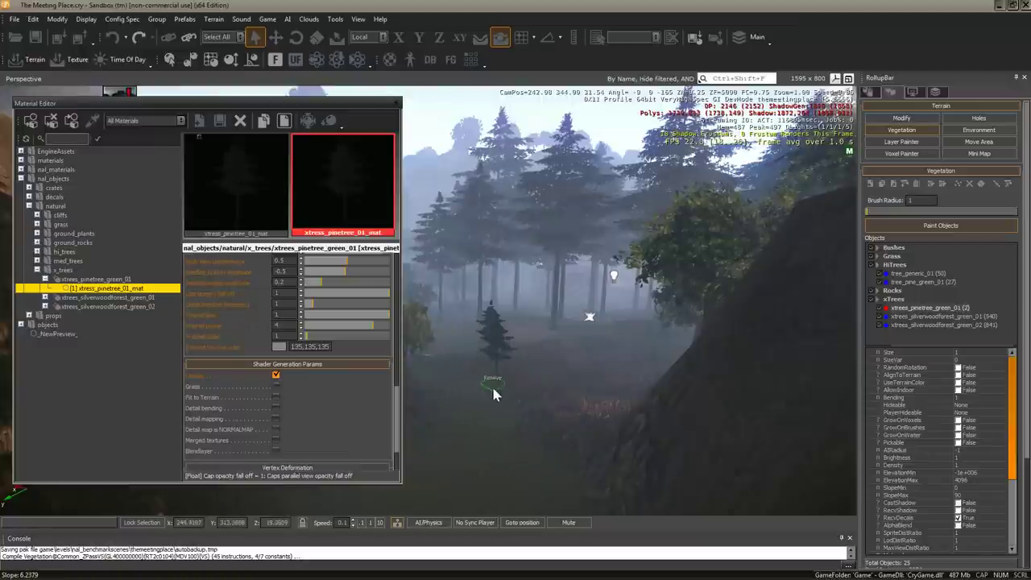
left_click(493, 388, "ctrl")
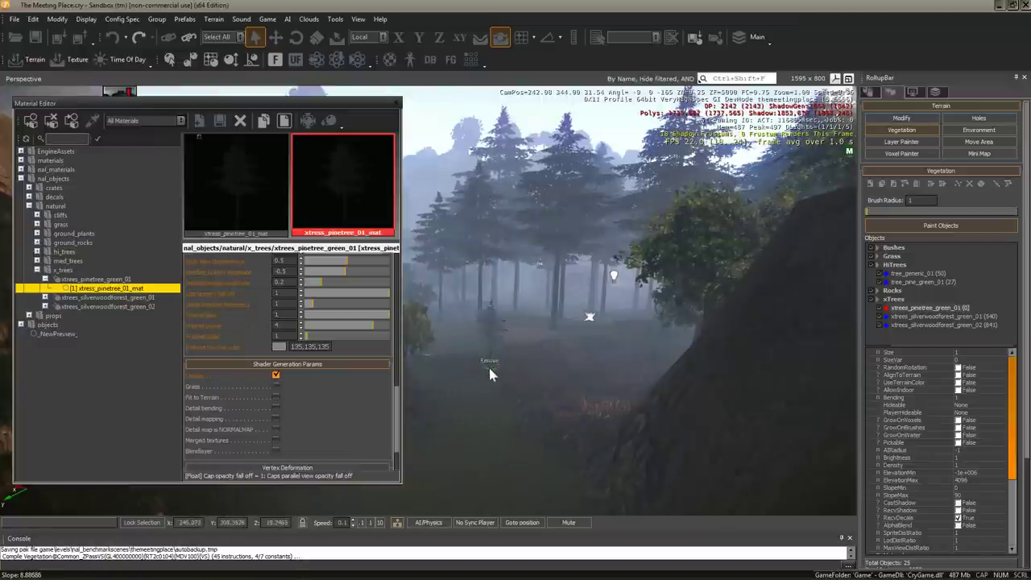
key("ctrl+z")
right_click_drag(498, 379, 506, 296)
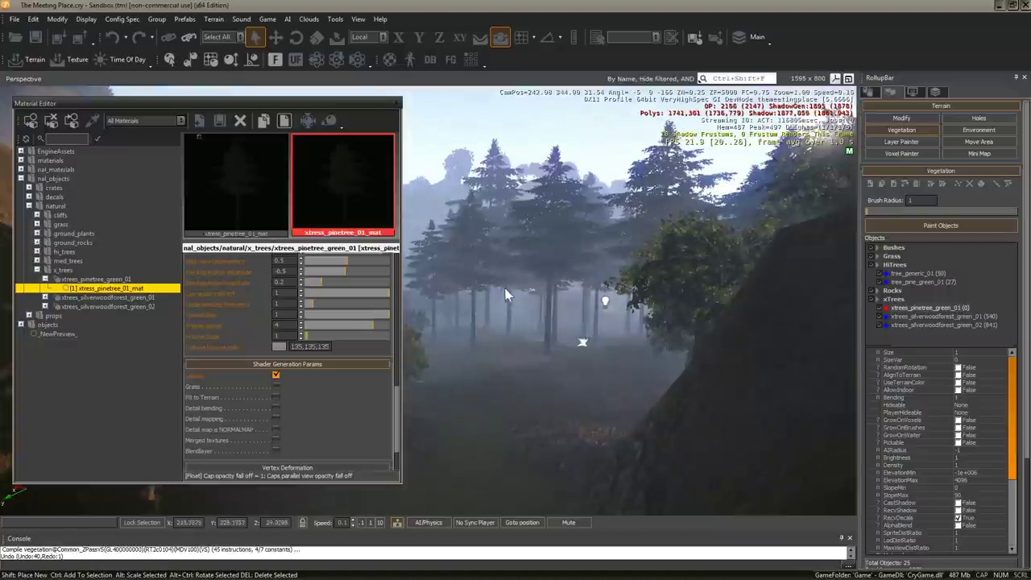
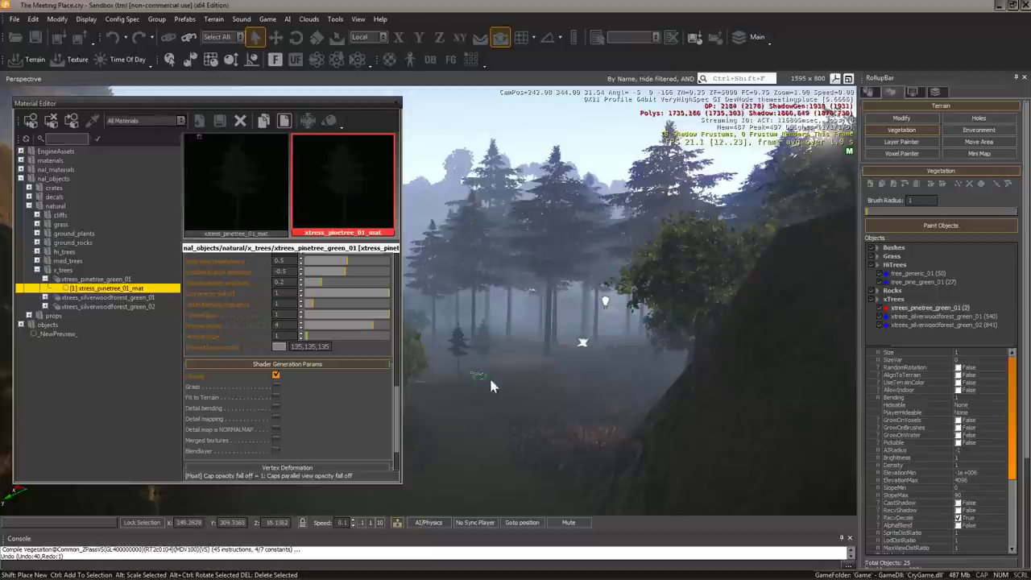
Step: Test-paint and undo a row of pines, then set size variation 0.4 and enable shadow casting
left_click_drag(491, 380, 542, 380)
key("ctrl+z")
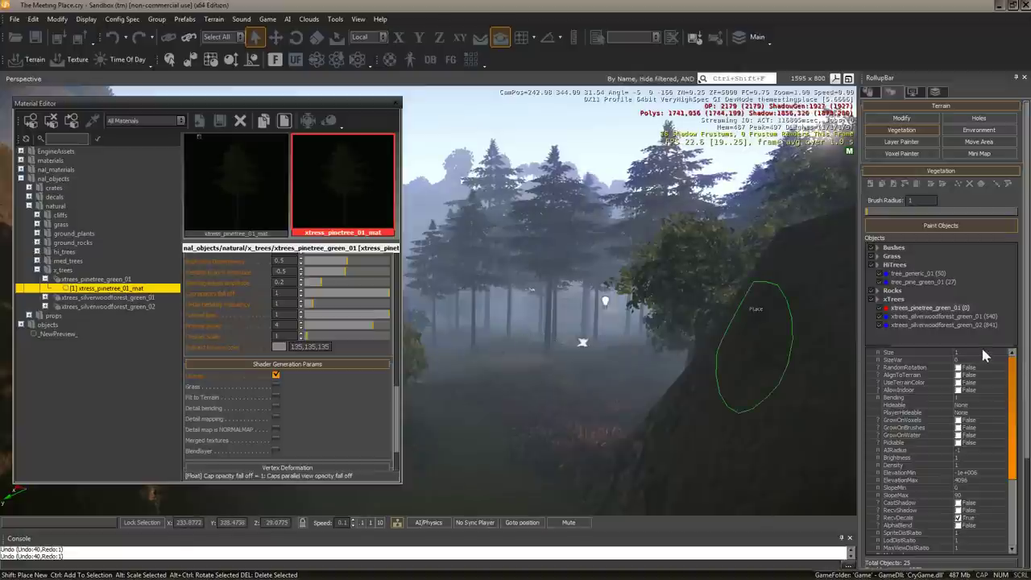
left_click(972, 359)
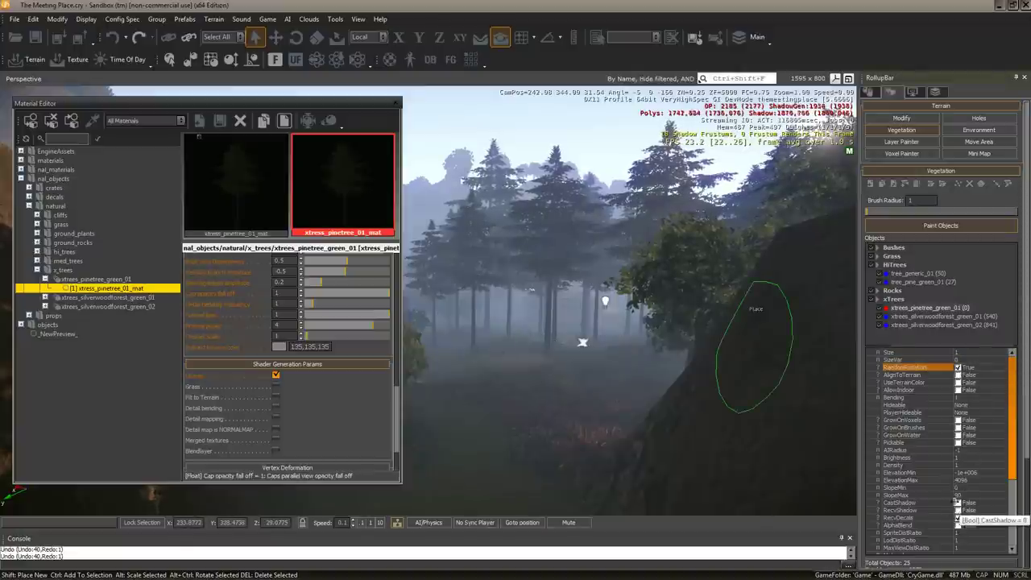
left_click(958, 503)
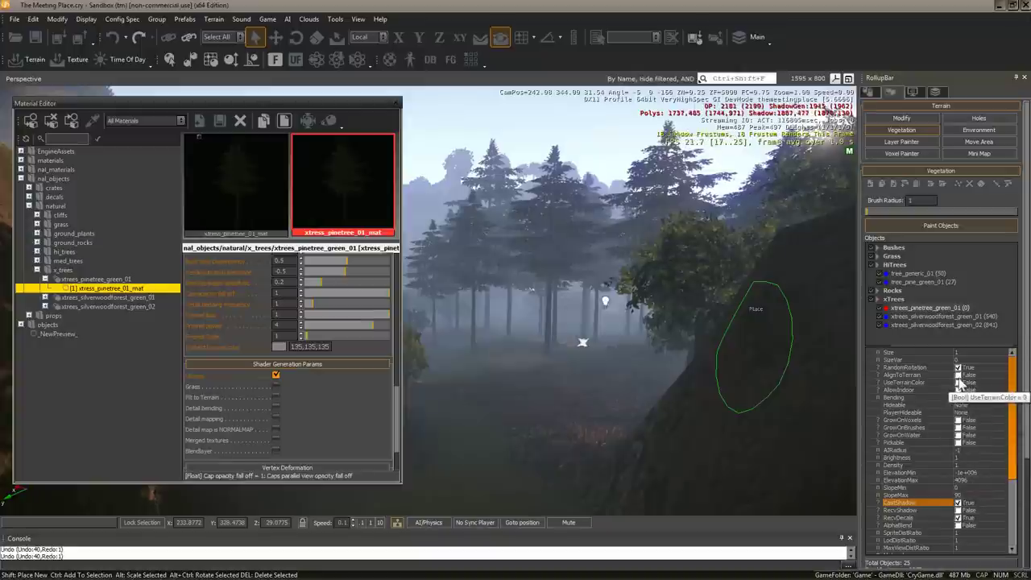
left_click(962, 359)
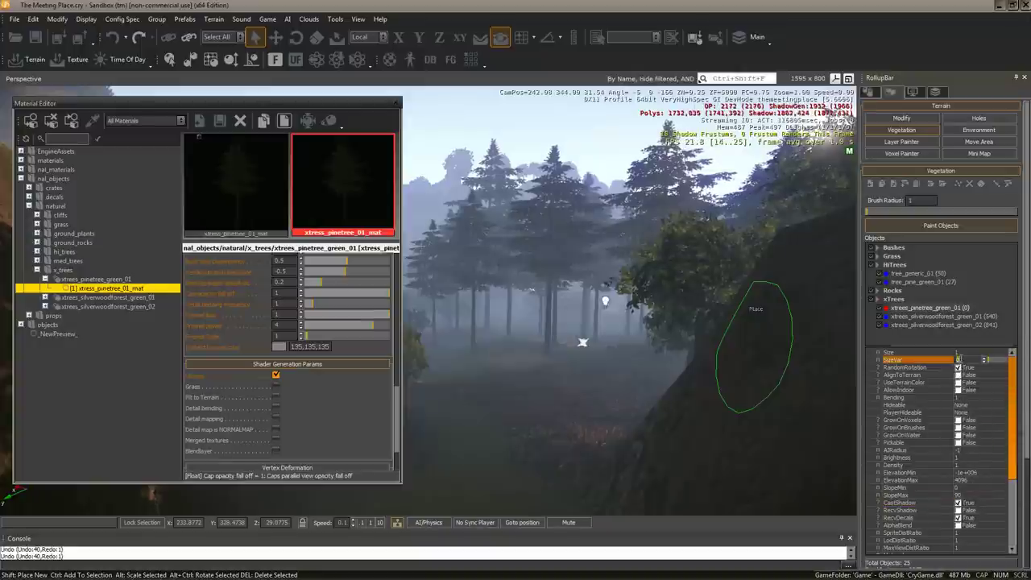
left_click(964, 352)
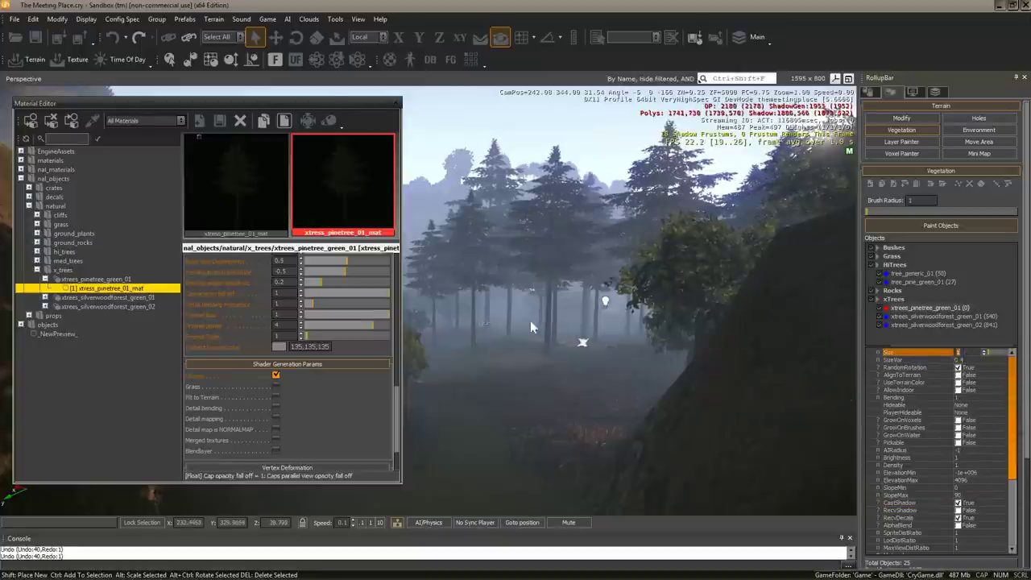
Step: Paint about ten test pines on the slope, undo them, and bring up Maya
right_click_drag(530, 321, 580, 305)
left_click_drag(580, 305, 522, 333)
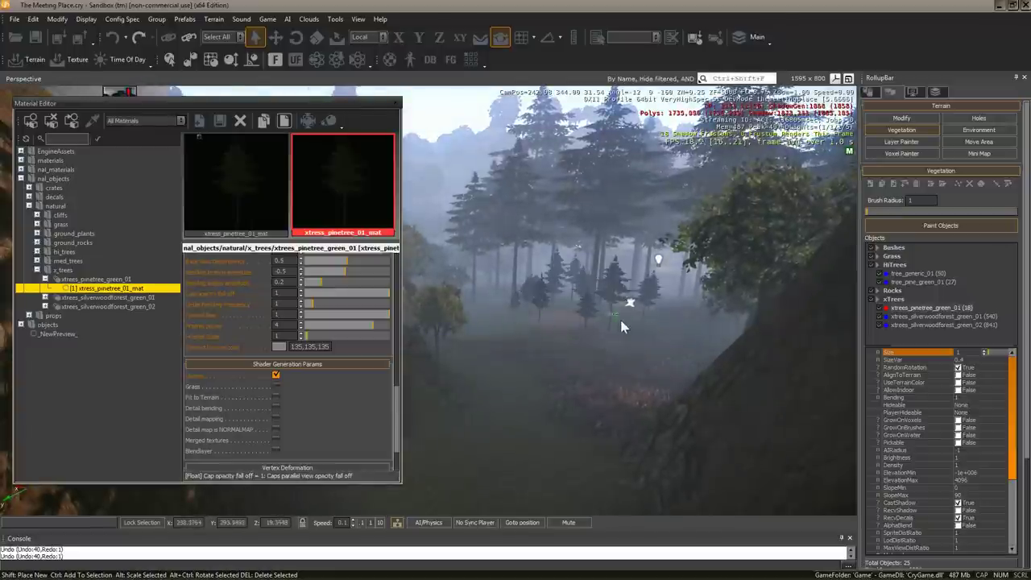
key("ctrl+z")
middle_click(528, 284)
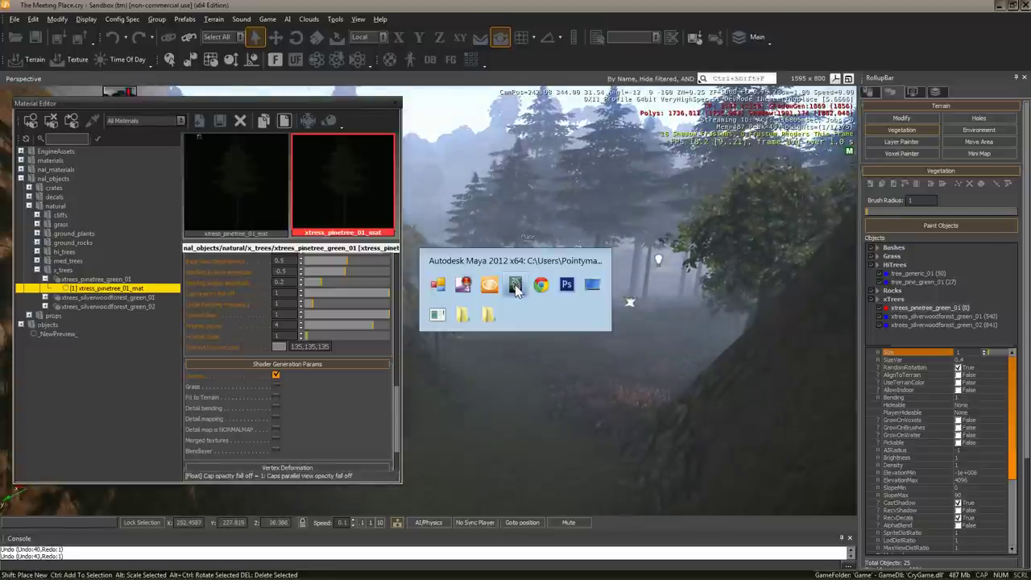
Step: Select pine_a_01 and pine_b_01, rescale them, and export via Crytek Export
left_click(515, 286)
left_click_drag(371, 344, 349, 380)
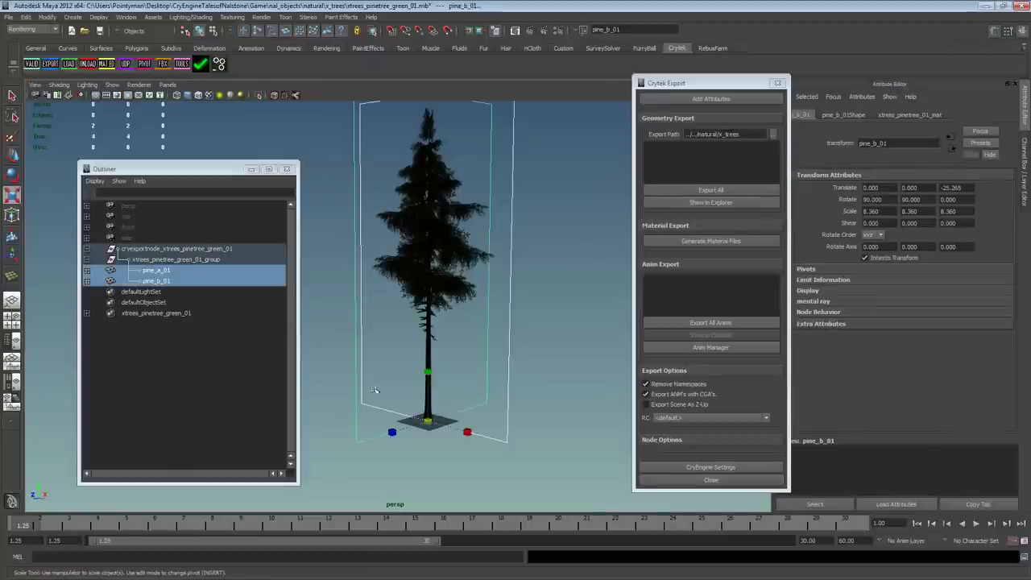
scroll(380, 357, "up", 5)
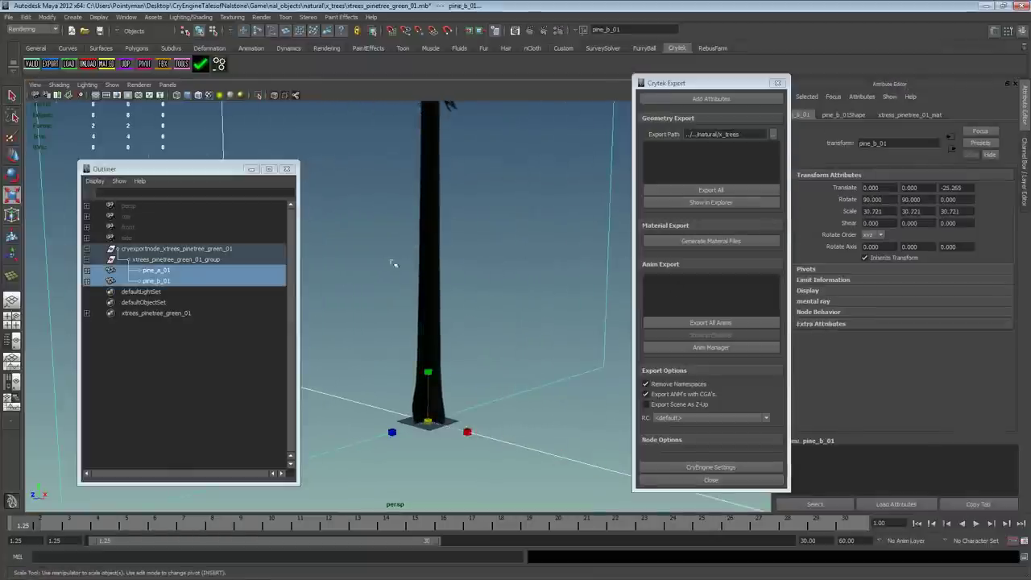
left_click_drag(428, 420, 460, 429)
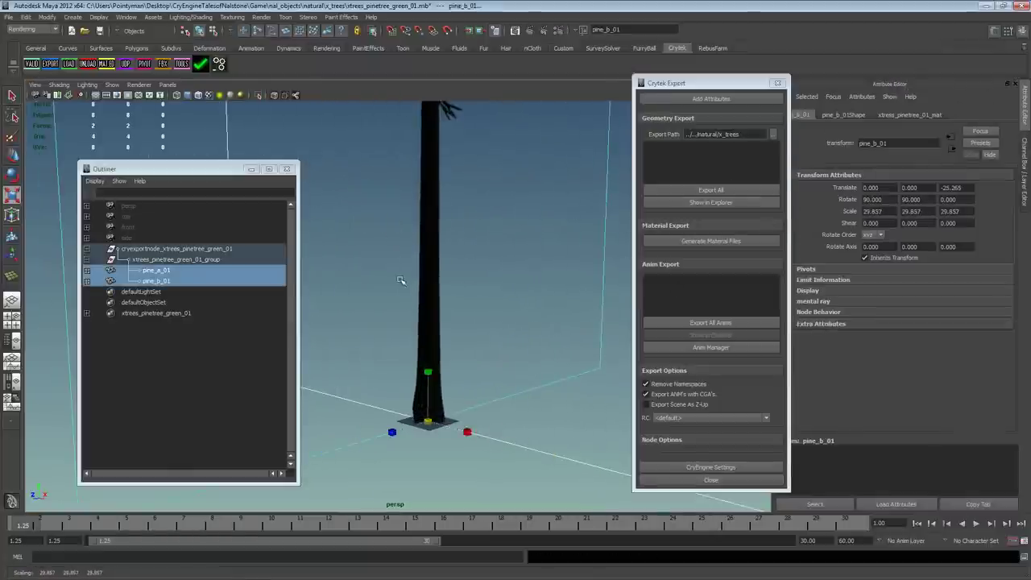
middle_click_drag(400, 279, 451, 280)
middle_click_drag(703, 283, 587, 211)
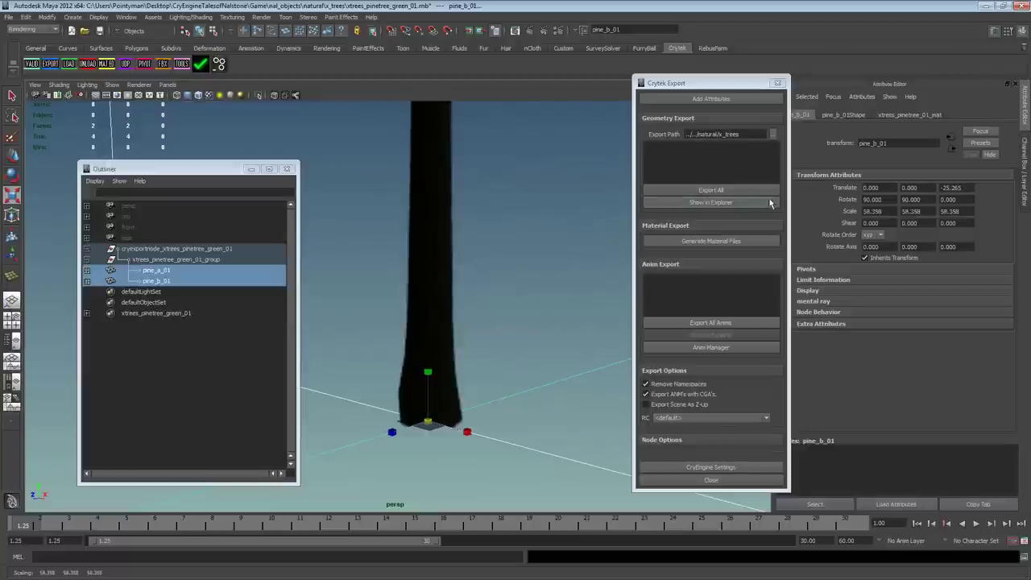
left_click(716, 191)
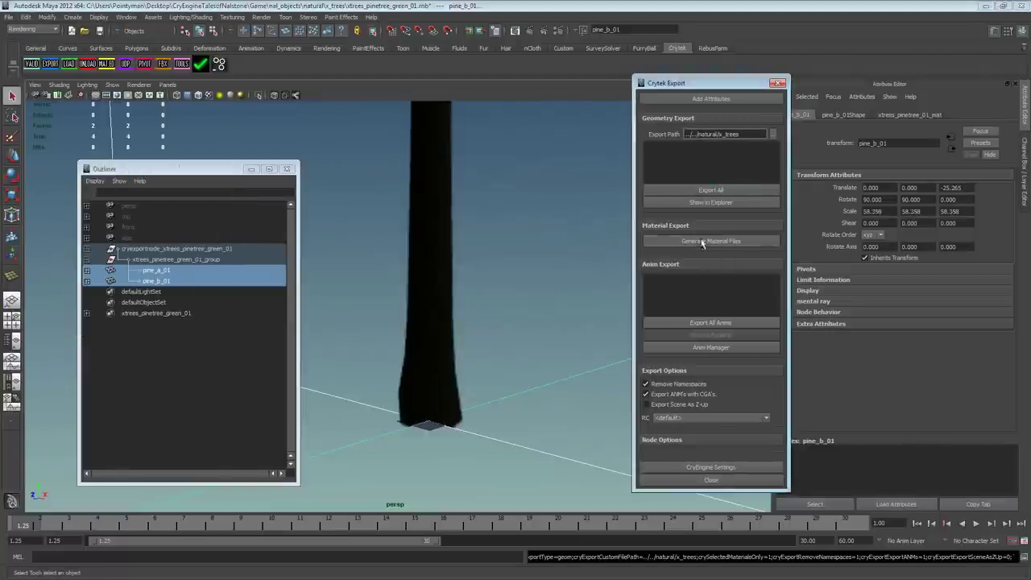
Step: Check the size in Sandbox, then shrink the pine to about 31.9 and re-export
key("alt+Tab")
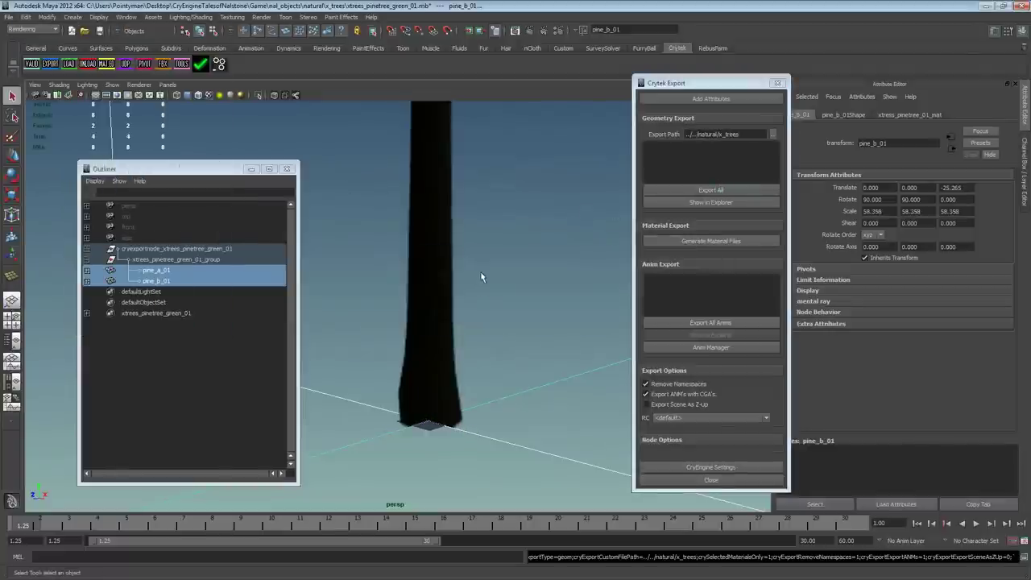
key("alt+Tab")
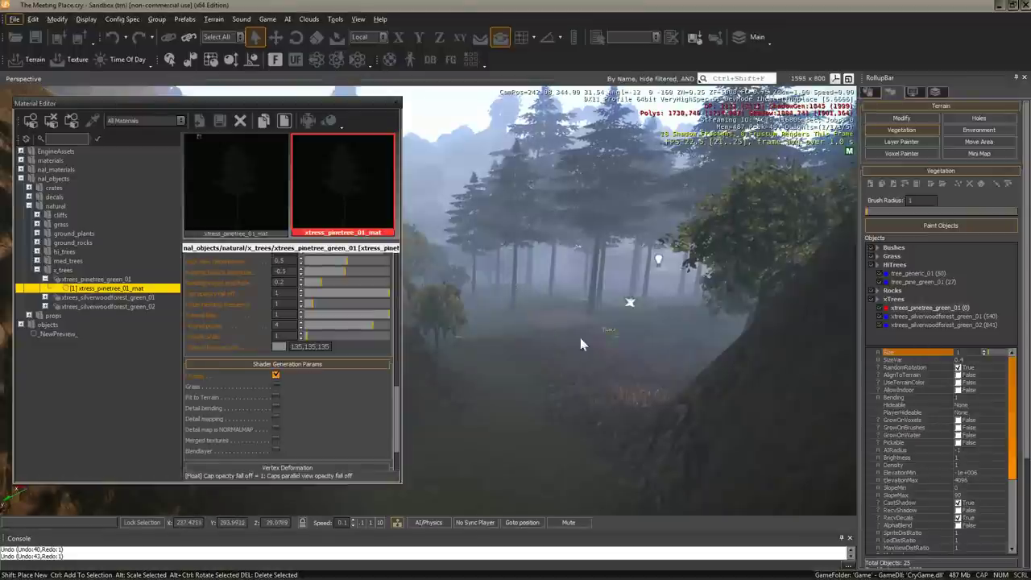
key("alt+Tab")
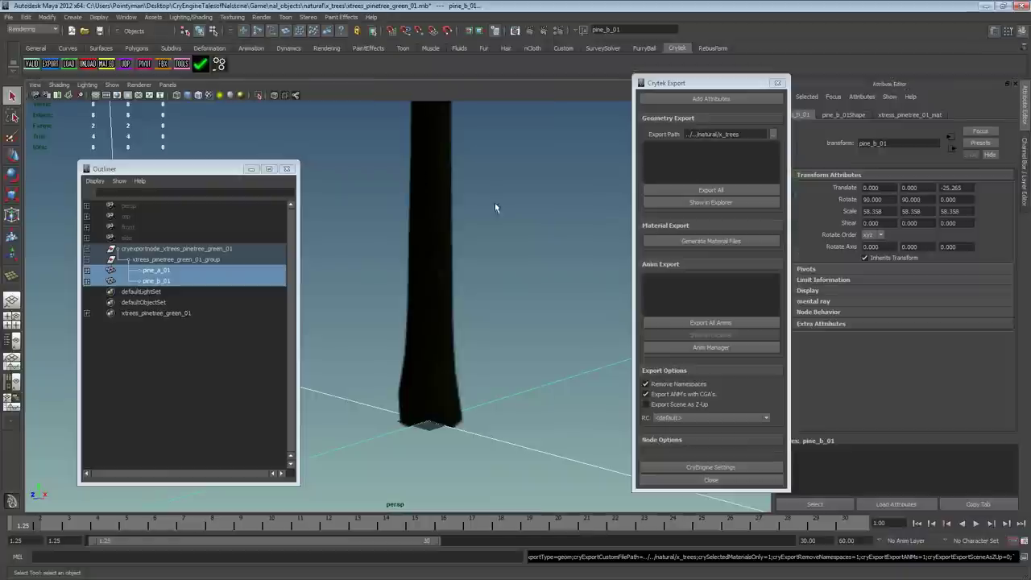
key("r")
middle_click_drag(495, 208, 332, 236)
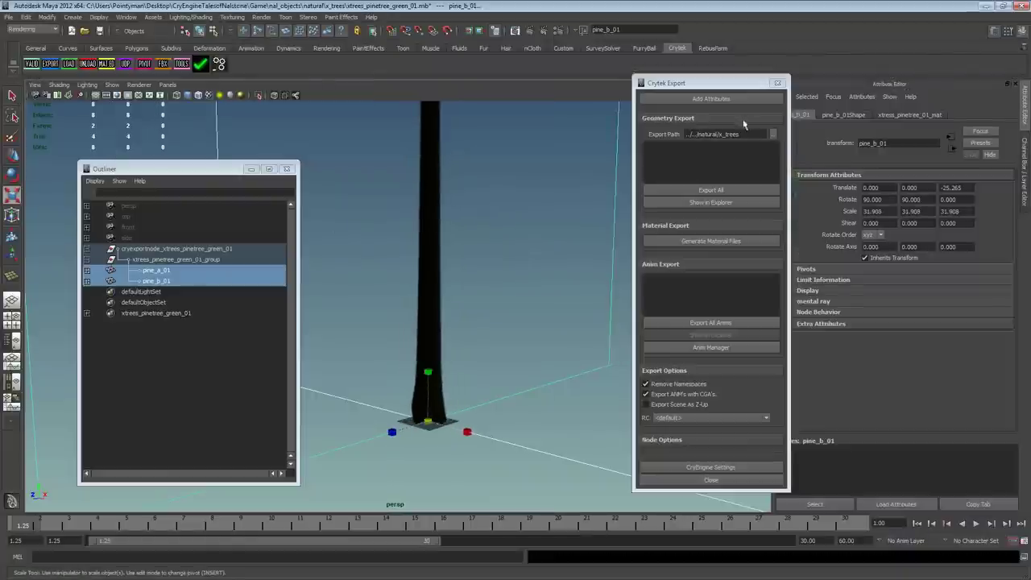
left_click(711, 190)
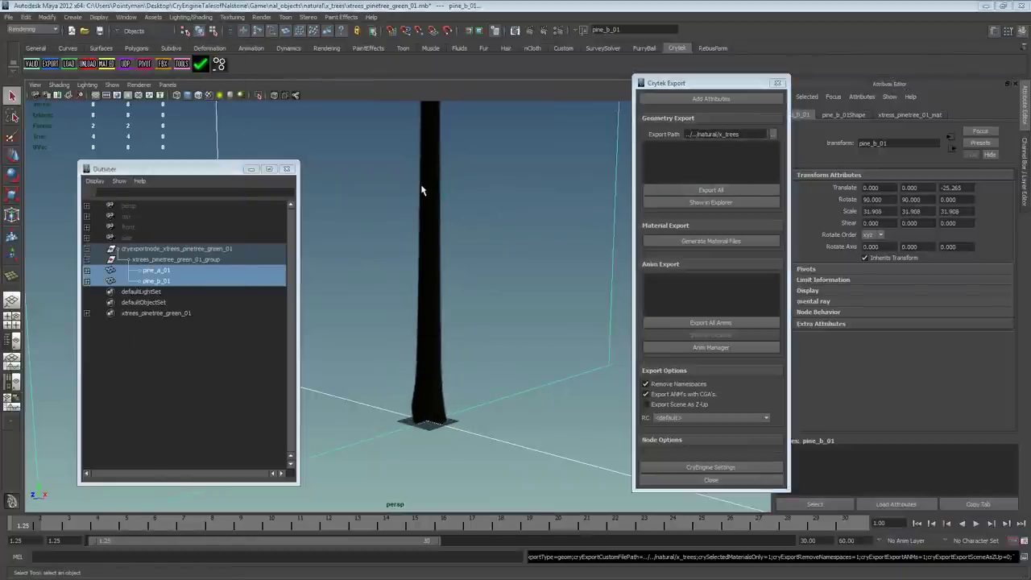
key("alt+Tab")
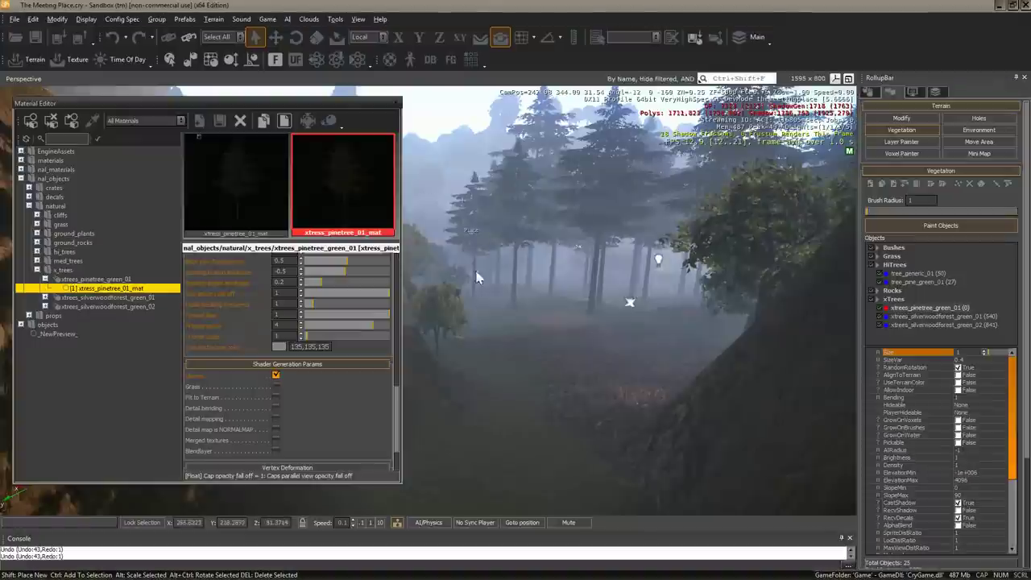
Step: Close the Material Editor and paint pine trees into the nearby forest
middle_click_drag(515, 325, 542, 309)
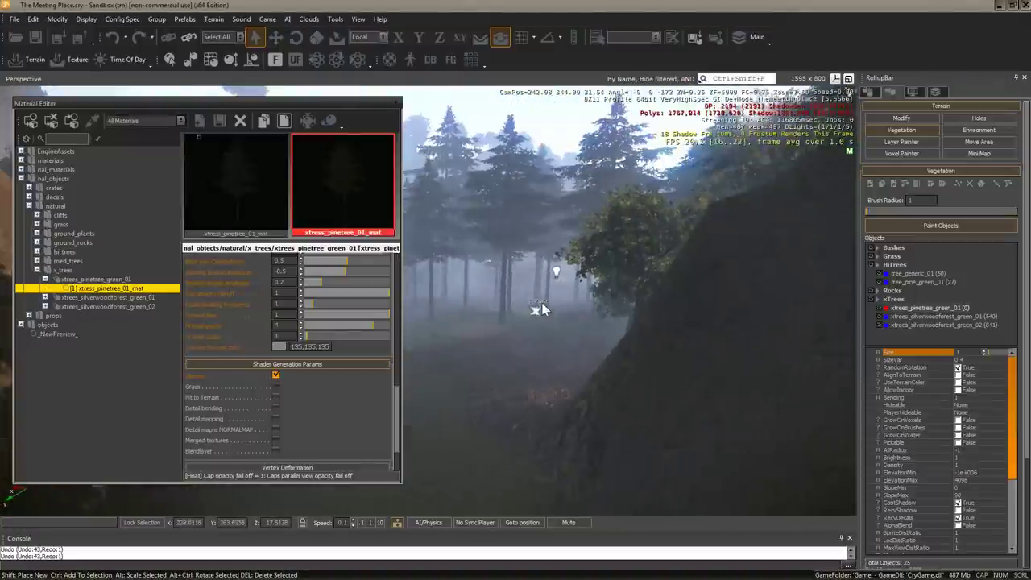
middle_click_drag(541, 309, 494, 310)
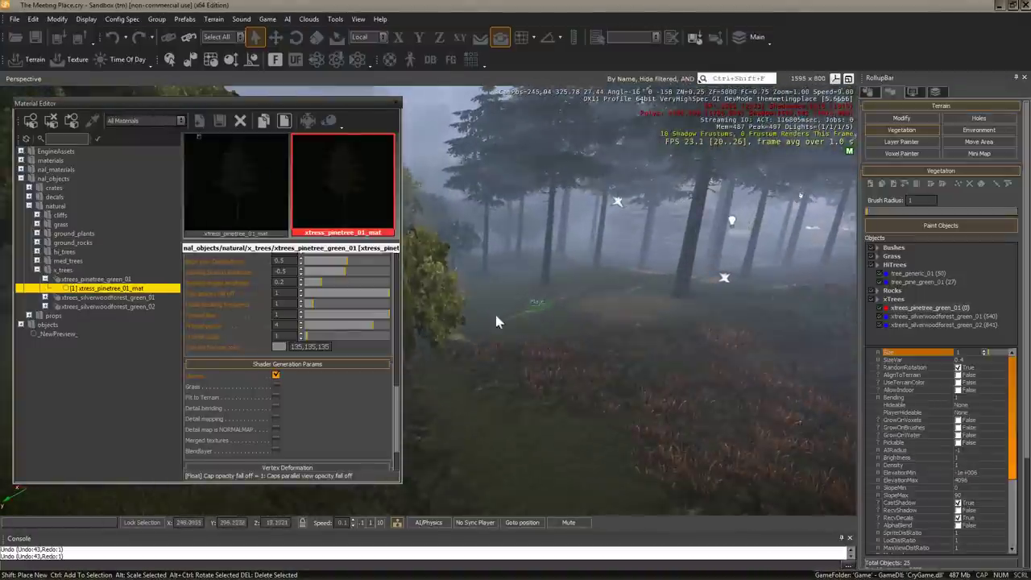
left_click(395, 111)
right_click_drag(642, 302, 551, 338)
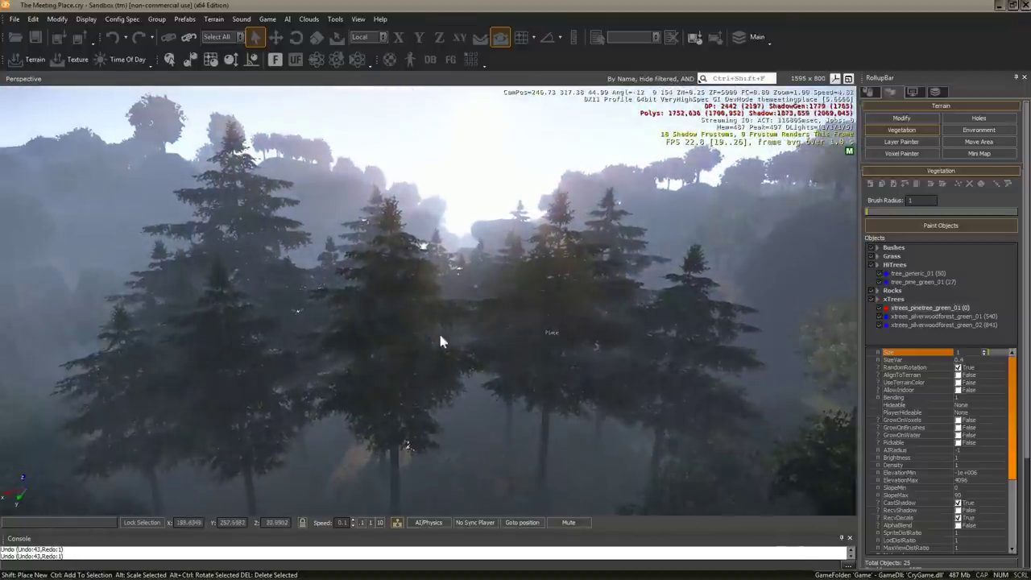
left_click_drag(455, 468, 547, 503)
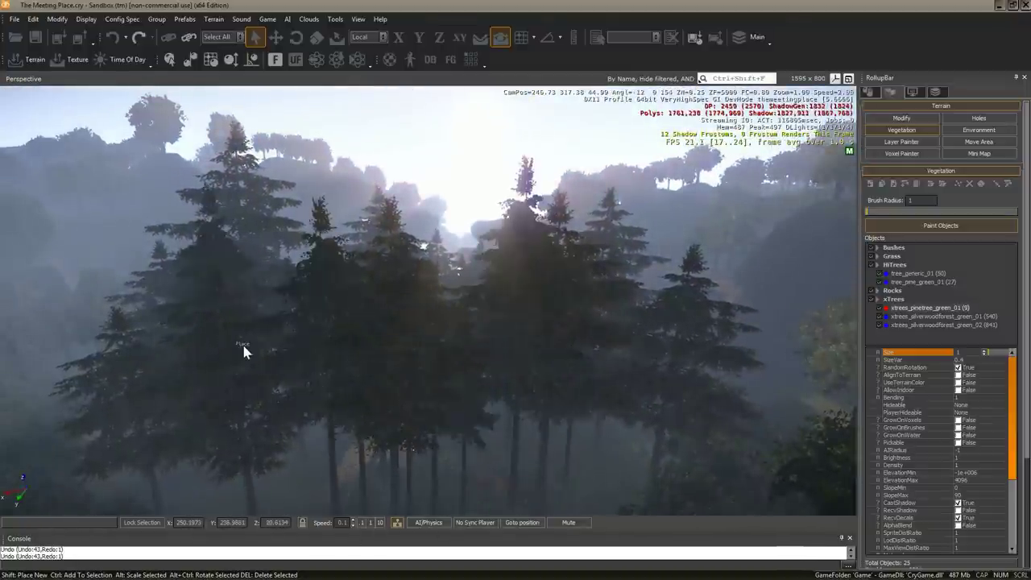
right_click_drag(242, 342, 470, 511)
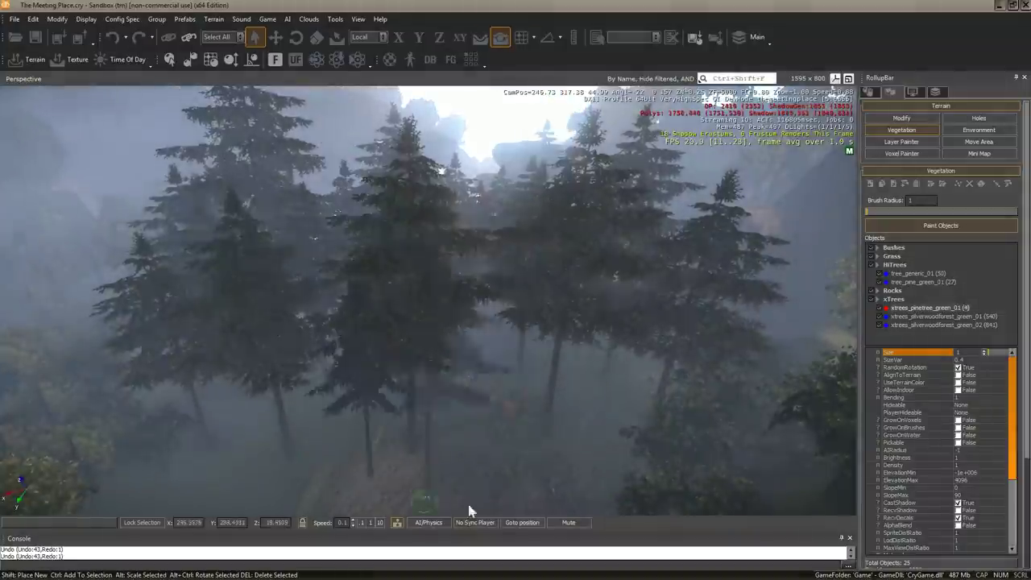
left_click_drag(471, 511, 634, 481)
right_click_drag(626, 483, 468, 332)
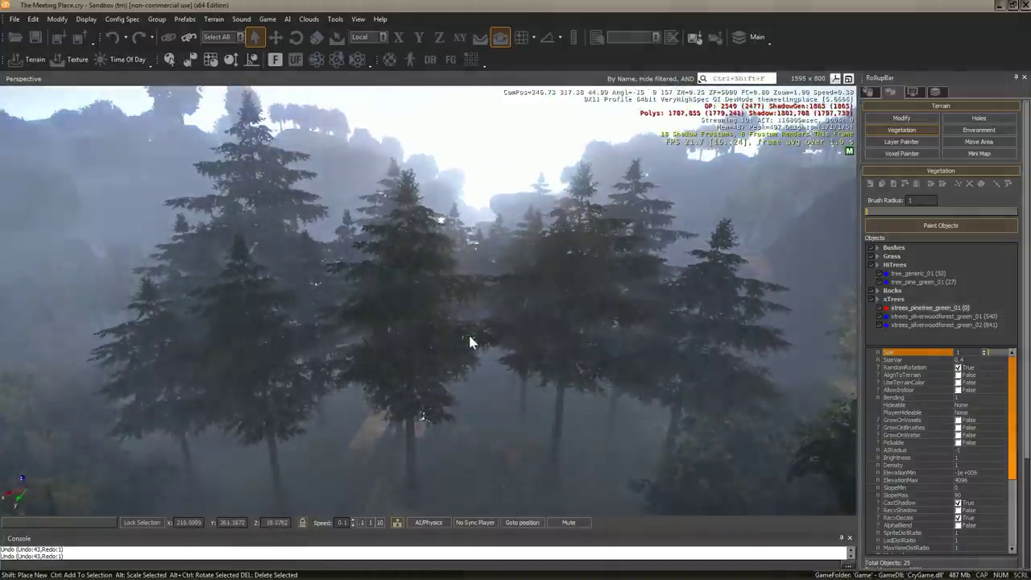
Step: Paint more xtrees_pinetree_green_01 pines across the upper-right, central and left forest
mouse_move(357, 299)
left_mouse_down()
mouse_move(617, 297)
mouse_move(417, 274)
mouse_move(390, 222)
mouse_move(297, 199)
mouse_move(398, 189)
mouse_move(13, 200)
left_mouse_up()
mouse_move(131, 218)
left_mouse_down()
mouse_move(790, 185)
mouse_move(731, 245)
mouse_move(621, 253)
left_mouse_up()
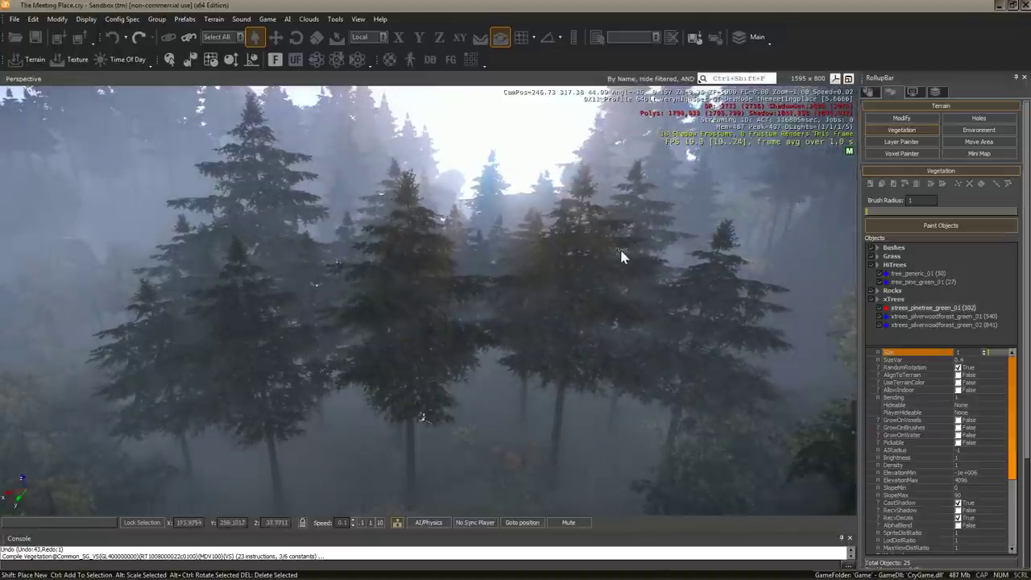
right_click_drag(621, 253, 633, 265)
mouse_move(634, 265)
left_mouse_down()
mouse_move(674, 352)
mouse_move(612, 456)
mouse_move(605, 410)
mouse_move(622, 528)
mouse_move(377, 447)
mouse_move(293, 441)
left_mouse_up()
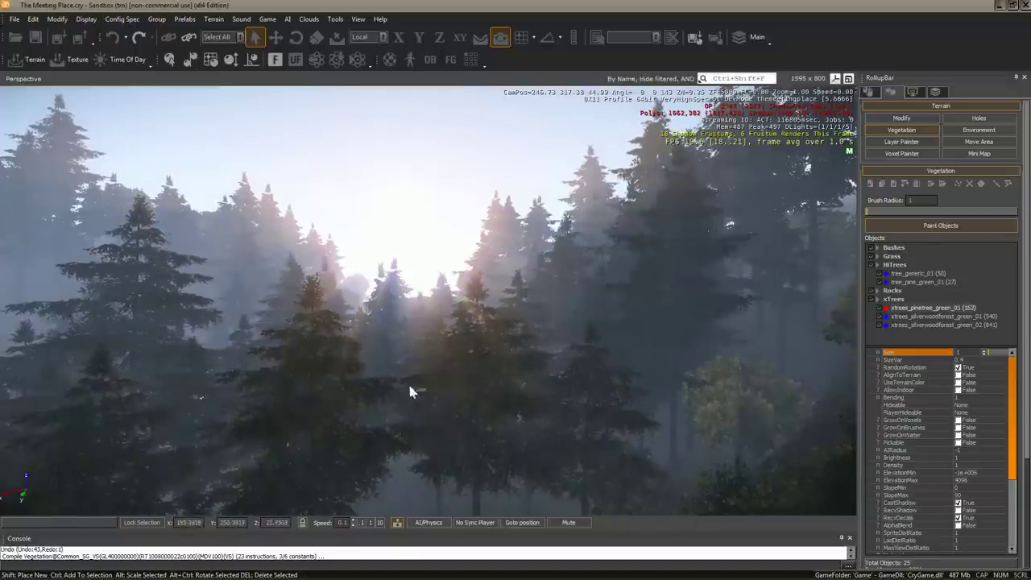
mouse_move(418, 341)
left_mouse_down()
mouse_move(347, 324)
mouse_move(430, 328)
mouse_move(404, 323)
left_mouse_up()
right_click_drag(576, 339, 580, 339)
mouse_move(579, 338)
left_mouse_down()
mouse_move(116, 269)
mouse_move(51, 415)
mouse_move(99, 410)
mouse_move(158, 311)
mouse_move(134, 364)
mouse_move(253, 374)
left_mouse_up()
mouse_move(298, 411)
left_mouse_down()
mouse_move(421, 371)
mouse_move(303, 499)
mouse_move(18, 477)
left_mouse_up()
mouse_move(17, 478)
right_mouse_down()
mouse_move(432, 362)
mouse_move(172, 312)
right_mouse_up()
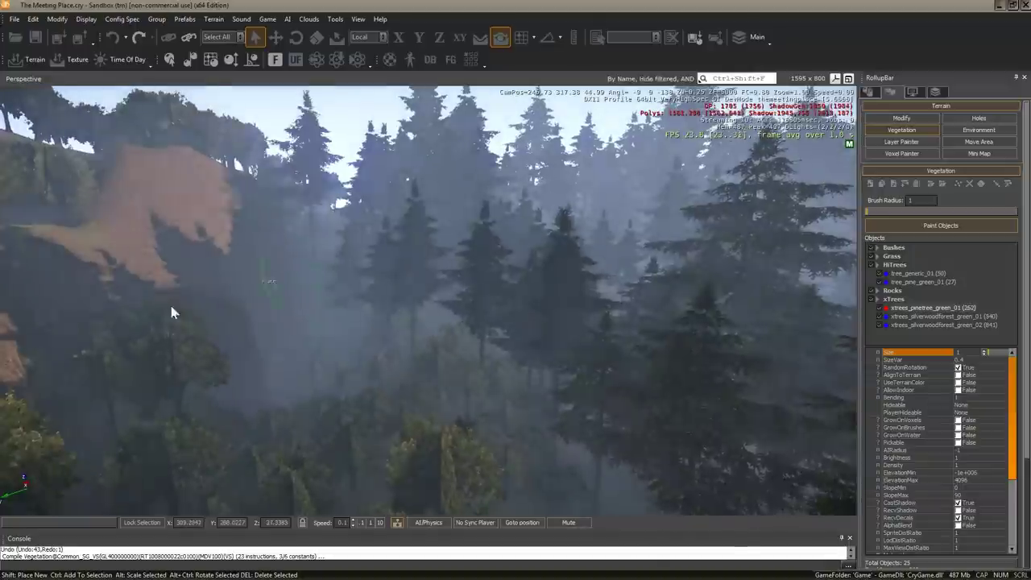
mouse_move(212, 228)
right_mouse_down()
mouse_move(348, 214)
mouse_move(223, 253)
mouse_move(186, 200)
mouse_move(1, 315)
mouse_move(315, 373)
mouse_move(736, 317)
mouse_move(417, 417)
mouse_move(421, 341)
mouse_move(301, 256)
mouse_move(475, 398)
mouse_move(720, 481)
mouse_move(553, 488)
mouse_move(410, 476)
mouse_move(509, 382)
mouse_move(536, 384)
mouse_move(403, 510)
mouse_move(45, 479)
right_mouse_up()
mouse_move(474, 406)
right_mouse_down()
mouse_move(494, 380)
mouse_move(491, 394)
mouse_move(384, 399)
mouse_move(510, 315)
mouse_move(515, 418)
mouse_move(507, 391)
mouse_move(443, 396)
right_mouse_up()
key("ctrl+z")
left_click_drag(443, 396, 503, 456, "shift")
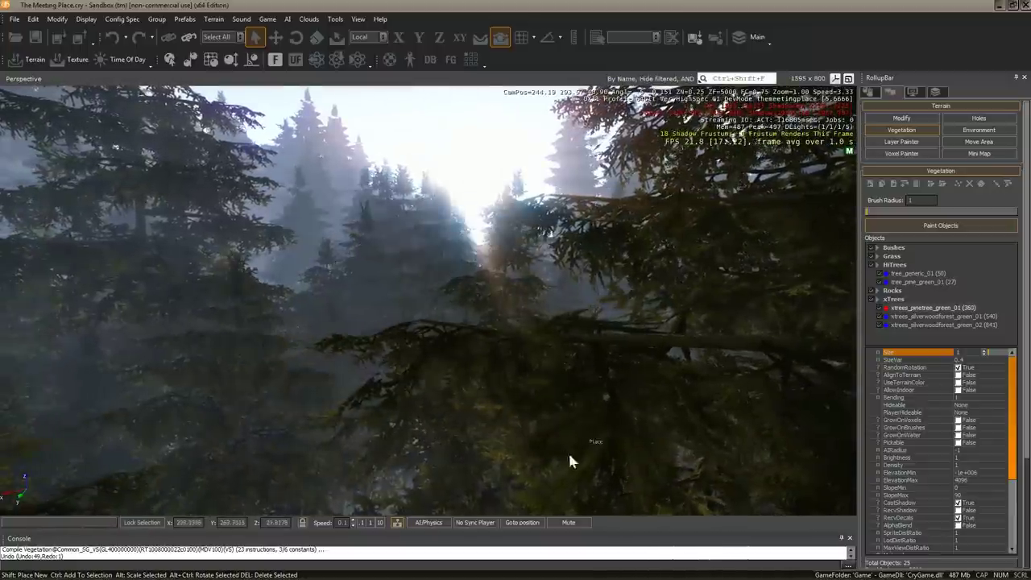
key("ctrl+z")
right_click_drag(452, 378, 449, 380)
mouse_move(441, 242)
right_mouse_down()
mouse_move(503, 239)
mouse_move(395, 197)
mouse_move(283, 236)
right_mouse_up()
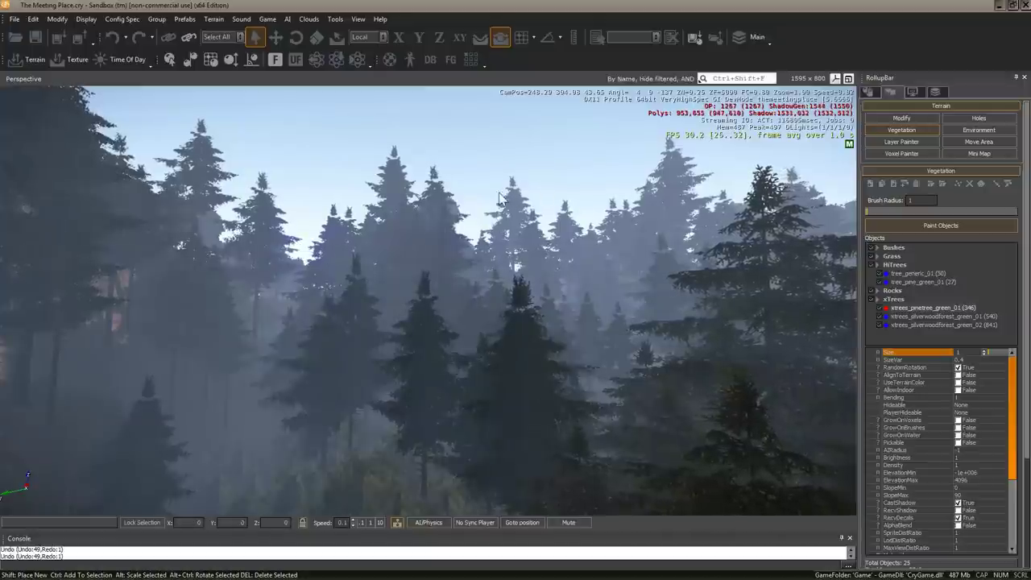
right_click_drag(418, 290, 406, 286)
key("a")
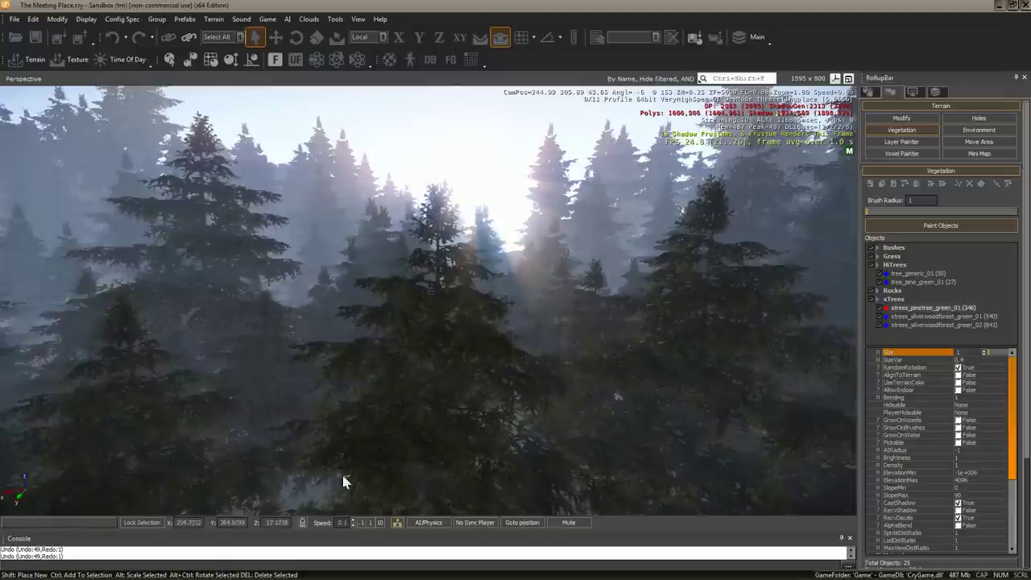
mouse_move(342, 481)
right_mouse_down()
mouse_move(503, 311)
mouse_move(514, 268)
right_mouse_up()
middle_click_drag(512, 258, 491, 257)
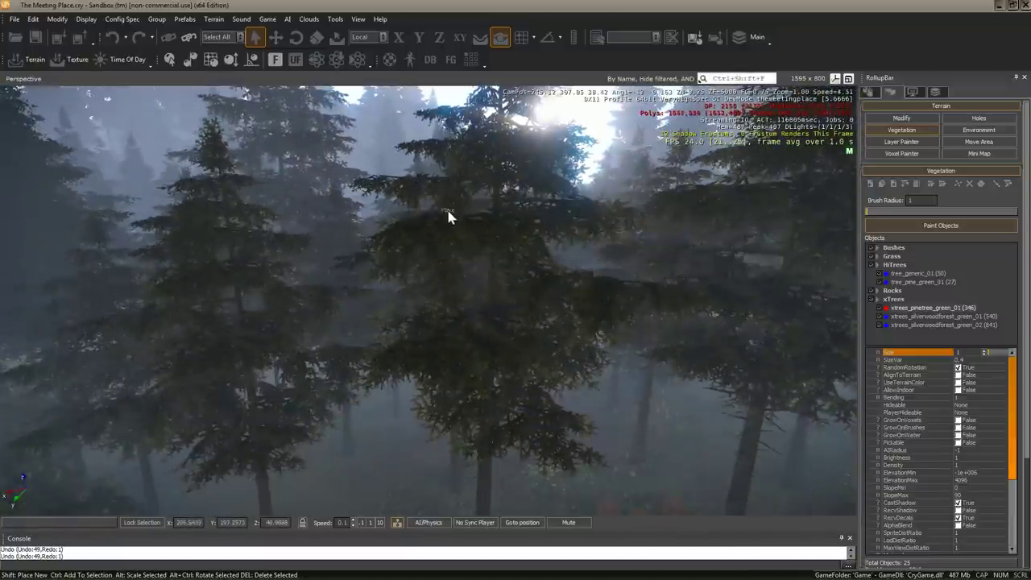
right_click_drag(446, 206, 535, 352)
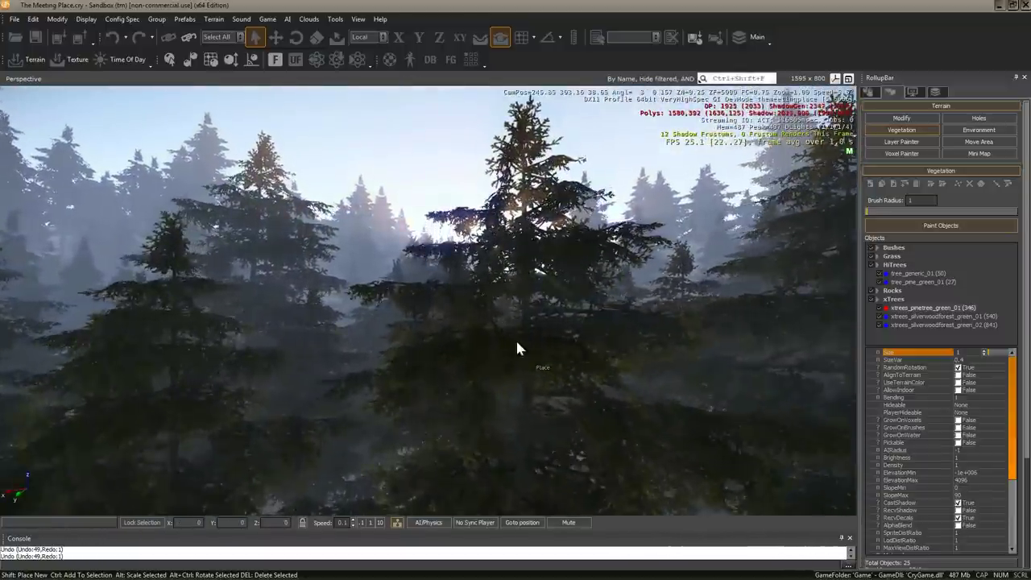
Step: Move the camera through the forest to a view of the forest floor and treetops
scroll(515, 336, "up", 2)
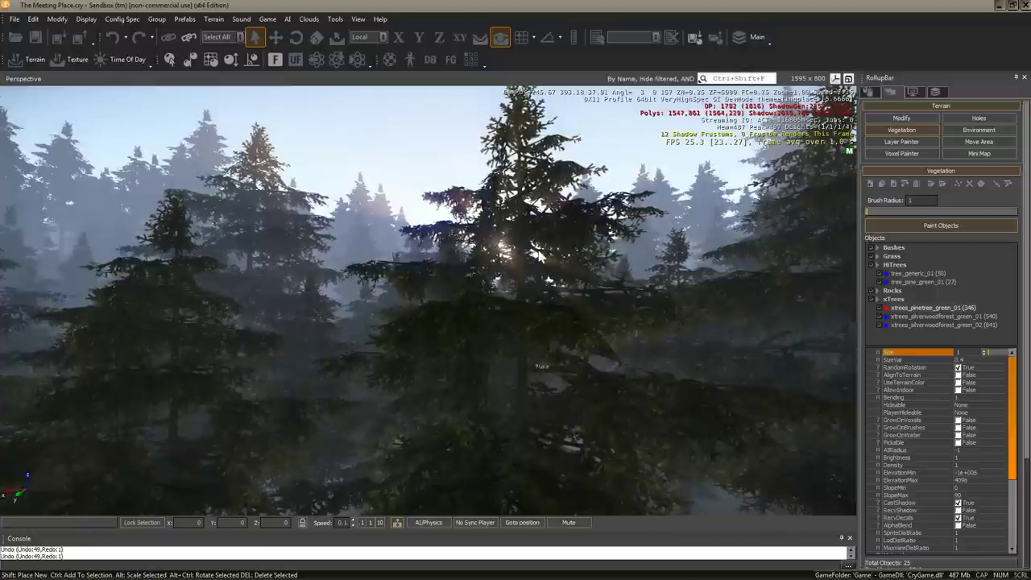
scroll(581, 303, "up", 3)
scroll(579, 297, "down", 2)
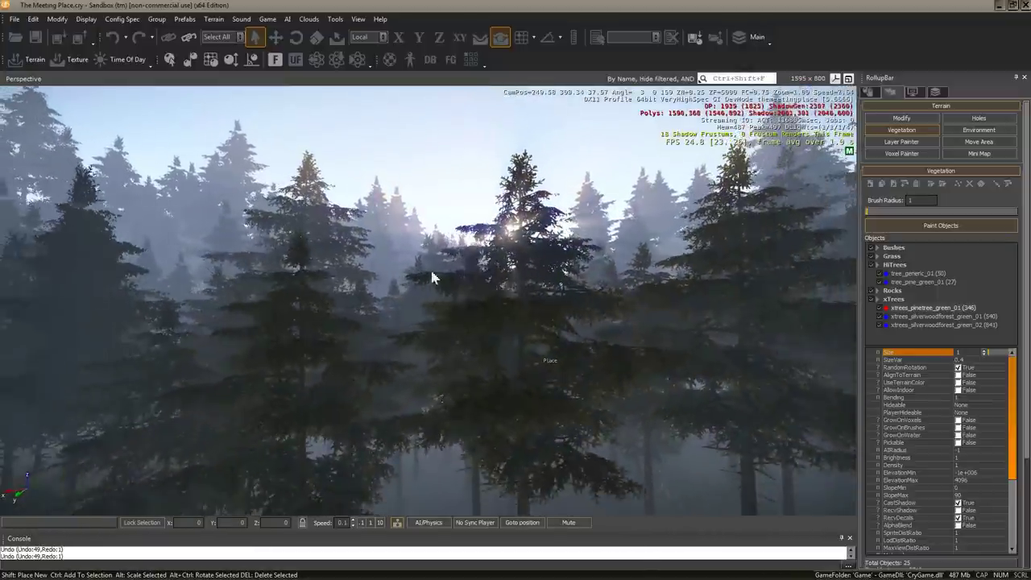
right_click_drag(518, 261, 519, 300)
scroll(594, 258, "up", 1)
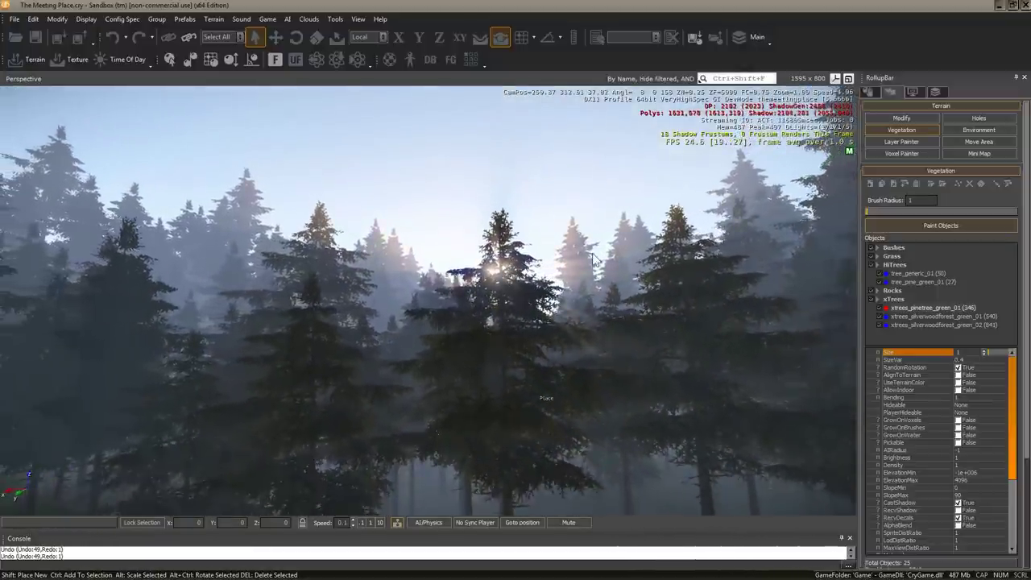
right_click_drag(237, 223, 253, 203)
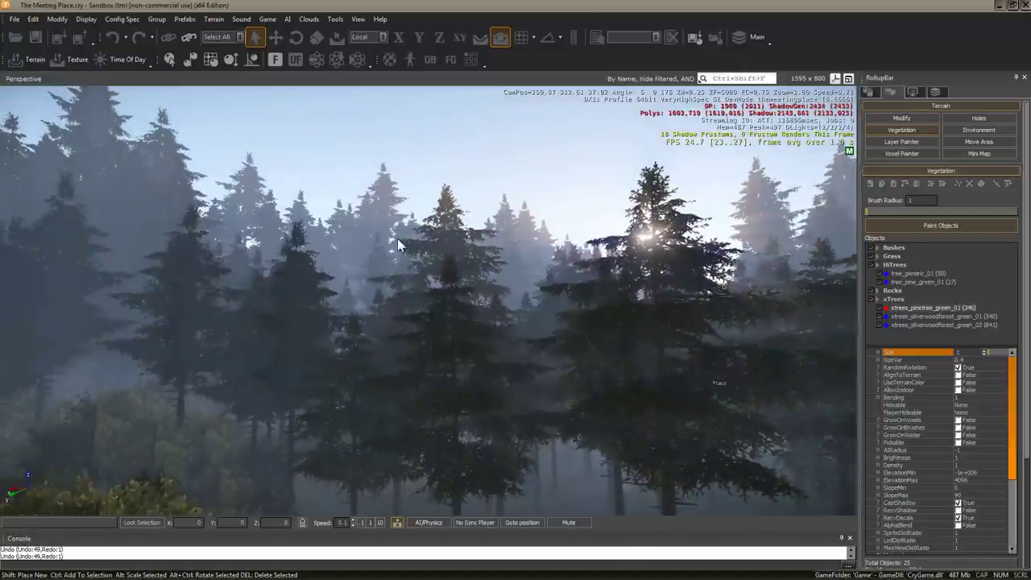
mouse_move(524, 245)
right_mouse_down()
mouse_move(483, 278)
mouse_move(477, 190)
right_mouse_up()
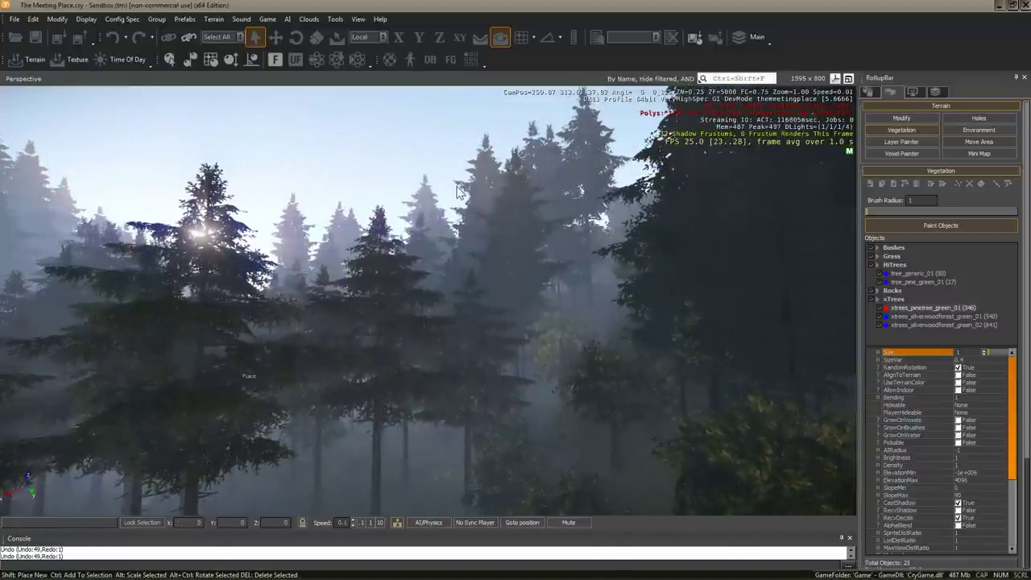
right_click_drag(450, 199, 466, 231)
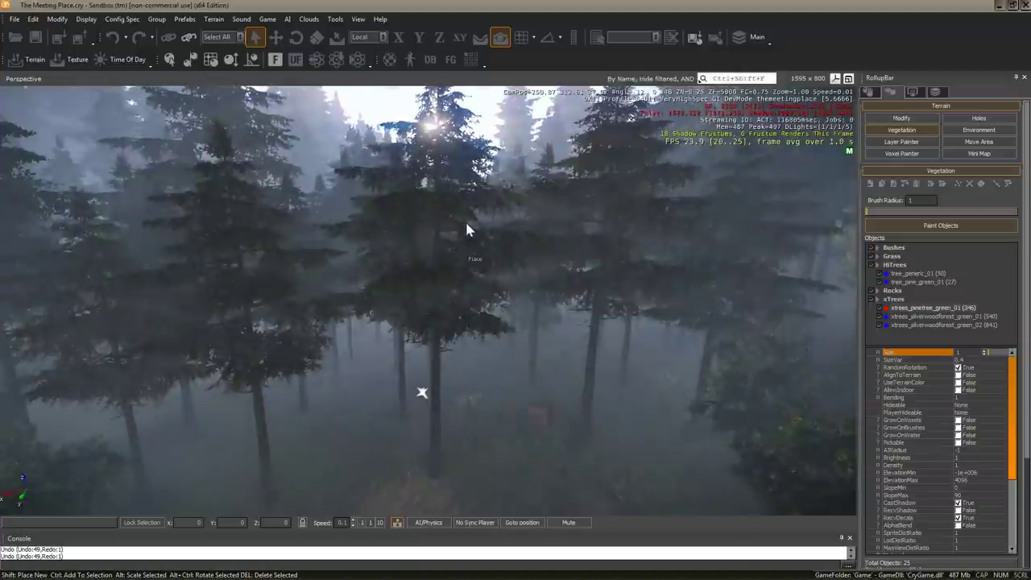
key("w")
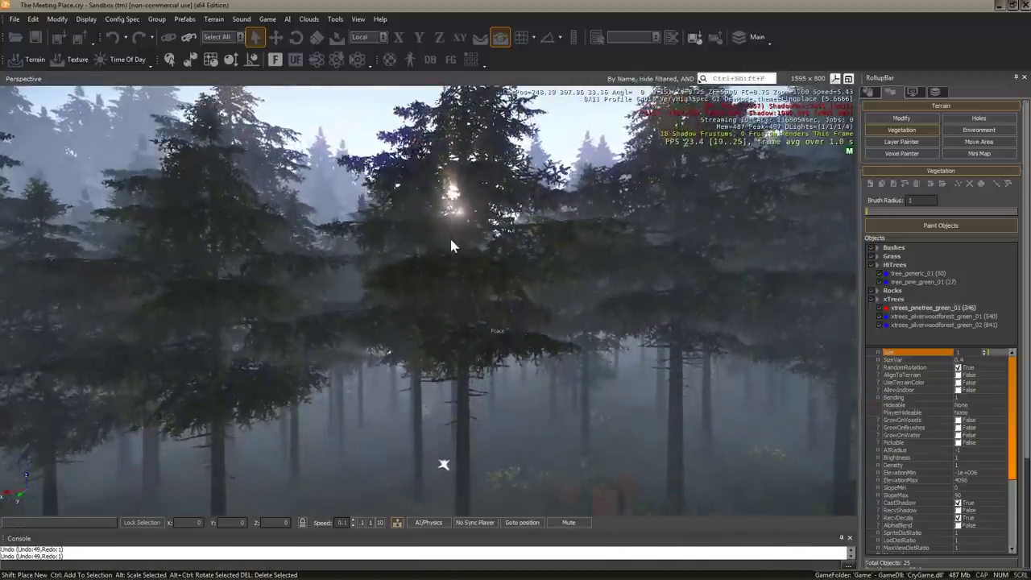
mouse_move(451, 247)
right_mouse_down()
mouse_move(466, 228)
mouse_move(459, 258)
right_mouse_up()
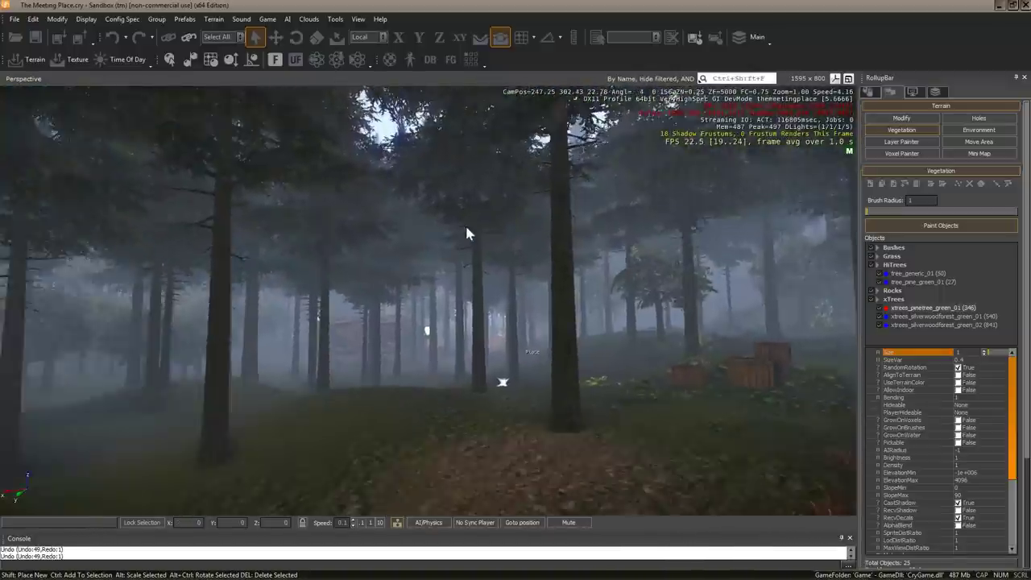
mouse_move(459, 256)
middle_mouse_down()
mouse_move(480, 268)
mouse_move(474, 317)
middle_mouse_up()
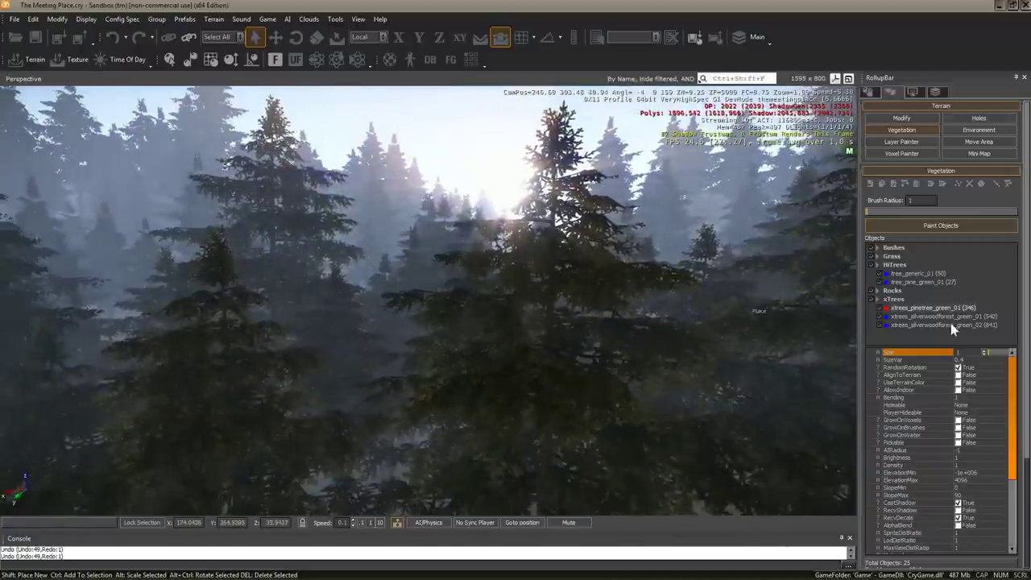
Step: Set size 0.6 with size variation 0.2, paint pines on the ground, then undo that batch
left_click(975, 360)
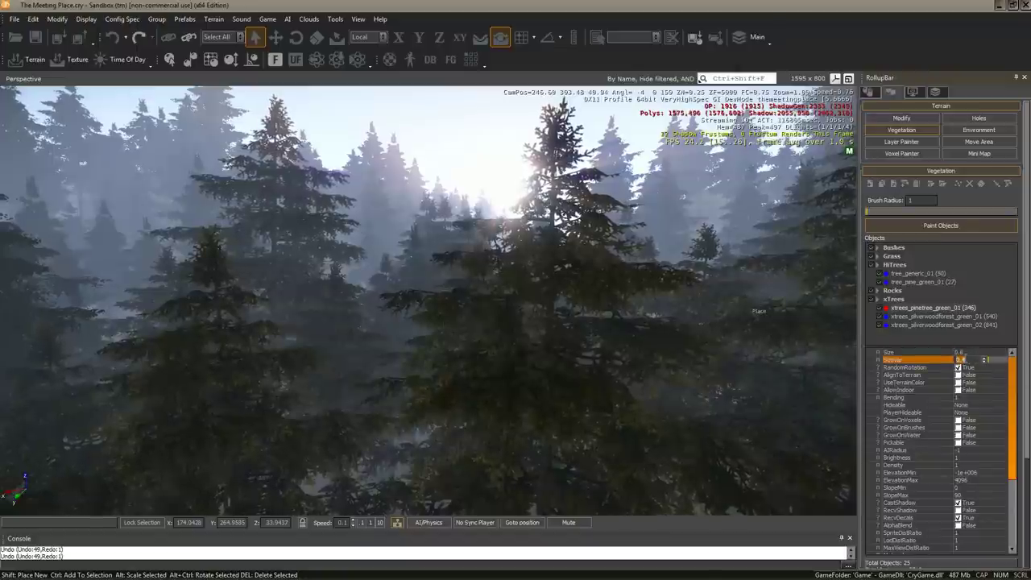
right_click_drag(666, 311, 662, 314)
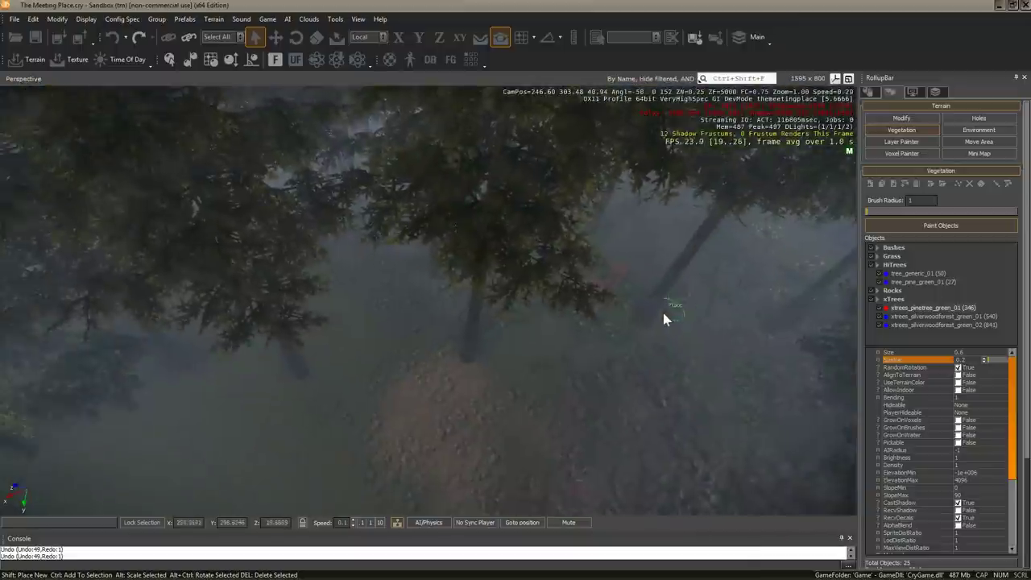
left_click_drag(283, 384, 394, 402)
right_click_drag(460, 372, 472, 371)
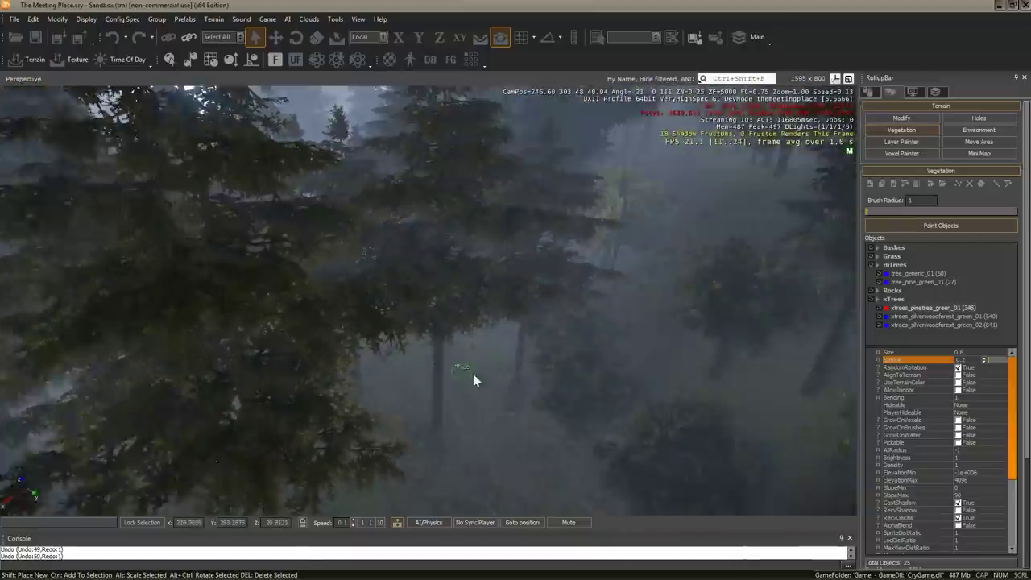
key("ctrl+z")
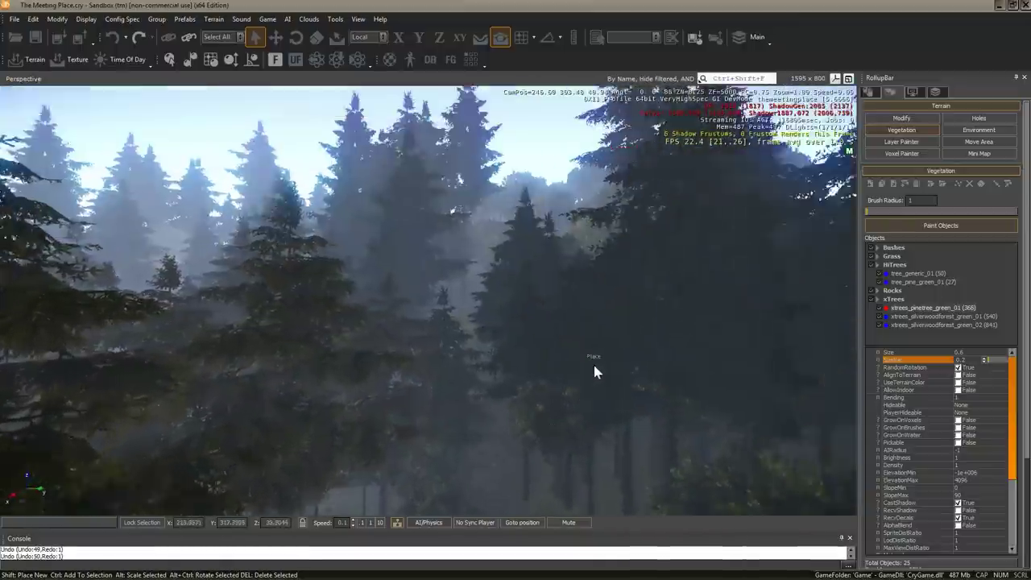
mouse_move(593, 362)
right_mouse_down()
mouse_move(543, 391)
mouse_move(327, 396)
right_mouse_up()
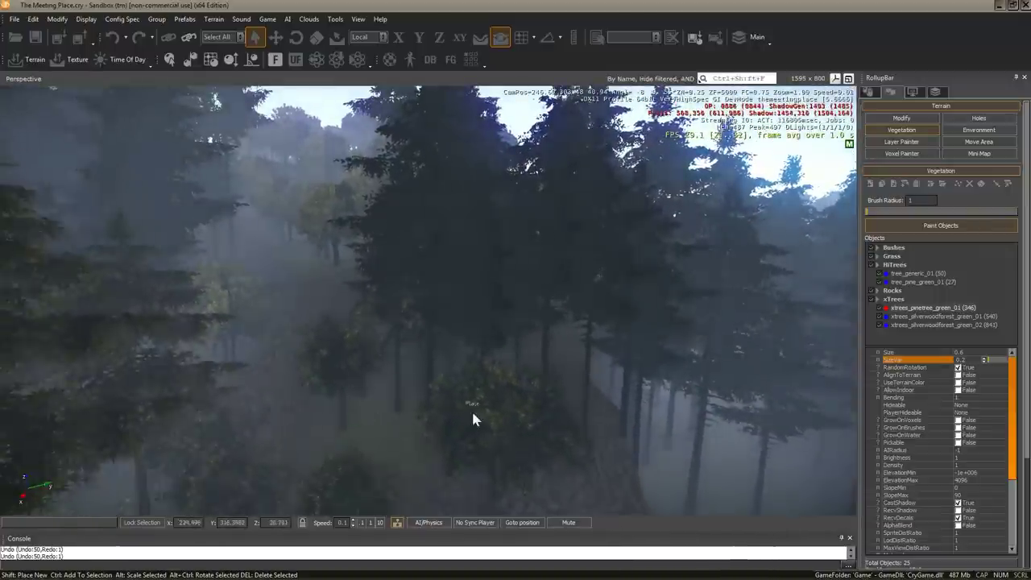
mouse_move(472, 409)
right_mouse_down()
mouse_move(464, 418)
mouse_move(476, 396)
mouse_move(442, 246)
right_mouse_up()
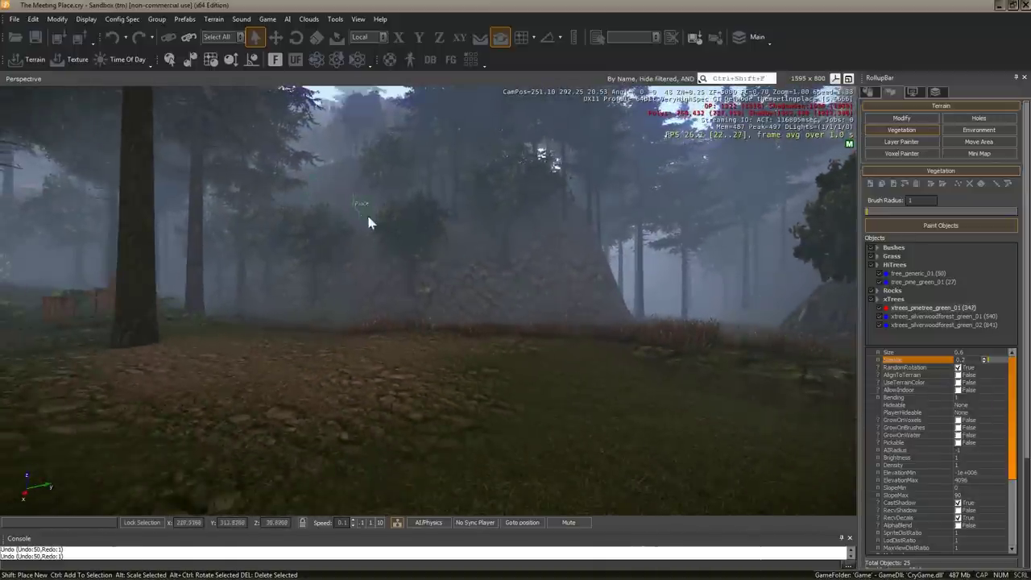
Step: Paint new pines on the hillside and erase the extras in its middle
left_click_drag(368, 223, 530, 329)
right_click_drag(529, 329, 538, 310)
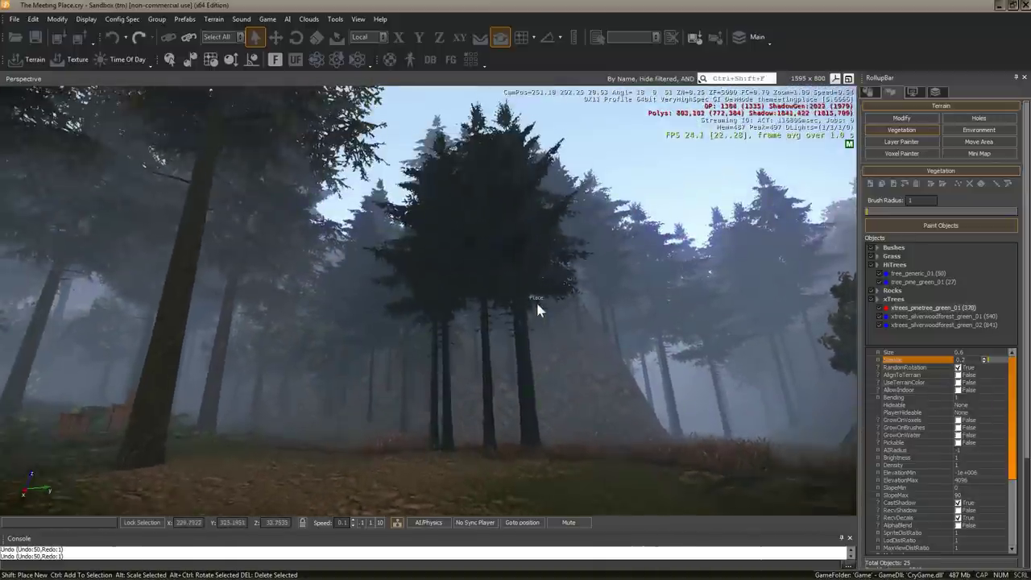
left_click_drag(538, 309, 362, 306, "ctrl")
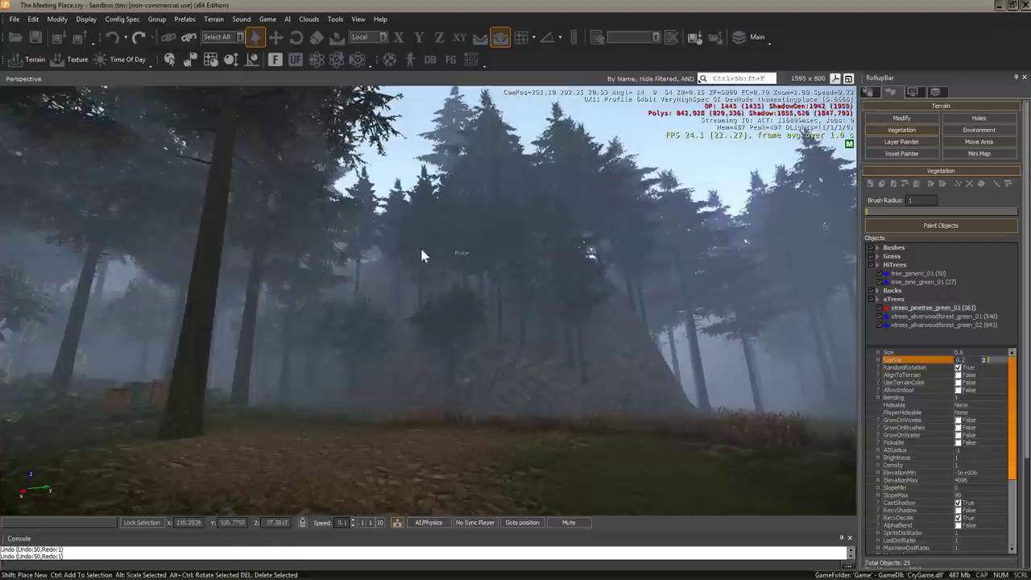
right_click_drag(420, 254, 473, 364)
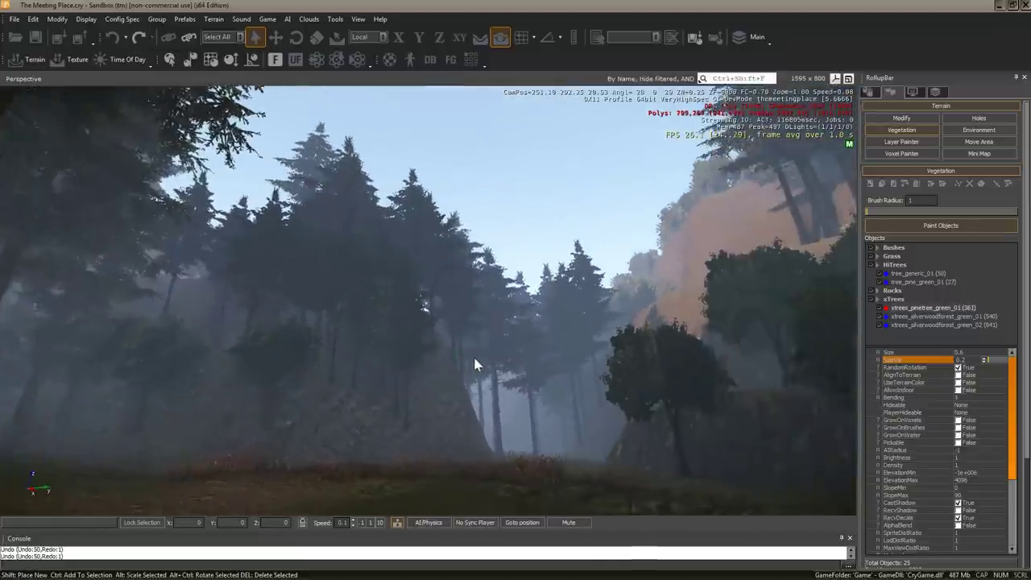
scroll(474, 364, "up", 2)
scroll(472, 357, "up", 2)
scroll(470, 361, "up", 2)
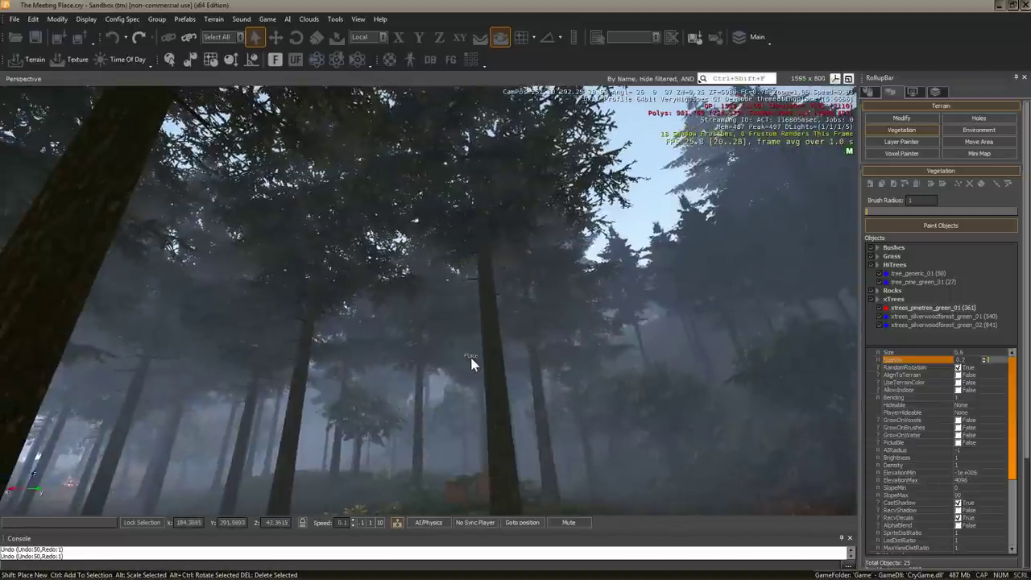
mouse_move(472, 364)
right_mouse_down()
mouse_move(477, 351)
mouse_move(551, 360)
mouse_move(545, 371)
mouse_move(567, 372)
mouse_move(575, 386)
right_mouse_up()
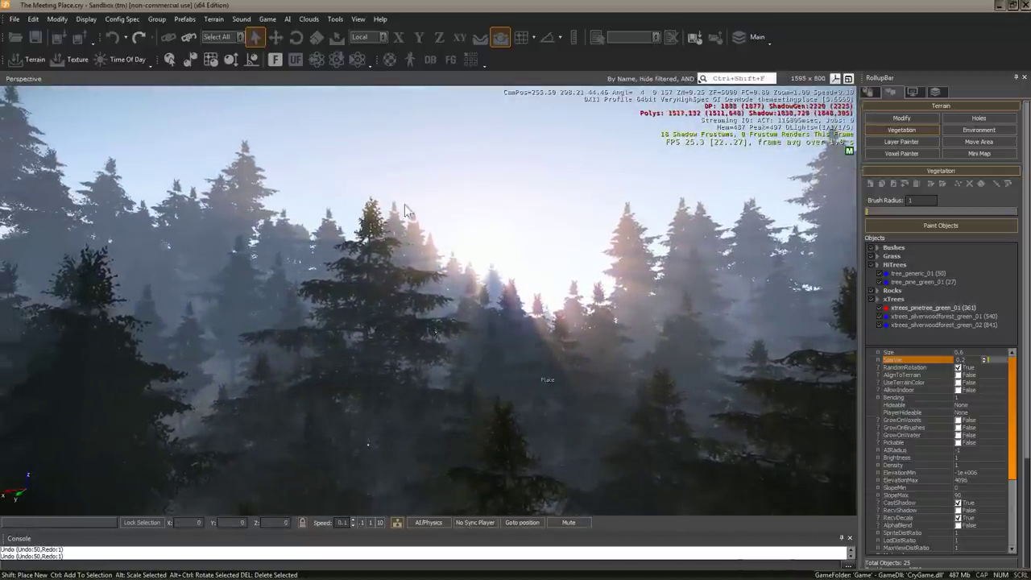
Step: Drag the Time Of Day timeline to an afternoon hour, checking the sky and fog lighting
left_click(113, 60)
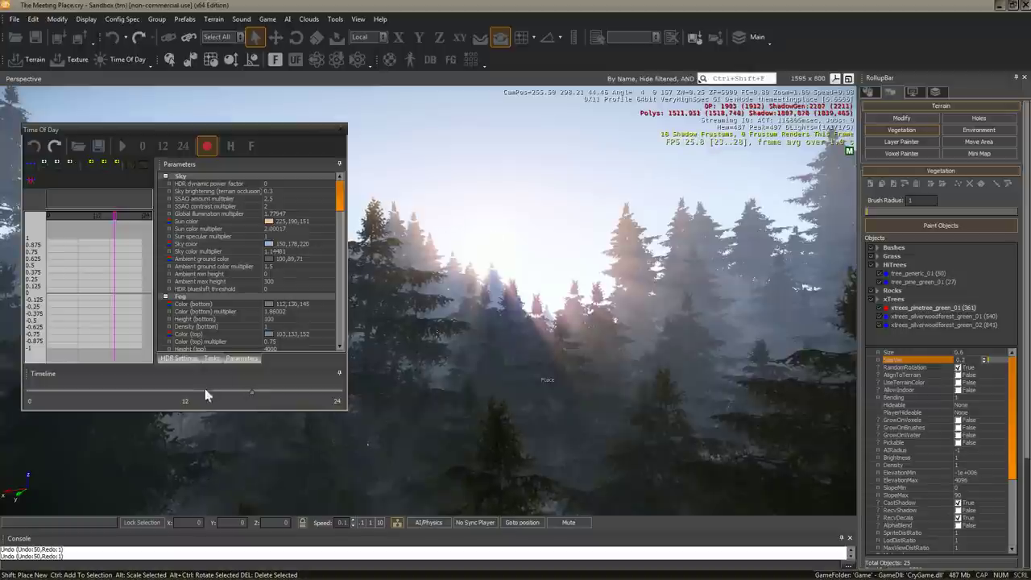
left_click(250, 395)
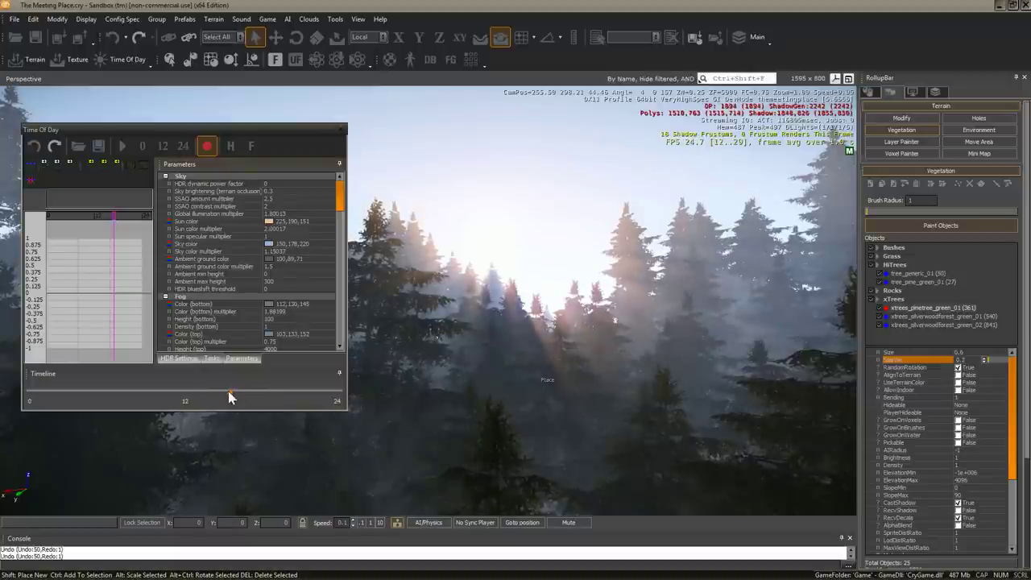
left_click_drag(230, 397, 128, 396)
scroll(500, 403, "up", 3)
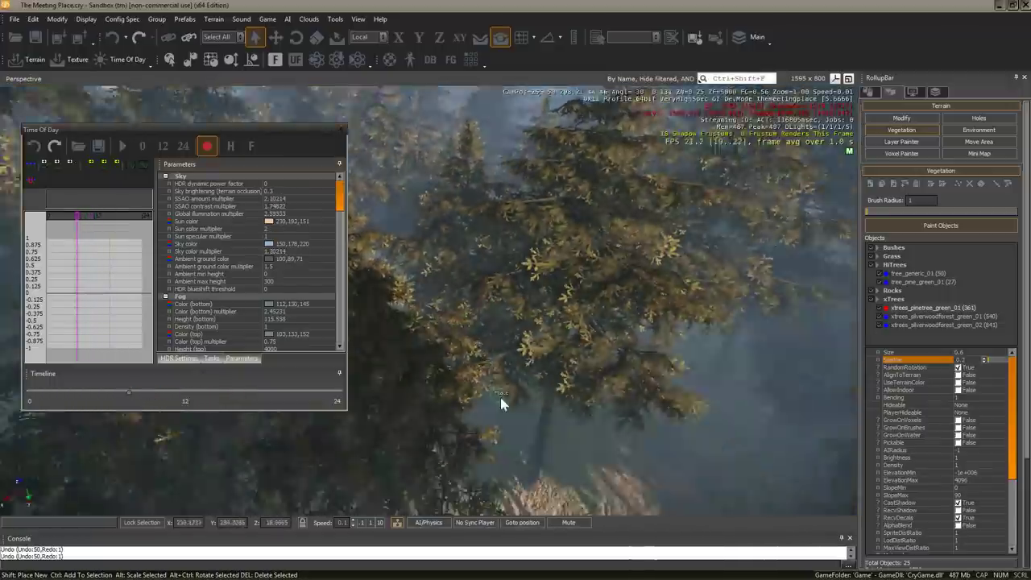
right_click_drag(500, 397, 208, 322)
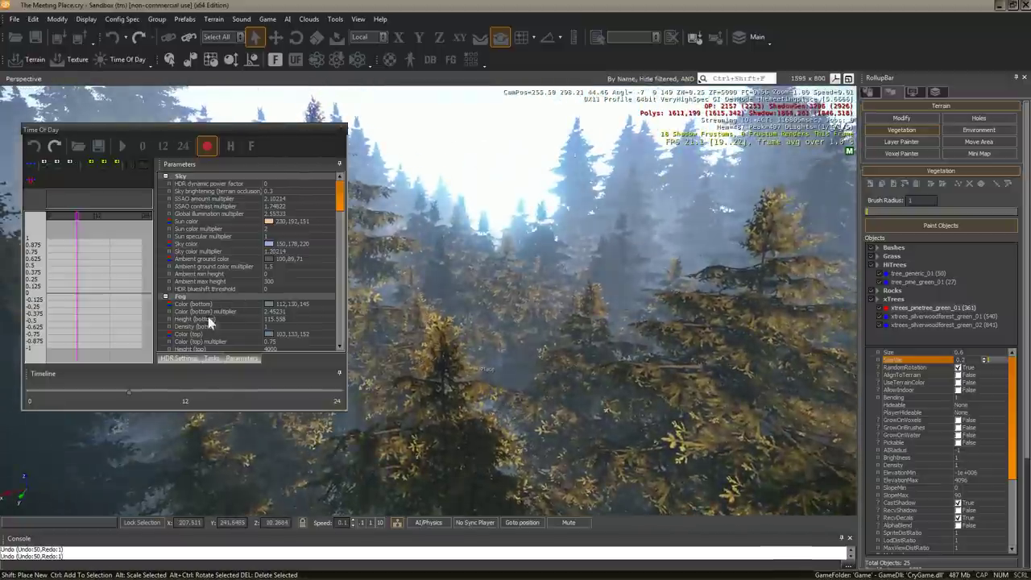
left_click_drag(129, 396, 241, 397)
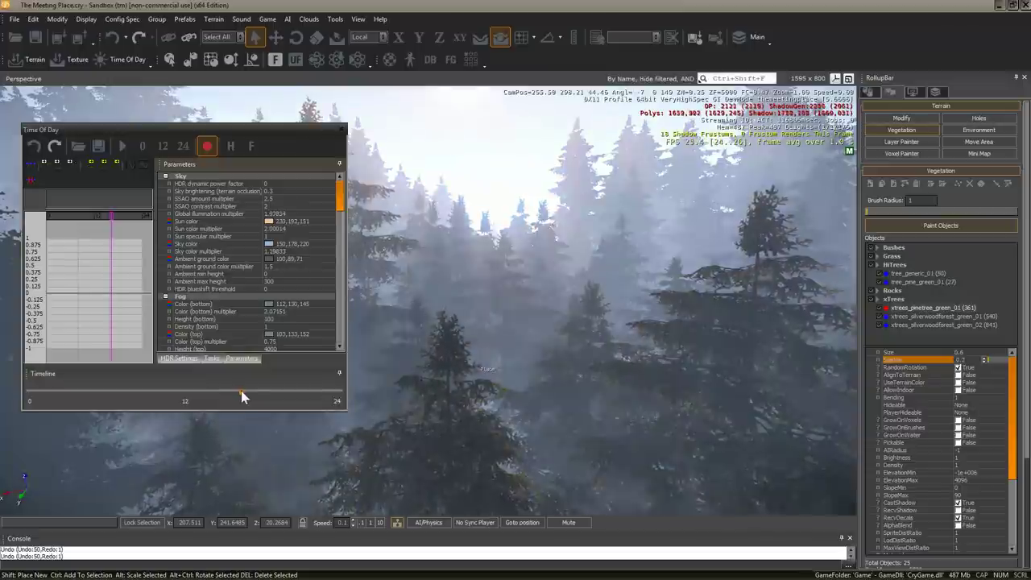
mouse_move(628, 282)
right_mouse_down()
mouse_move(601, 250)
mouse_move(602, 233)
mouse_move(601, 255)
mouse_move(612, 229)
mouse_move(625, 228)
right_mouse_up()
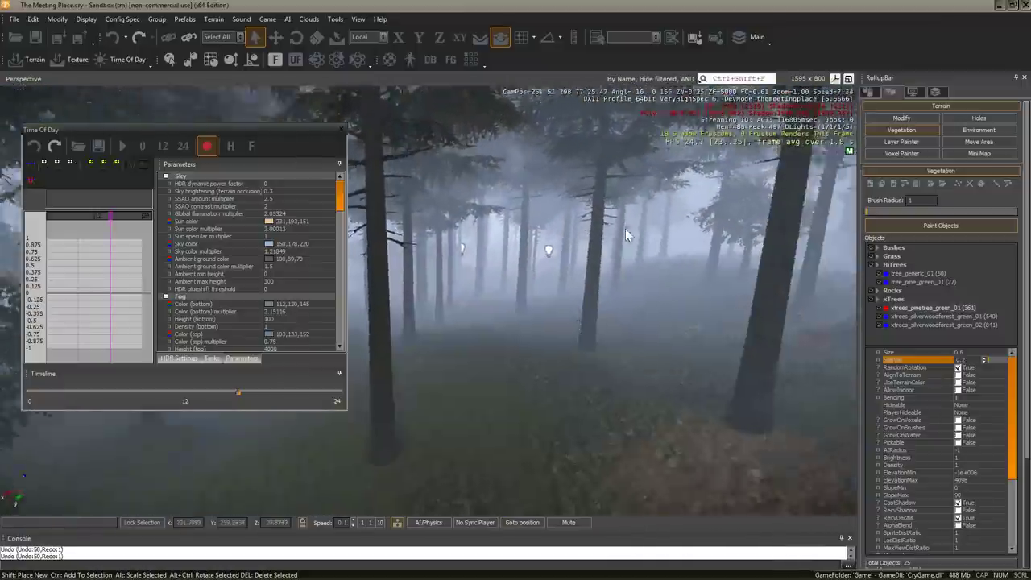
left_click(342, 129)
mouse_move(387, 166)
right_mouse_down()
mouse_move(615, 360)
mouse_move(586, 340)
right_mouse_up()
key("ctrl+g")
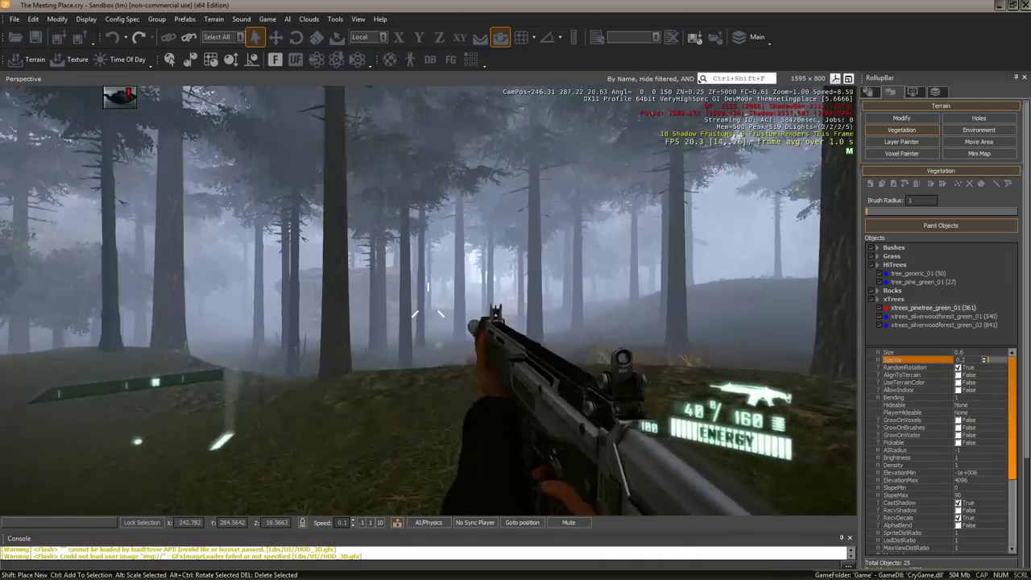
key("w")
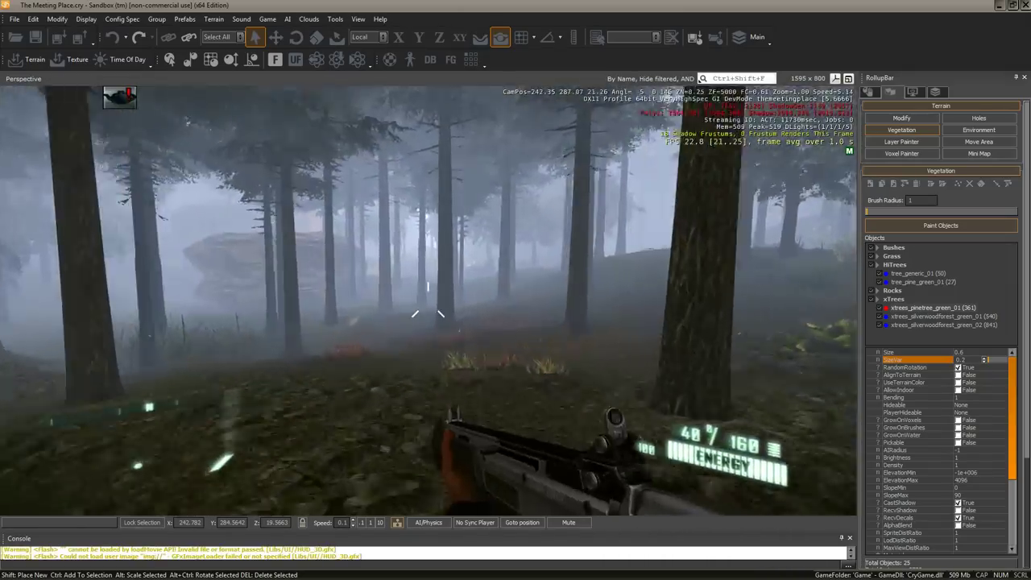
key("w")
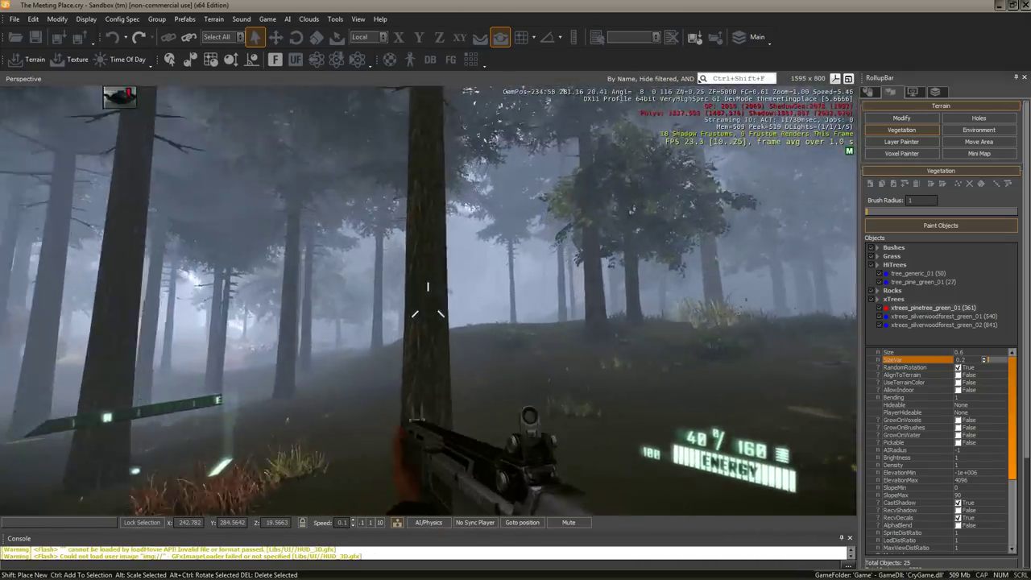
key("w")
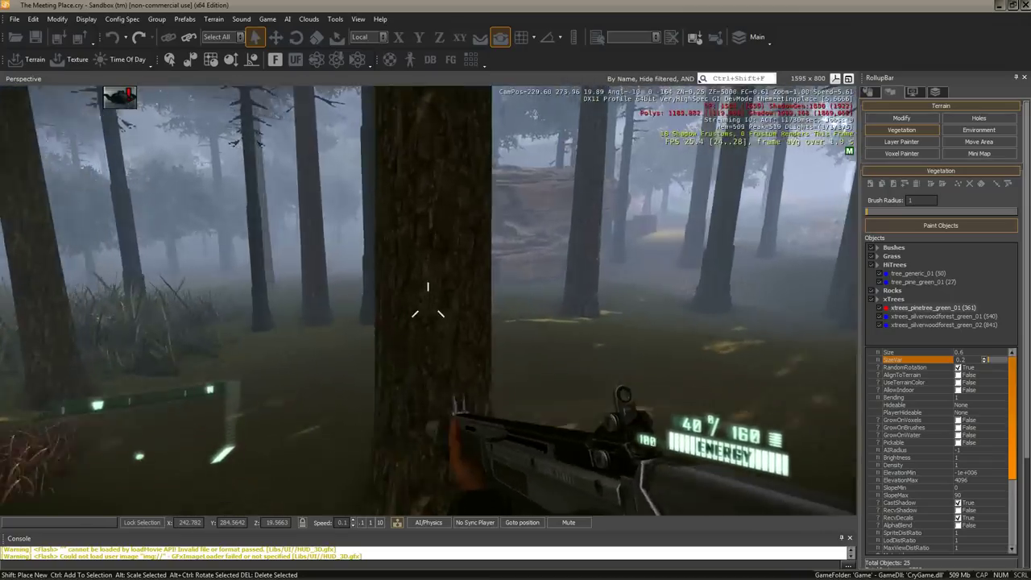
key("w")
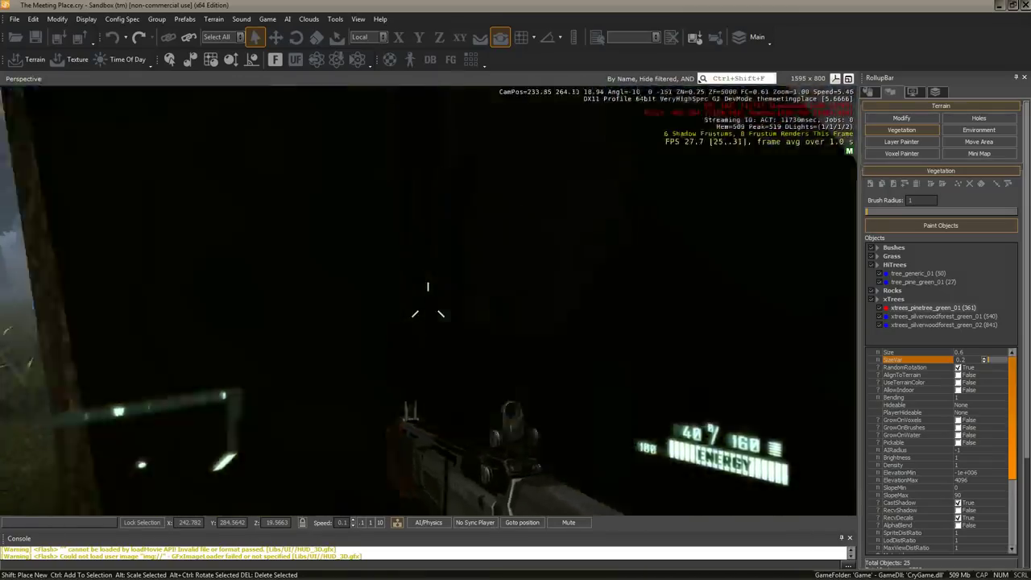
key("w")
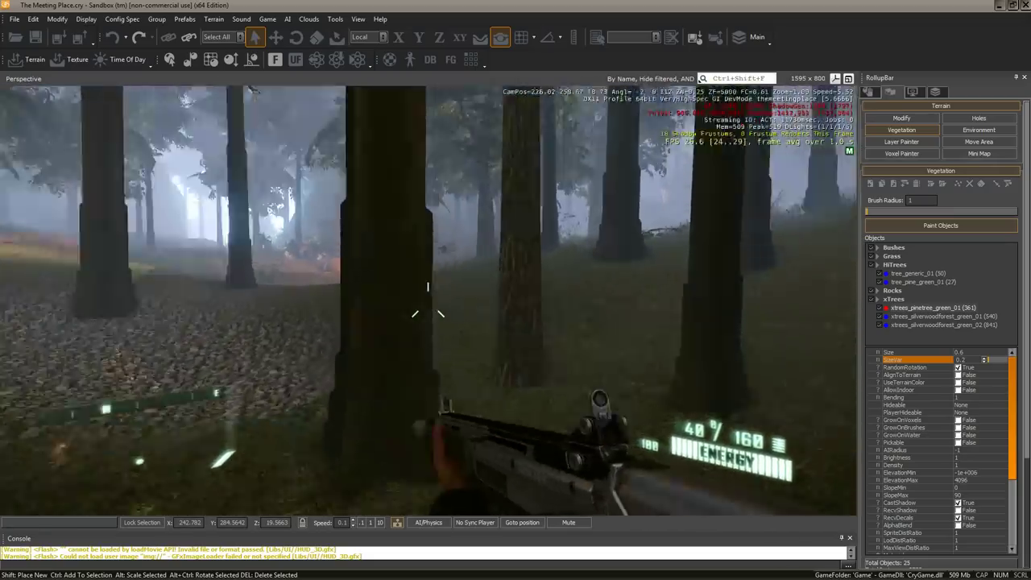
key("w")
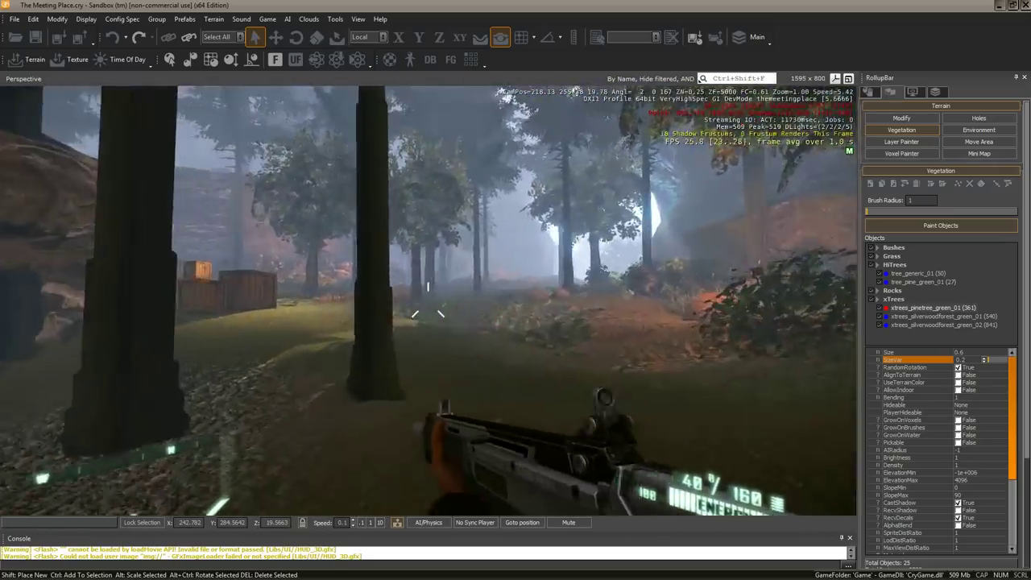
key("w")
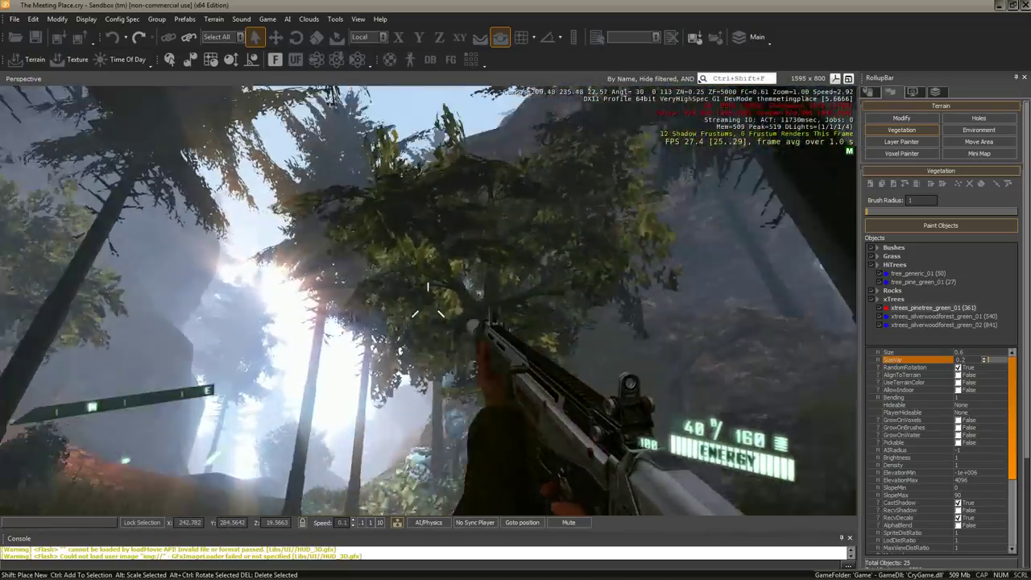
key("w")
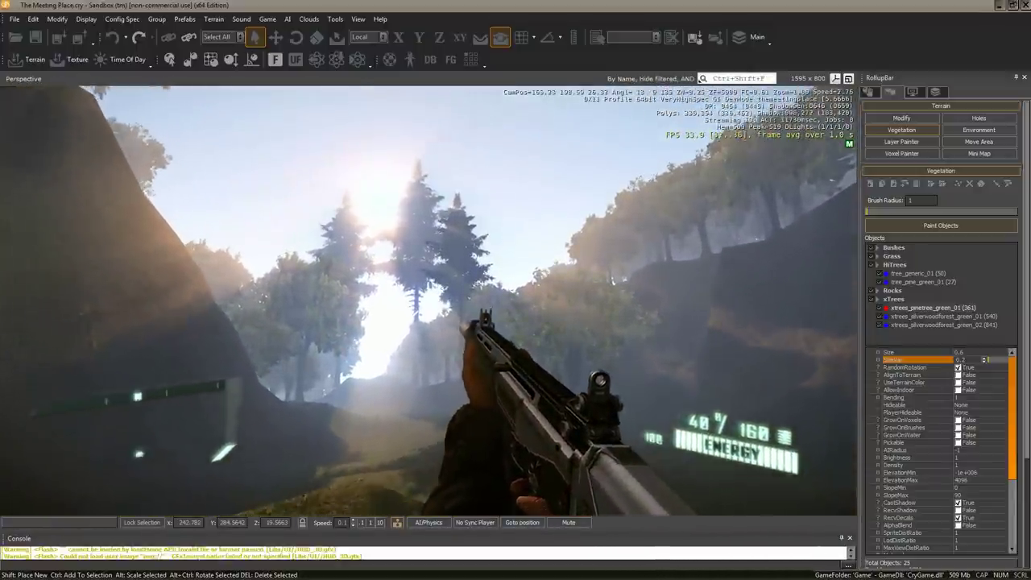
key("w")
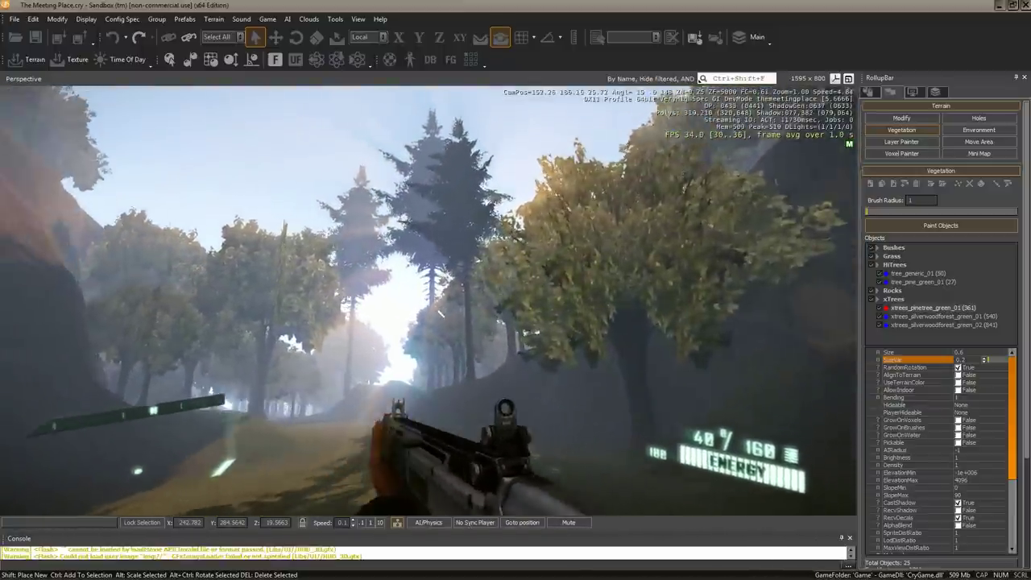
key("w")
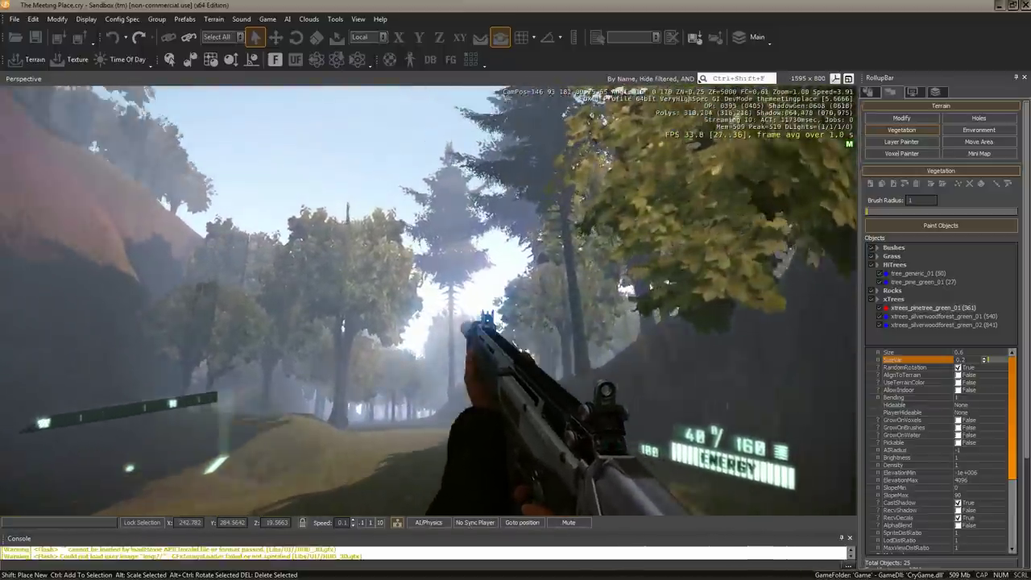
key("w")
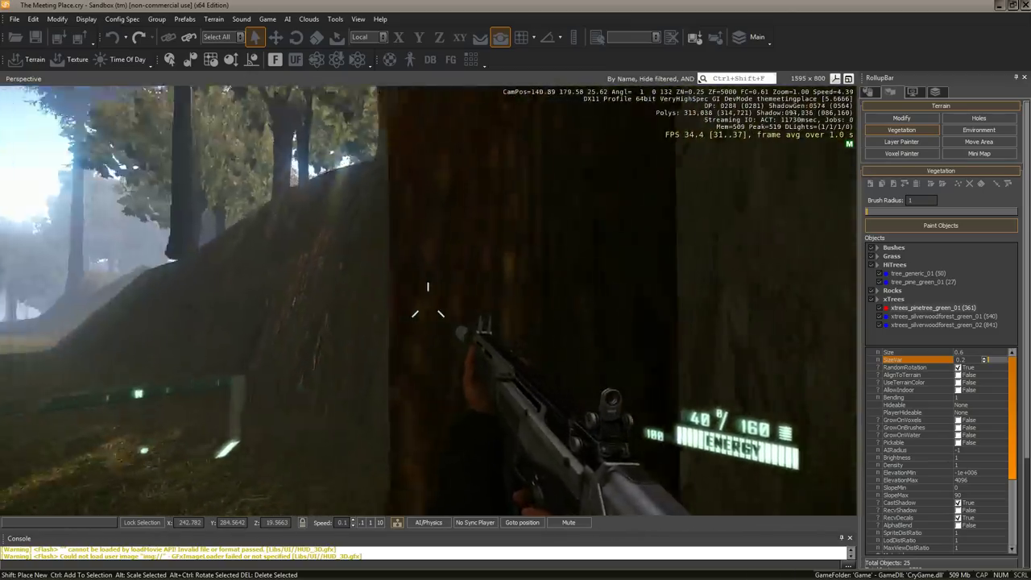
key("w")
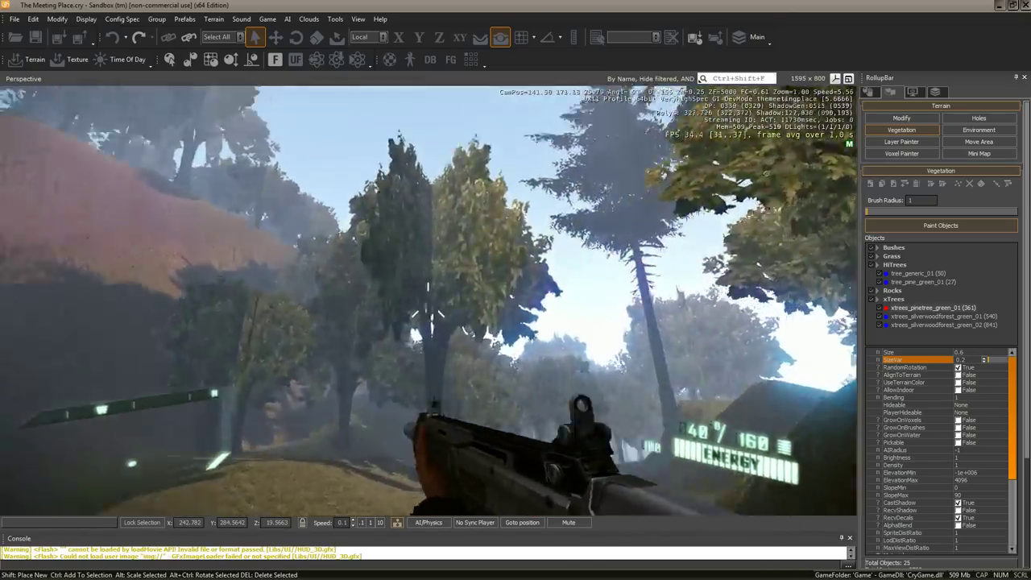
key("w")
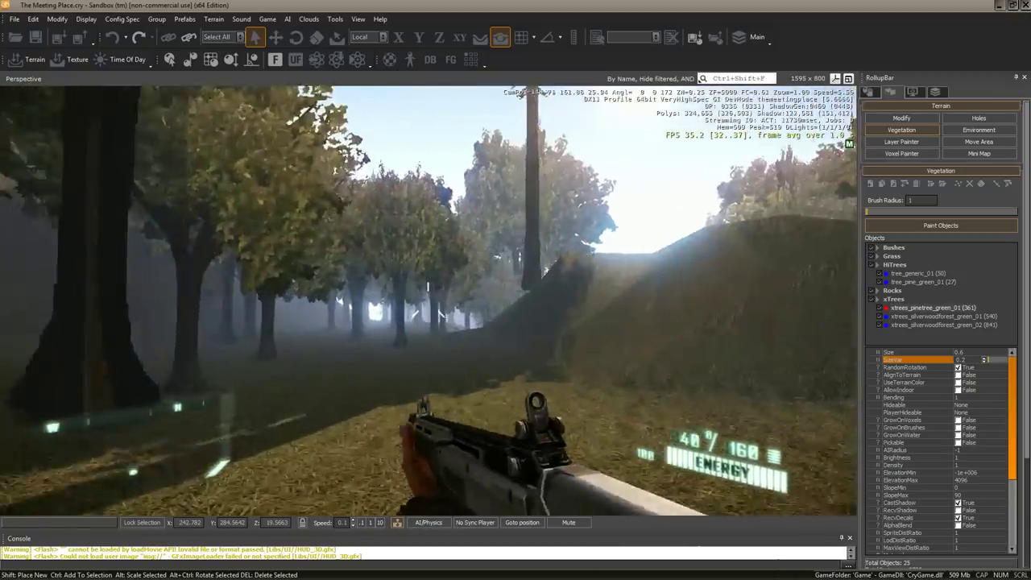
key("w")
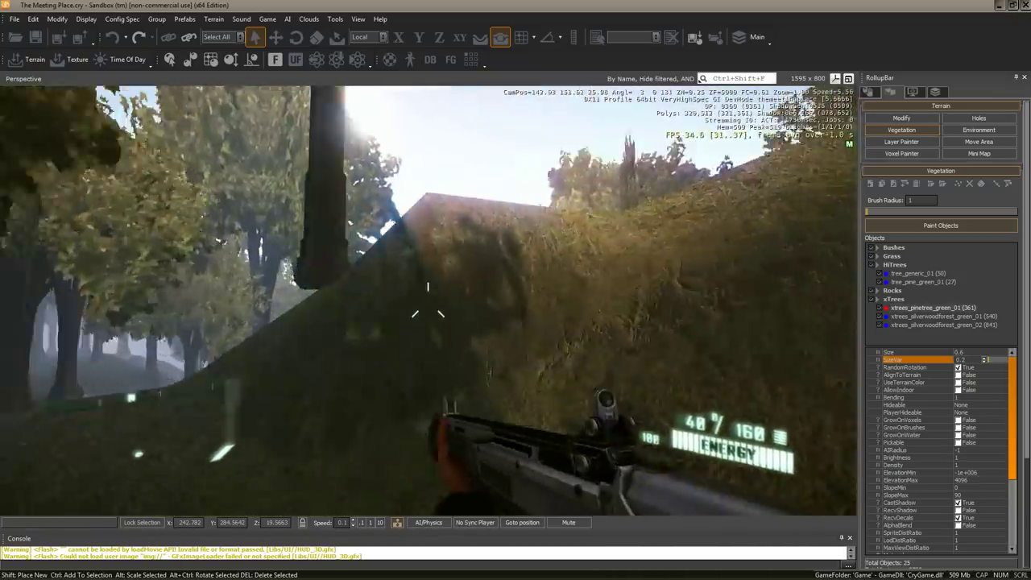
key("w")
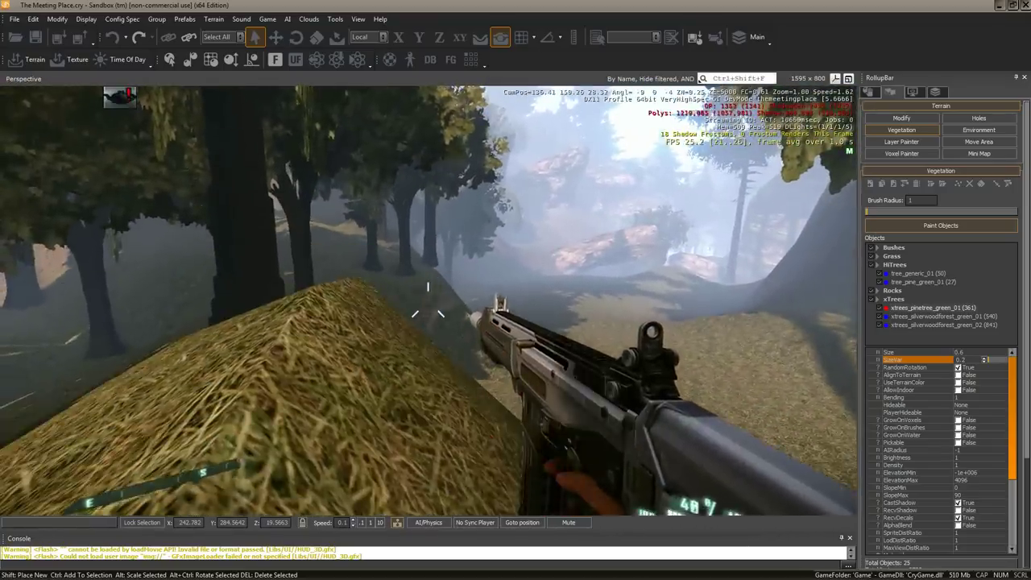
key("Escape")
mouse_move(586, 336)
right_mouse_down()
mouse_move(573, 329)
mouse_move(577, 344)
mouse_move(587, 336)
mouse_move(585, 348)
mouse_move(540, 395)
right_mouse_up()
key("w")
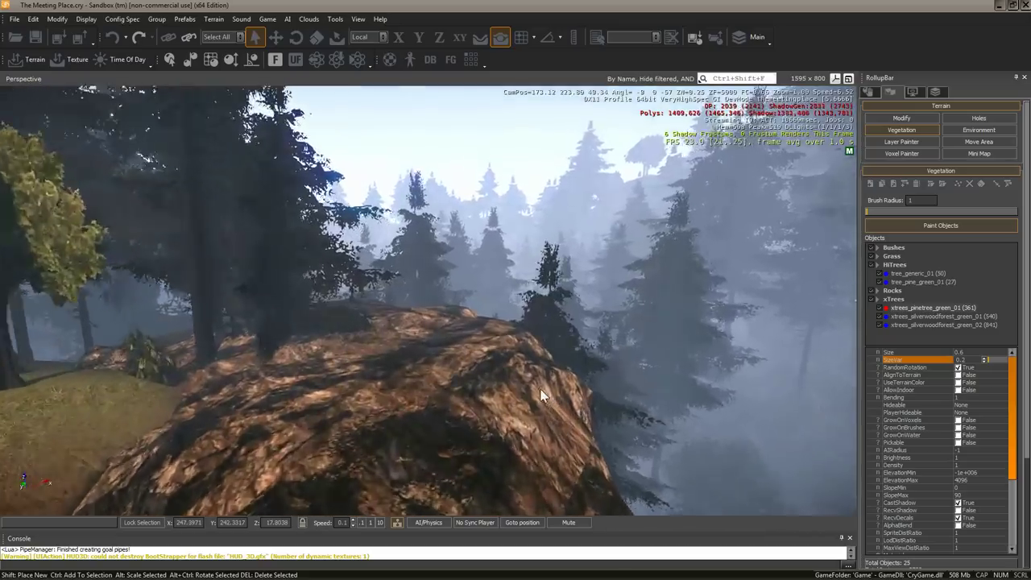
key("w")
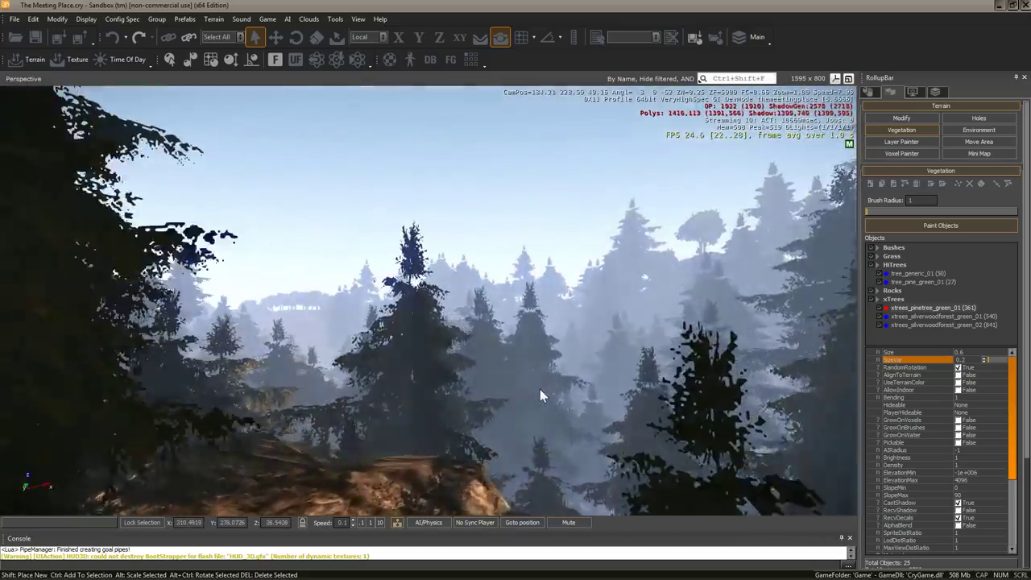
key("w")
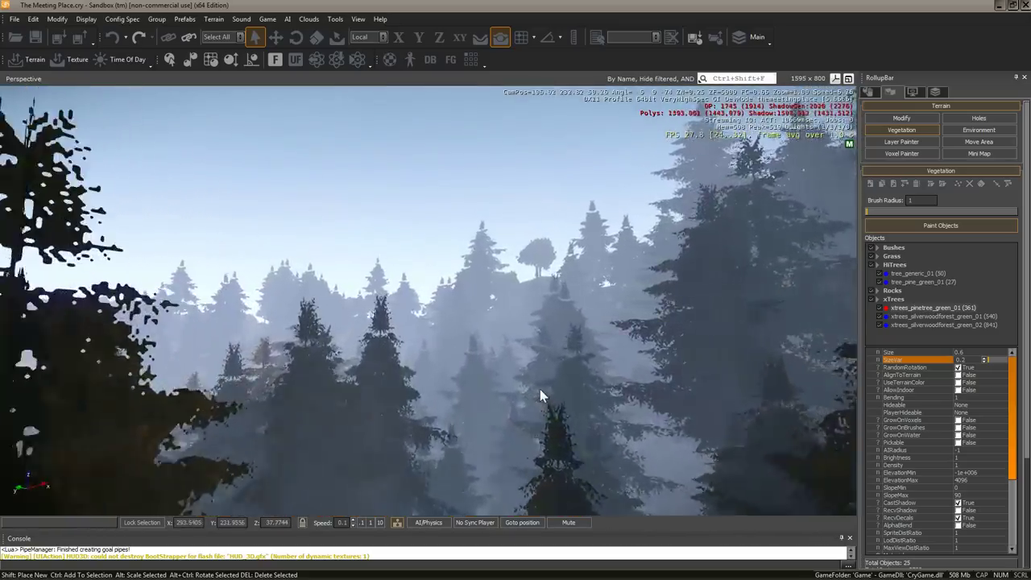
key("w")
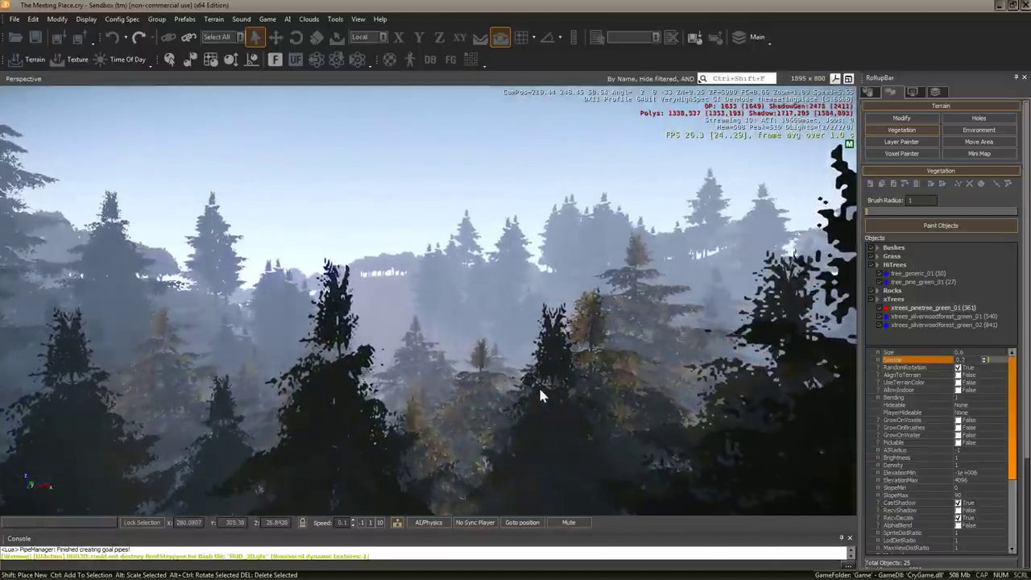
key("w")
key("w")
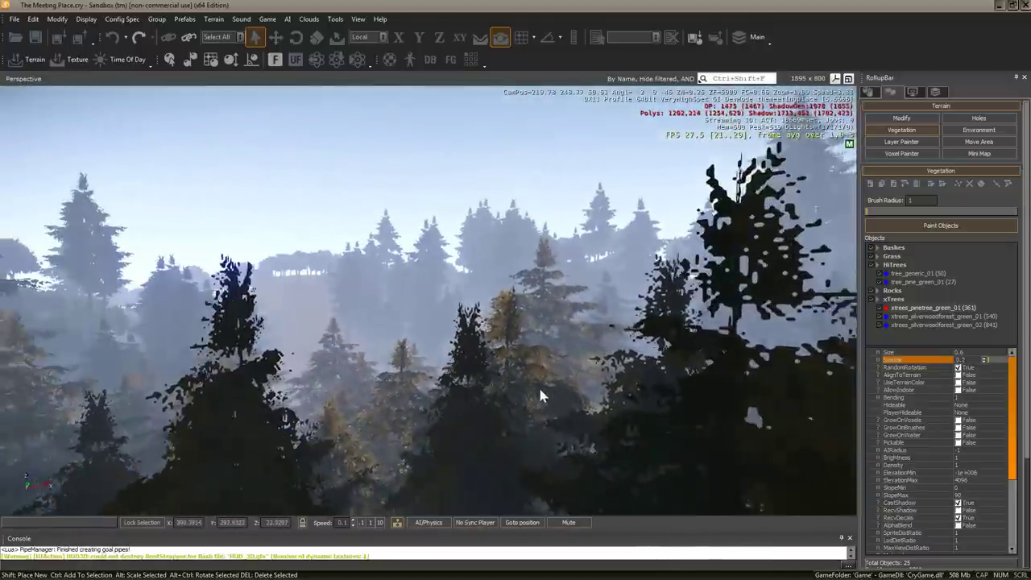
key("w")
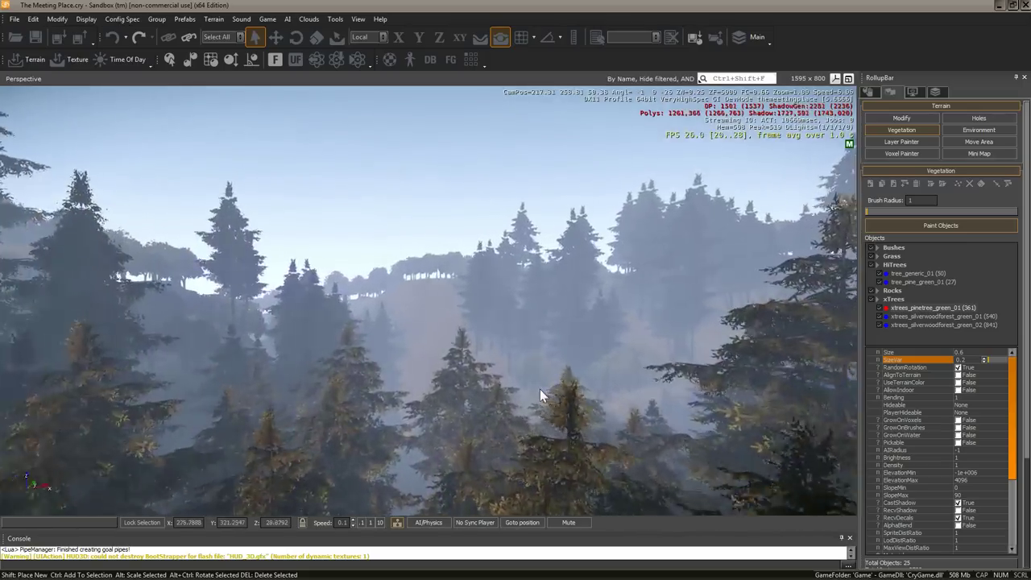
key("w")
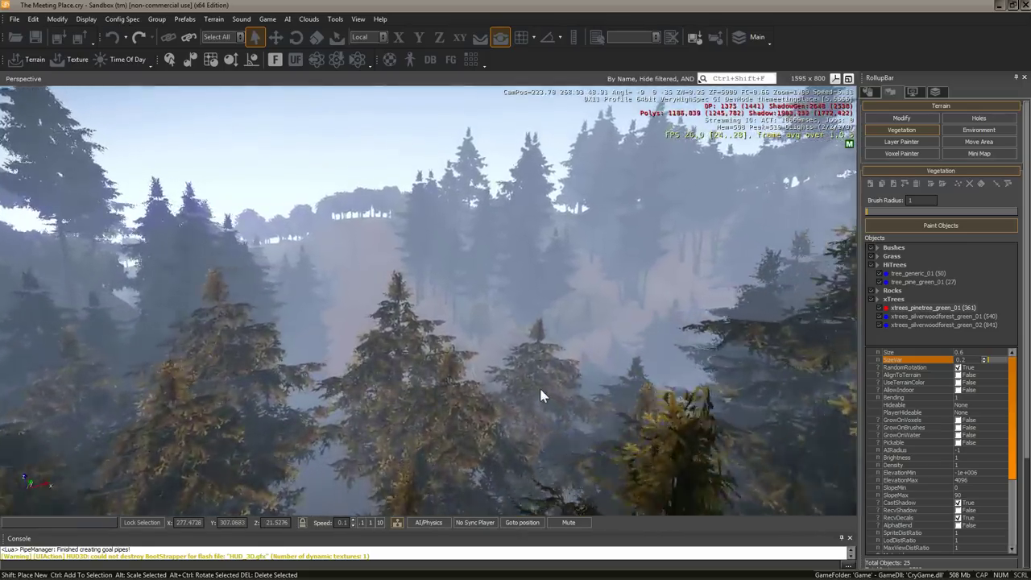
key("w")
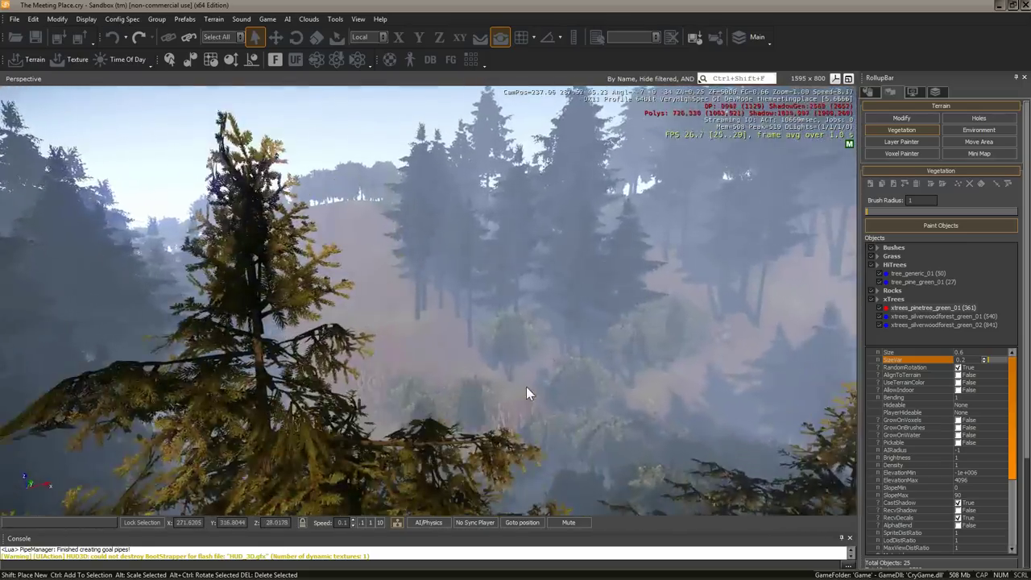
key("w")
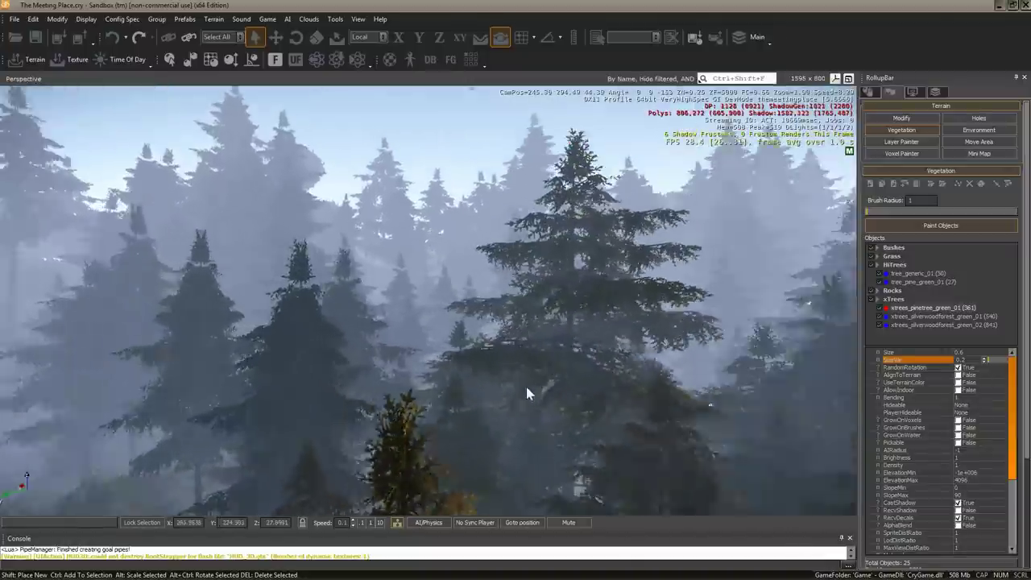
key("w")
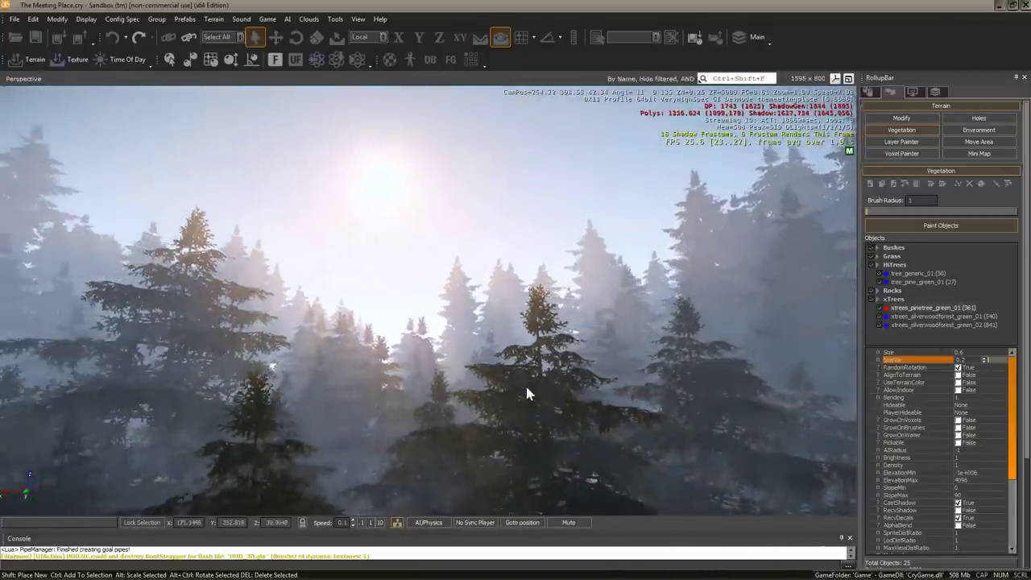
key("w")
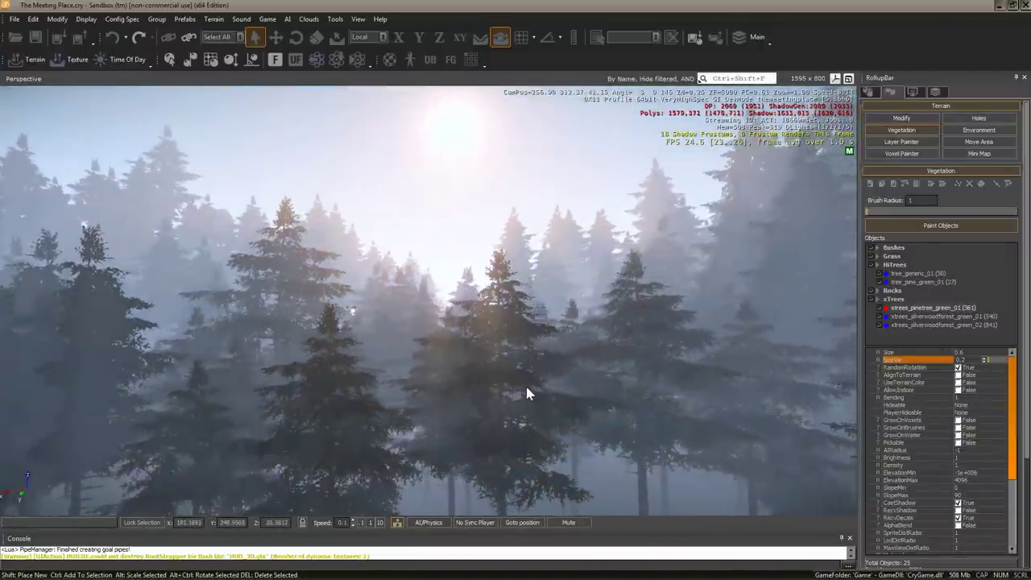
key("w")
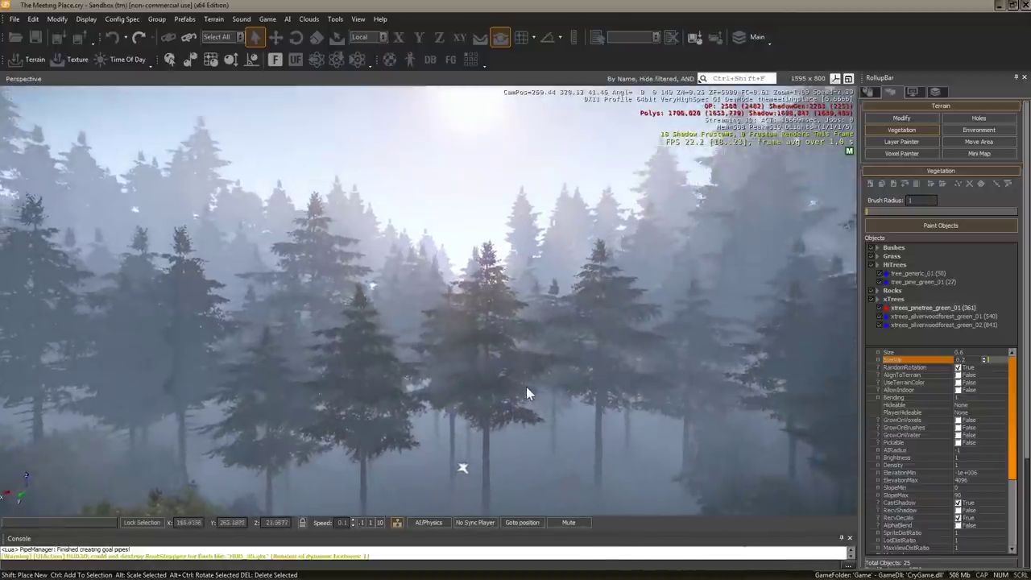
right_click_drag(511, 399, 510, 390)
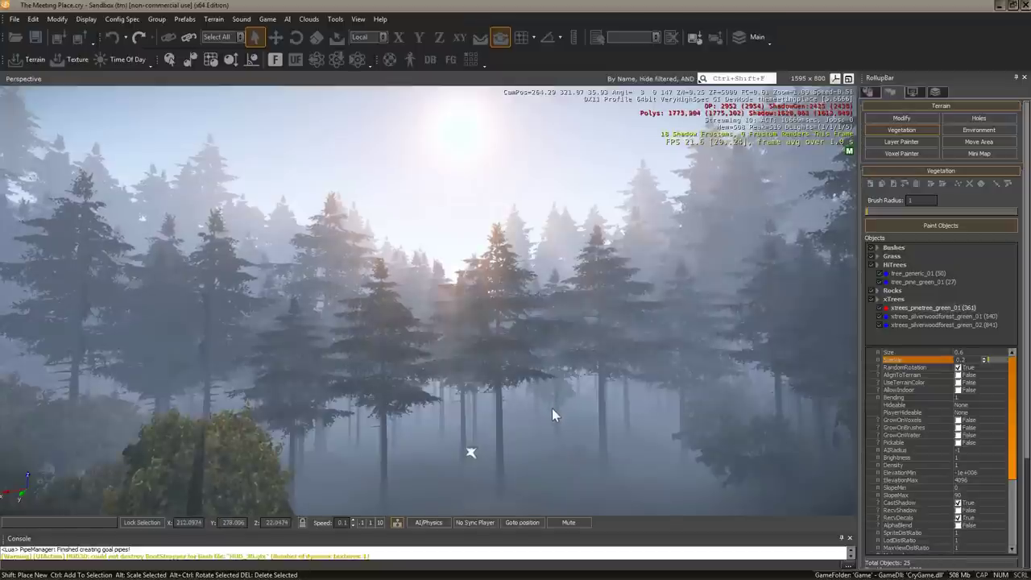
key("w")
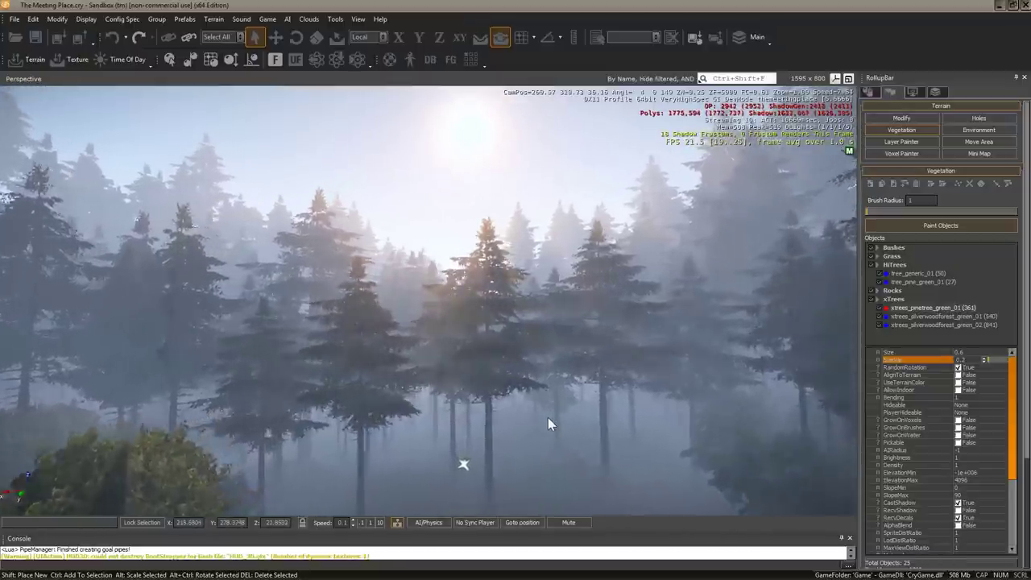
key("w")
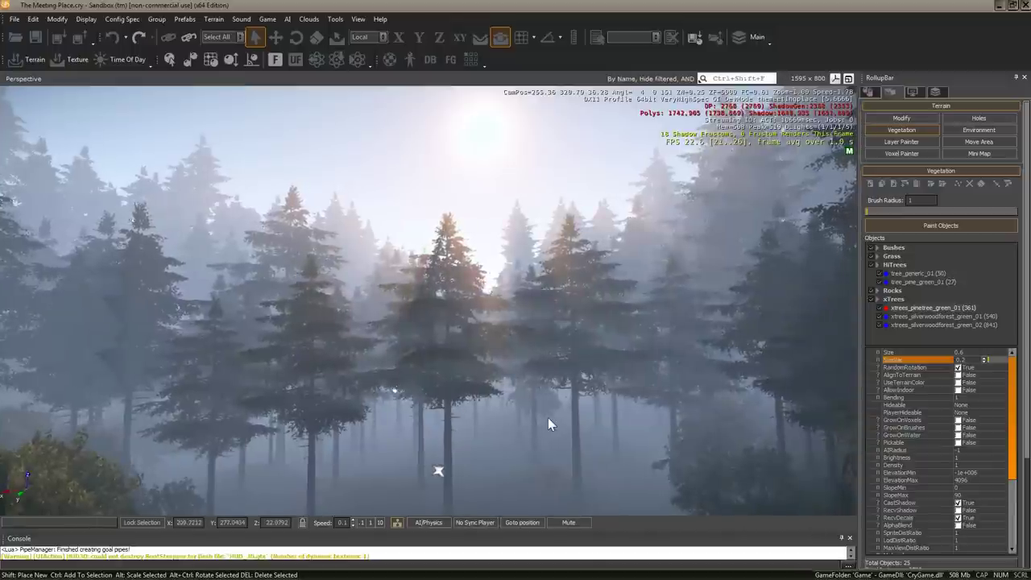
key("w")
key("w")
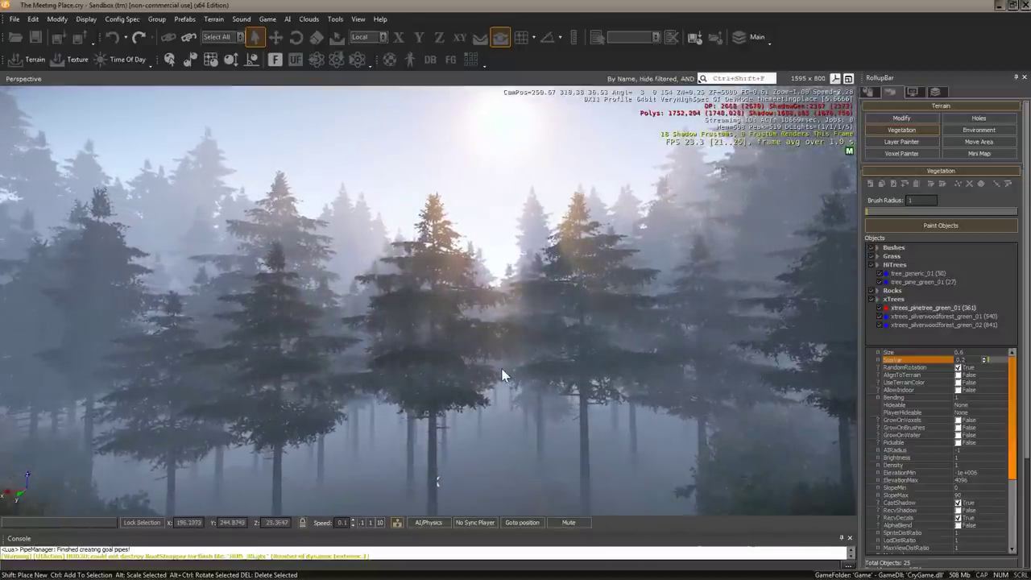
right_click_drag(503, 372, 504, 372)
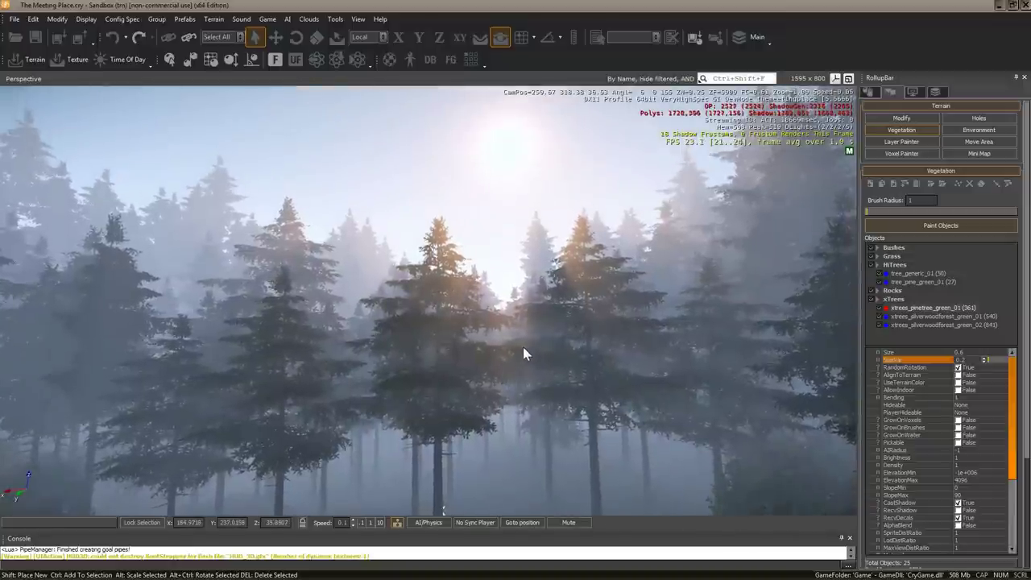
right_click_drag(520, 344, 520, 343)
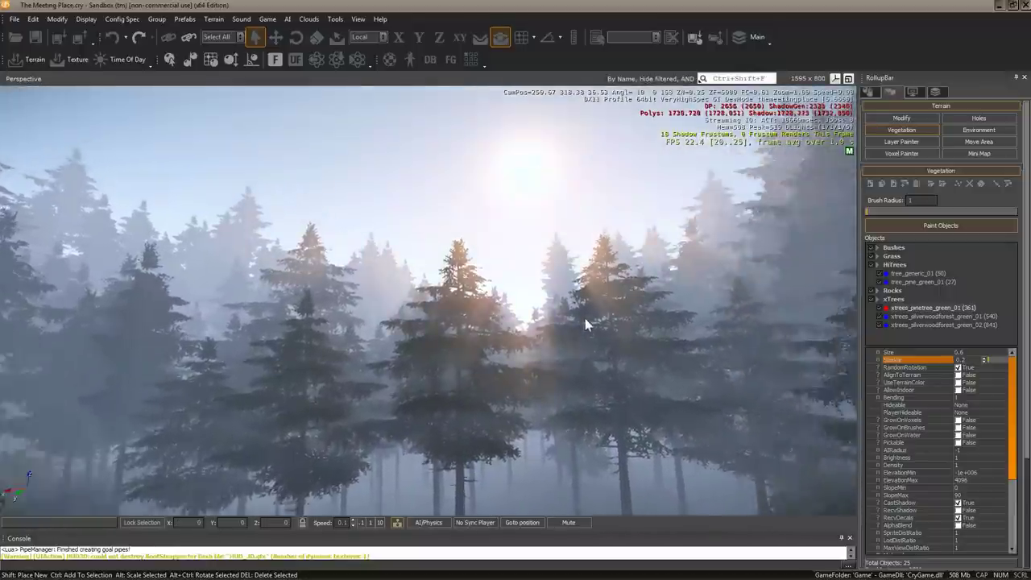
right_click_drag(585, 318, 561, 363)
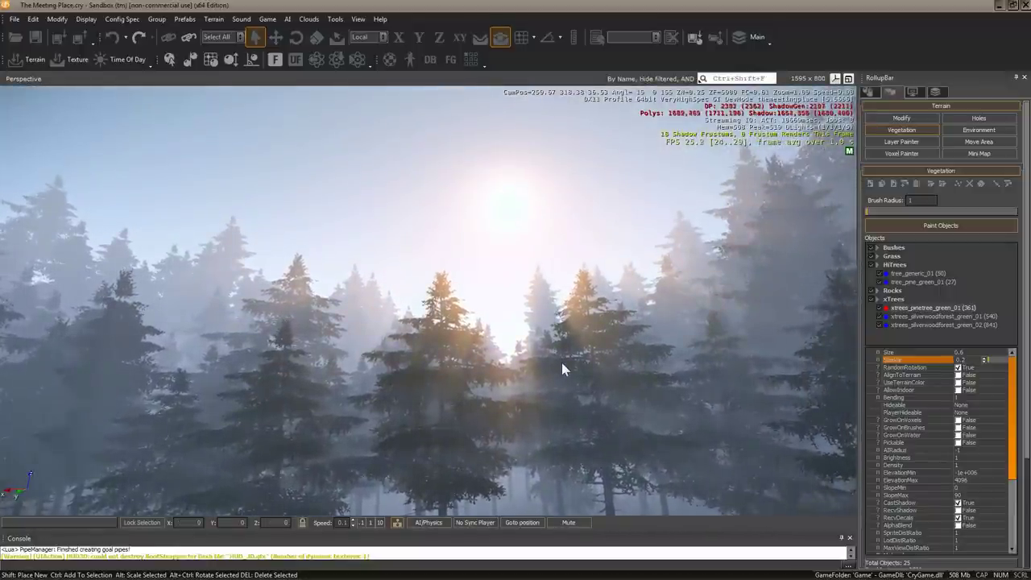
right_click_drag(562, 364, 562, 364)
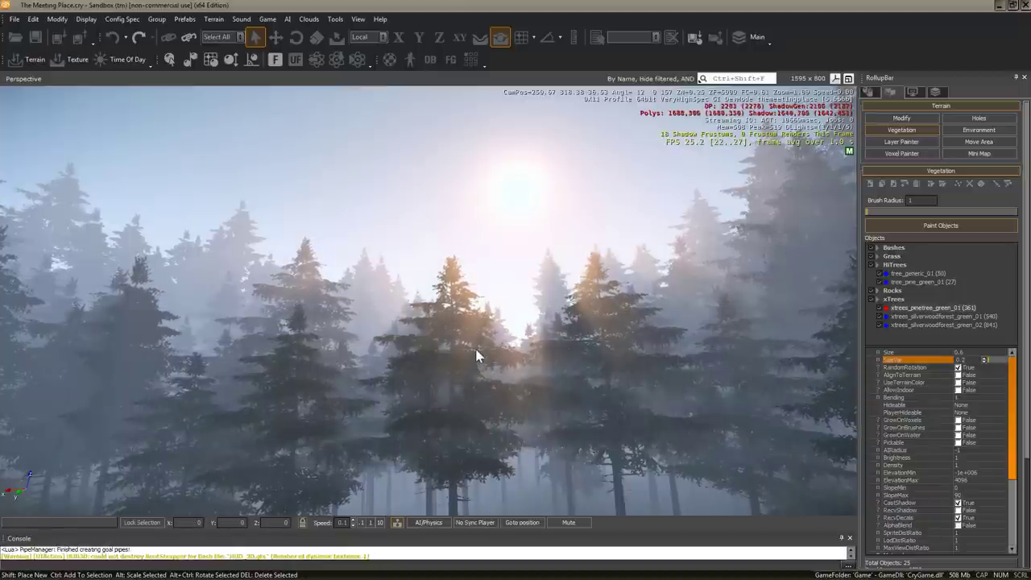
right_click_drag(476, 356, 430, 355)
right_click_drag(440, 309, 448, 304)
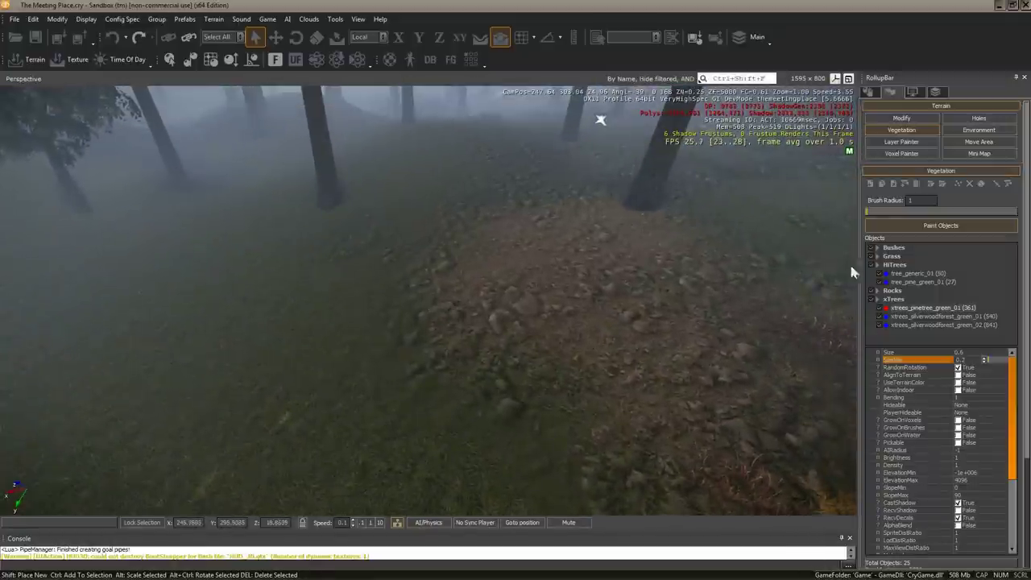
right_click_drag(545, 299, 548, 309)
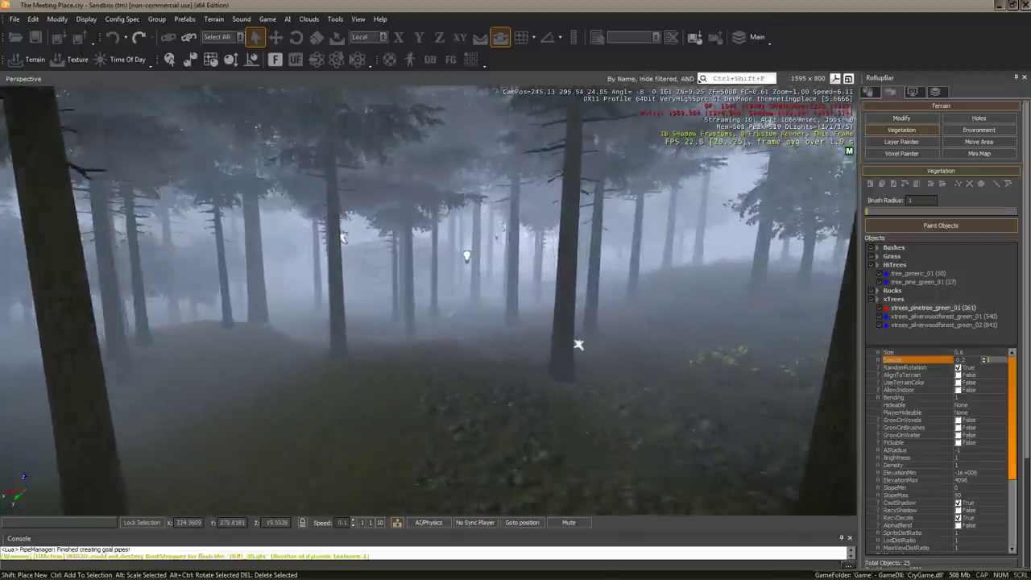
right_click_drag(578, 344, 594, 349)
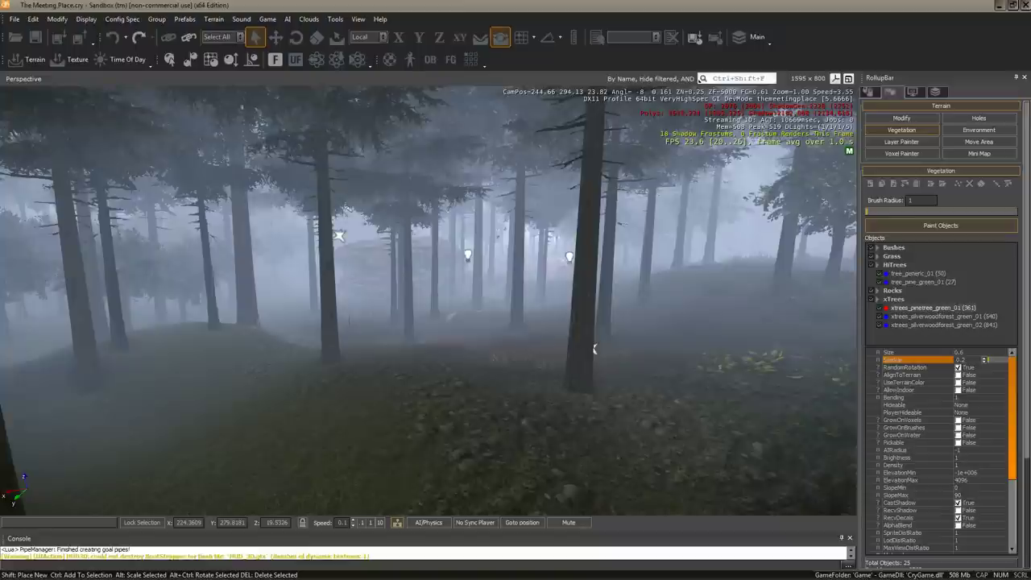
right_click_drag(611, 342, 615, 340)
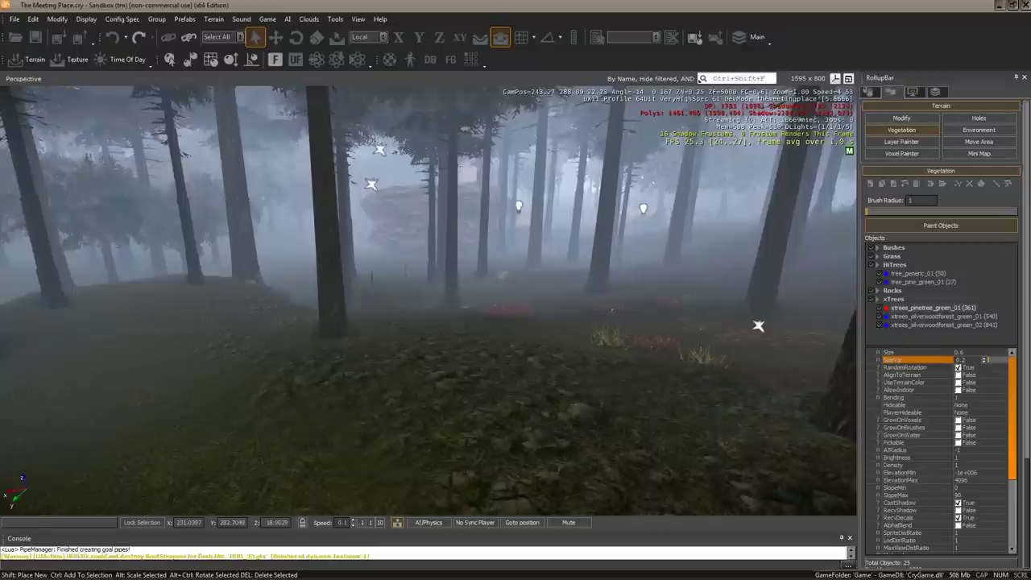
right_click_drag(542, 327, 536, 340)
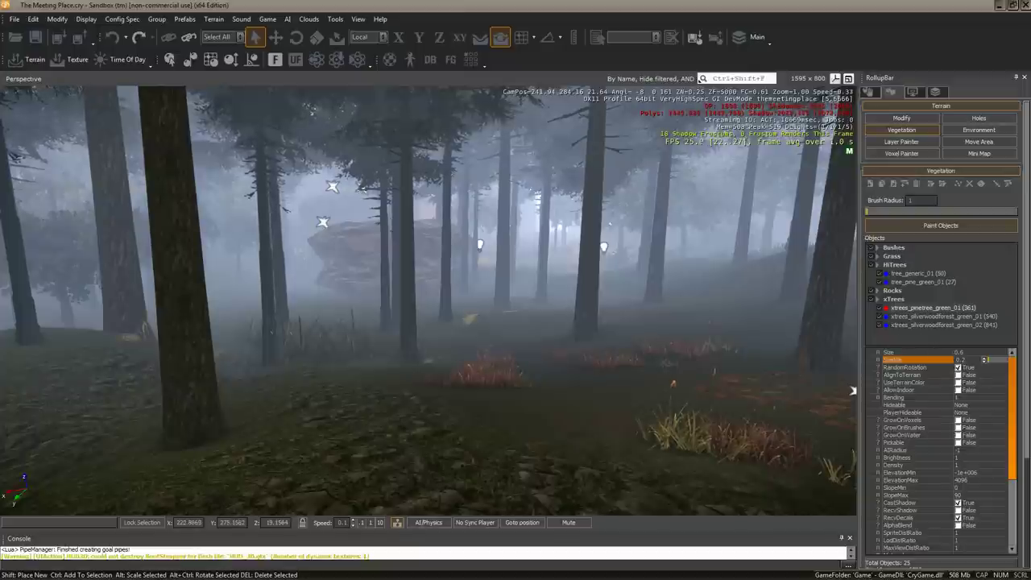
mouse_move(579, 358)
right_mouse_down()
mouse_move(546, 352)
mouse_move(420, 276)
right_mouse_up()
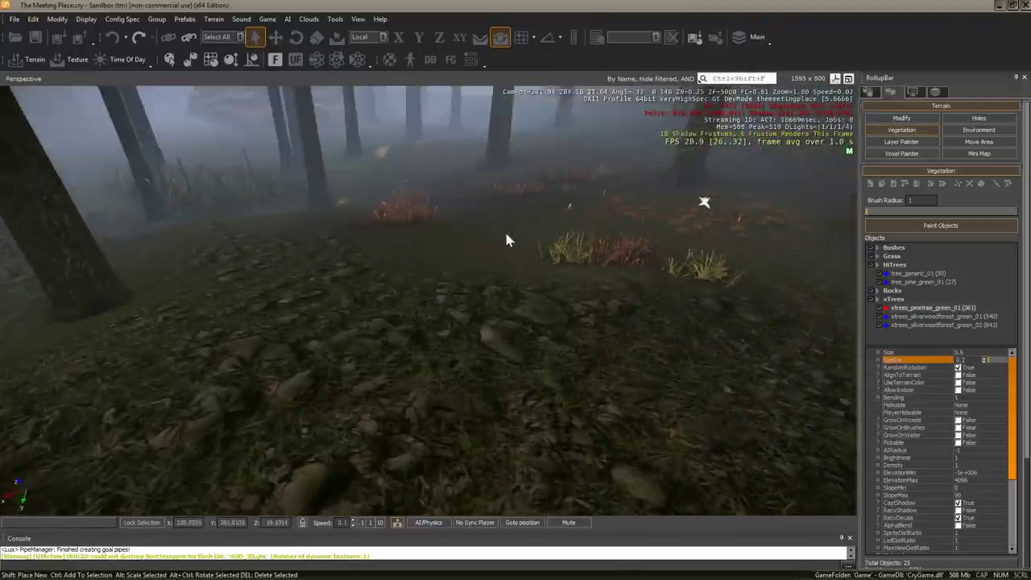
right_click_drag(484, 238, 505, 241)
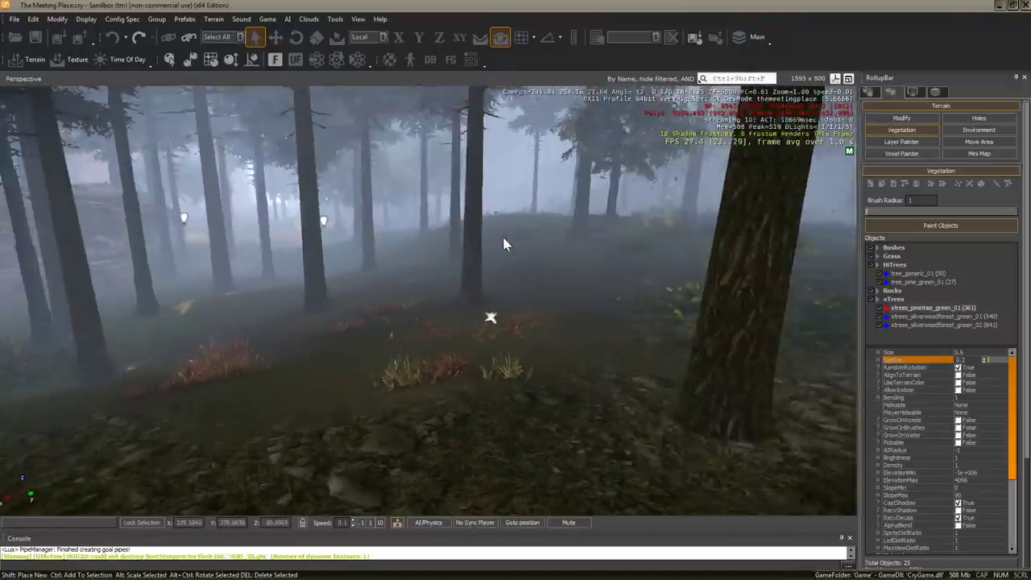
Step: Clear all instances of xtrees_pinetree_green_01 and confirm
right_click(939, 309)
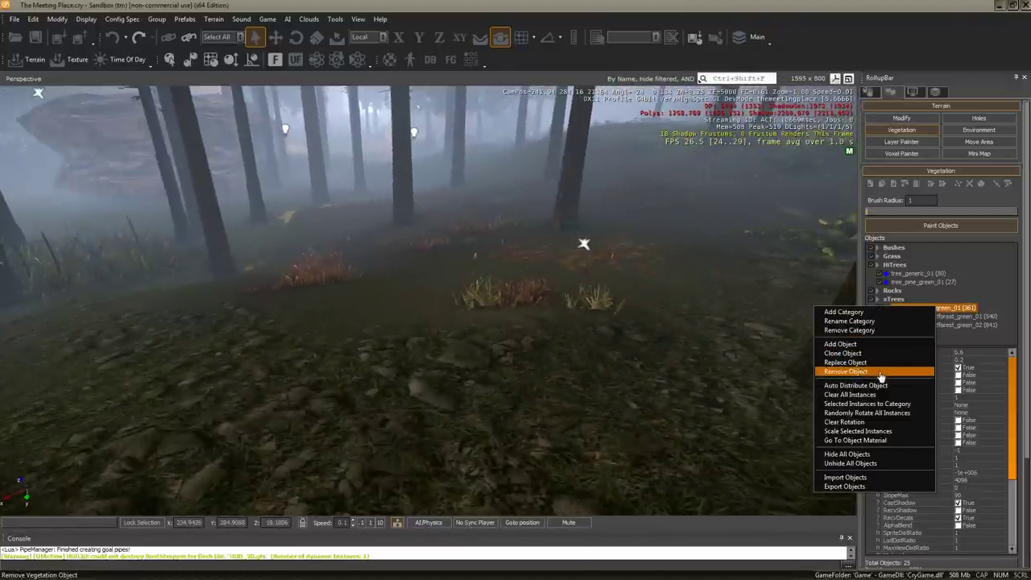
left_click(869, 395)
left_click(489, 320)
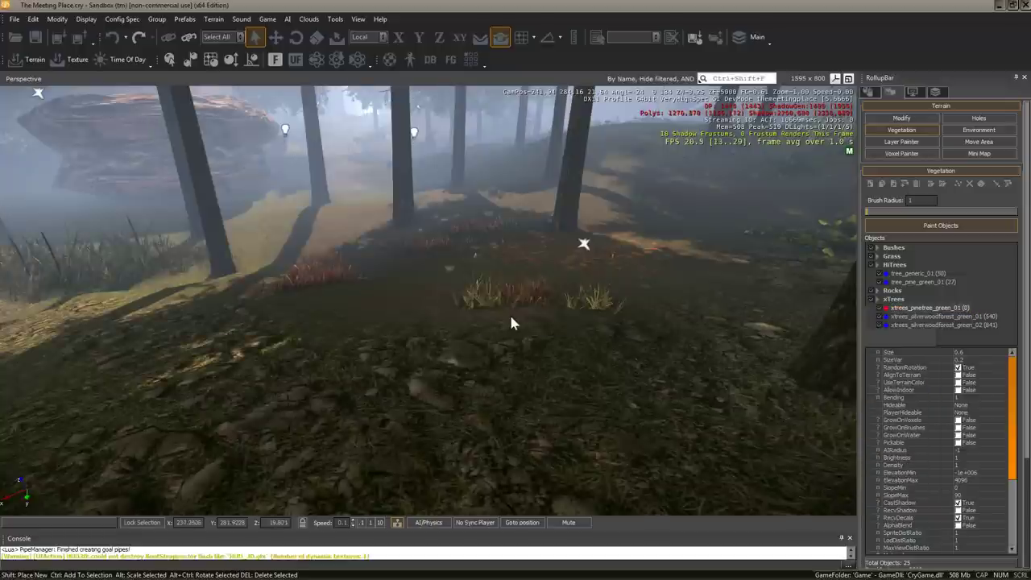
right_click_drag(509, 313, 845, 364)
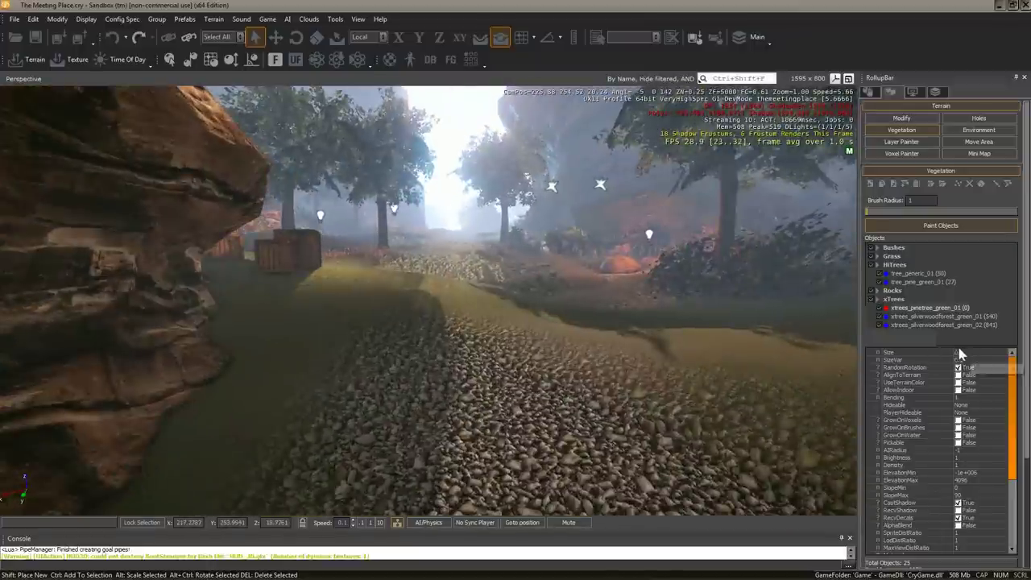
Step: Clear all instances of tree_pine_green_01, dropping it from 27 to 0
left_click(955, 326)
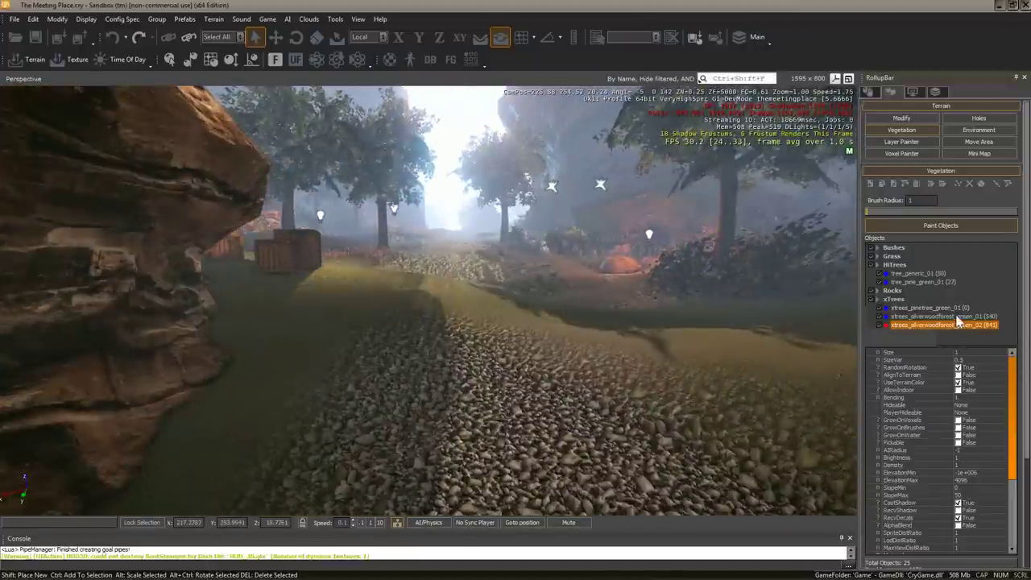
left_click(924, 283)
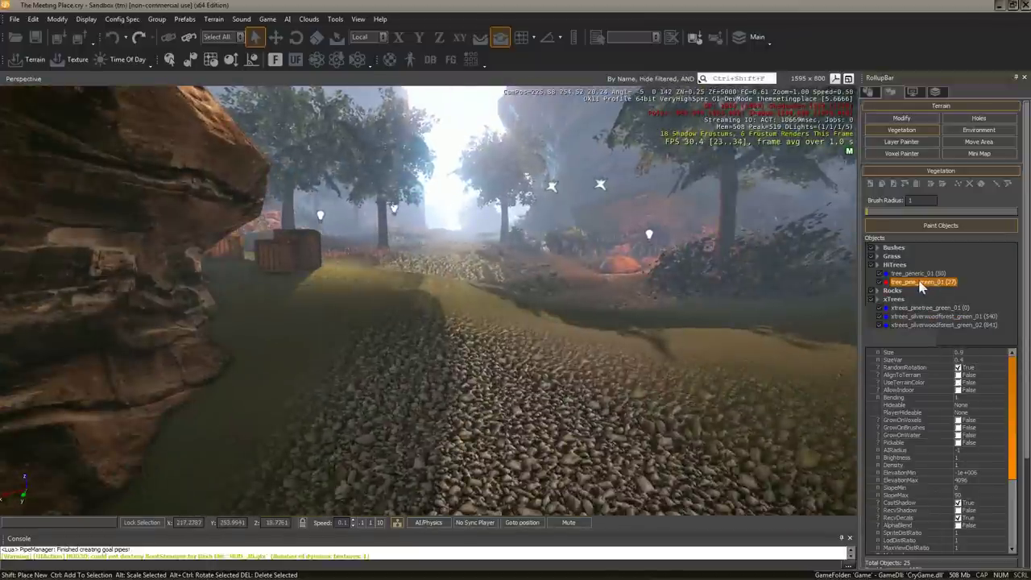
right_click(921, 284)
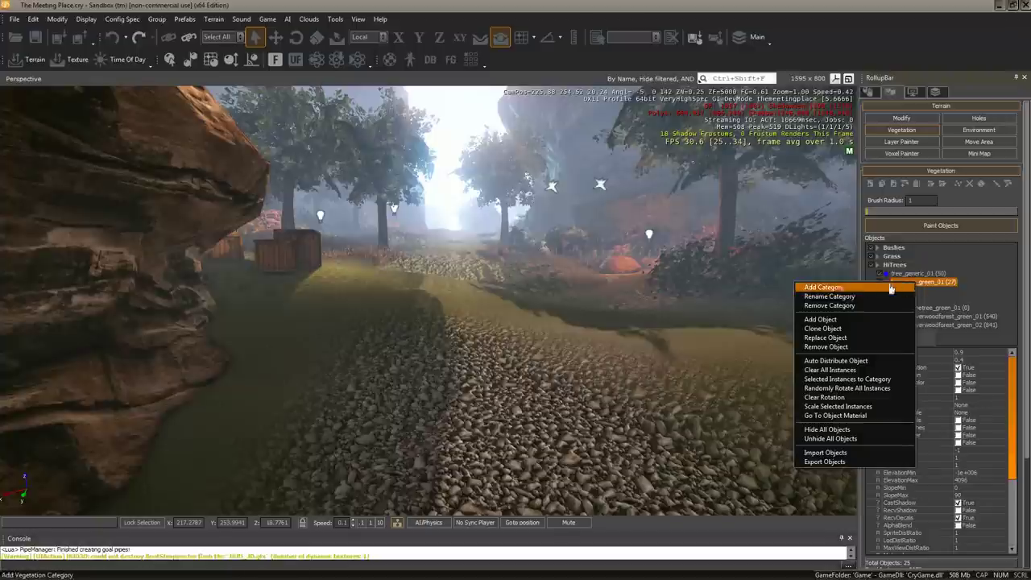
left_click(863, 376)
left_click(507, 316)
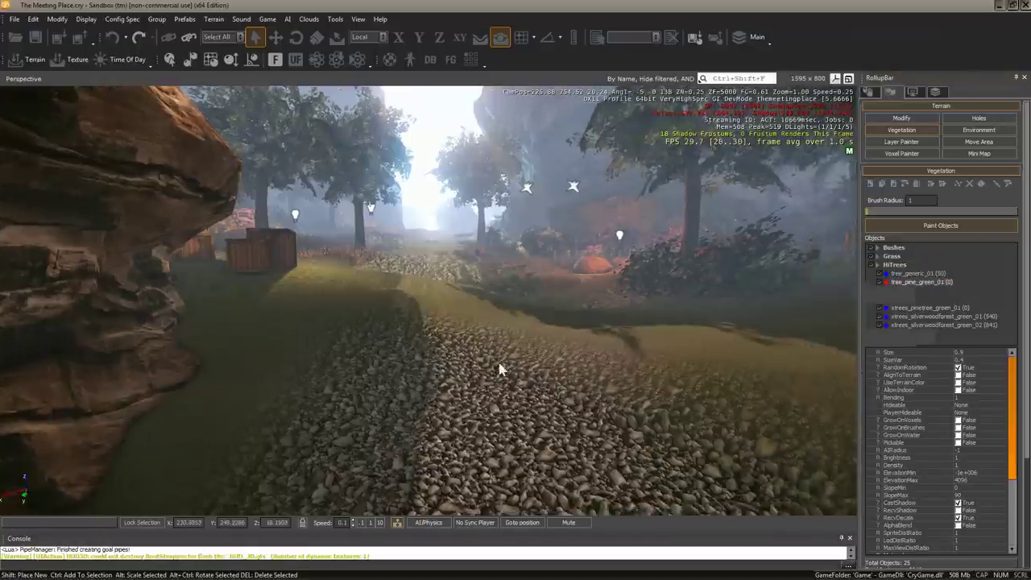
mouse_move(499, 370)
right_mouse_down()
mouse_move(454, 370)
mouse_move(442, 290)
right_mouse_up()
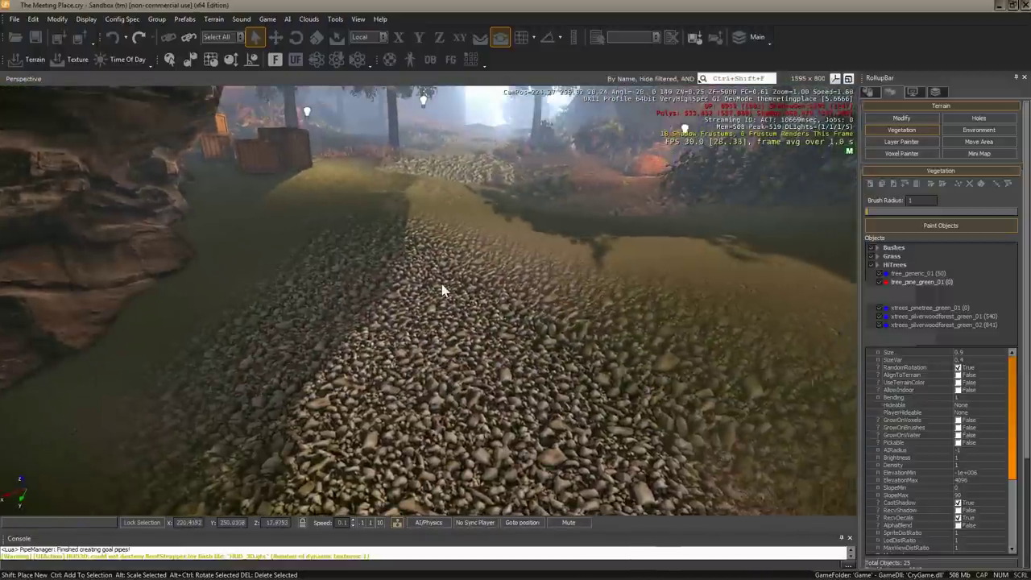
key("w")
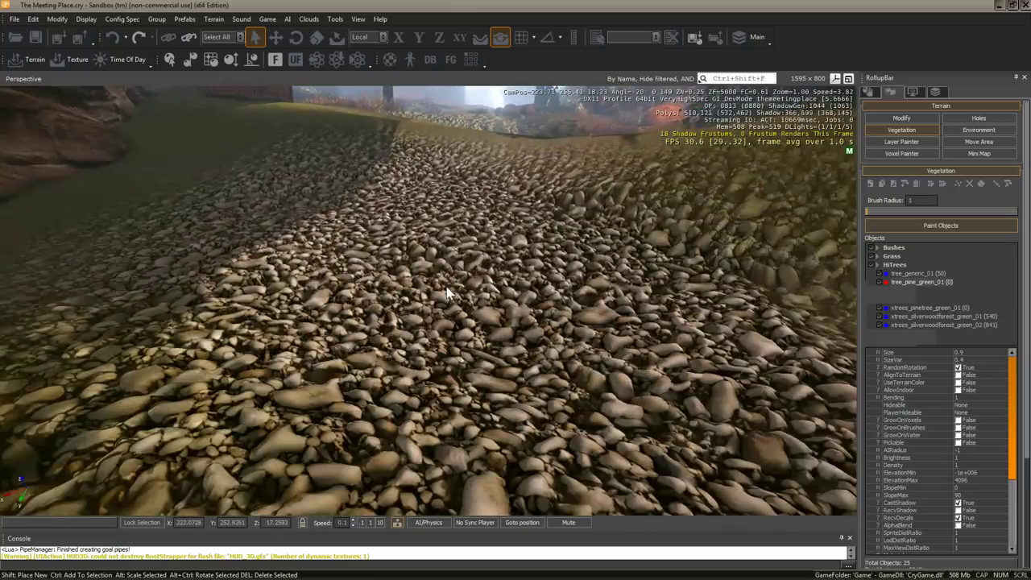
key("w")
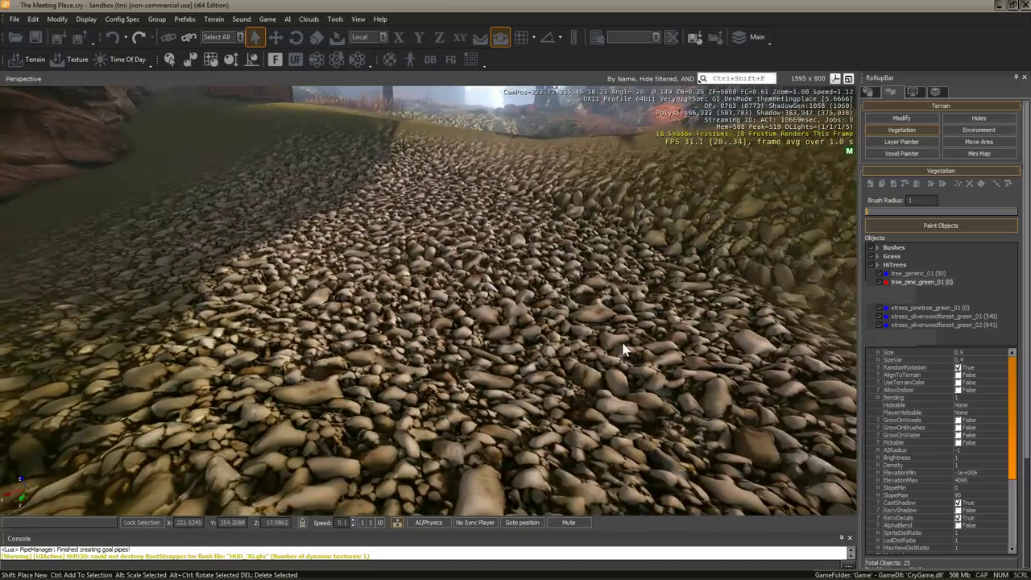
key("w")
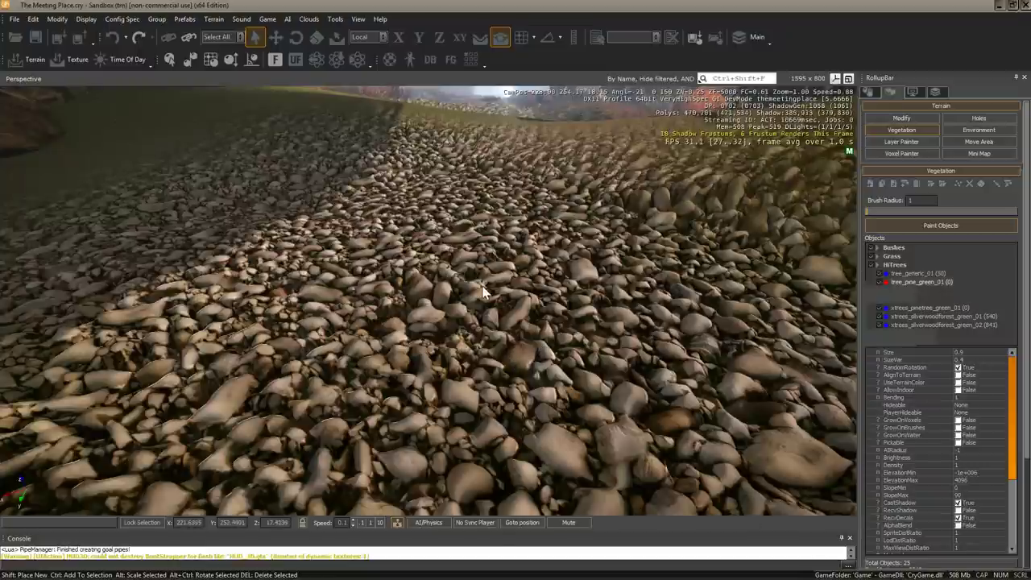
right_click_drag(486, 293, 467, 293)
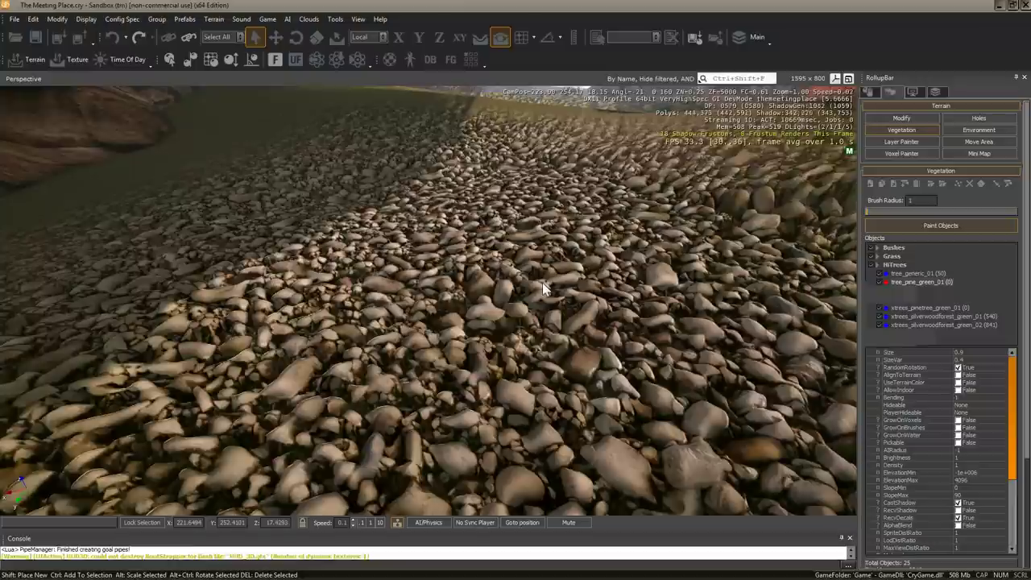
right_click_drag(543, 282, 532, 338)
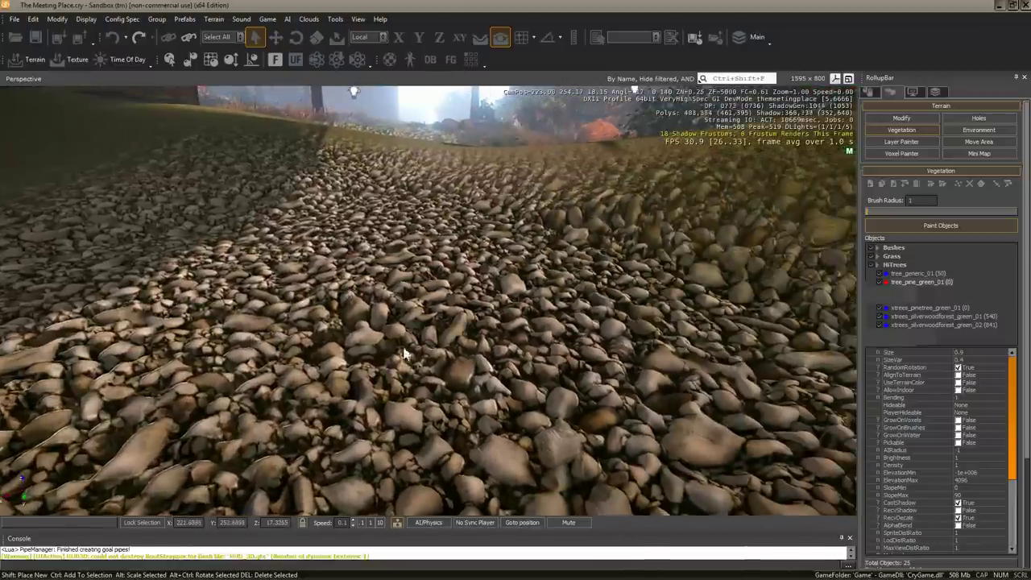
right_click_drag(463, 363, 568, 431)
Step: In Photoshop, create a blank 1024 × 1024 transparent Untitled-1 document
key("alt+Tab")
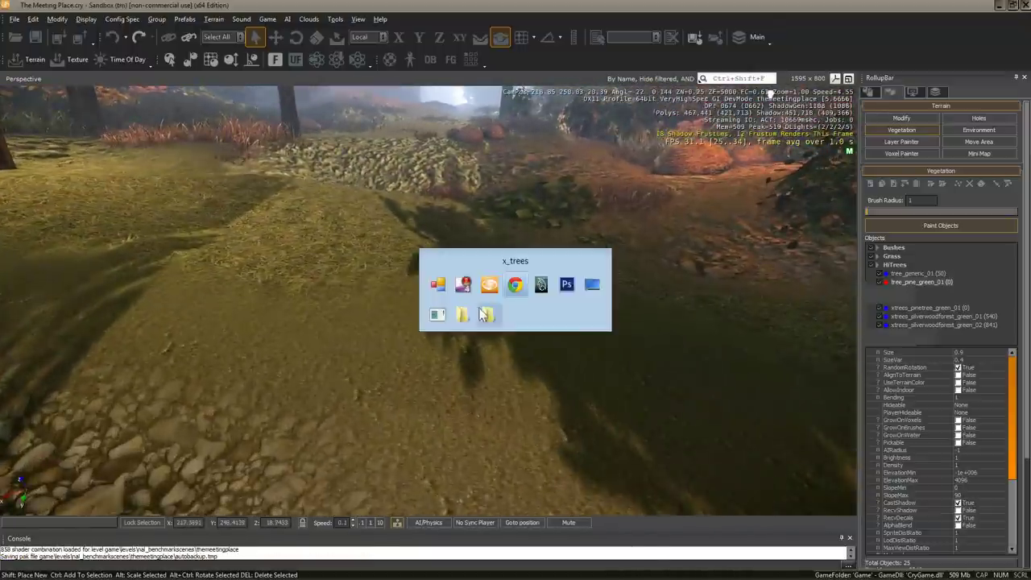
key("alt+Tab")
key("alt+Tab")
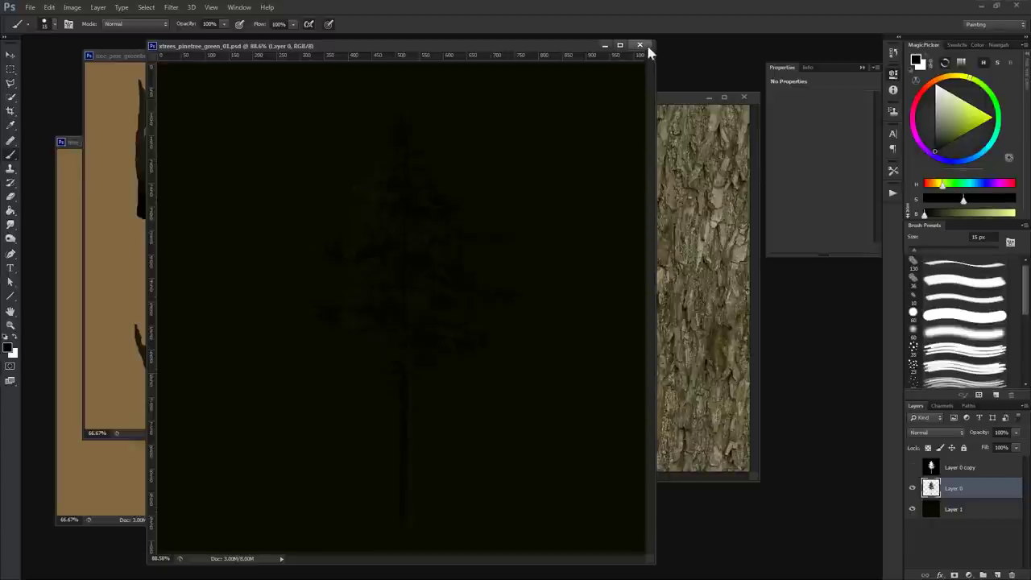
left_click_drag(510, 47, 499, 46)
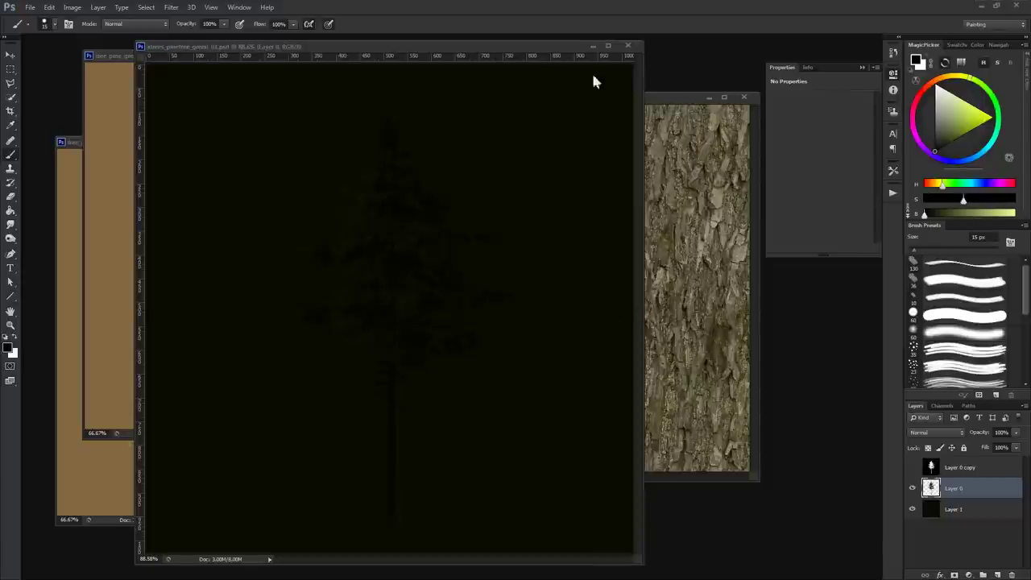
left_click(499, 54)
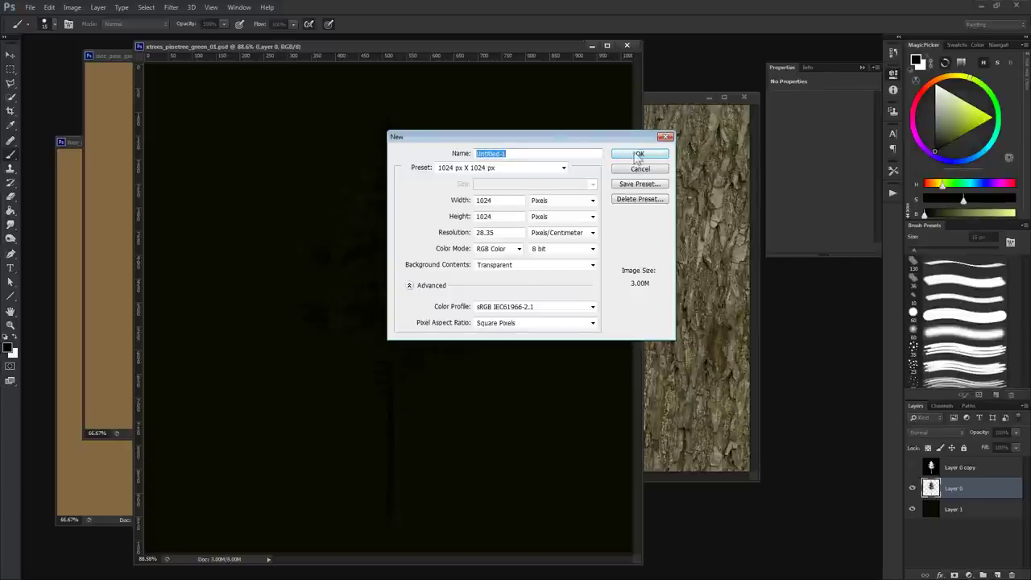
double_click(499, 199)
left_click(640, 153)
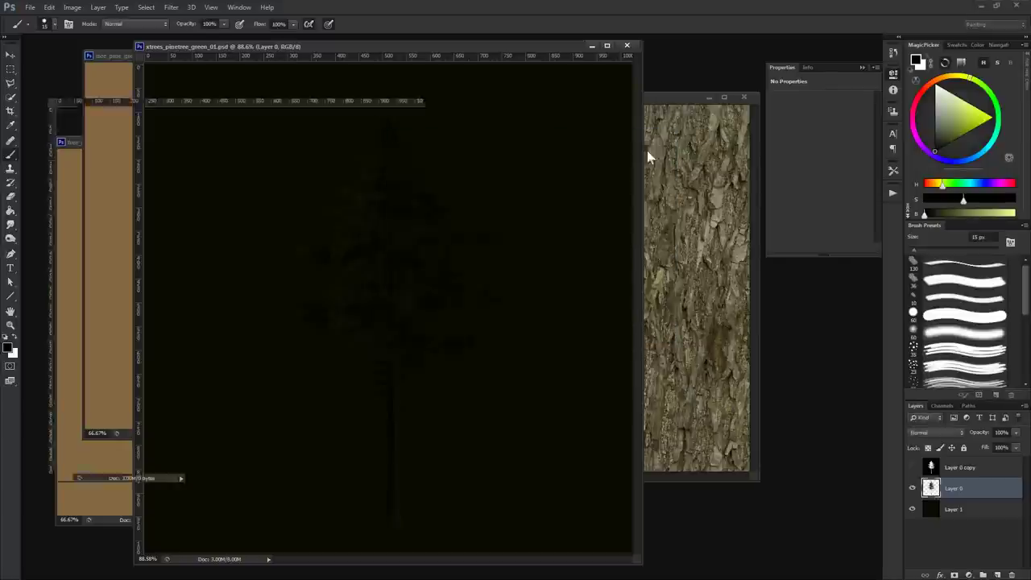
left_click_drag(331, 91, 646, 211)
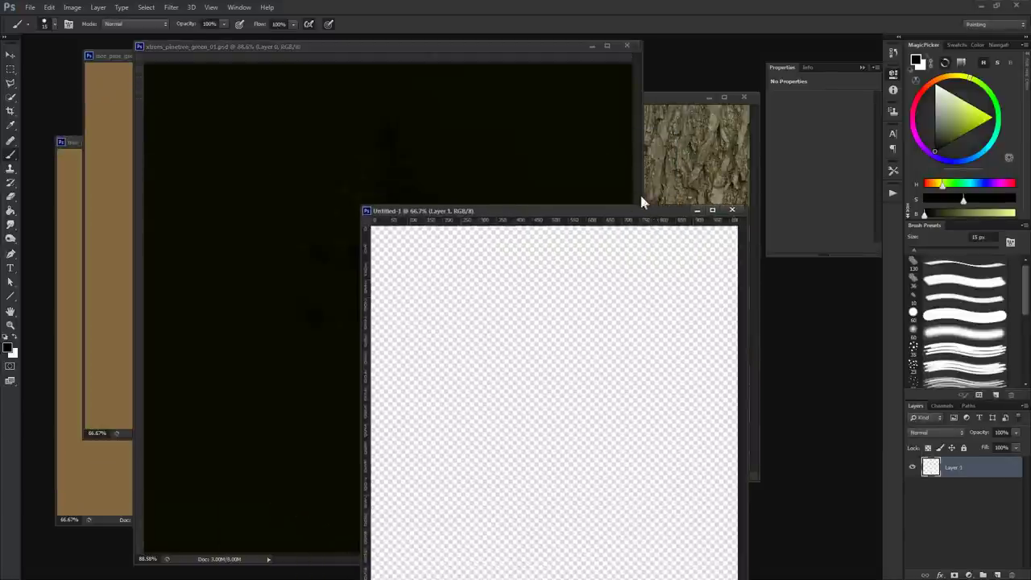
Step: Close the pine tree and tree_pine_greenbranches_01 documents, and move Untitled-1 up-left
left_click(744, 98)
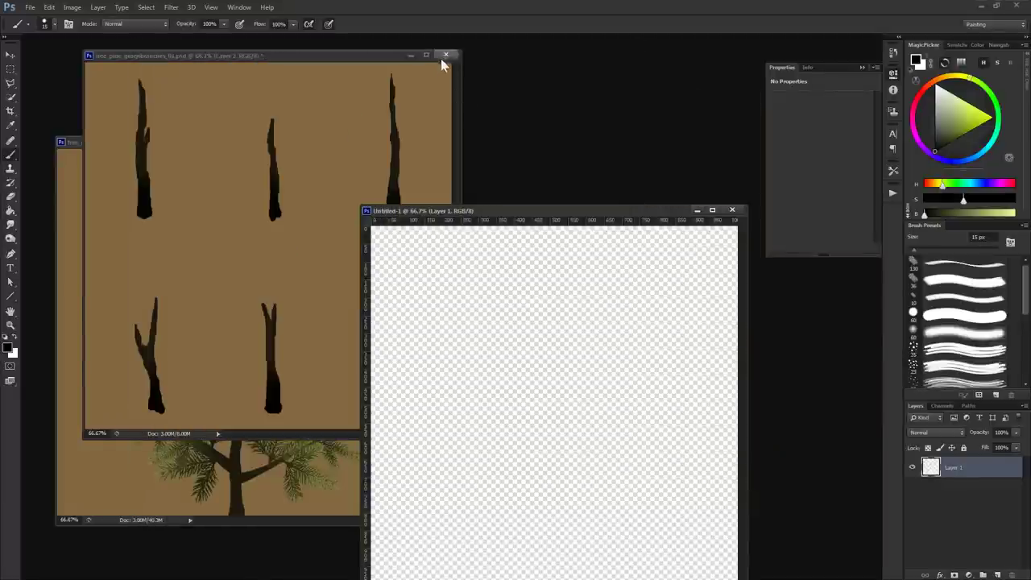
left_click(446, 55)
left_click(495, 221)
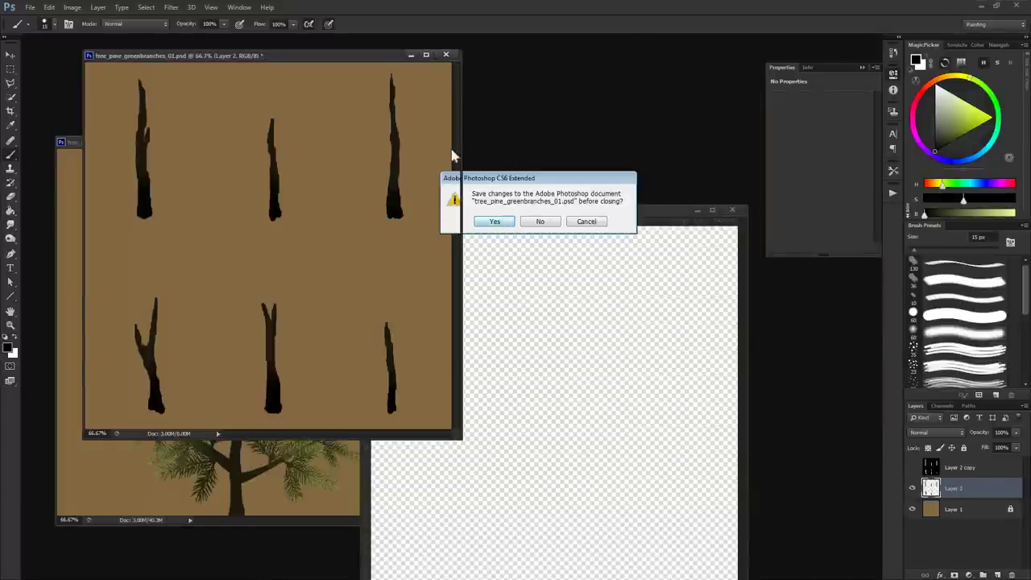
left_click(415, 145)
left_click_drag(523, 211, 321, 91)
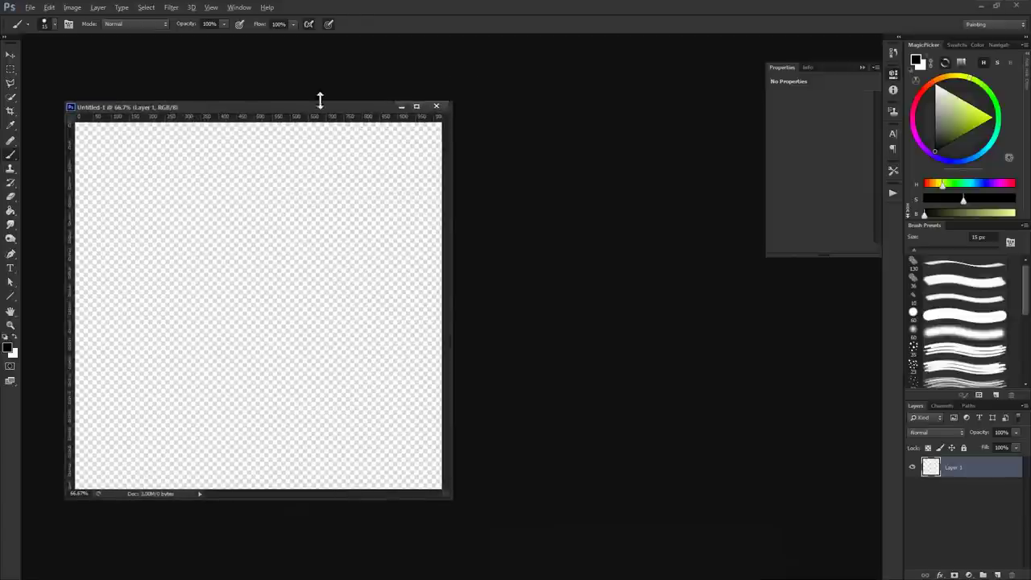
key("alt+Tab")
key("alt+Tab")
key("alt+Tab")
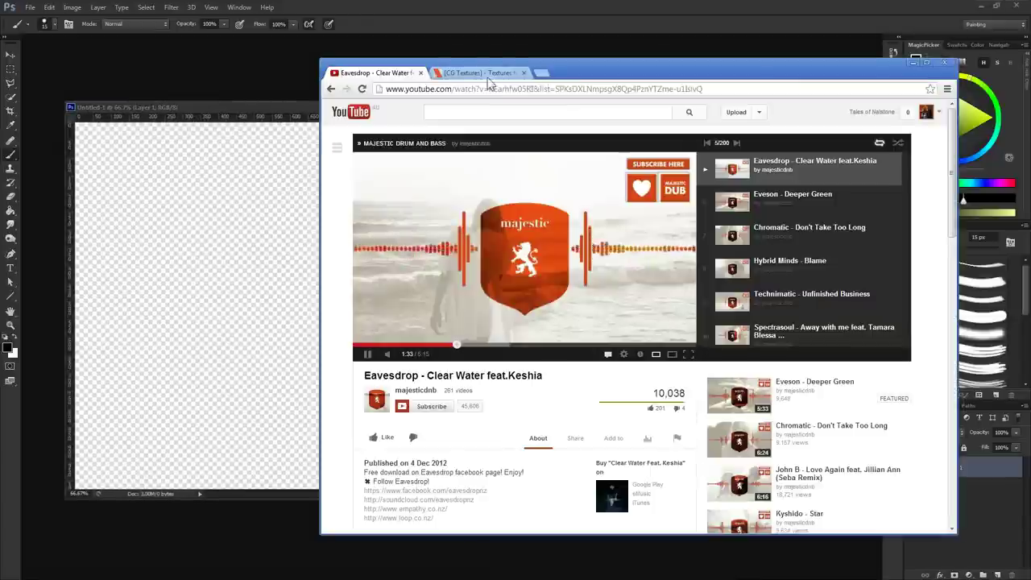
Step: Bring Chrome forward on the CG Textures site and scroll through its category grid
left_click(486, 74)
left_click_drag(626, 75, 619, 75)
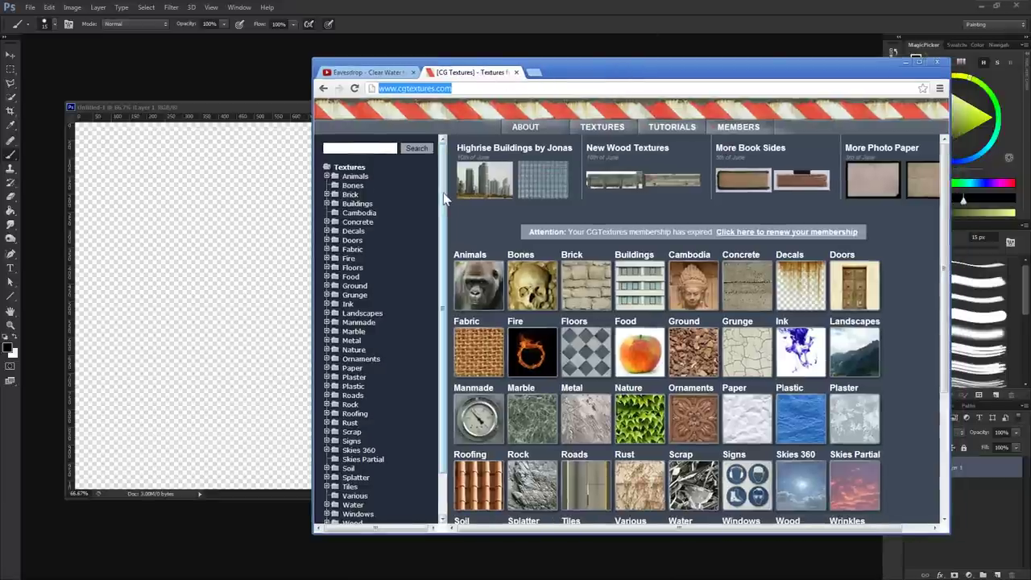
scroll(885, 219, "down", 1)
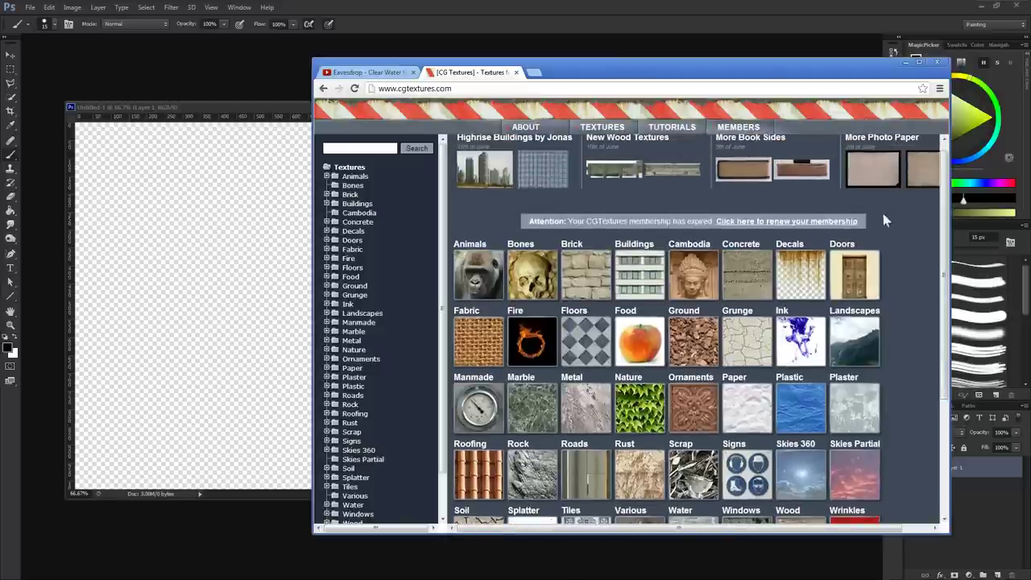
left_click_drag(442, 425, 448, 484)
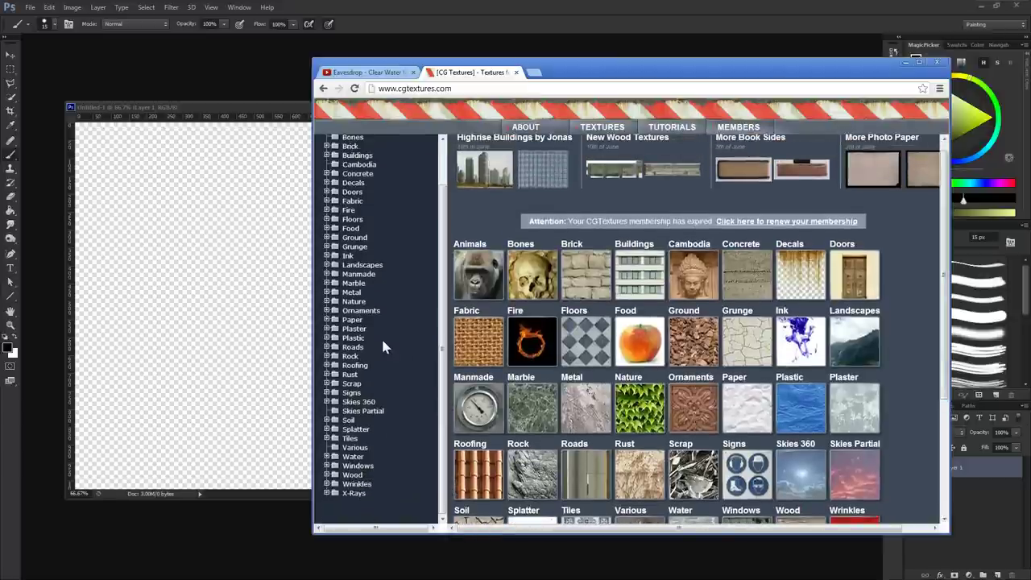
Step: Open the CGTextures License page from the ABOUT menu and read through the conditions of use
mouse_move(526, 128)
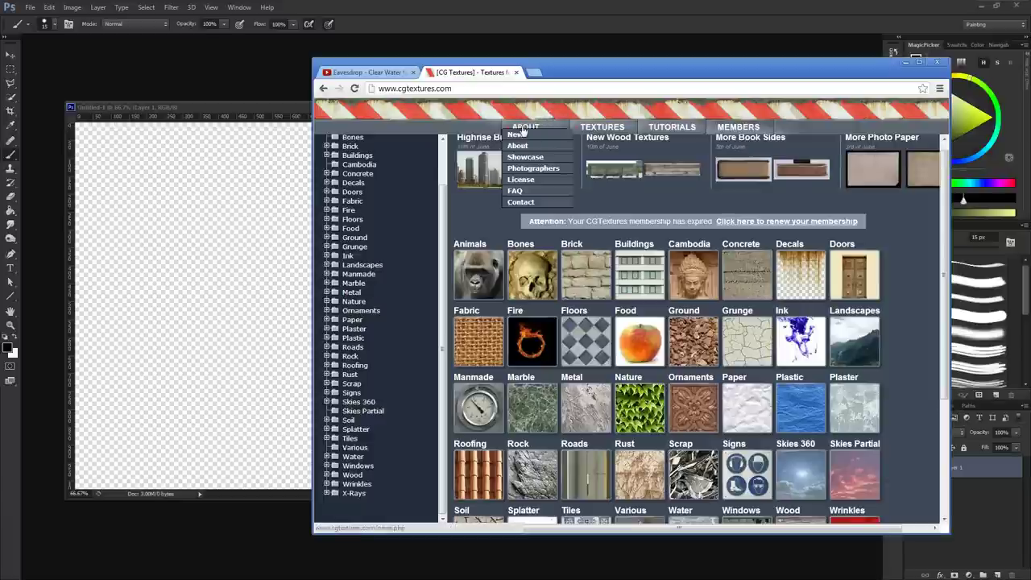
left_click(531, 180)
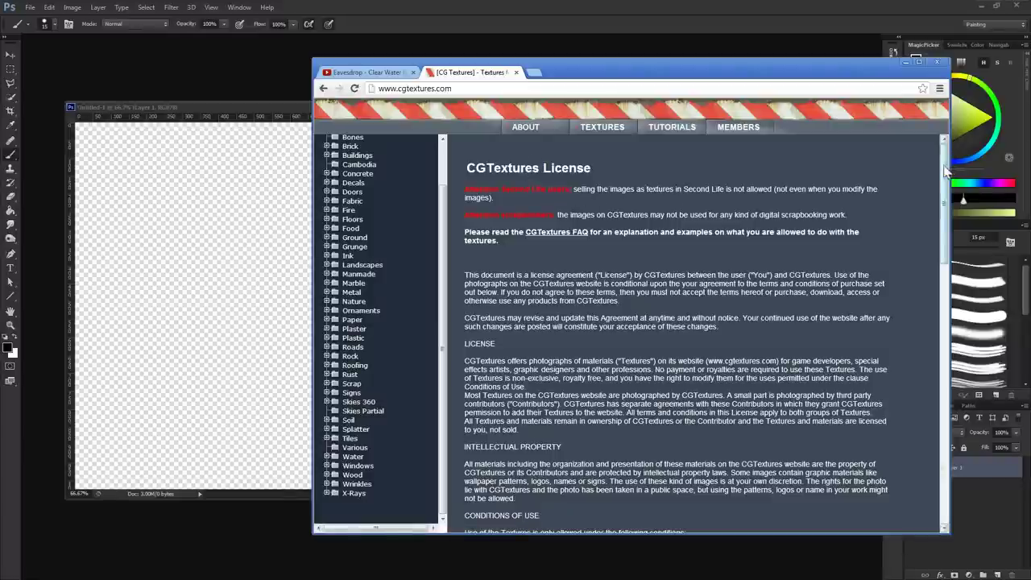
left_click_drag(948, 171, 948, 208)
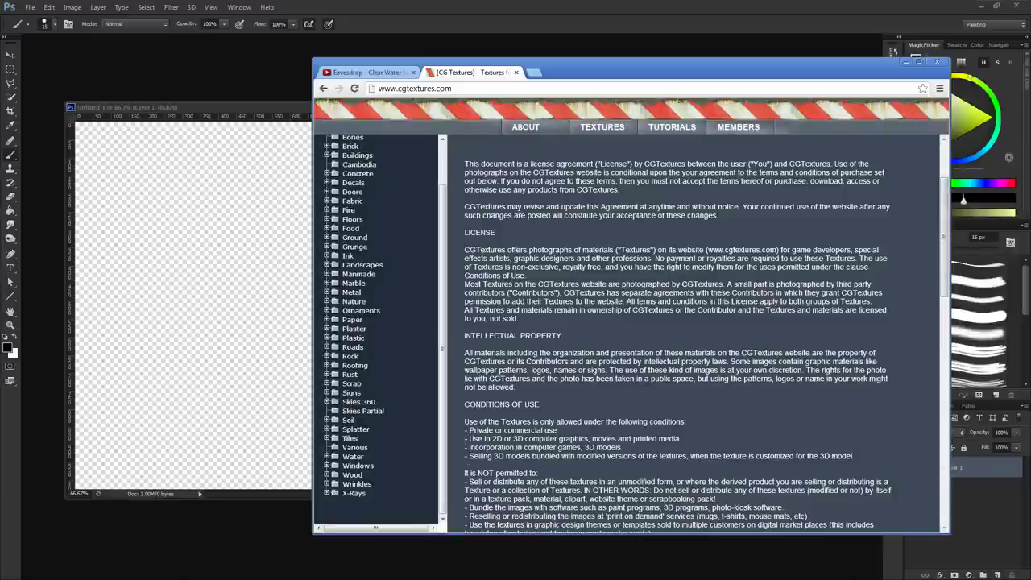
left_click_drag(465, 429, 875, 461)
scroll(874, 461, "down", 3)
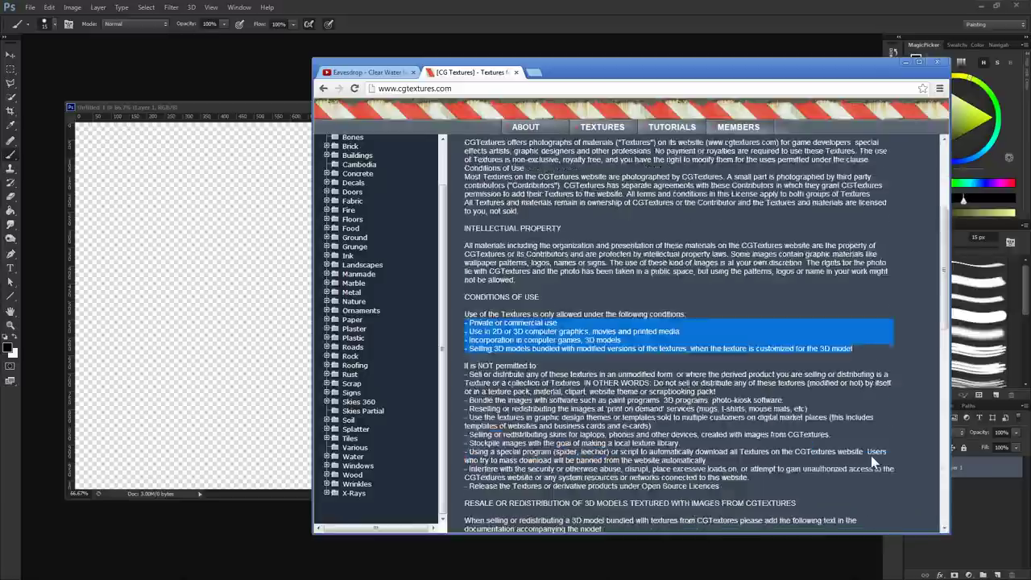
scroll(873, 458, "down", 3)
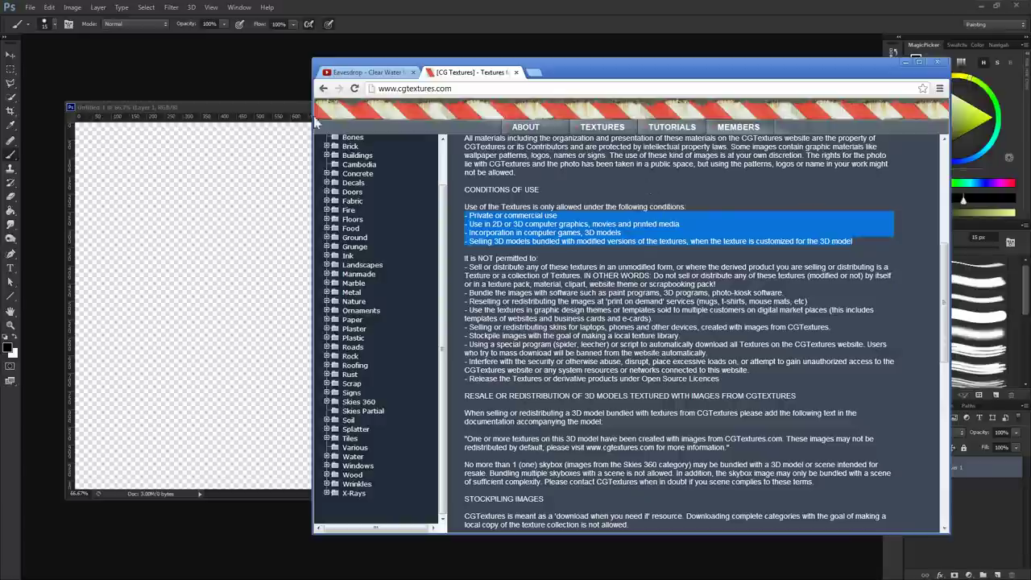
left_click(581, 207)
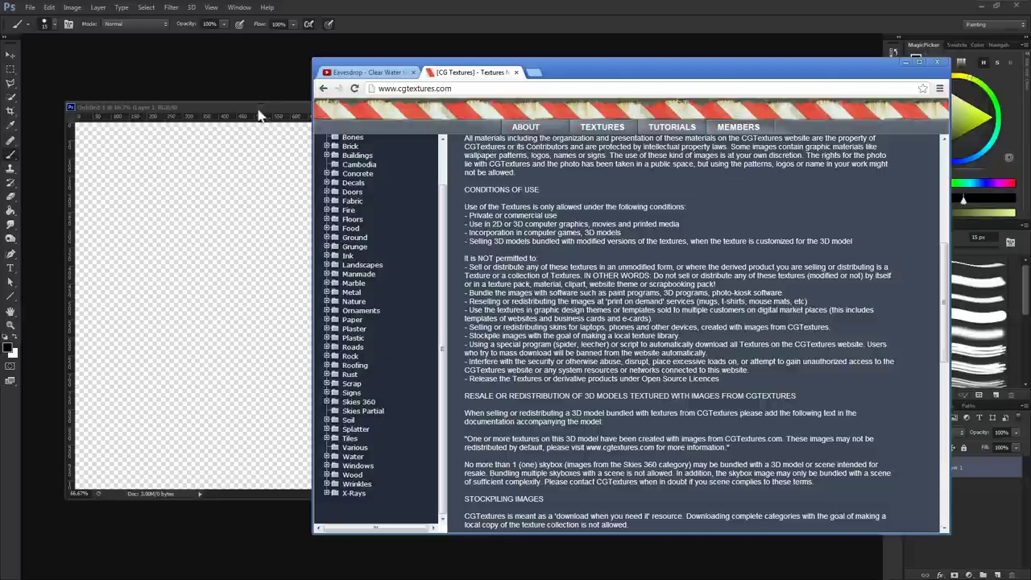
scroll(442, 312, "up", 1)
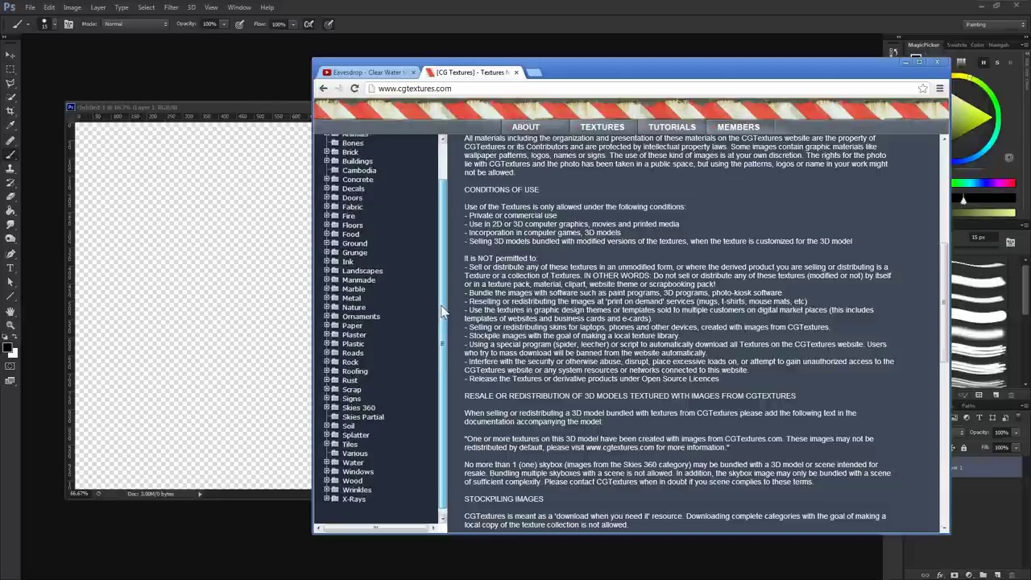
scroll(442, 311, "down", 1)
left_click_drag(944, 305, 944, 320)
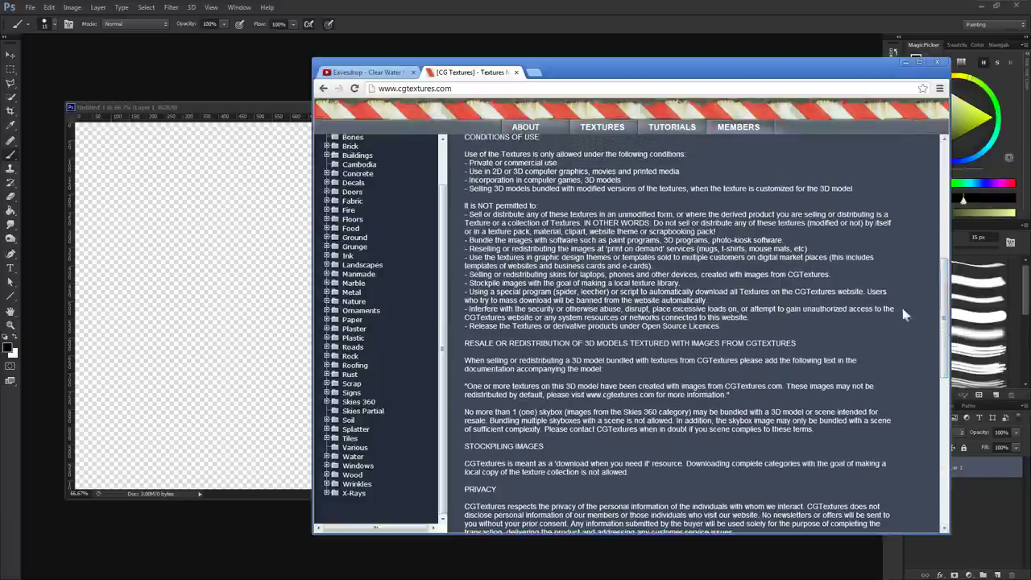
Step: Return to the CG Textures browser and expand Rock to list Arid, Cliffs, Mossy and Smooth Erosion
left_click_drag(653, 71, 669, 57)
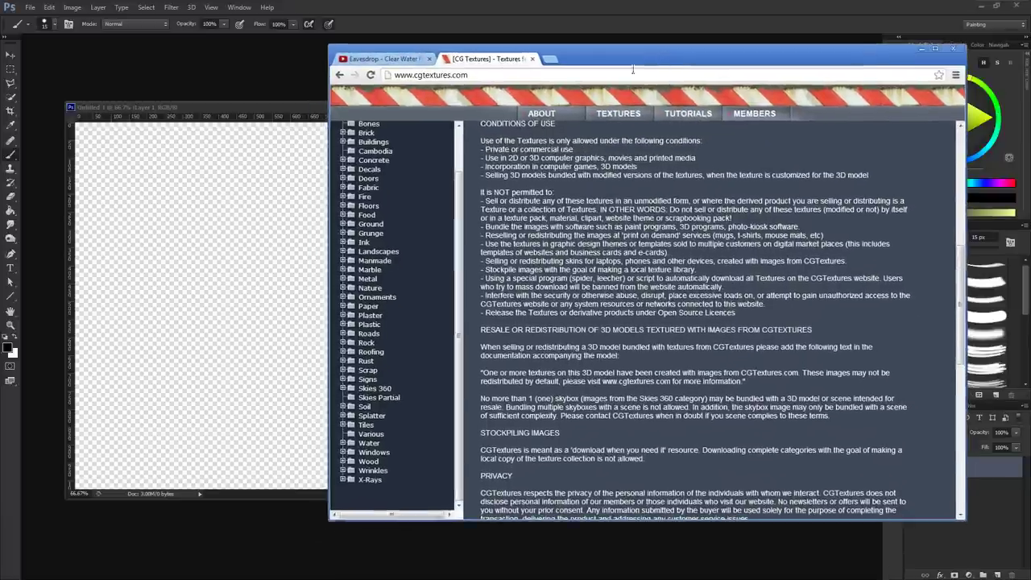
left_click(260, 111)
left_click_drag(260, 110, 285, 84)
key("alt+Tab")
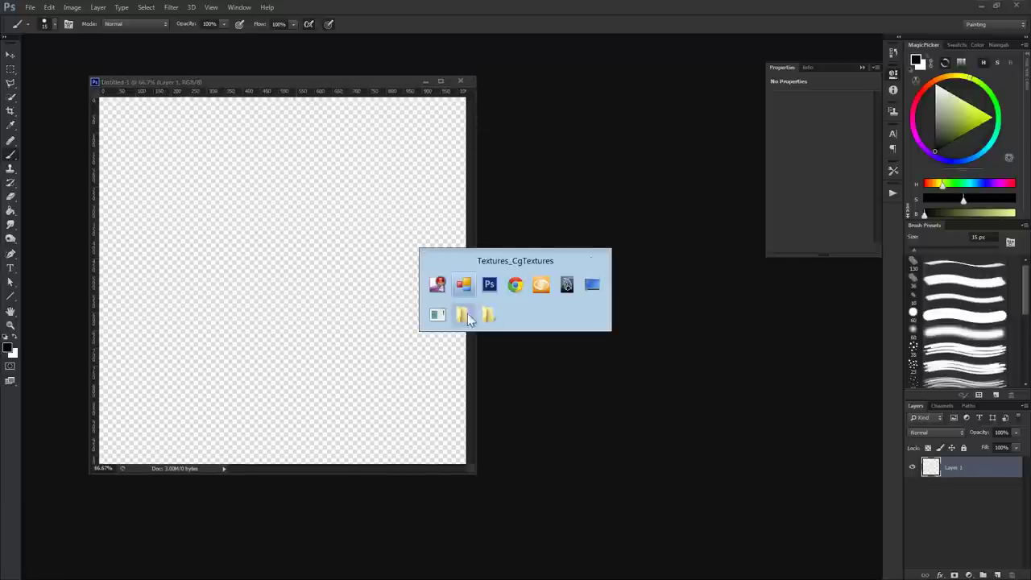
key("Escape")
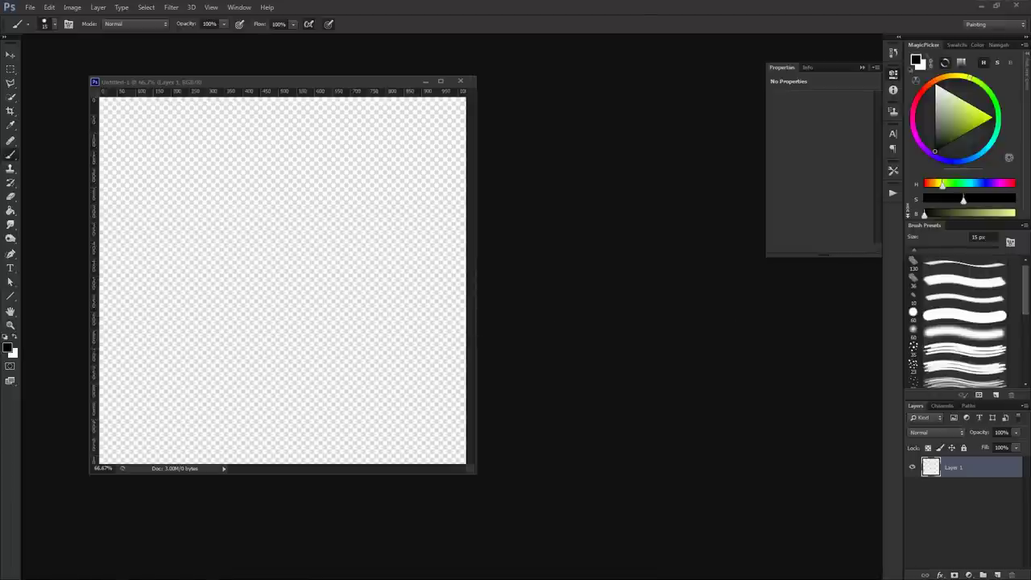
key("alt+Tab")
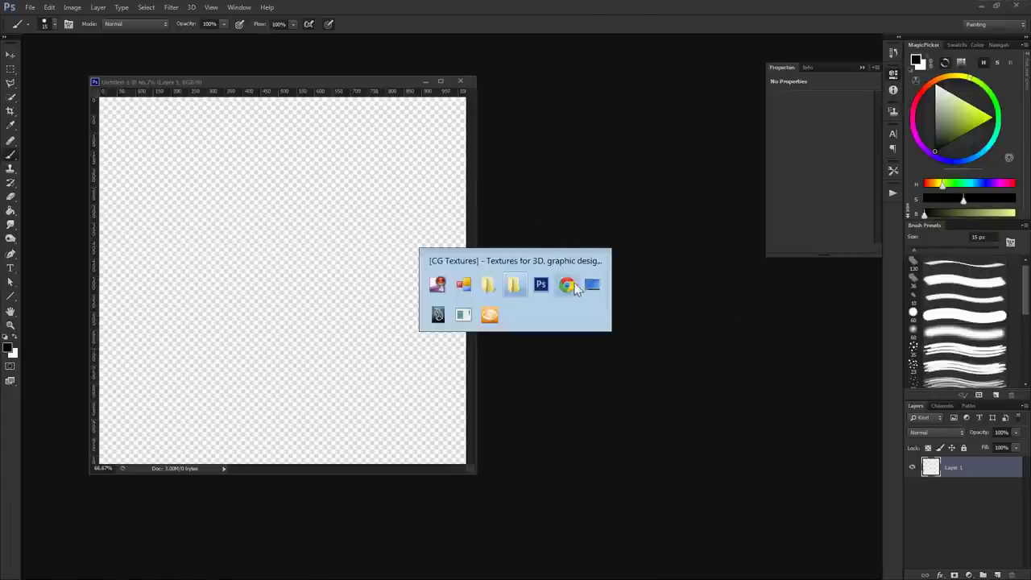
left_click(568, 284)
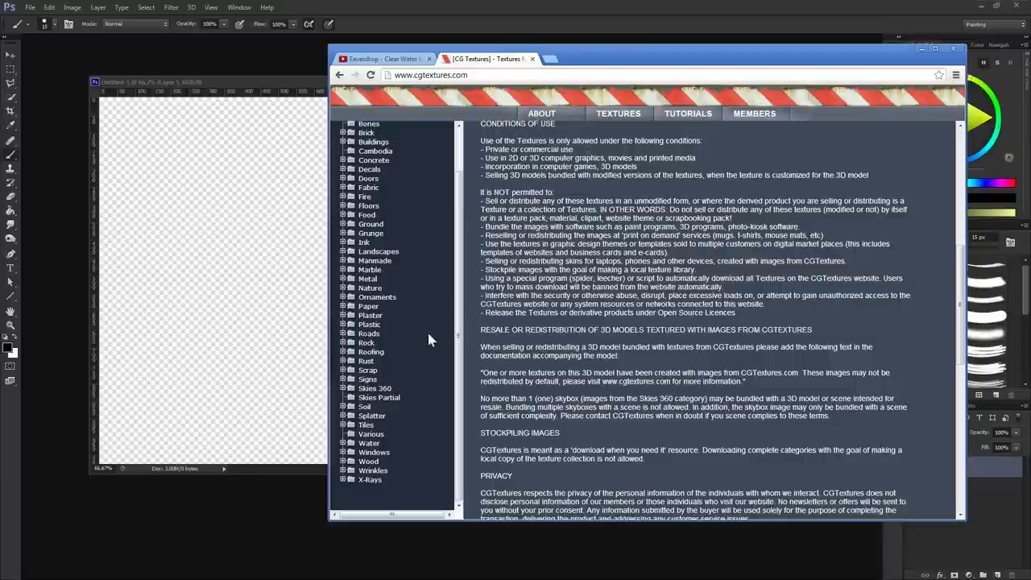
left_click(344, 344)
scroll(407, 403, "down", 2)
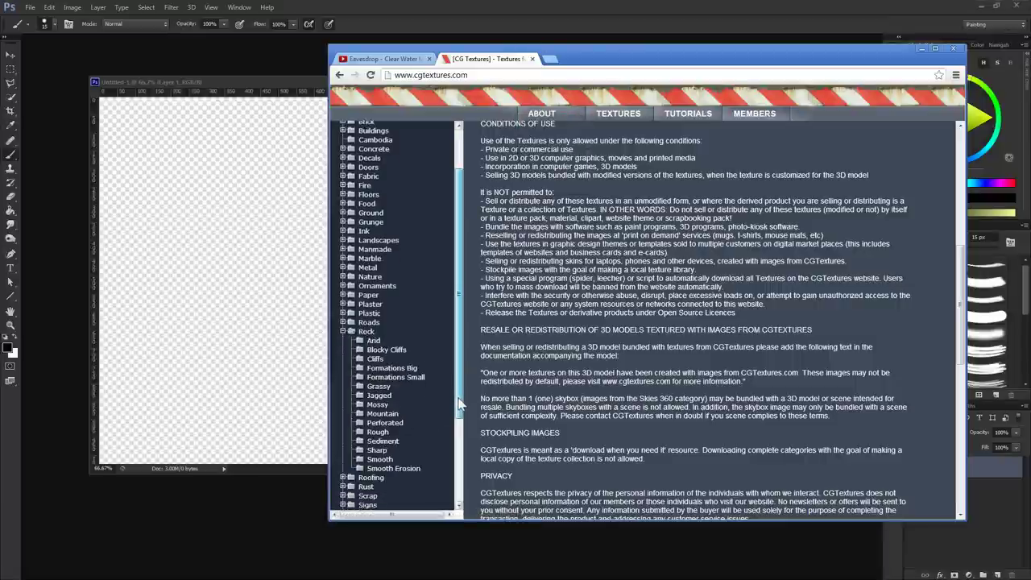
Step: Browse the Rock Mountain and Rock Mossy thumbnails, widening the browser window slightly
left_click(385, 395)
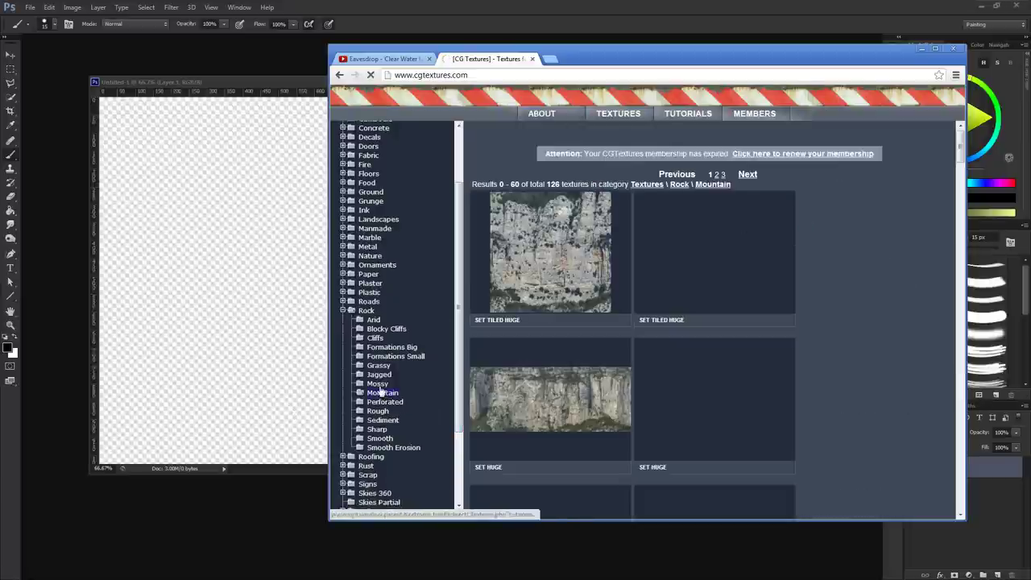
left_click(378, 384)
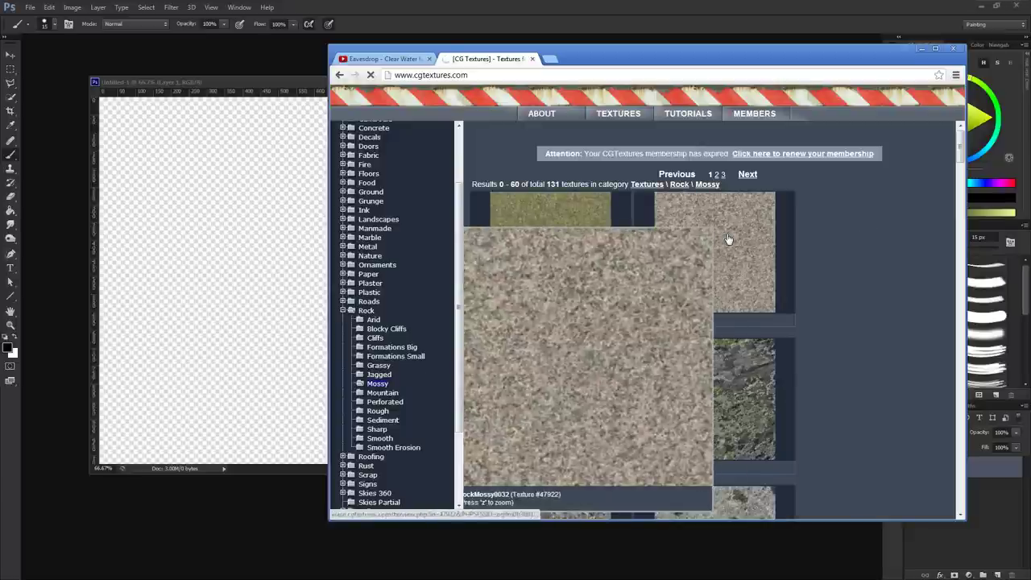
scroll(894, 273, "down", 2)
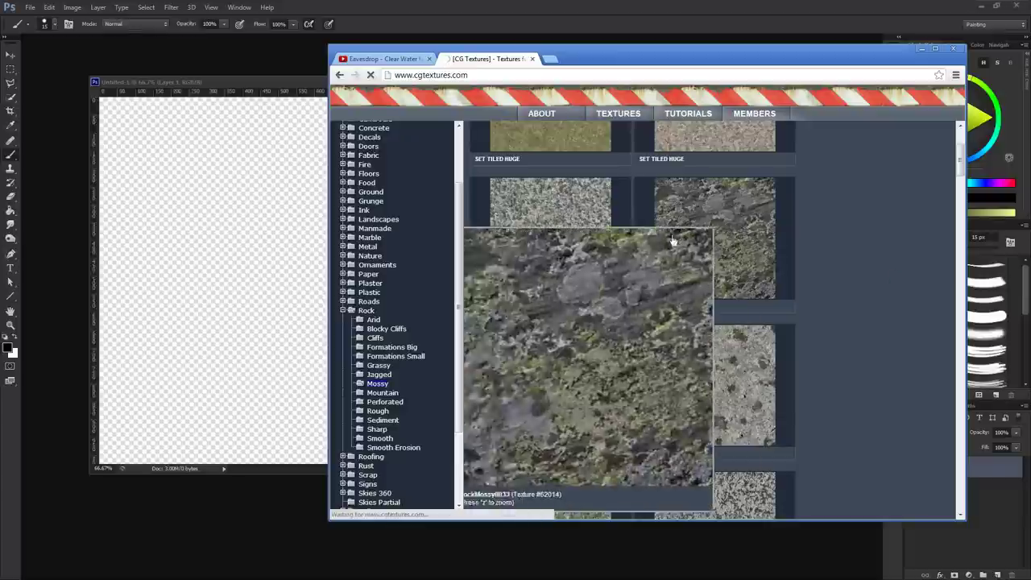
mouse_move(704, 234)
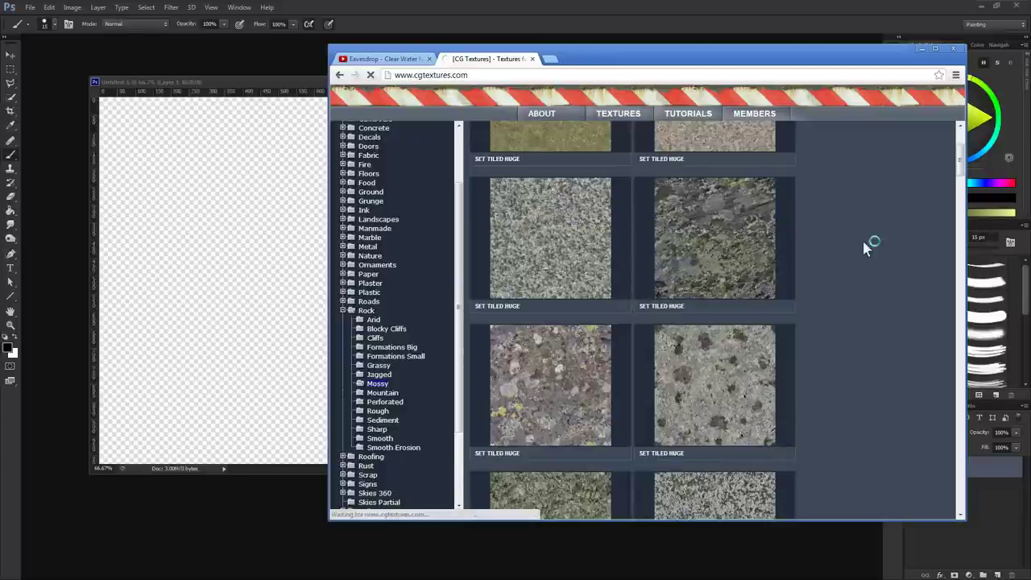
left_click_drag(966, 226, 998, 226)
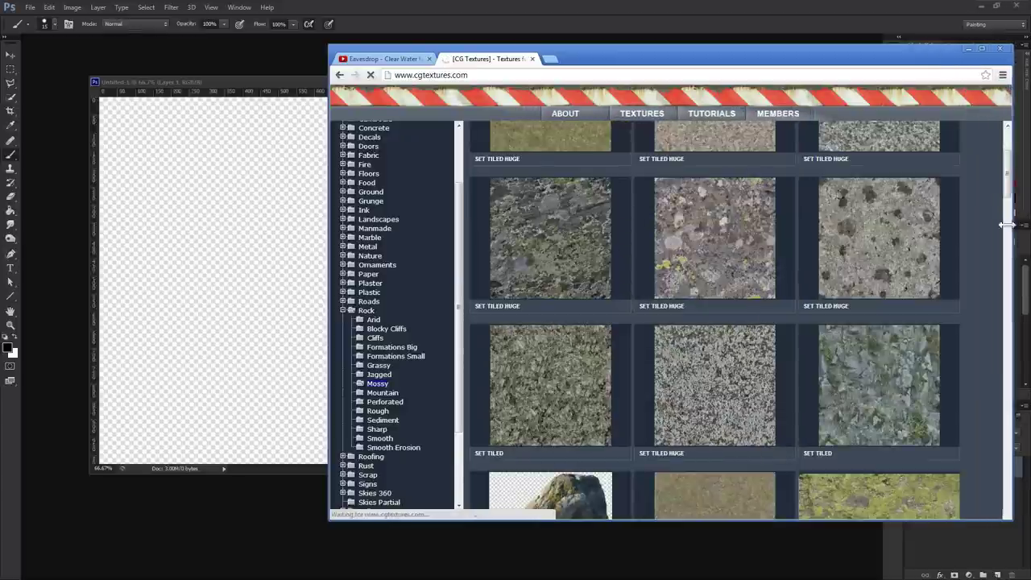
scroll(967, 223, "down", 2)
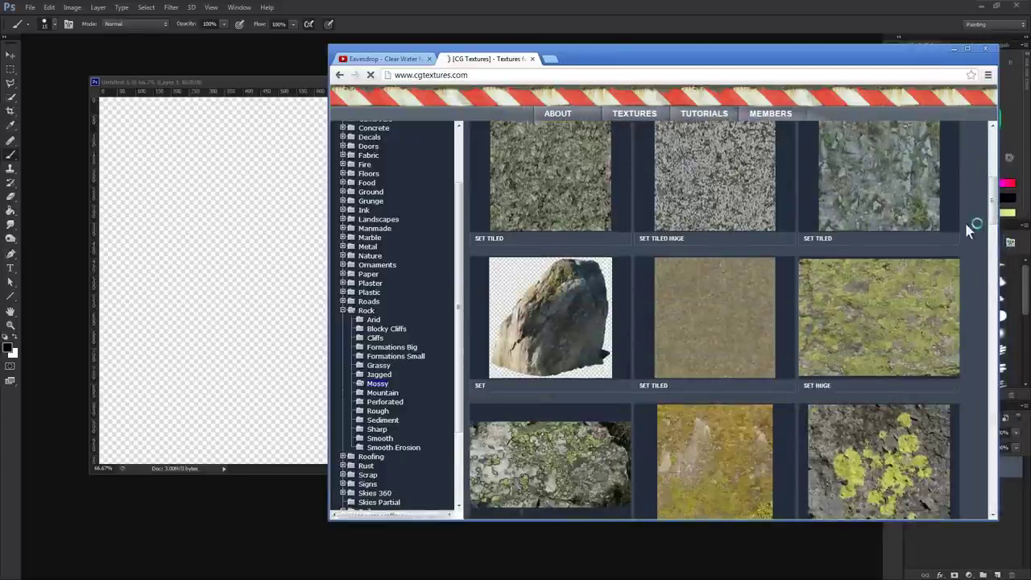
scroll(967, 223, "down", 2)
scroll(971, 256, "down", 3)
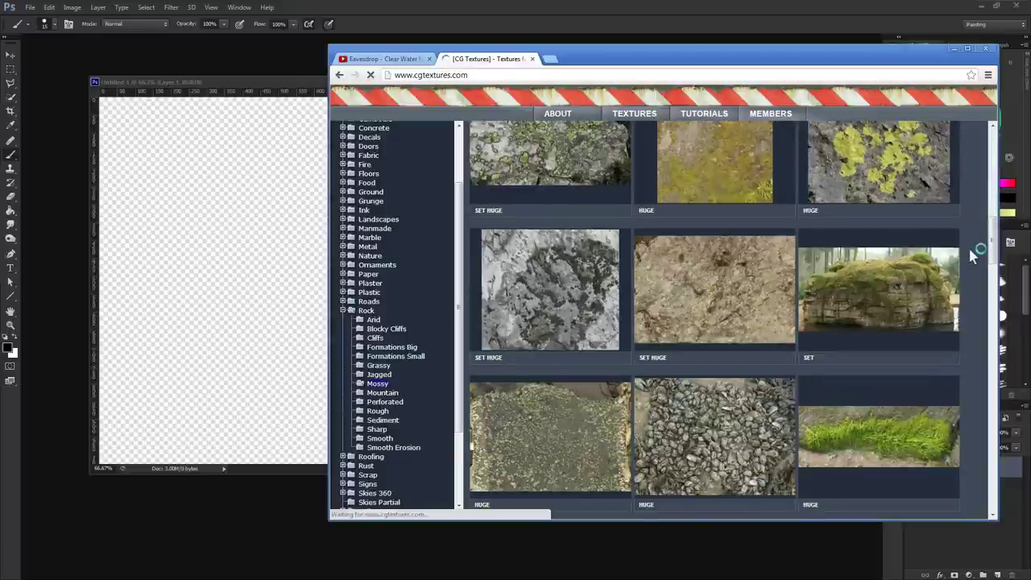
scroll(971, 246, "down", 2)
scroll(971, 247, "down", 2)
Step: Scroll to the end of the Mossy results and open the Rock Sediment category
scroll(970, 246, "down", 2)
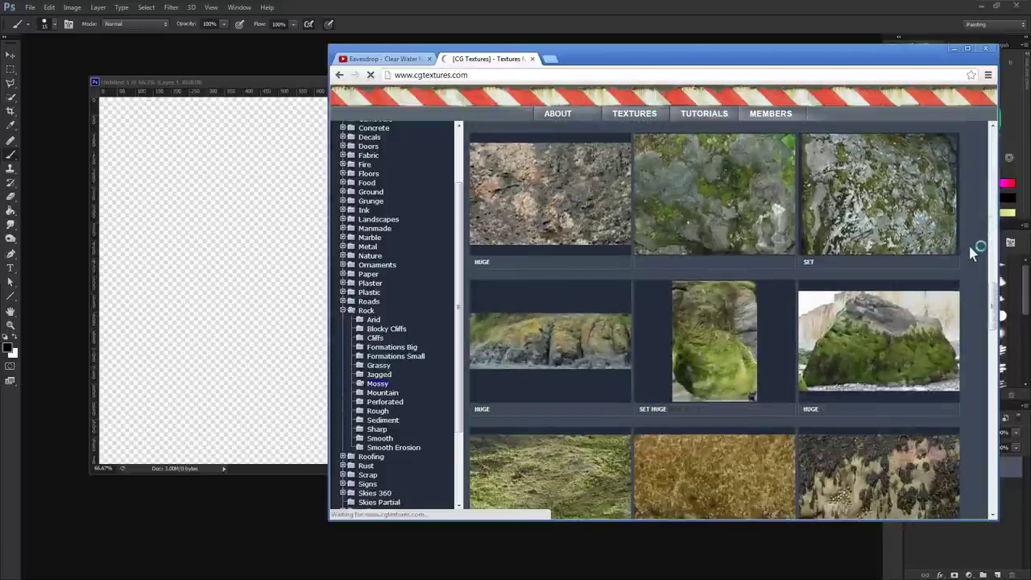
scroll(970, 246, "down", 2)
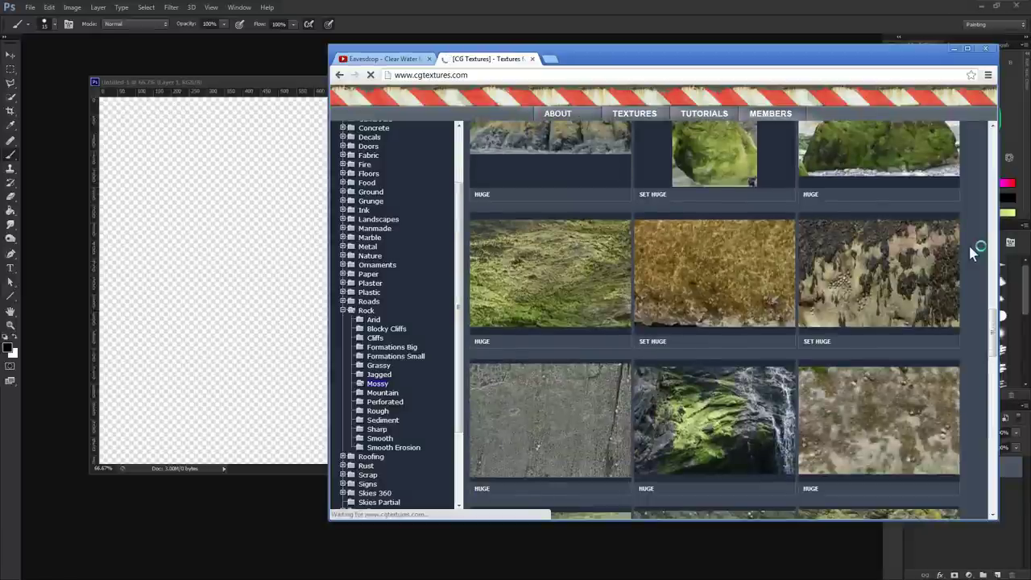
scroll(970, 248, "down", 3)
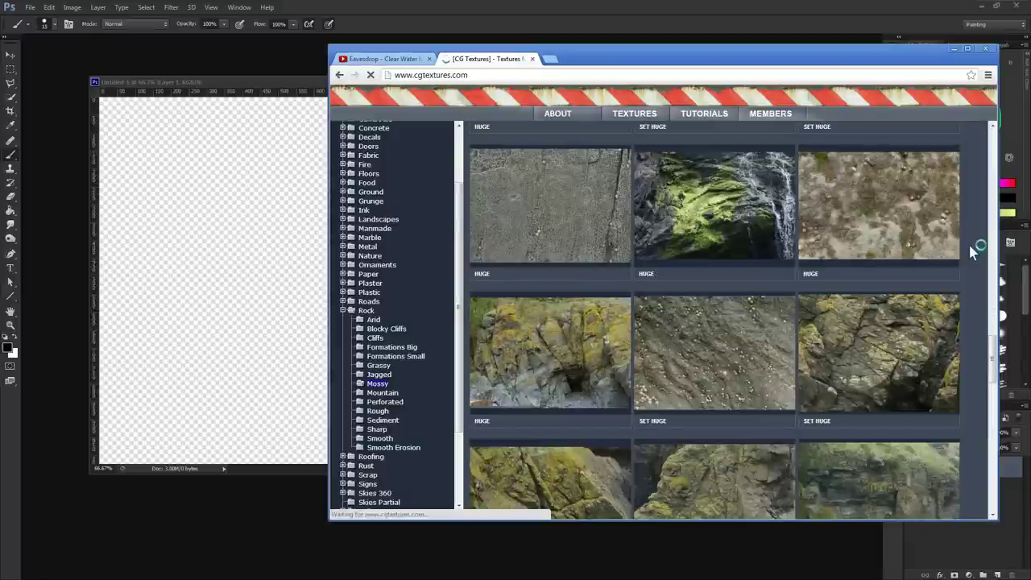
scroll(968, 239, "down", 2)
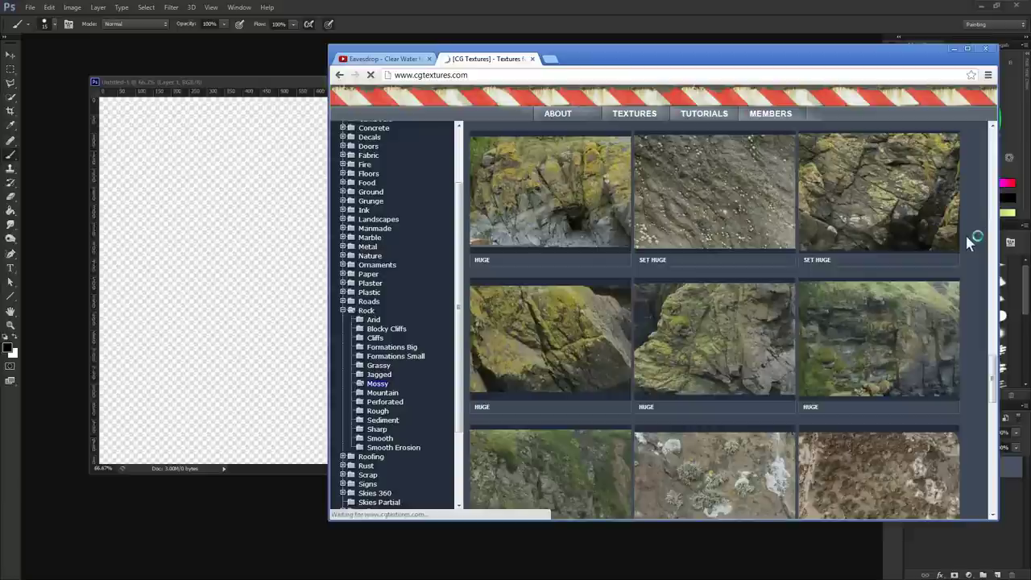
mouse_move(686, 208)
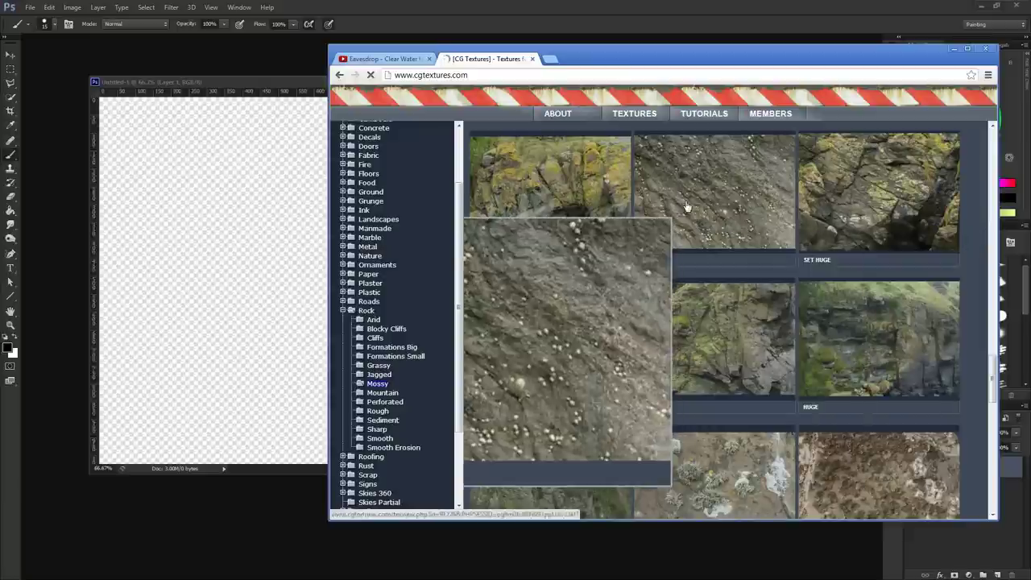
scroll(961, 283, "down", 2)
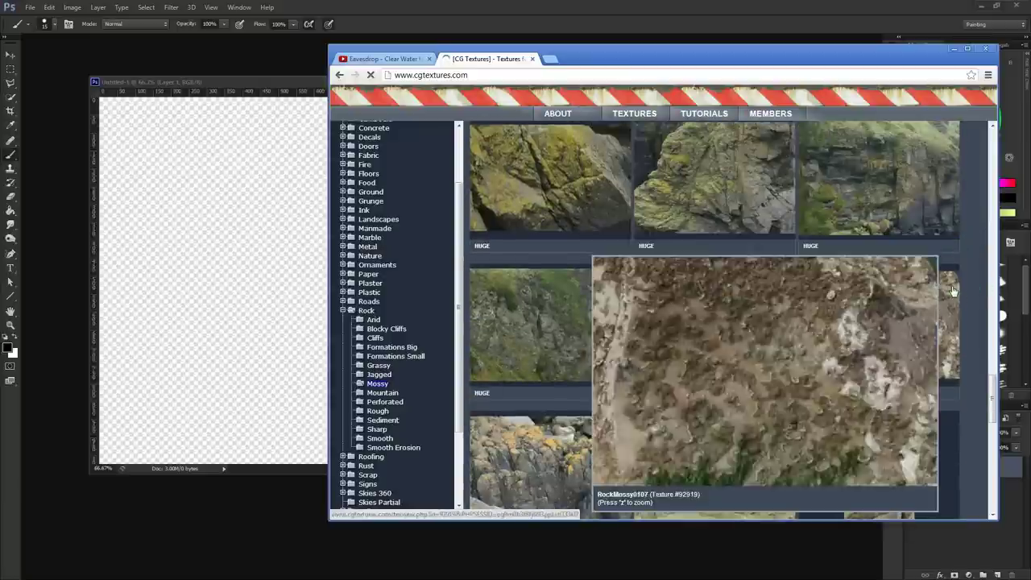
scroll(971, 281, "down", 2)
scroll(971, 281, "down", 1)
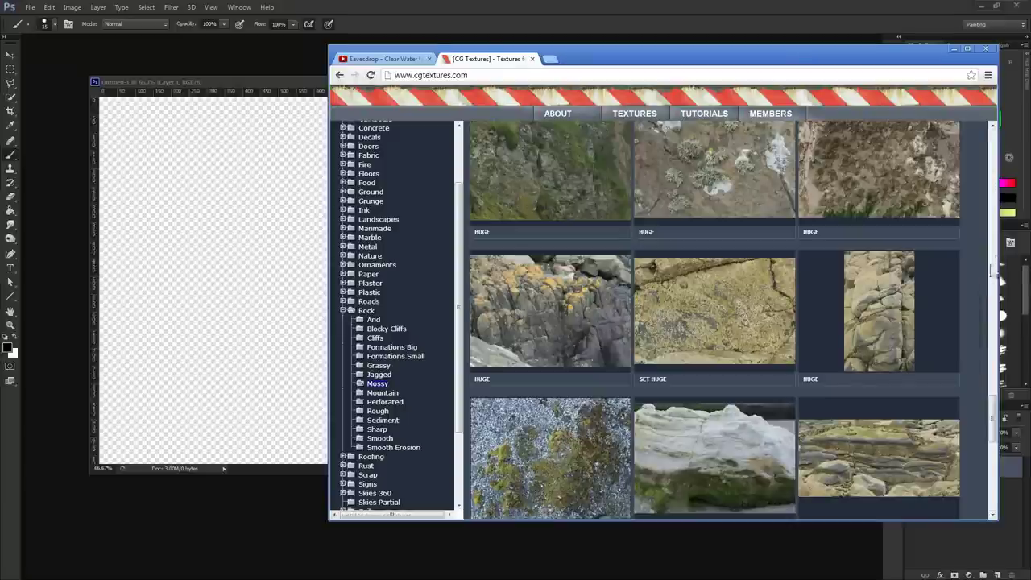
left_click_drag(995, 423, 984, 495)
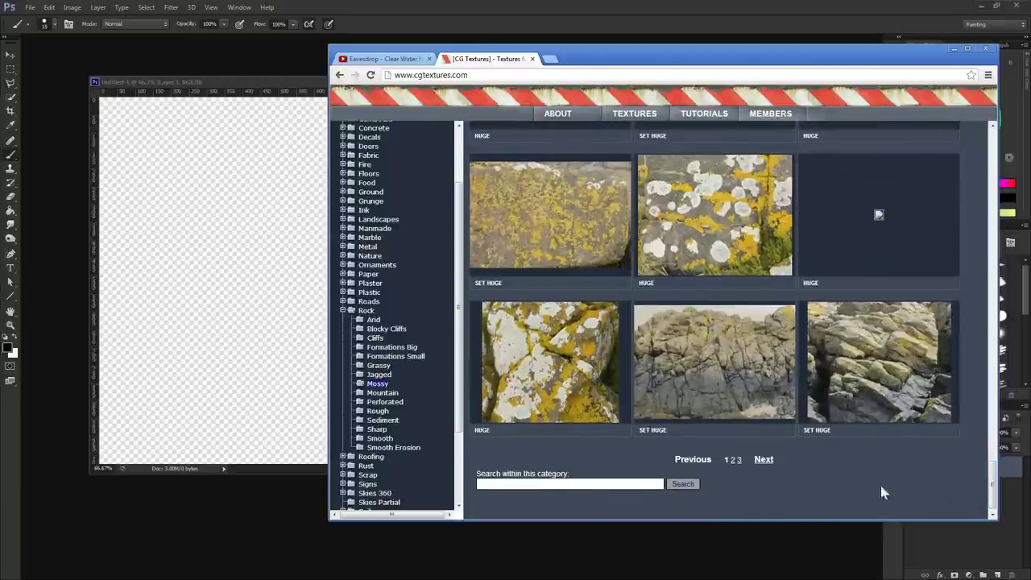
scroll(462, 410, "down", 1)
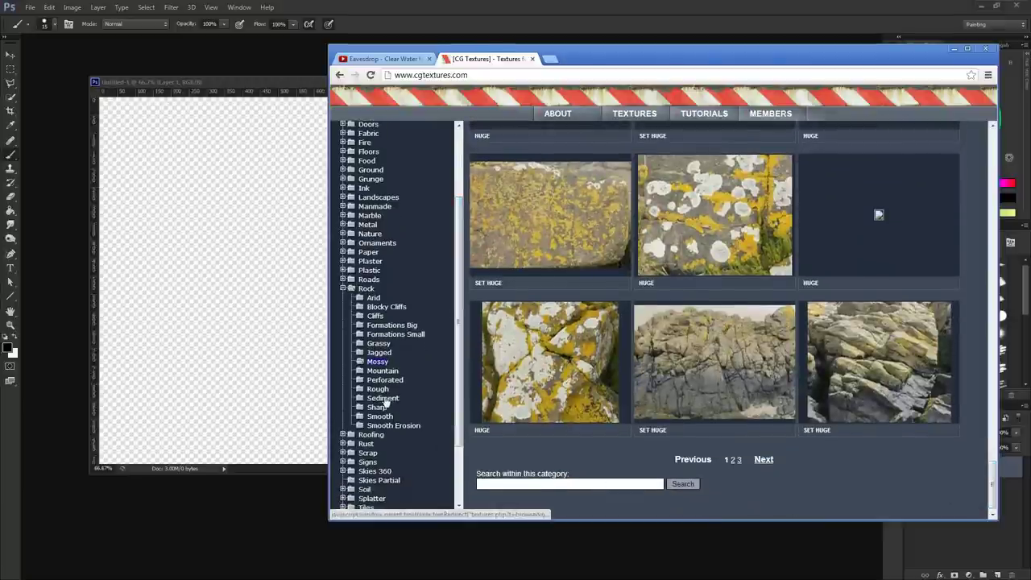
left_click(378, 398)
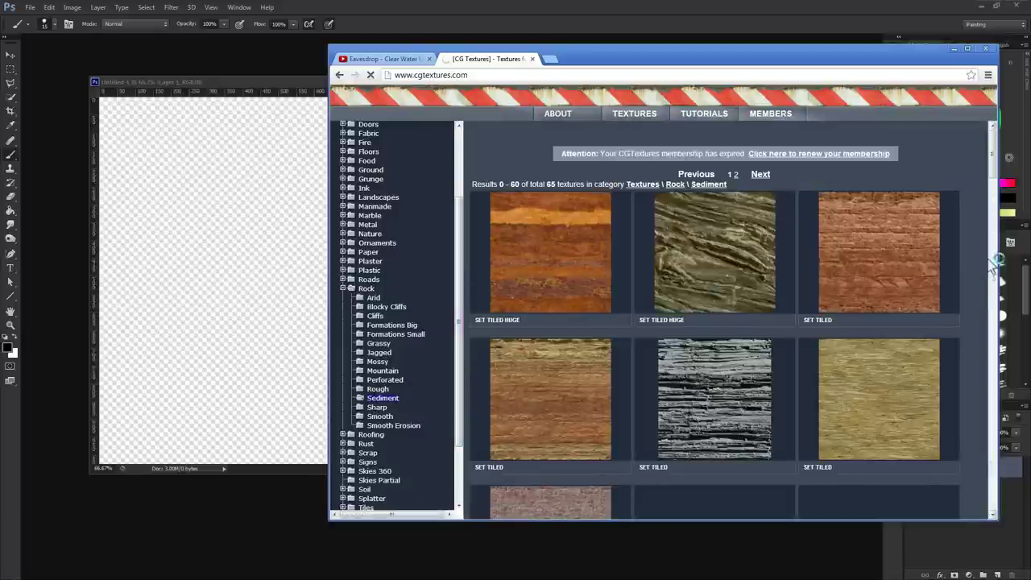
Step: Open the Rock Grassy category and scroll through its results
left_click(377, 343)
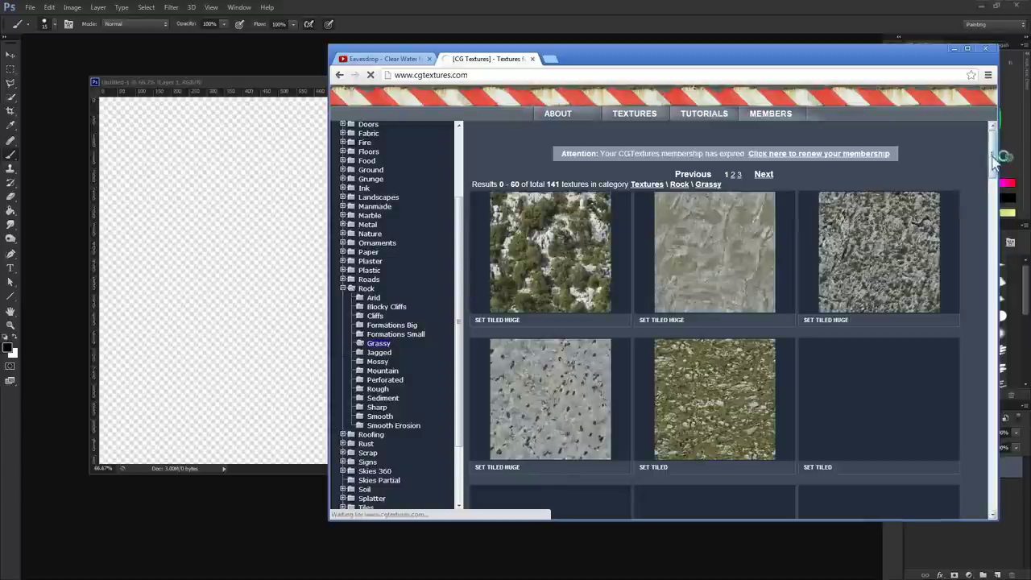
left_click_drag(994, 162, 981, 247)
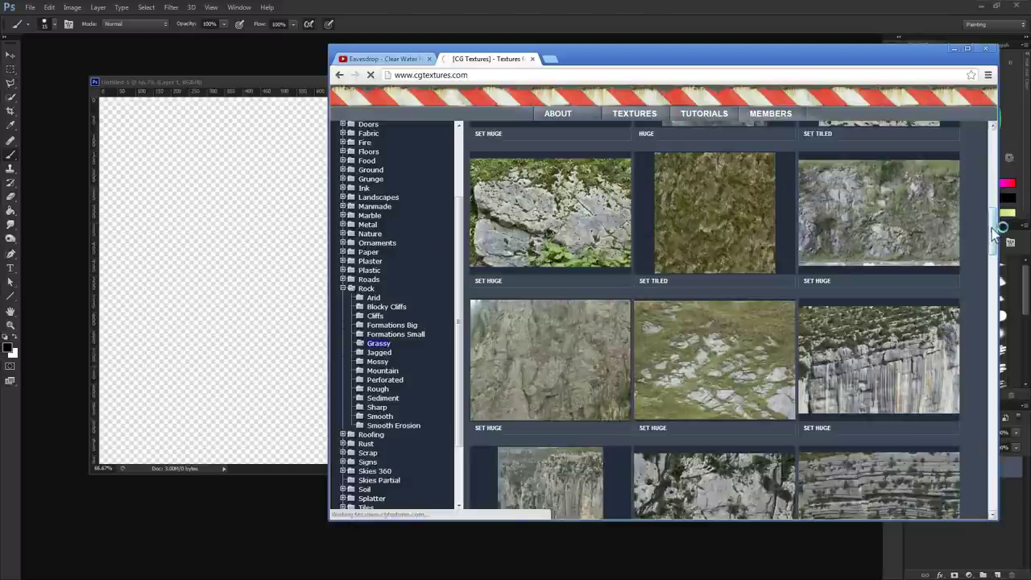
left_click_drag(994, 231, 1003, 414)
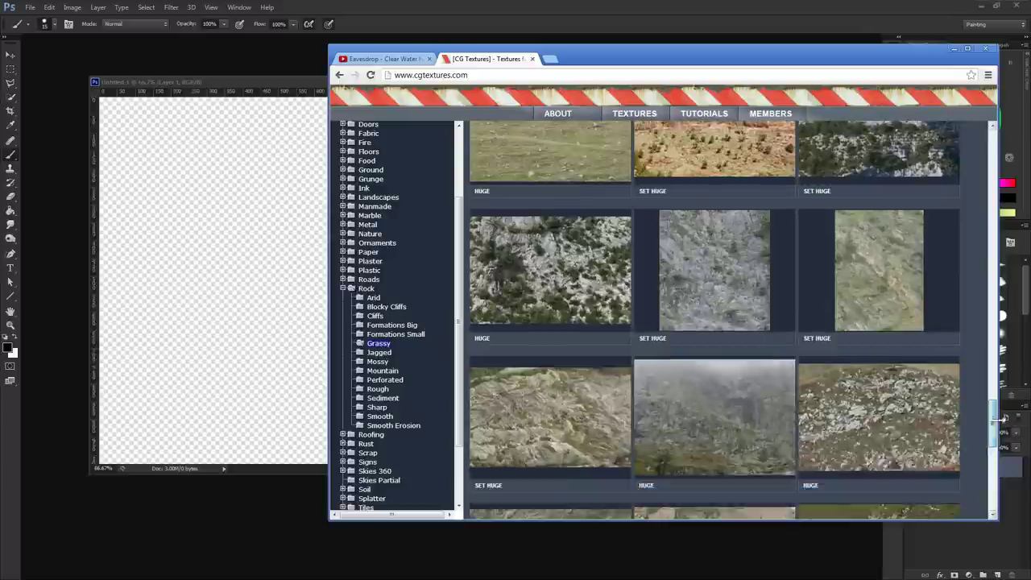
scroll(358, 395, "down", 1)
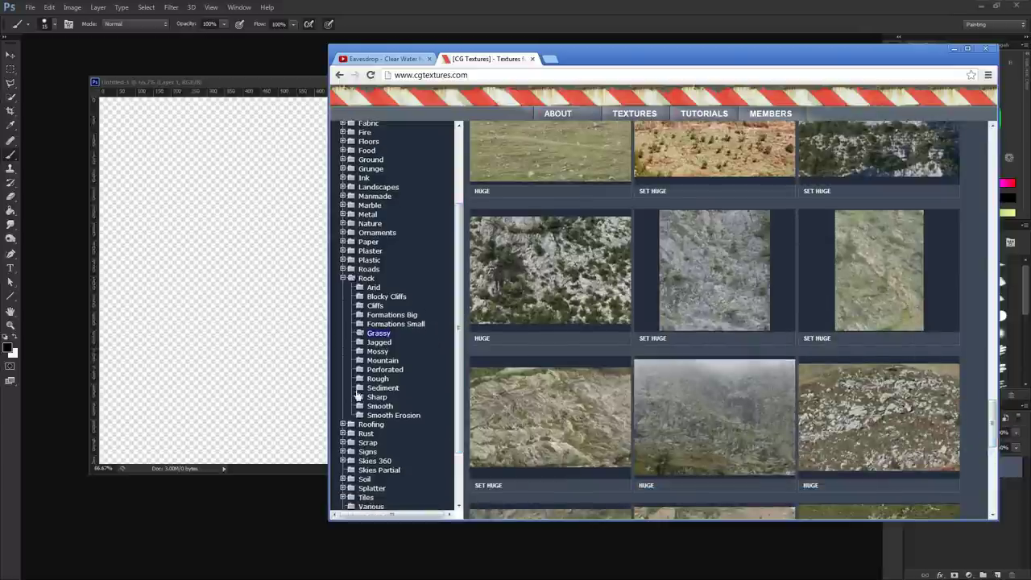
Step: Open the Rock Rough category and scroll through its cracked grey rock thumbnails
left_click(378, 380)
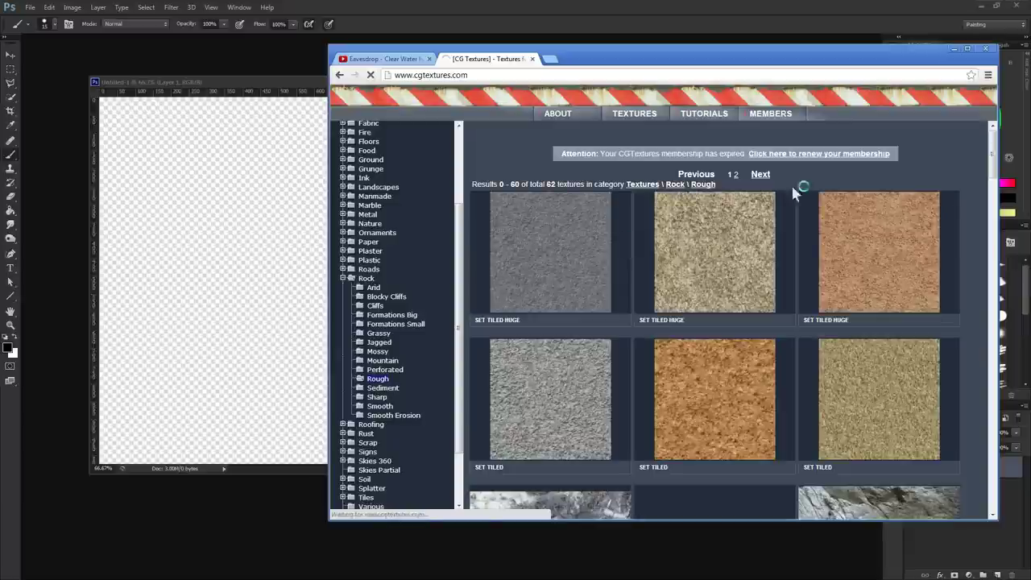
scroll(993, 204, "down", 4)
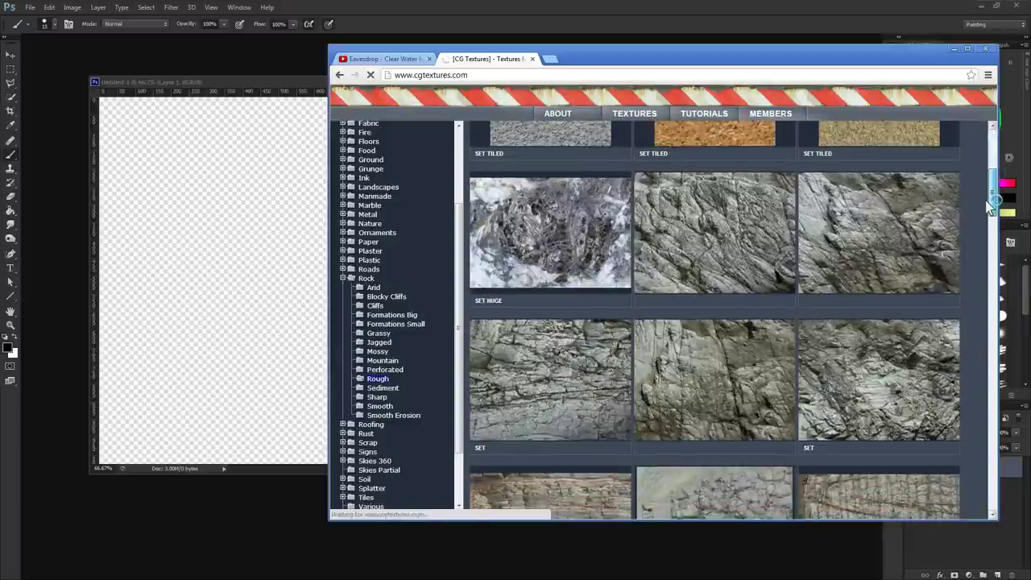
left_click_drag(989, 211, 984, 230)
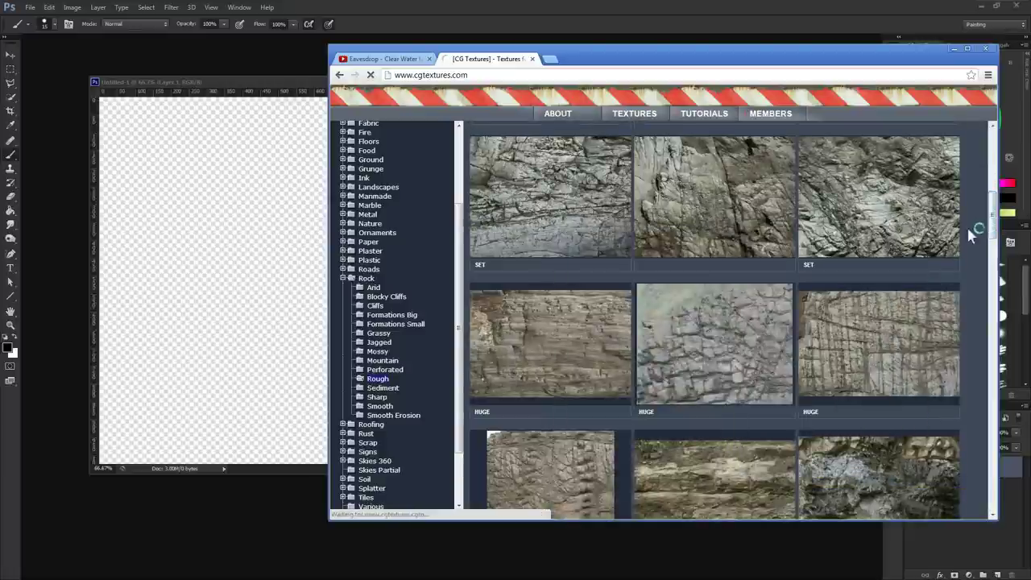
scroll(994, 218, "up", 1)
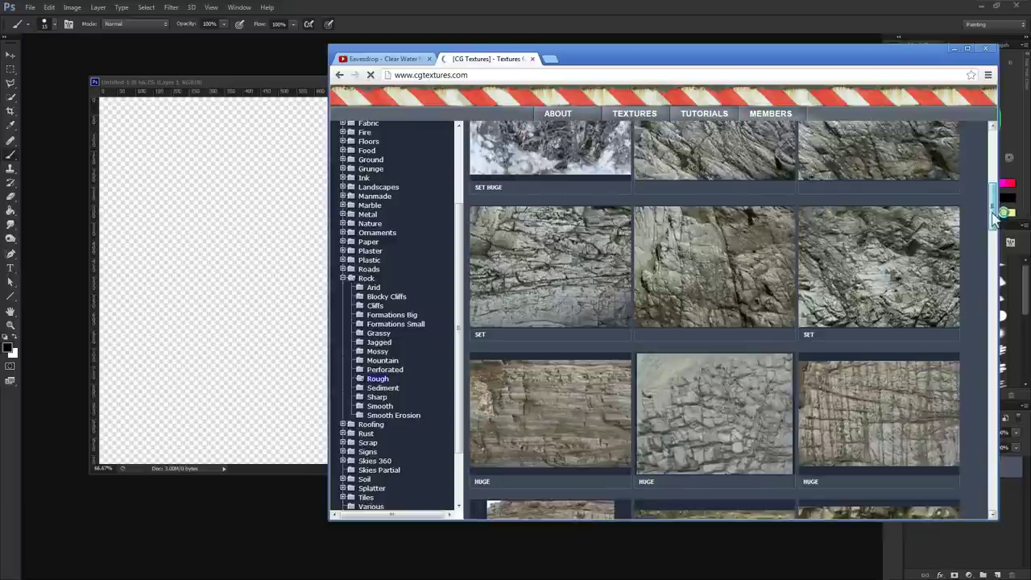
left_click_drag(996, 218, 996, 211)
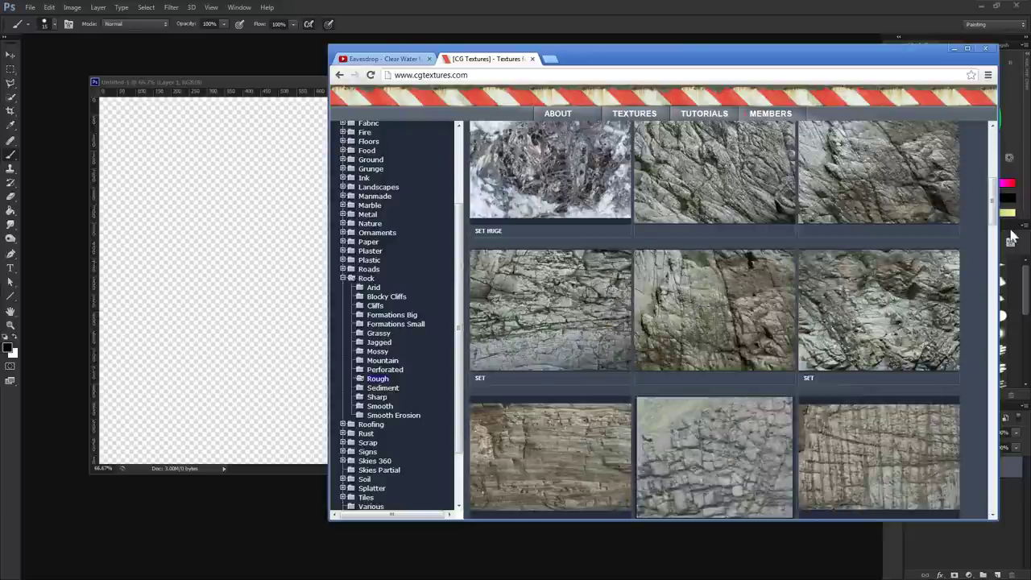
scroll(996, 194, "up", 1)
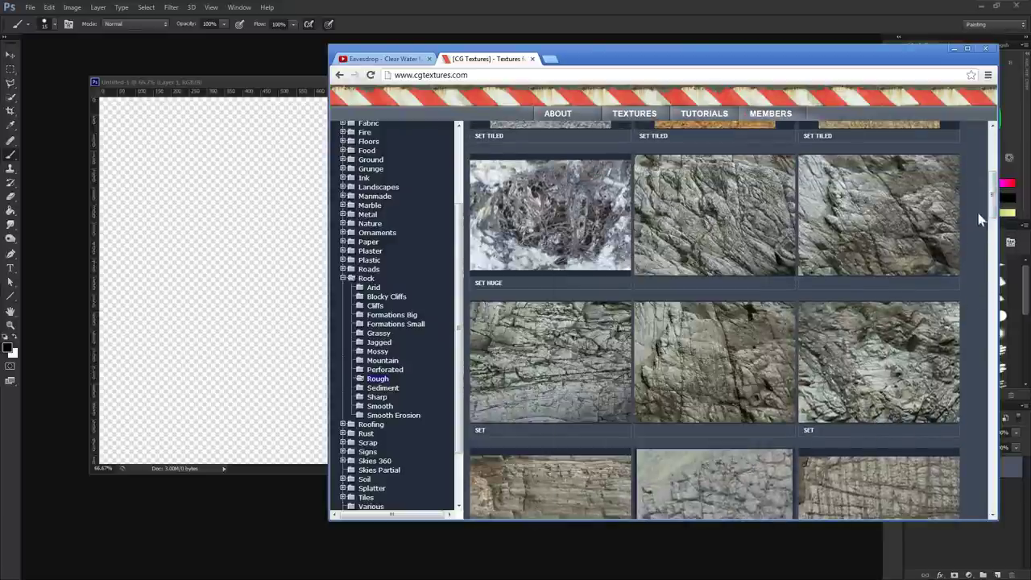
mouse_move(998, 205)
left_mouse_down()
mouse_move(997, 229)
mouse_move(998, 219)
left_mouse_up()
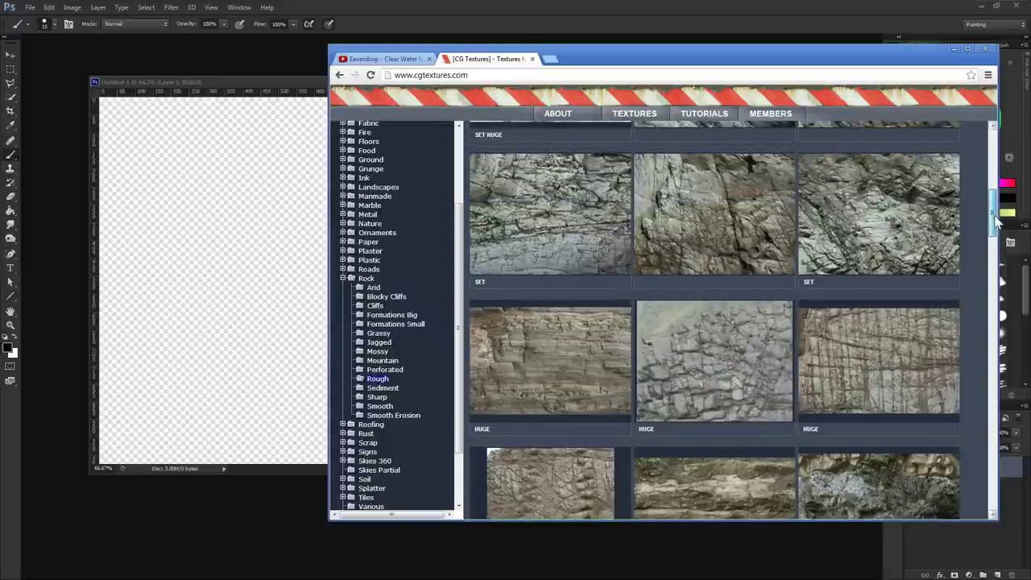
mouse_move(704, 357)
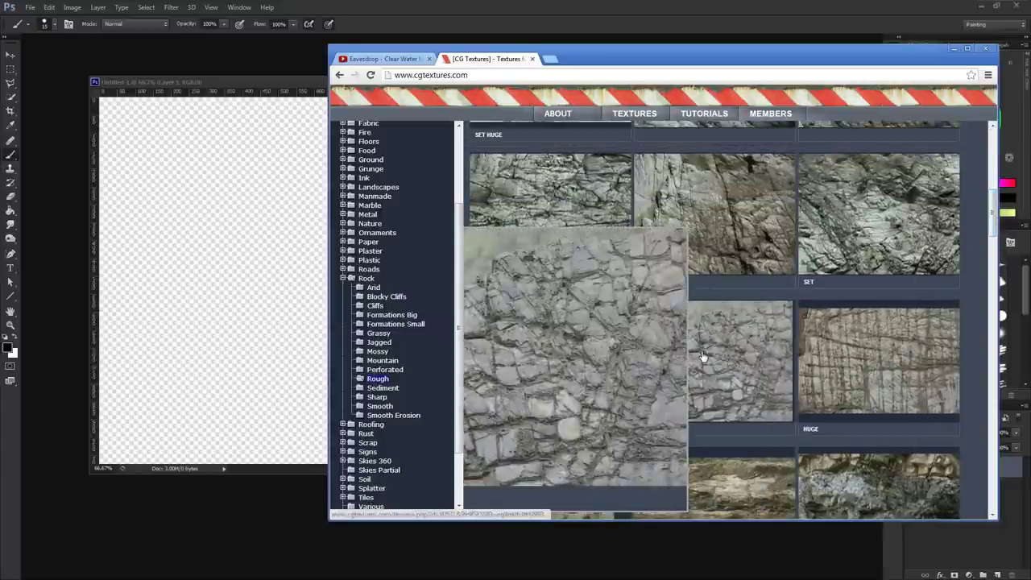
mouse_move(992, 214)
left_mouse_down()
mouse_move(979, 316)
mouse_move(991, 194)
left_mouse_up()
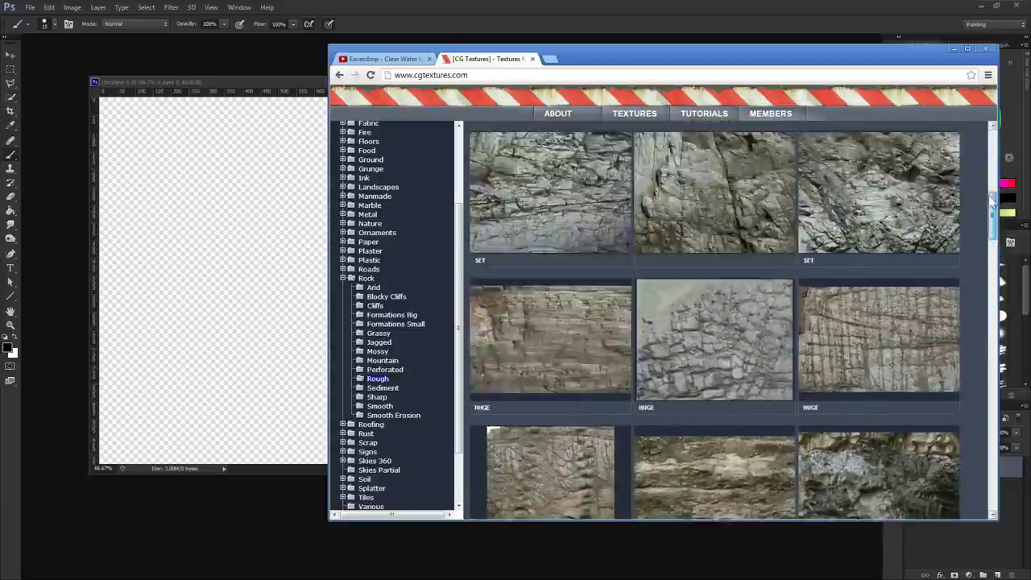
Step: Save RockRough0060's large 3008x2000 Image 3 into CG Assets > Textures_CgTextures, then return to YouTube
left_click(890, 369)
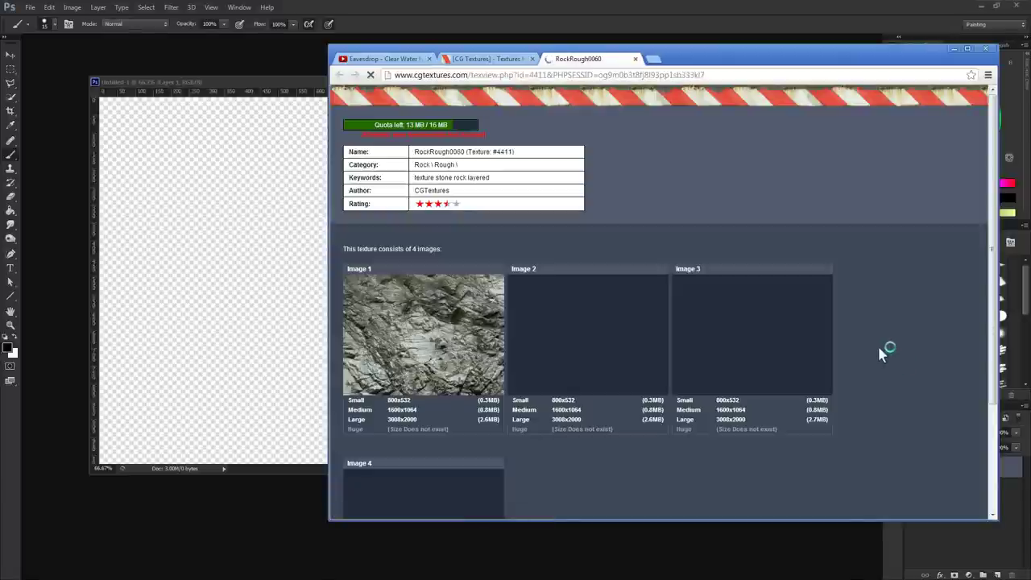
scroll(896, 342, "down", 2)
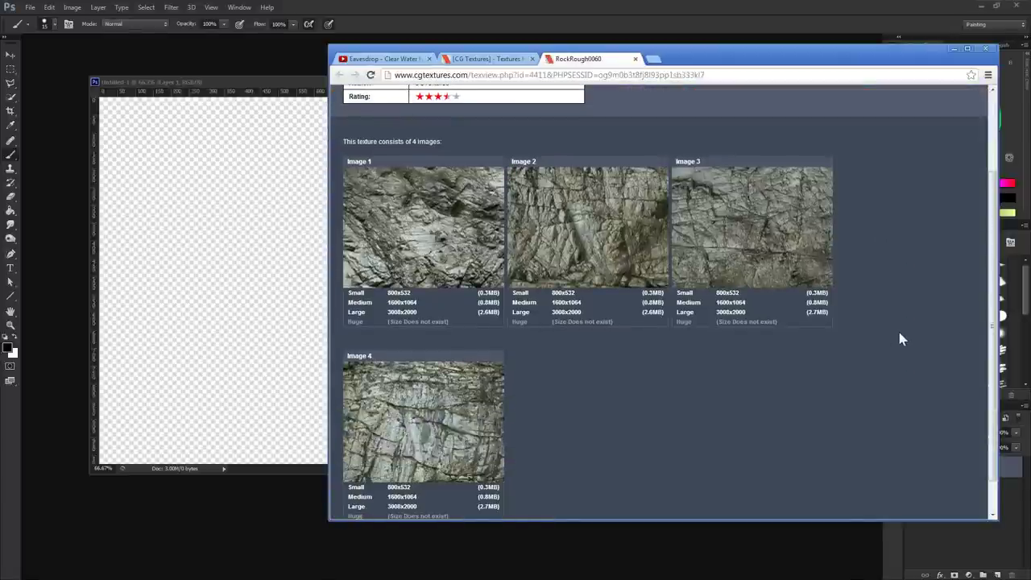
scroll(628, 420, "down", 1)
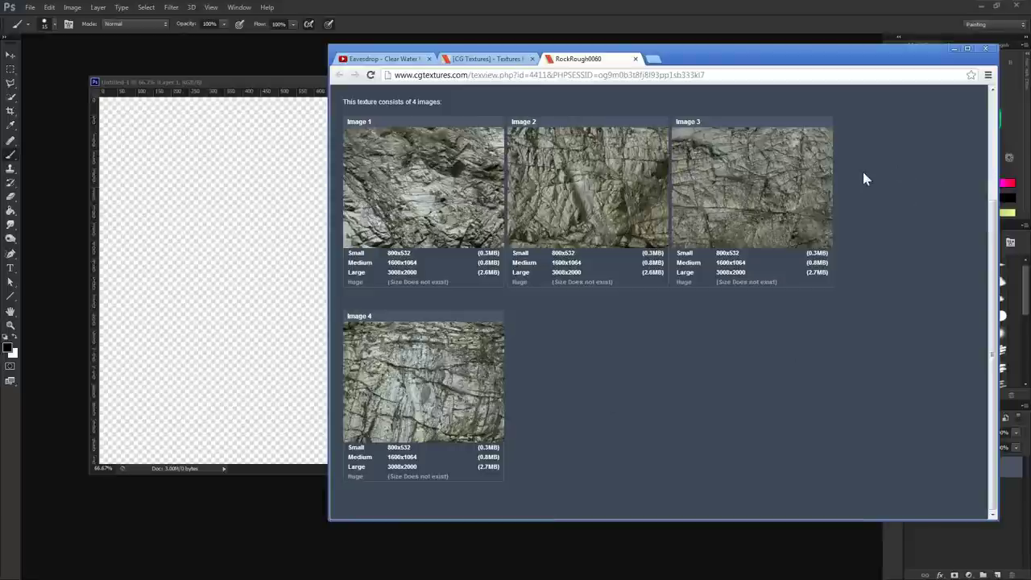
right_click(731, 273)
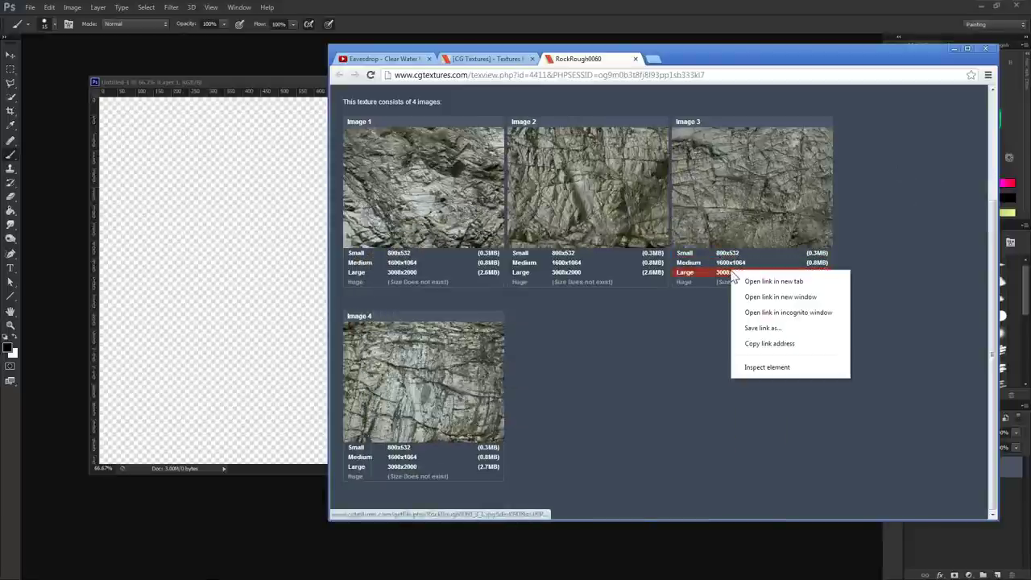
left_click(762, 328)
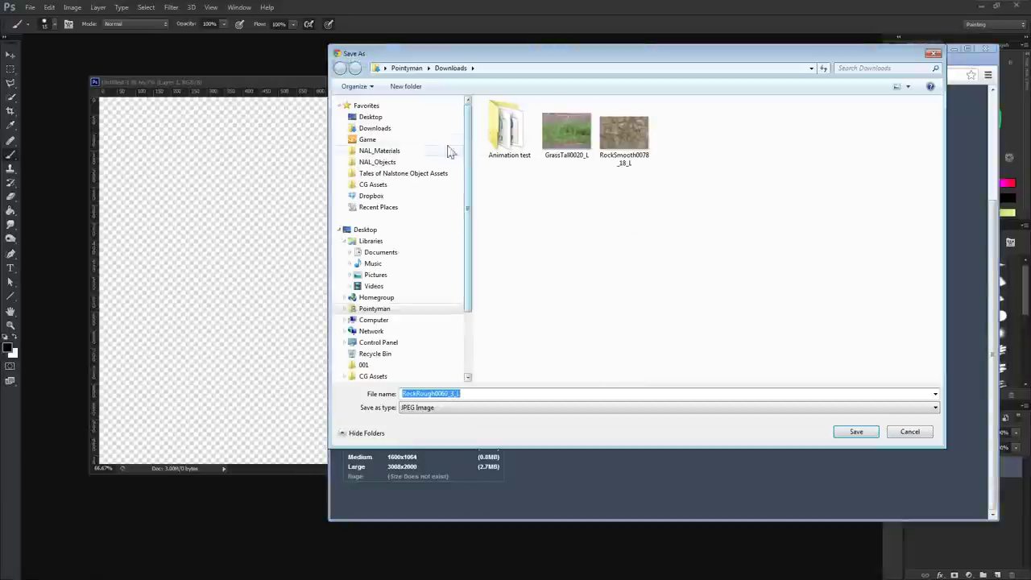
left_click(379, 185)
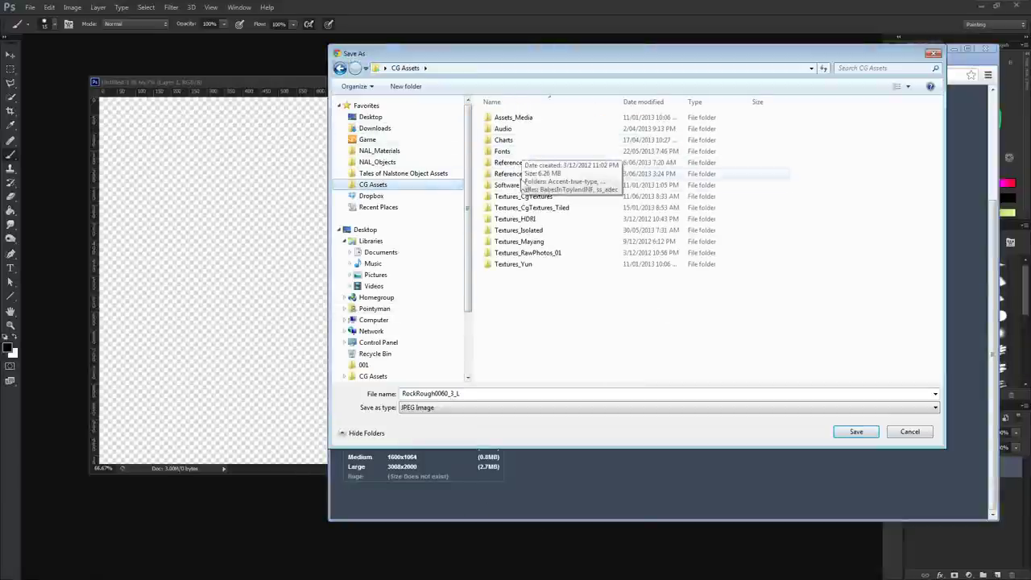
double_click(528, 196)
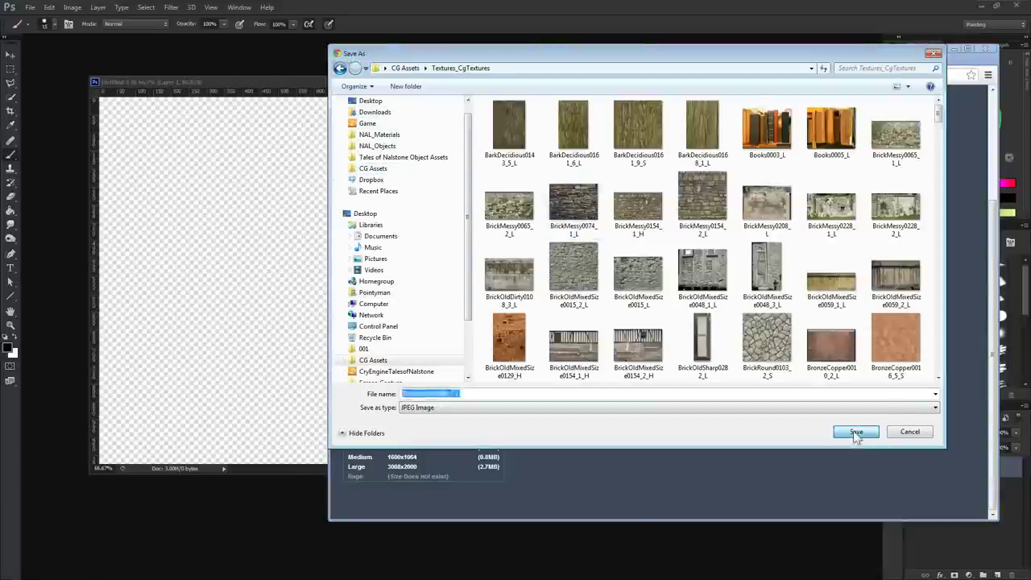
left_click(856, 433)
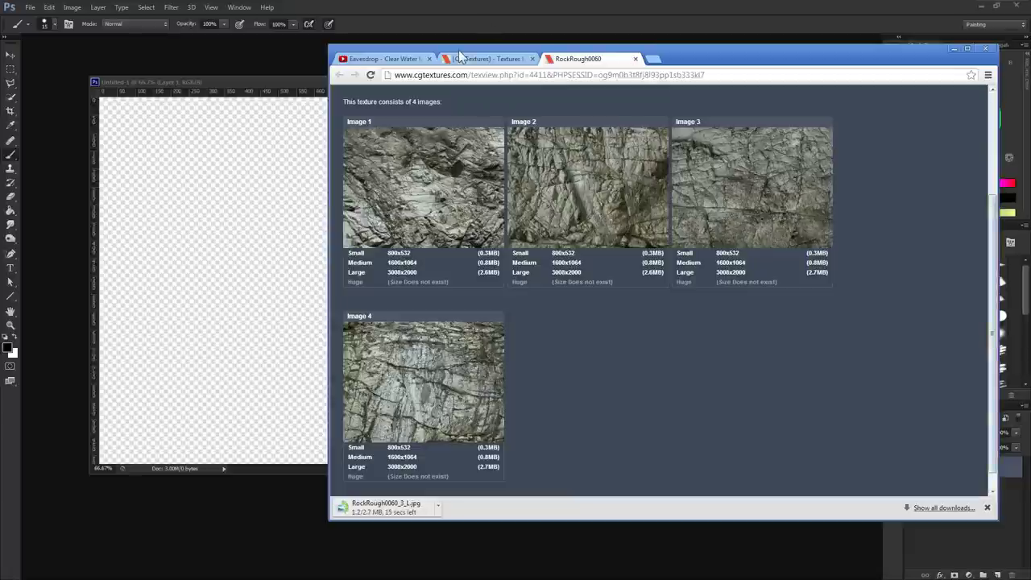
left_click(377, 60)
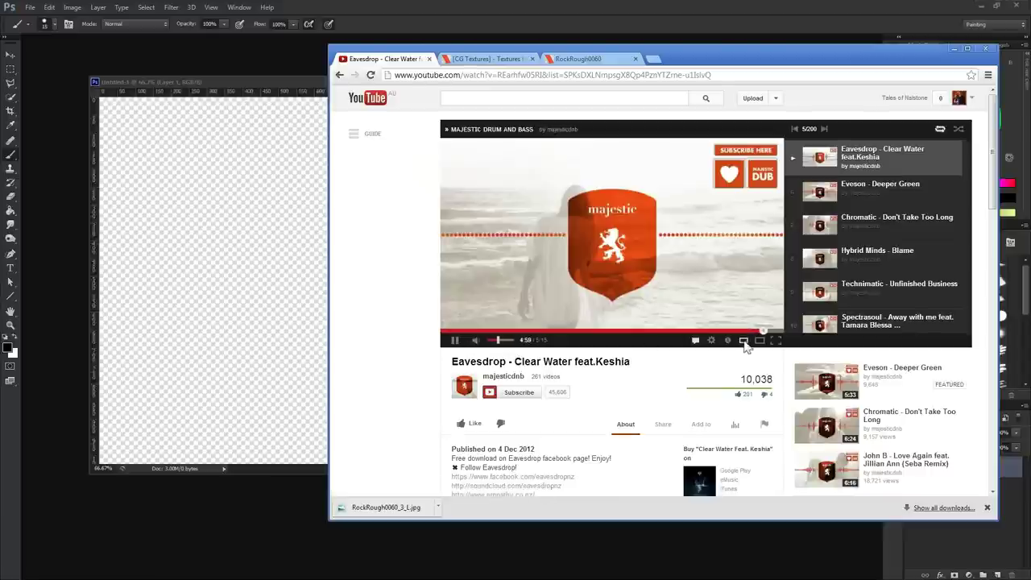
Step: Jump to the next track, Eveson – Deeper Green, skip its ad and lower the volume
left_click(781, 332)
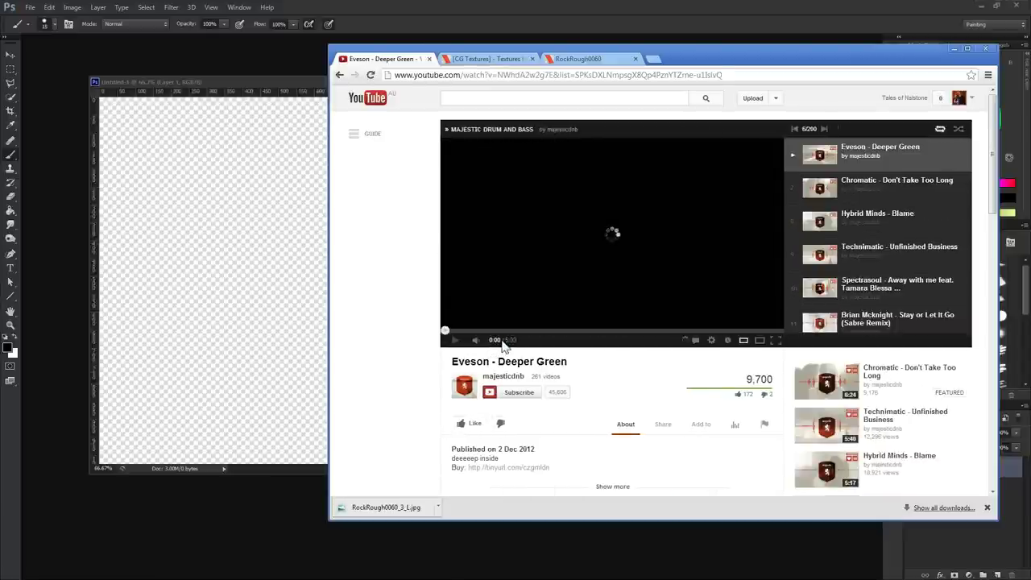
mouse_move(498, 343)
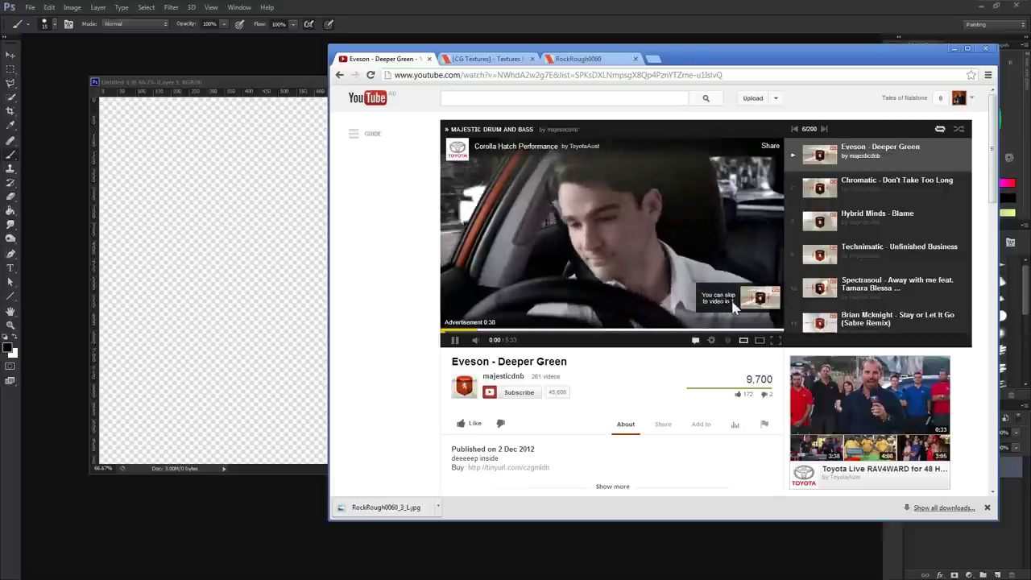
left_click(760, 299)
left_click_drag(659, 61, 642, 74)
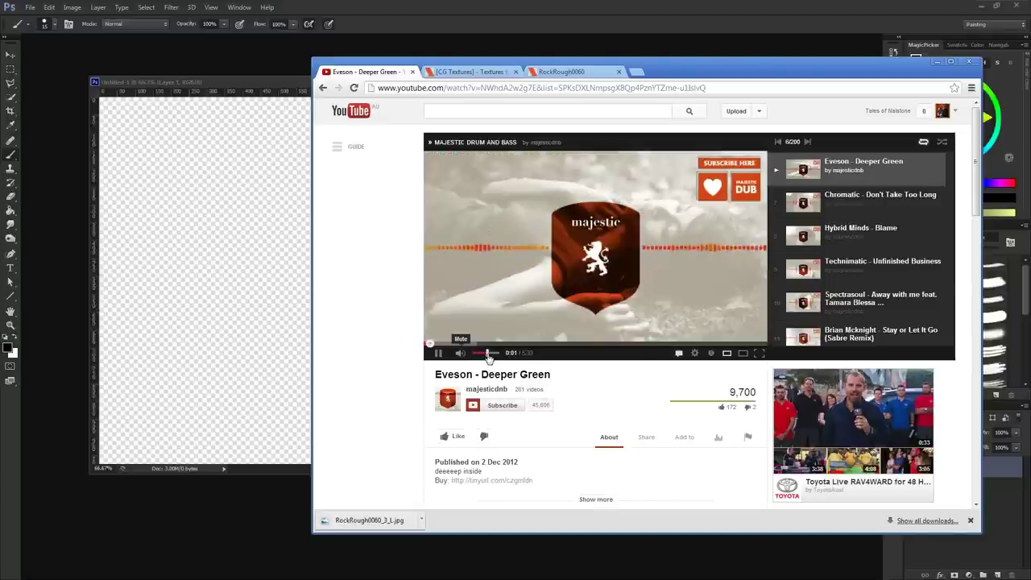
left_click_drag(488, 356, 480, 356)
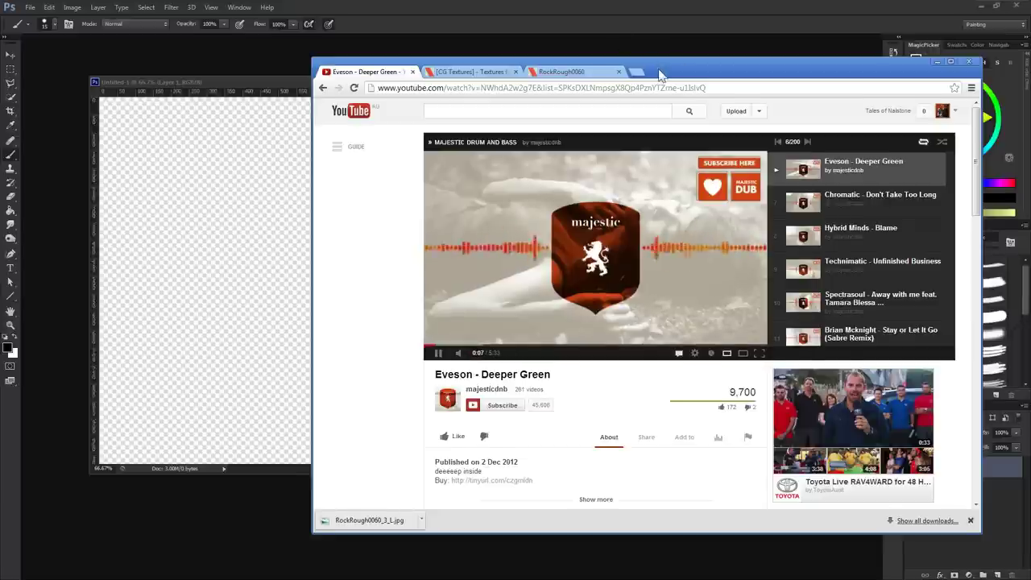
left_click_drag(659, 74, 648, 88)
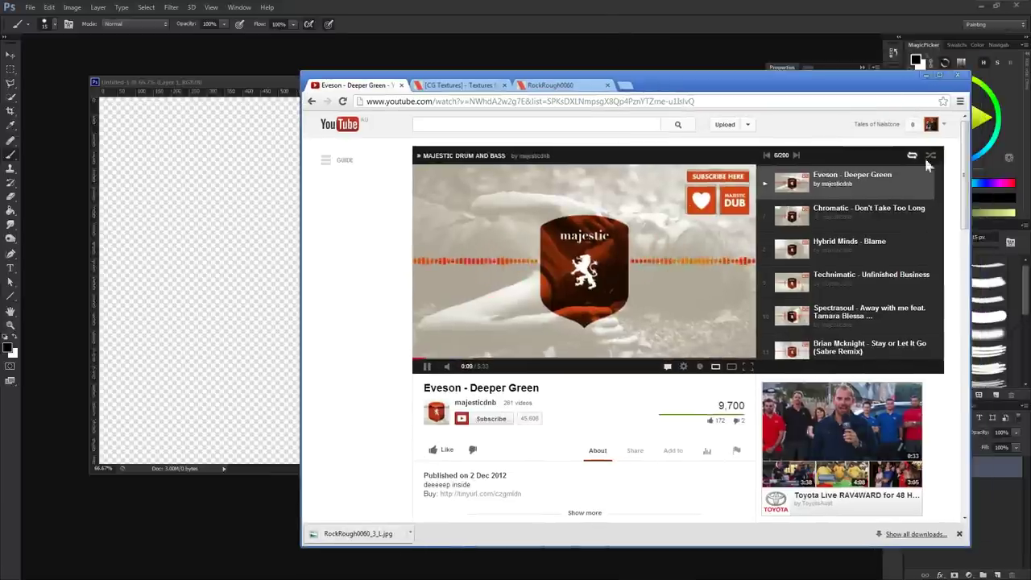
Step: Marquee-select a square patch of the RockRough0060 rock photo, then bring Untitled-1 forward
left_click(242, 80)
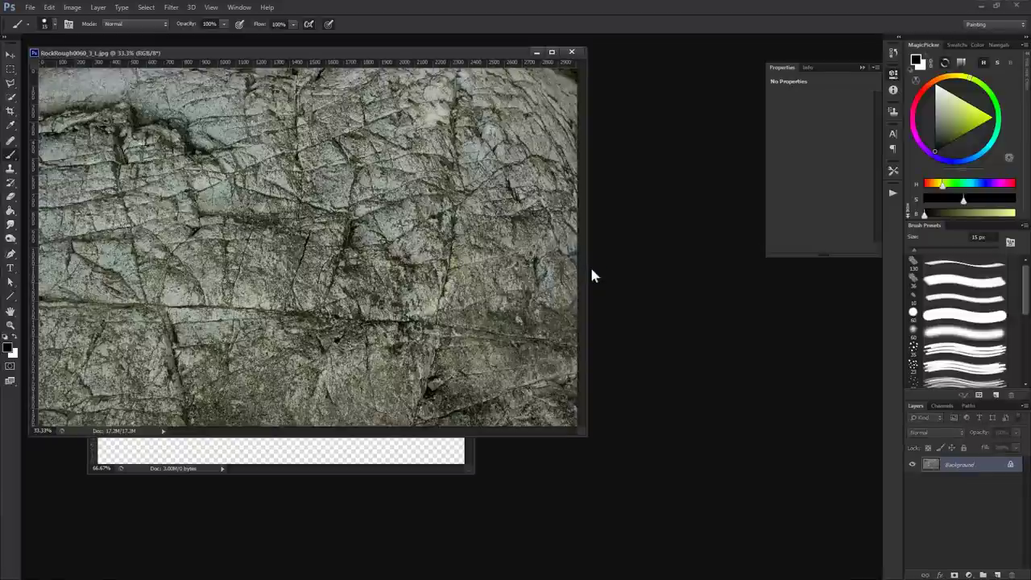
left_click_drag(298, 64, 492, 167)
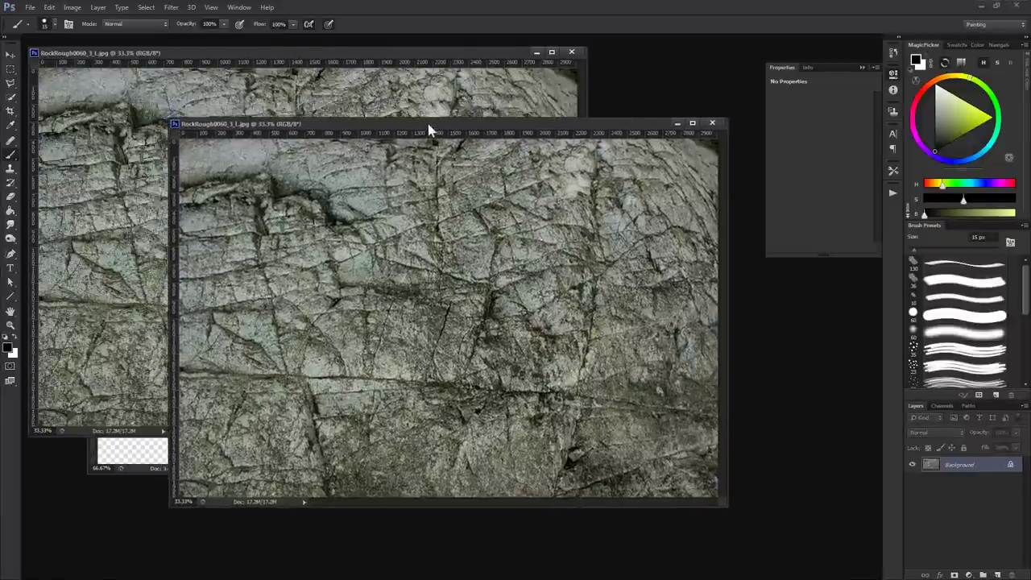
key("m")
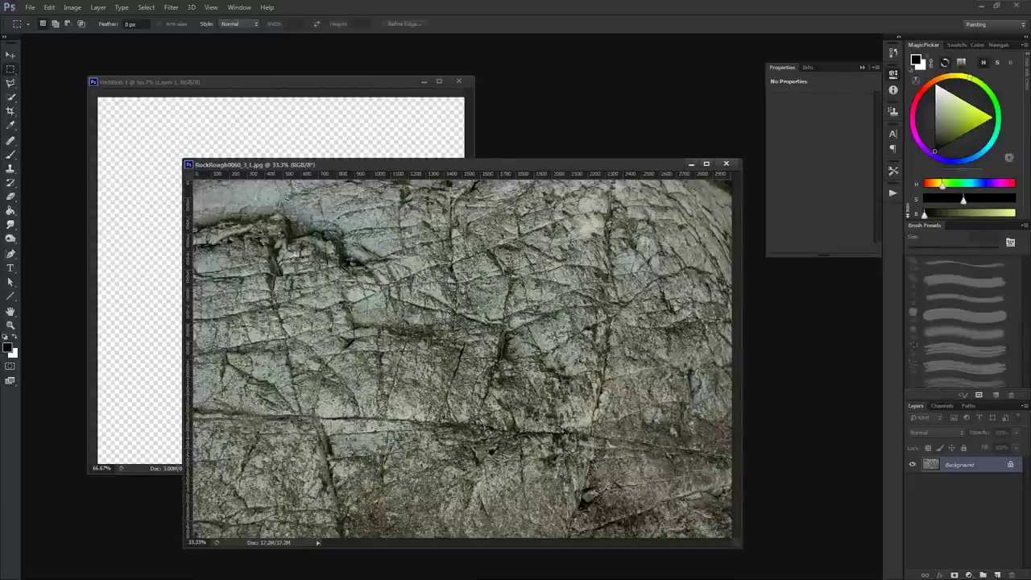
left_click_drag(301, 234, 585, 517)
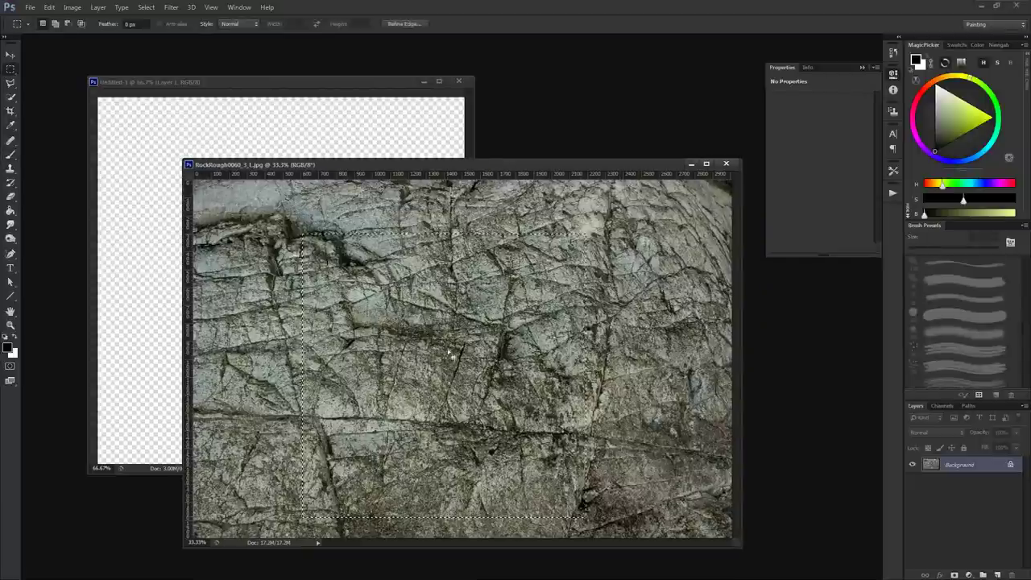
left_click(405, 267)
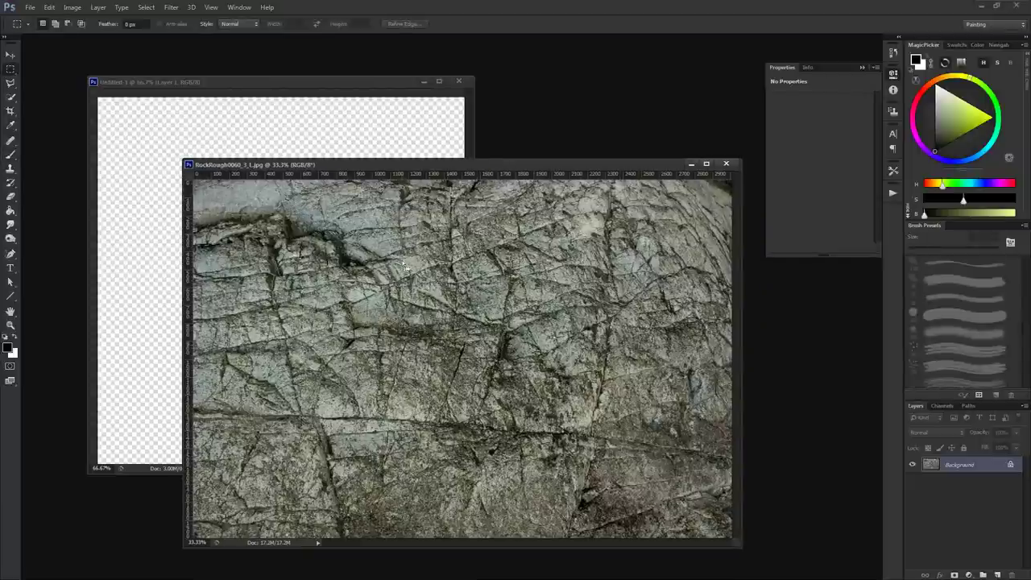
left_click_drag(421, 198, 689, 465)
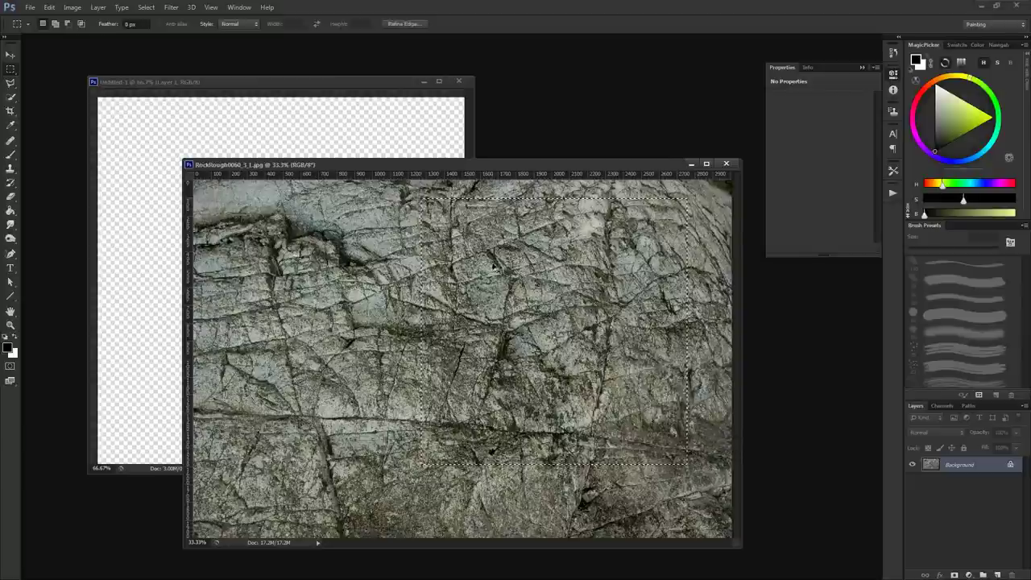
left_click(238, 121)
Step: Paste the rock patch into Untitled-1 and scale it to fill the canvas exactly
key("ctrl+v")
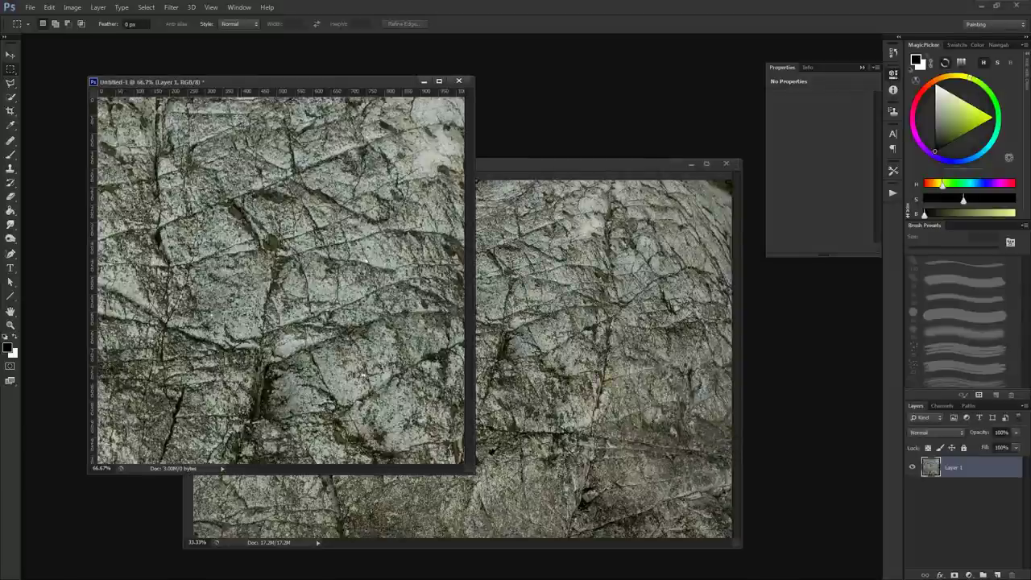
scroll(290, 253, "down", 2, "alt")
key("ctrl+t")
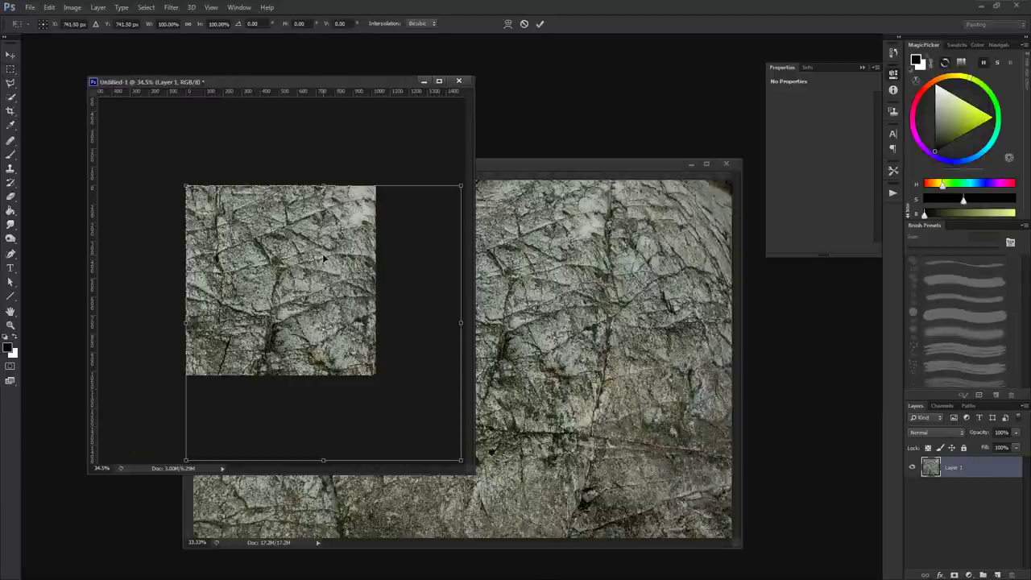
mouse_move(186, 187)
left_mouse_down()
mouse_move(202, 208)
mouse_move(186, 186)
left_mouse_up()
key("Return")
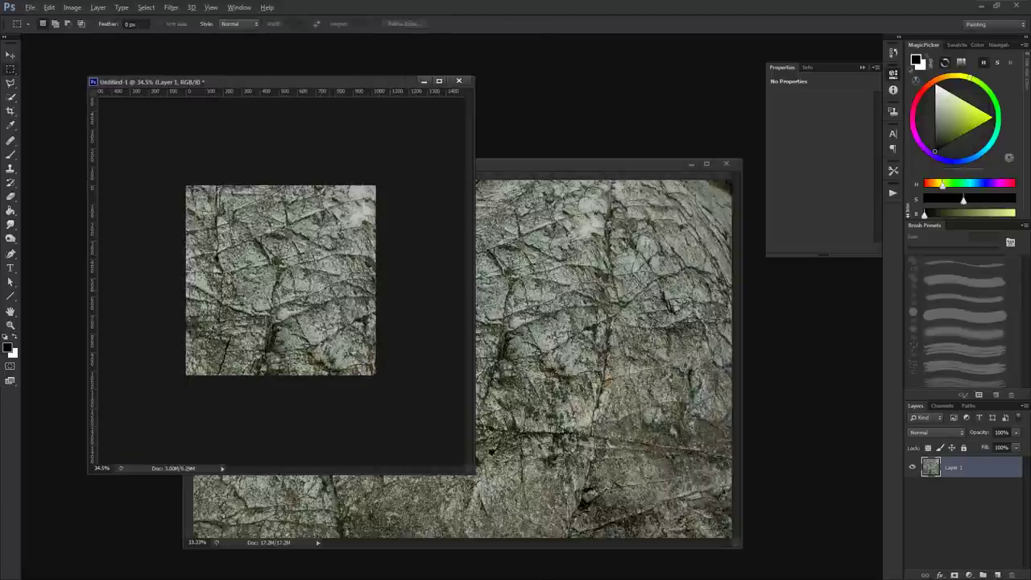
scroll(379, 279, "up", 2, "alt")
scroll(300, 283, "up", 1, "alt")
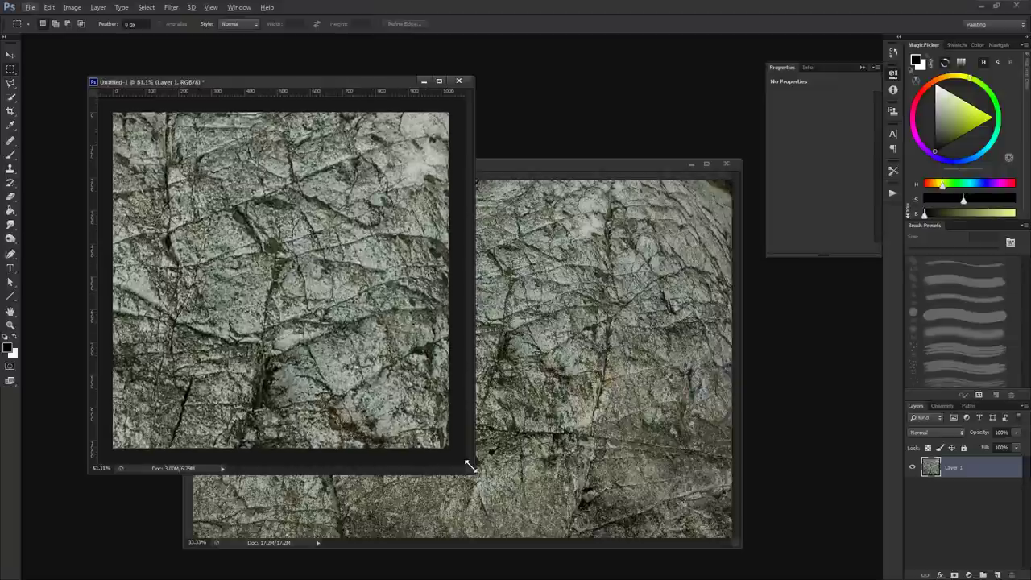
left_click_drag(473, 473, 580, 522)
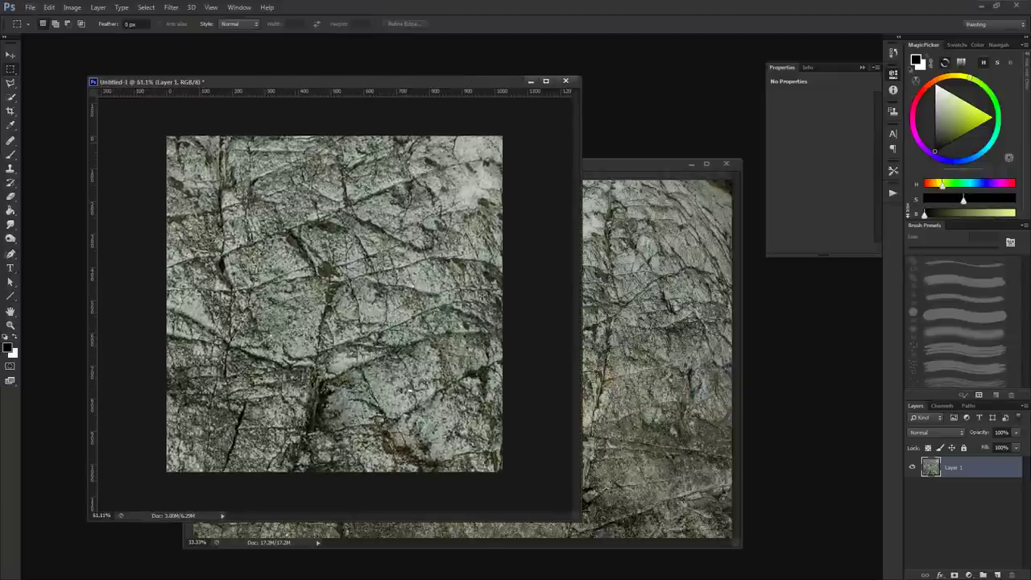
Step: Copy the rock onto Layer 2, delete Layer 1, and select the texture's left portion
key("ctrl+a")
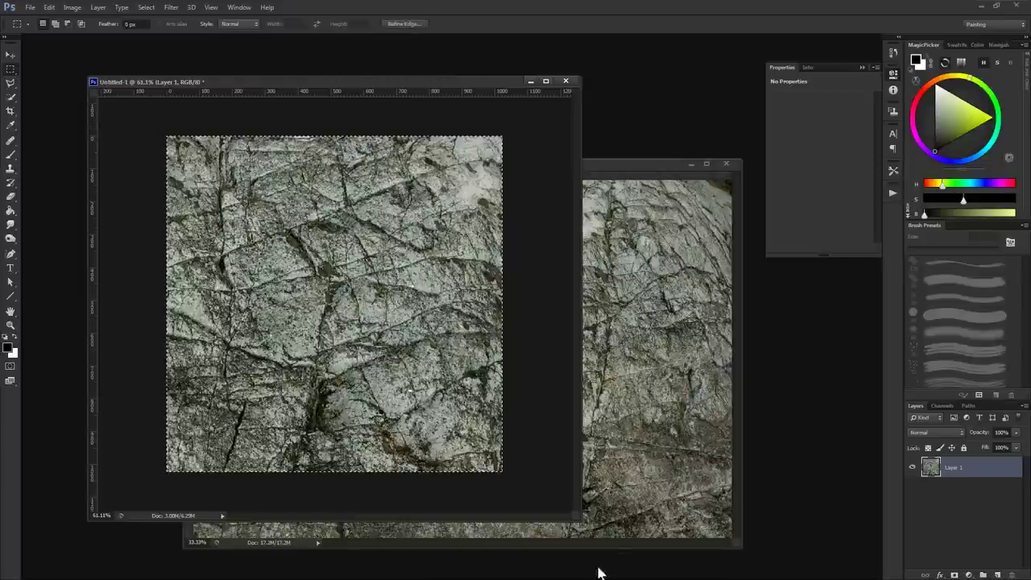
key("ctrl+j")
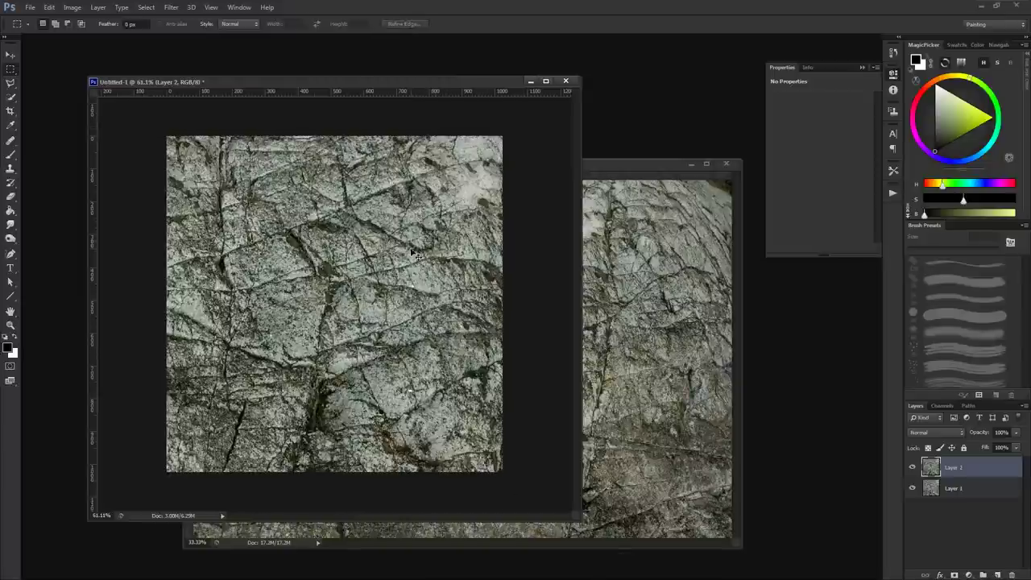
left_click_drag(1007, 489, 1012, 576)
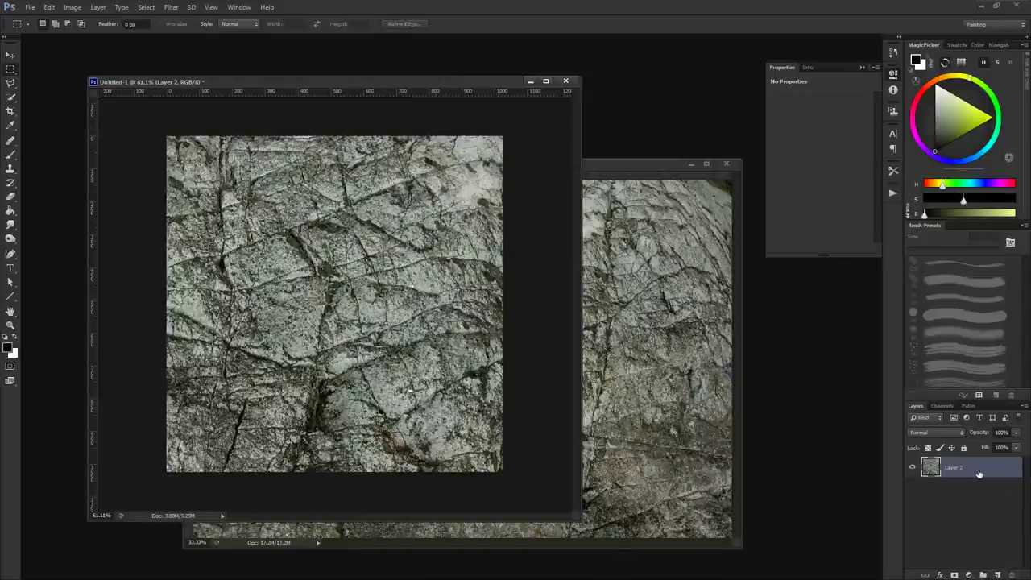
key("v")
left_click_drag(410, 390, 434, 330)
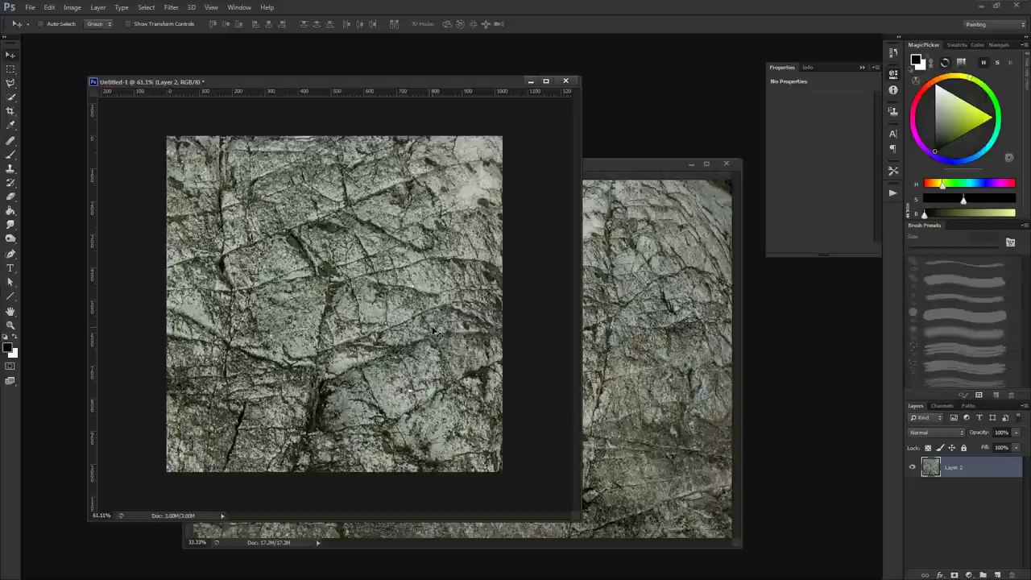
key("m")
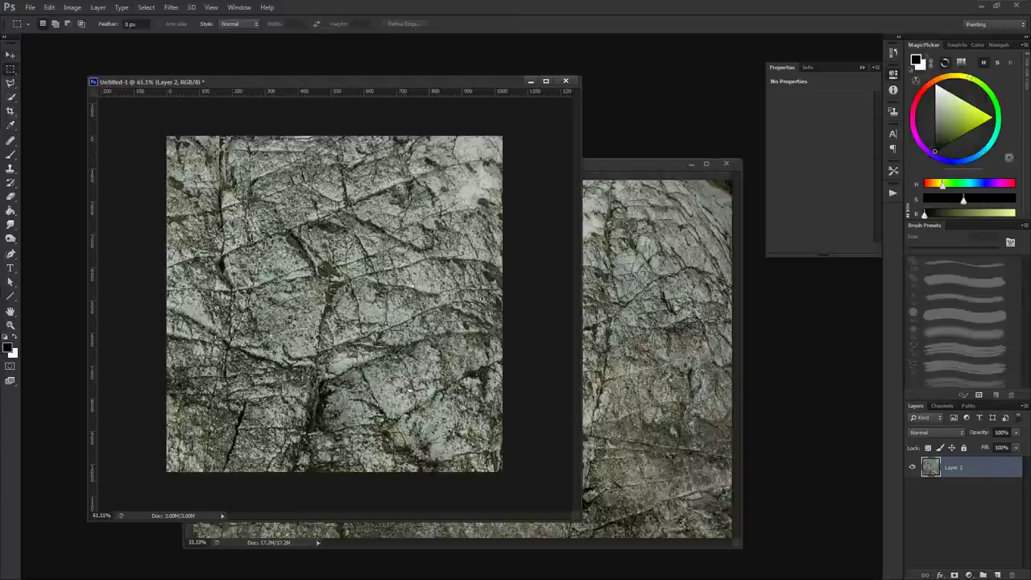
left_click_drag(149, 126, 348, 522)
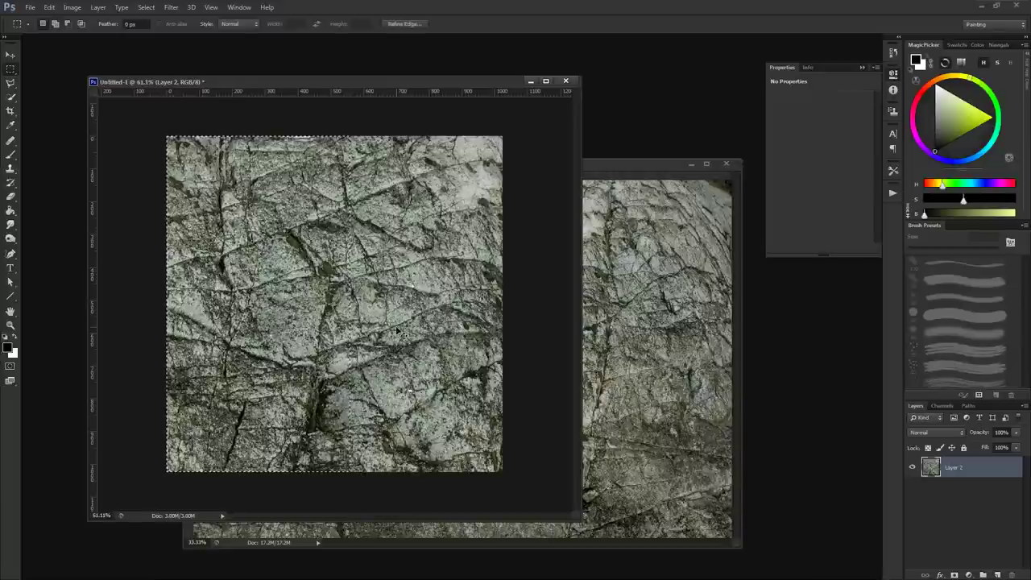
Step: Cut the left portion, paste it as a new layer, and move it to the right edge
key("Delete")
key("ctrl+v")
key("v")
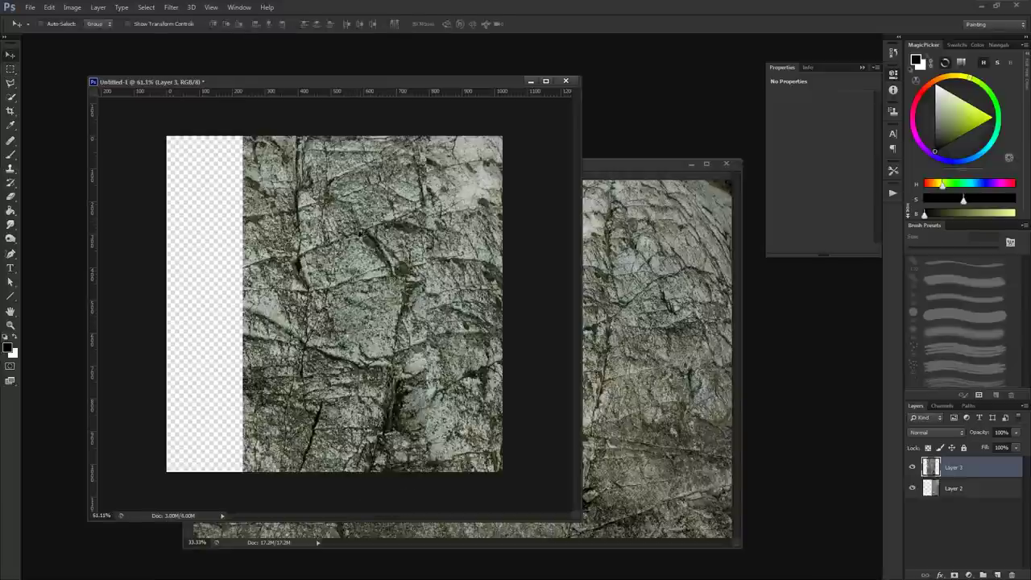
left_click_drag(329, 265, 407, 260)
Step: Slide Layer 2 flush against the left edge and select it together with Layer 3
left_click(950, 489)
left_click_drag(332, 237, 159, 226)
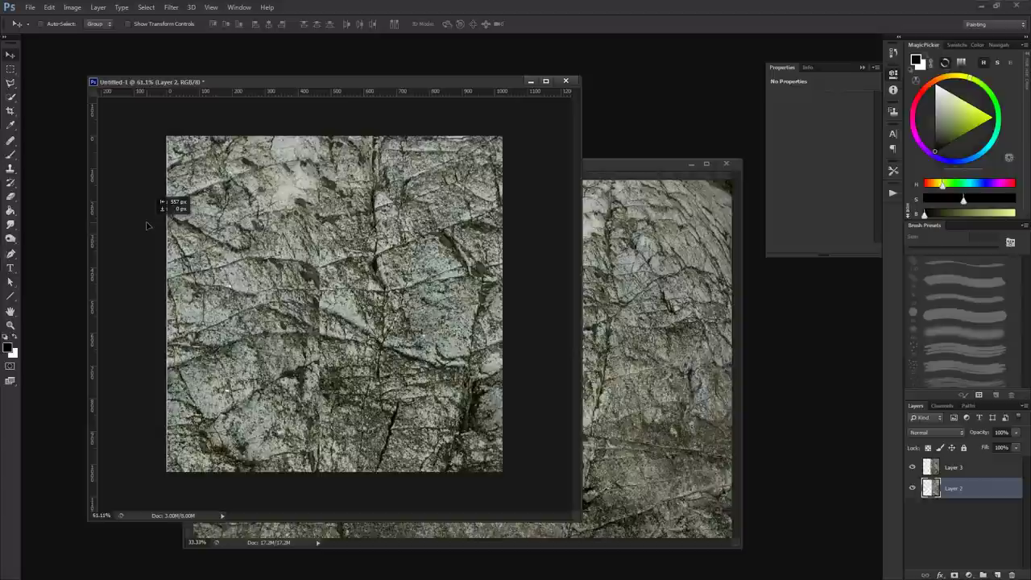
left_click_drag(159, 226, 153, 227)
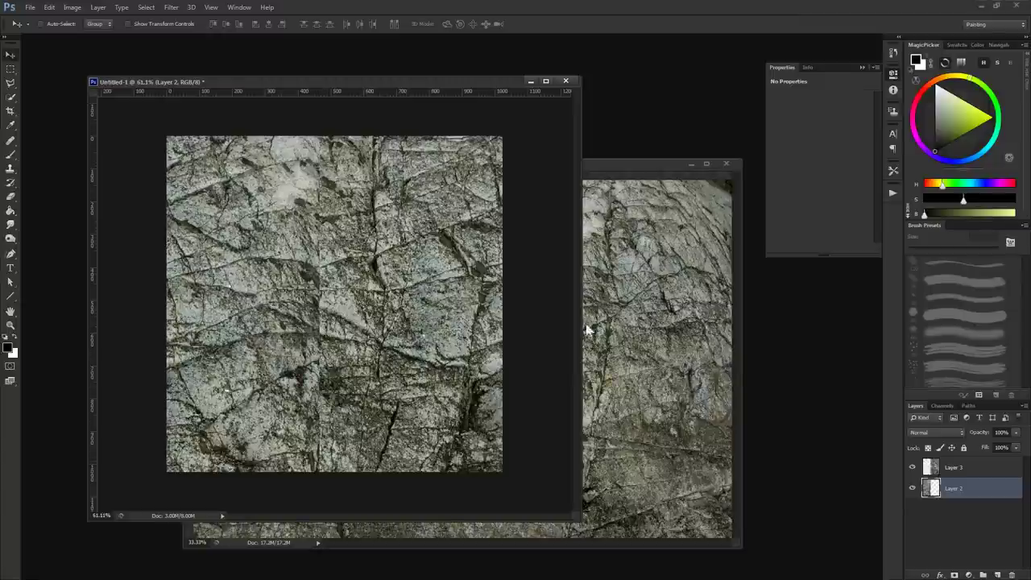
left_click(994, 474, "shift")
scroll(436, 288, "up", 2, "alt")
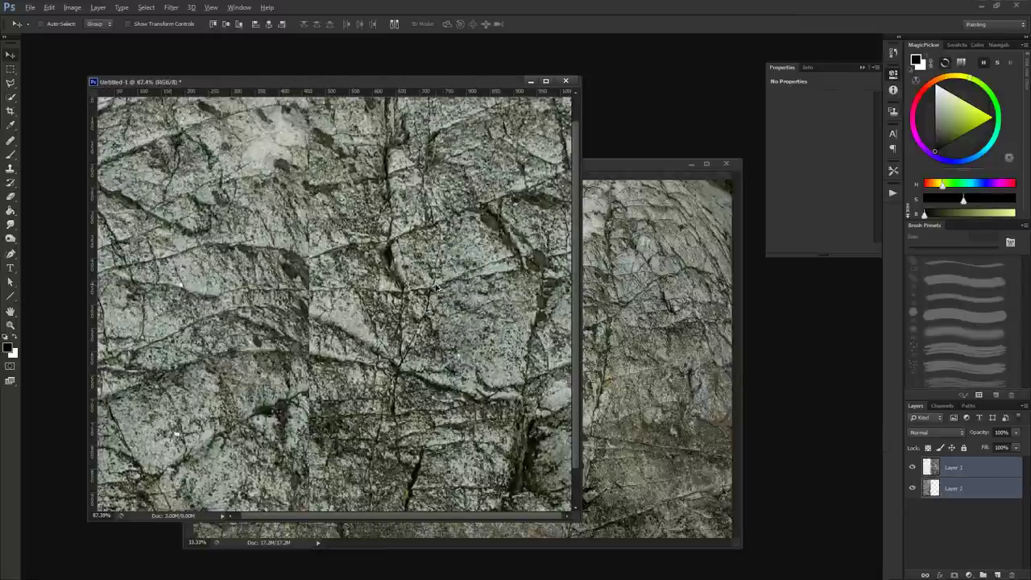
scroll(422, 285, "down", 1, "alt")
Step: Merge into Layer 3, cut the top half onto Layer 4, and swap top and bottom halves
key("ctrl+e")
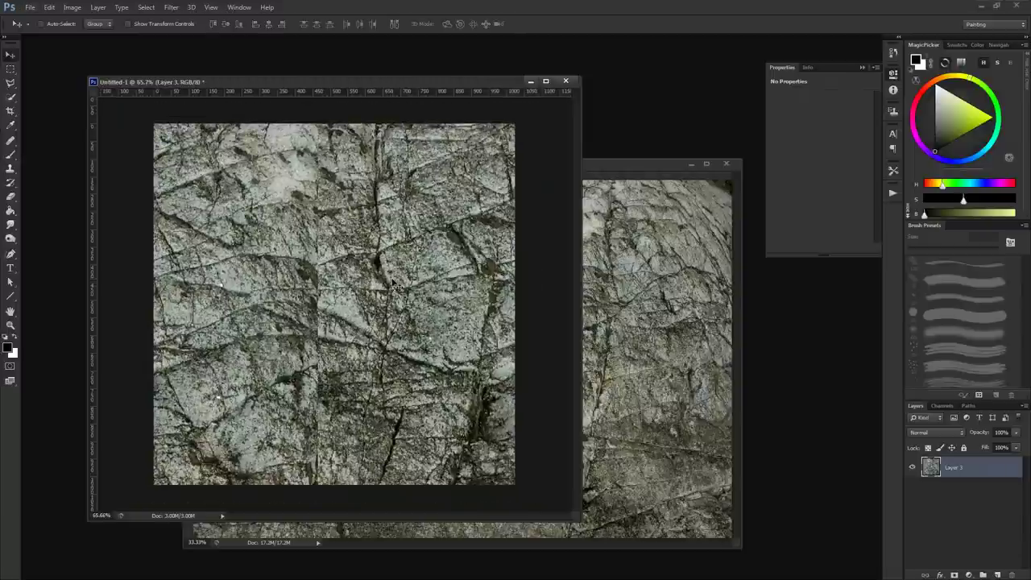
key("m")
left_click_drag(131, 117, 594, 304)
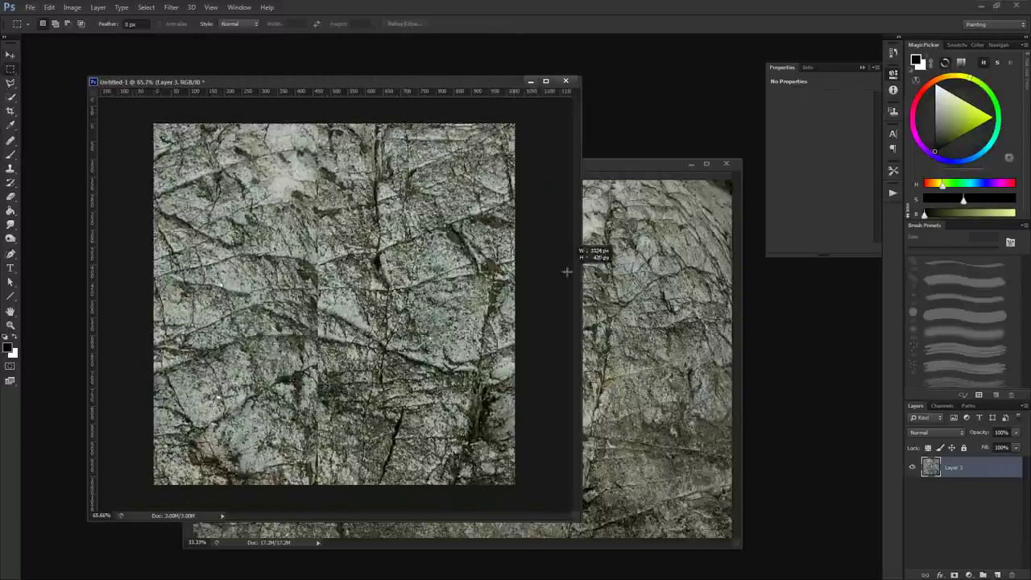
key("ctrl+shift+j")
left_click_drag(217, 218, 351, 414)
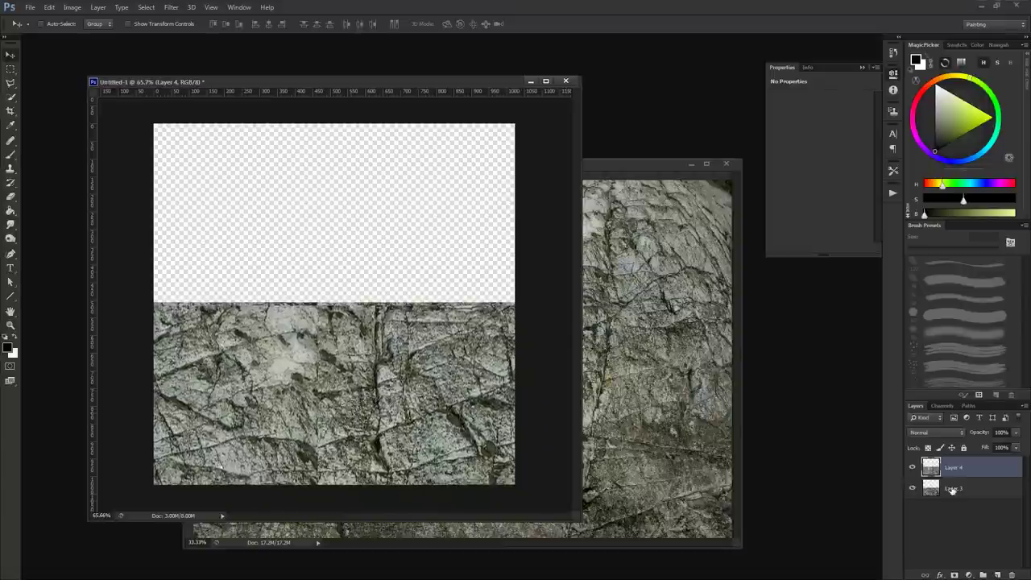
left_click(983, 489)
left_click_drag(349, 394, 352, 220)
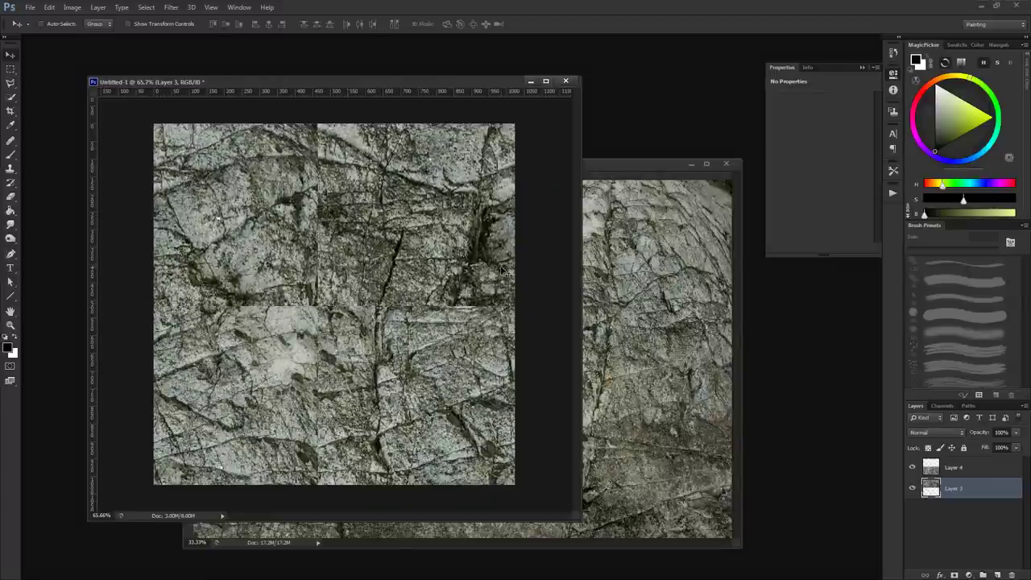
Step: Merge Layer 3 and Layer 4 into one layer and switch to the Clone Stamp tool
left_click(999, 474, "shift")
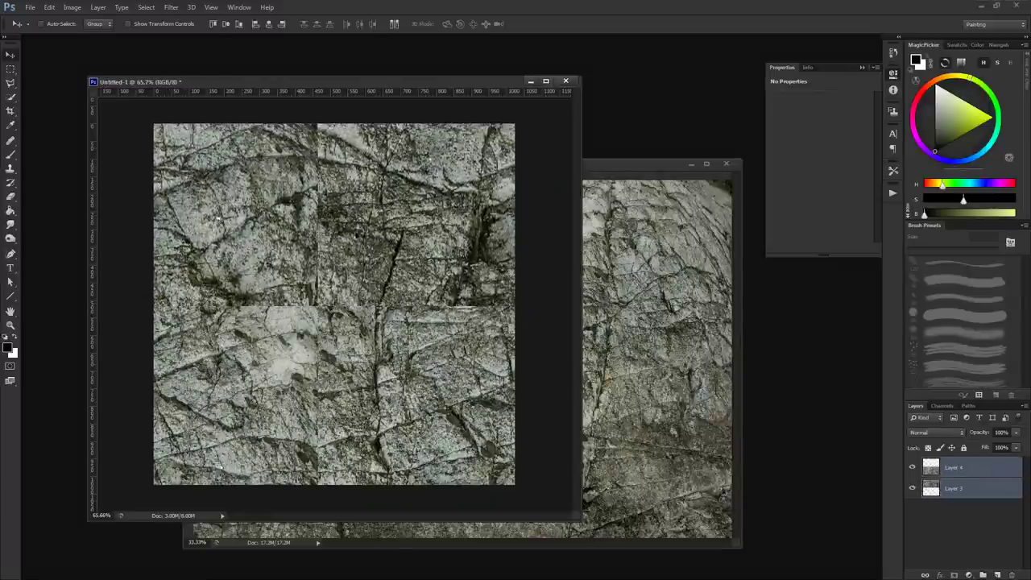
key("ctrl+e")
key("s")
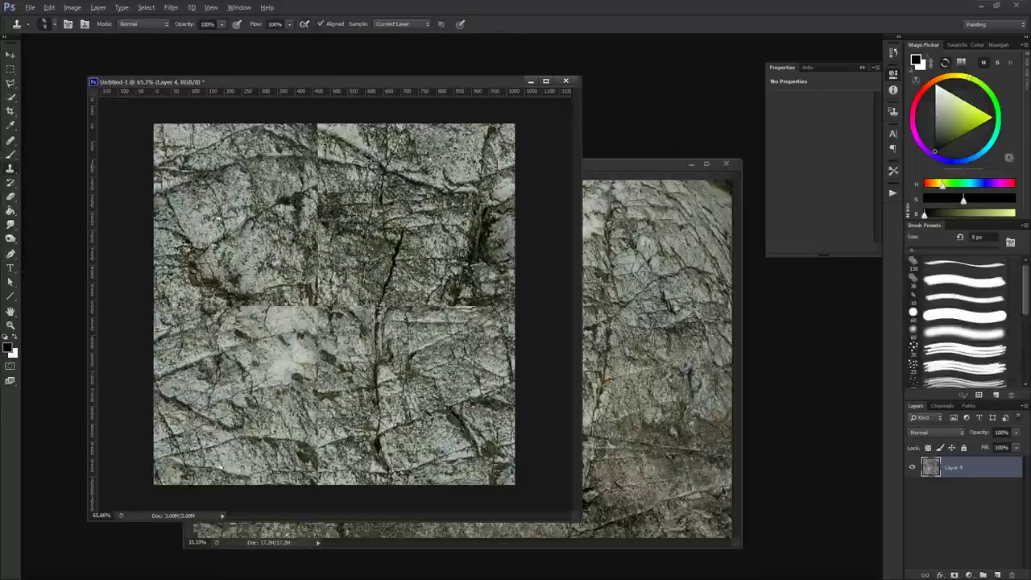
scroll(272, 181, "up", 2, "alt")
scroll(272, 181, "up", 2, "alt")
scroll(392, 260, "down", 1, "alt")
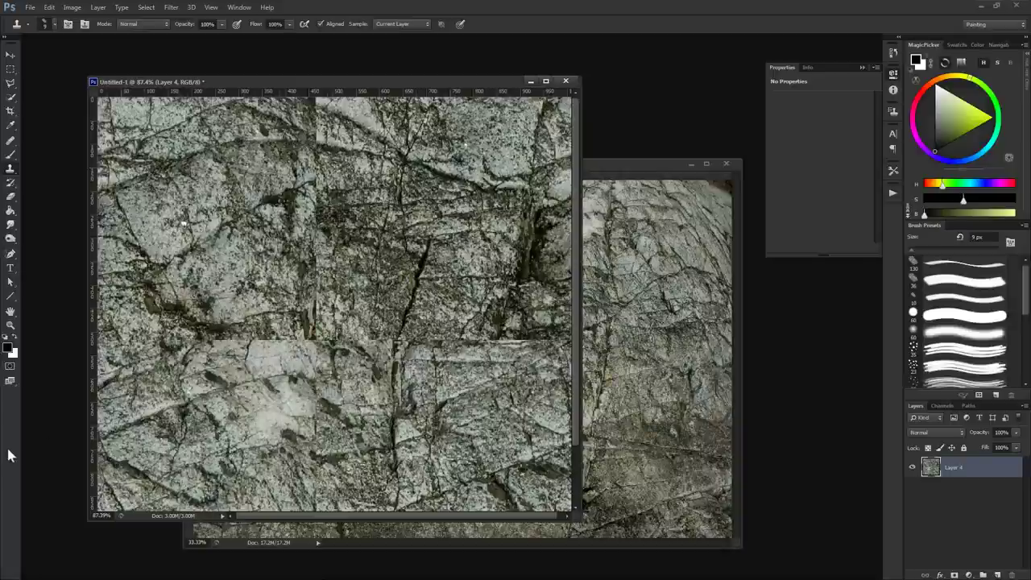
left_click(11, 169)
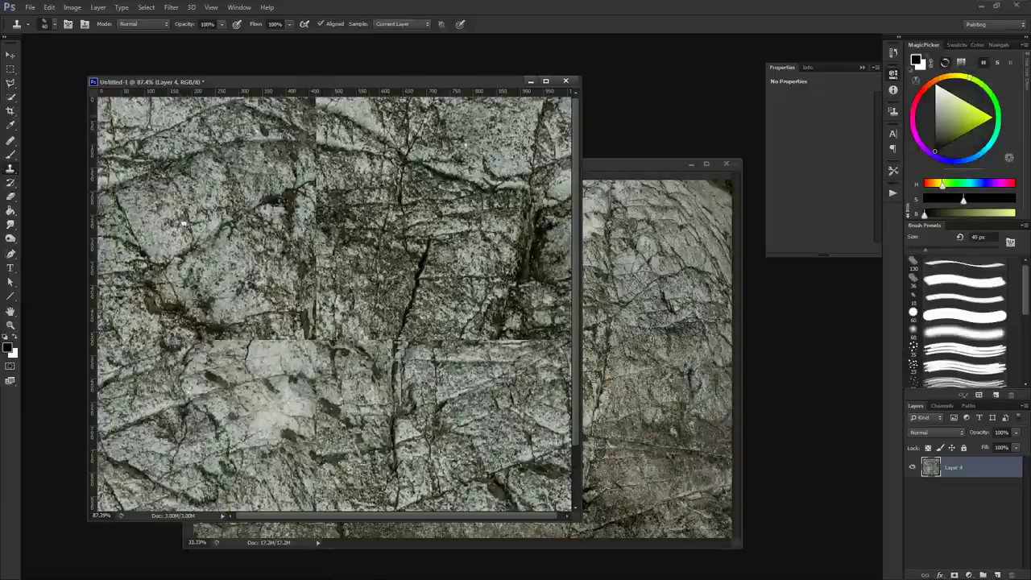
Step: Clone rock detail over the upper vertical seam with a 40 px brush
mouse_move(318, 121)
left_mouse_down()
mouse_move(319, 107)
mouse_move(332, 116)
mouse_move(326, 139)
mouse_move(311, 116)
mouse_move(307, 143)
mouse_move(325, 159)
mouse_move(317, 216)
mouse_move(306, 190)
mouse_move(303, 204)
left_mouse_up()
key("bracketleft")
key("bracketleft")
key("bracketleft")
key("bracketleft")
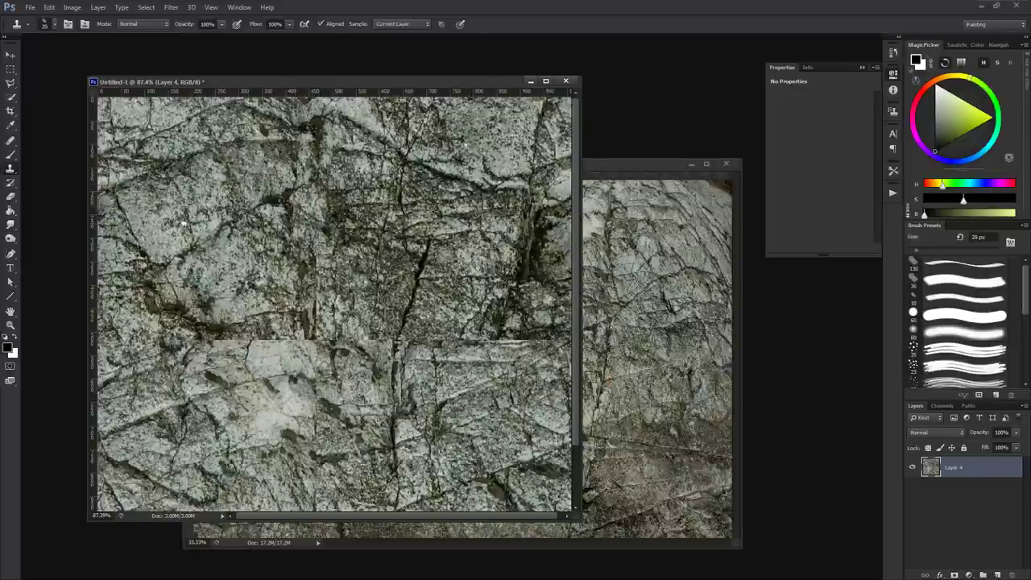
left_click_drag(302, 181, 295, 171)
left_click(265, 229)
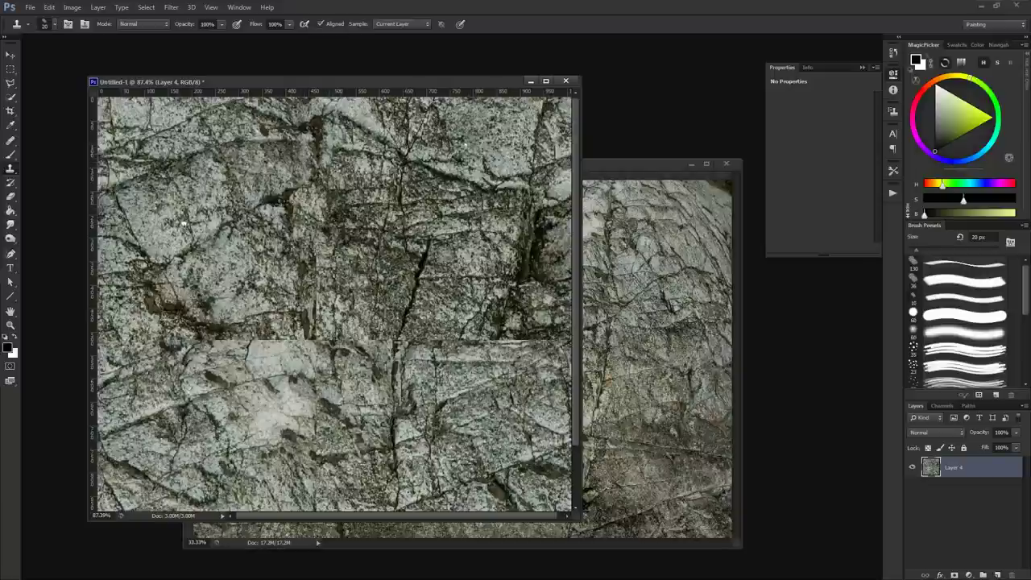
left_click_drag(318, 255, 318, 312)
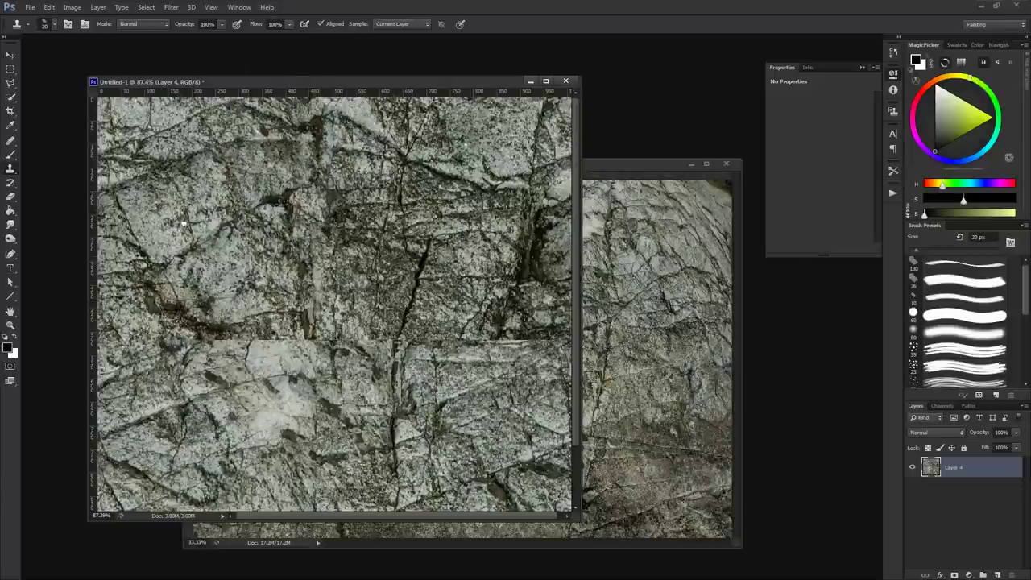
left_click_drag(316, 283, 318, 335)
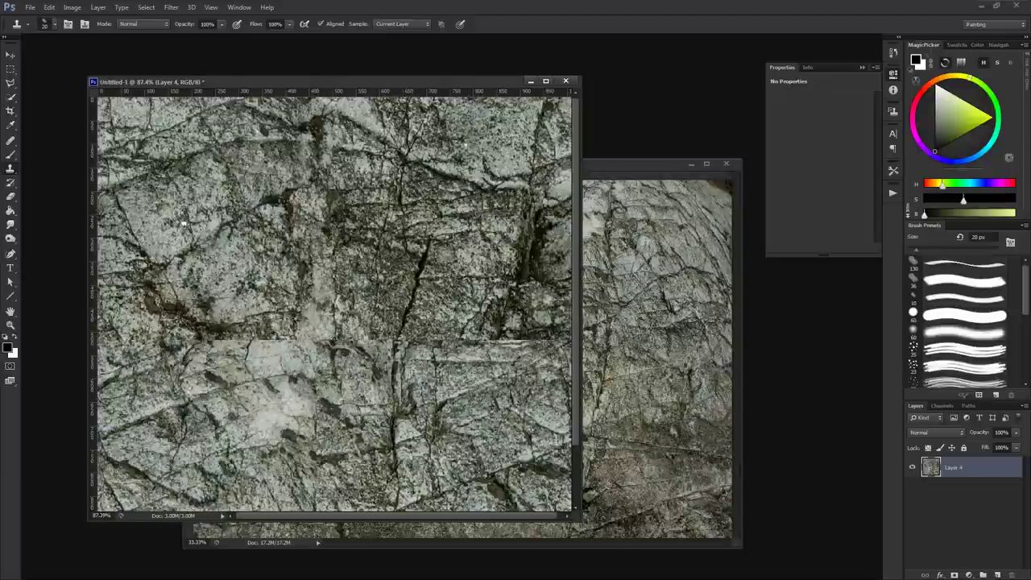
Step: Continue cloning rock detail down the lower part of the vertical seam
scroll(276, 355, "down", 3)
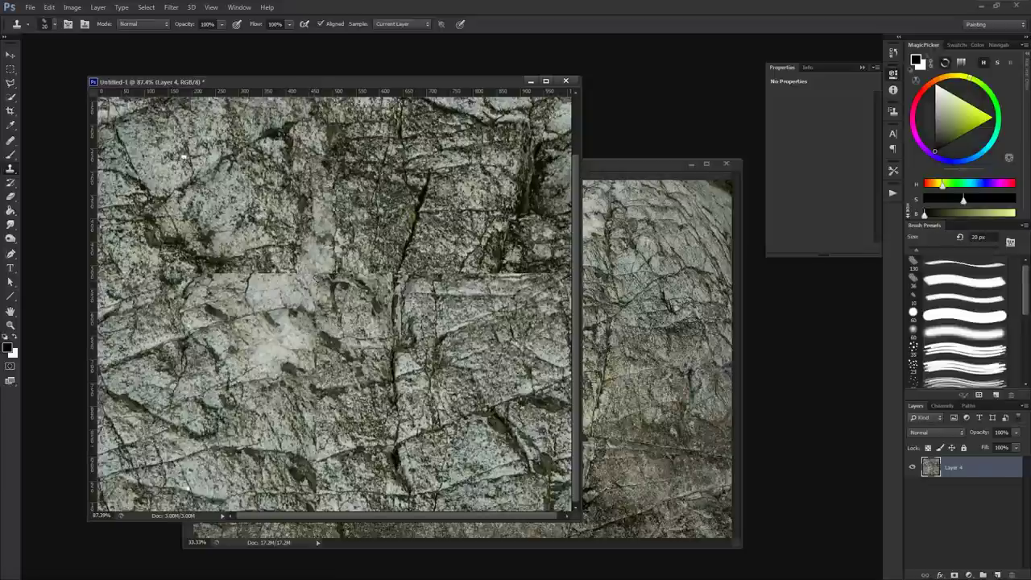
left_click_drag(315, 279, 316, 316)
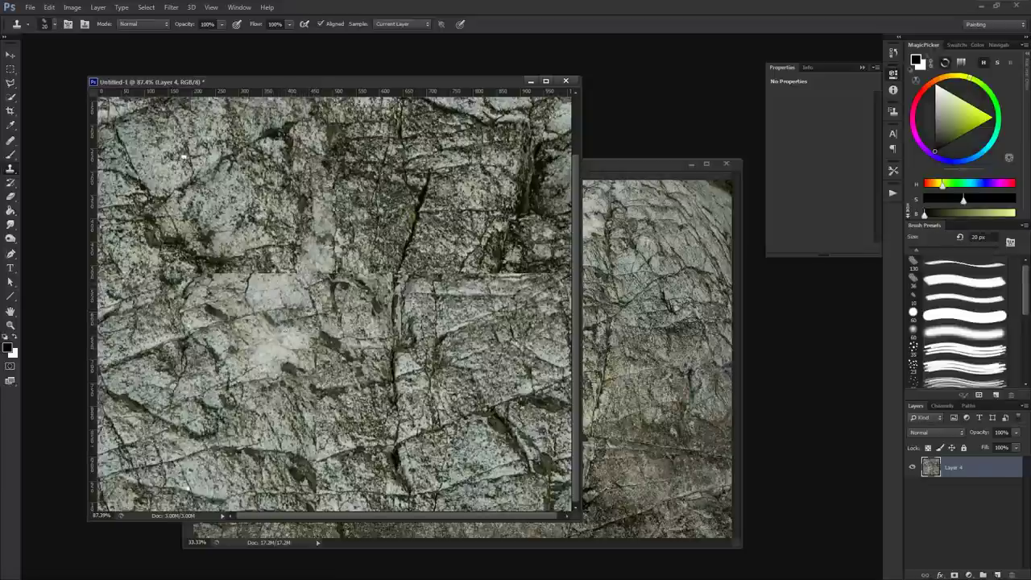
left_click_drag(288, 321, 292, 331)
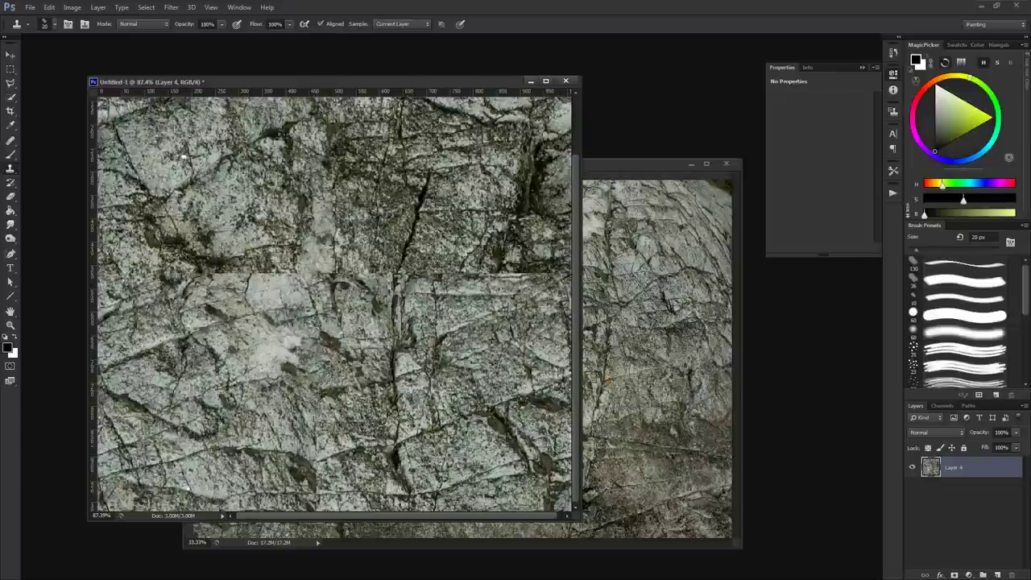
left_click_drag(312, 385, 289, 367)
key("ctrl+z")
key("ctrl+z")
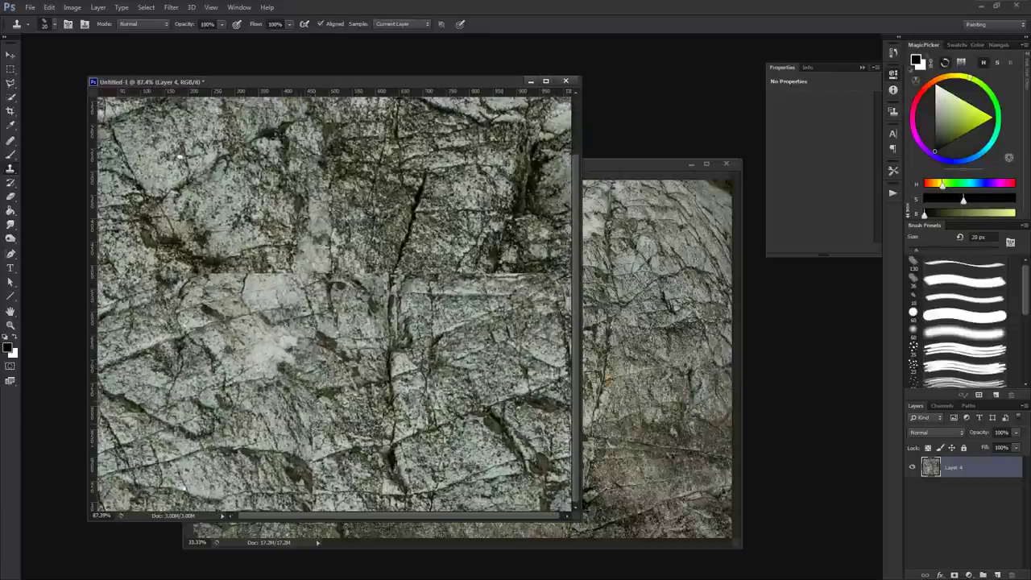
mouse_move(313, 434)
left_mouse_down()
mouse_move(311, 456)
mouse_move(291, 472)
mouse_move(314, 504)
left_mouse_up()
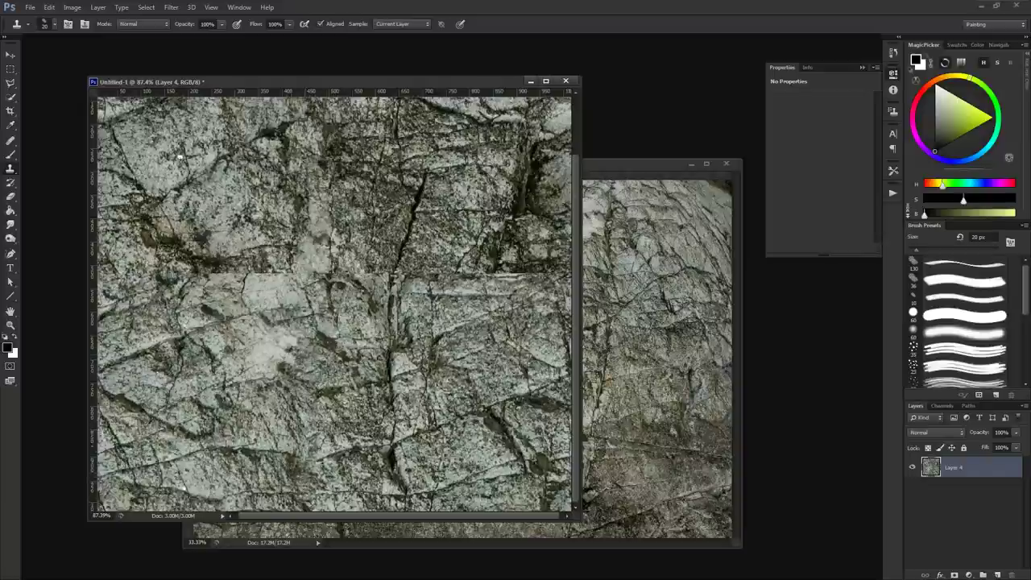
Step: Clone rock texture along the horizontal seam, working from the right end to the left edge
scroll(311, 347, "up", 2)
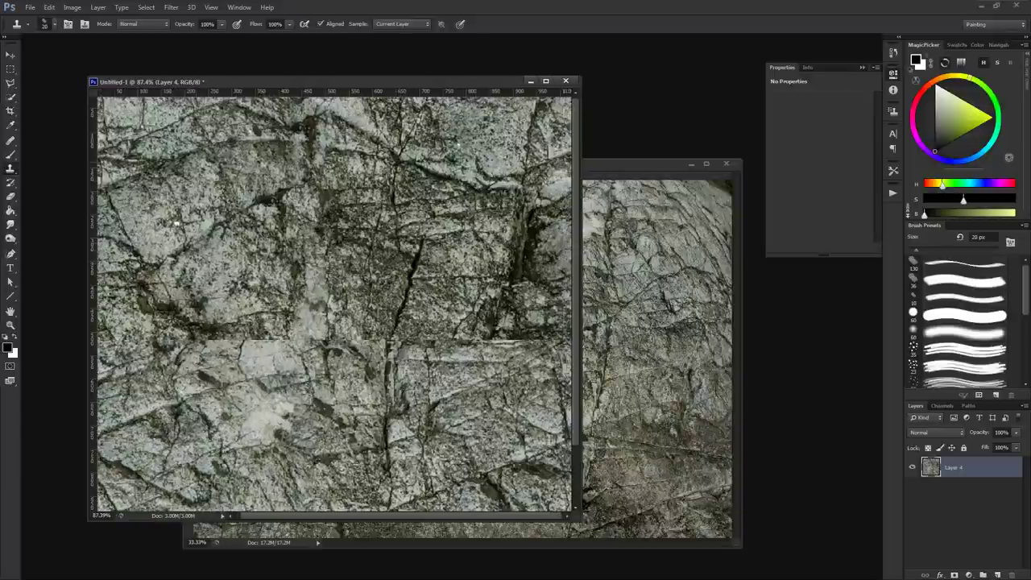
scroll(344, 349, "down", 2)
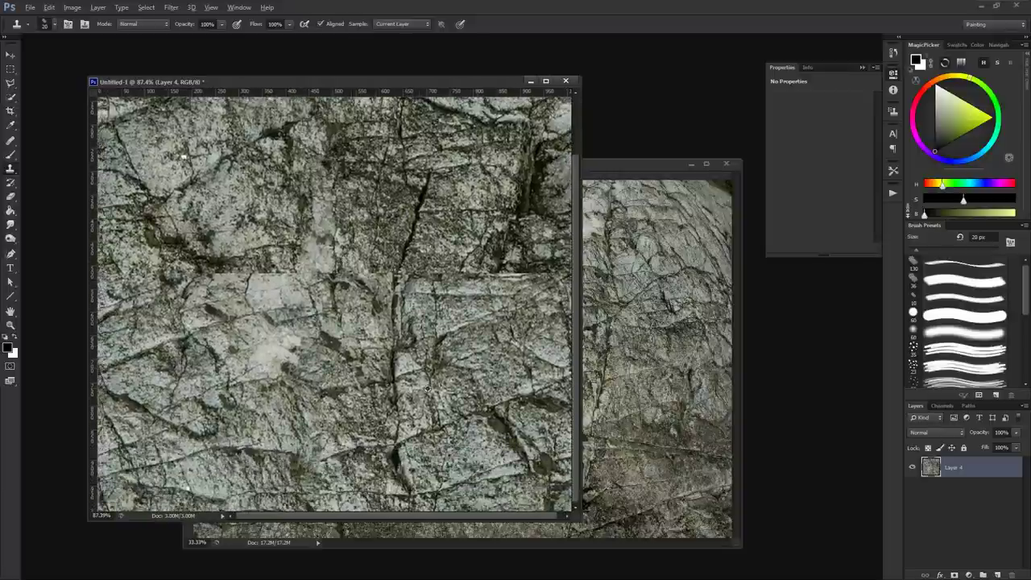
scroll(332, 312, "up", 1)
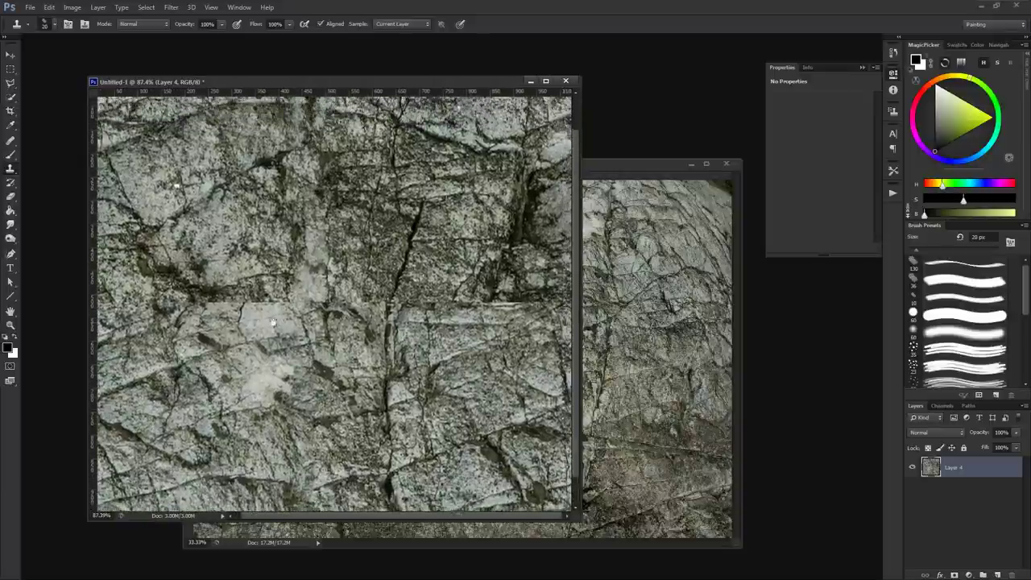
left_click_drag(318, 302, 379, 297)
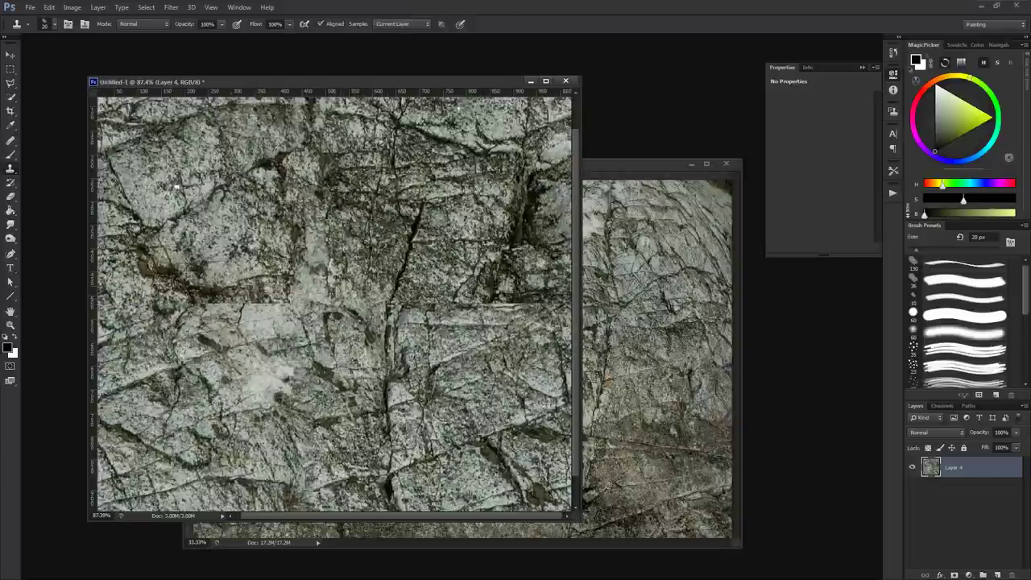
left_click_drag(383, 297, 372, 283)
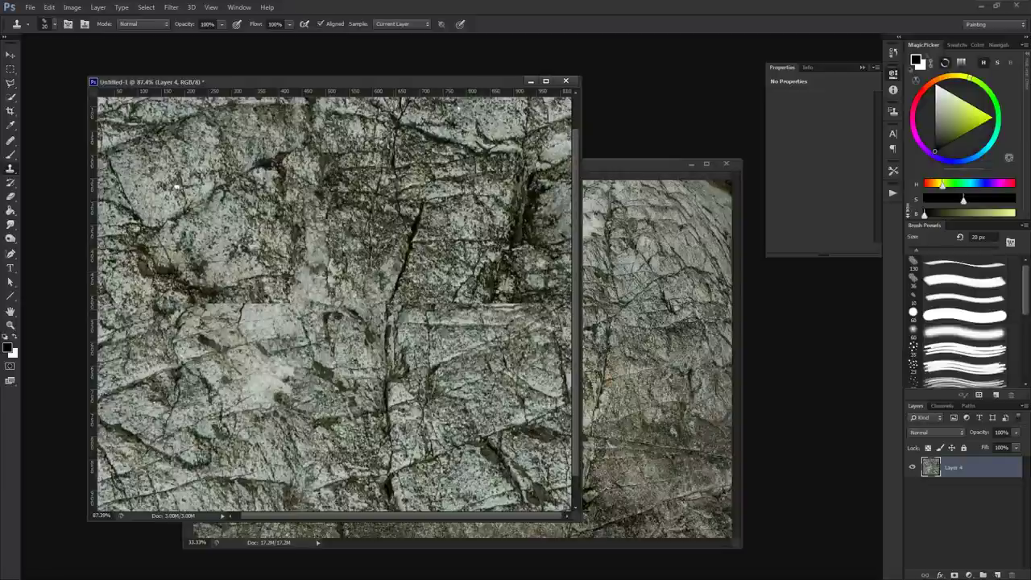
mouse_move(415, 294)
left_mouse_down()
mouse_move(430, 287)
mouse_move(451, 296)
left_mouse_up()
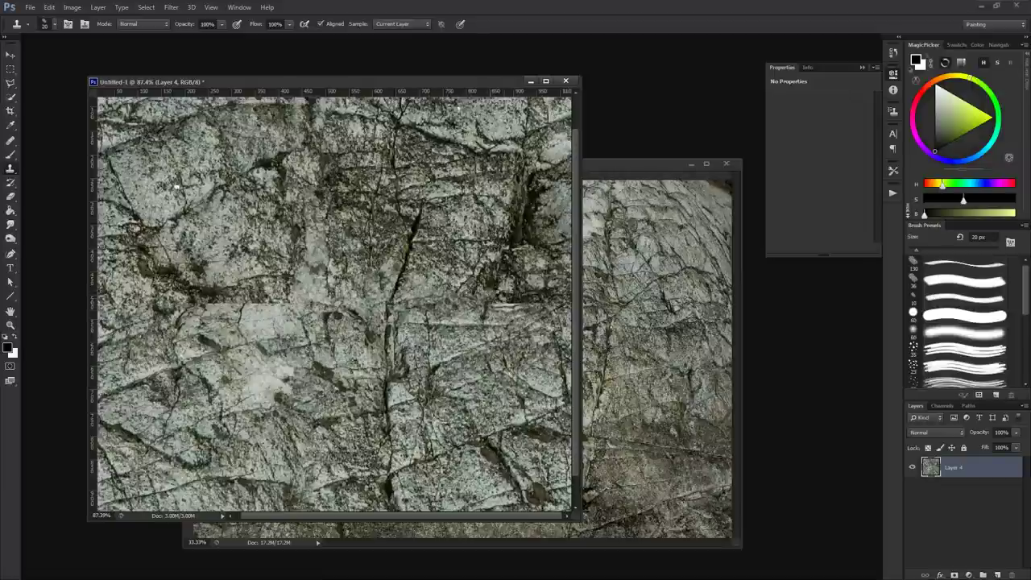
mouse_move(478, 324)
left_mouse_down()
mouse_move(478, 339)
mouse_move(479, 324)
mouse_move(470, 334)
left_mouse_up()
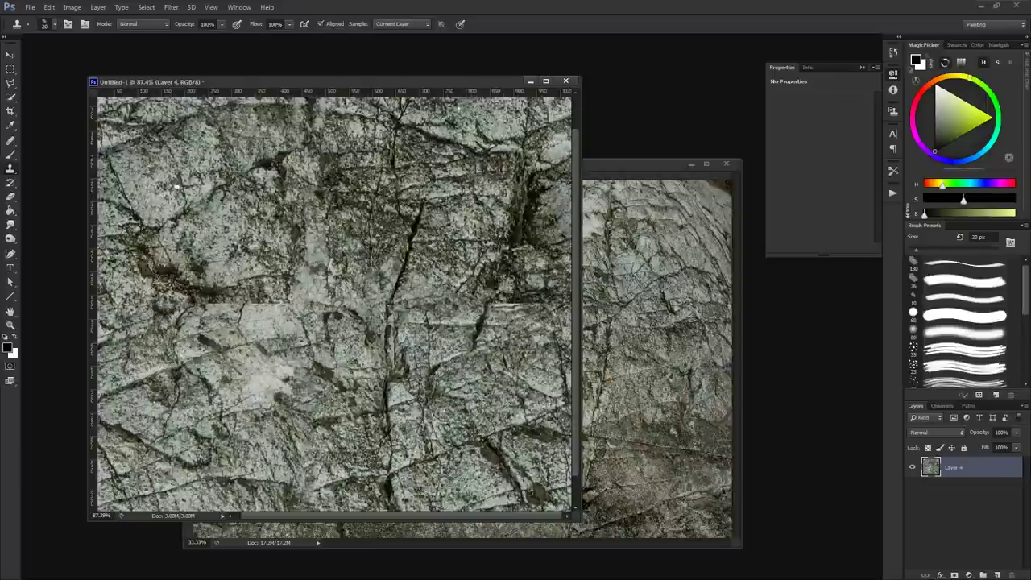
key("ctrl+f")
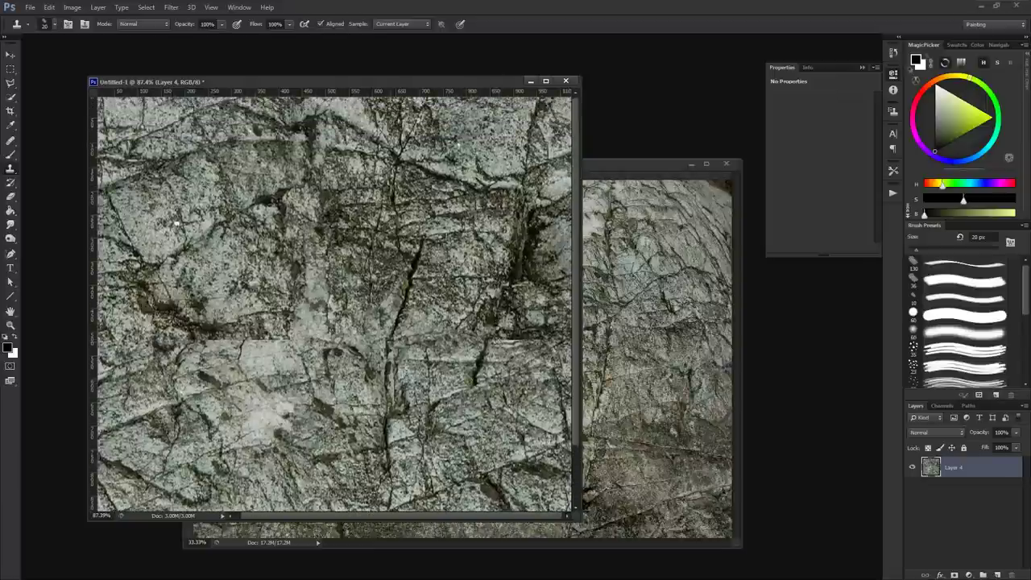
mouse_move(498, 339)
left_mouse_down()
mouse_move(562, 336)
mouse_move(542, 347)
mouse_move(559, 324)
left_mouse_up()
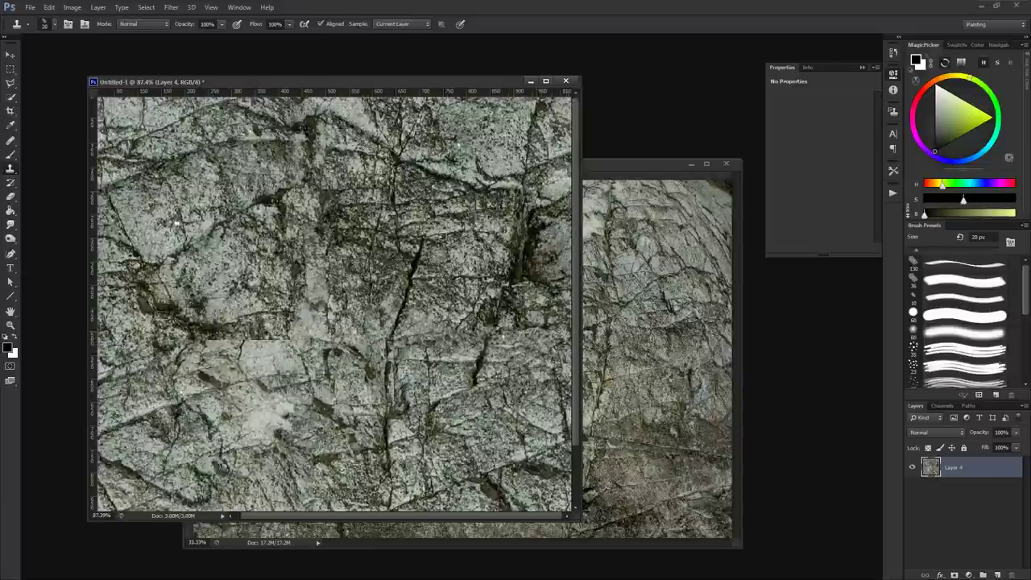
scroll(451, 297, "down", 3)
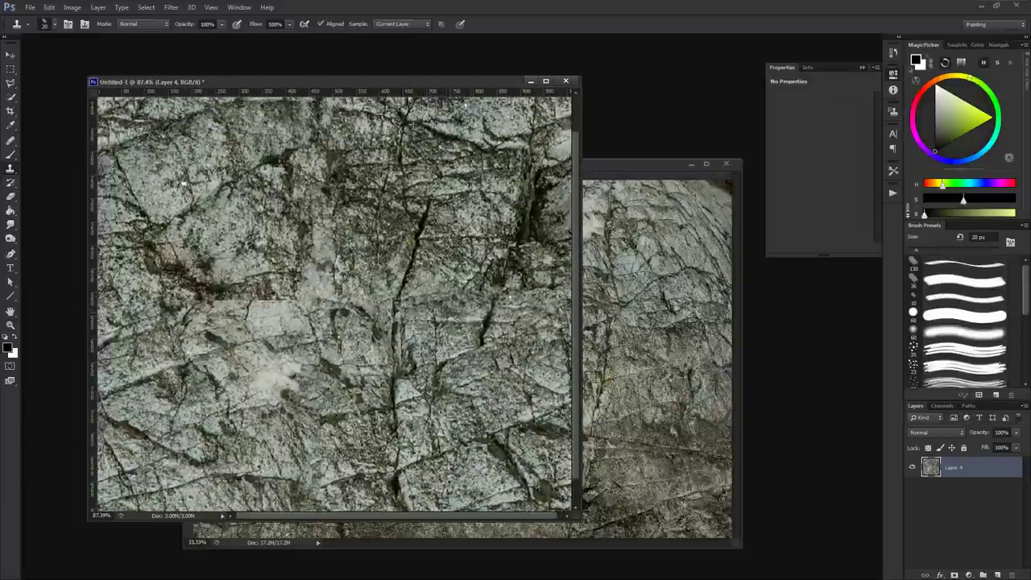
mouse_move(465, 326)
left_mouse_down()
mouse_move(462, 337)
mouse_move(386, 336)
left_mouse_up()
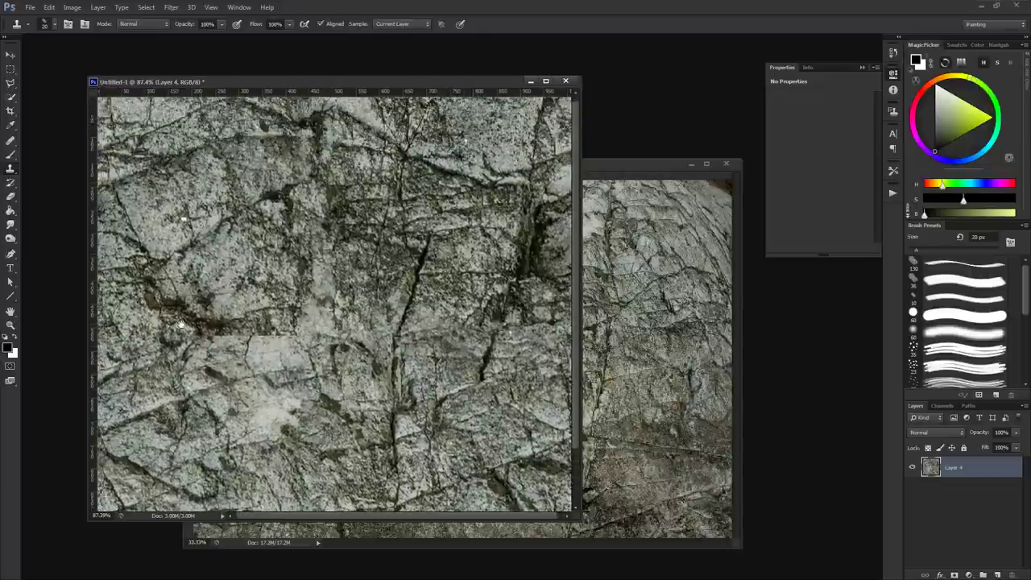
mouse_move(287, 332)
left_mouse_down()
mouse_move(254, 334)
mouse_move(271, 356)
mouse_move(304, 369)
left_mouse_up()
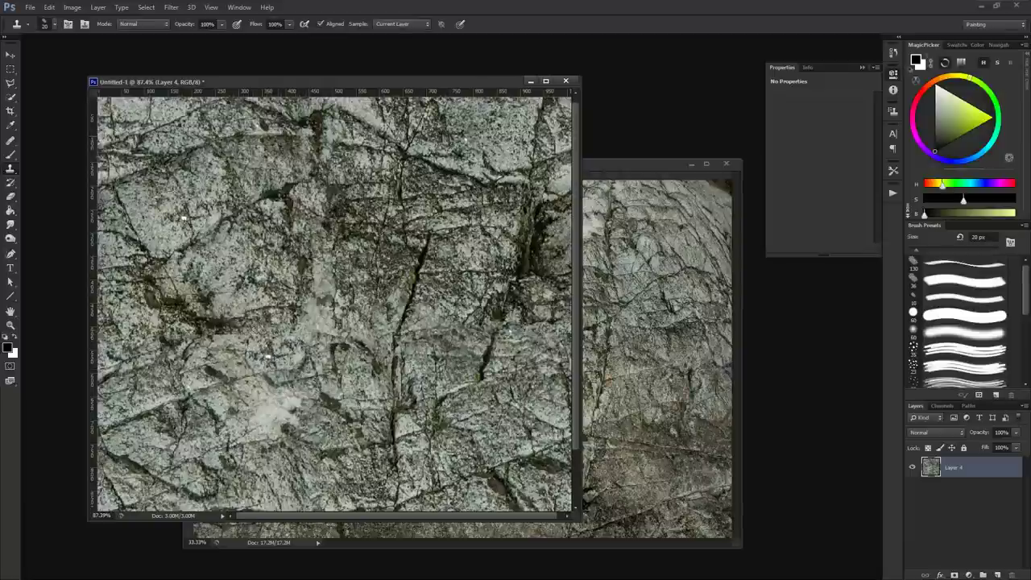
left_click_drag(282, 322, 223, 329)
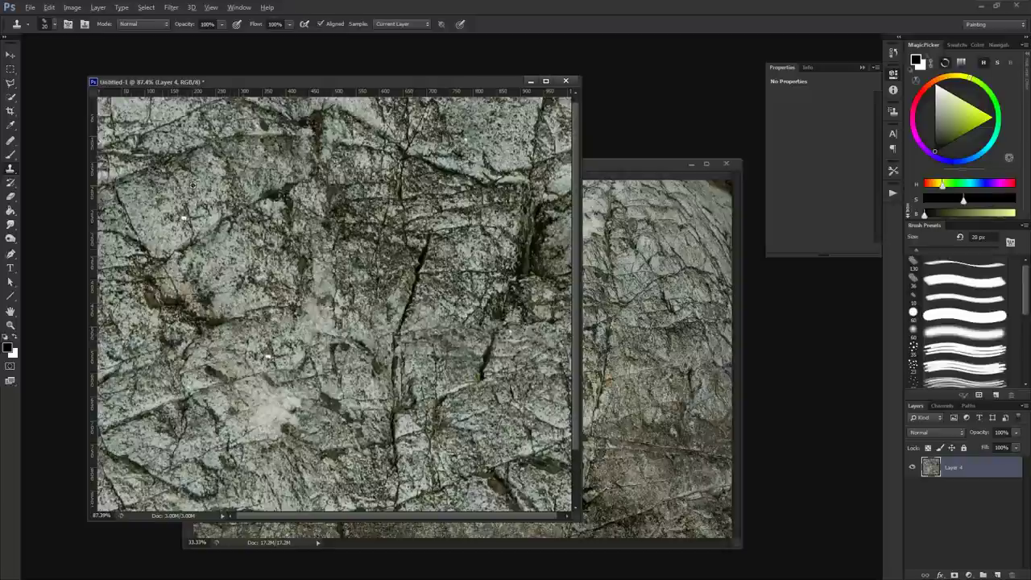
mouse_move(152, 335)
left_mouse_down()
mouse_move(137, 337)
mouse_move(135, 318)
mouse_move(169, 336)
mouse_move(187, 331)
left_mouse_up()
Step: Clone dark, mossy rock patches over several spots around the centre of the texture
scroll(301, 257, "down", 3, "alt")
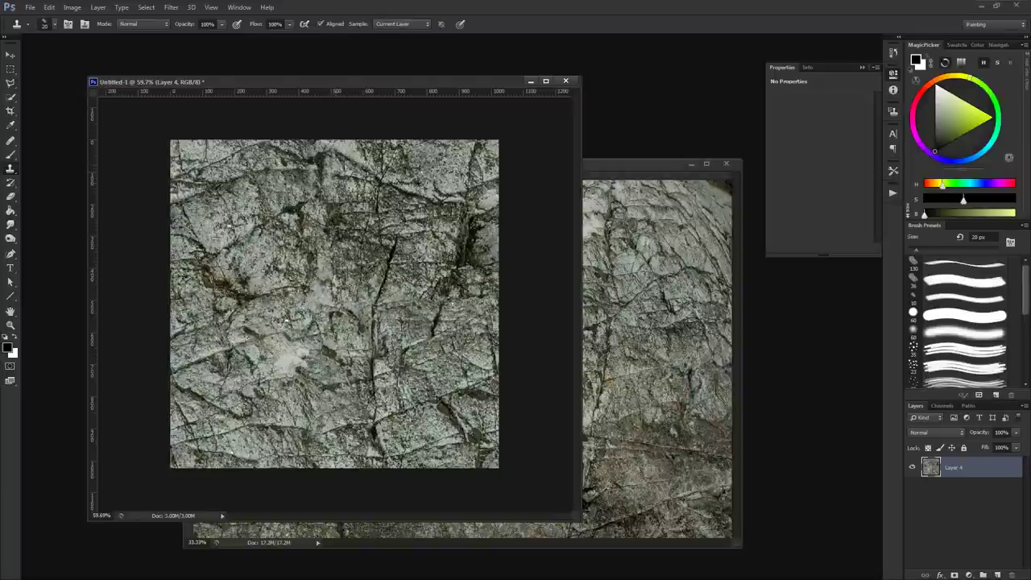
mouse_move(217, 236)
left_mouse_down()
mouse_move(240, 250)
mouse_move(221, 251)
left_mouse_up()
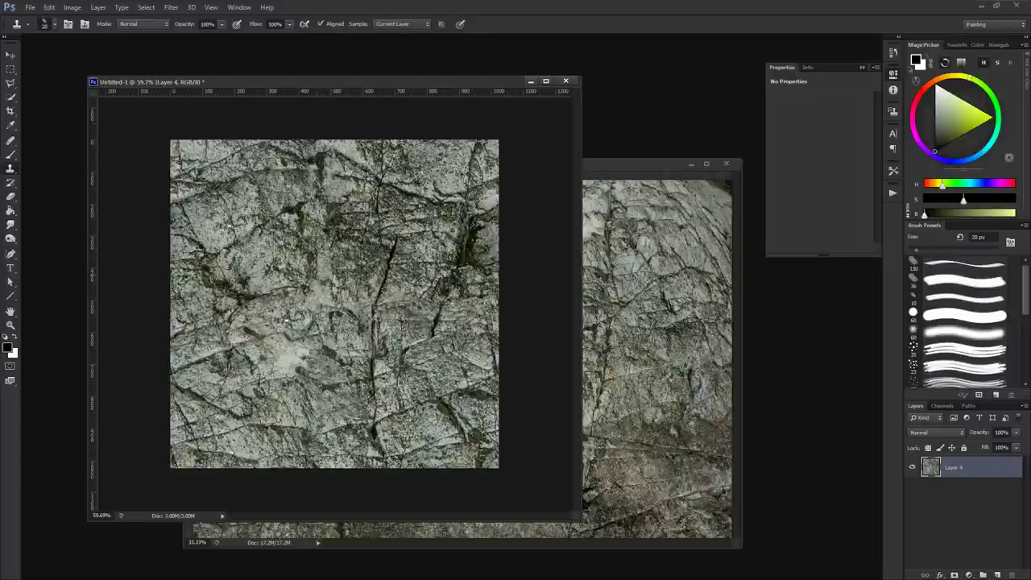
left_click_drag(246, 265, 241, 282)
left_click_drag(313, 299, 331, 303)
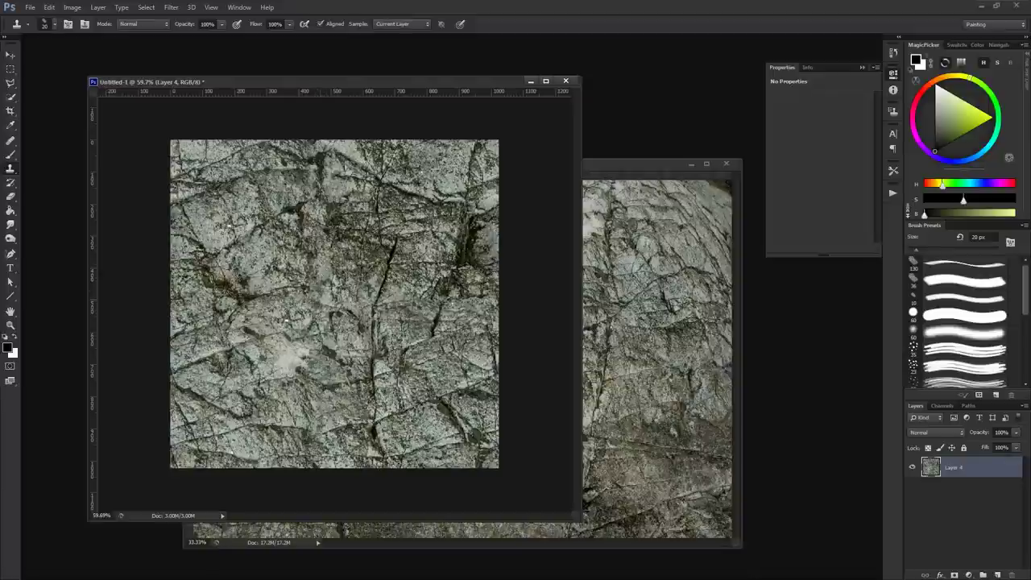
left_click_drag(240, 298, 233, 295)
left_click_drag(214, 252, 226, 274)
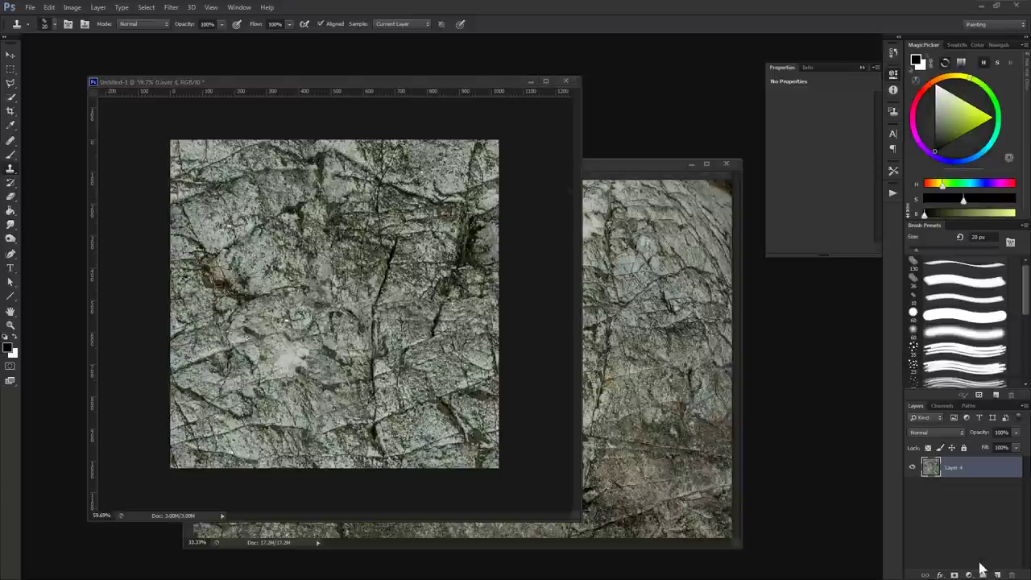
Step: Apply Curves on Layer 4 with a raised black point, lowered midtones and a darker highlight point
key("ctrl+m")
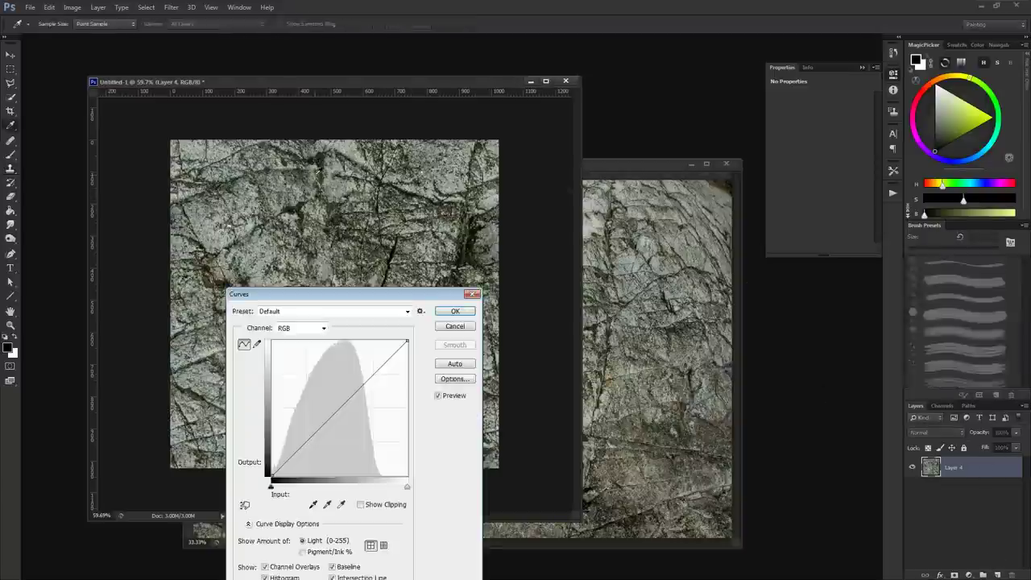
left_click_drag(272, 474, 271, 443)
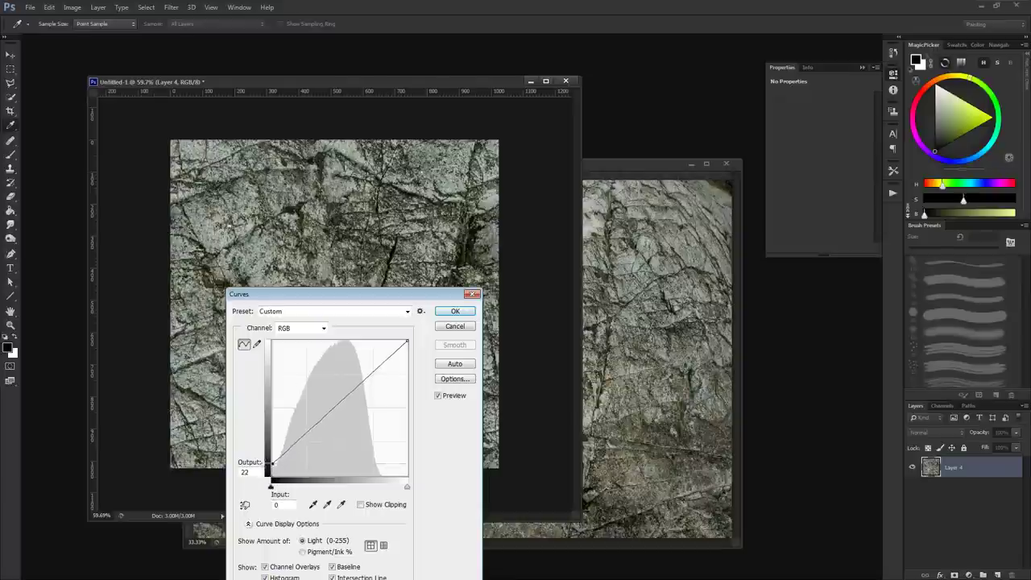
left_click_drag(321, 412, 315, 422)
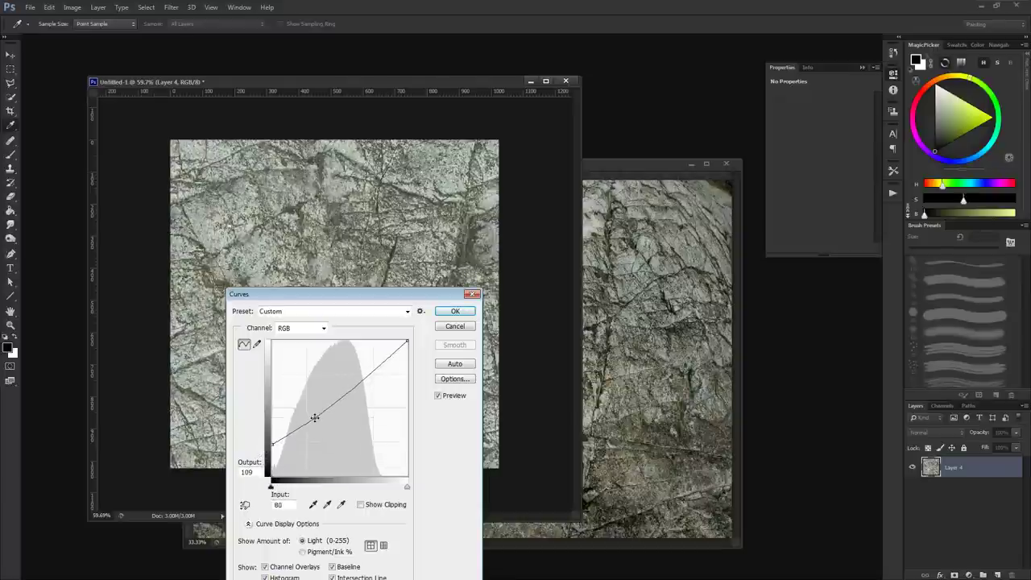
left_click_drag(348, 302, 619, 234)
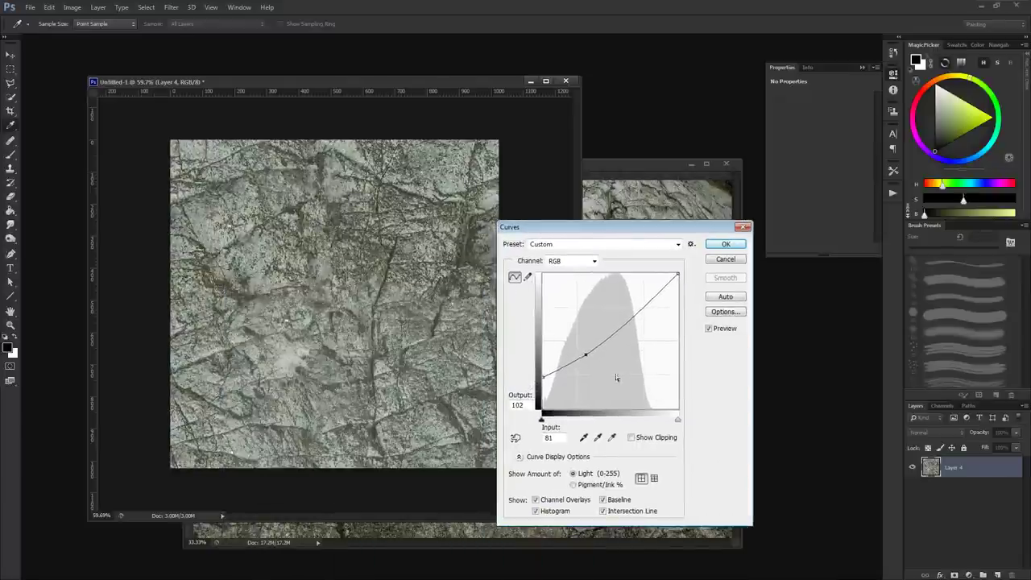
mouse_move(585, 354)
left_mouse_down()
mouse_move(544, 385)
mouse_move(542, 374)
mouse_move(582, 369)
left_mouse_up()
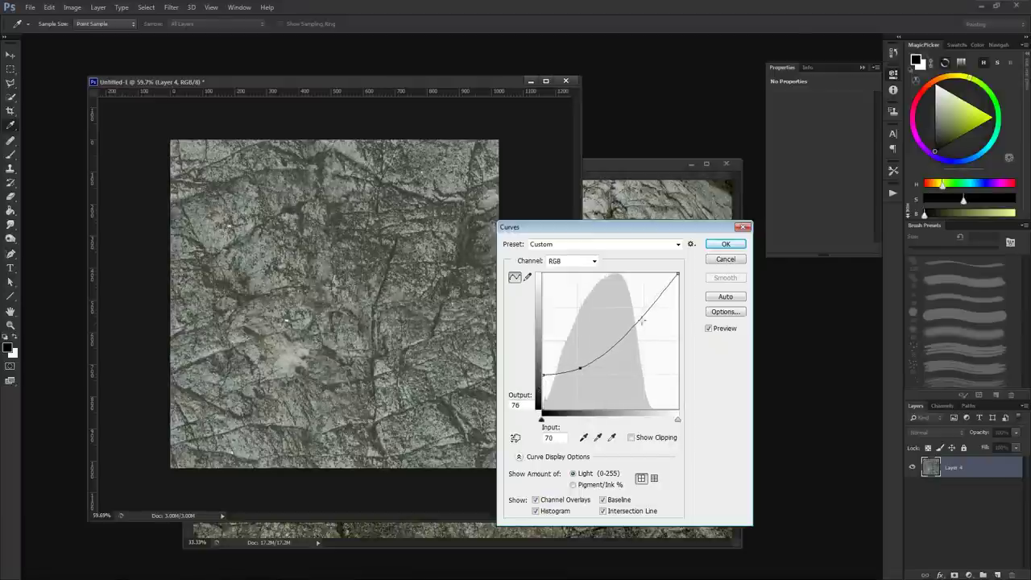
left_click_drag(649, 312, 649, 313)
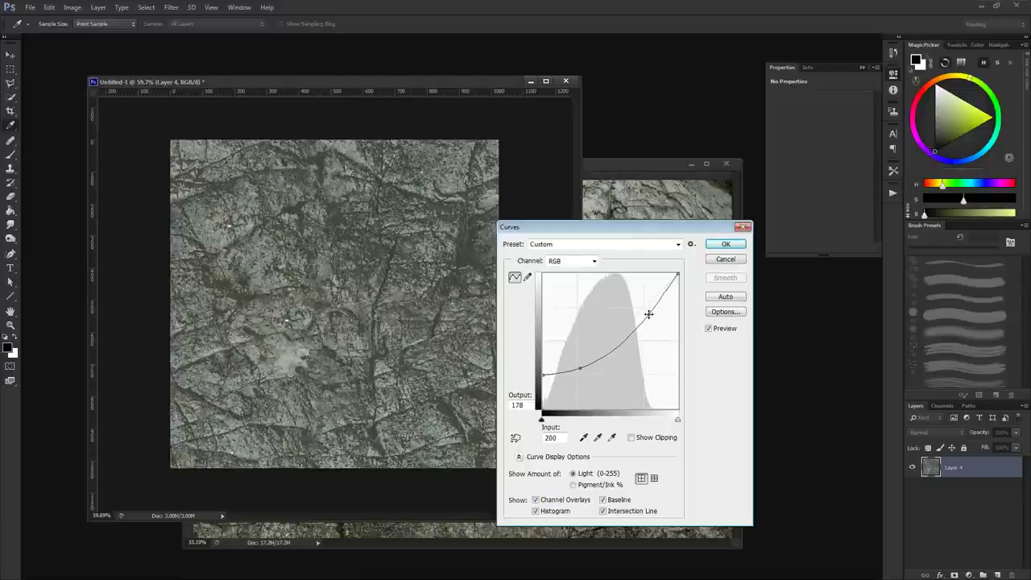
left_click_drag(581, 368, 579, 357)
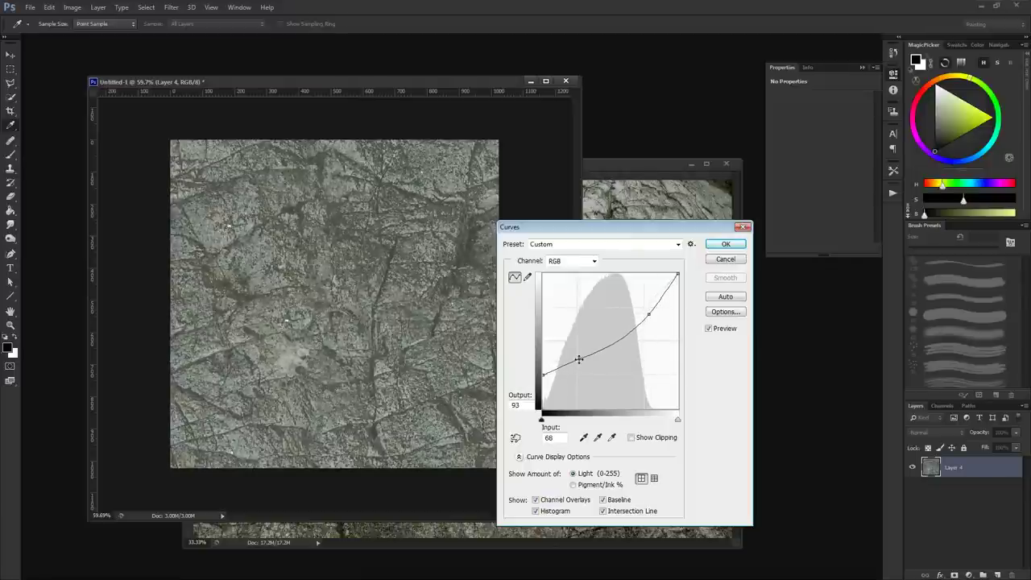
left_click_drag(579, 357, 578, 357)
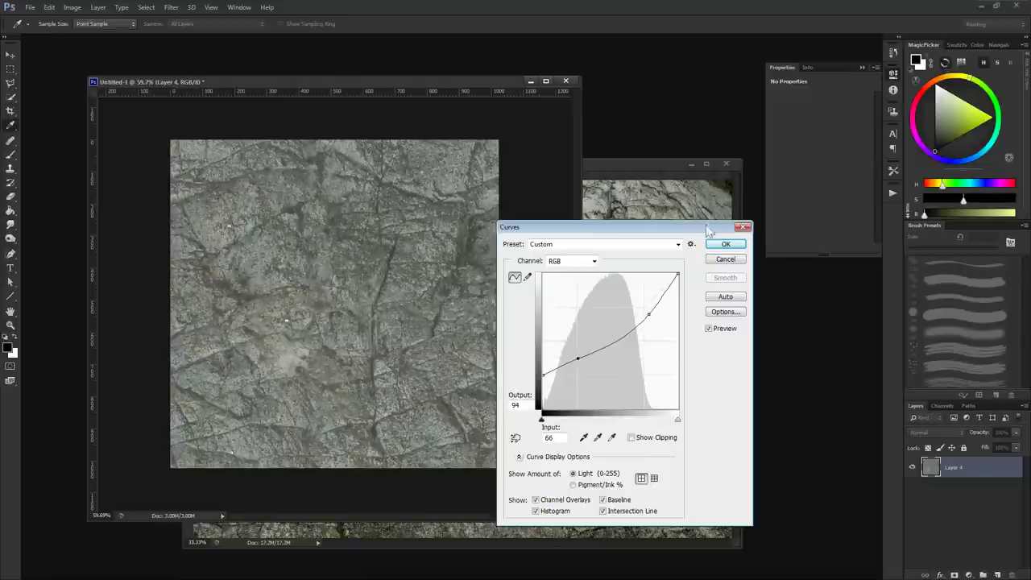
left_click(726, 243)
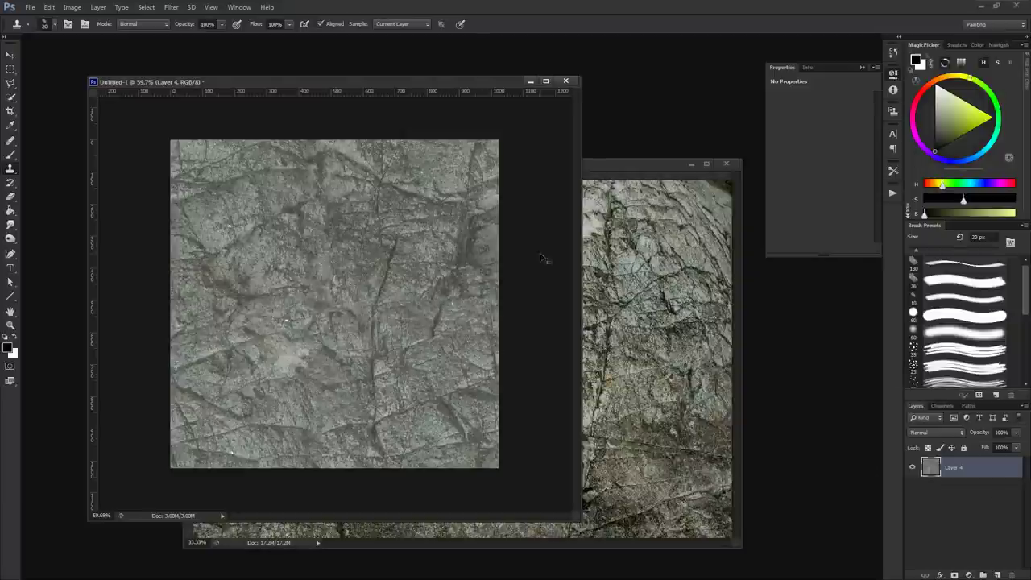
Step: Start a Save As and browse to Game > nal_materials > terrain > rocky
left_click_drag(224, 82, 234, 67)
key("ctrl+s")
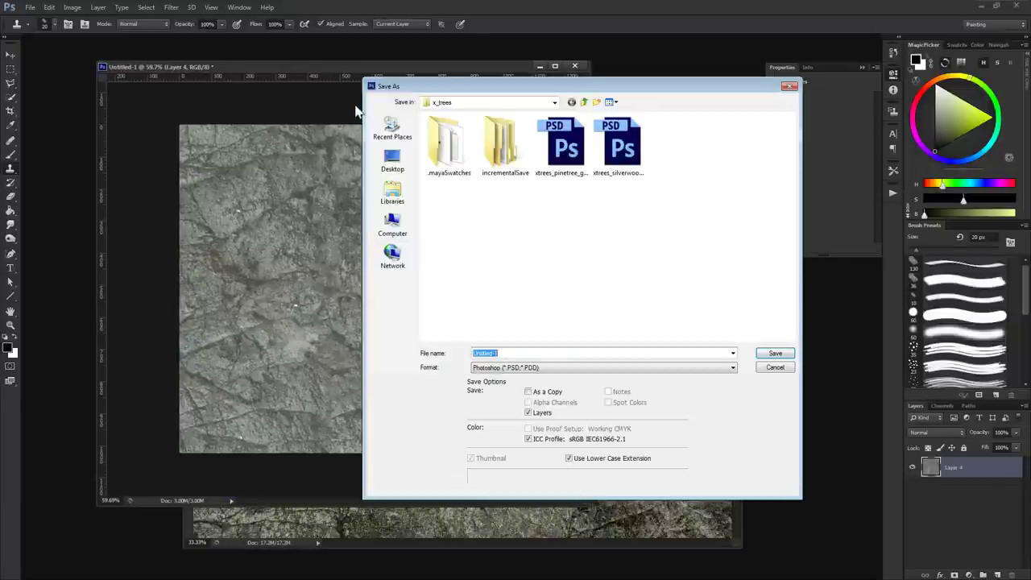
left_click(443, 103)
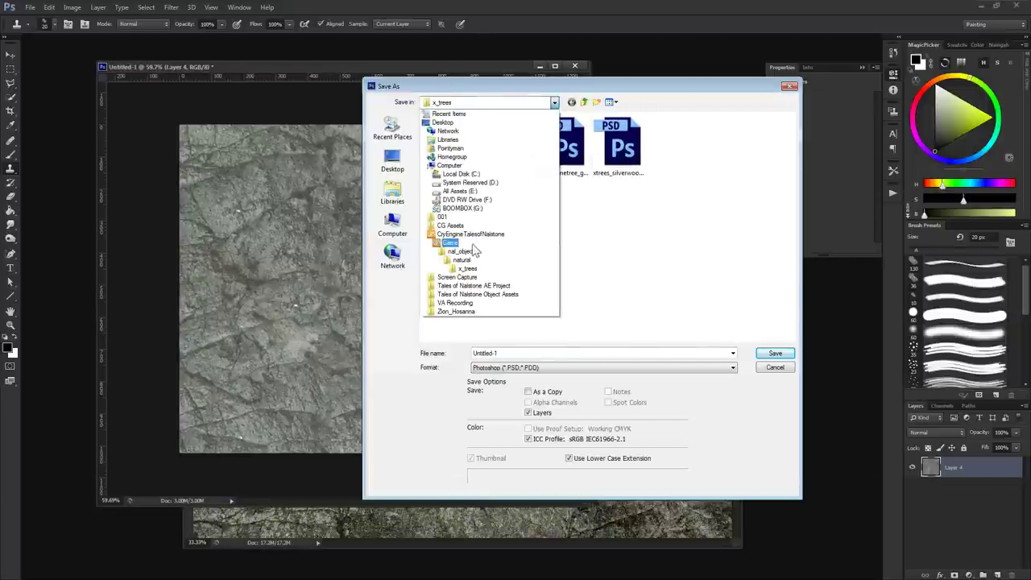
left_click(450, 242)
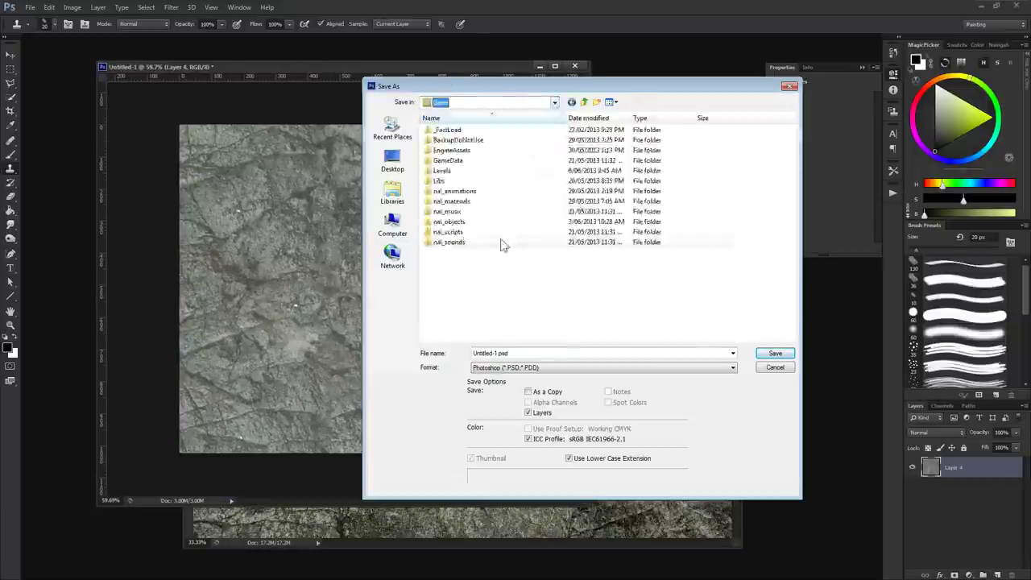
left_click(456, 202)
double_click(451, 202)
double_click(451, 141)
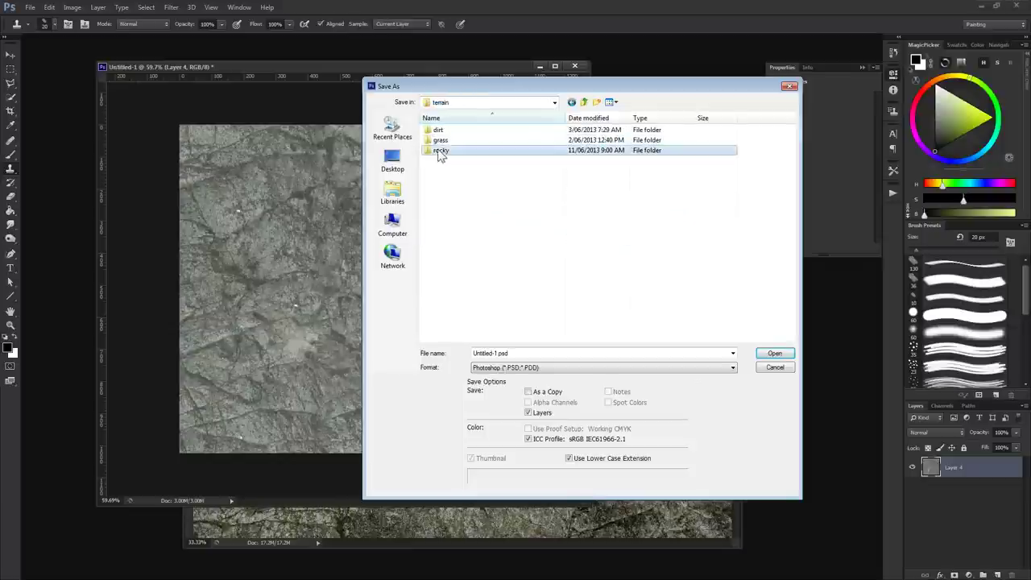
double_click(443, 154)
Step: Name the file rock_crackedflat_01 and save the PSD in the rocky folder
double_click(504, 353)
left_click_drag(502, 353, 472, 353)
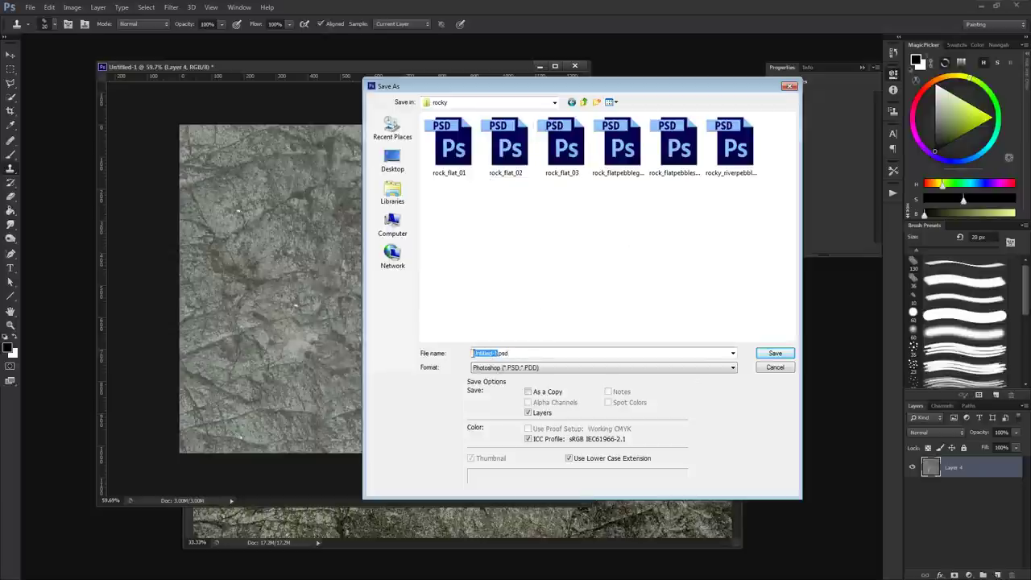
type("c")
key("BackSpace")
key("BackSpace")
key("BackSpace")
key("BackSpace")
key("BackSpace")
type("rackedflat_0")
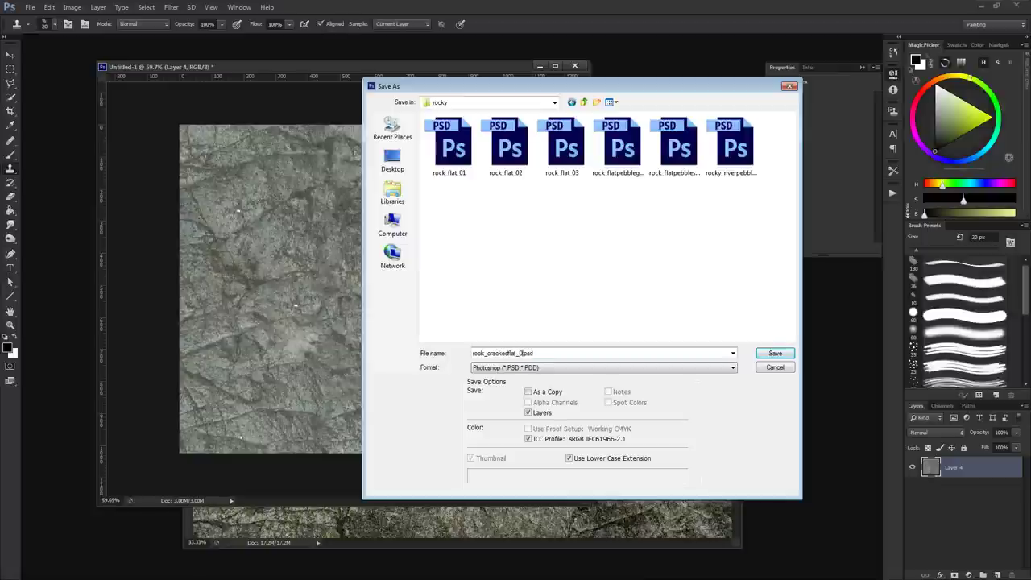
key("Return")
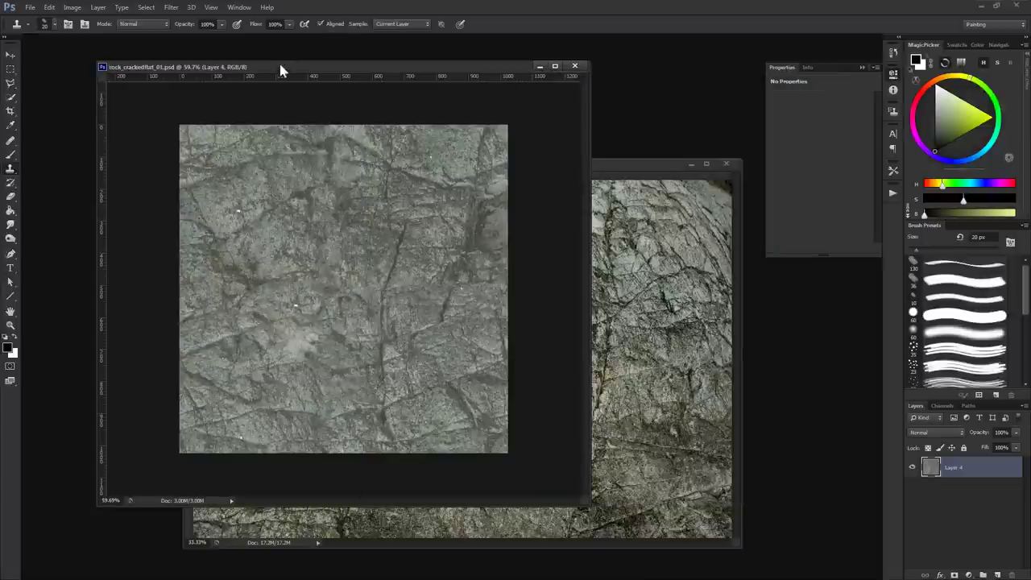
left_click_drag(293, 70, 281, 68)
key("alt+Tab")
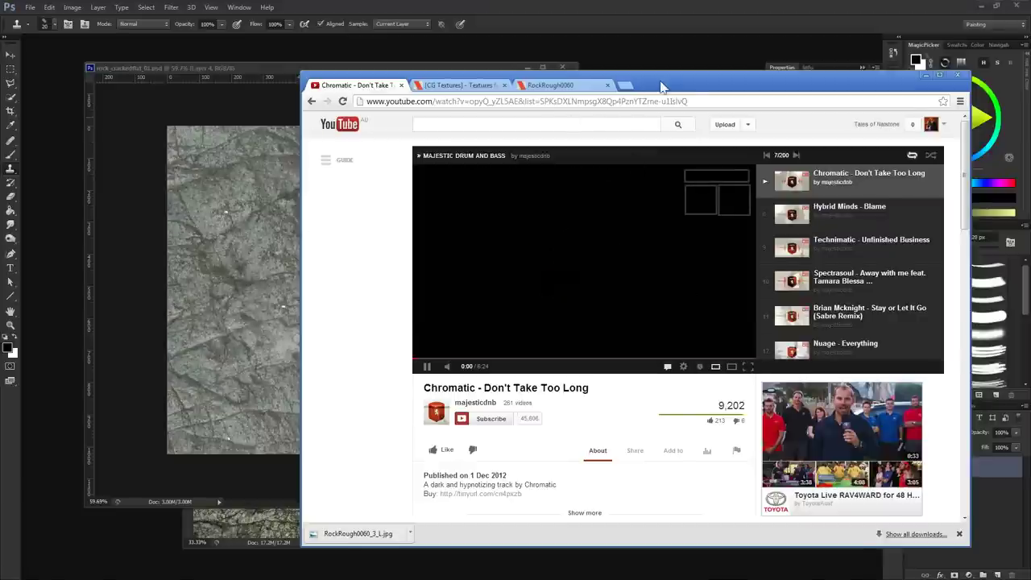
left_click_drag(662, 87, 1030, 89)
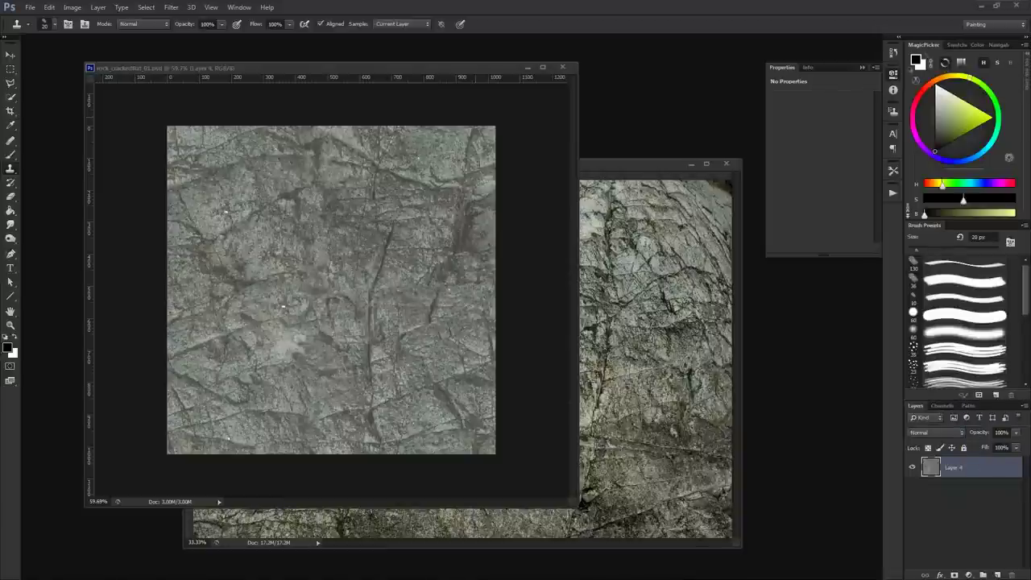
Step: Move the nDo2 preview sphere and LAYER 4 panel off the rock texture
left_click_drag(376, 66, 364, 61)
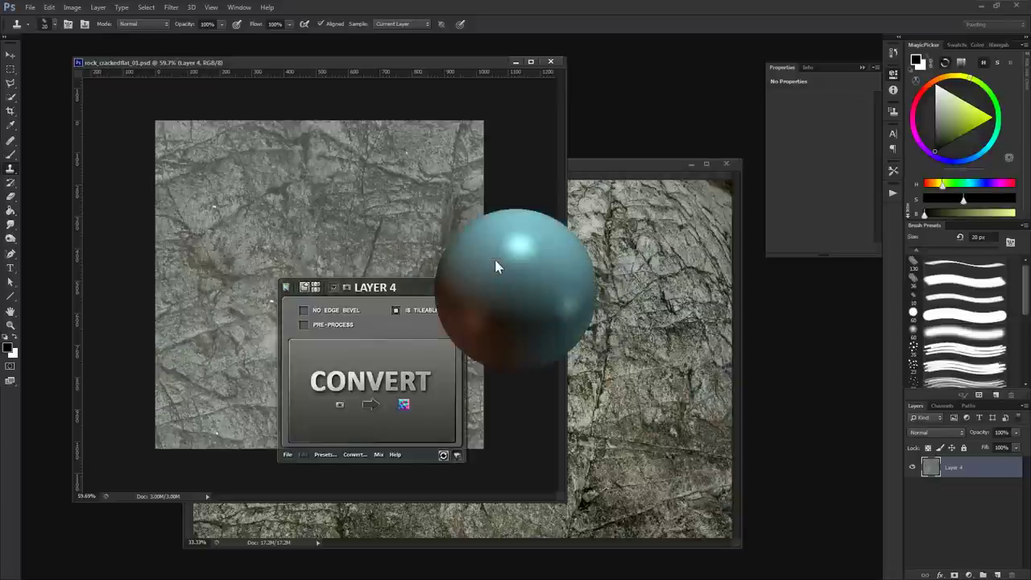
left_click_drag(497, 266, 570, 151)
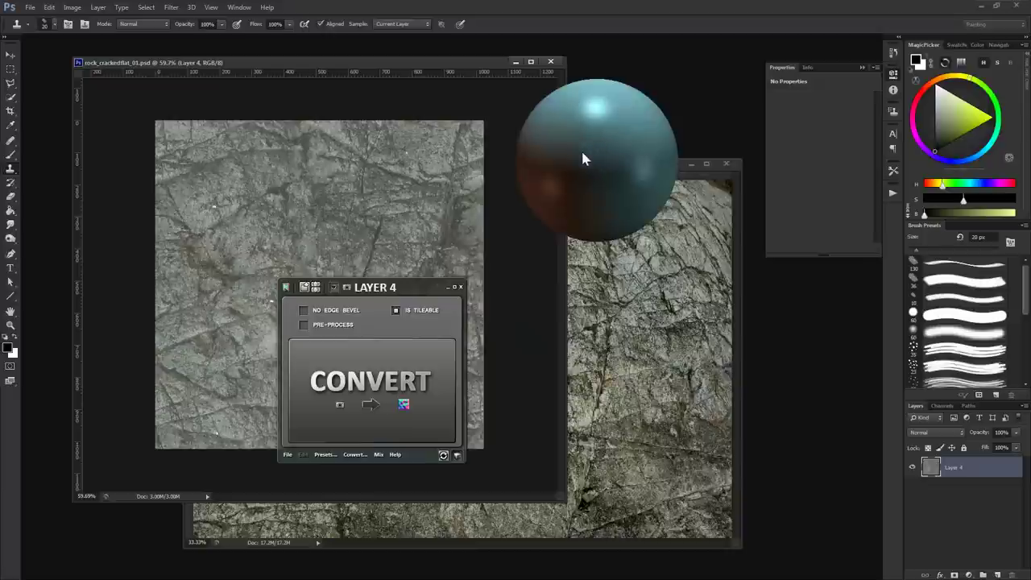
left_click_drag(583, 156, 628, 153)
left_click_drag(314, 294, 546, 351)
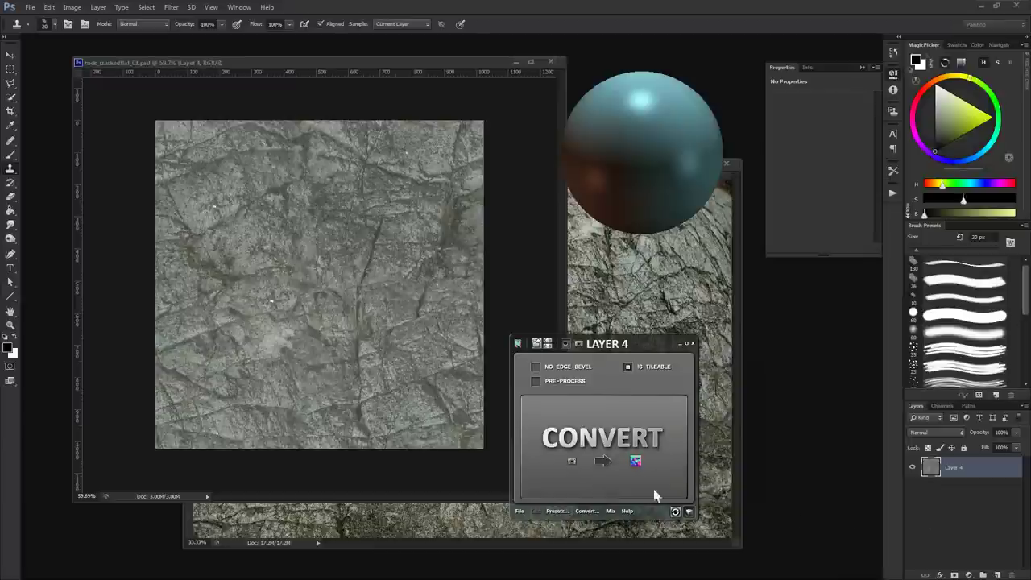
Step: Convert the active rock document to a normal map with nDo2's Cracked Mud preset
left_click(584, 509)
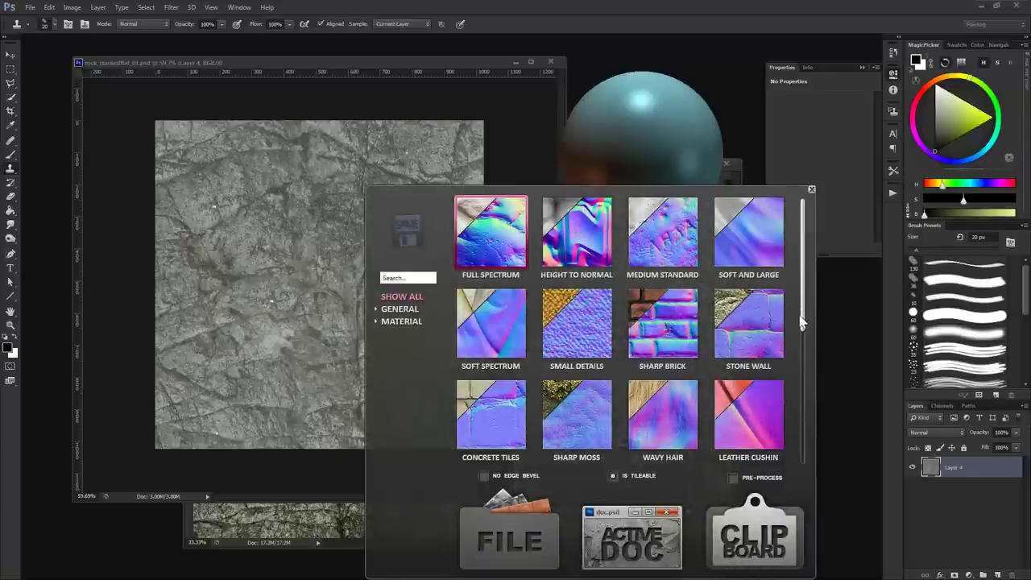
mouse_move(802, 312)
left_mouse_down()
mouse_move(803, 443)
mouse_move(804, 399)
left_mouse_up()
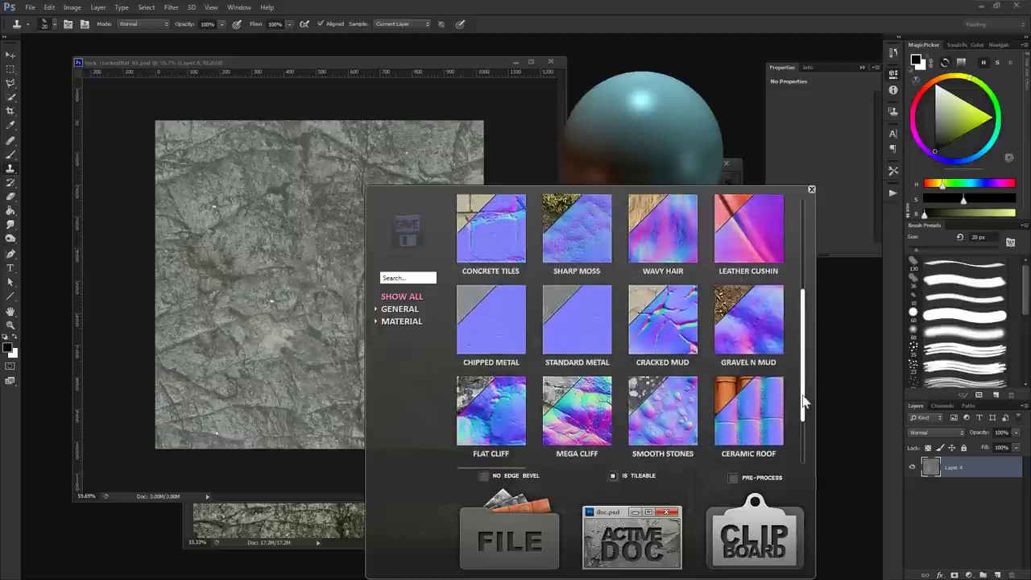
left_click(664, 324)
left_click(625, 544)
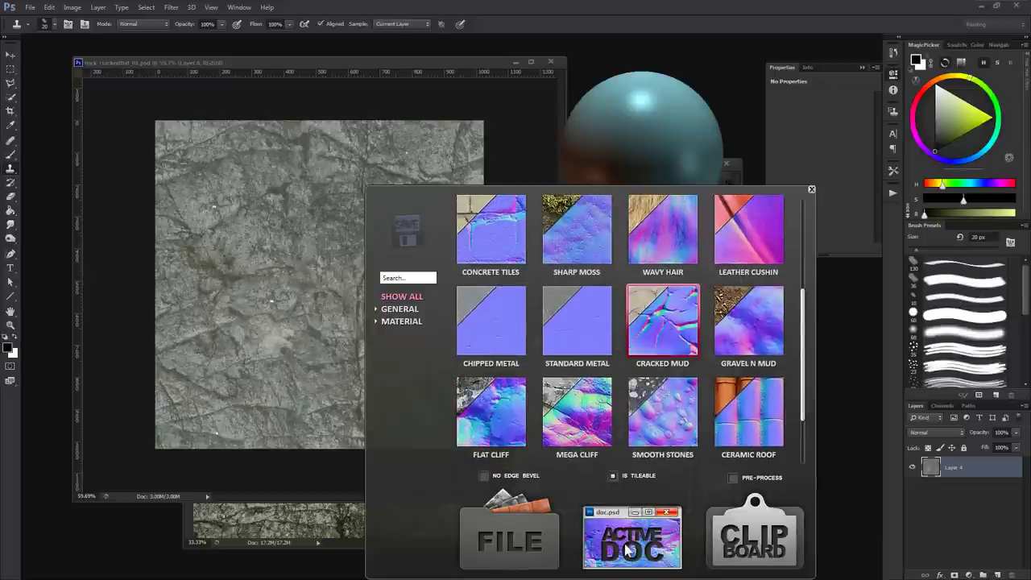
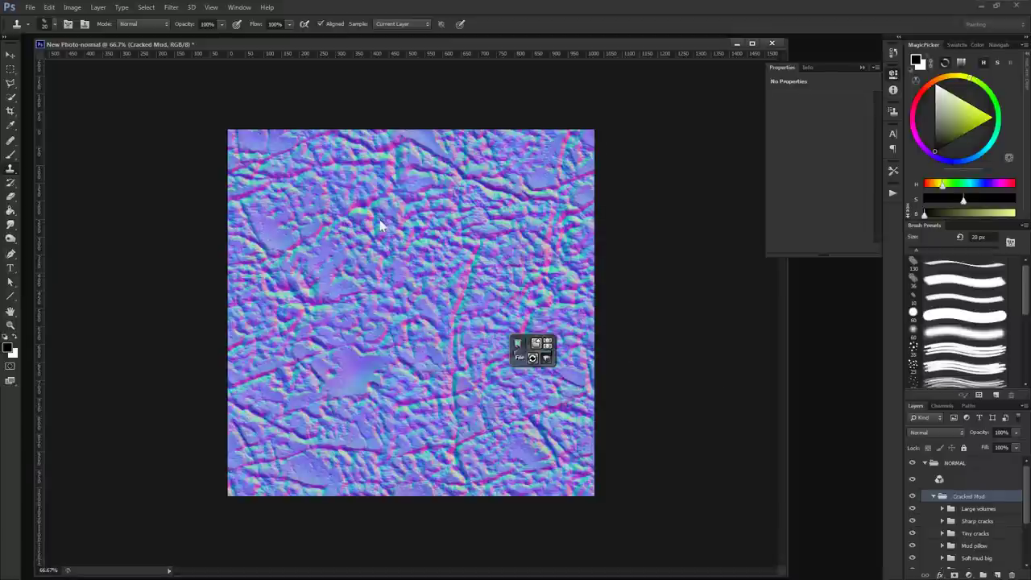
Step: Weaken the Deep cracks and Soft mud strengths, drop Mud pillow to 70, and check the preview sphere
key("ctrl+Tab")
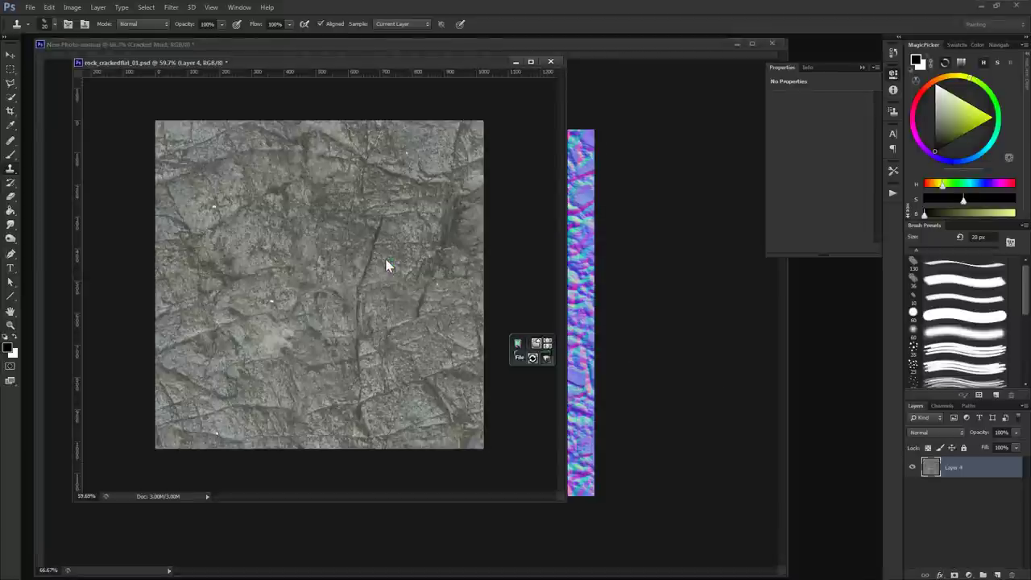
left_click(669, 158)
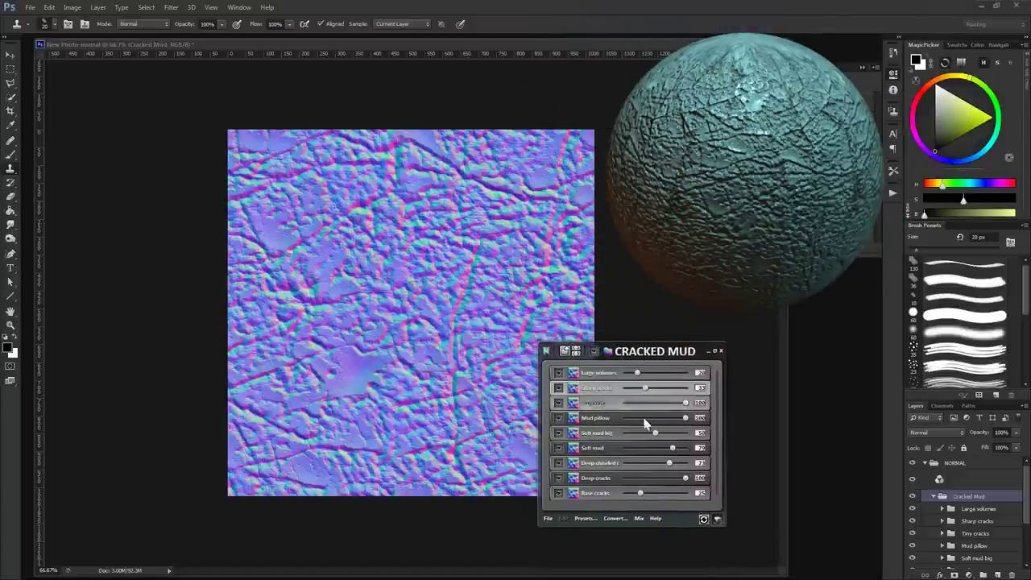
mouse_move(685, 479)
left_mouse_down()
mouse_move(635, 482)
mouse_move(651, 466)
left_mouse_up()
left_click(671, 468)
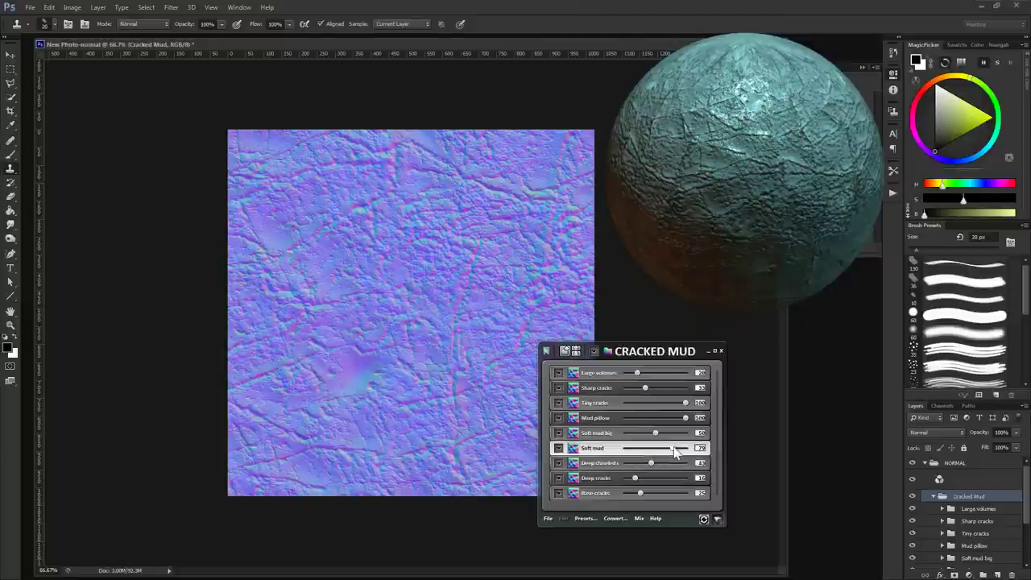
left_click_drag(673, 448, 649, 449)
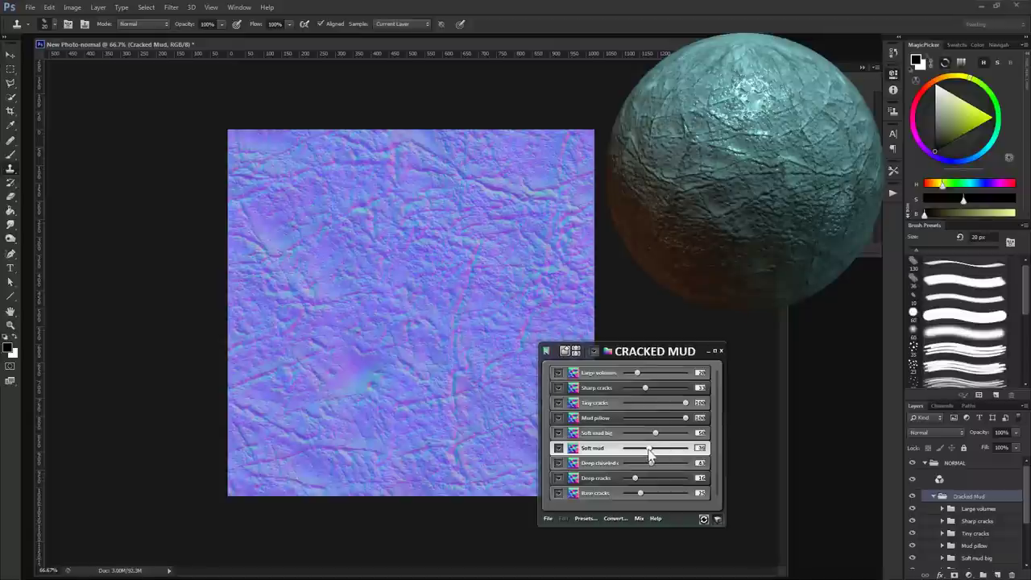
left_click_drag(686, 417, 667, 419)
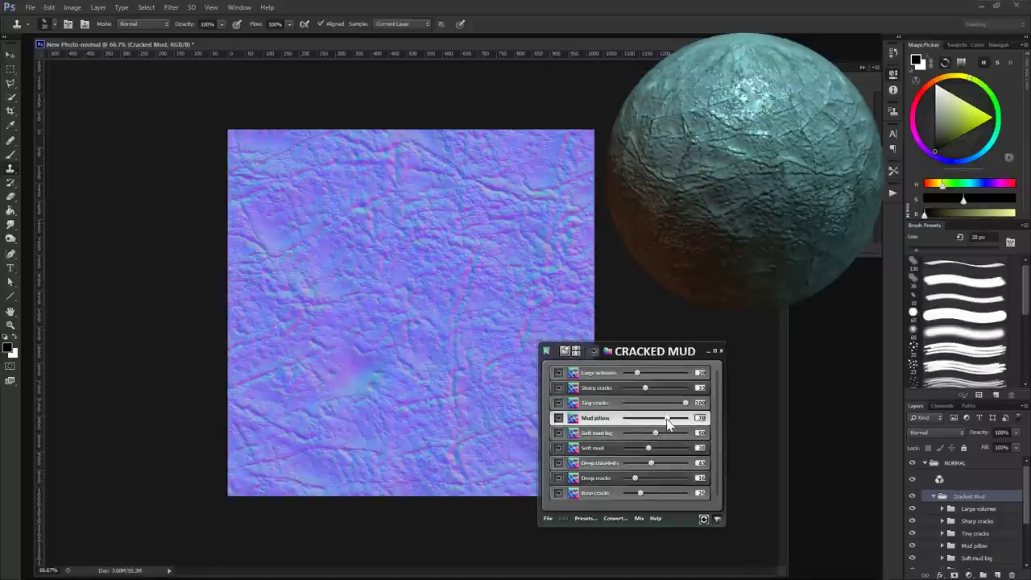
mouse_move(728, 172)
left_mouse_down()
mouse_move(780, 198)
mouse_move(750, 259)
mouse_move(790, 134)
mouse_move(770, 162)
left_mouse_up()
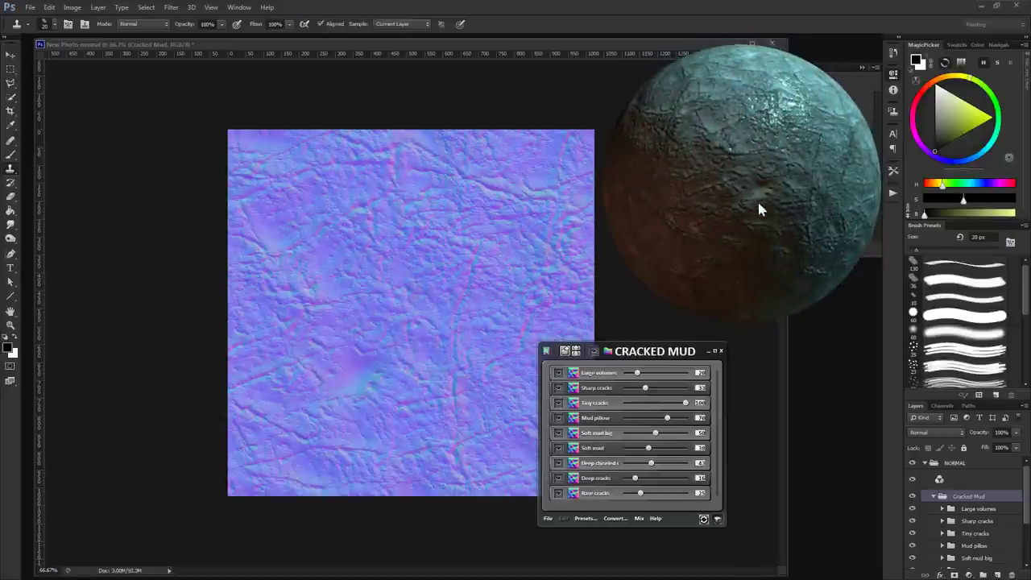
mouse_move(759, 206)
left_mouse_down()
mouse_move(746, 225)
mouse_move(695, 191)
mouse_move(811, 214)
mouse_move(781, 205)
mouse_move(840, 207)
mouse_move(847, 176)
mouse_move(706, 212)
mouse_move(768, 220)
mouse_move(678, 224)
left_mouse_up()
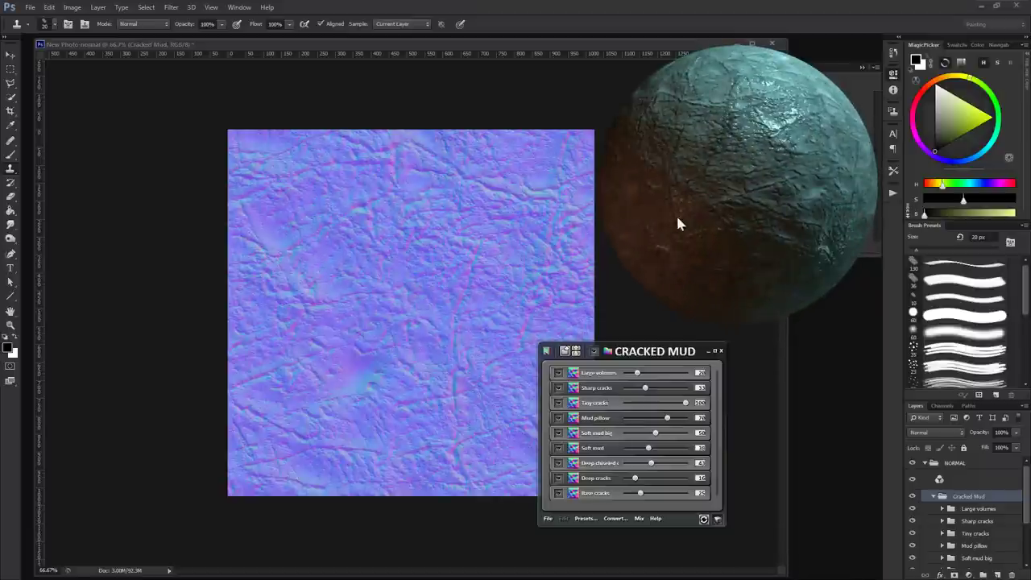
Step: Merge the NORMAL group, paste it into rock_crackedflat_01.psd as Layer 5, and save
left_click(973, 466)
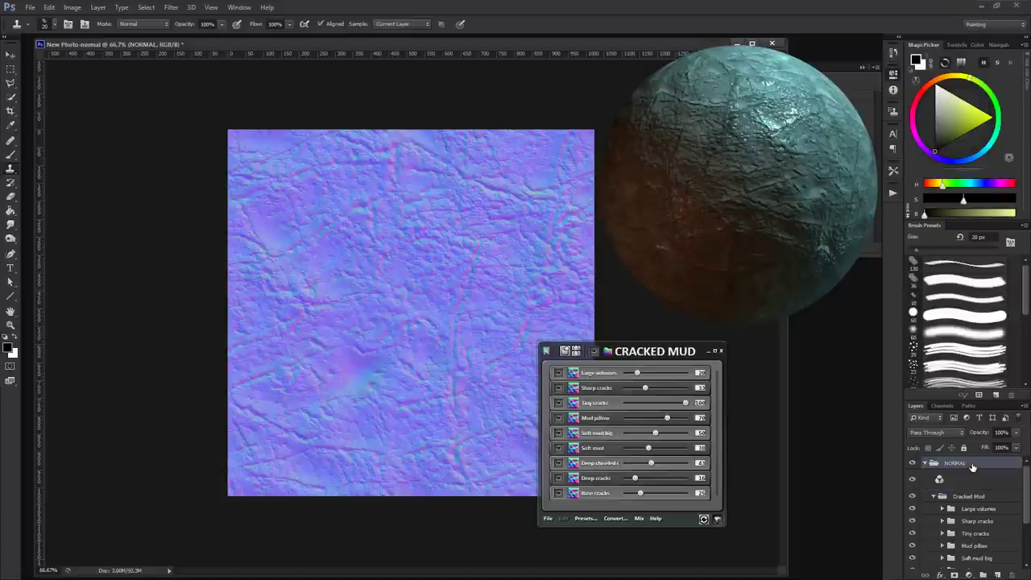
key("ctrl+e")
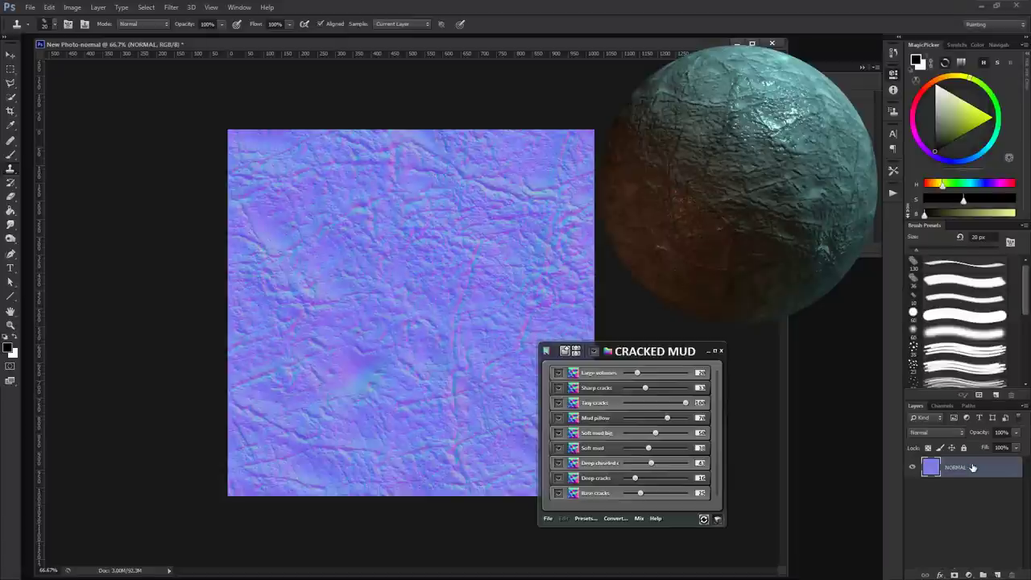
key("ctrl+a")
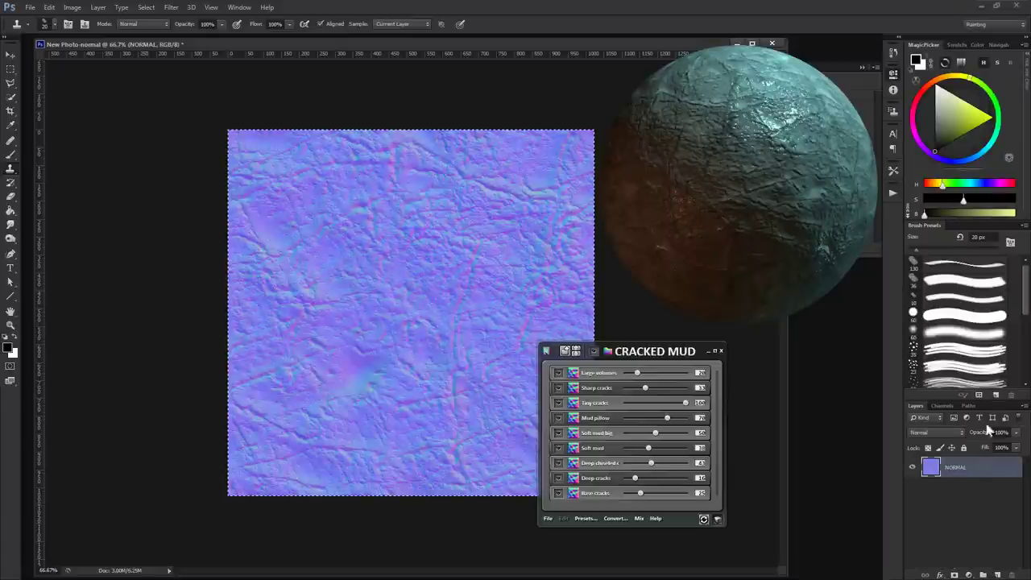
left_click(772, 42)
left_click(540, 222)
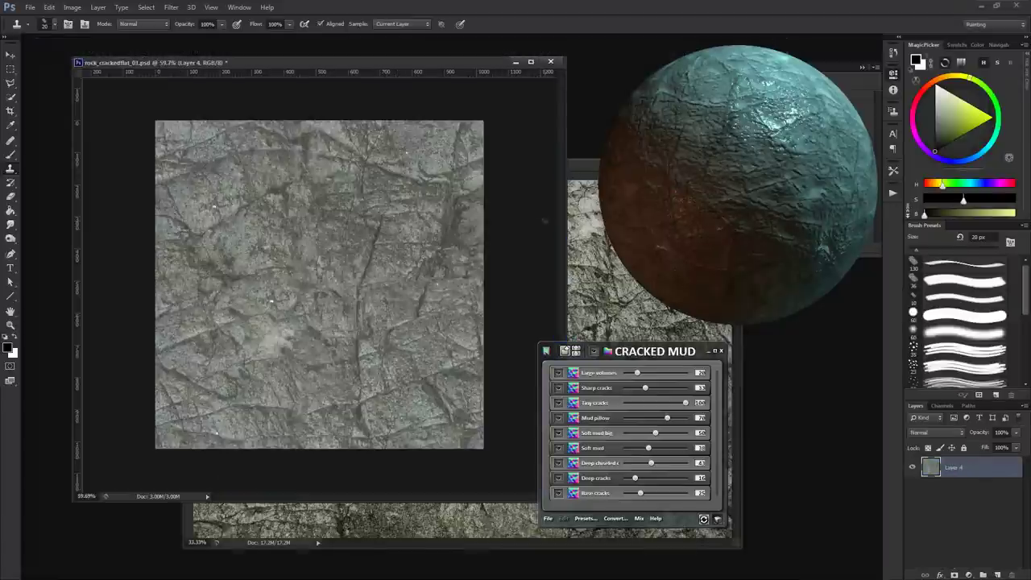
key("ctrl+v")
left_click_drag(373, 63, 363, 59)
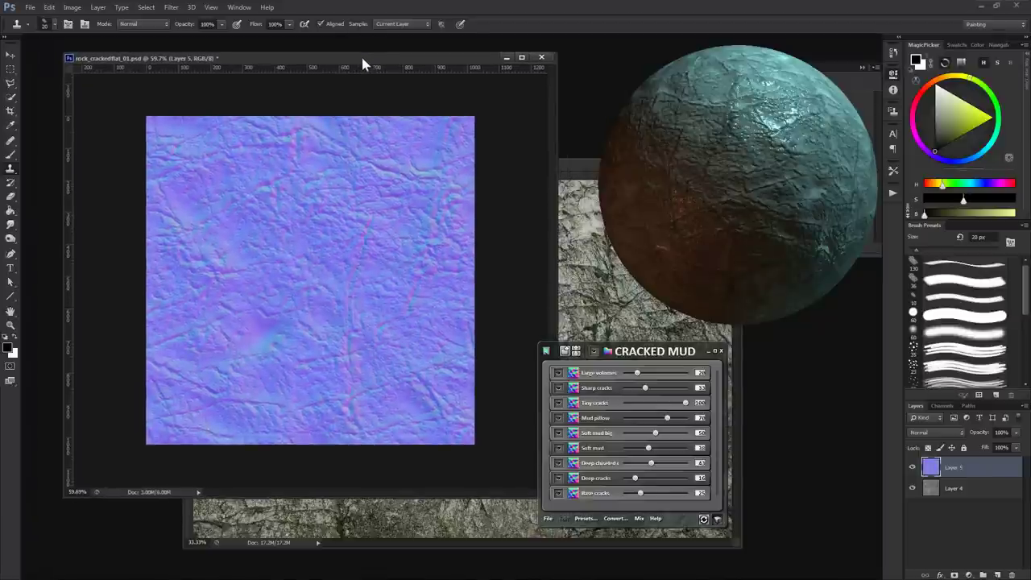
key("ctrl+s")
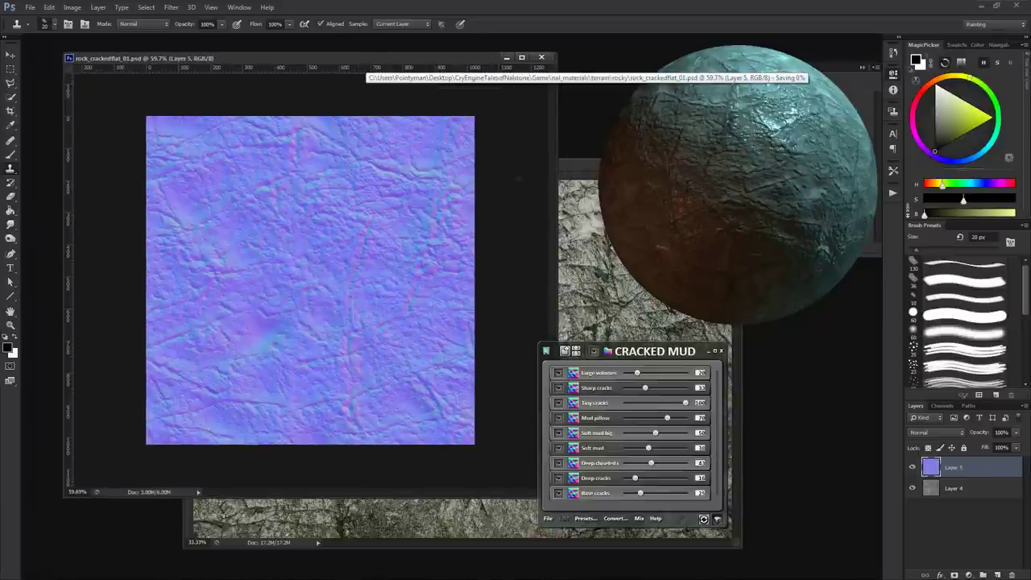
Step: Bring up the nDo Convert options for the normal map layer
left_click_drag(637, 356, 740, 361)
left_click_drag(333, 63, 327, 65)
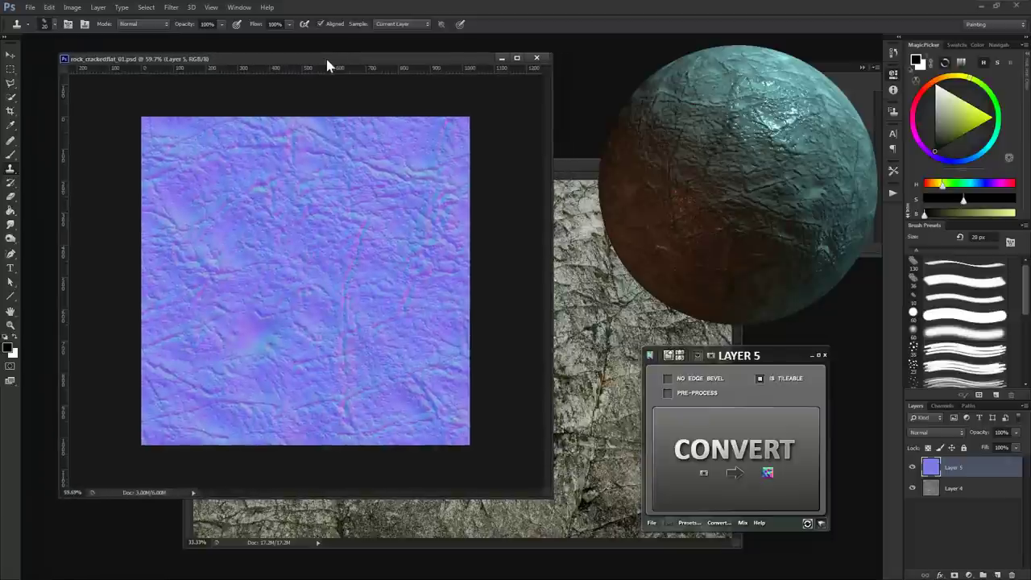
mouse_move(774, 179)
left_mouse_down()
mouse_move(710, 218)
mouse_move(746, 171)
mouse_move(720, 206)
mouse_move(758, 235)
left_mouse_up()
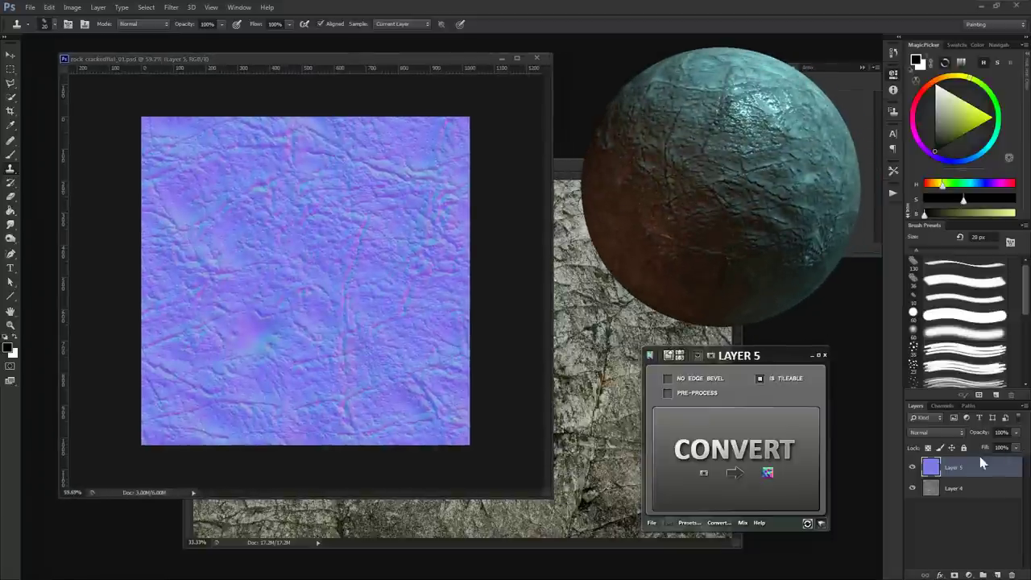
left_click(716, 526)
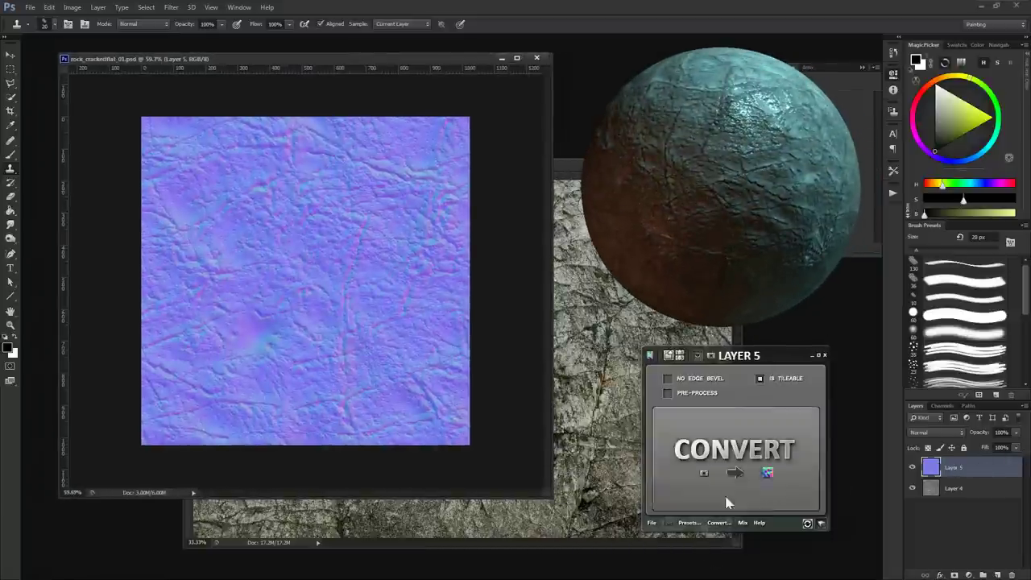
left_click(717, 525)
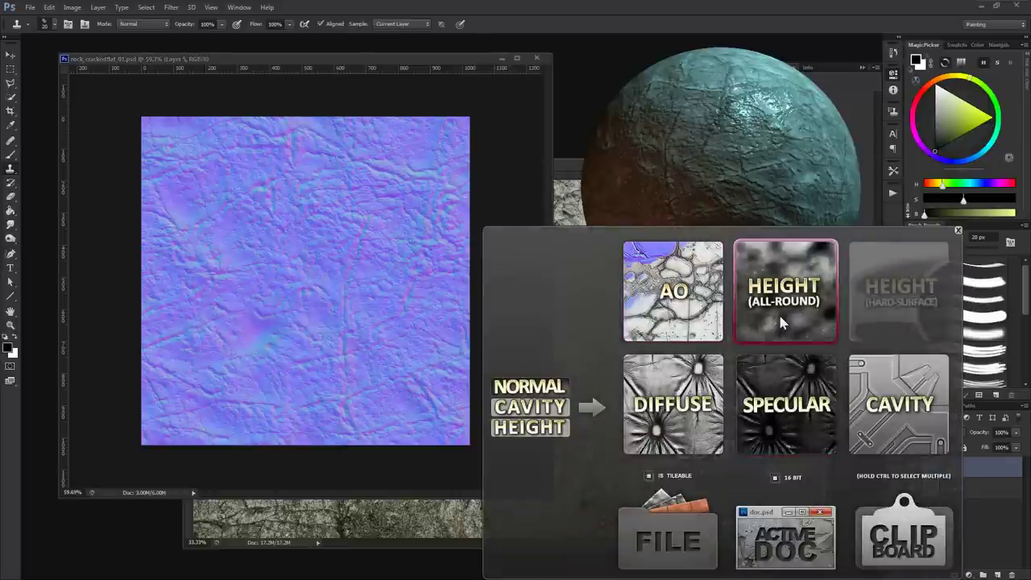
Step: Generate a Height (All-Round) map in a new document and lower its Ultra Extreme Height
left_click(797, 552)
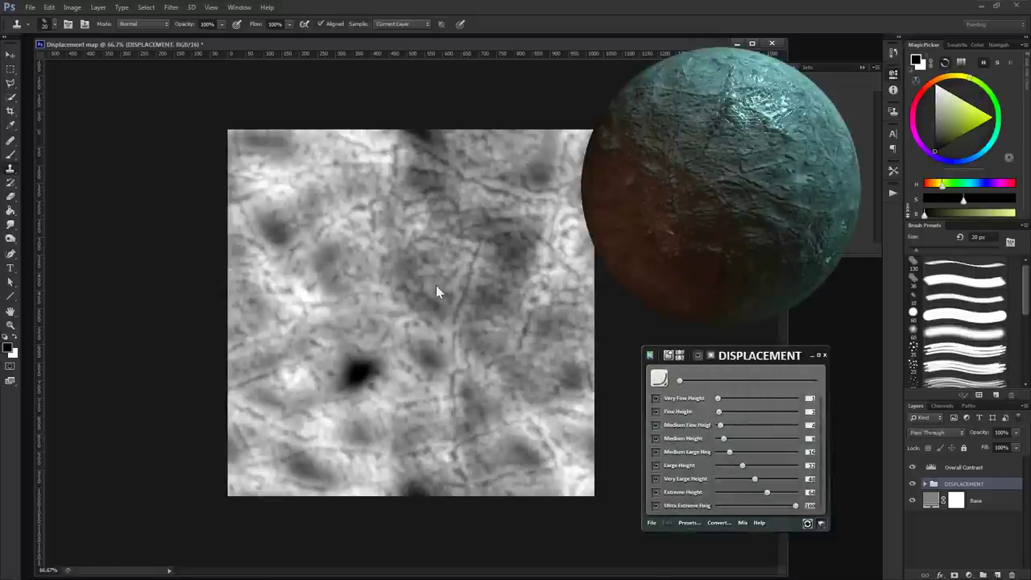
mouse_move(729, 219)
left_mouse_down()
mouse_move(709, 248)
mouse_move(756, 153)
mouse_move(739, 161)
left_mouse_up()
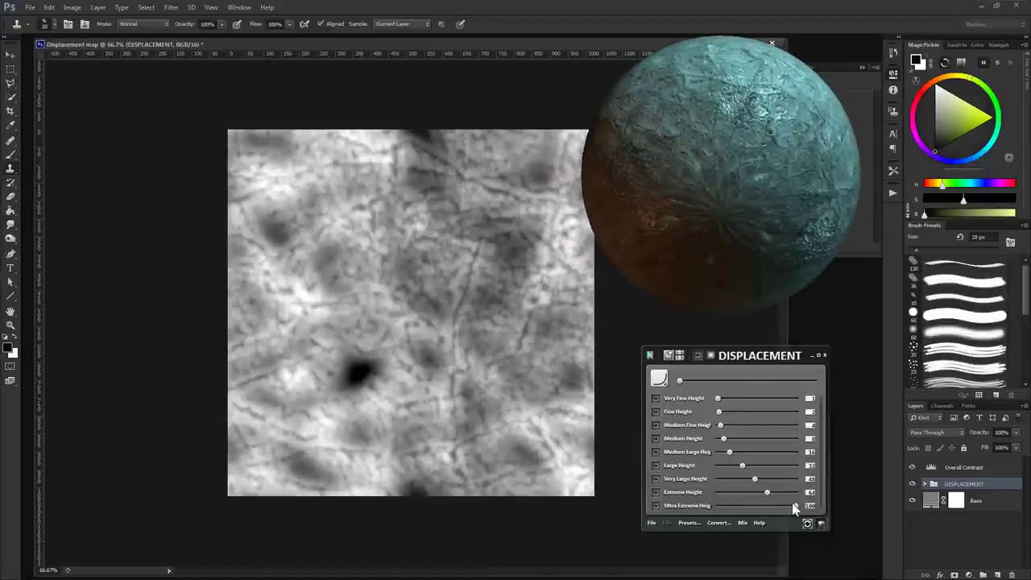
mouse_move(774, 506)
left_mouse_down()
mouse_move(724, 505)
mouse_move(769, 493)
mouse_move(730, 492)
mouse_move(731, 474)
left_mouse_up()
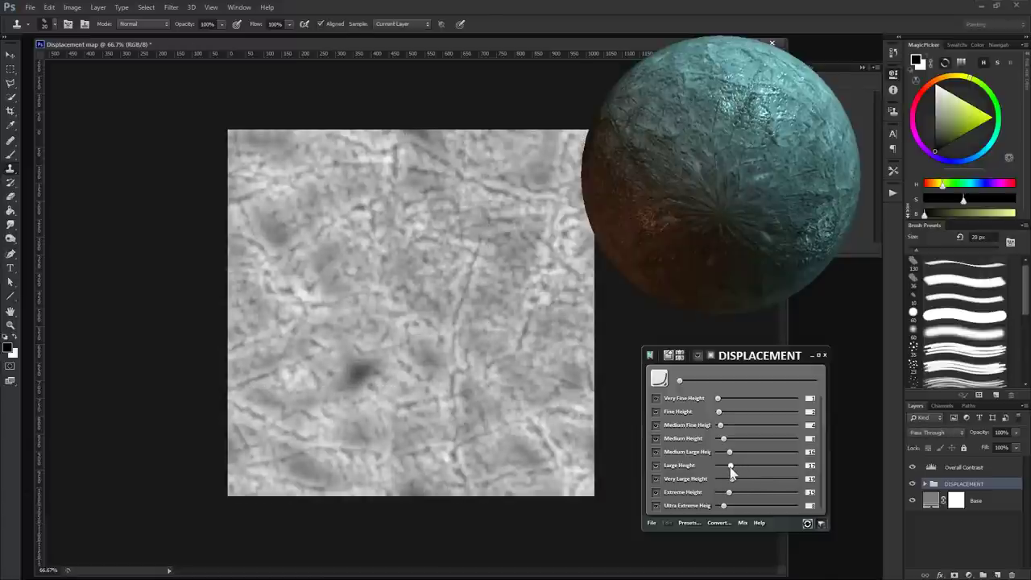
mouse_move(750, 183)
left_mouse_down()
mouse_move(734, 157)
mouse_move(721, 253)
left_mouse_up()
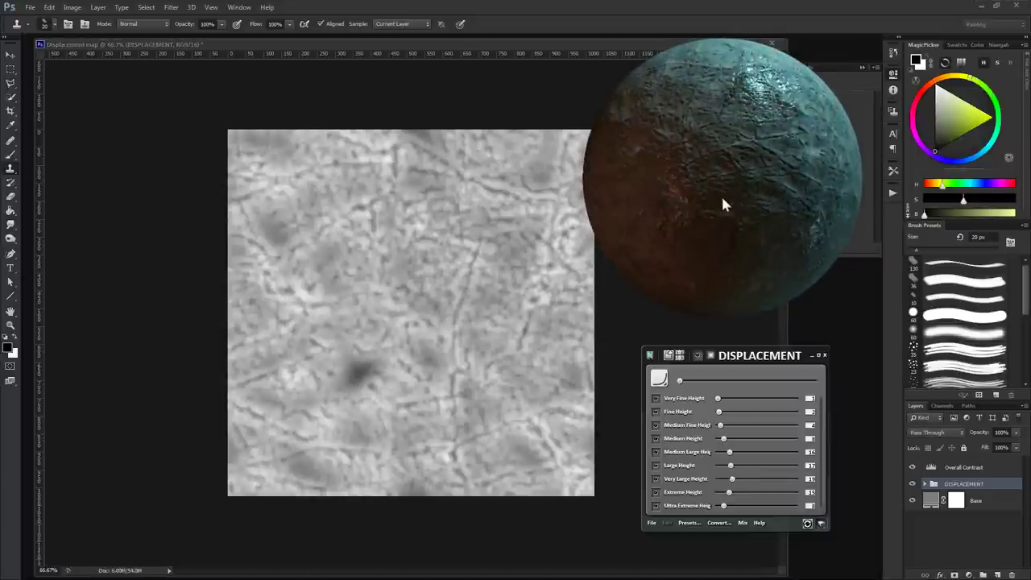
Step: Merge the height map's three layers into one, select all, and close the document
left_click(519, 384)
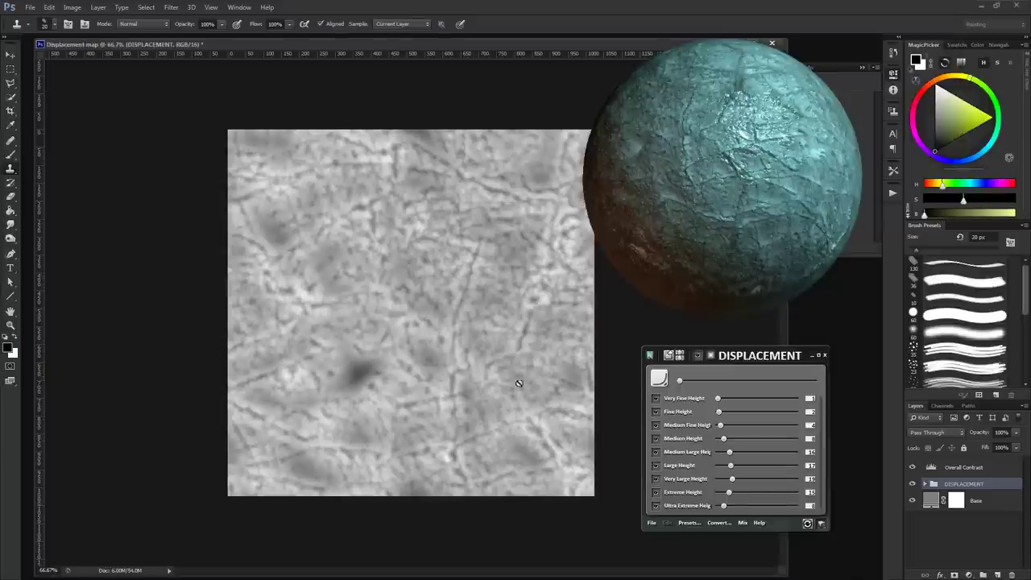
left_click(964, 469, "shift")
left_click(990, 505, "shift")
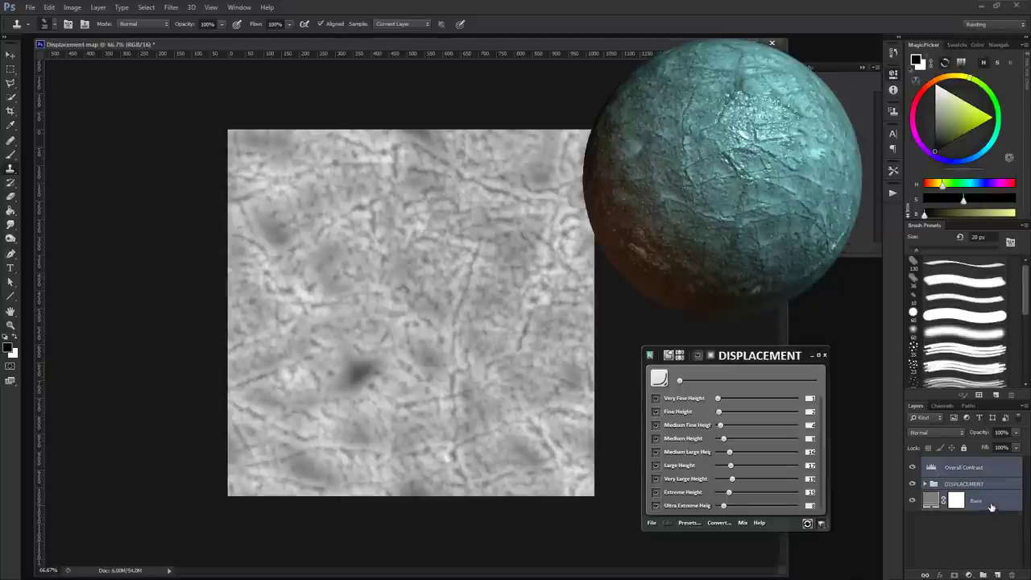
key("ctrl+e")
key("ctrl+a")
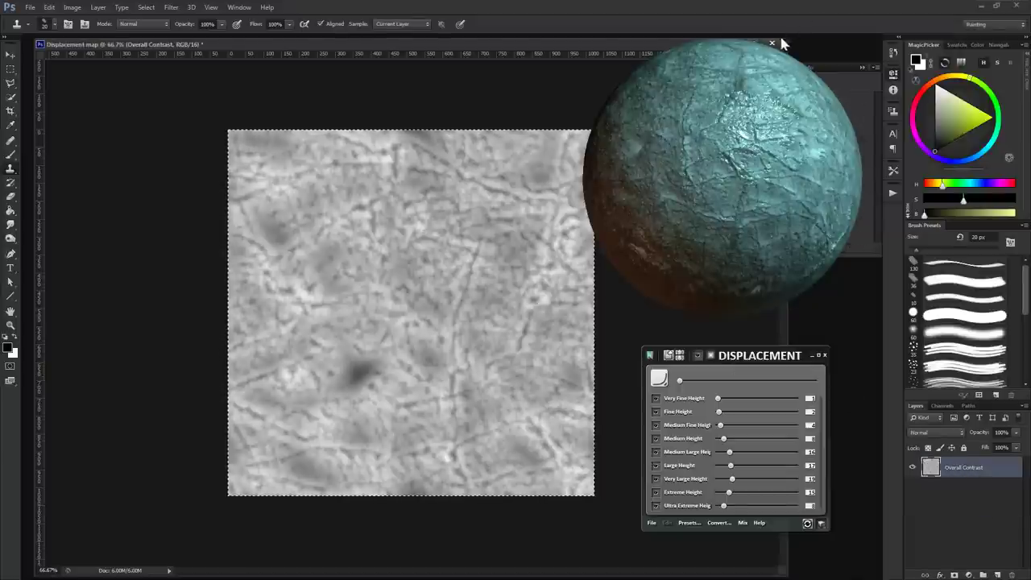
left_click(773, 44)
Step: Discard the displacement document and paste the height map into the rock document as Layer 6
left_click(537, 228)
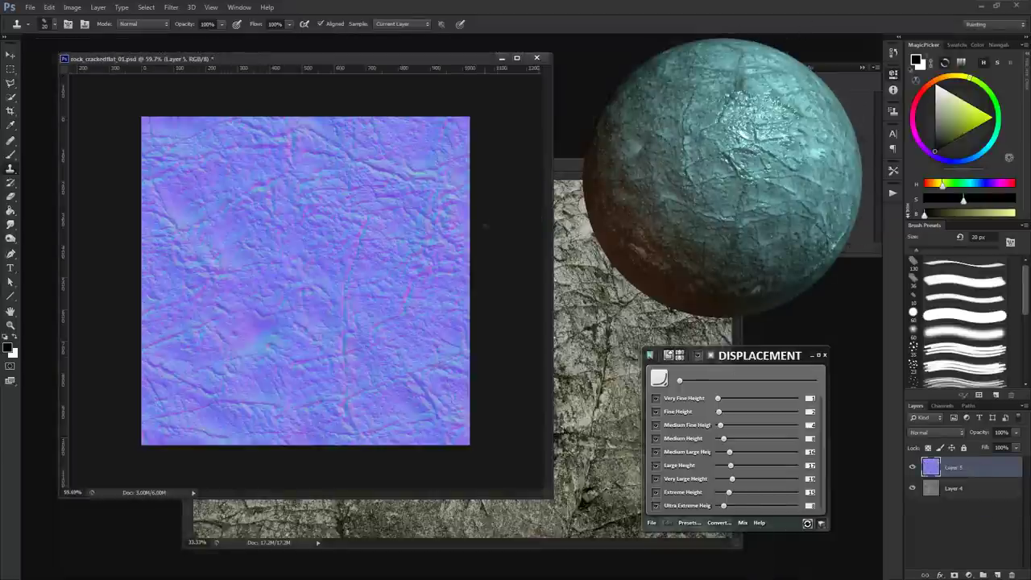
key("ctrl+v")
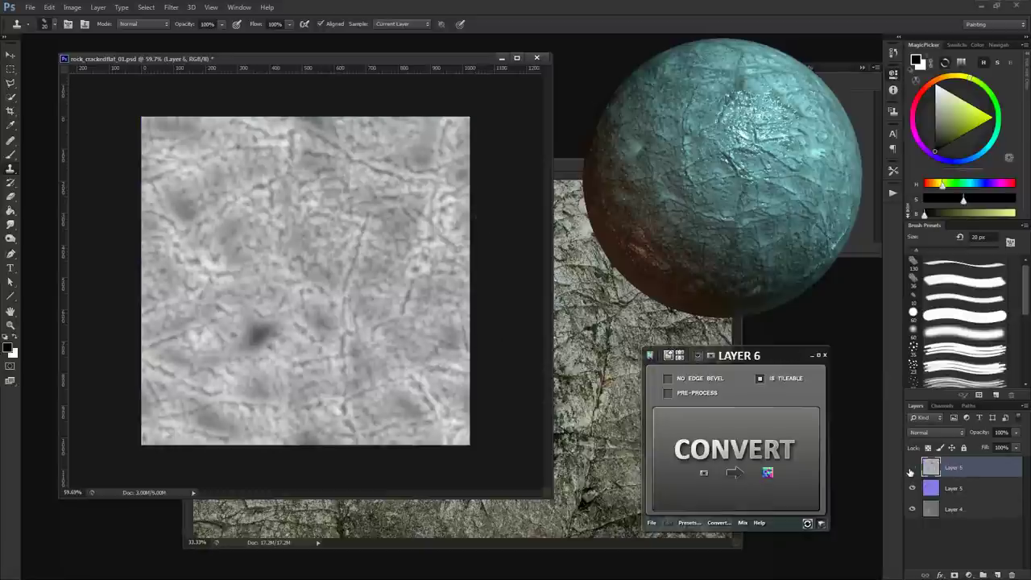
left_click(911, 470)
left_click(911, 469)
left_click(731, 195)
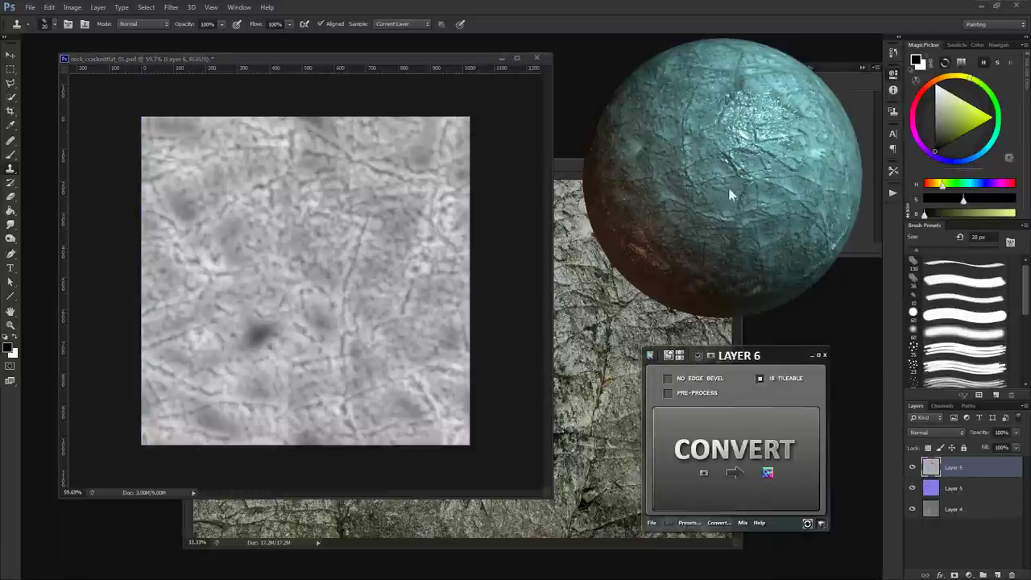
left_click(824, 355)
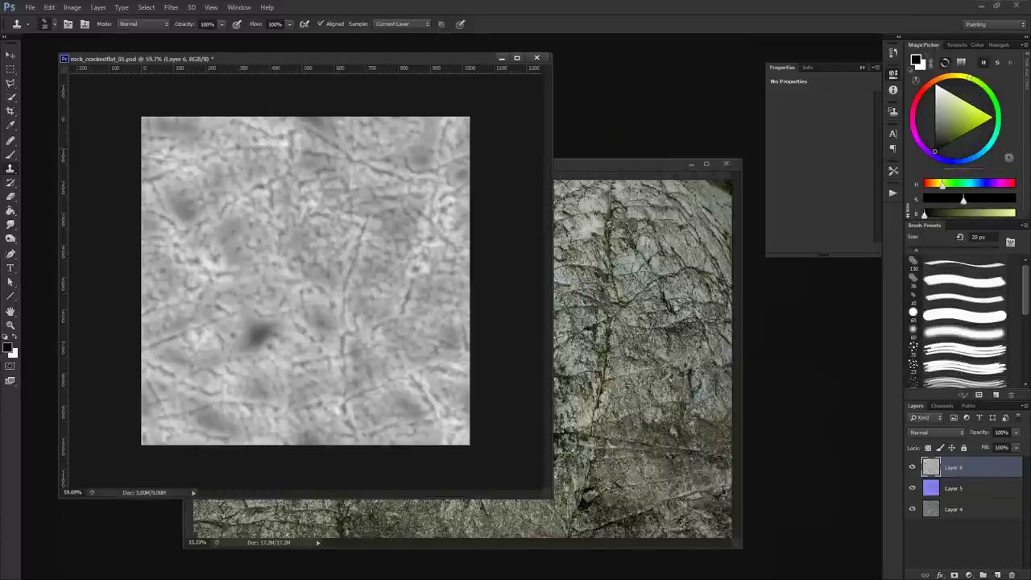
left_click(913, 467)
left_click(912, 489)
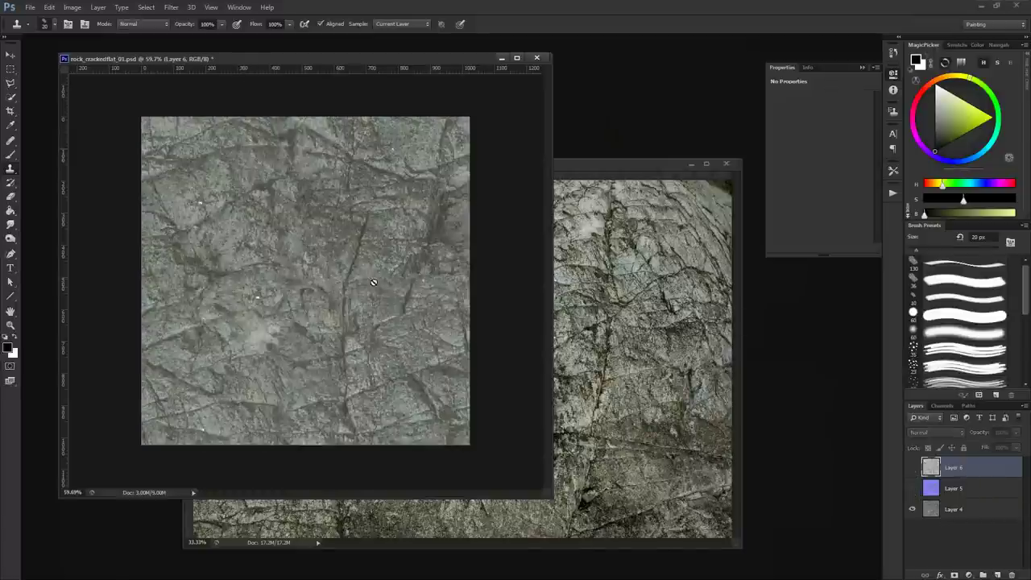
left_click(912, 488)
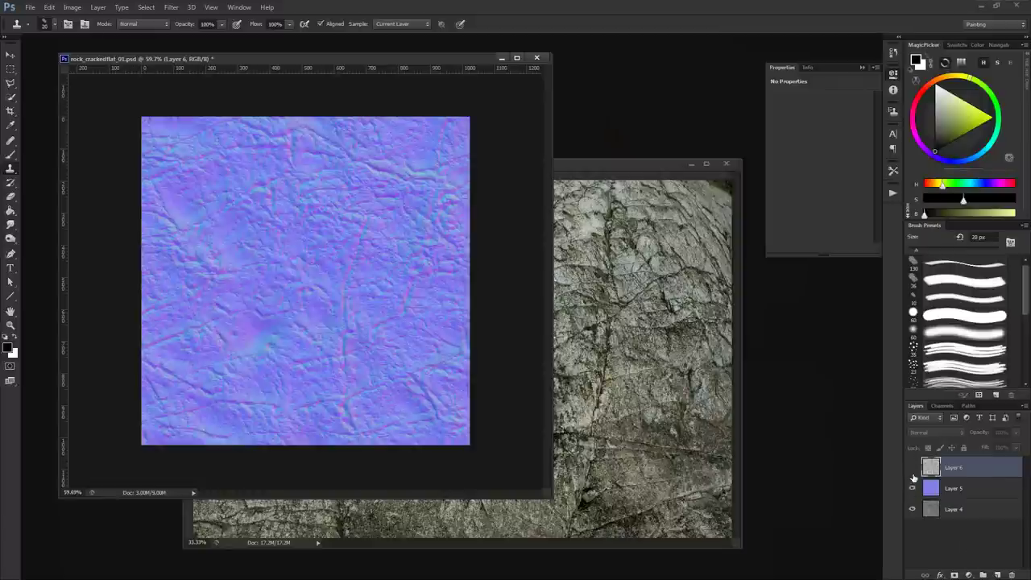
left_click(912, 468)
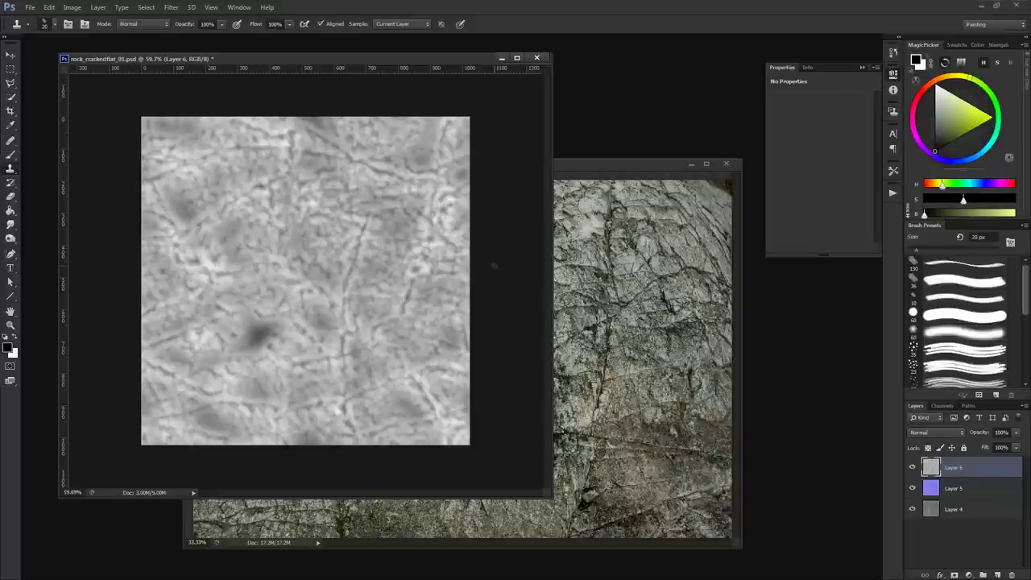
Step: Paste the full height texture into a new Alpha 1 channel
key("ctrl+a")
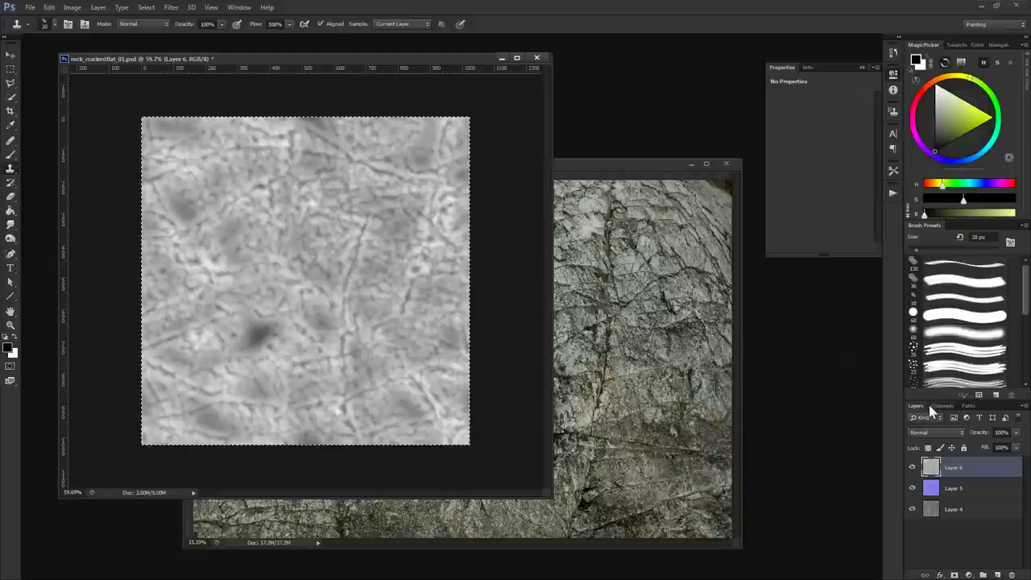
left_click(939, 405)
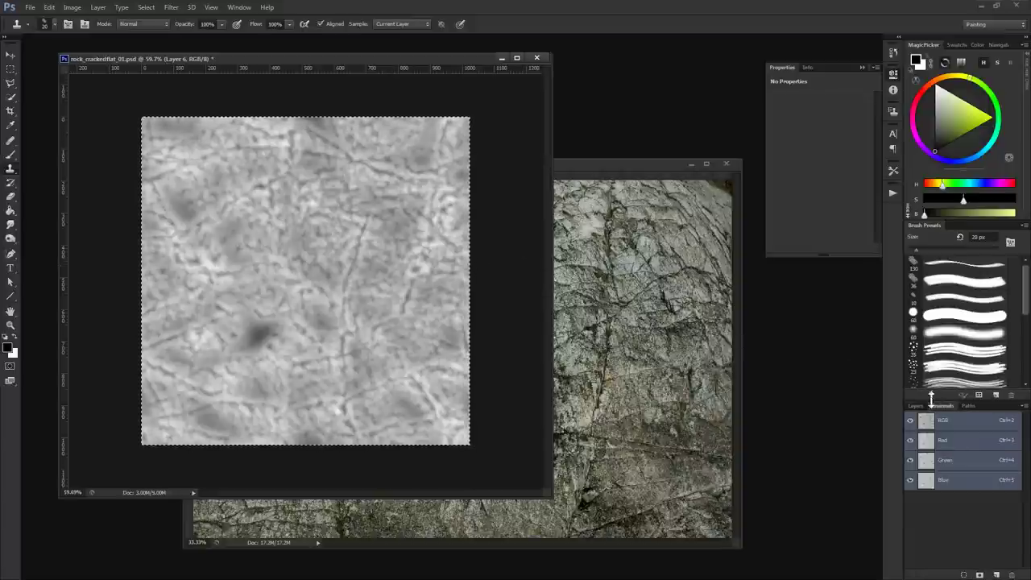
left_click(998, 575)
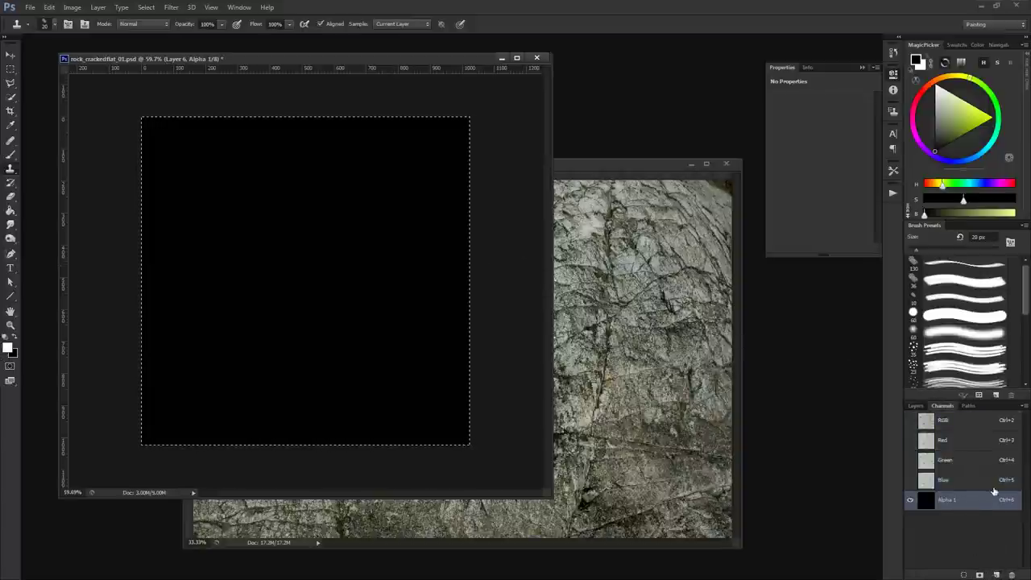
key("ctrl+v")
key("m")
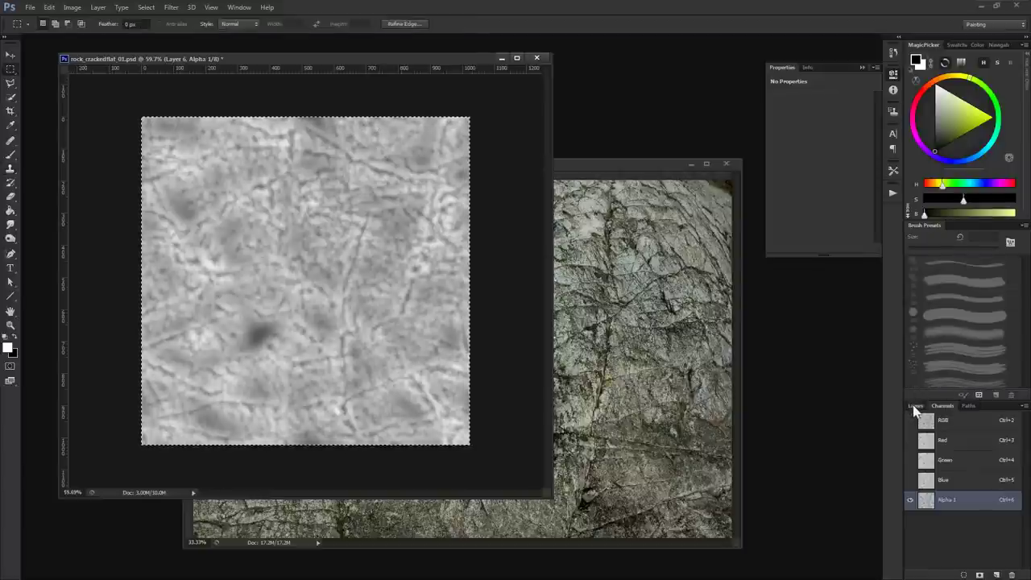
Step: Hide Layers 6 and 5, select the rock colour Layer 4, and clear the selection
left_click(916, 405)
left_click(961, 471)
left_click(912, 467)
left_click(912, 488)
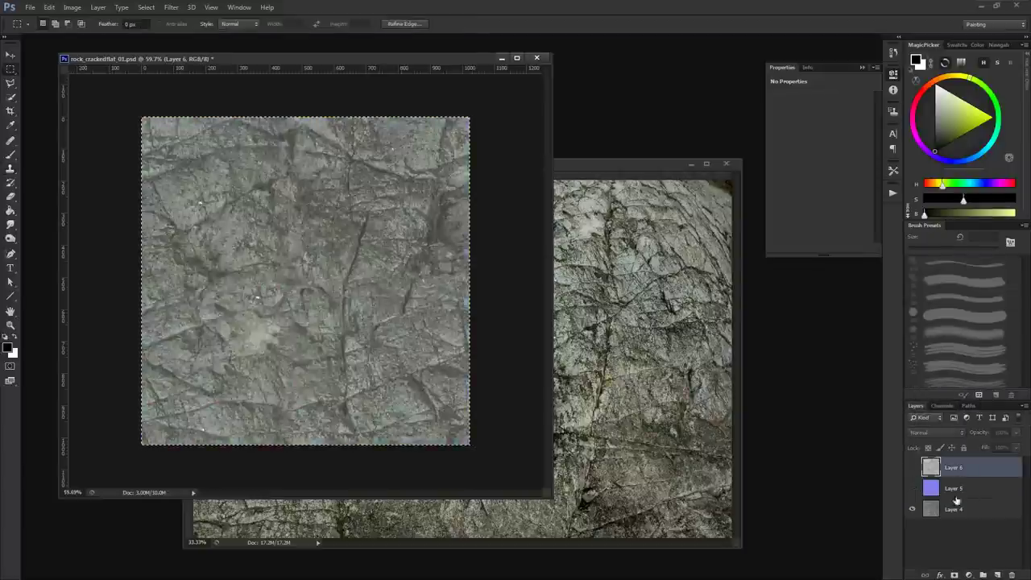
left_click(980, 509)
left_click(316, 251)
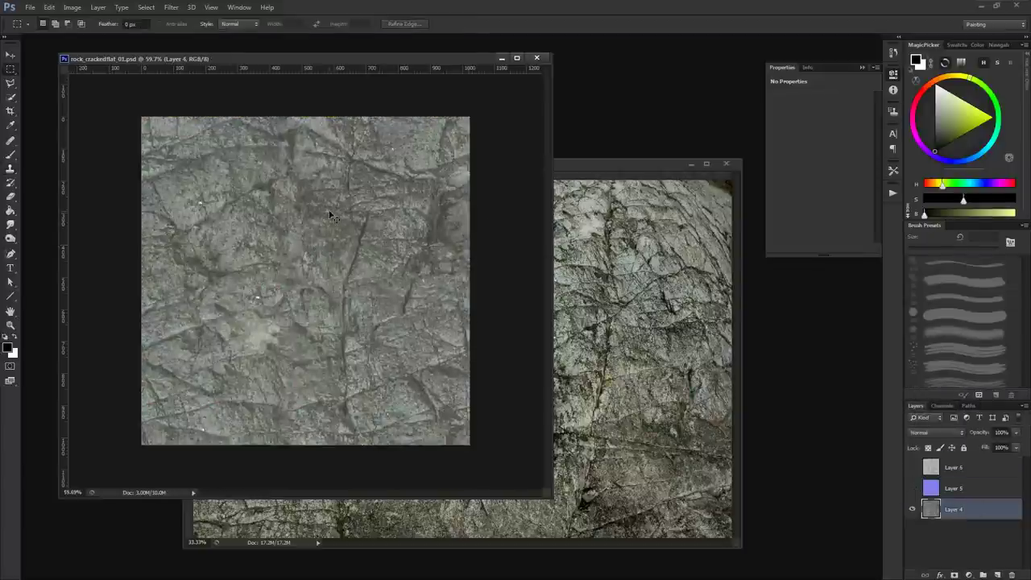
Step: Save the rock colour as CryTIF rock_crackedflat_01_diff.tif with the TerrainDiffuseHighPassed preset
key("ctrl+shift+s")
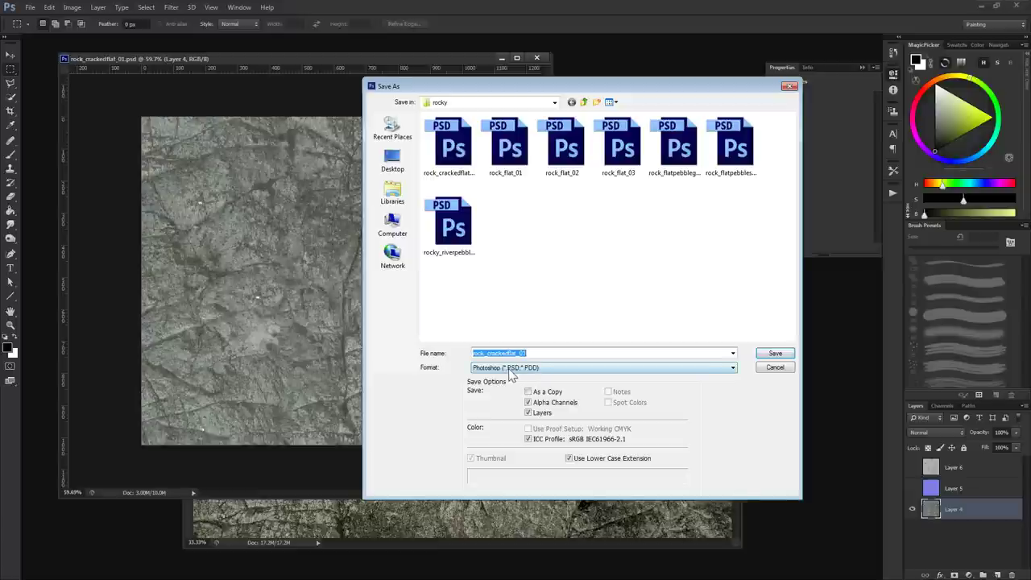
left_click(510, 368)
left_click(524, 406)
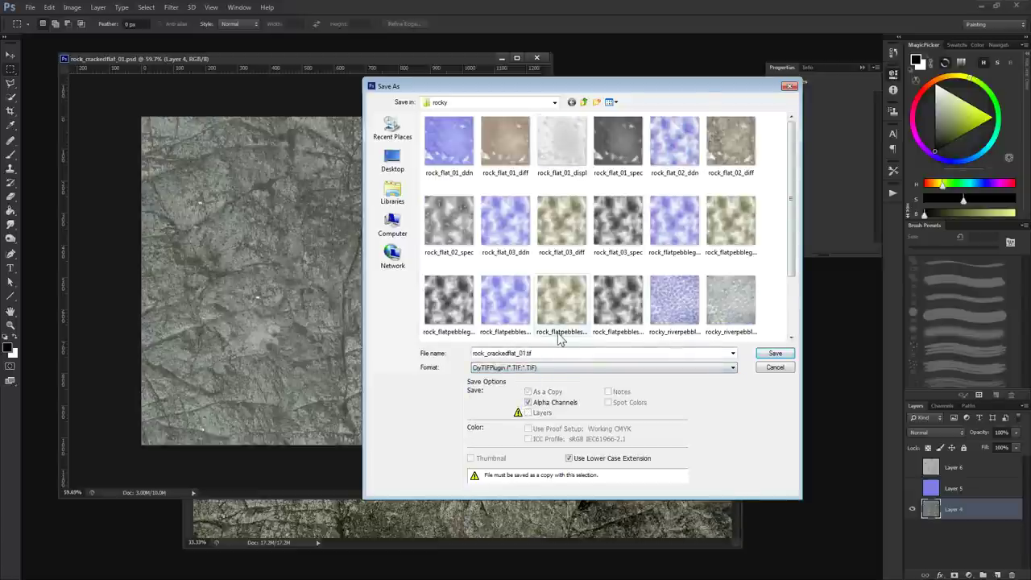
type("_diff")
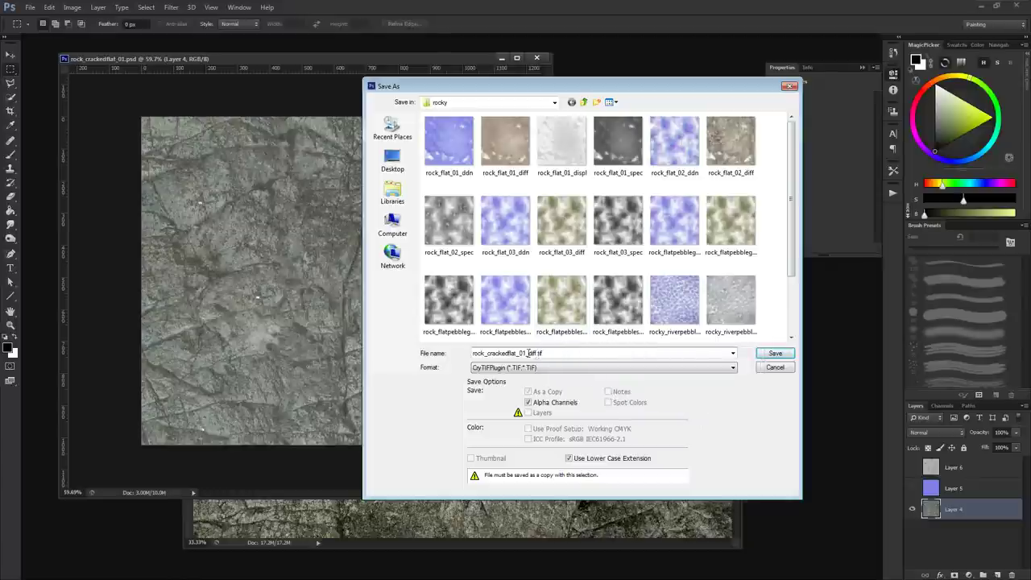
left_click(776, 355)
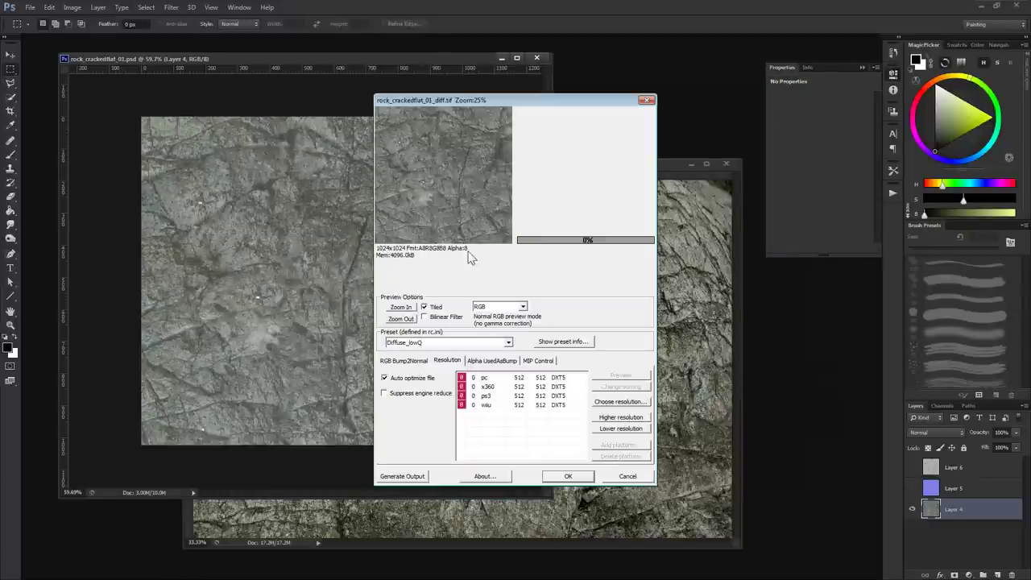
left_click(426, 342)
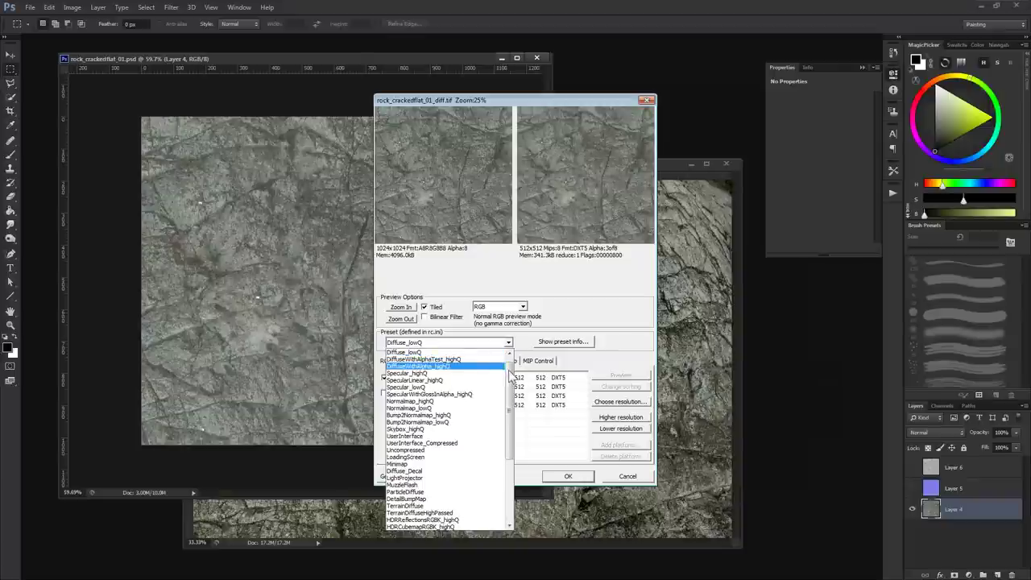
left_click_drag(509, 373, 520, 444)
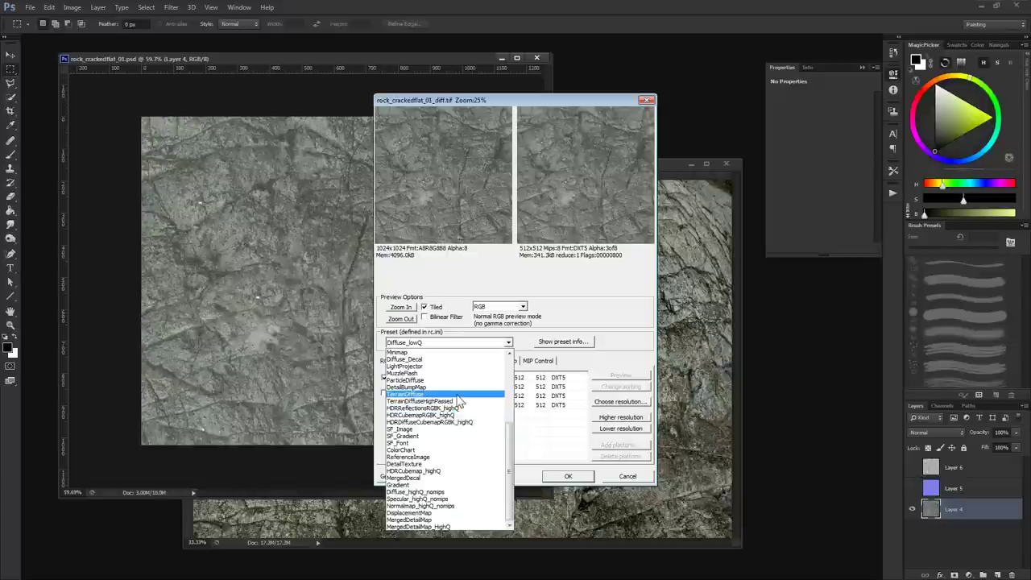
left_click(438, 402)
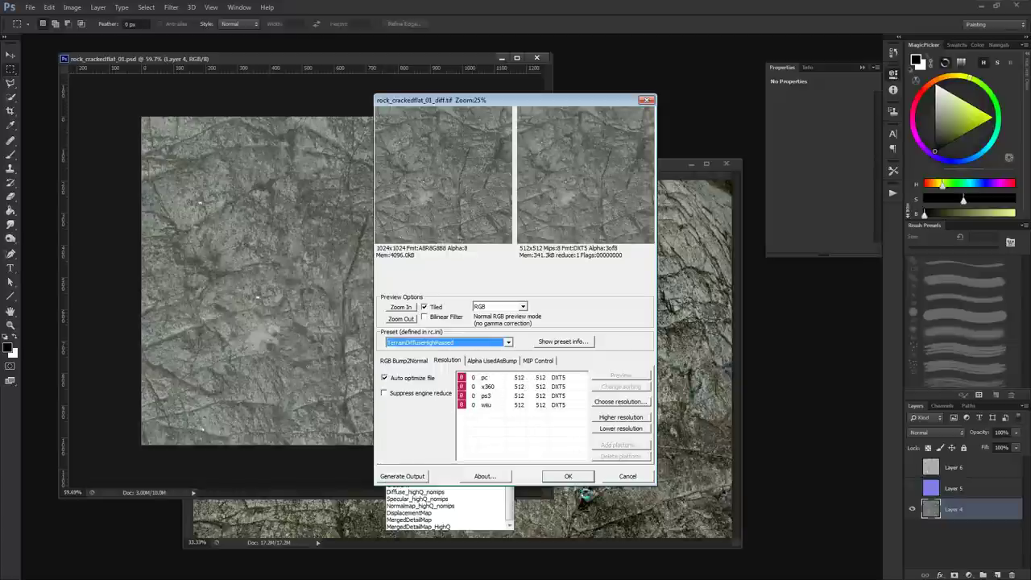
left_click(570, 477)
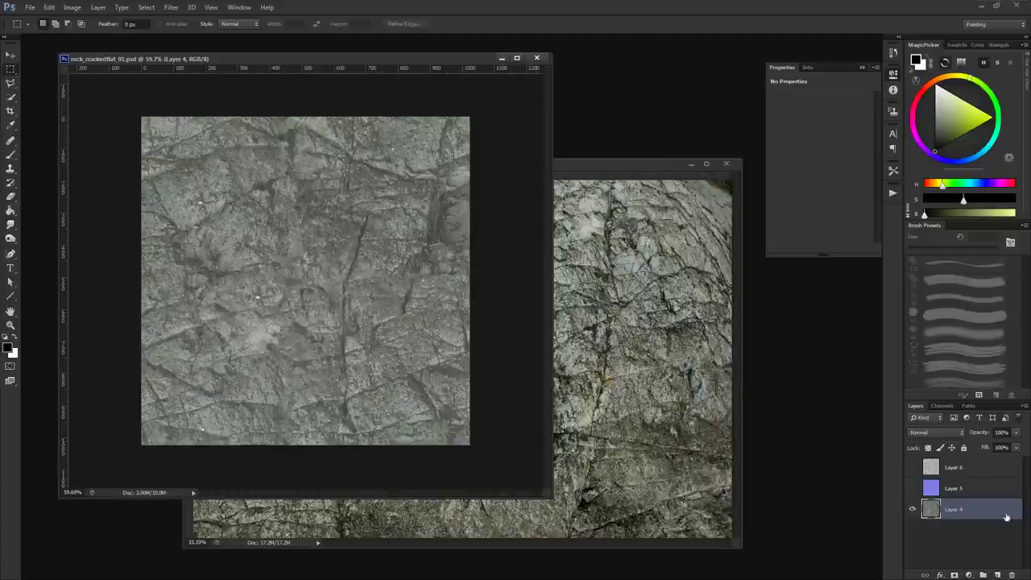
Step: Show Layer 5 and save it as CryTIF rock_crackedflat_01_ddn.tif using the Normalmap_highQ preset
left_click(913, 488)
key("ctrl+shift+s")
left_click(545, 367)
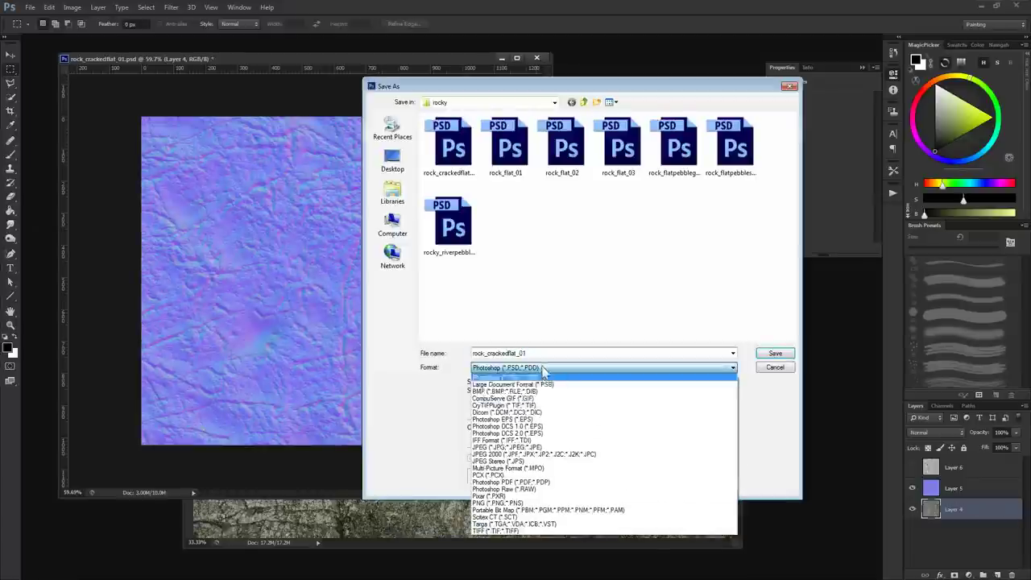
left_click(563, 407)
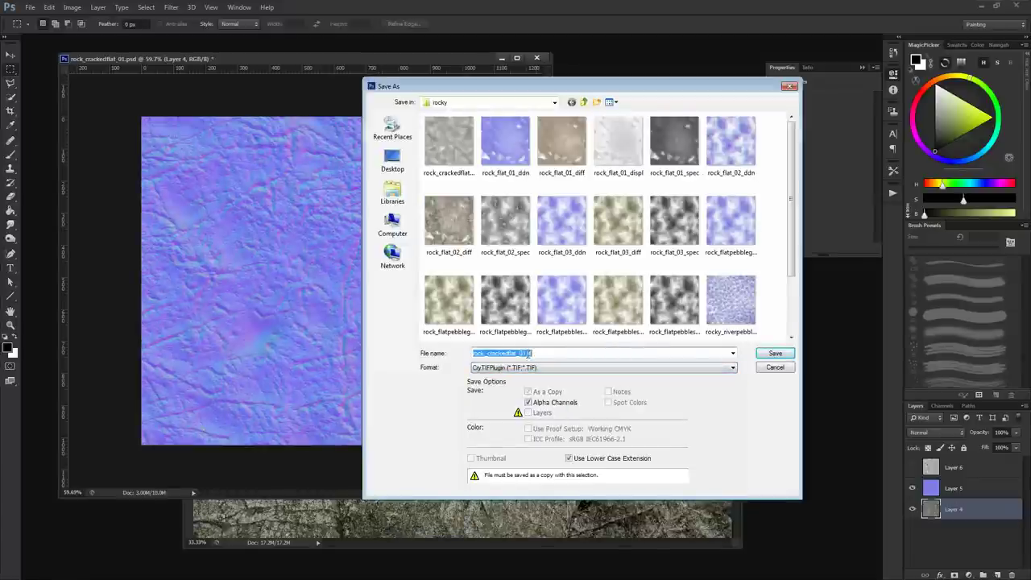
left_click(604, 353)
type("_bfddn")
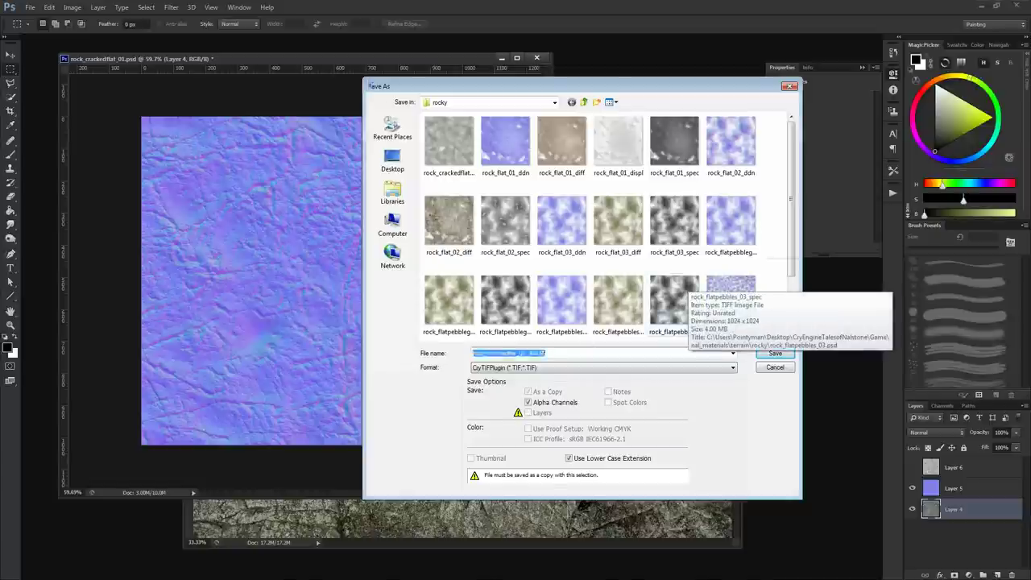
key("Return")
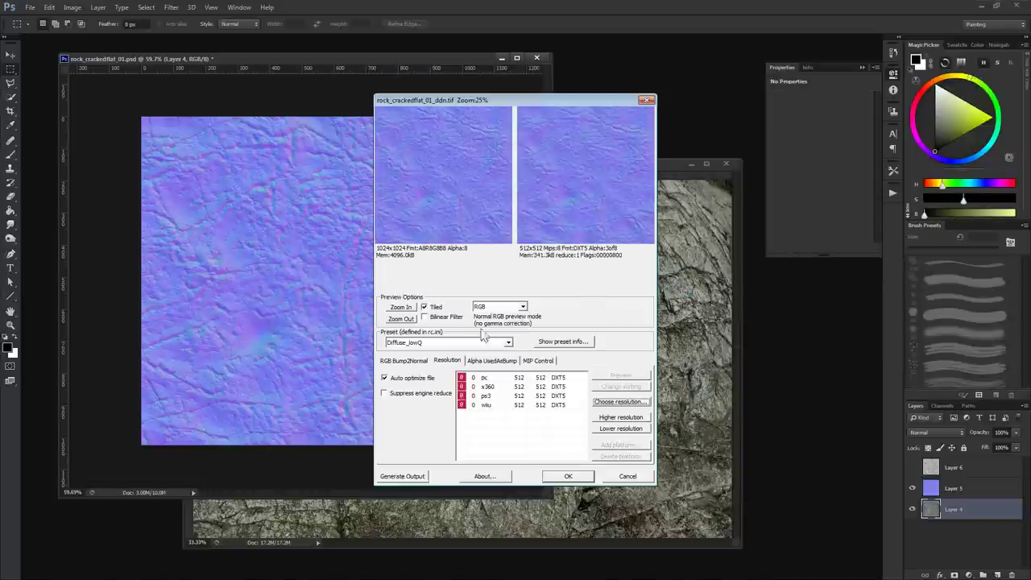
left_click(435, 343)
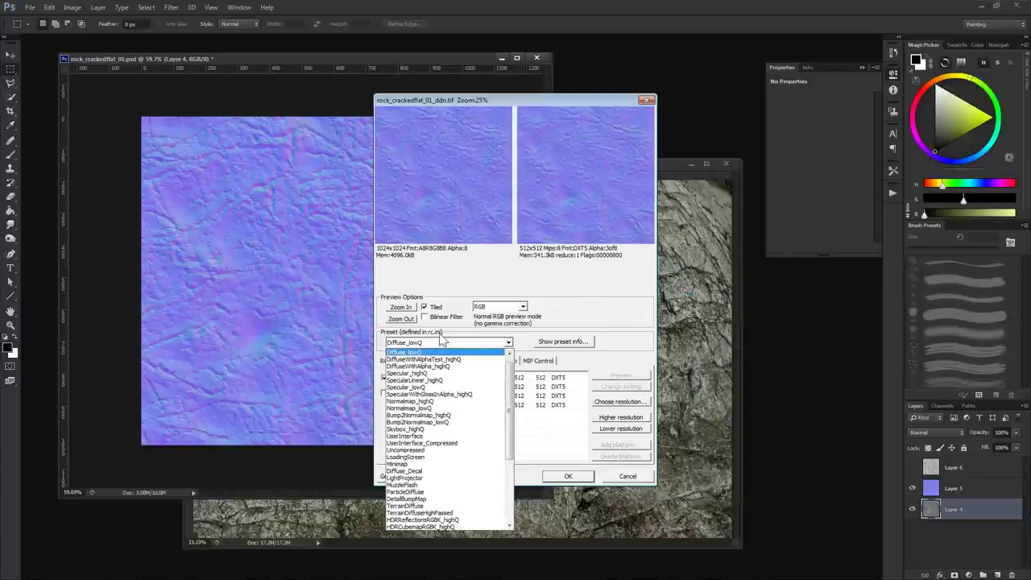
left_click(468, 401)
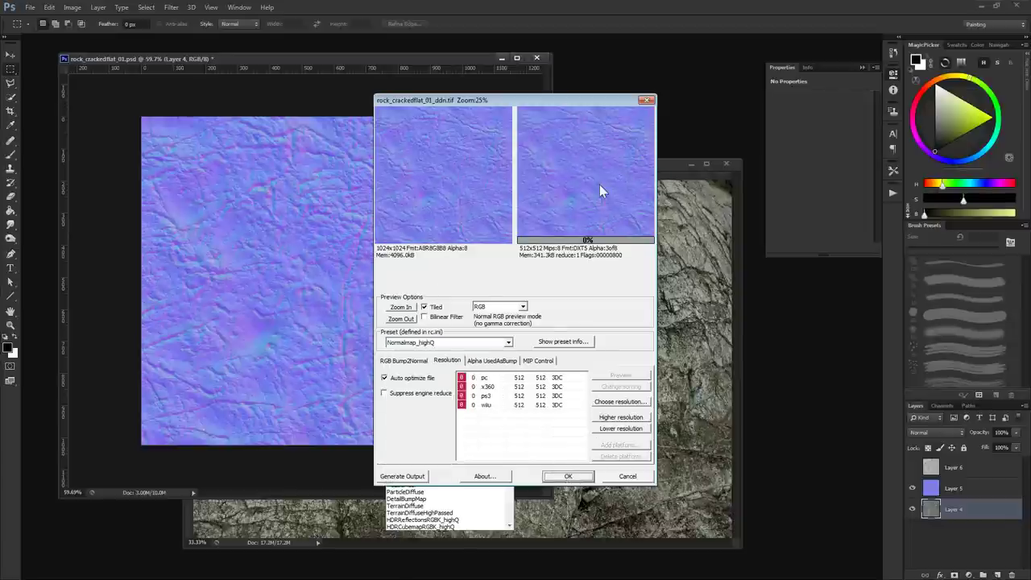
key("Return")
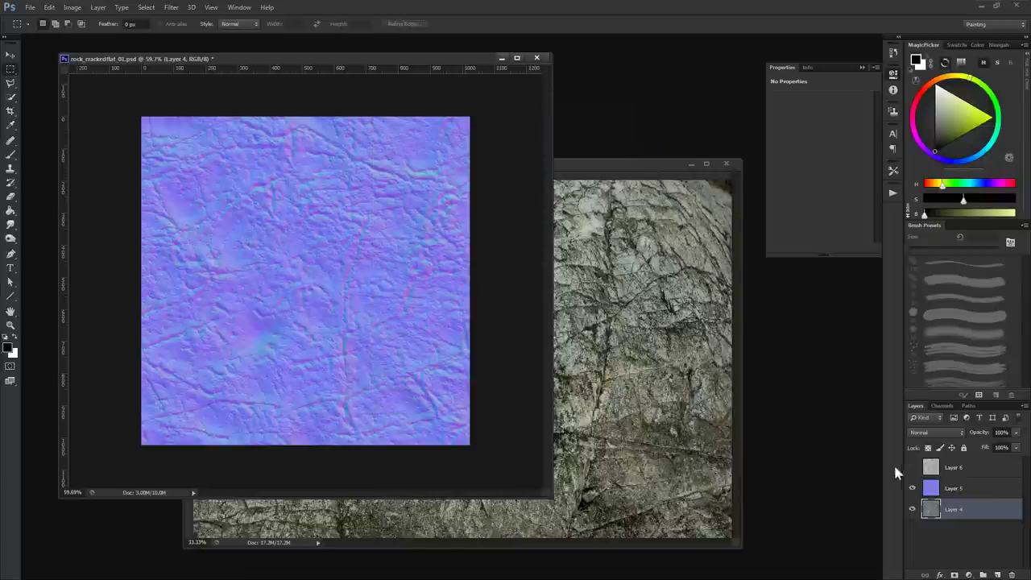
Step: Show the height layer and save it in CryTIF format as rock_crackedflat_01_displ.tif
left_click(913, 468)
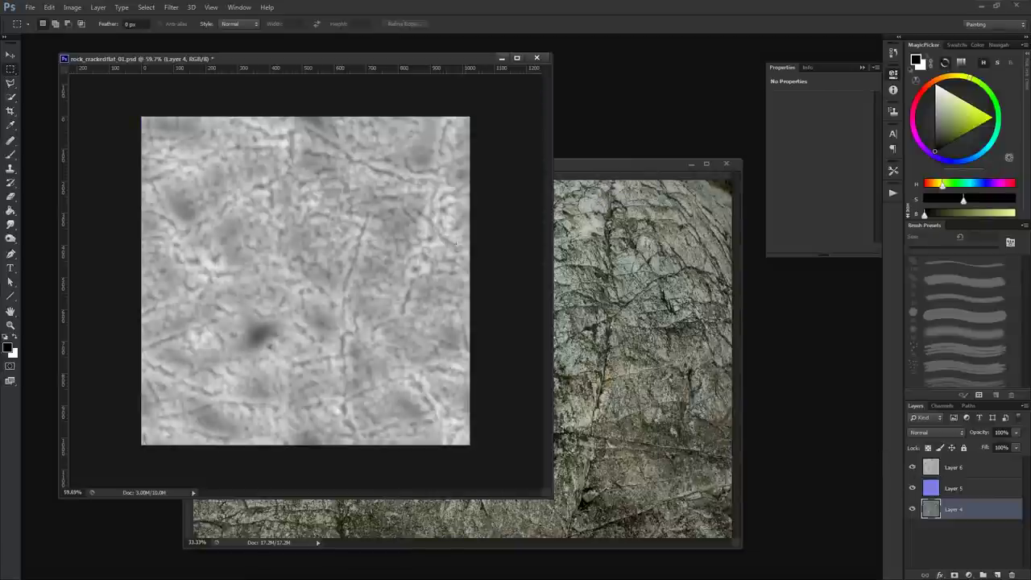
key("ctrl+shift+s")
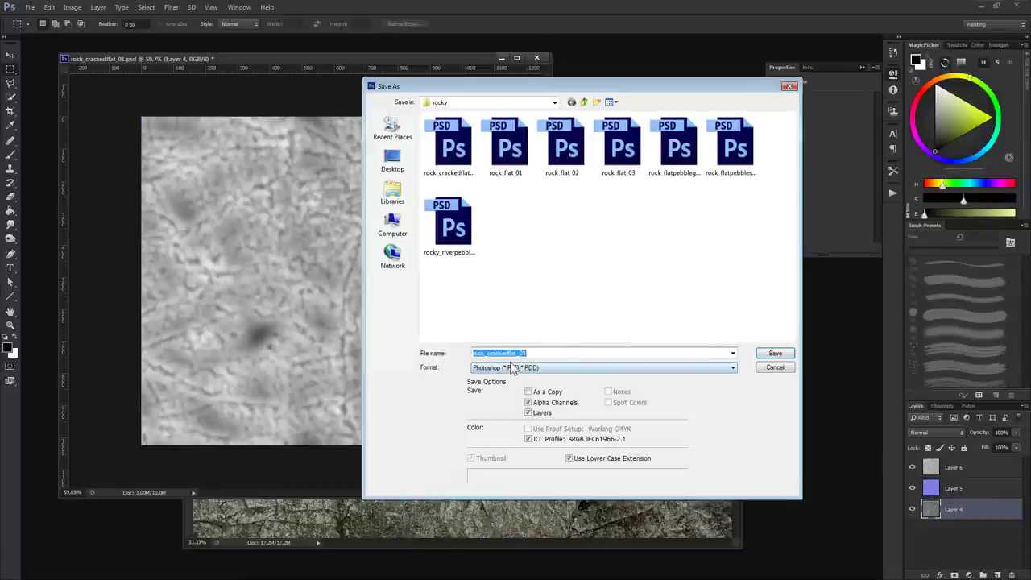
left_click(564, 367)
left_click(551, 411)
type("_displ.tif")
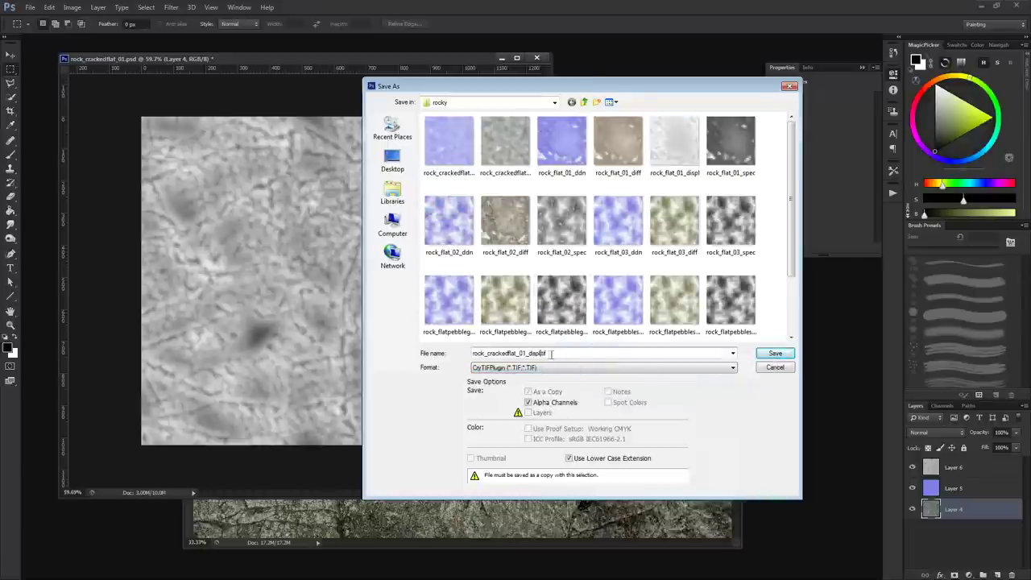
left_click(776, 355)
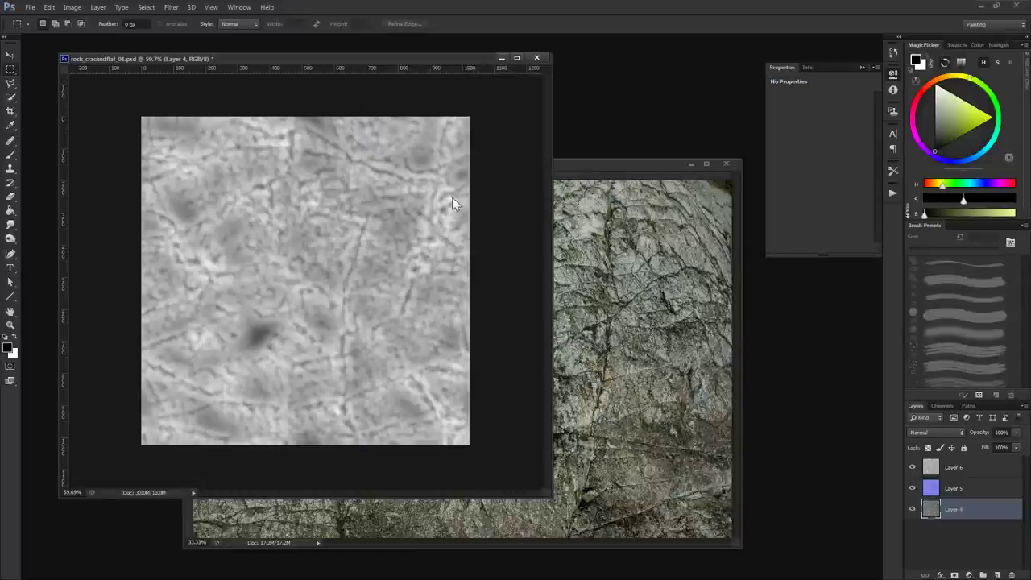
Step: Preview the texture with its alpha and export it with the DisplacementMap preset
left_click(464, 343)
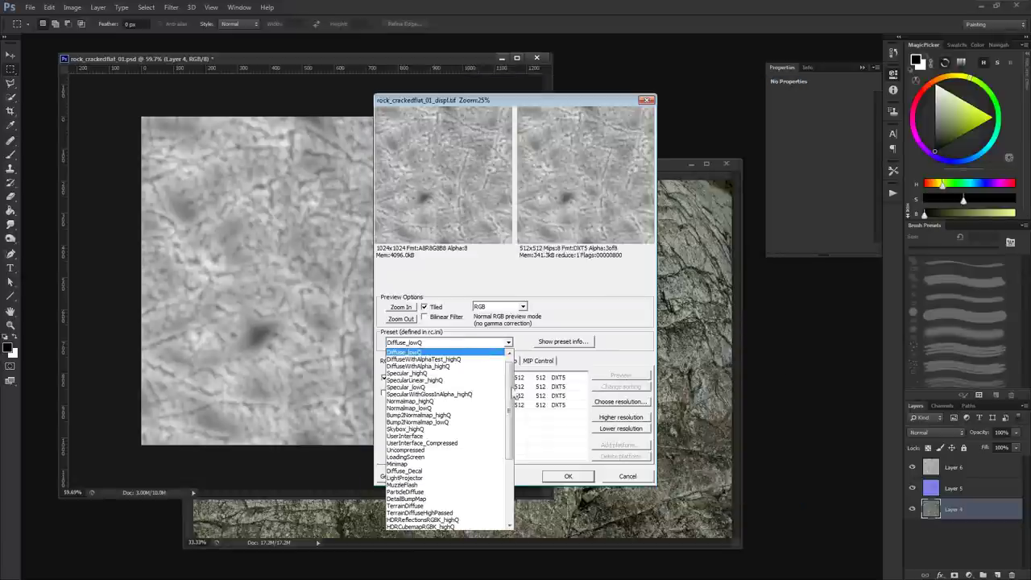
scroll(520, 391, "down", 5)
left_click(493, 307)
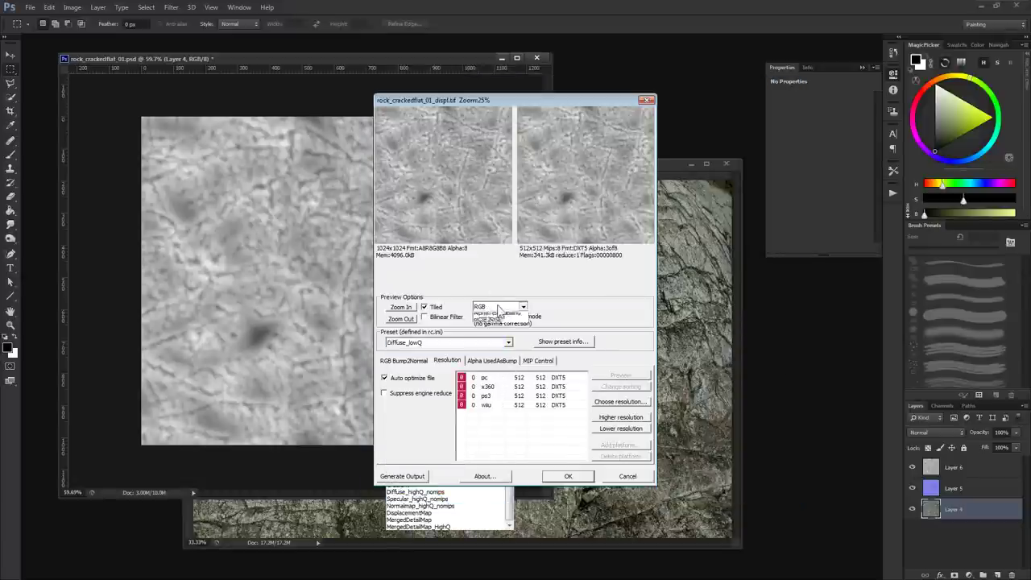
left_click(495, 307)
left_click(493, 330)
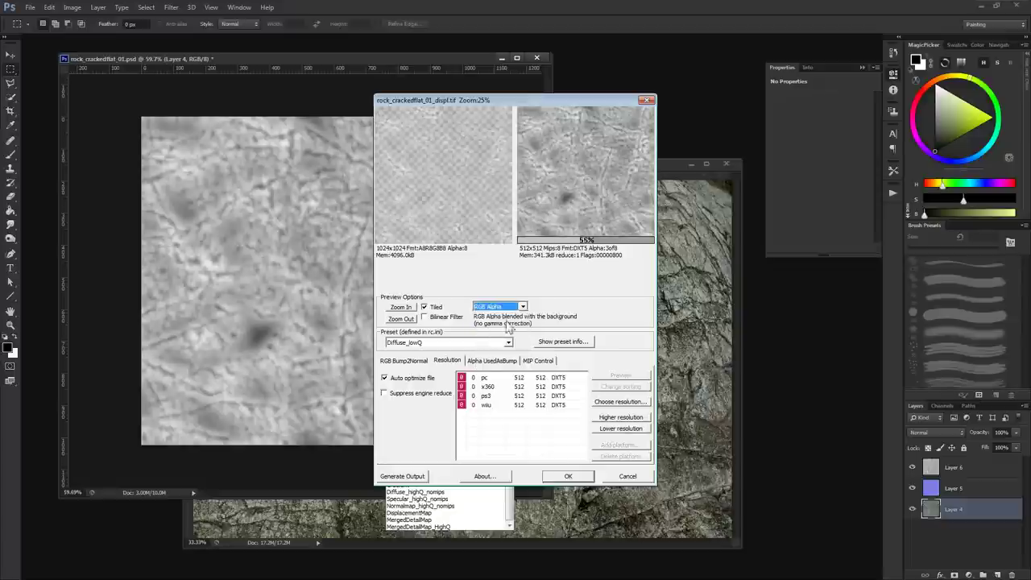
scroll(593, 186, "up", 3)
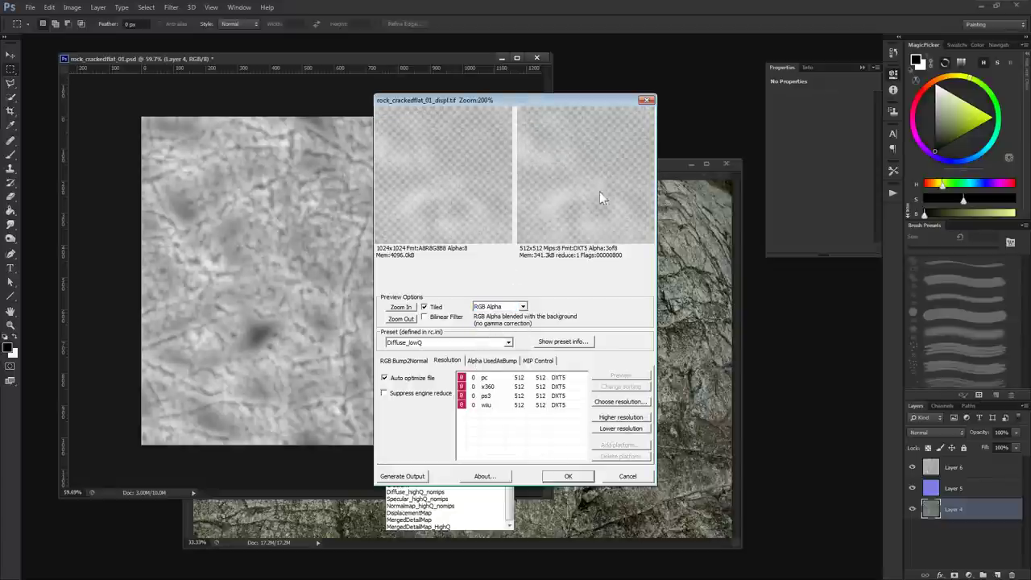
scroll(576, 174, "down", 3)
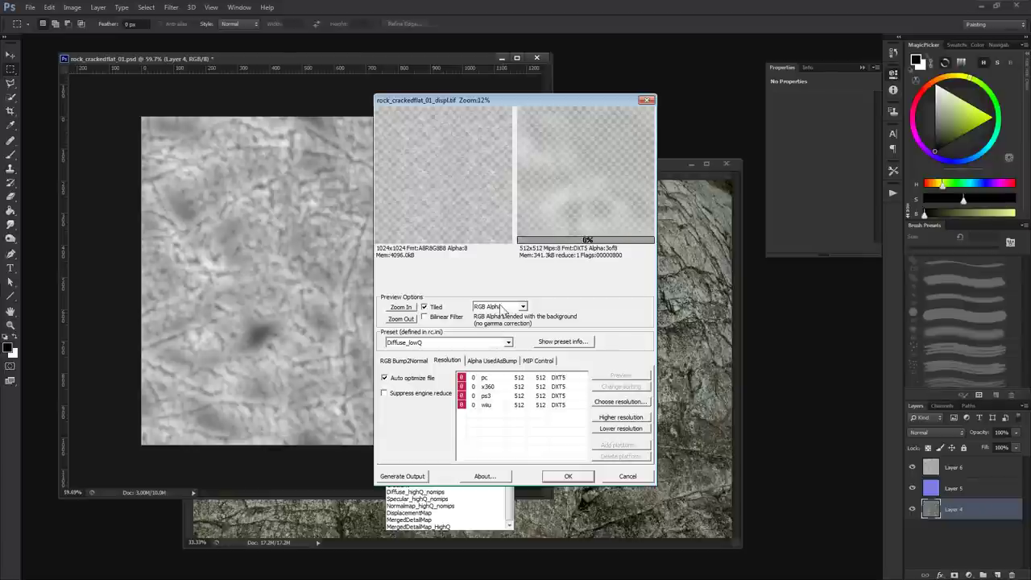
left_click(492, 348)
left_click_drag(511, 401, 518, 548)
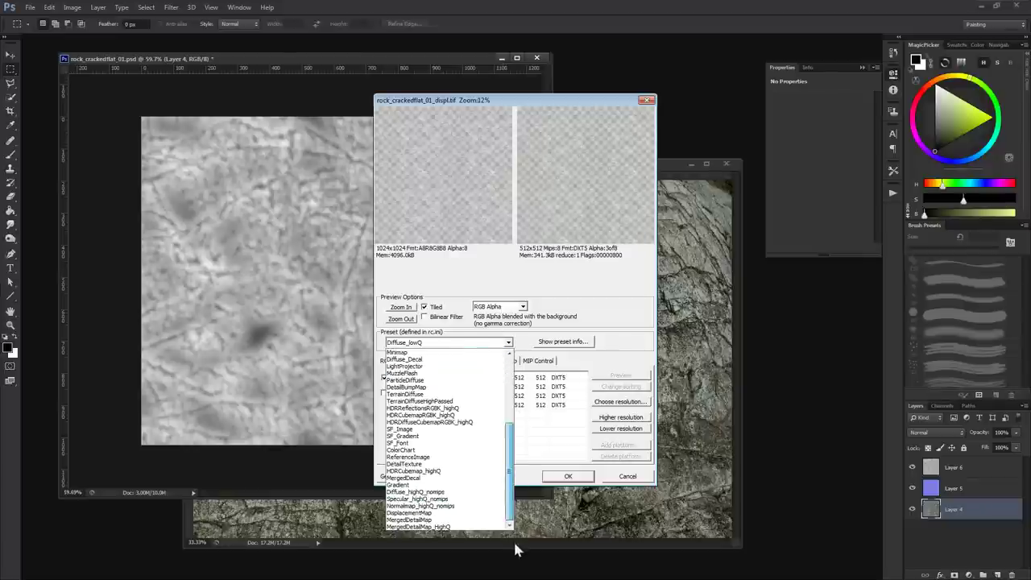
left_click(456, 514)
left_click(568, 476)
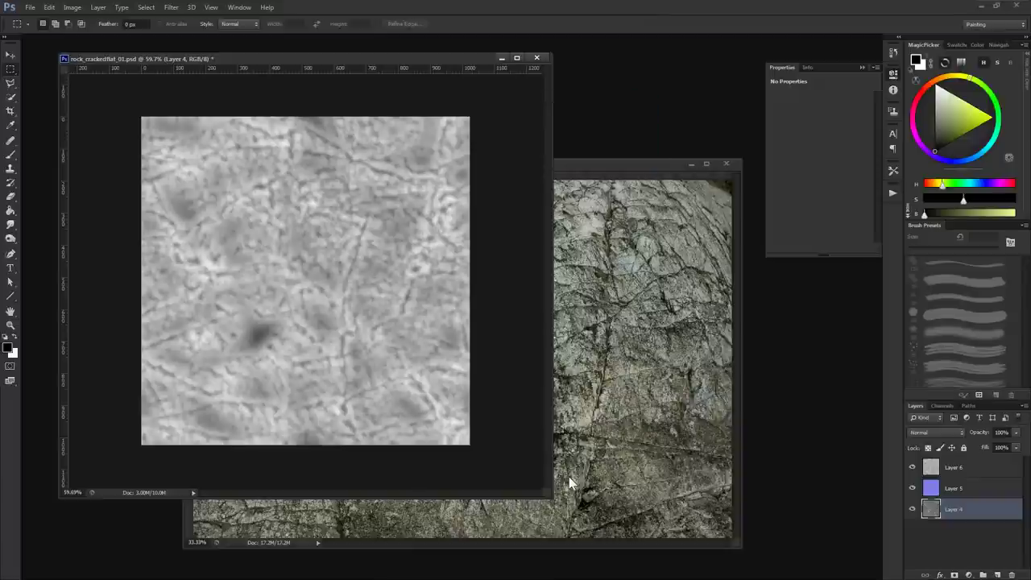
Step: Switch to The Meeting Place level and fly the camera over the cobblestone path and rocky cliff
key("alt+Tab")
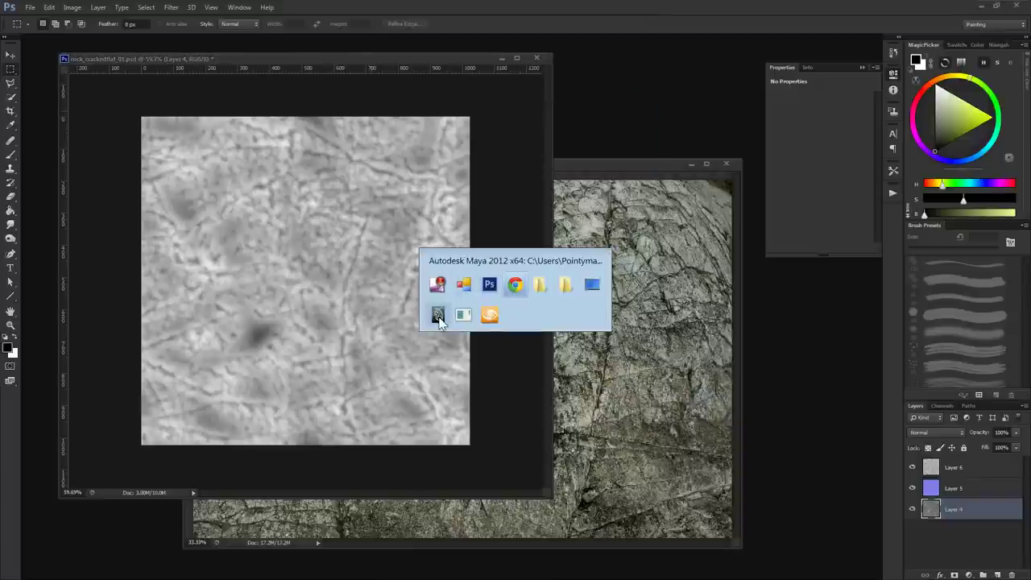
left_click(439, 319)
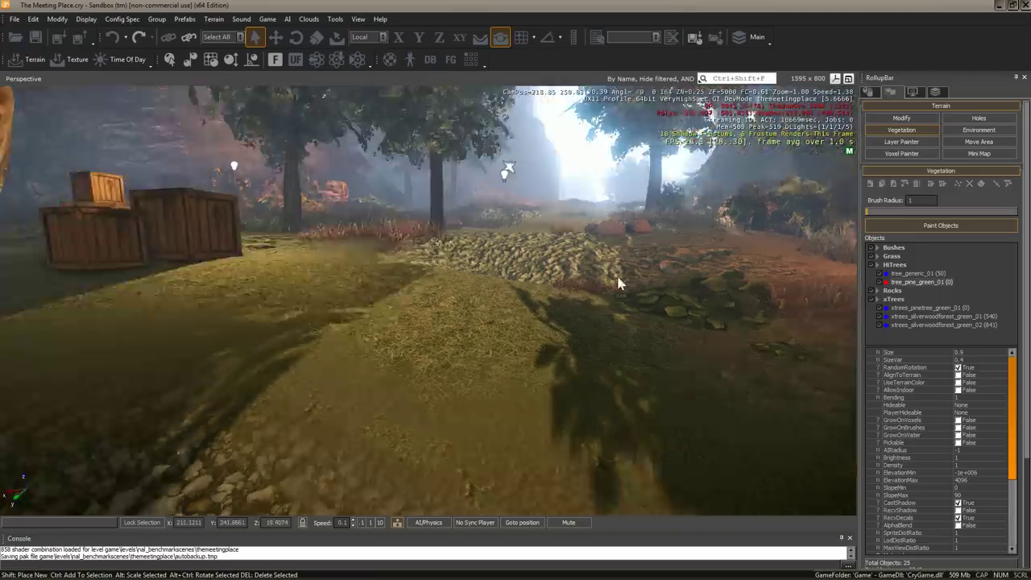
mouse_move(619, 282)
right_mouse_down()
mouse_move(542, 335)
mouse_move(538, 317)
right_mouse_up()
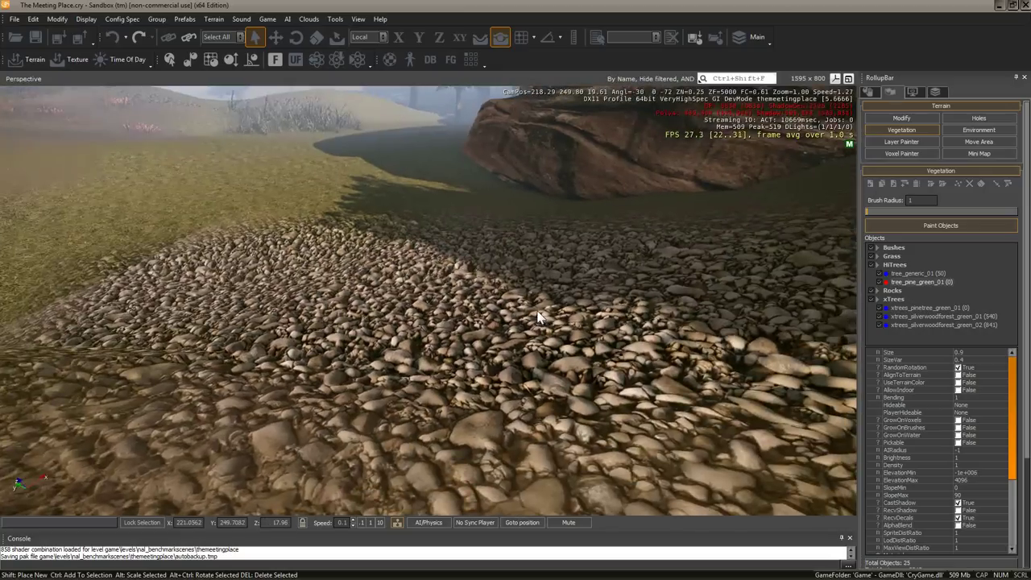
right_click_drag(538, 317, 508, 285)
key("w")
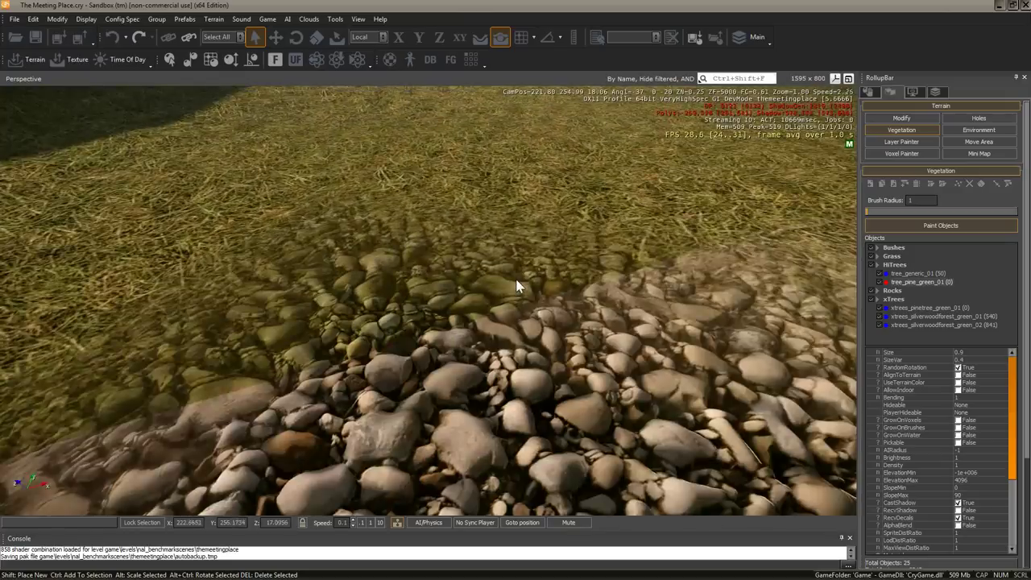
key("s")
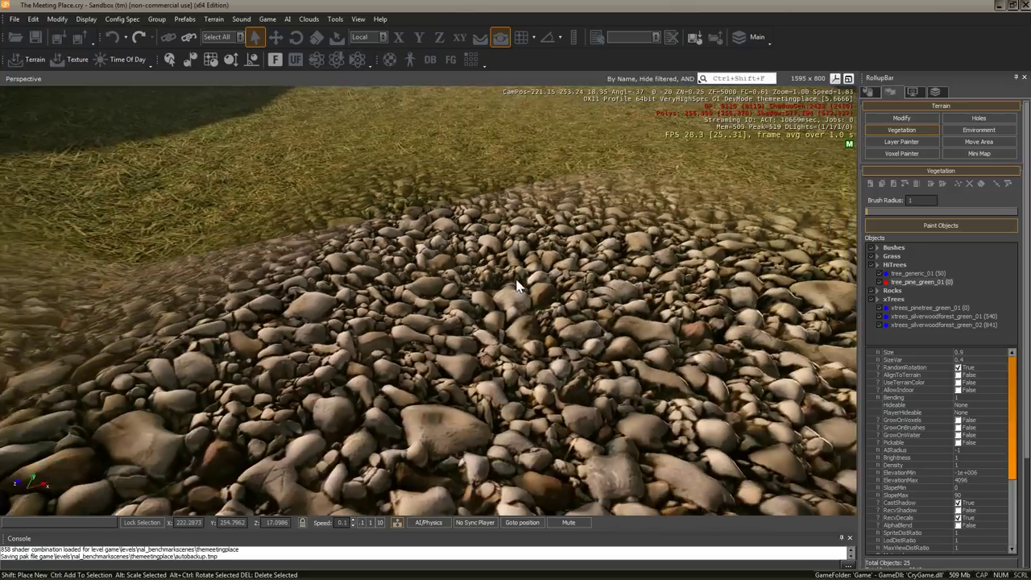
Step: Open the Material Editor and add a new item in nal_materials > terrain > rocky
key("s")
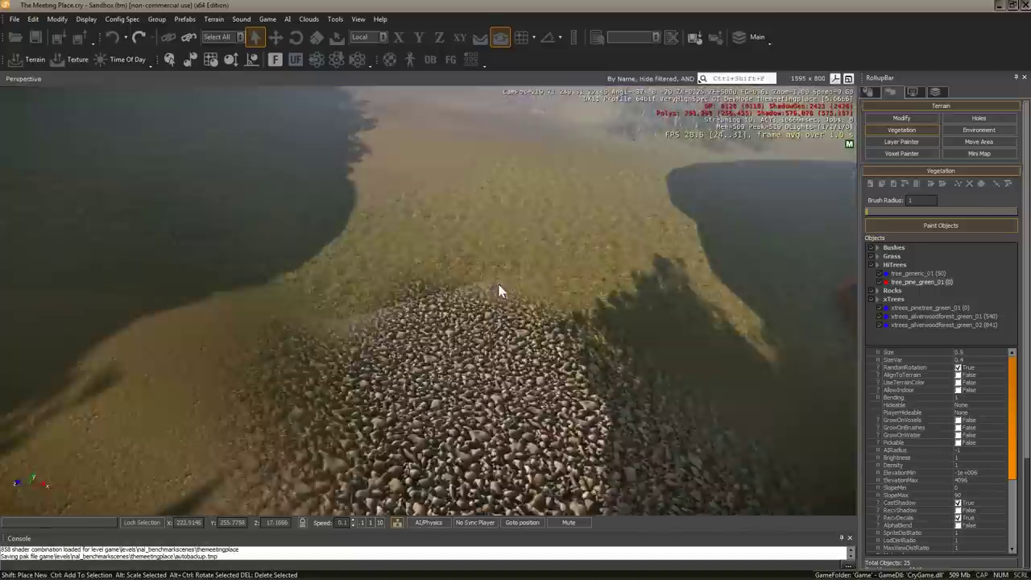
key("w")
key("m")
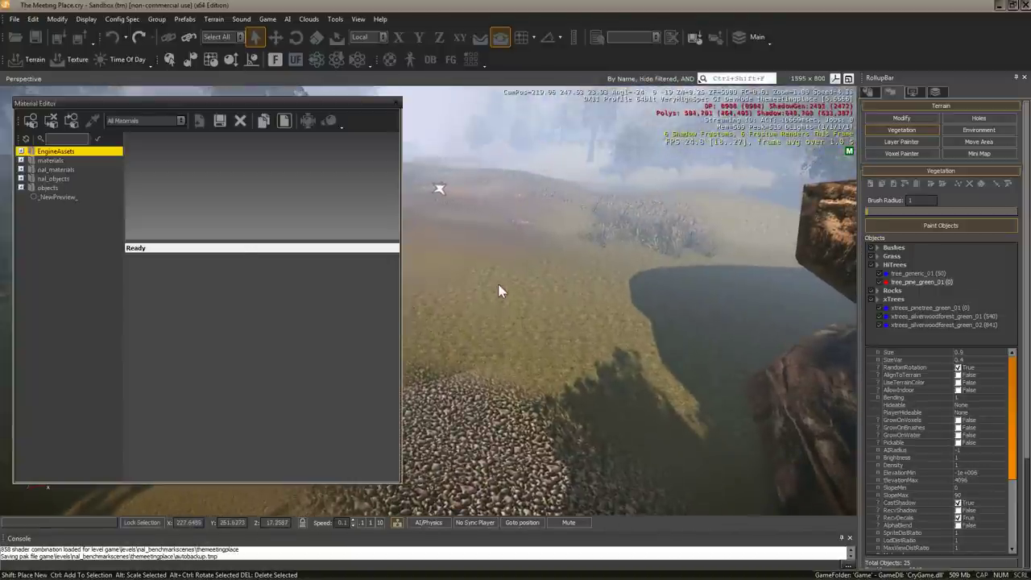
double_click(46, 178)
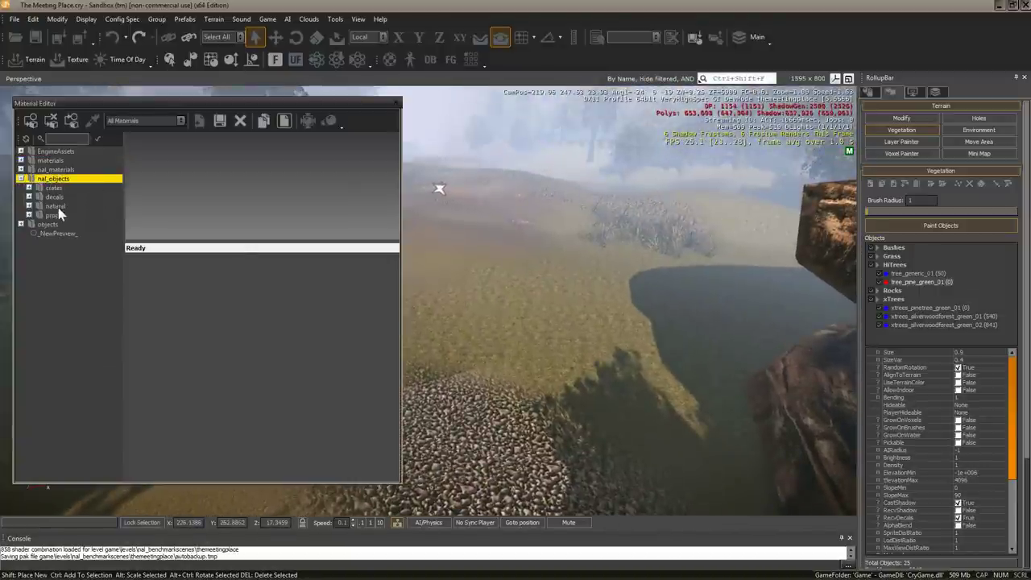
left_click(21, 170)
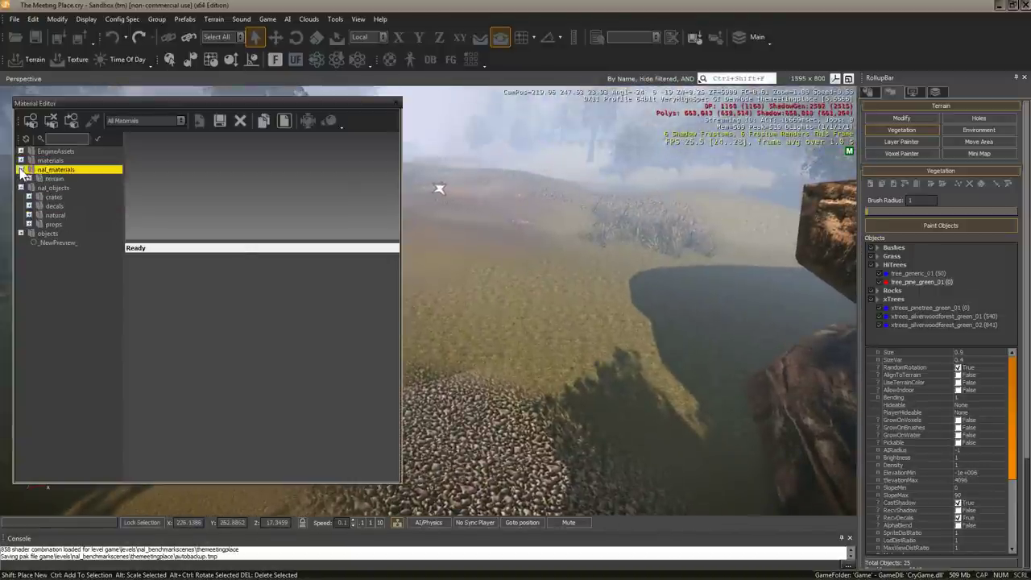
left_click(27, 179)
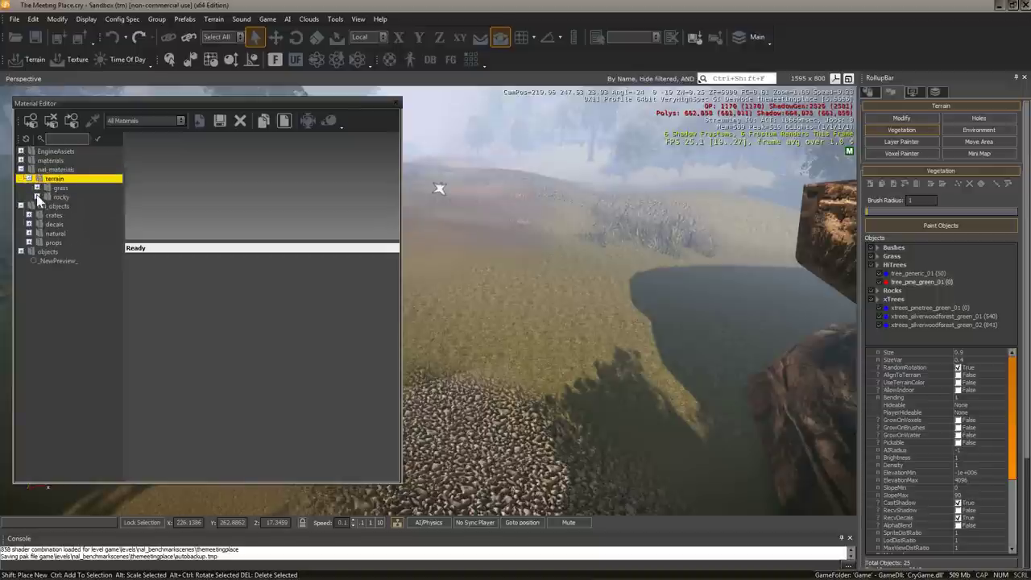
left_click(37, 197)
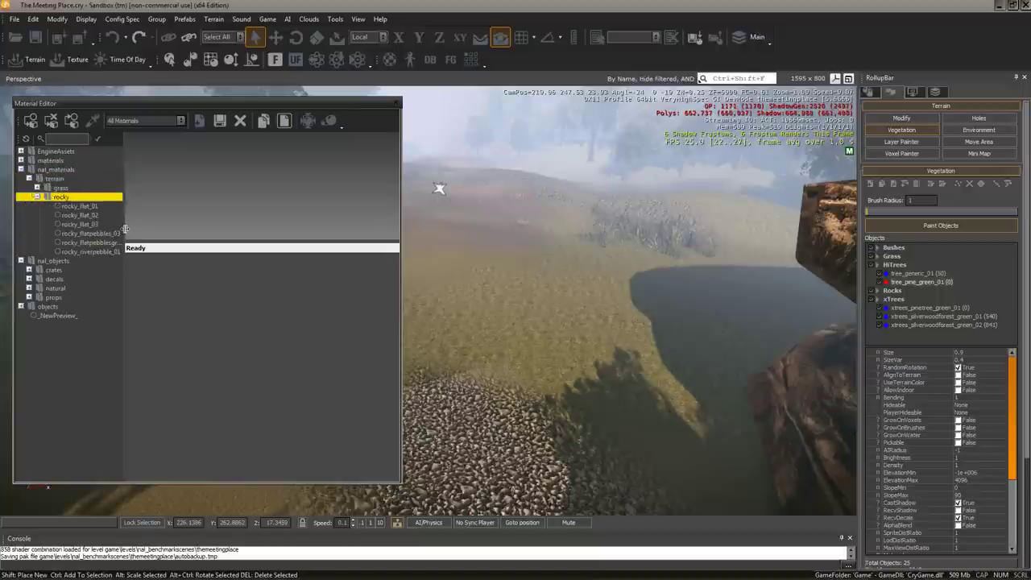
left_click_drag(124, 228, 175, 228)
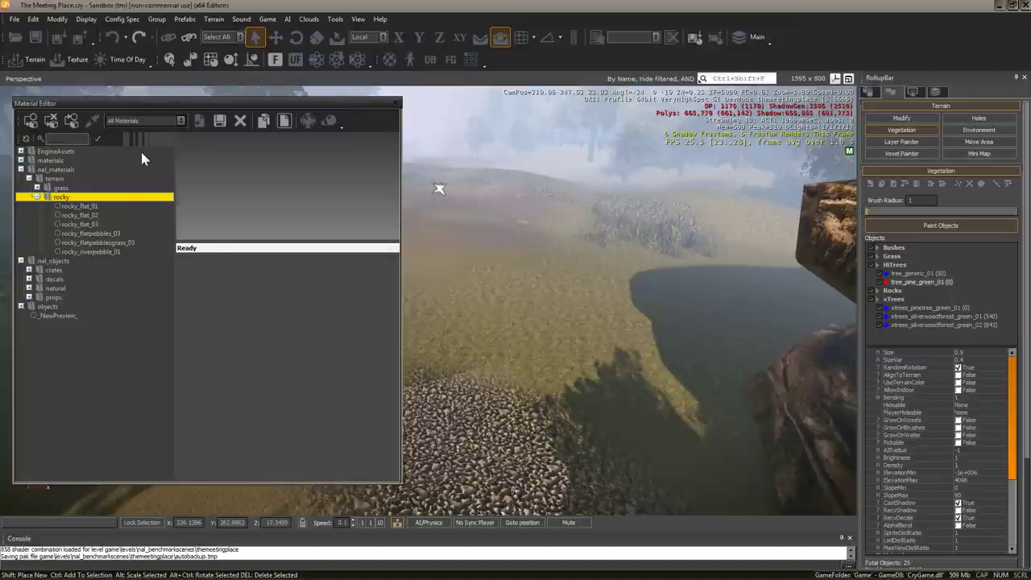
left_click(201, 122)
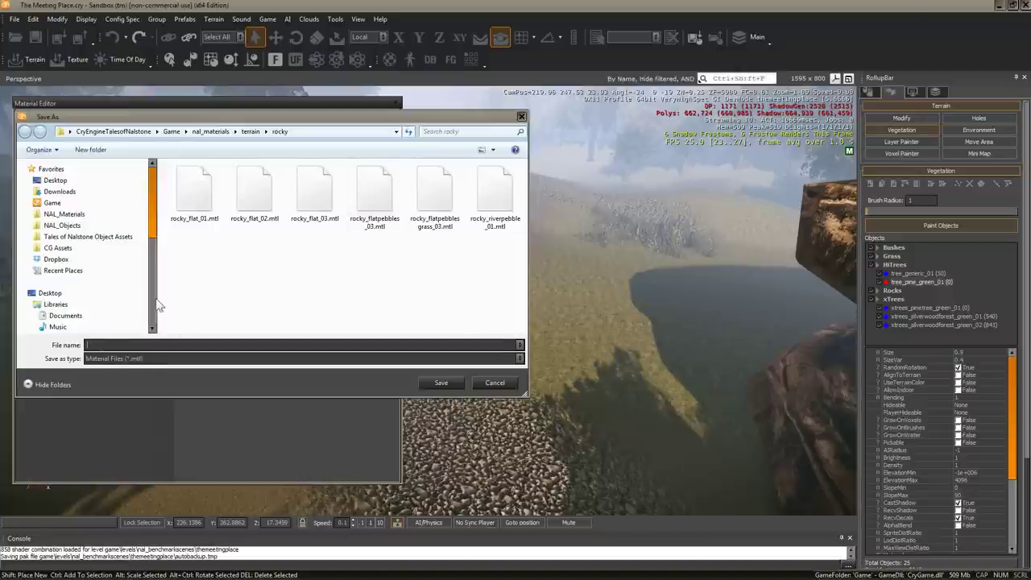
Step: Check the texture's file name in Photoshop and return to the Sandbox save dialog
key("alt+Tab")
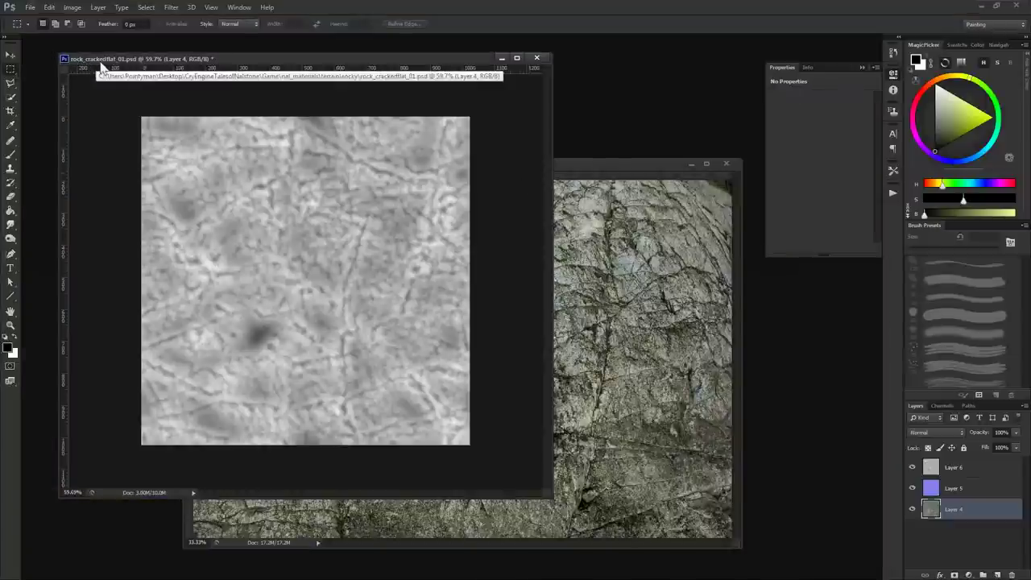
key("alt+Tab")
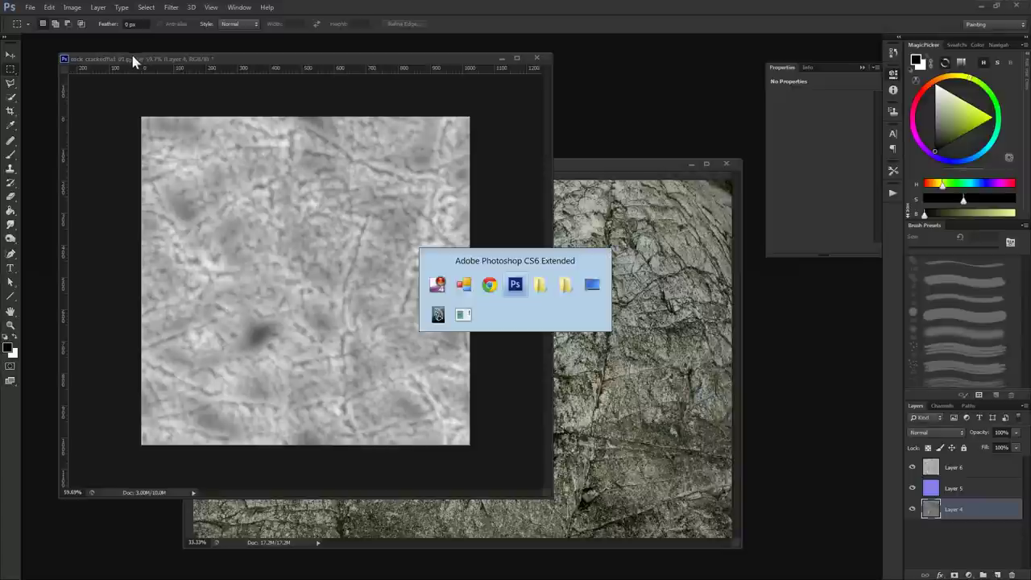
key("alt+Tab")
key("alt+shift+Tab")
key("alt+shift+Tab")
key("alt+shift+Tab")
key("alt+Tab")
key("alt+Tab")
key("alt+Tab")
key("Escape")
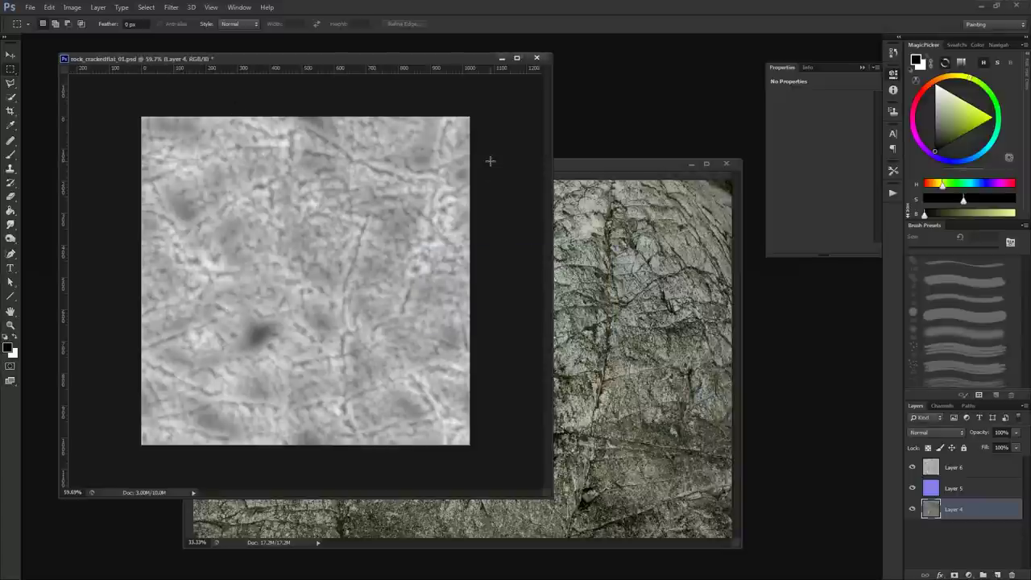
key("alt+Tab")
key("Escape")
key("alt+Tab")
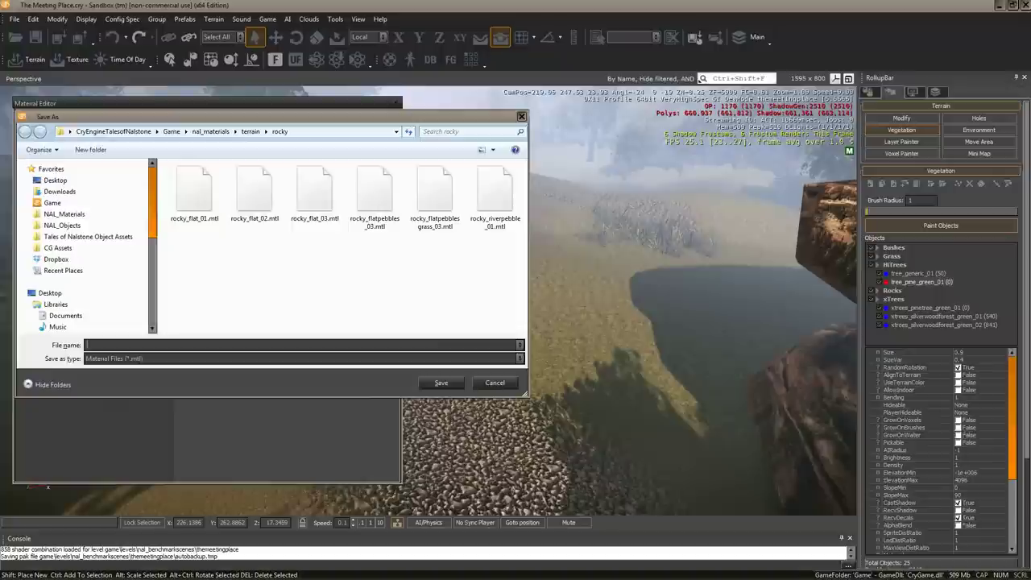
Step: Name the new material rock_crackedflat_01 and save it
left_click_drag(290, 119, 290, 114)
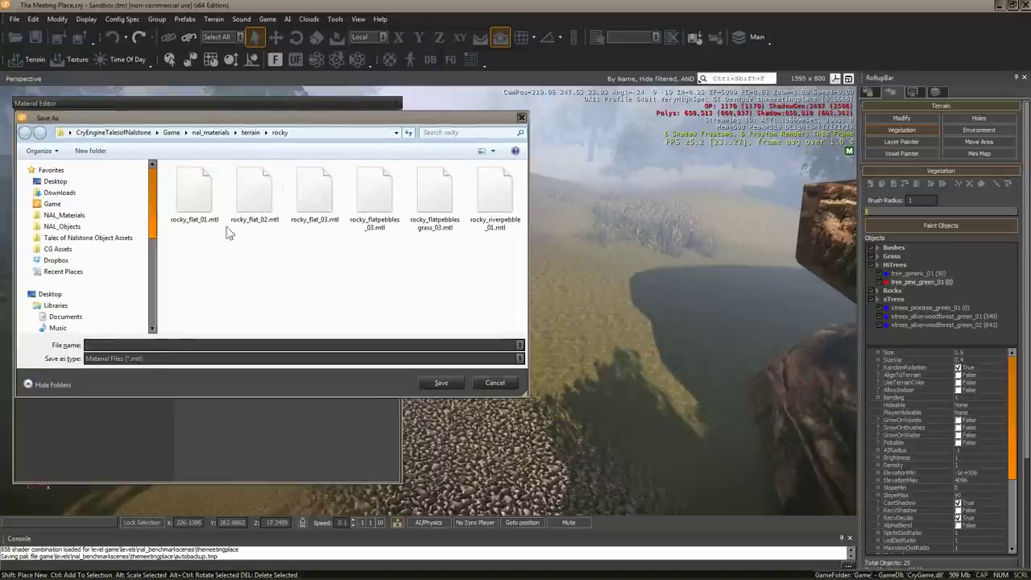
type("rock")
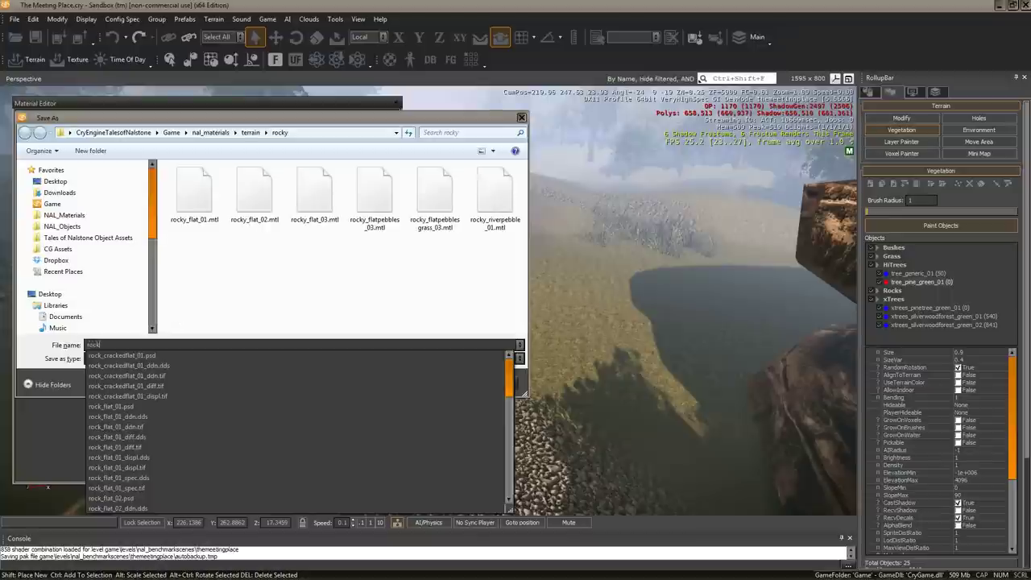
key("Down")
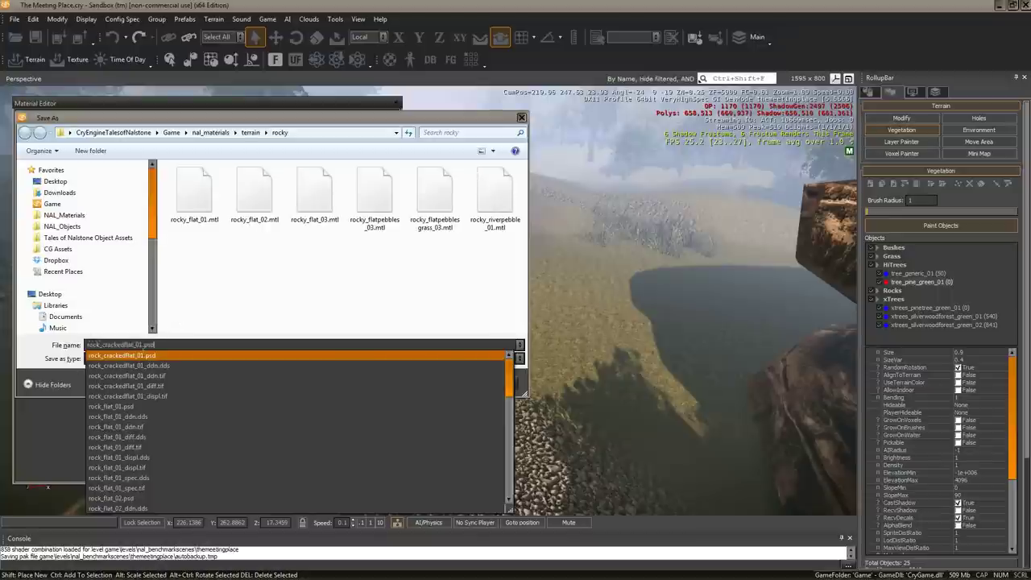
key("BackSpace")
key("Return")
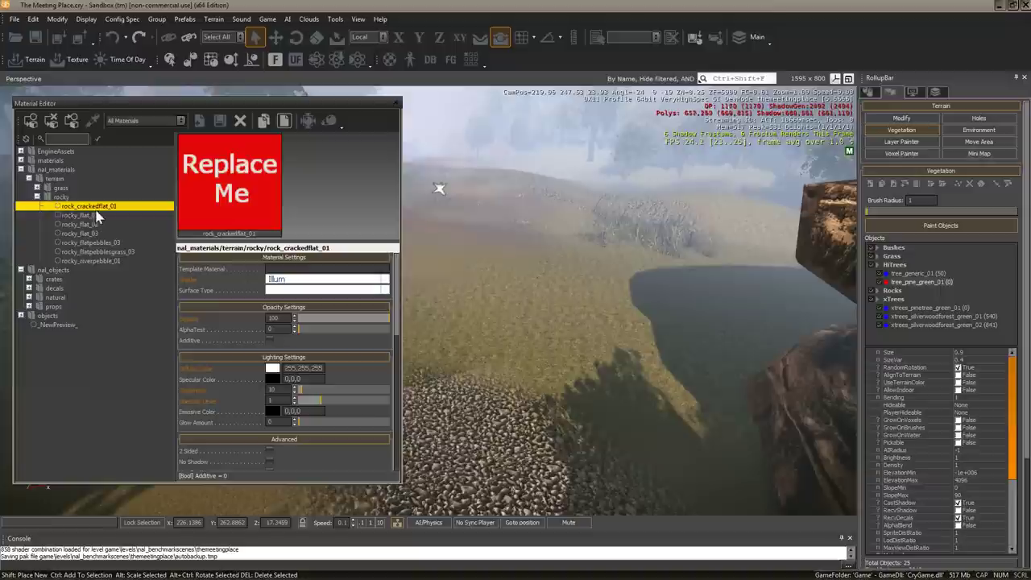
Step: Open the Terrain Texture Layers window and add a new terrain layer
left_click(67, 62)
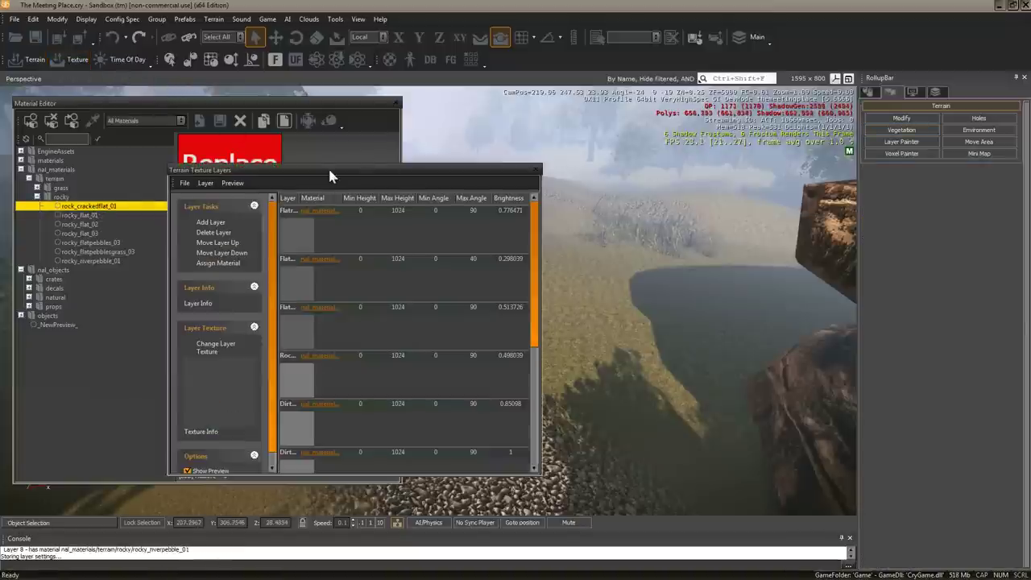
left_click_drag(330, 176, 632, 176)
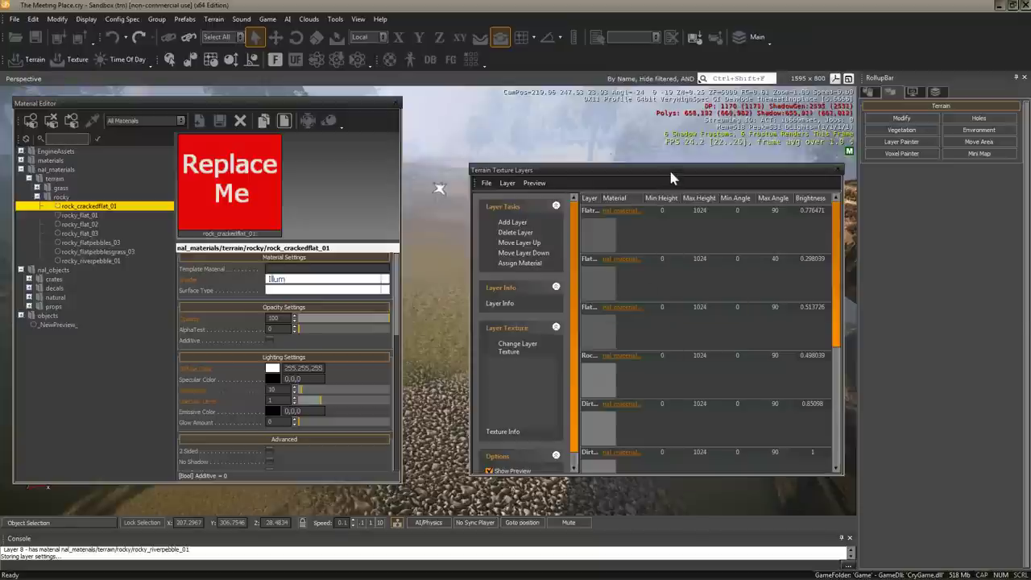
left_click_drag(671, 177, 630, 177)
left_click_drag(797, 275, 796, 411)
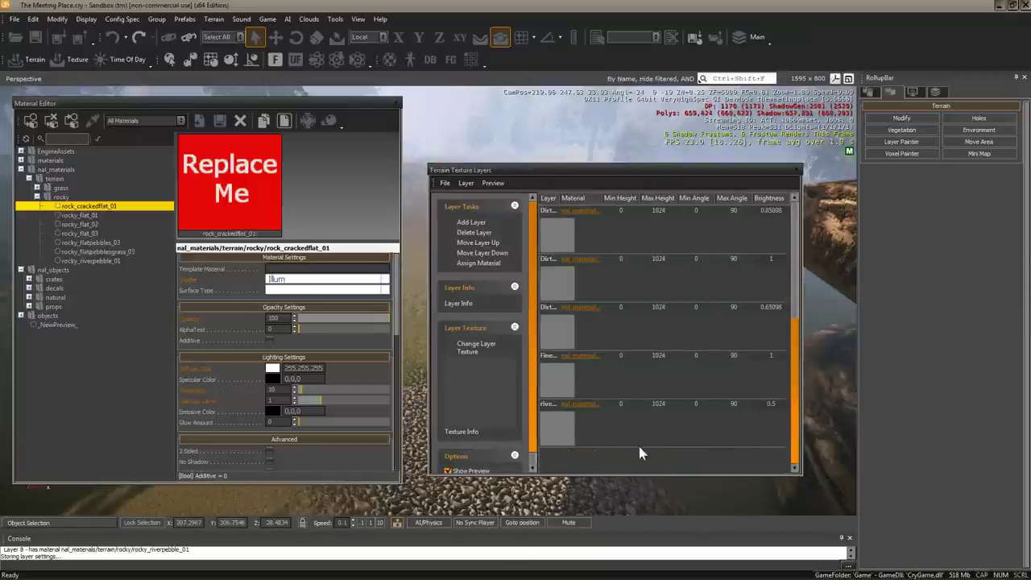
left_click(477, 222)
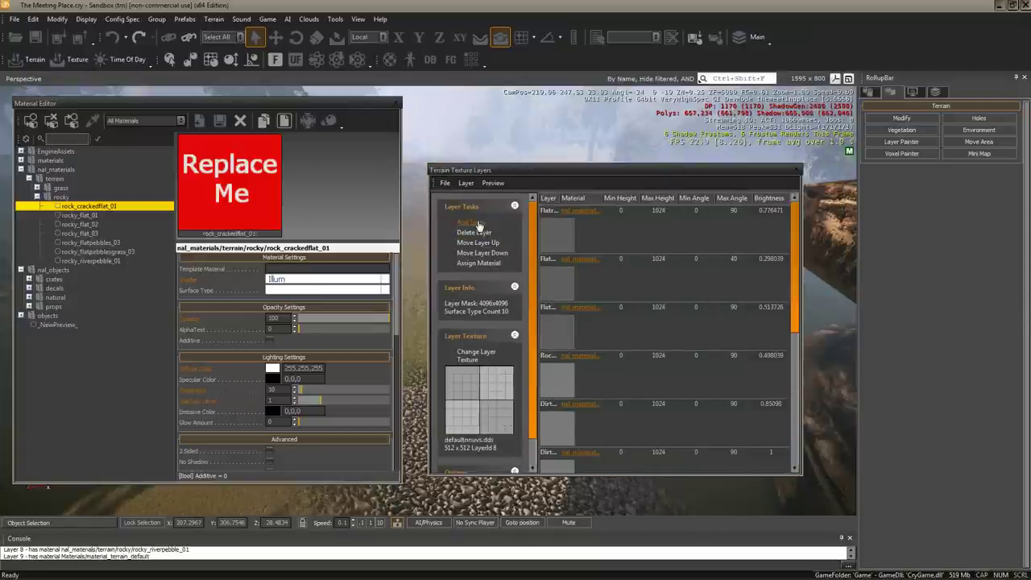
left_click_drag(531, 166, 701, 154)
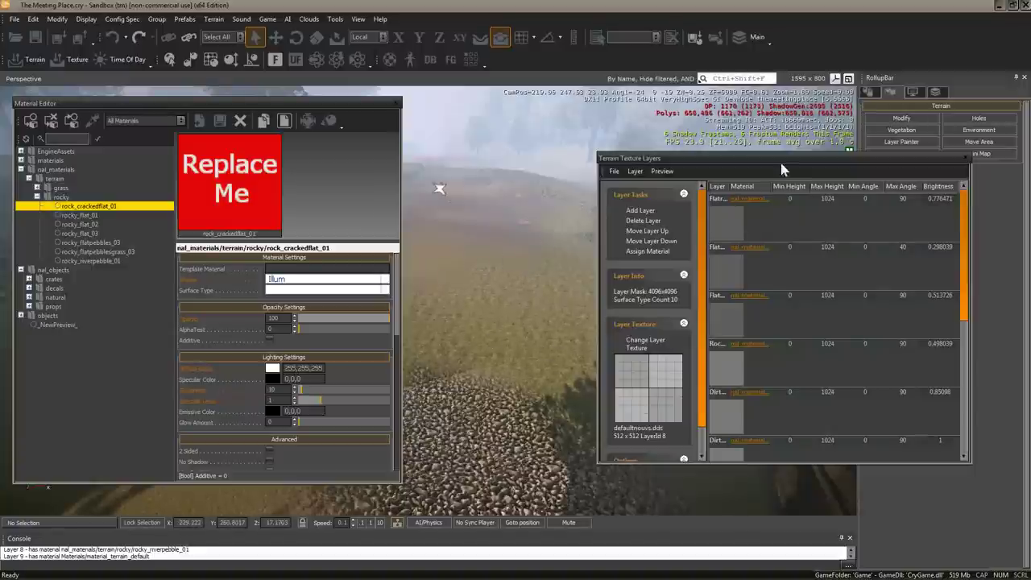
left_click_drag(782, 161, 706, 175)
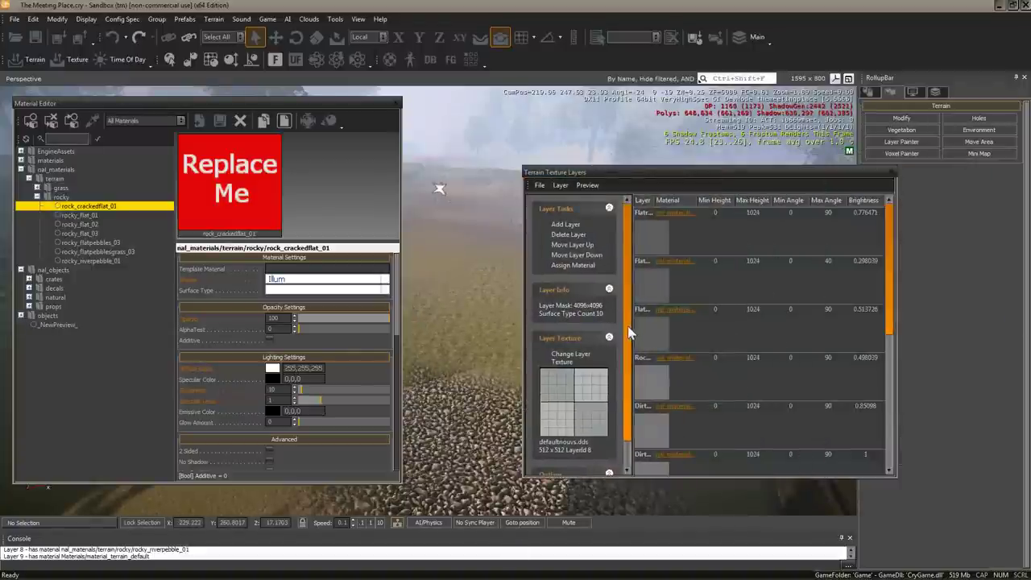
Step: Assign rock_crackedflat_01 to NewLayer and switch to the Layer Painter
scroll(630, 333, "down", 1)
left_click_drag(889, 322, 883, 442)
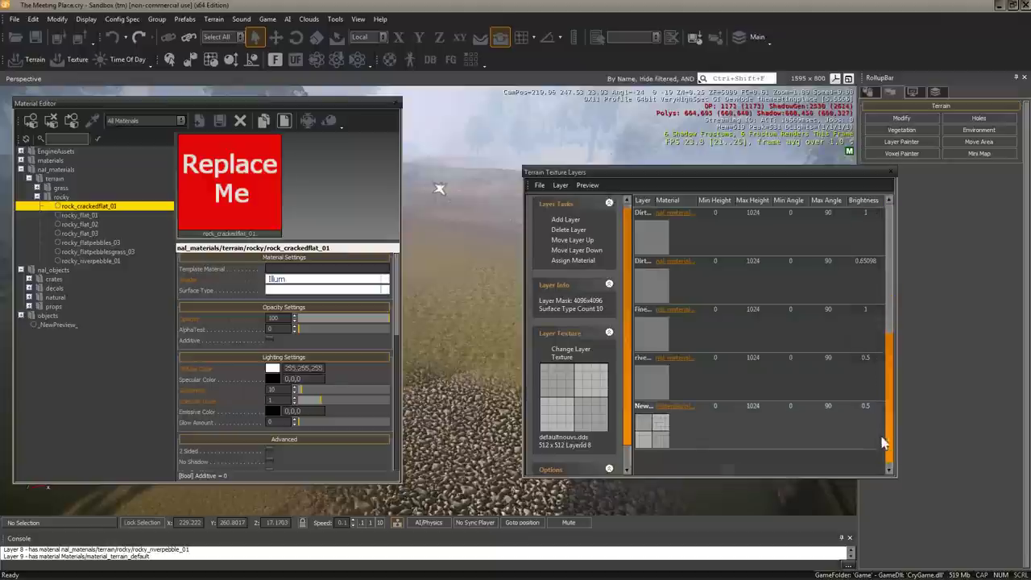
left_click(697, 418)
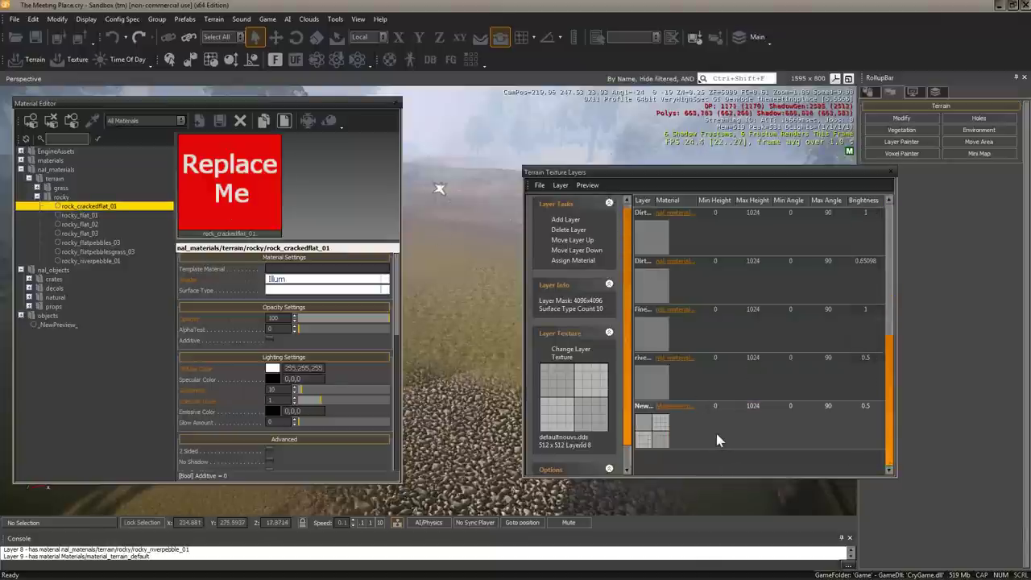
left_click(570, 262)
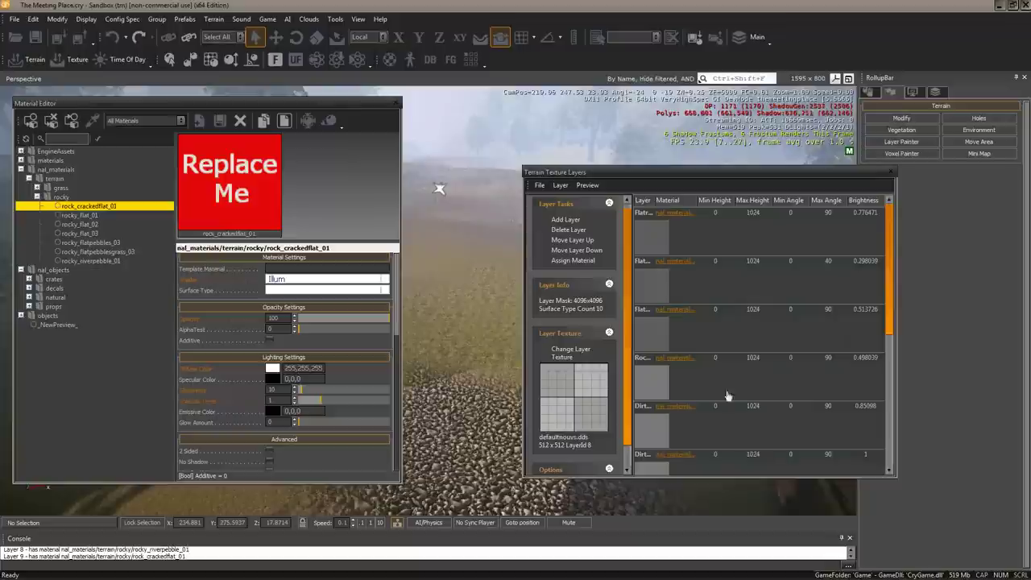
left_click_drag(891, 277, 891, 411)
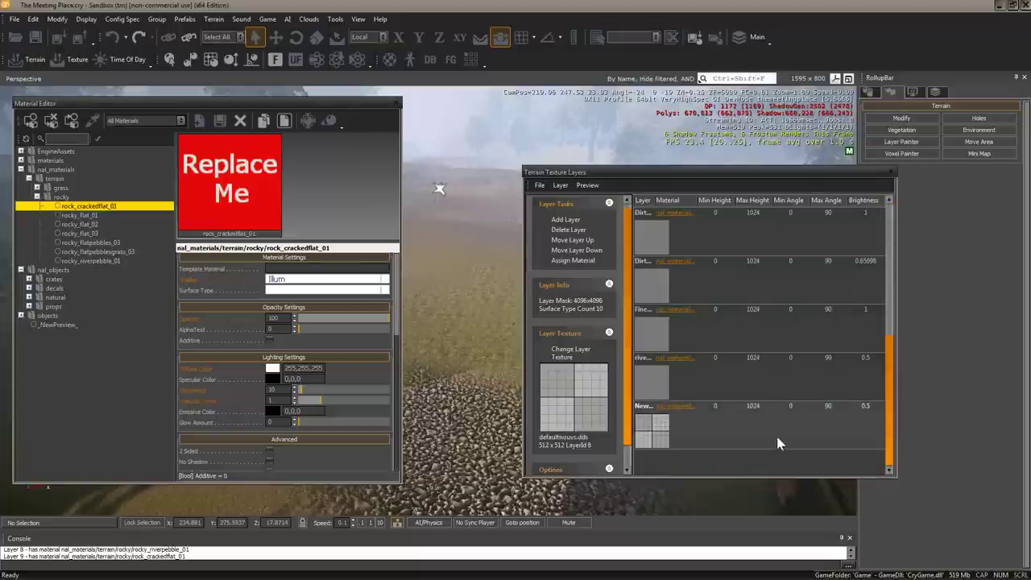
left_click(755, 439)
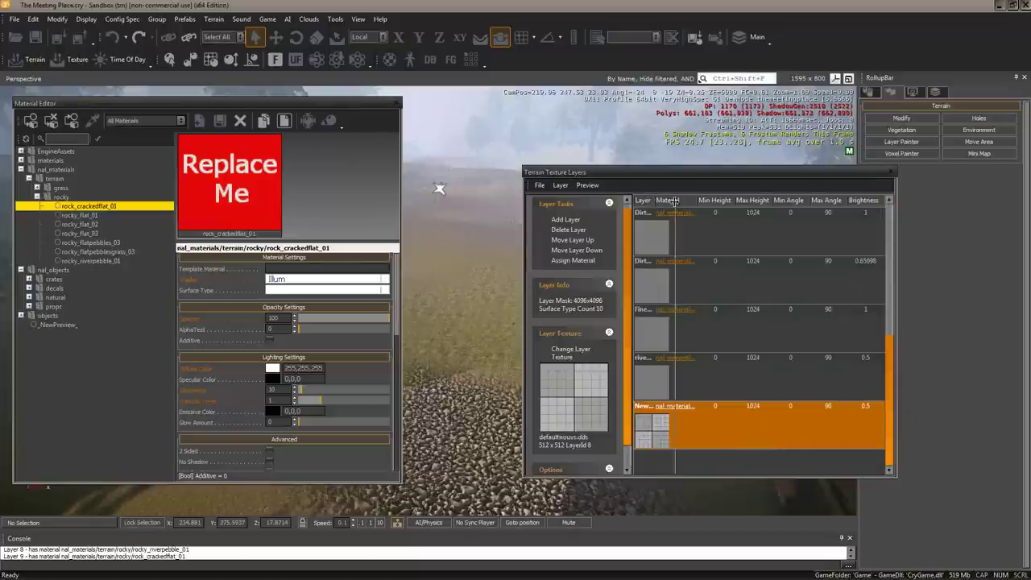
mouse_move(653, 199)
left_mouse_down()
mouse_move(693, 199)
mouse_move(652, 201)
mouse_move(669, 202)
left_mouse_up()
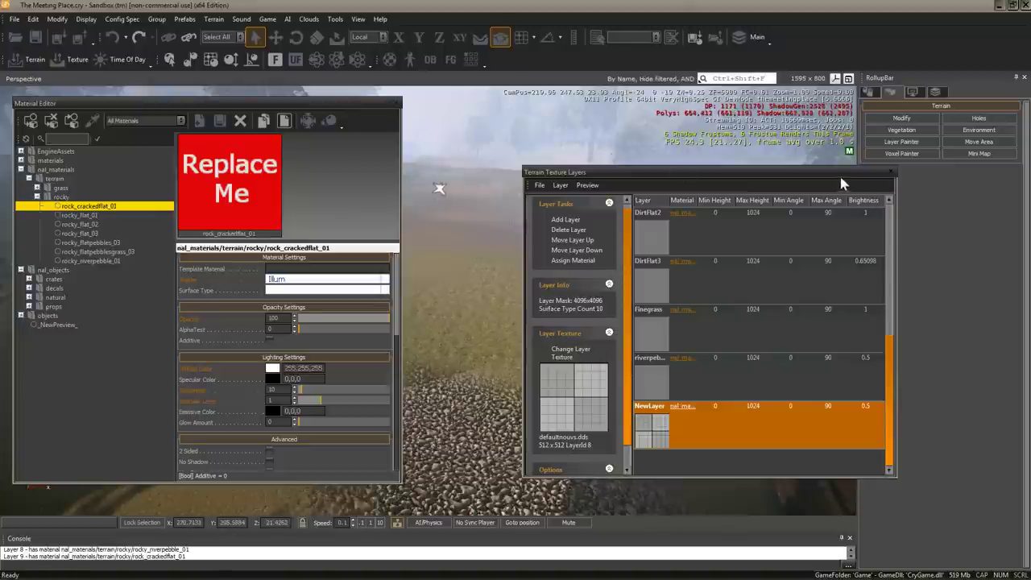
left_click_drag(839, 172, 803, 177)
left_click(919, 142)
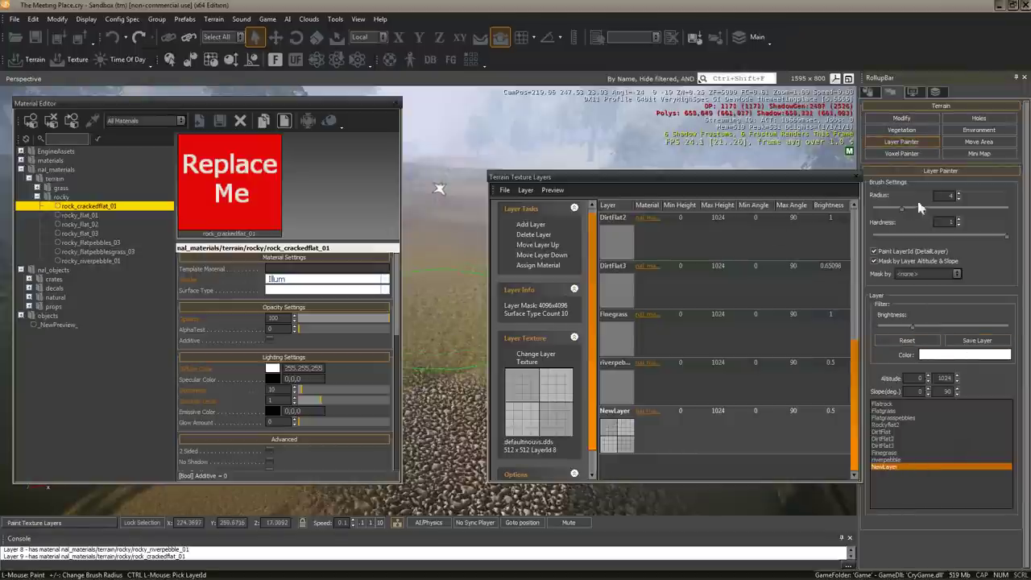
Step: Shrink the layer-painting brush radius to about 1.5 and undo the stray paint stroke
left_click_drag(921, 207, 880, 210)
left_click_drag(590, 176, 541, 238)
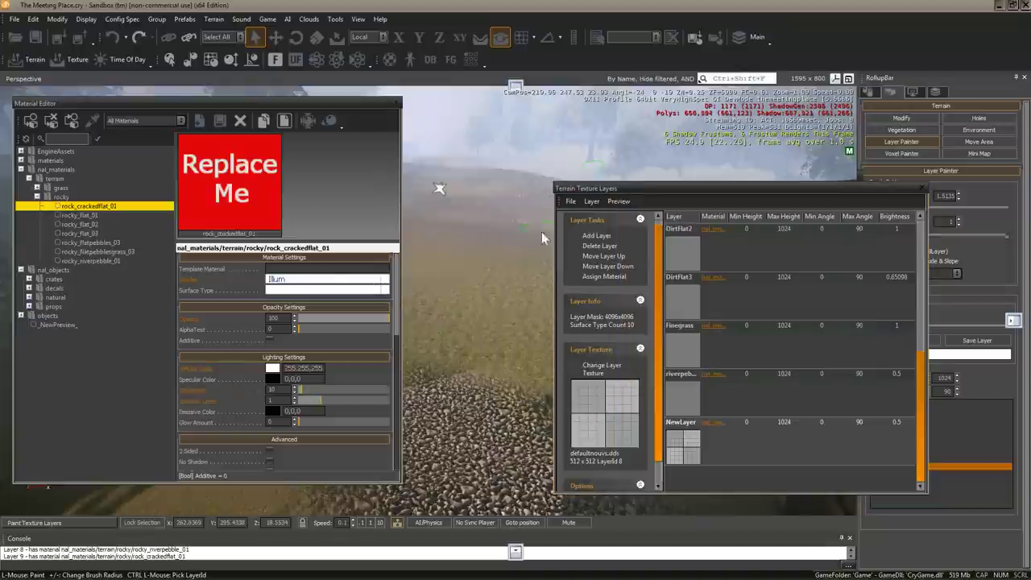
scroll(479, 281, "up", 3)
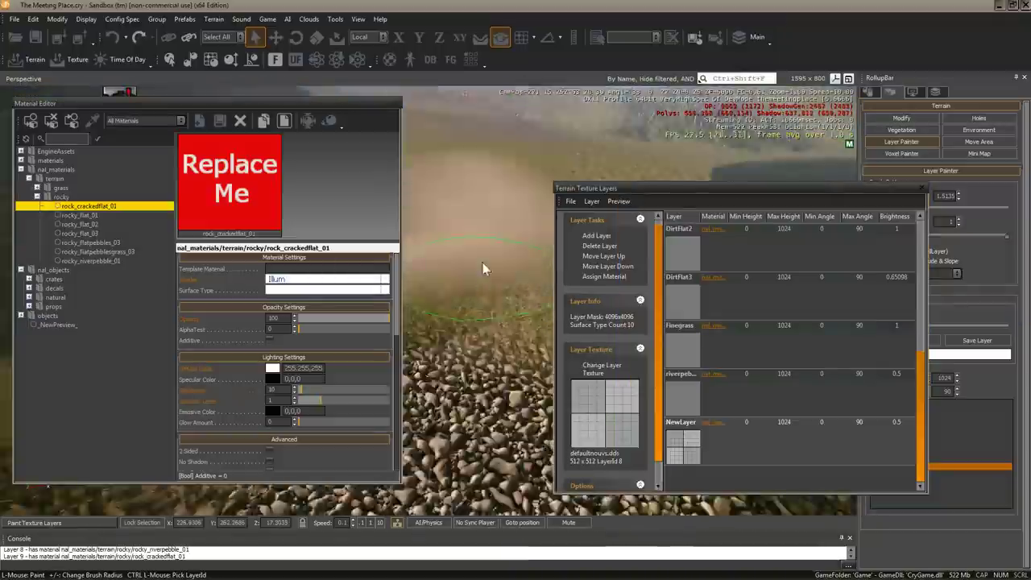
scroll(482, 278, "down", 5)
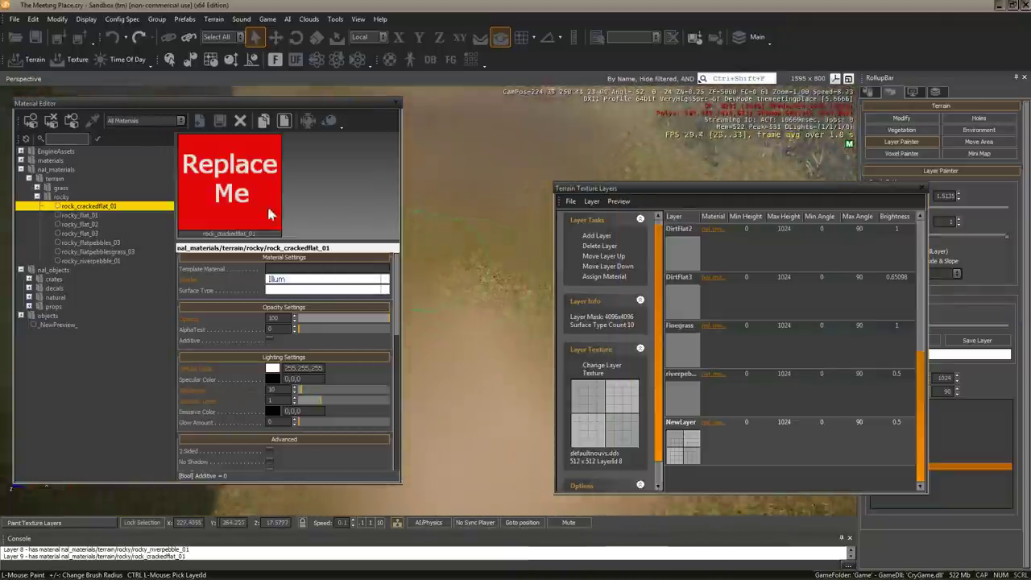
key("ctrl+z")
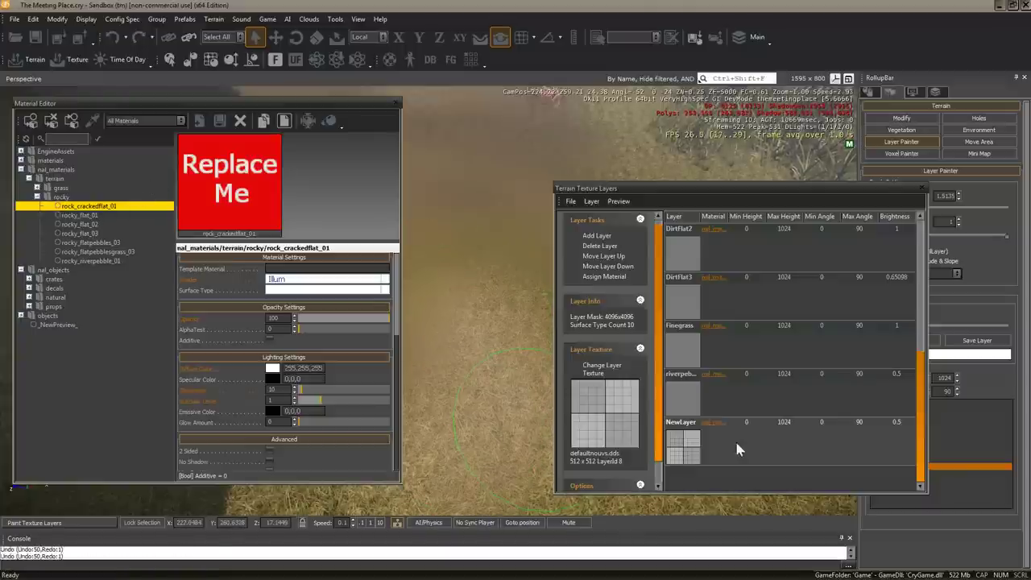
Step: Reassign the rock_crackedflat_01 material to NewLayer
left_click(737, 449)
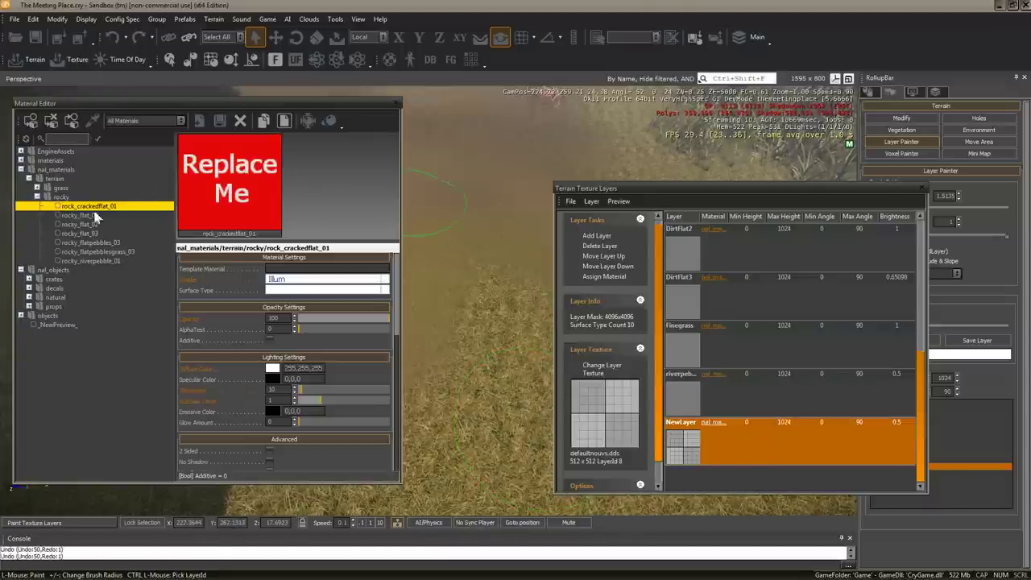
left_click(768, 480)
left_click(762, 440)
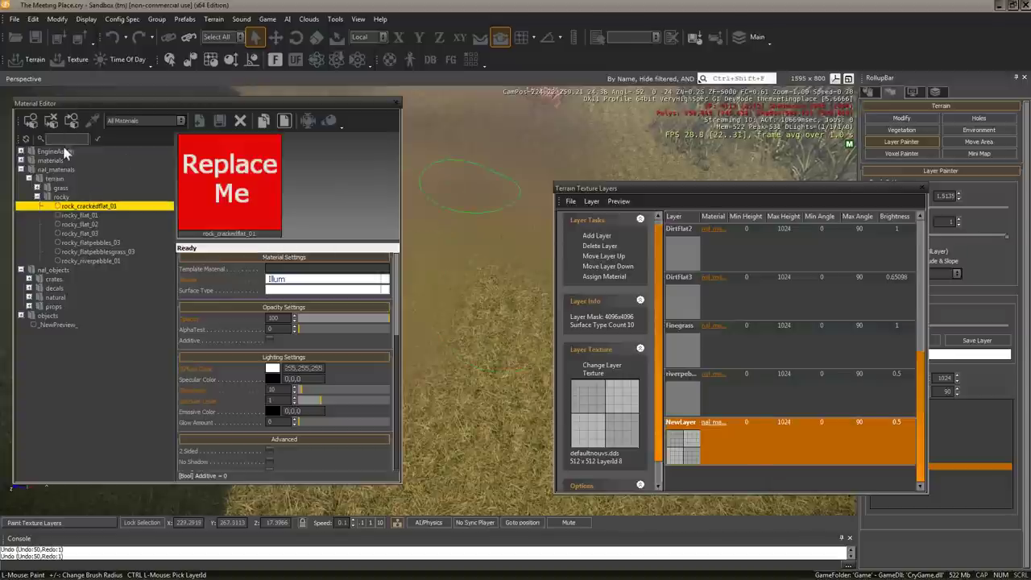
left_click(604, 277)
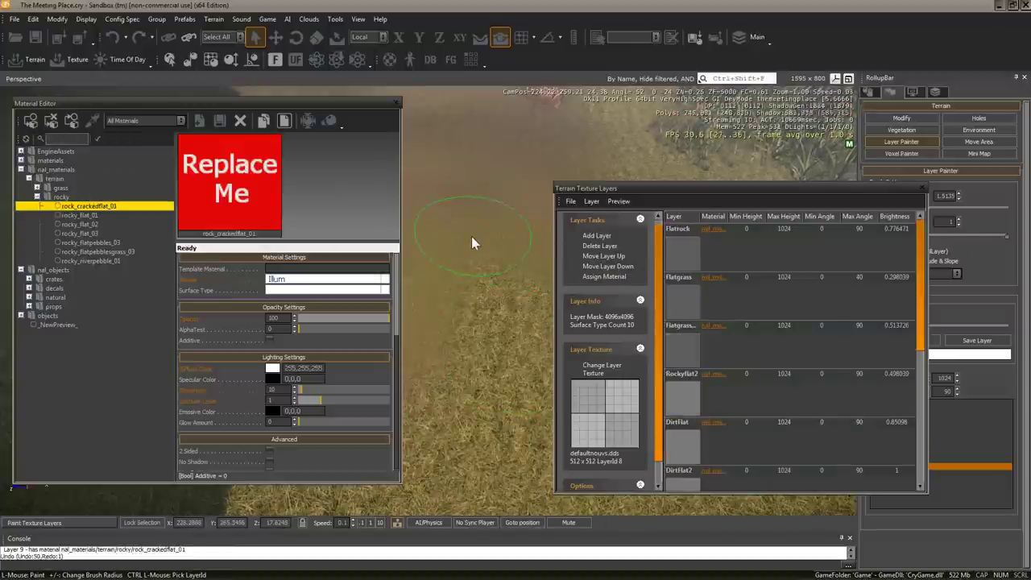
Step: Set the rock material's shader to Terrain.Layer and its surface type to rock
left_click(385, 279)
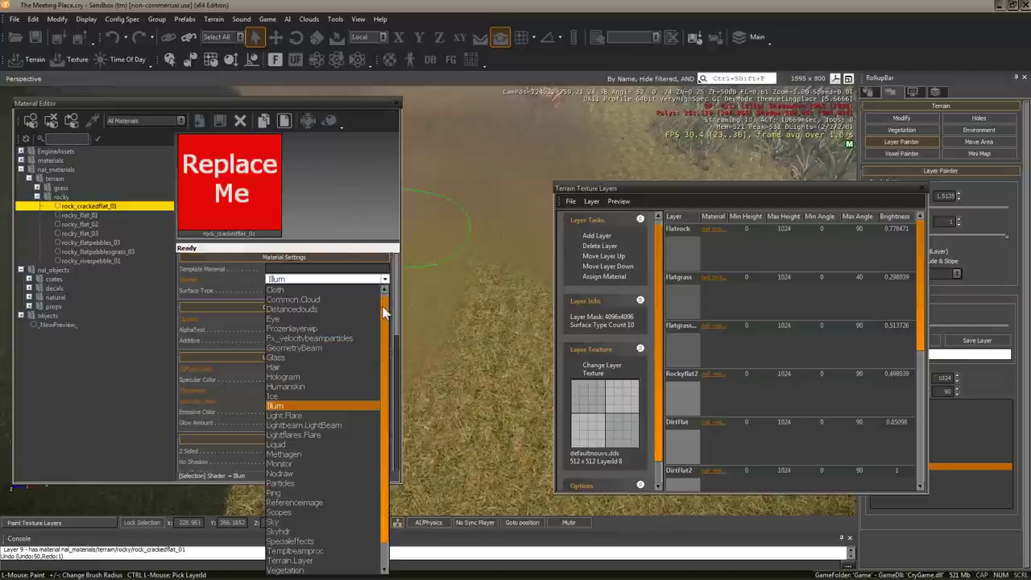
left_click_drag(383, 313, 383, 325)
left_click(290, 541)
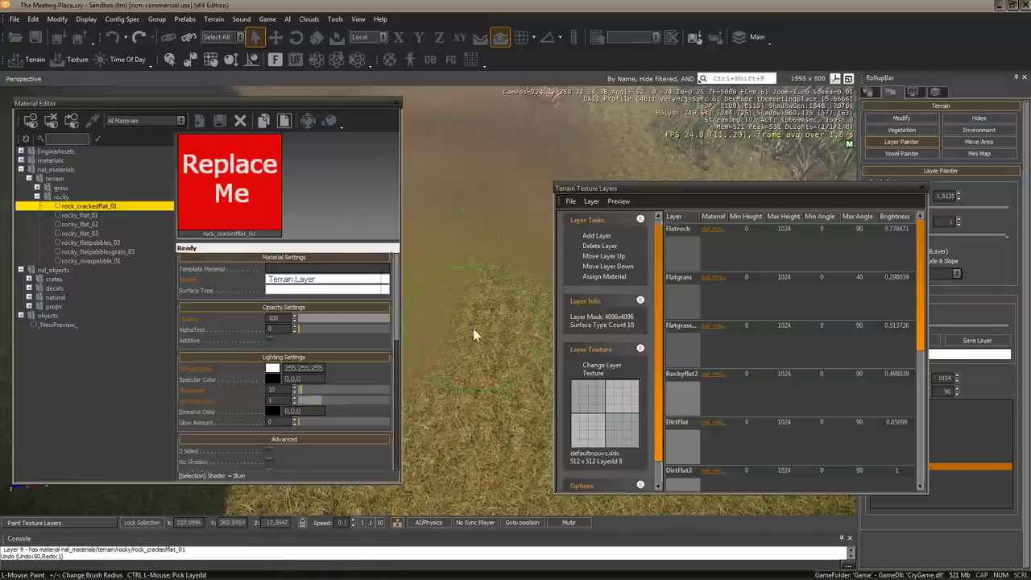
key("ctrl+z")
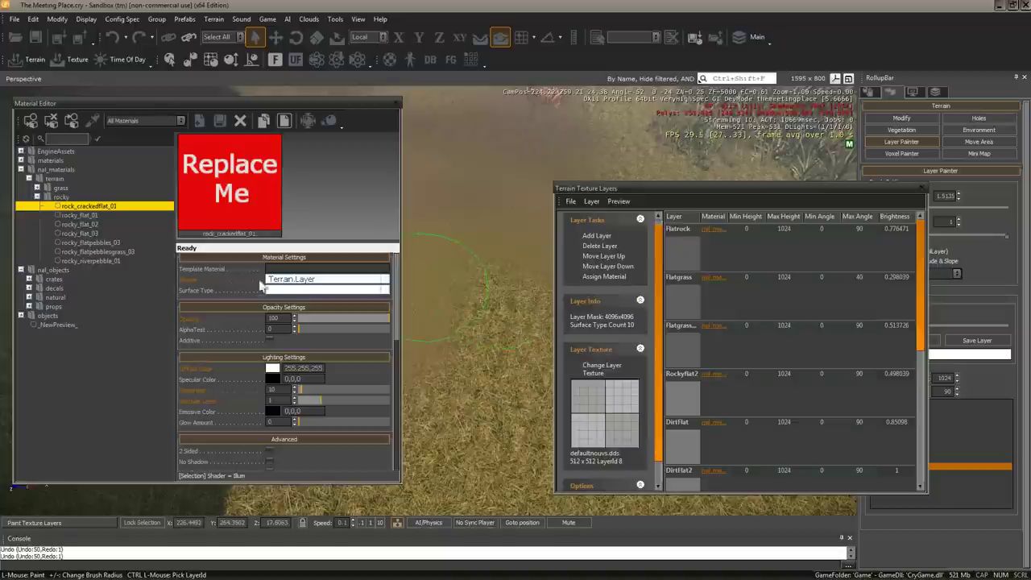
left_click(297, 290)
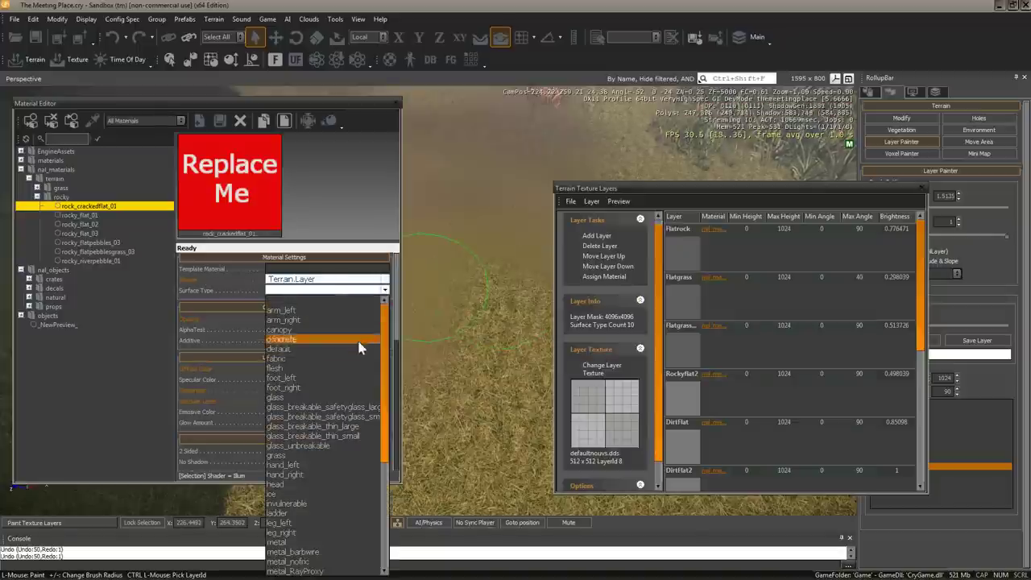
left_click_drag(383, 359, 384, 459)
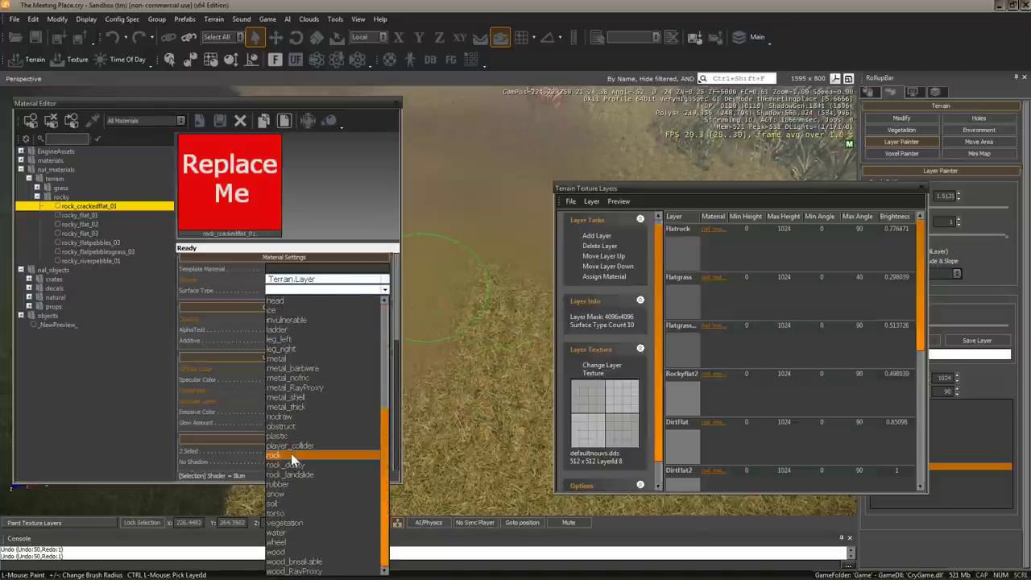
left_click(291, 455)
Step: Paint NewLayer across a patch of terrain near the river
left_click_drag(404, 372, 501, 334)
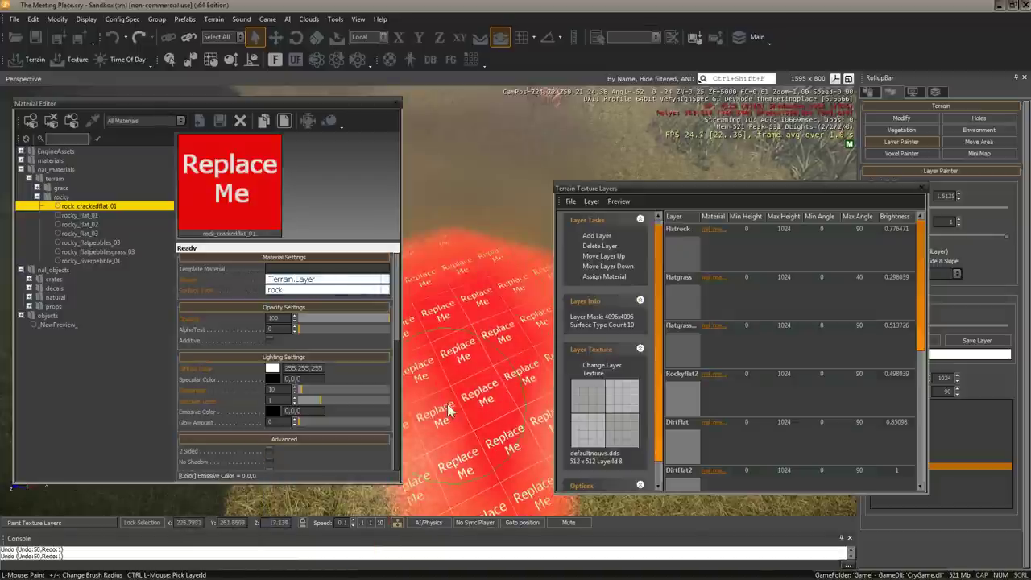
right_click_drag(449, 411, 463, 378)
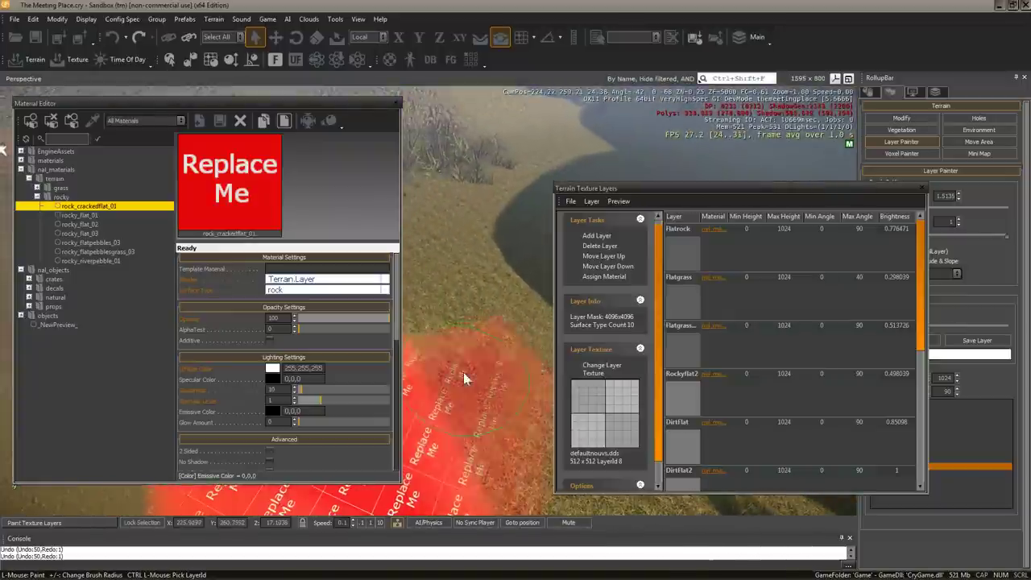
left_click_drag(463, 377, 524, 364)
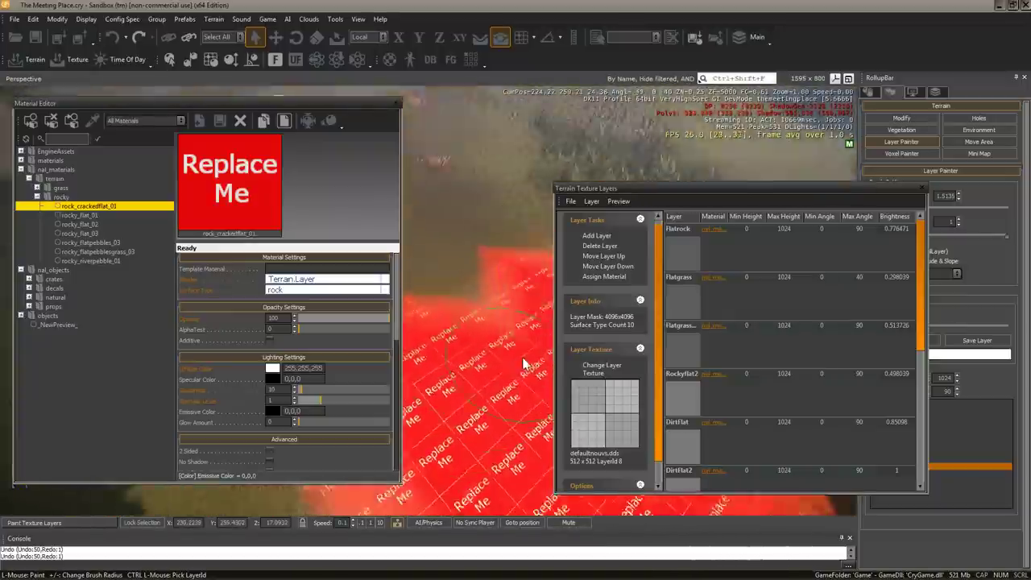
mouse_move(524, 364)
right_mouse_down()
mouse_move(436, 322)
mouse_move(451, 279)
right_mouse_up()
scroll(396, 280, "down", 1)
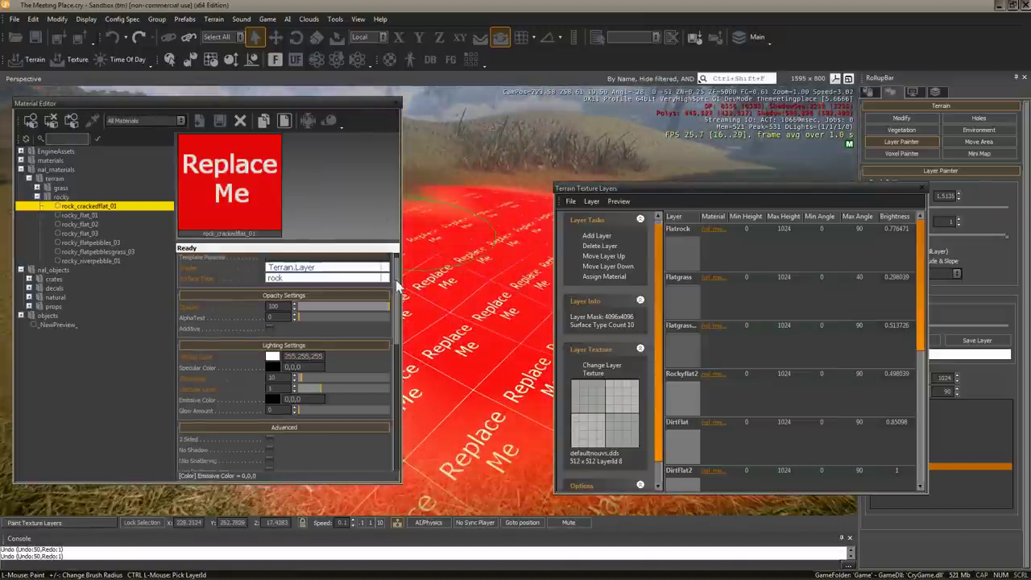
left_click_drag(395, 279, 390, 334)
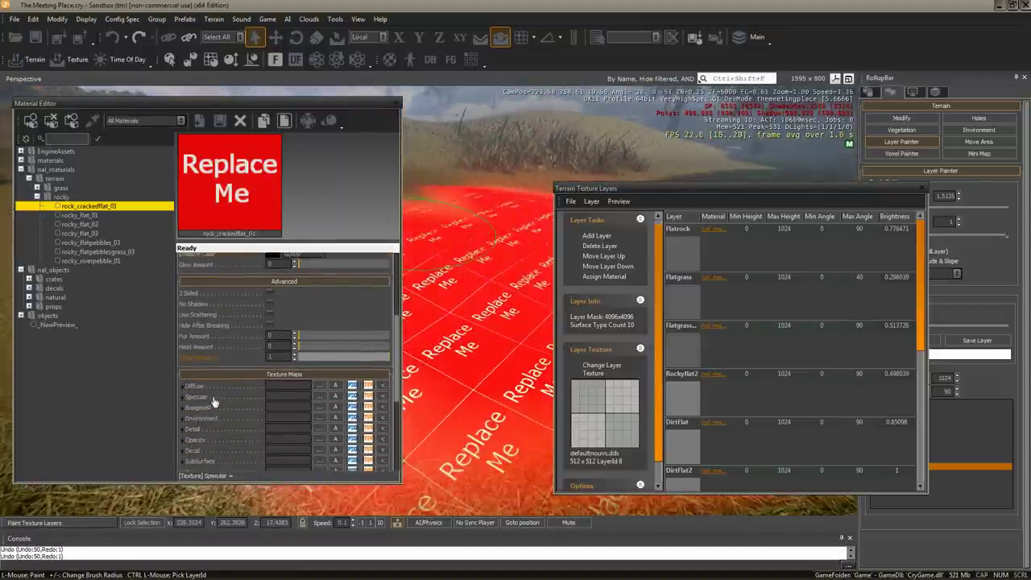
Step: Load rock_crackedflat_01_diff.tif as the material's diffuse map and inspect the cracked ground
left_click(318, 385)
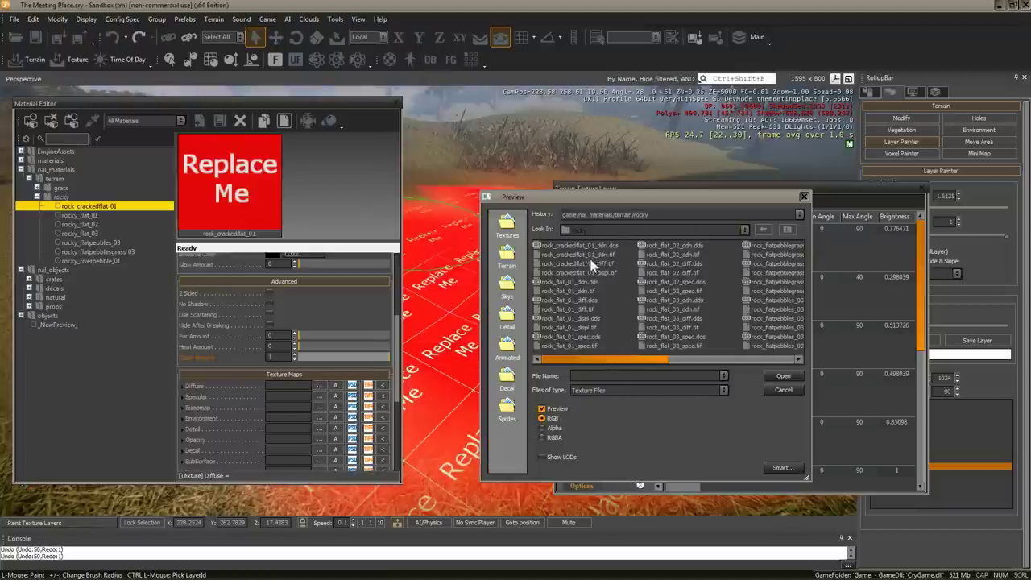
double_click(570, 265)
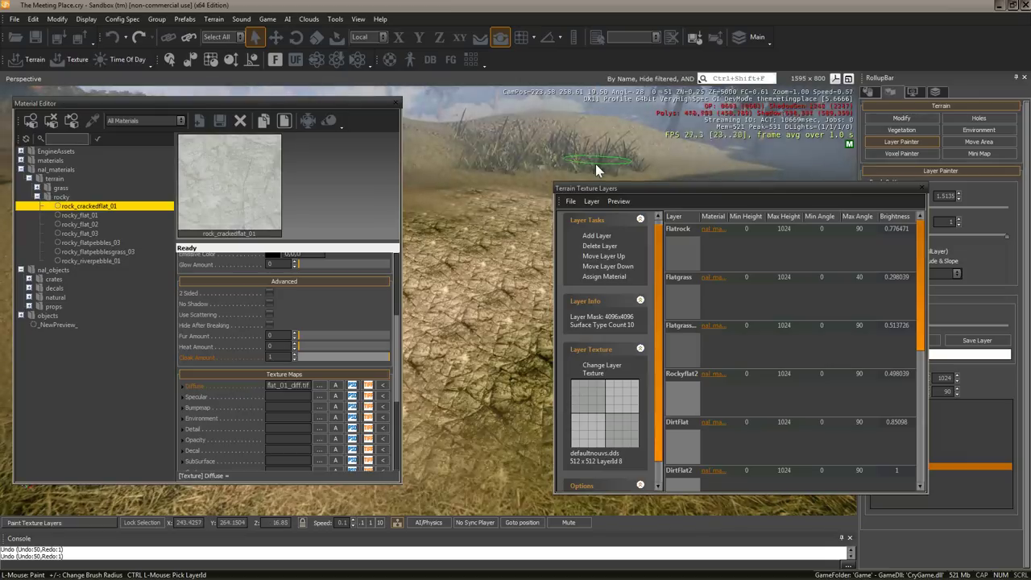
scroll(487, 256, "up", 3)
right_click_drag(486, 256, 486, 257)
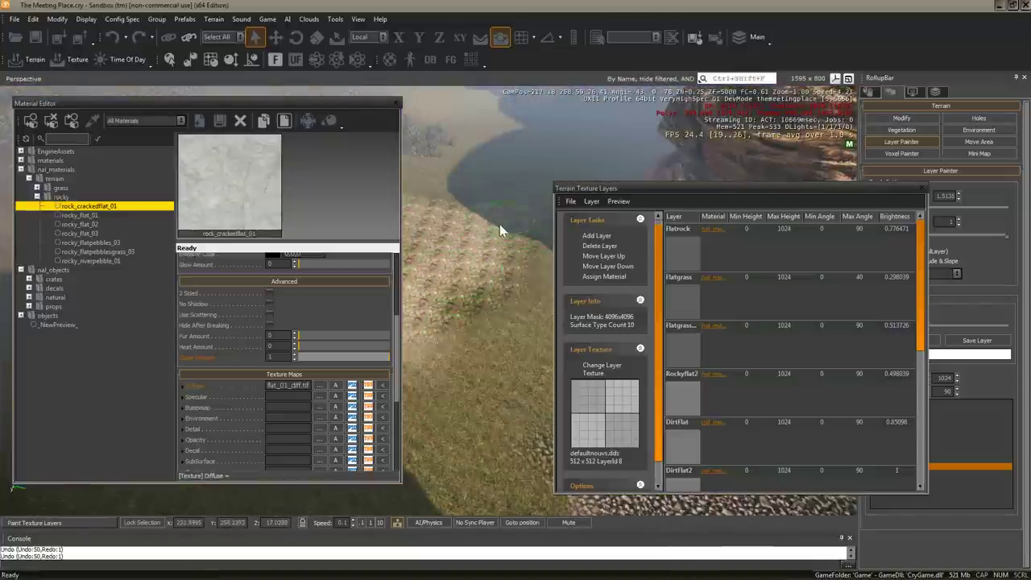
scroll(489, 276, "up", 3)
scroll(489, 277, "up", 5)
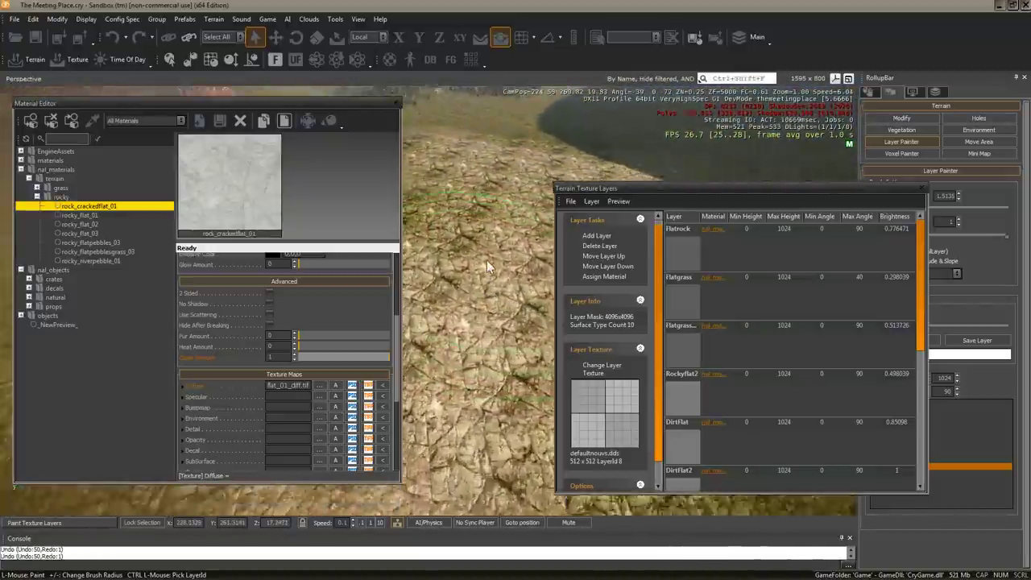
right_click_drag(490, 253, 351, 287)
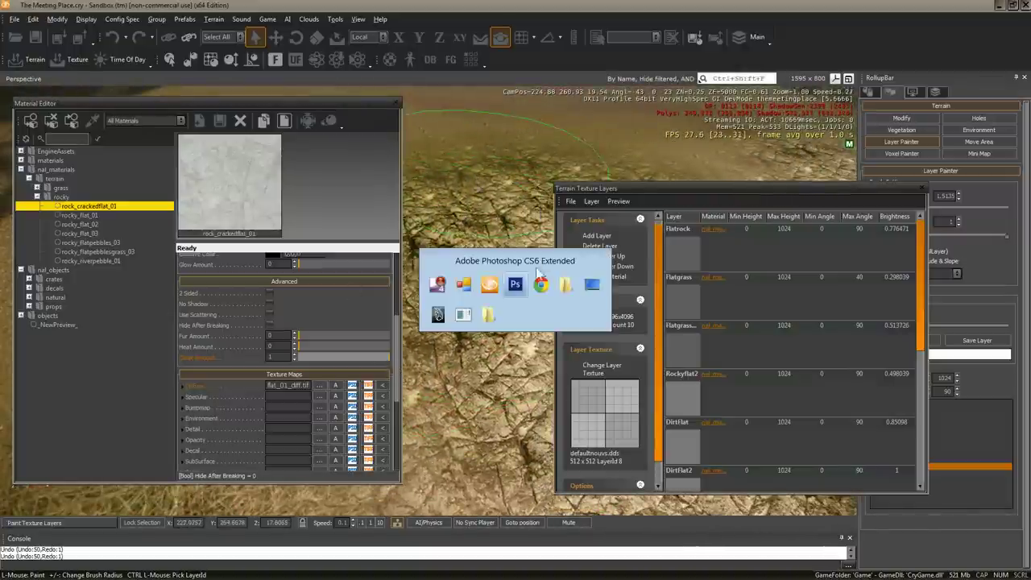
Step: In Photoshop, hide grey Layers 6 and 5 to reveal the colour rock, then return to CryEngine
key("alt+Tab")
left_click(516, 286)
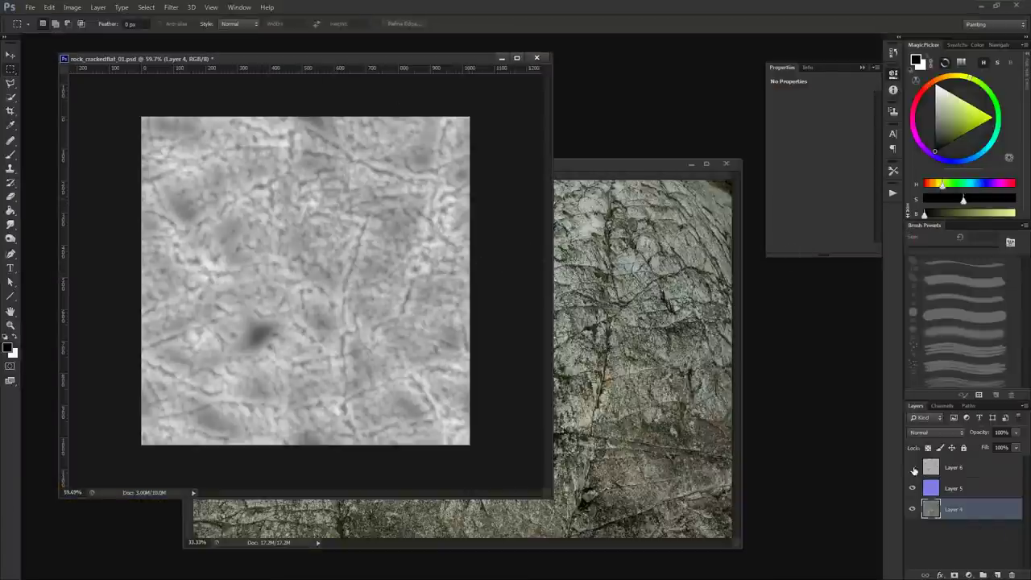
left_click_drag(915, 471, 914, 490)
key("alt+Tab")
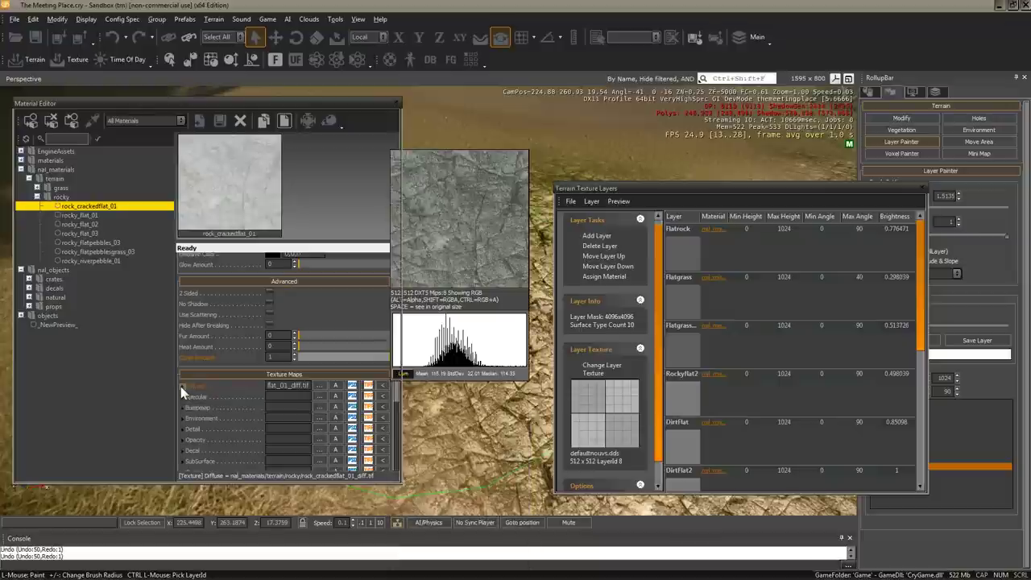
Step: Expand the diffuse texture's settings to reveal its tiling options
left_click(290, 385)
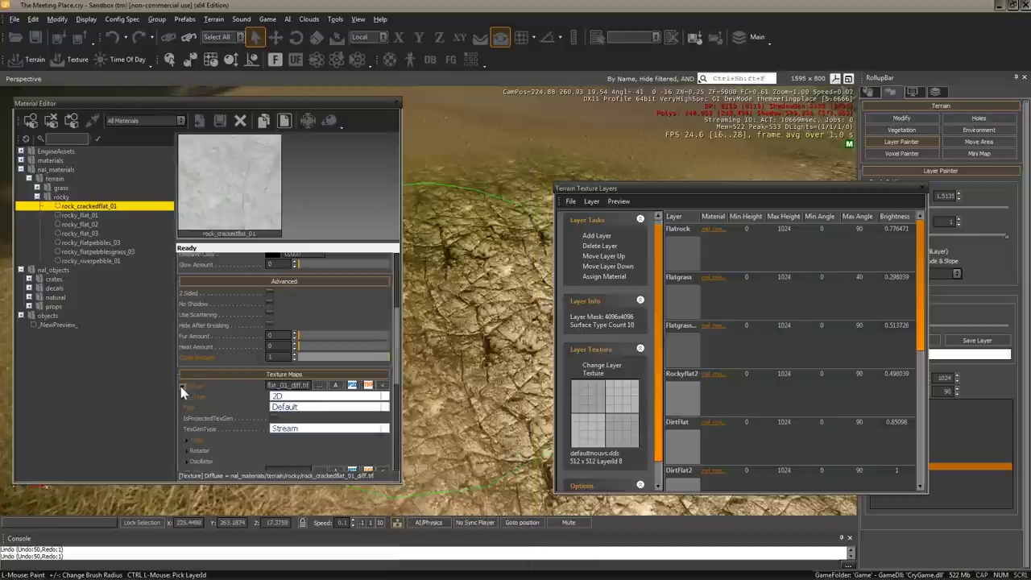
left_click(185, 440)
scroll(398, 349, "down", 2)
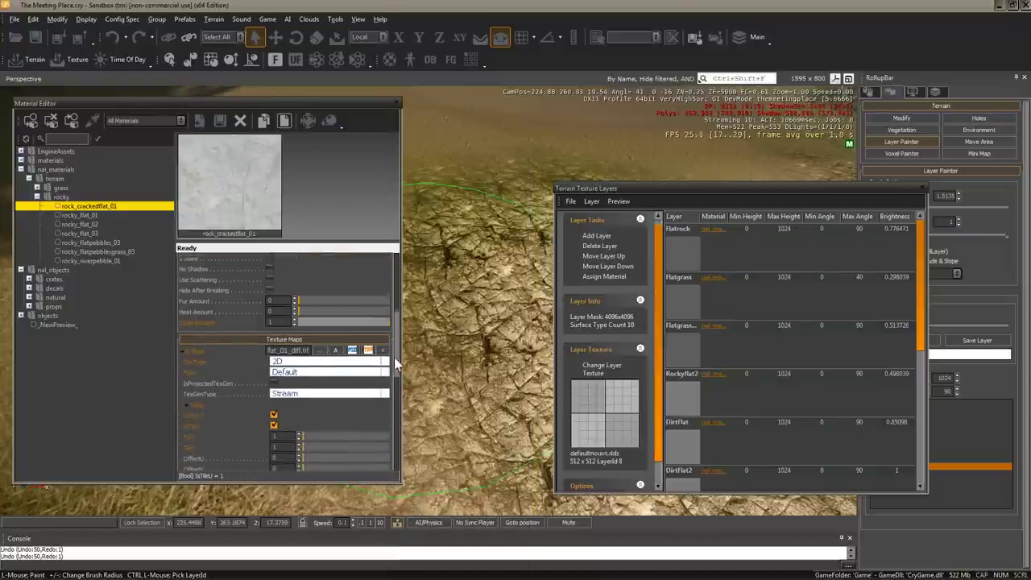
left_click_drag(657, 184, 670, 181)
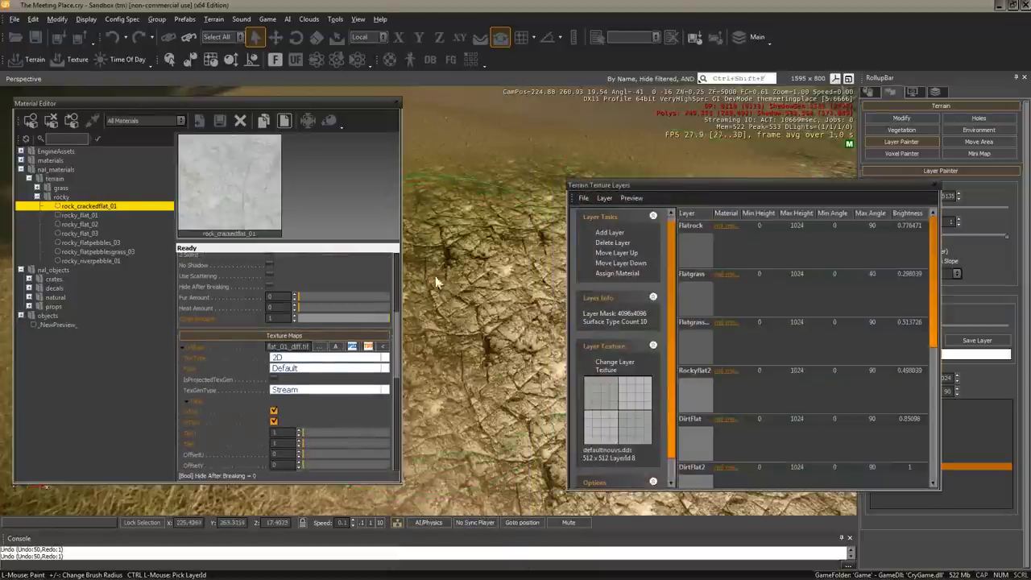
left_click_drag(935, 314, 935, 447)
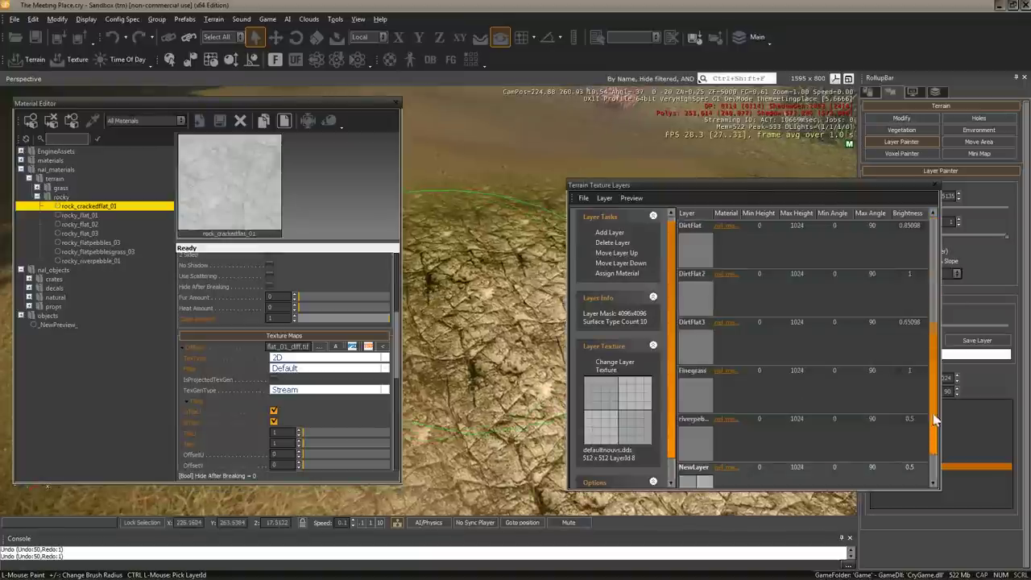
Step: Give NewLayer the commons/default_grey.tif texture and close the terrain layers window
left_click(820, 442)
left_click(616, 364)
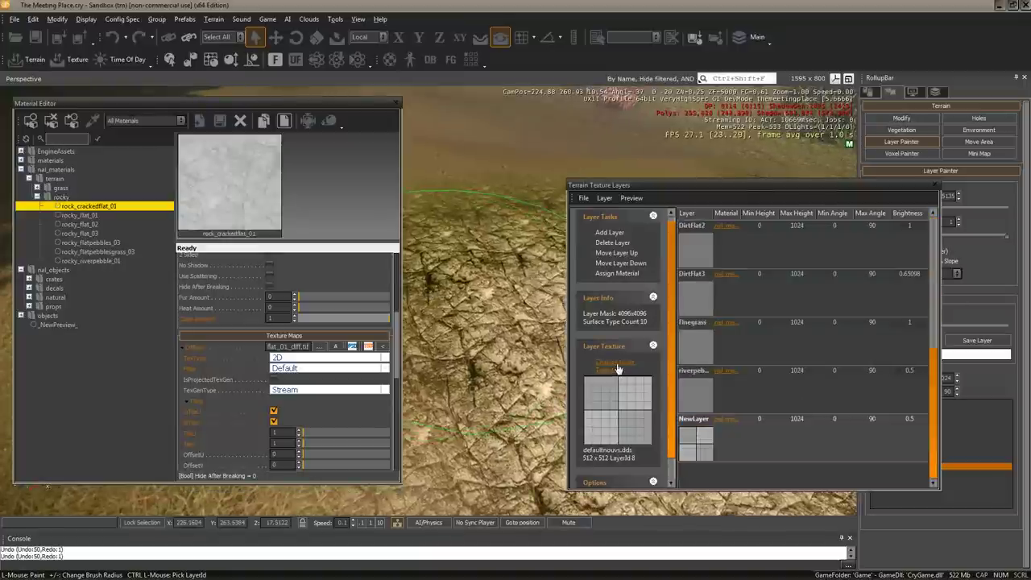
left_click(629, 229)
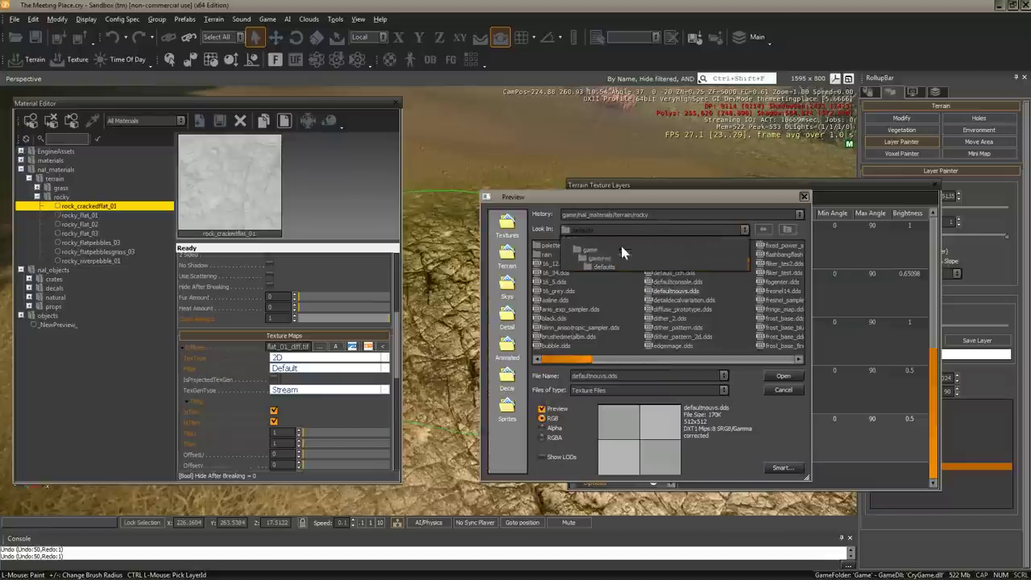
left_click(622, 249)
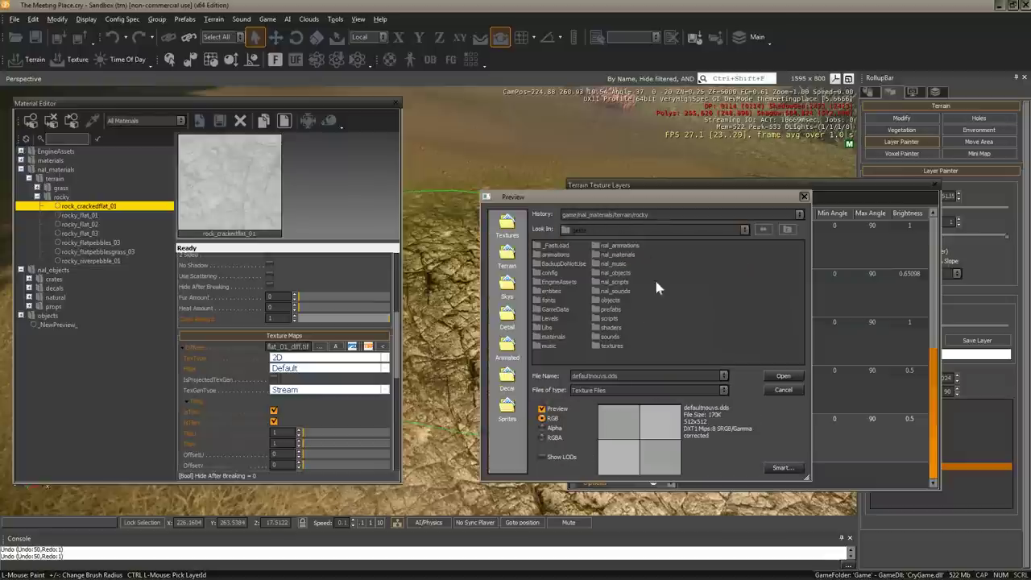
double_click(625, 256)
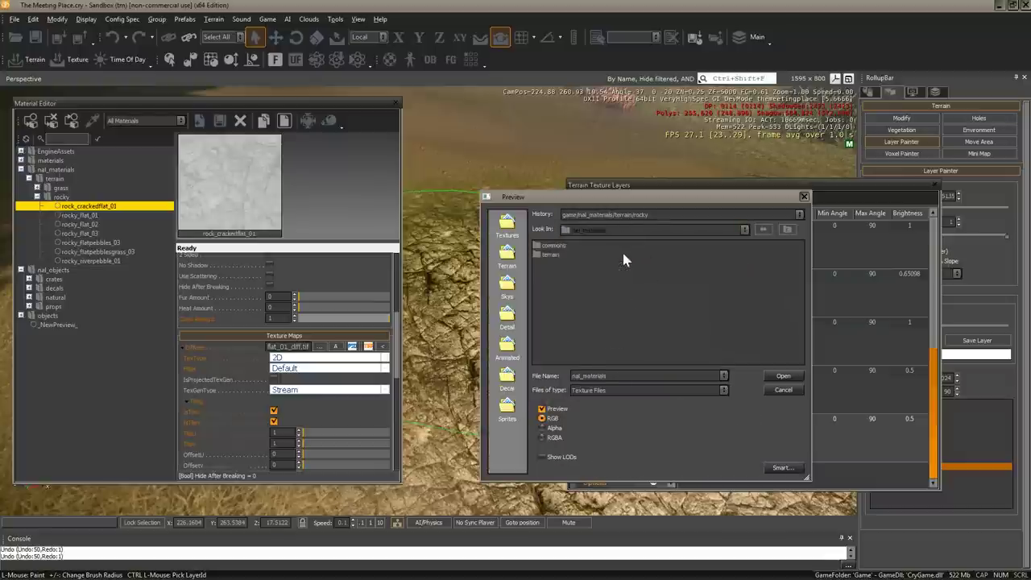
double_click(556, 247)
double_click(569, 254)
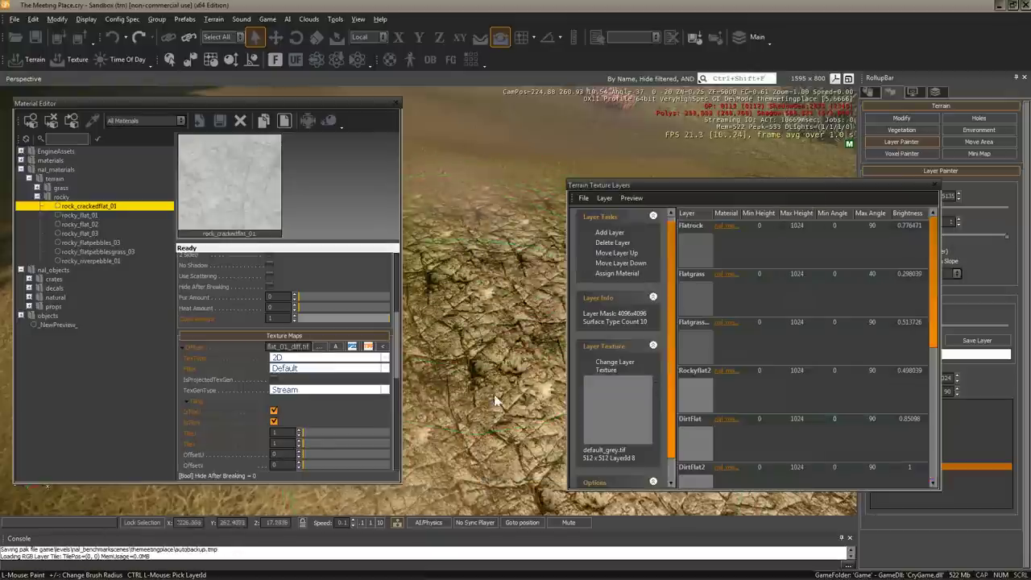
right_click_drag(512, 427, 504, 187)
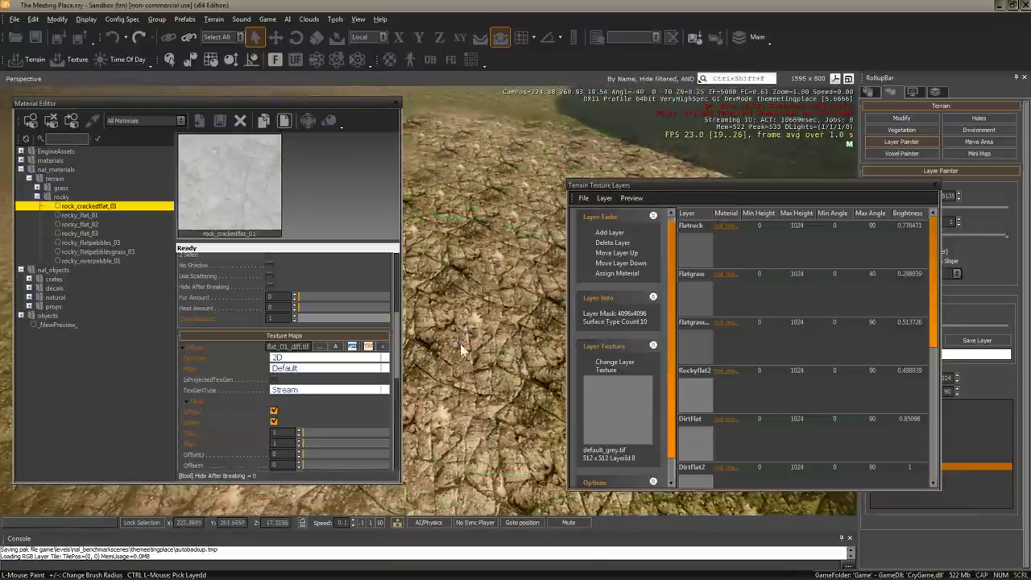
left_click(937, 183)
Step: Set the diffuse texture's TileU and TileV to 0.4 for larger cracks
mouse_move(589, 267)
right_mouse_down()
mouse_move(645, 270)
mouse_move(577, 278)
right_mouse_up()
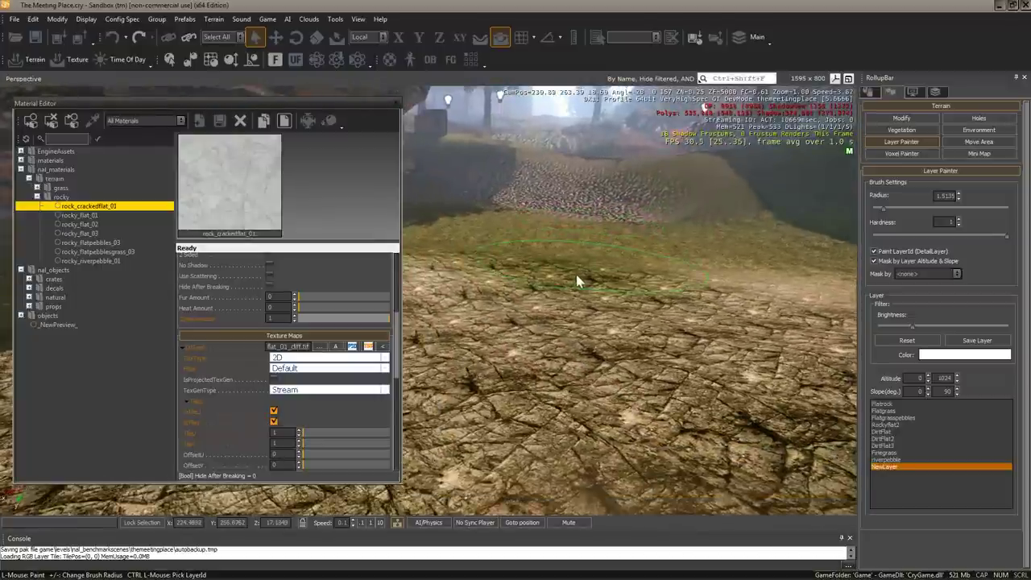
right_click_drag(576, 280, 598, 298)
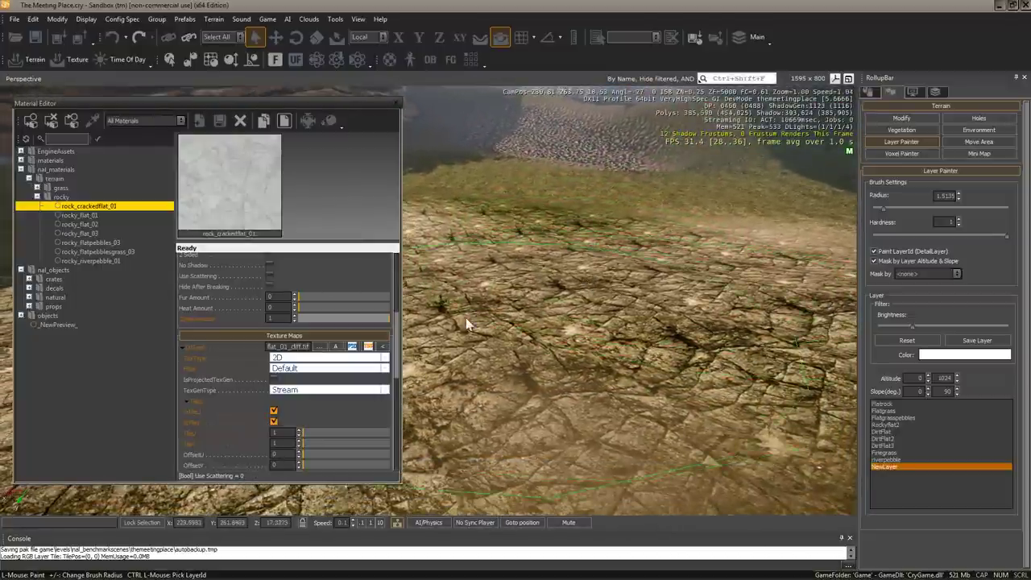
scroll(327, 395, "down", 2)
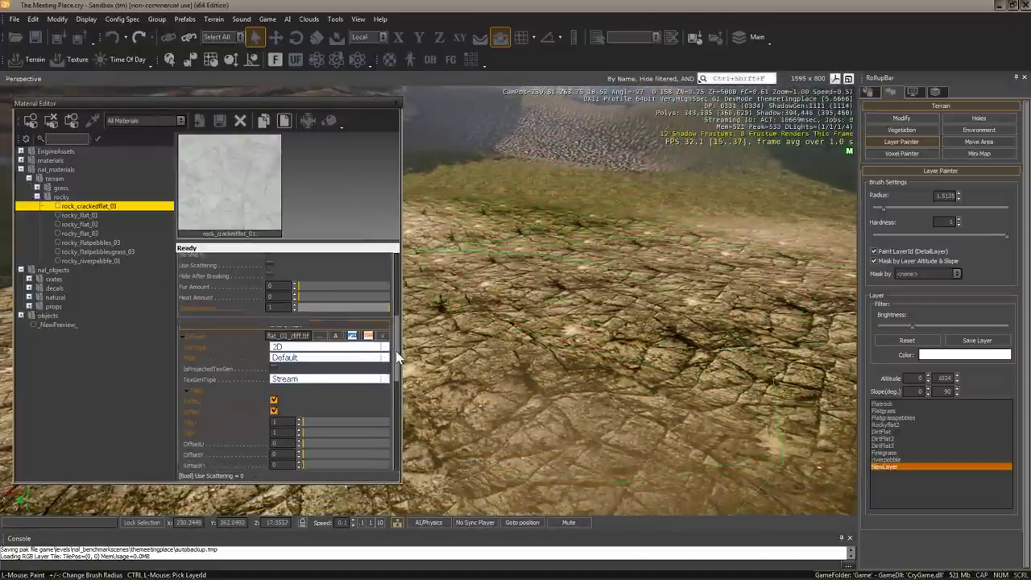
left_click(299, 419)
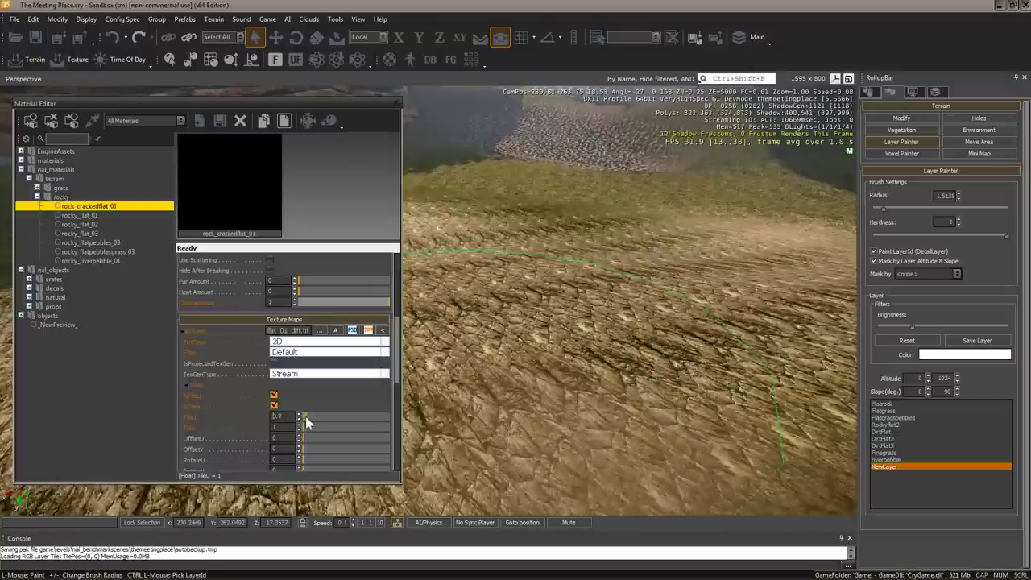
left_click(299, 417)
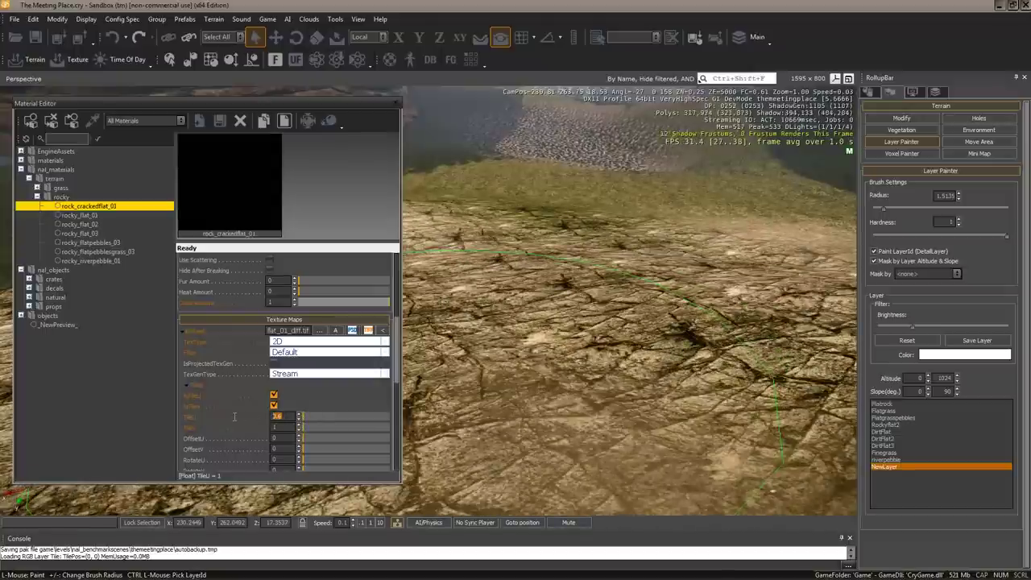
left_click(298, 413)
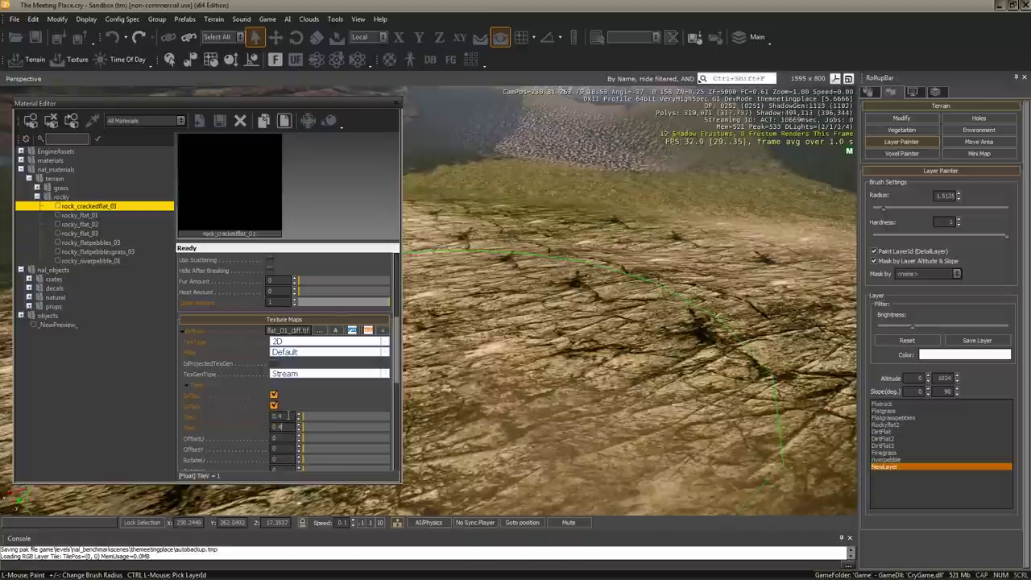
right_click_drag(591, 258, 568, 288)
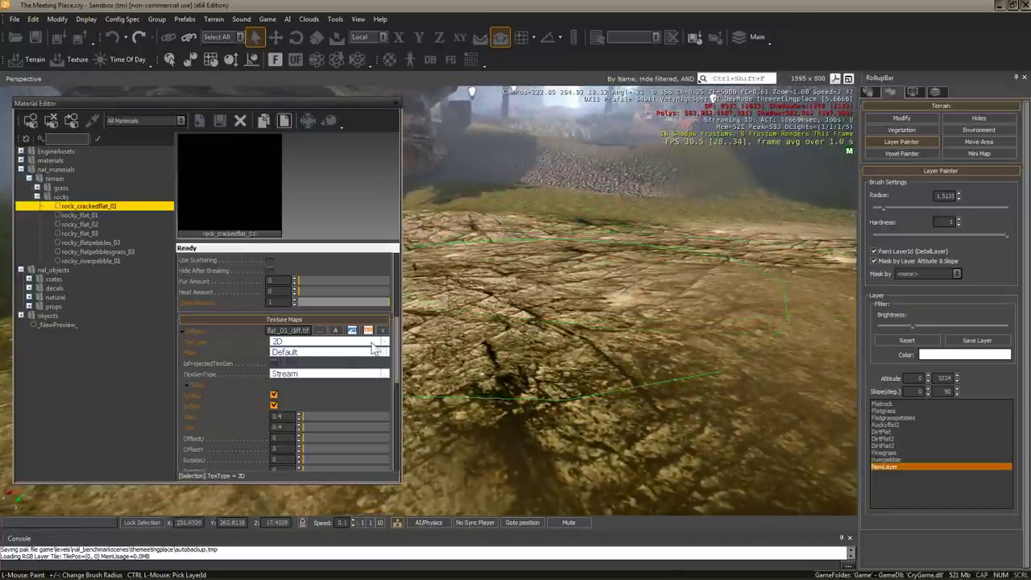
Step: Lower the rock material's DetailTextureStrength shader parameter from 1 to 0.55
left_click_drag(397, 345, 394, 379)
left_click_drag(395, 399, 397, 435)
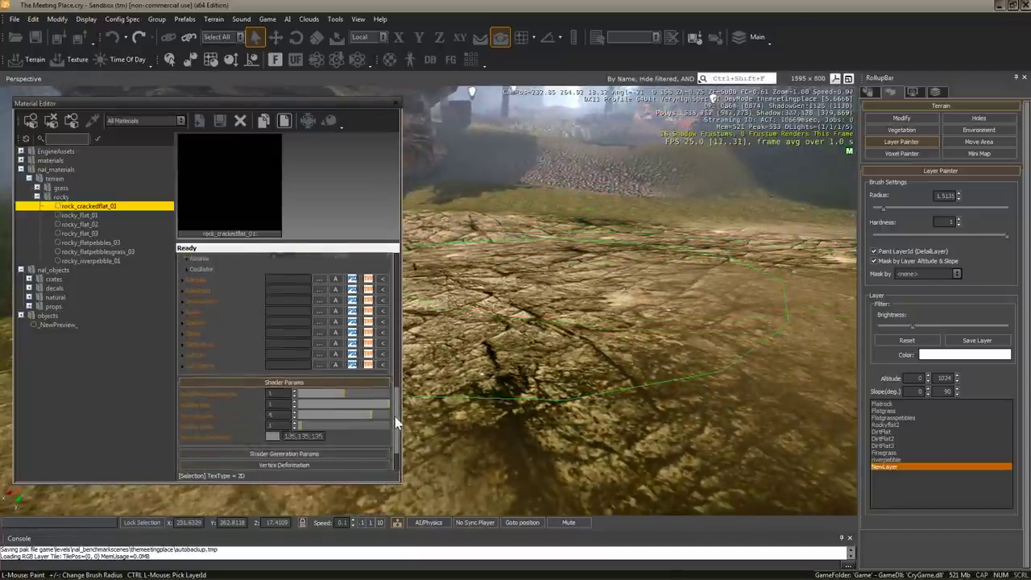
left_click(217, 342)
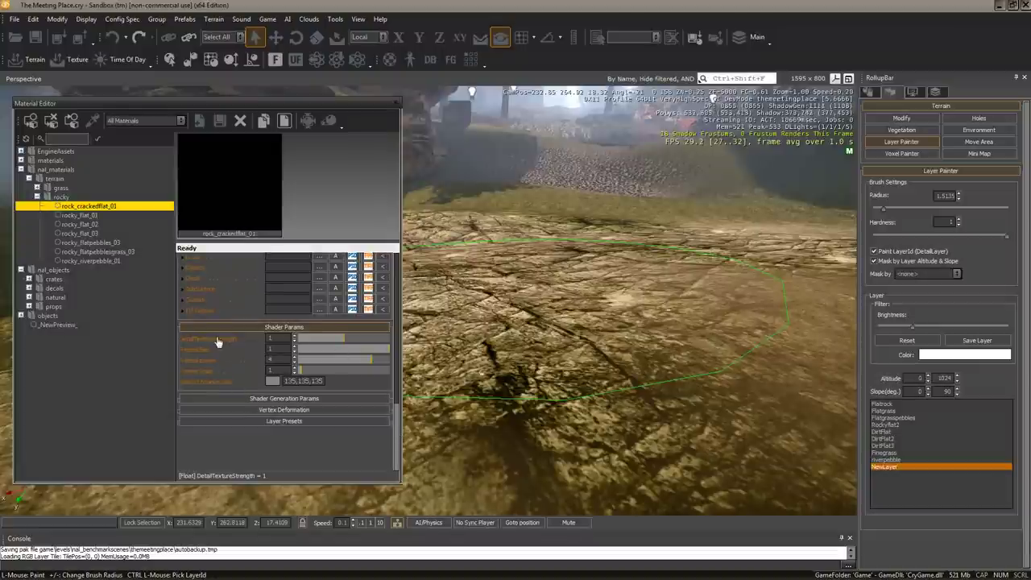
left_click_drag(341, 338, 323, 339)
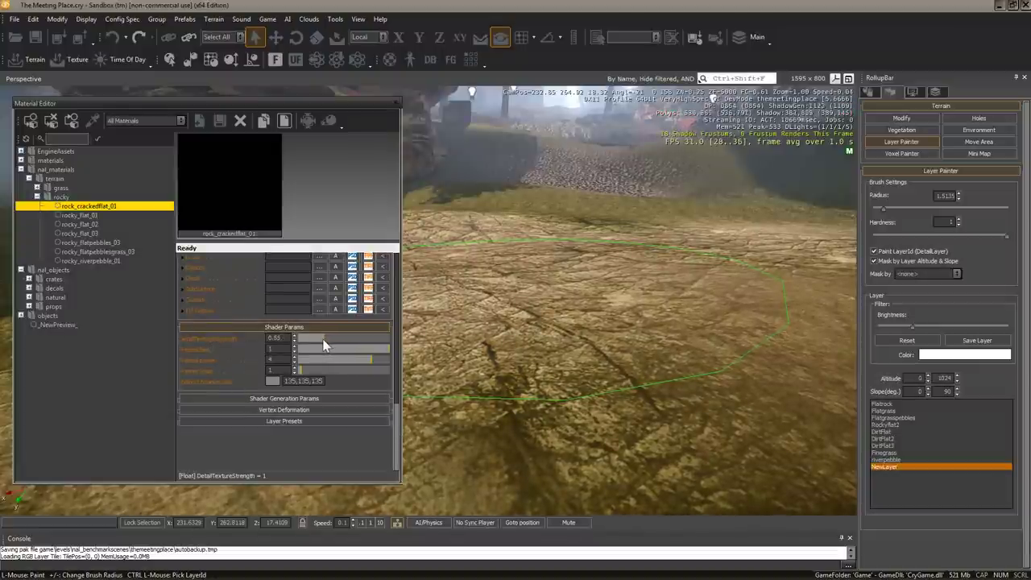
mouse_move(658, 297)
right_mouse_down()
mouse_move(661, 313)
mouse_move(609, 157)
right_mouse_up()
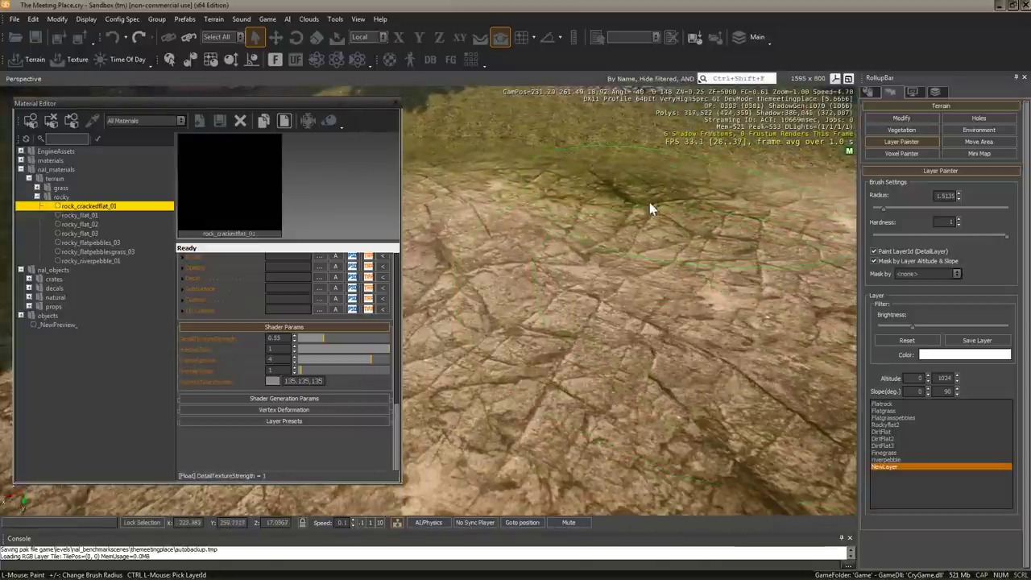
key("ctrl+z")
right_click_drag(610, 159, 645, 271)
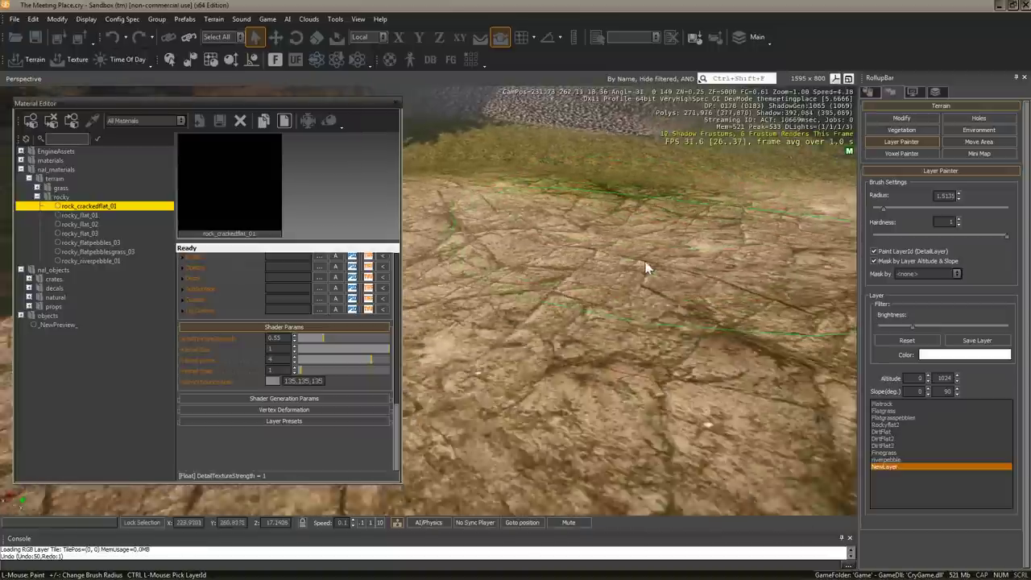
mouse_move(396, 431)
left_mouse_down()
mouse_move(396, 386)
mouse_move(392, 396)
left_mouse_up()
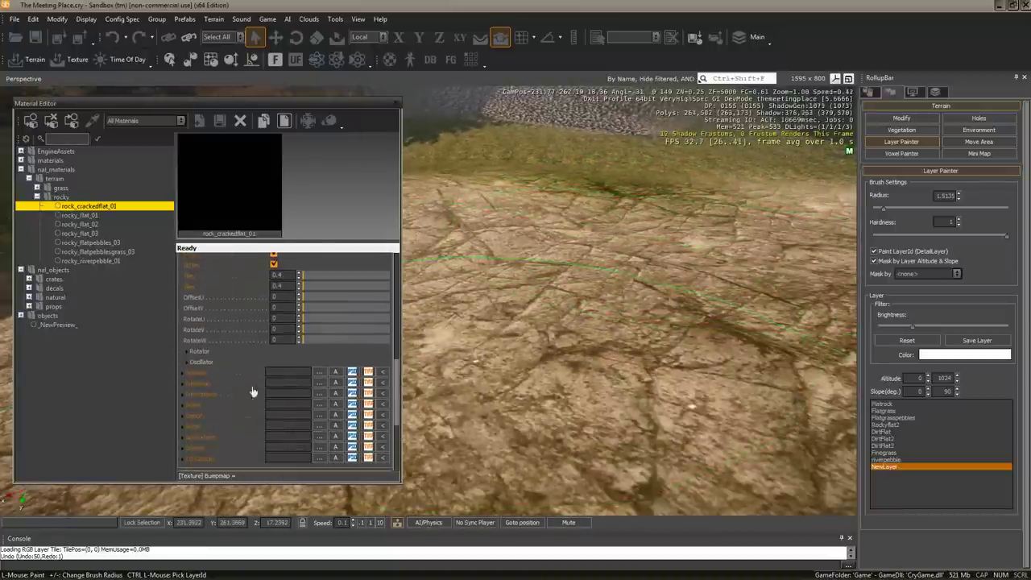
Step: Load rock_crackedflat_01_ddn.tif as the rock material's bump map
left_click(320, 383)
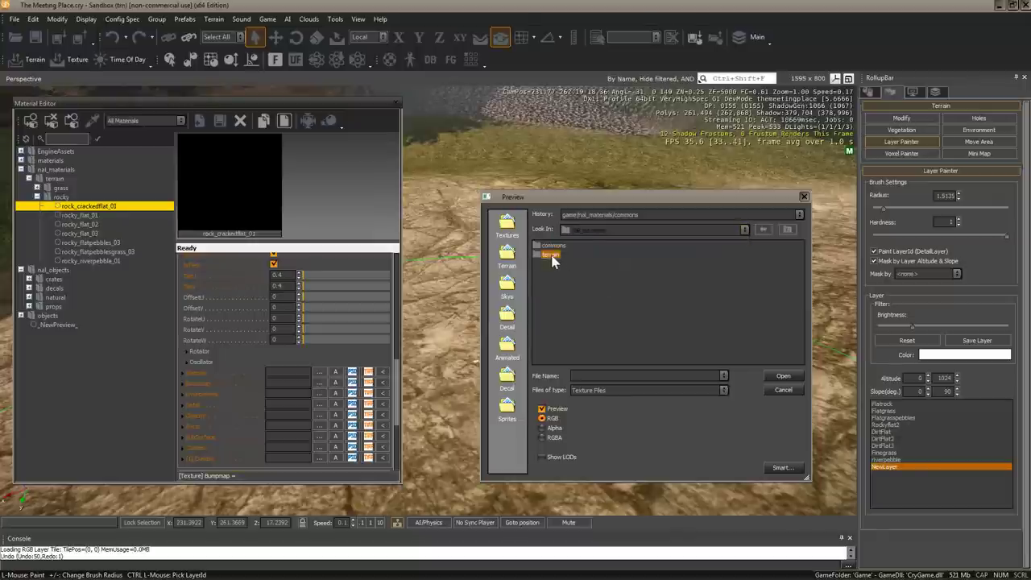
double_click(551, 264)
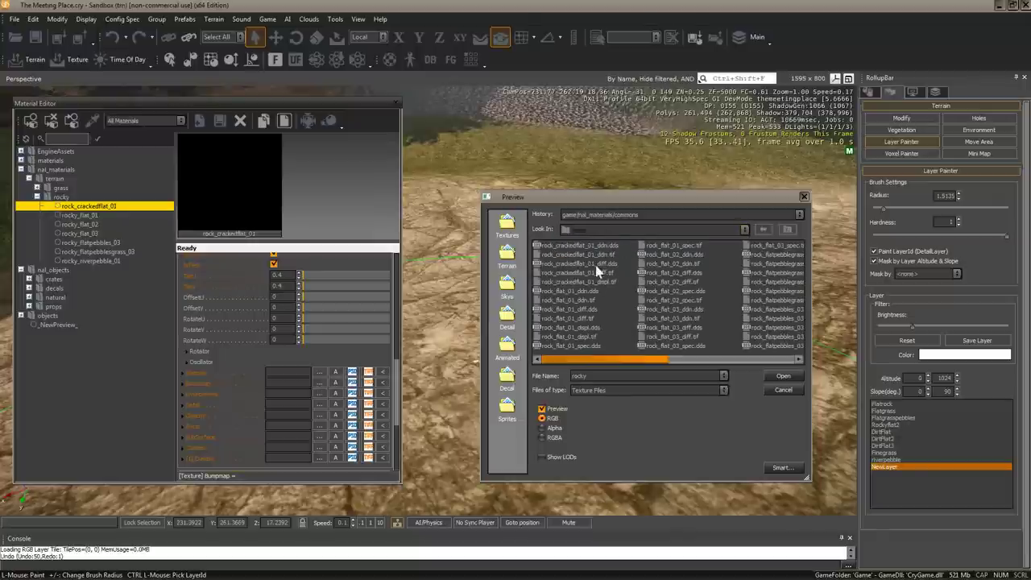
left_click(598, 256)
key("Return")
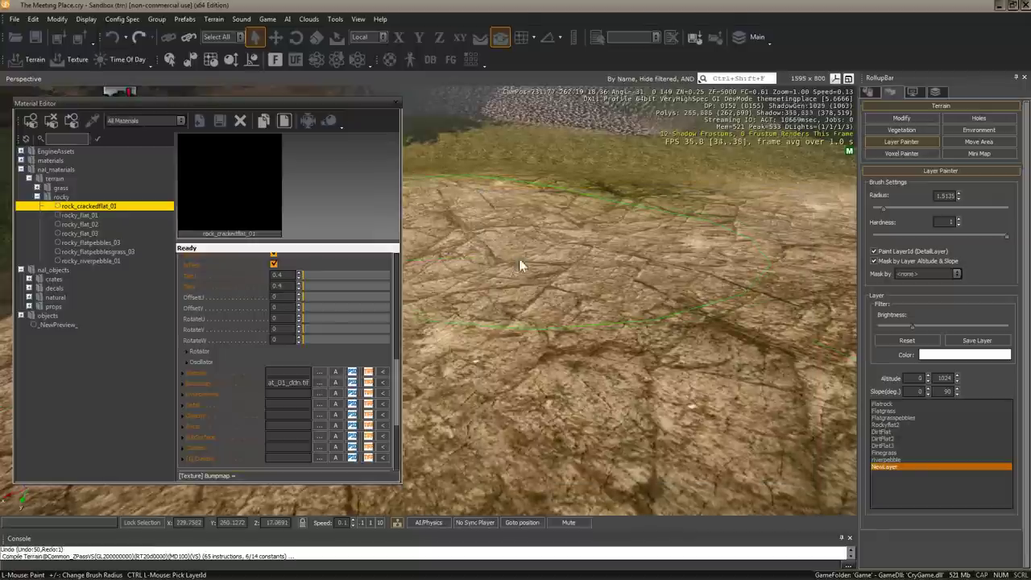
right_click_drag(594, 277, 562, 361)
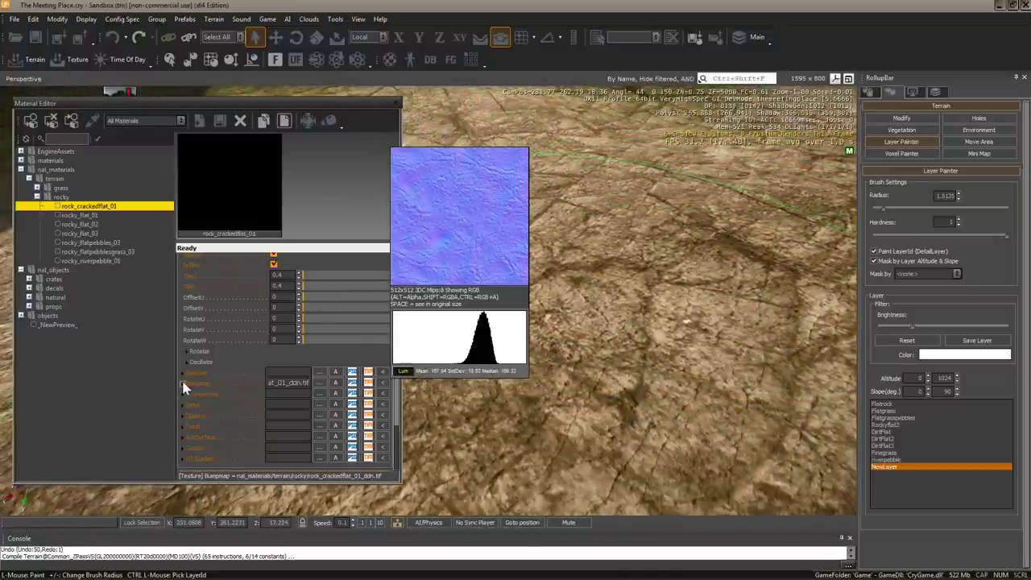
Step: Set the bump map's TileU and TileV to 0.4 to match the diffuse tiling
left_click(187, 385)
scroll(395, 396, "down", 1)
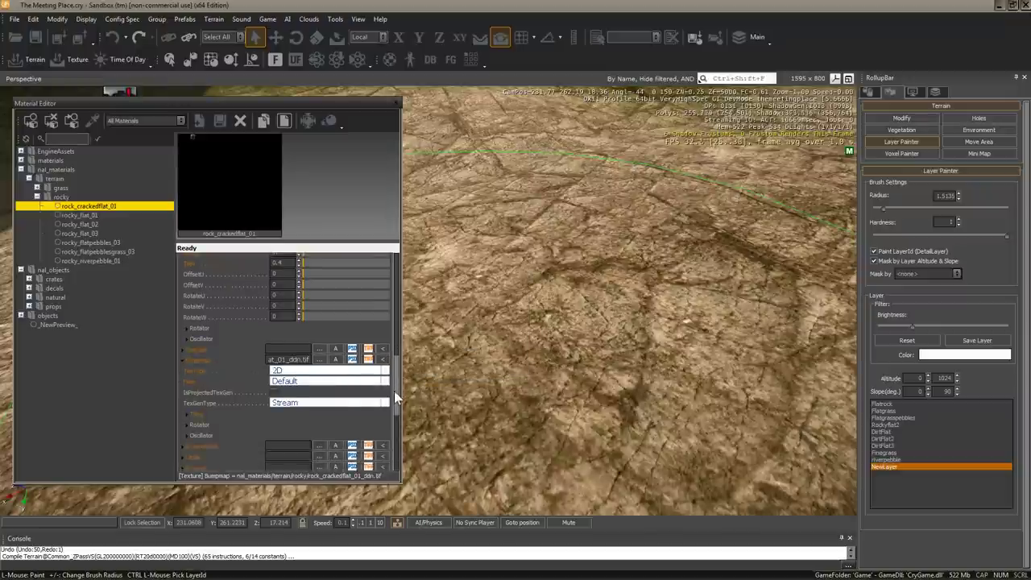
left_click(186, 414)
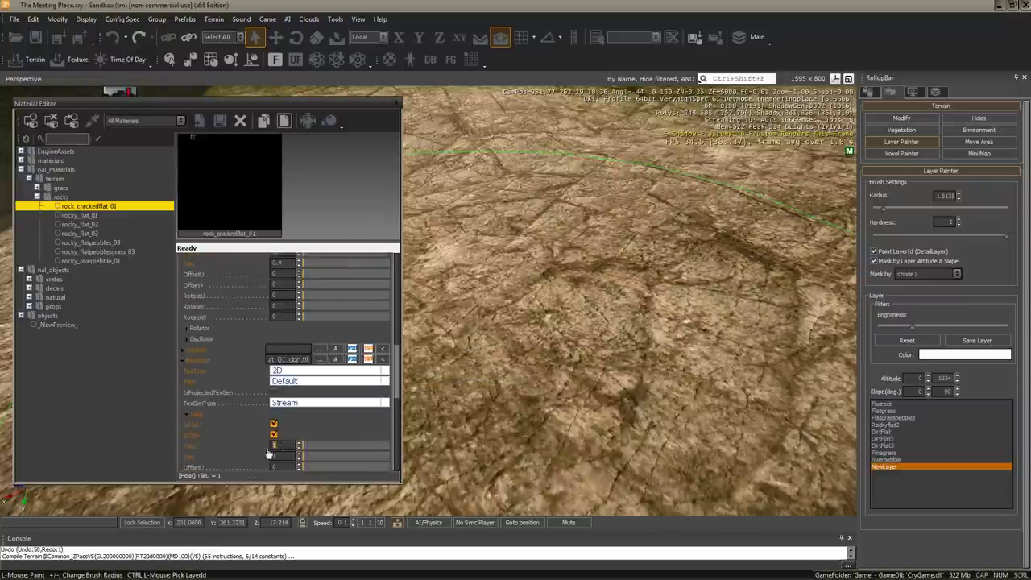
type("0.4")
key("Tab")
type("0.4")
key("Return")
mouse_move(606, 282)
right_mouse_down()
mouse_move(606, 301)
mouse_move(622, 301)
right_mouse_up()
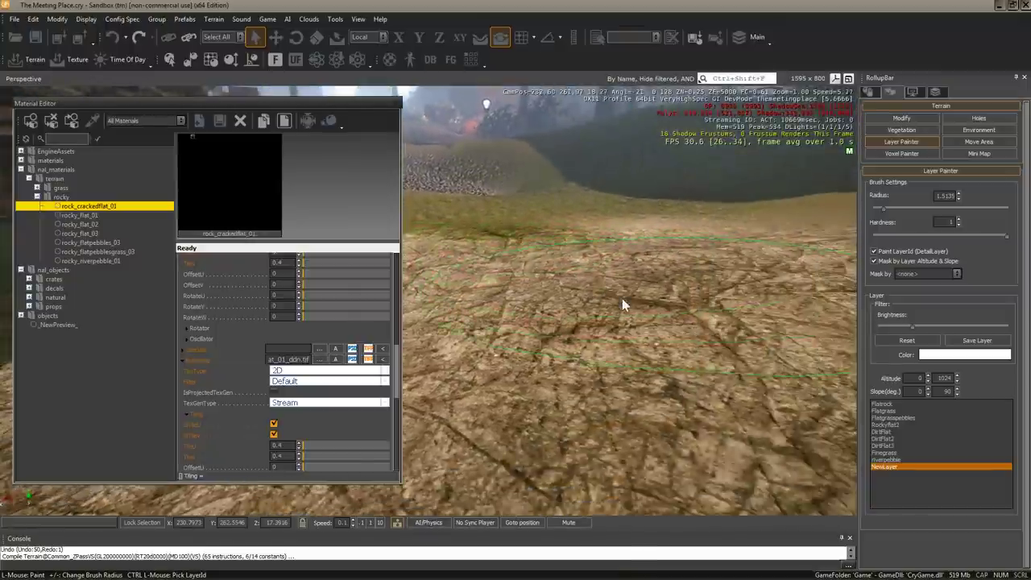
scroll(622, 305, "up", 1)
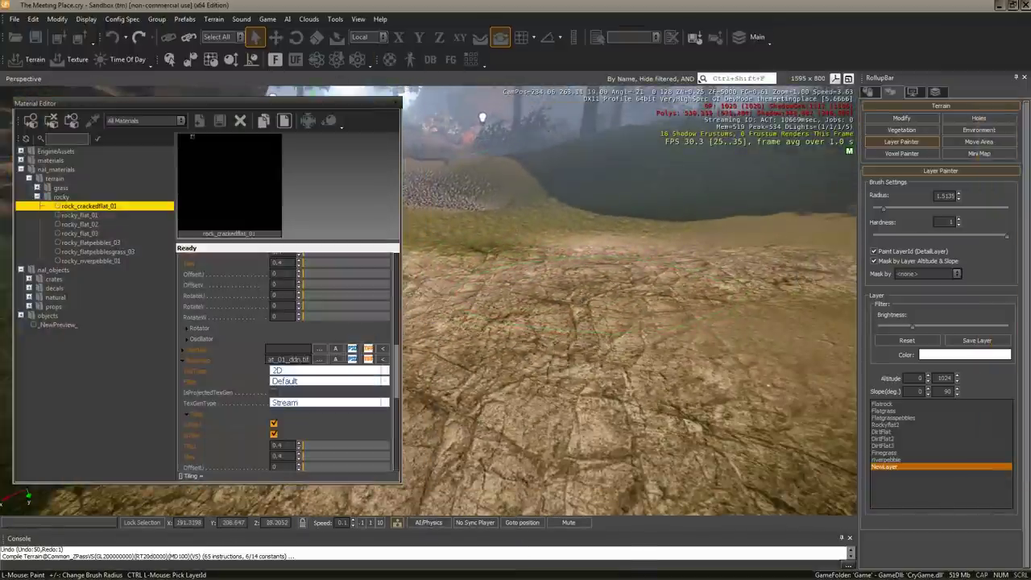
Step: Shift the Time of Day slightly later to darken the lighting, then bring the material settings back
key("m")
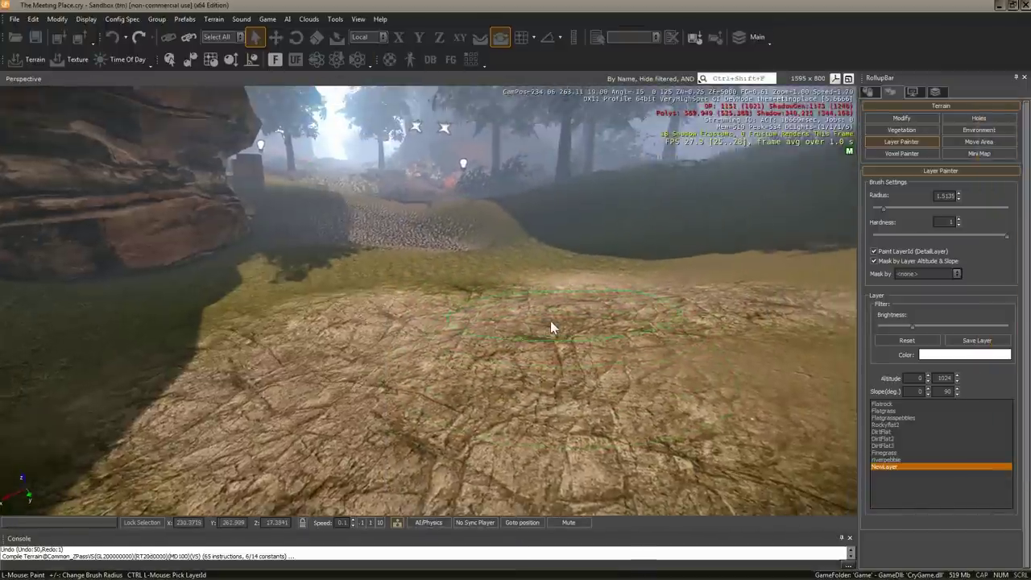
right_click_drag(550, 321, 550, 290)
left_click(99, 62)
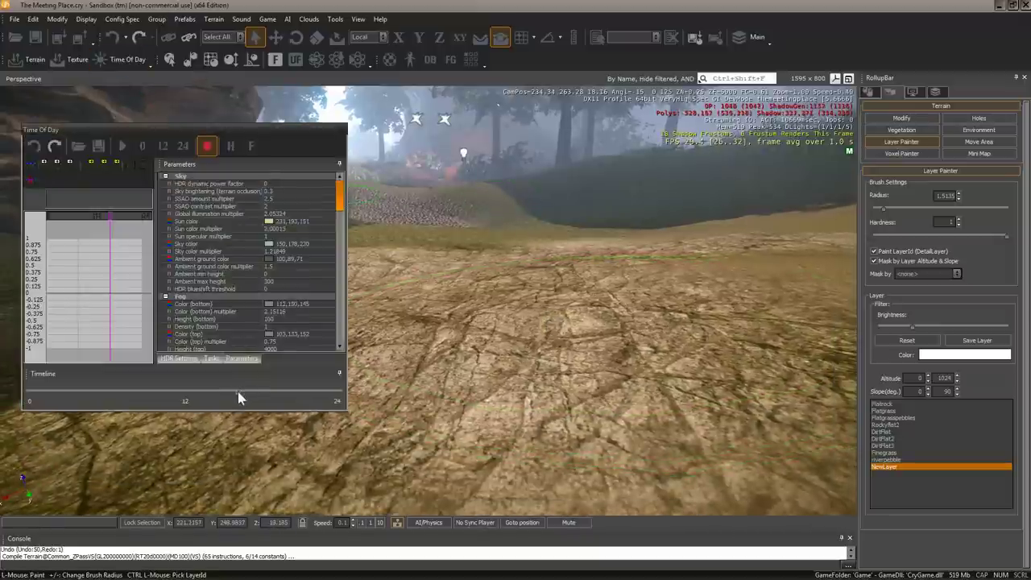
left_click(229, 395)
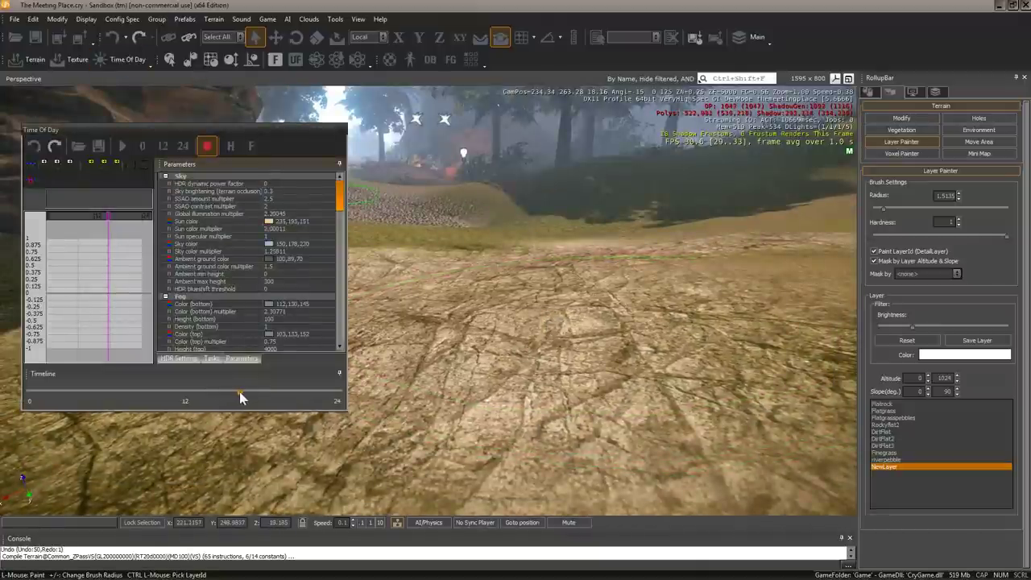
left_click_drag(244, 398, 231, 397)
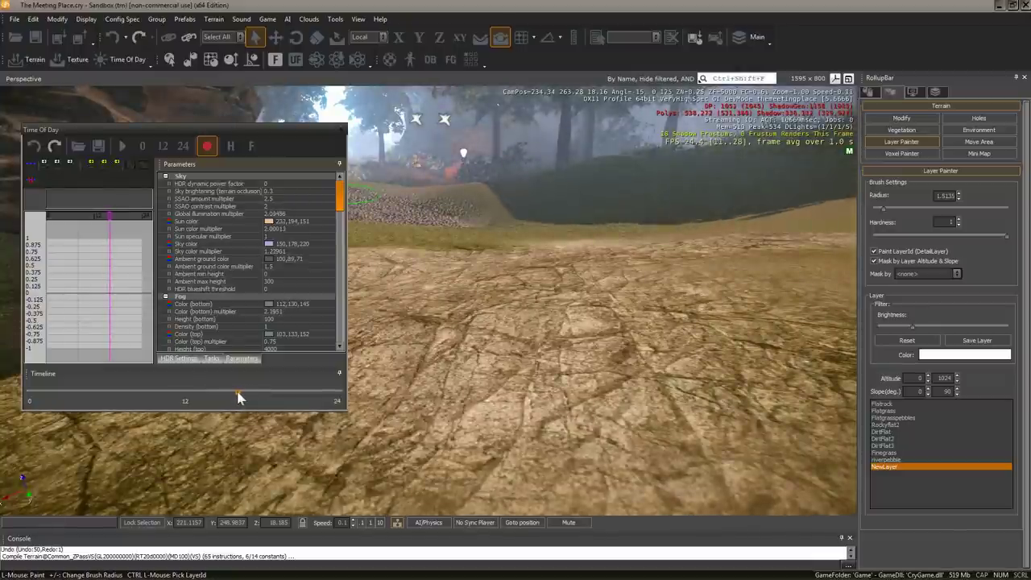
left_click_drag(236, 396, 237, 394)
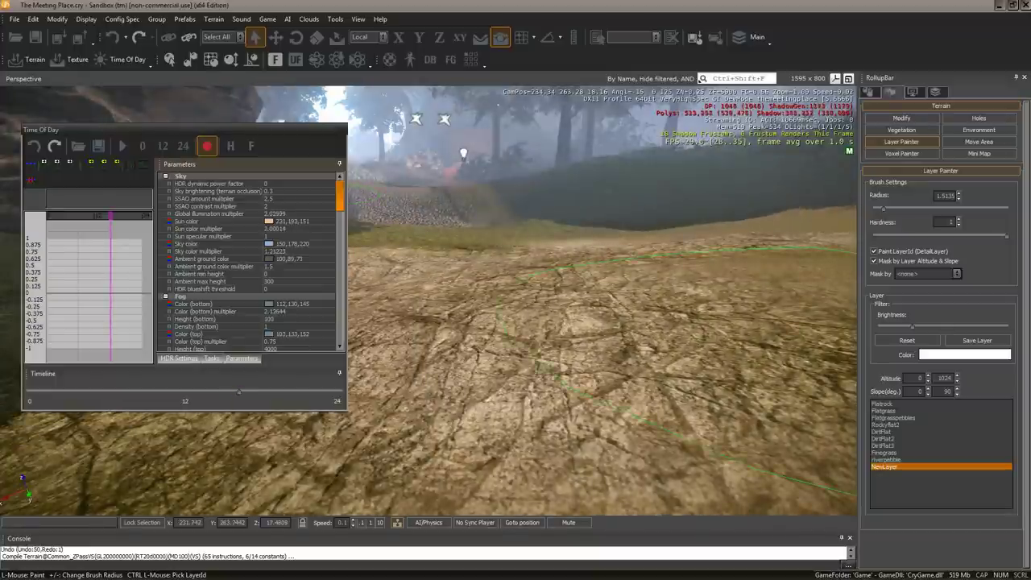
left_click(342, 129)
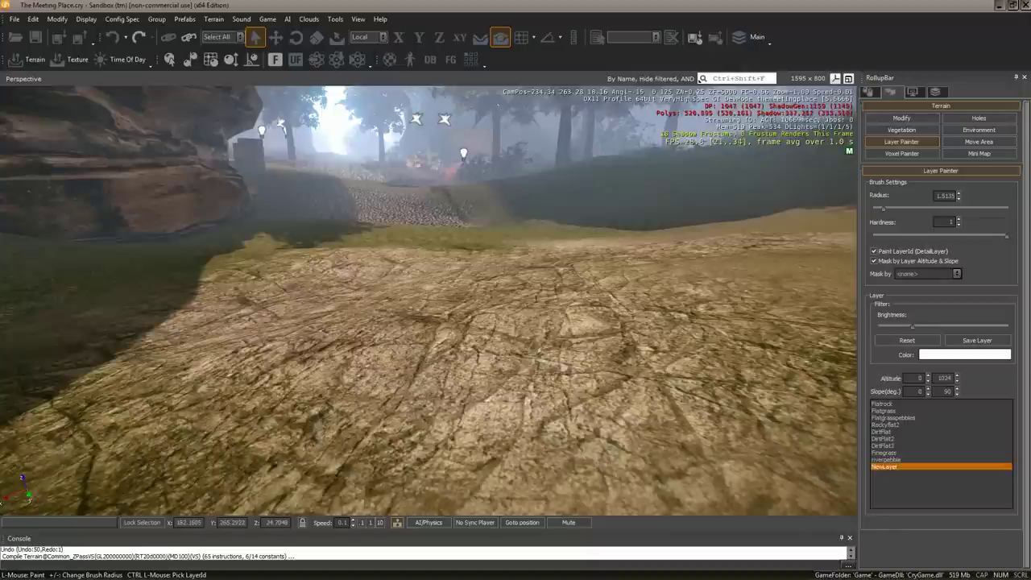
key("m")
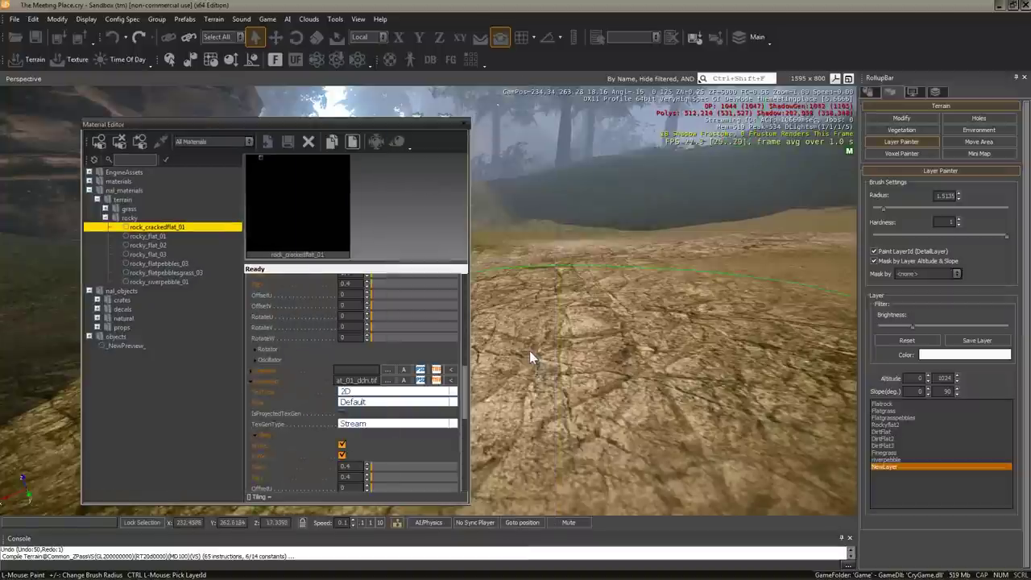
Step: Expand Shader Generation Params in the rock_crackedflat_01 material properties
scroll(459, 382, "up", 2)
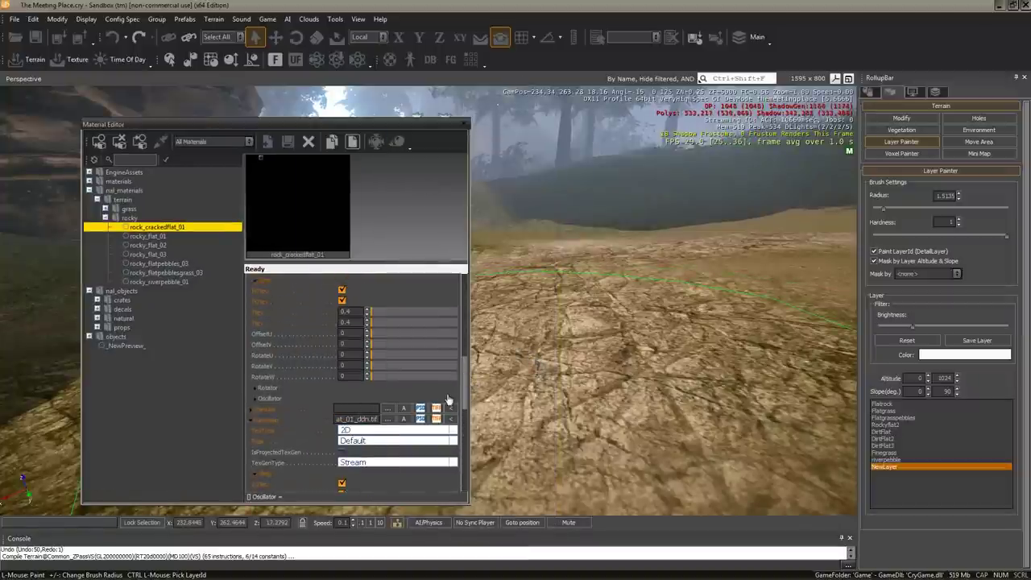
left_click_drag(467, 378, 453, 453)
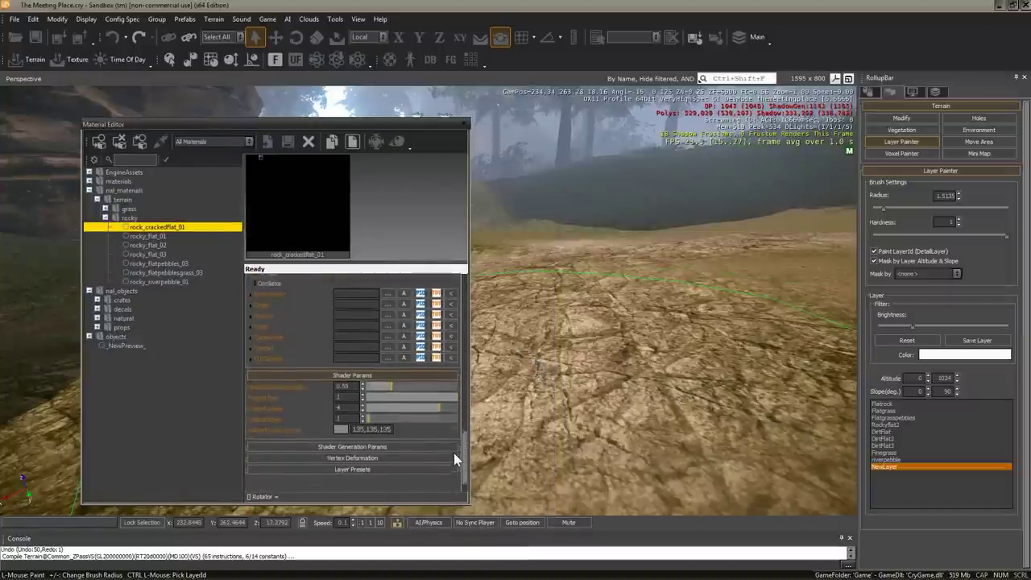
left_click_drag(466, 459, 466, 446)
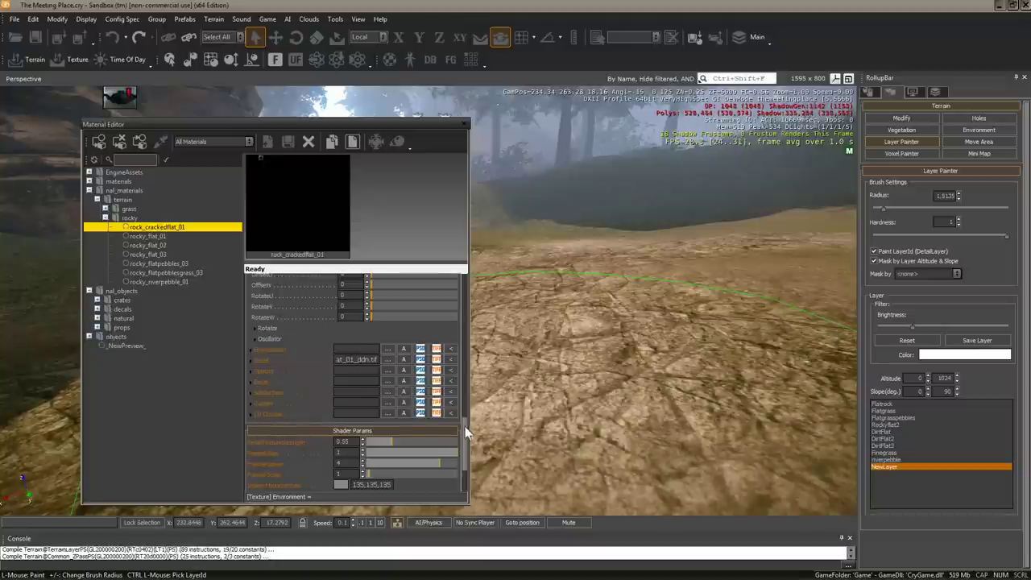
scroll(466, 432, "down", 3)
left_click(362, 436)
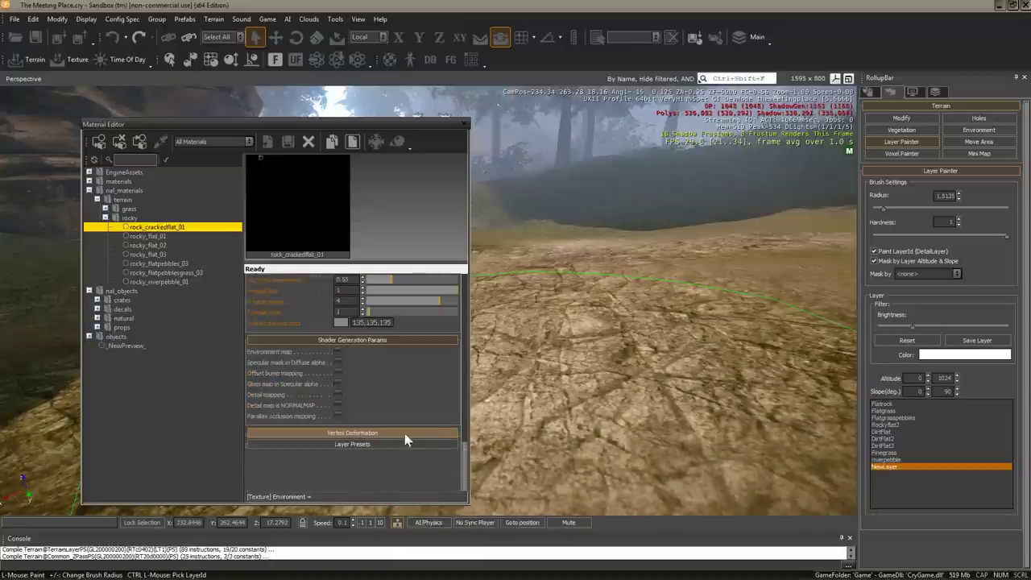
scroll(468, 465, "up", 1)
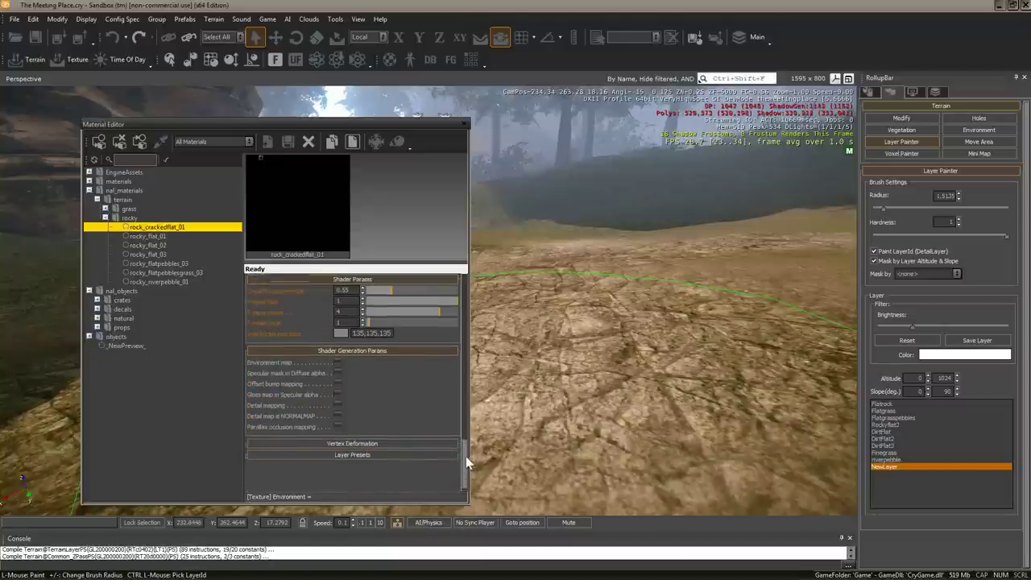
Step: Enable Detail mapping and Detail map is NORMALMAP on the rock material
left_click(336, 406)
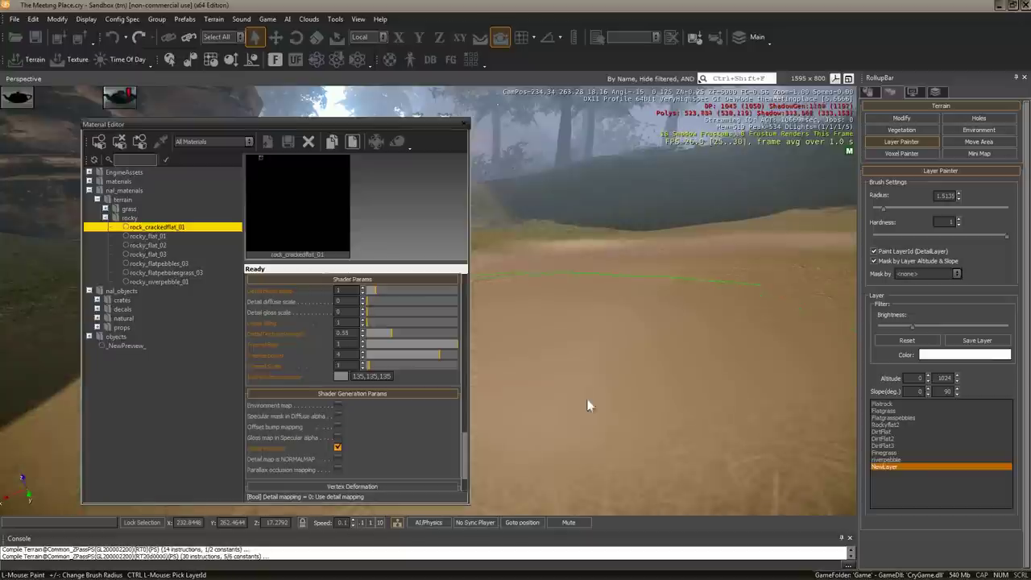
left_click(338, 458)
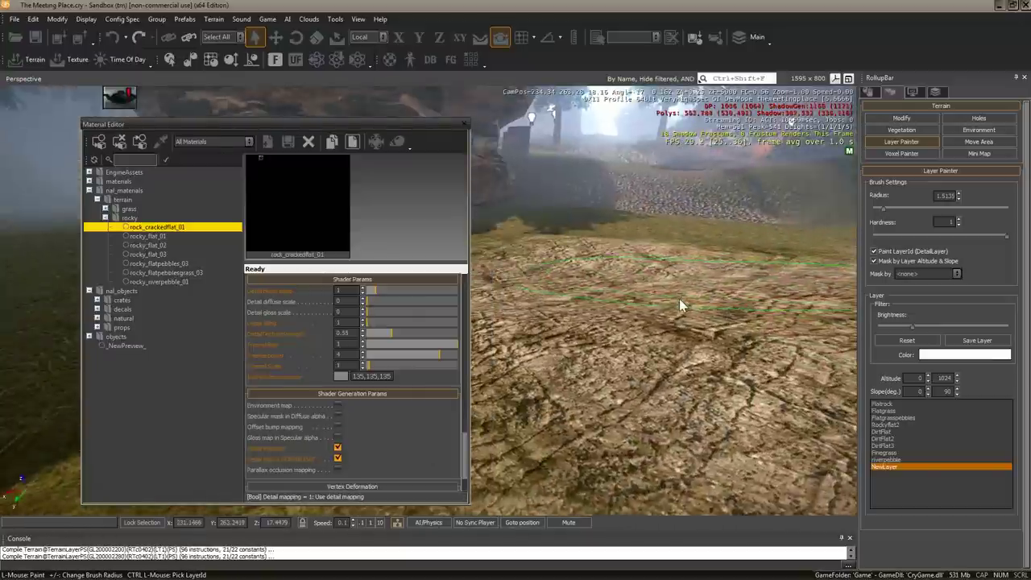
right_click_drag(680, 298, 653, 311)
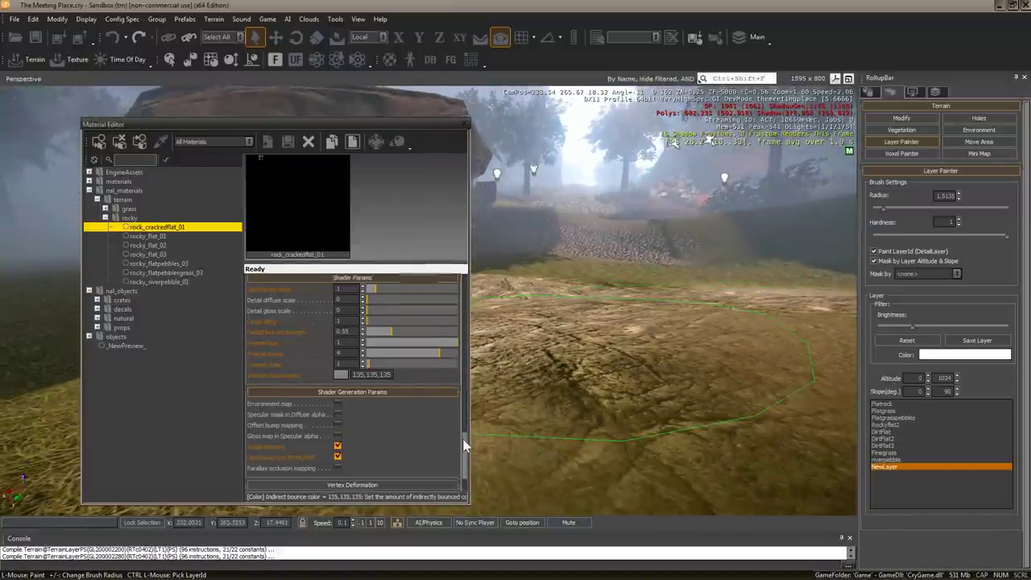
scroll(465, 436, "up", 1)
Step: Adjust the detail scales, ending at bump scale 1.64 and diffuse scale 0.035
left_click_drag(376, 307, 365, 310)
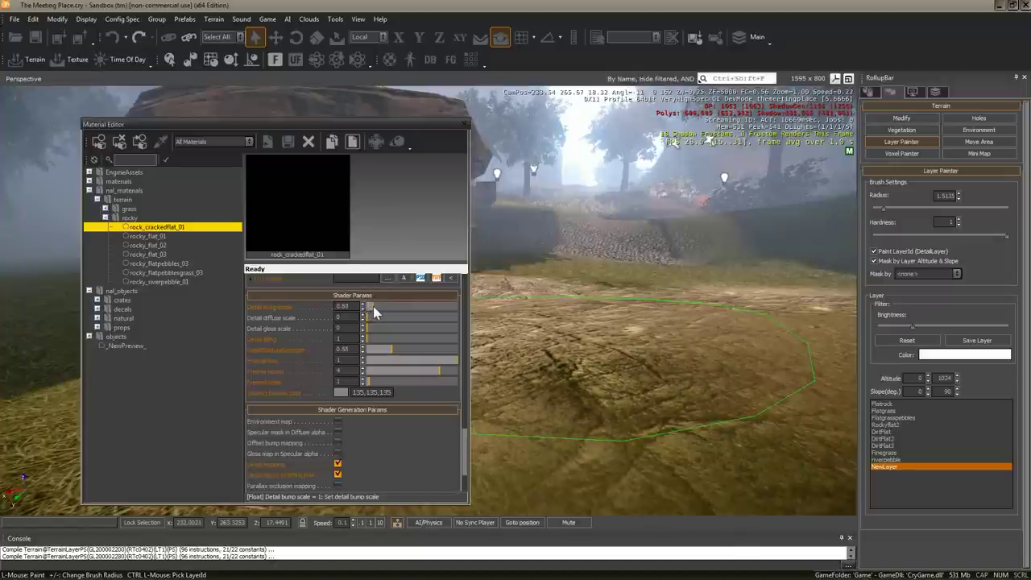
left_click_drag(370, 315, 368, 316)
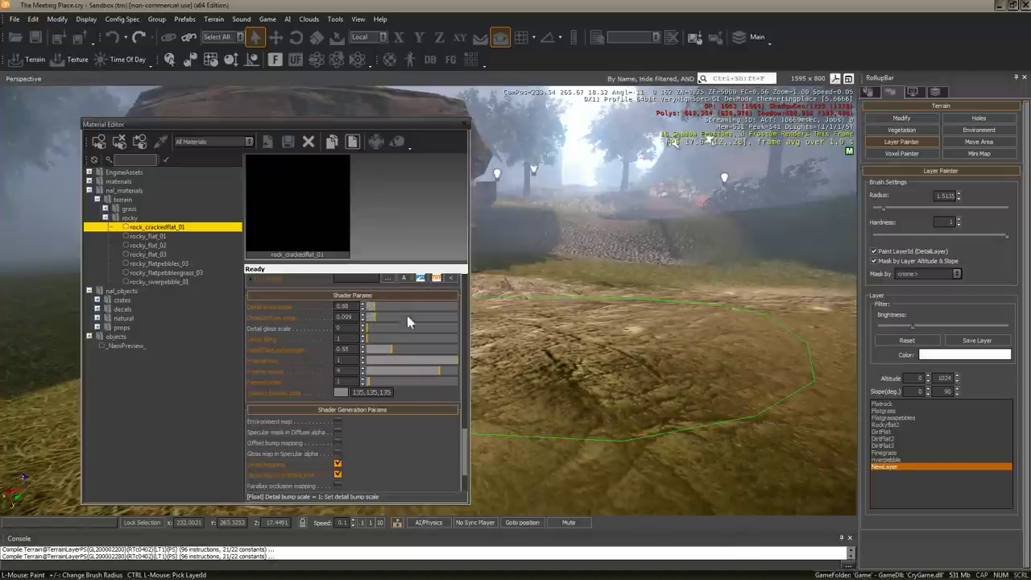
right_click_drag(650, 319, 506, 290)
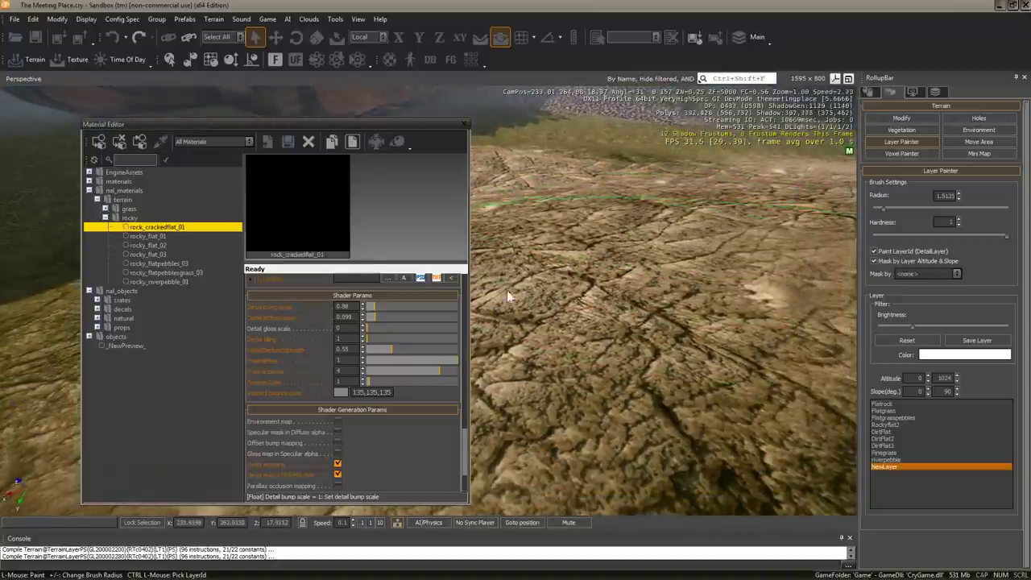
left_click(368, 320)
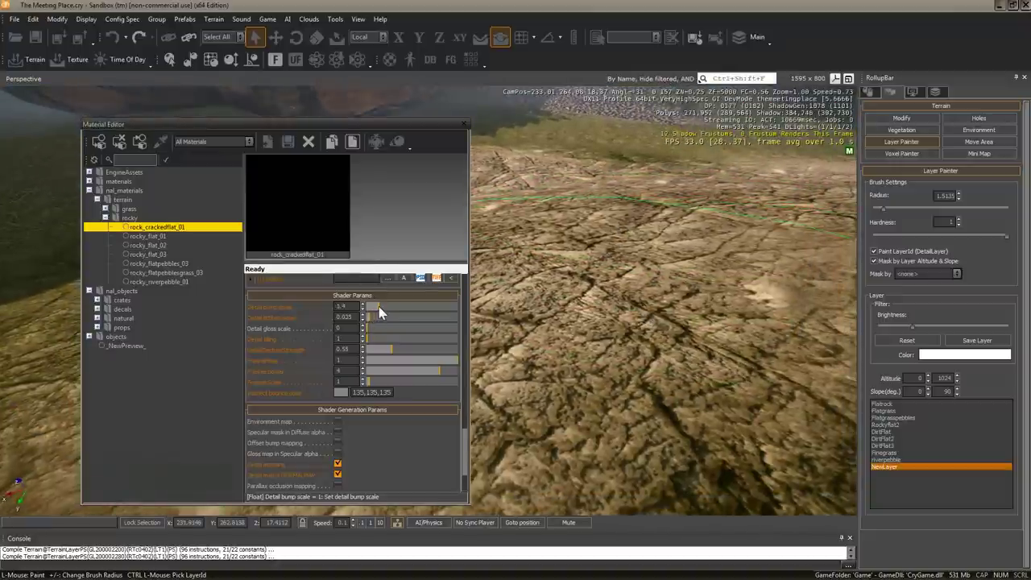
mouse_move(379, 307)
left_mouse_down()
mouse_move(414, 312)
mouse_move(361, 312)
left_mouse_up()
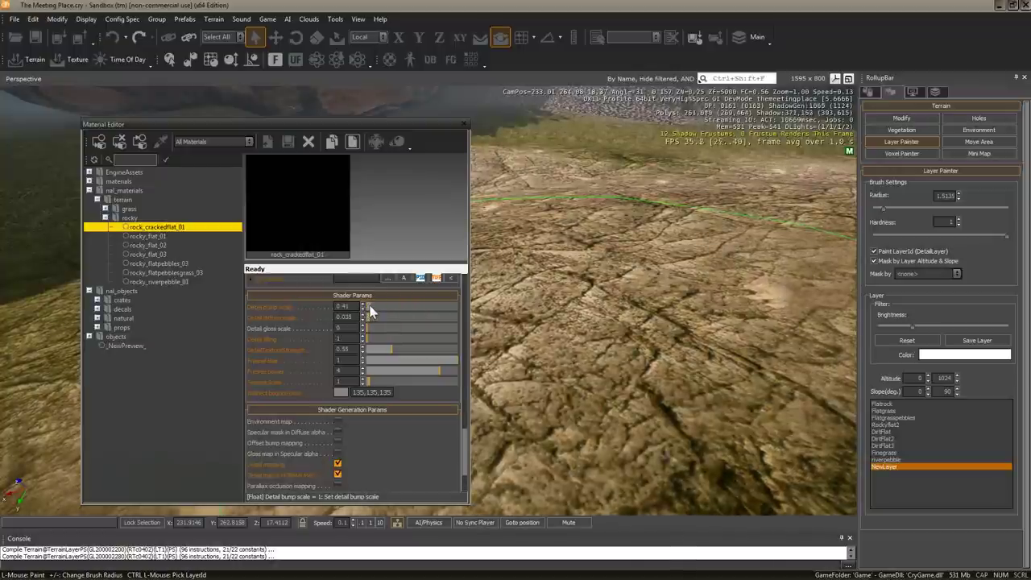
Step: Turn Detail mapping back off and close the Material Editor
scroll(340, 475, "down", 1)
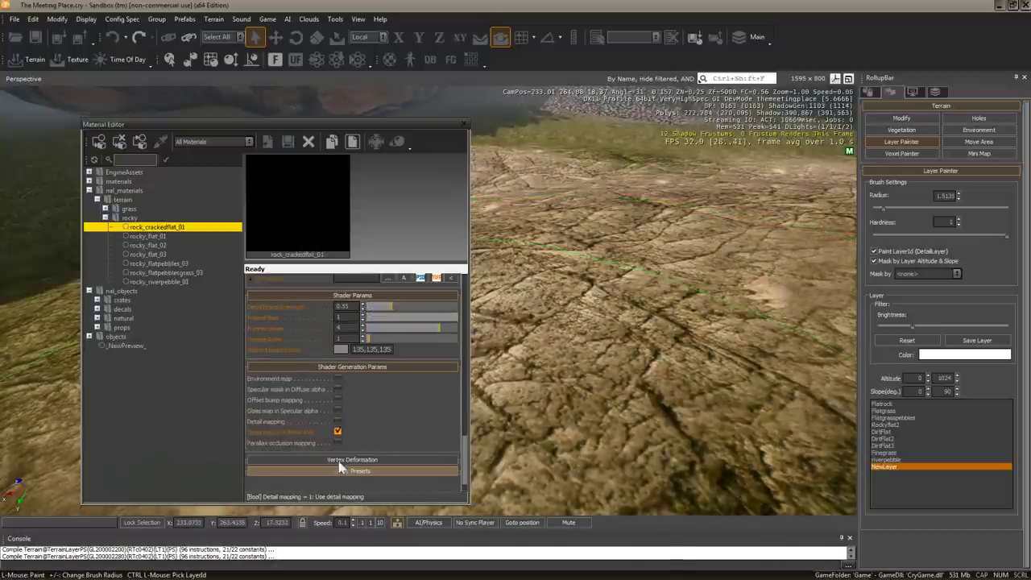
left_click(339, 433)
right_click_drag(484, 377, 654, 323)
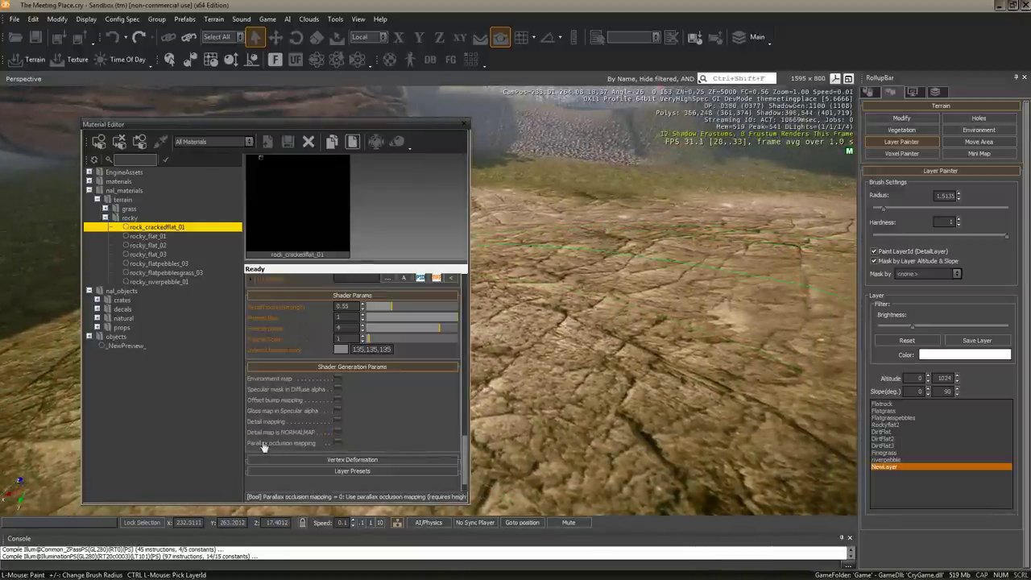
right_click_drag(639, 245, 598, 298)
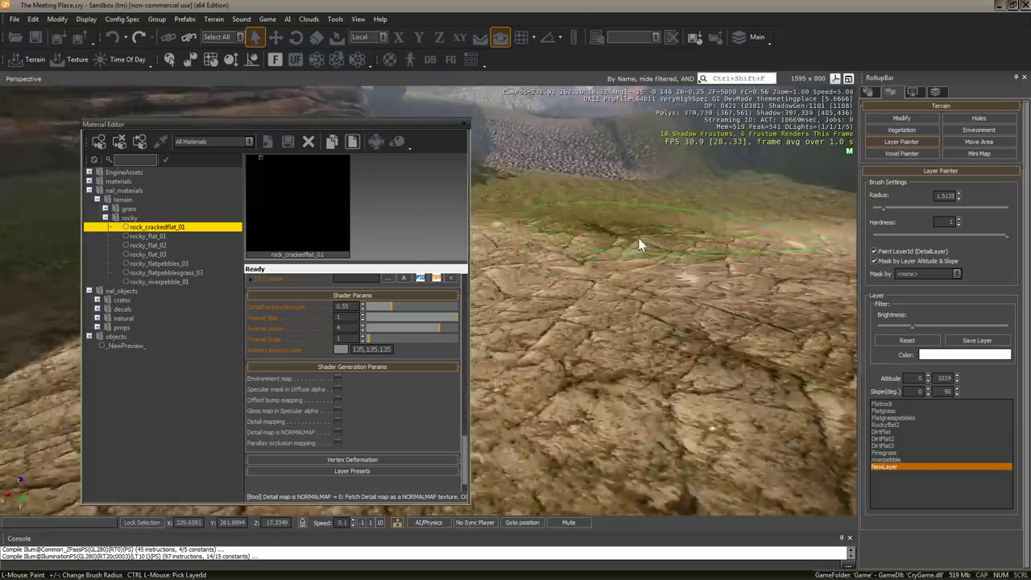
left_click(464, 126)
right_click_drag(599, 253, 571, 301)
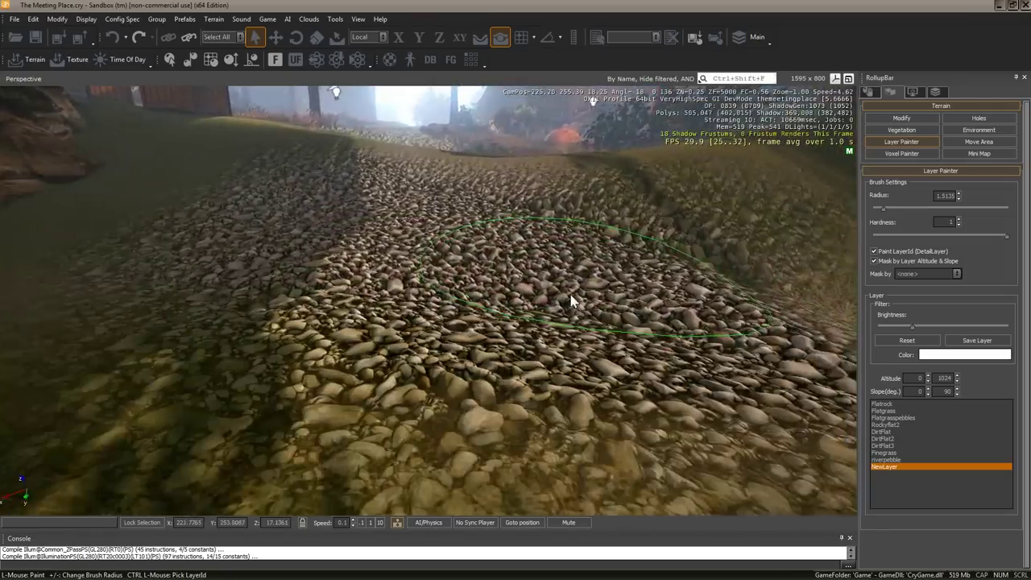
Step: Fly along the cobblestone path and rocky ground, painting a NewLayer stroke onto the terrain
key("w")
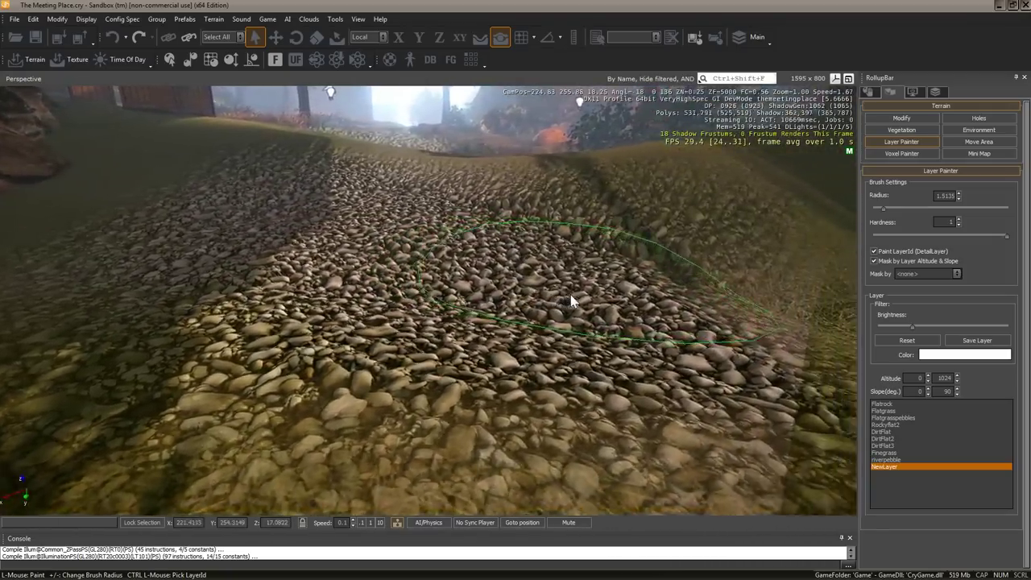
key("w")
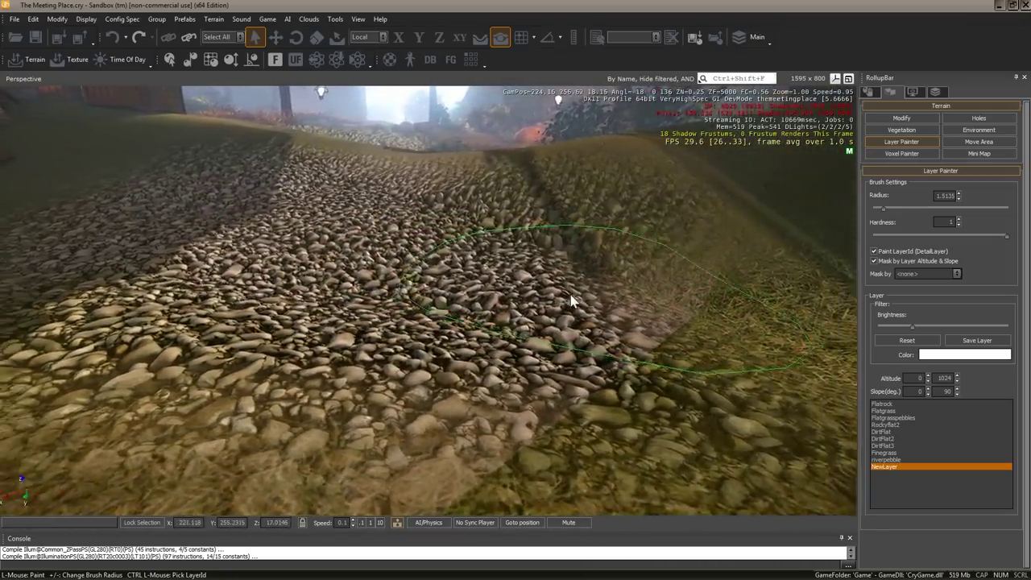
key("w")
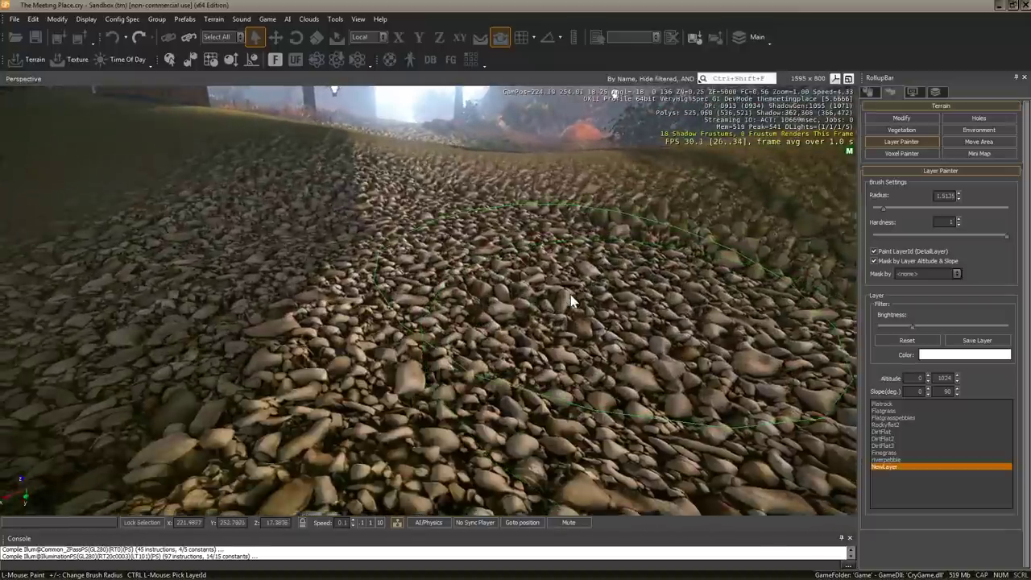
mouse_move(586, 163)
right_mouse_down()
mouse_move(605, 227)
mouse_move(588, 260)
mouse_move(510, 293)
right_mouse_up()
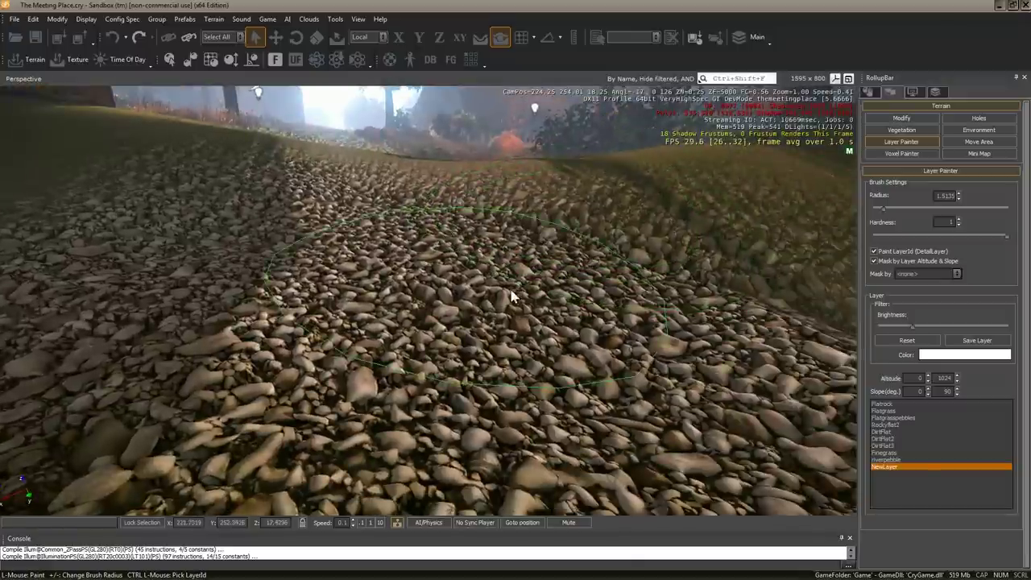
key("d")
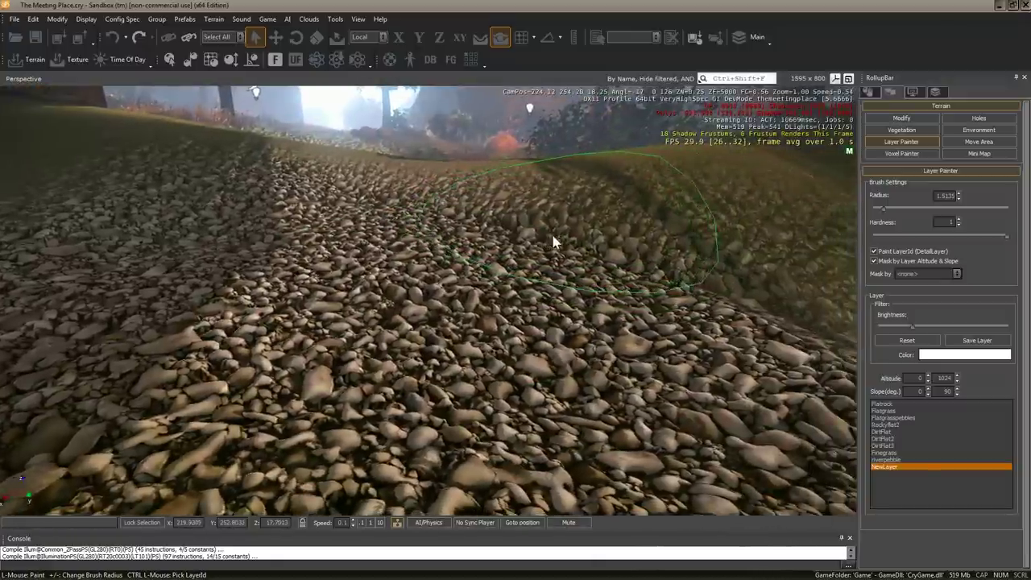
key("a")
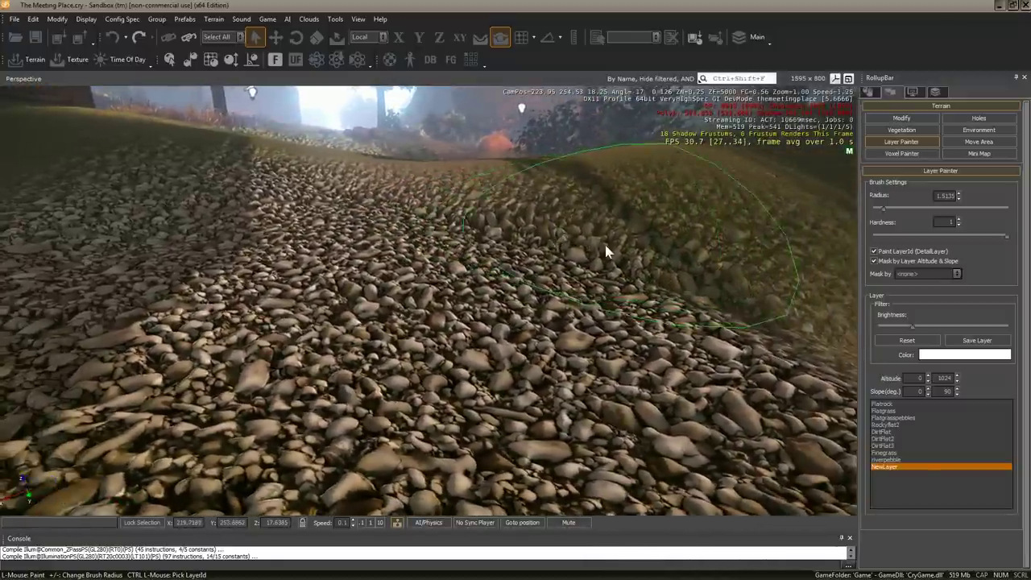
key("a")
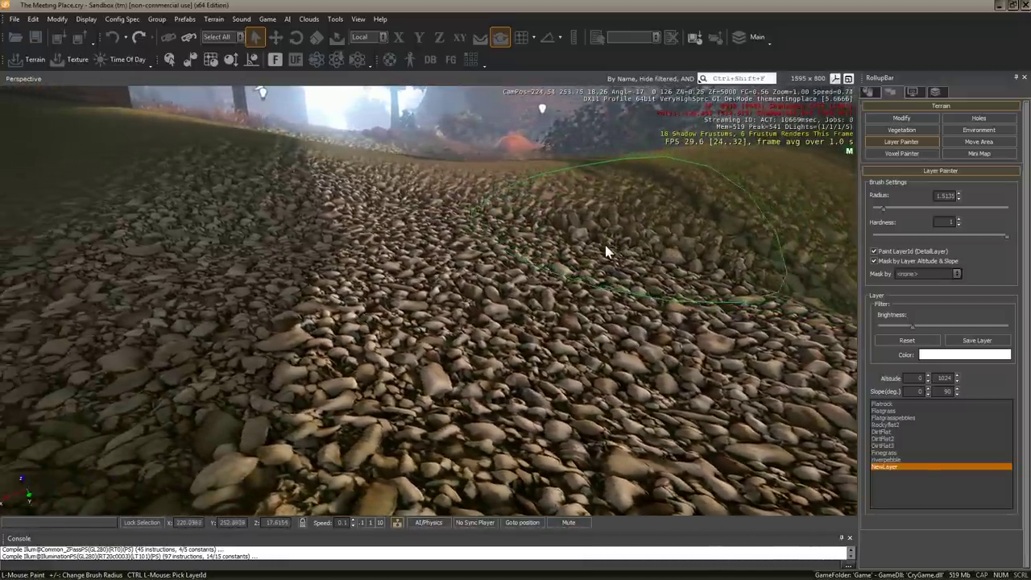
key("d")
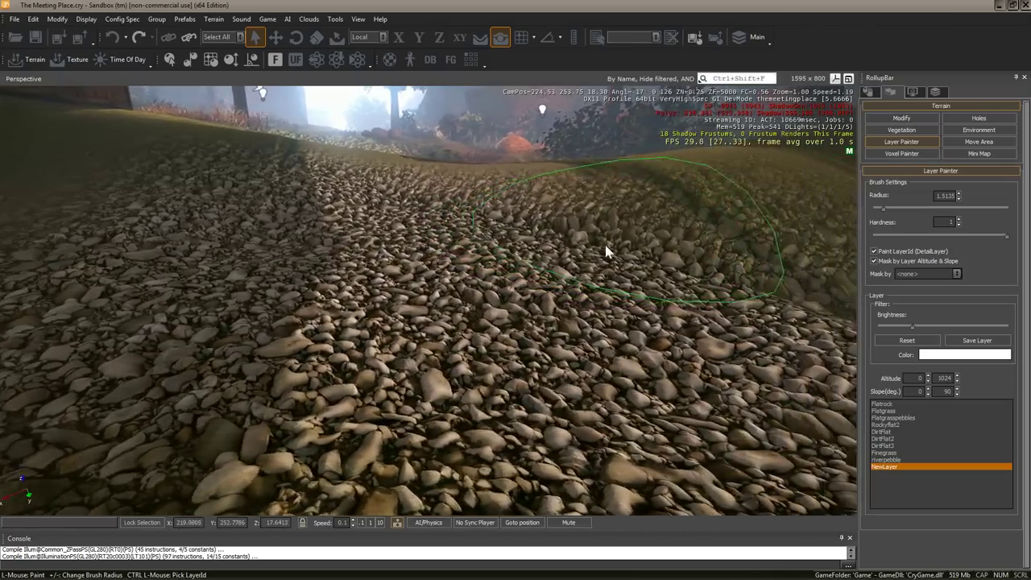
right_click_drag(605, 252, 522, 207)
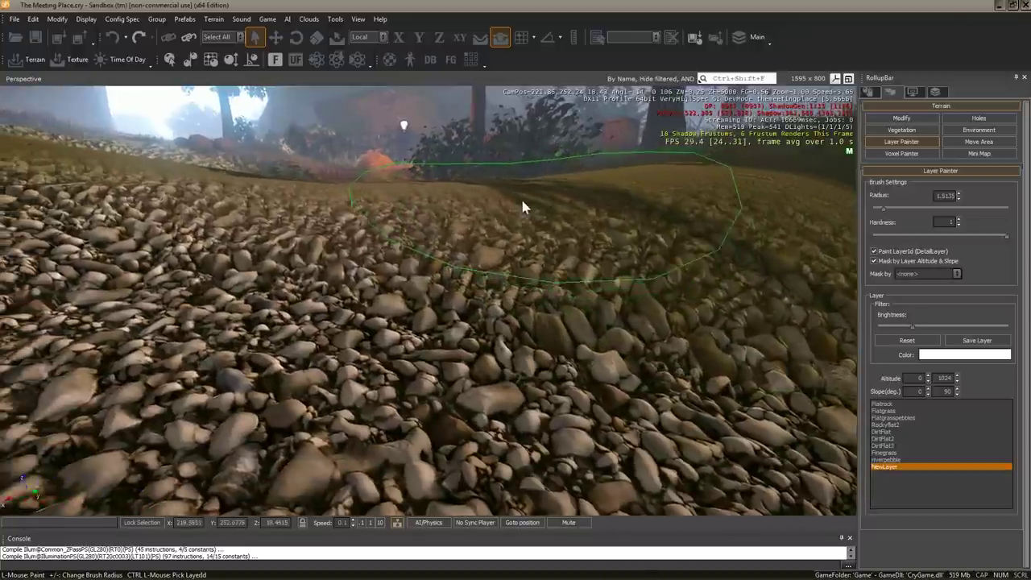
left_click_drag(522, 207, 522, 207)
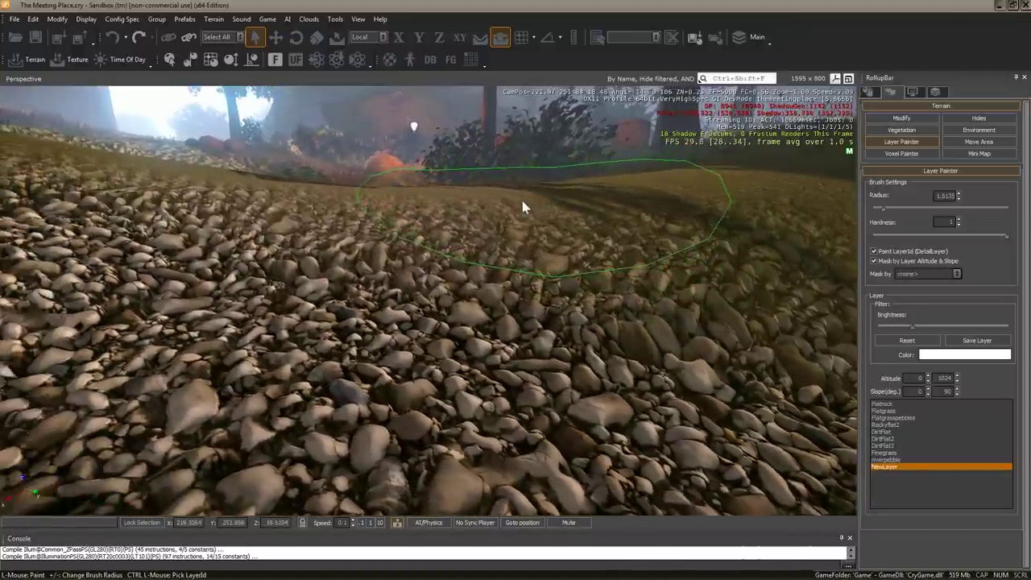
Step: Tour the grass back to the painted cracked-rock area and open rock_crackedflat_01 in the Material Editor
key("d")
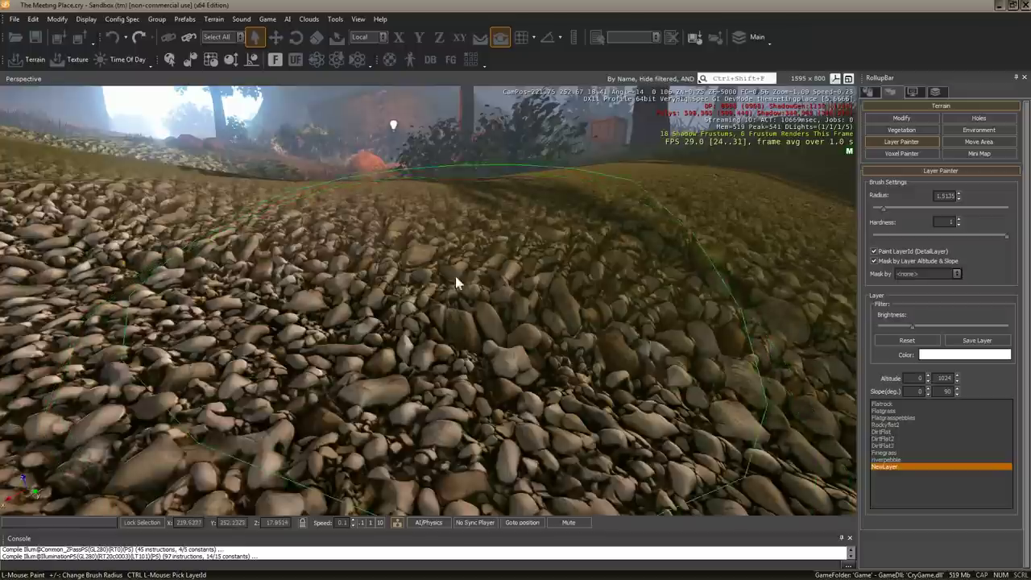
right_click_drag(438, 292, 472, 281)
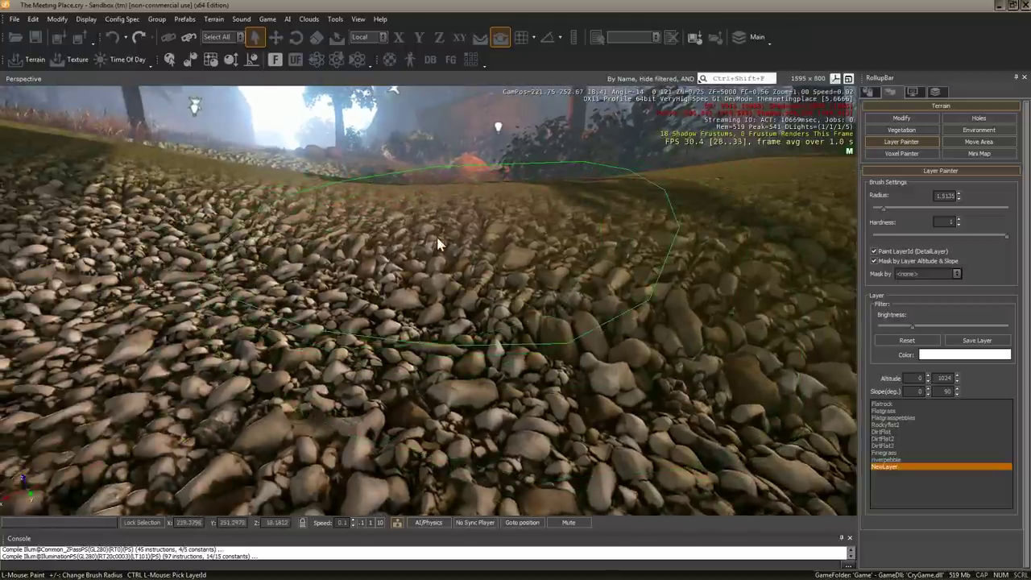
key("w")
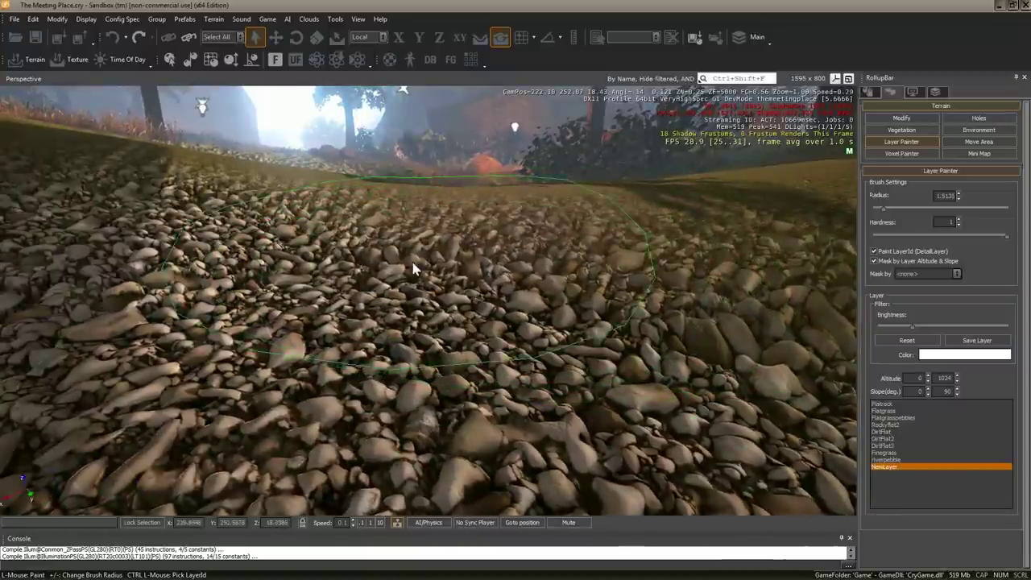
key("w")
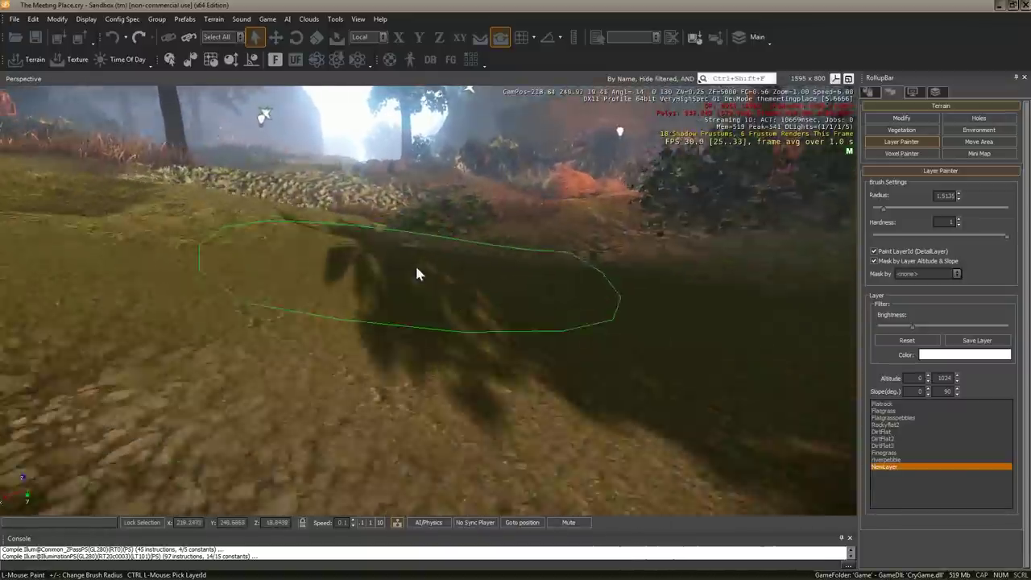
mouse_move(412, 268)
right_mouse_down()
mouse_move(328, 276)
mouse_move(517, 292)
right_mouse_up()
key("w")
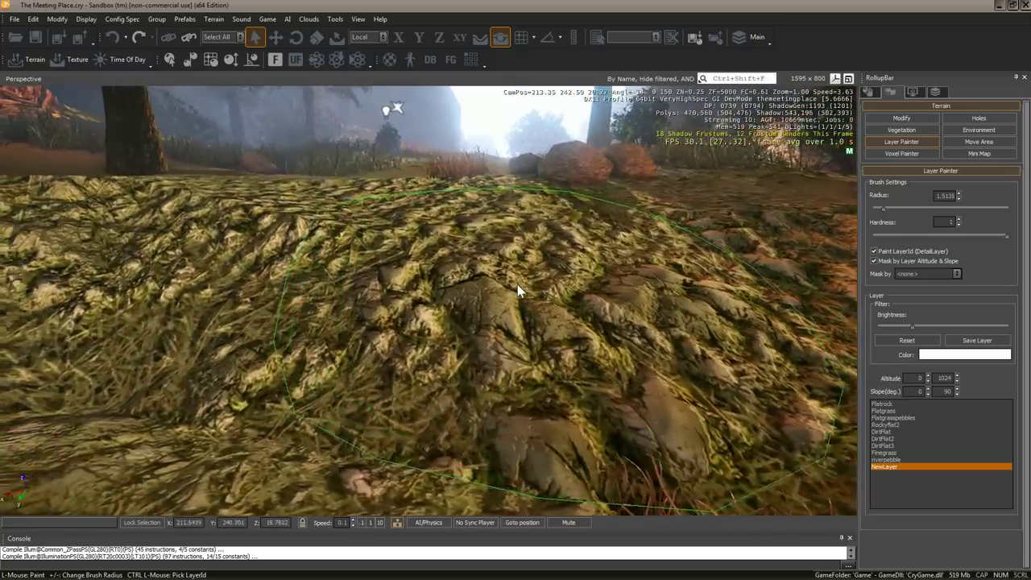
key("w")
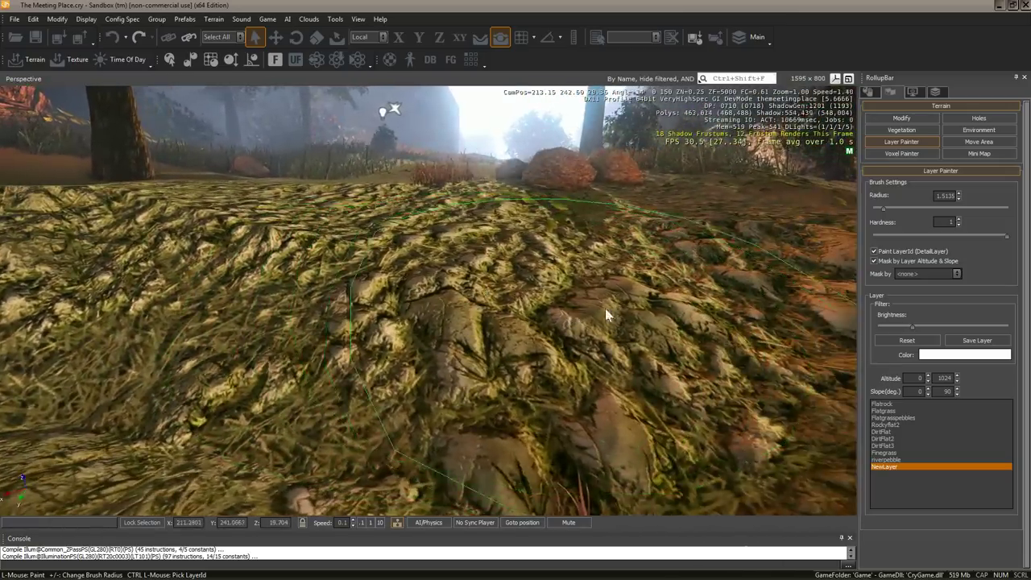
key("w")
right_click_drag(605, 309, 654, 286)
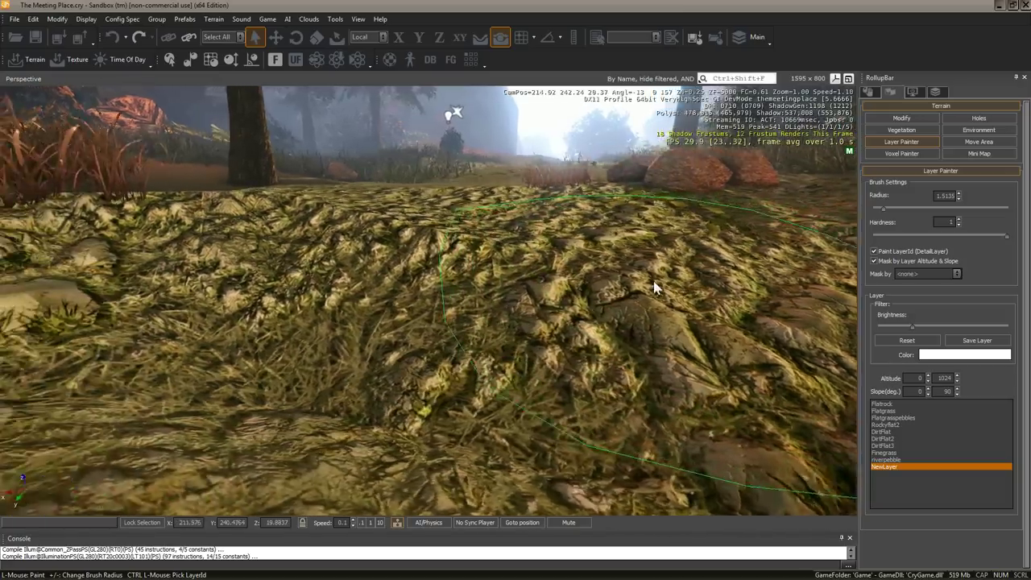
key("w")
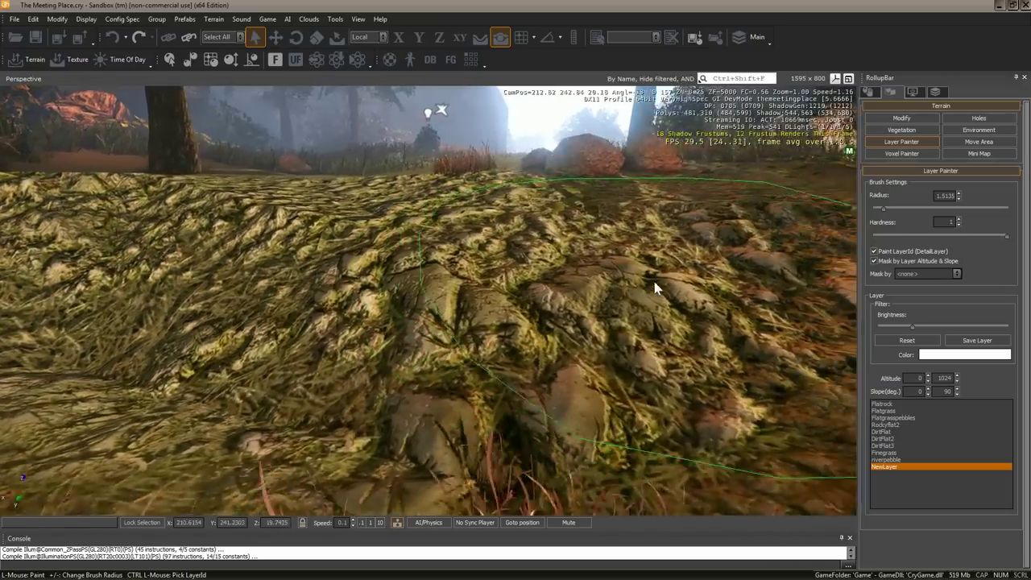
key("w")
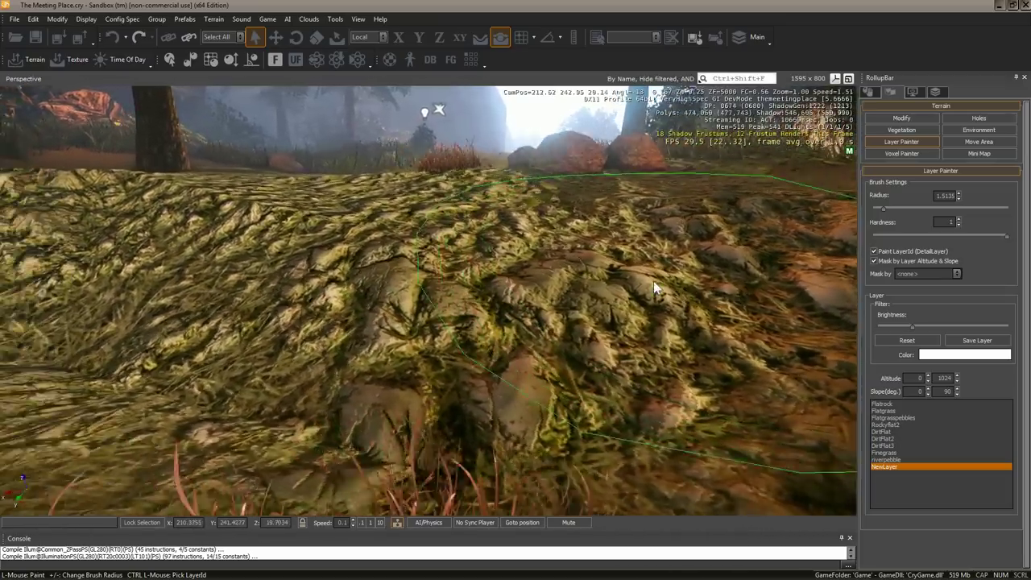
key("w")
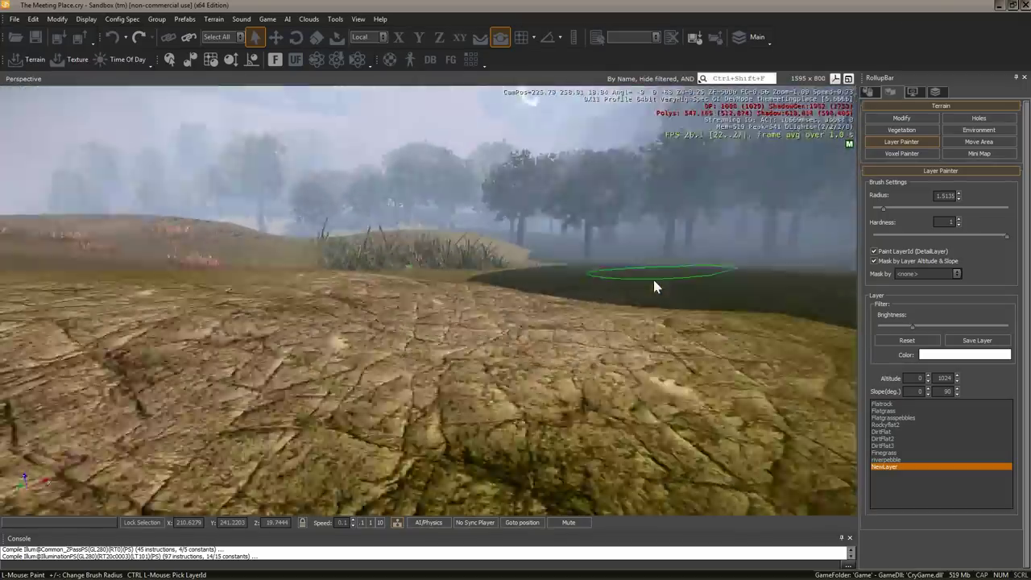
right_click_drag(654, 286, 497, 289)
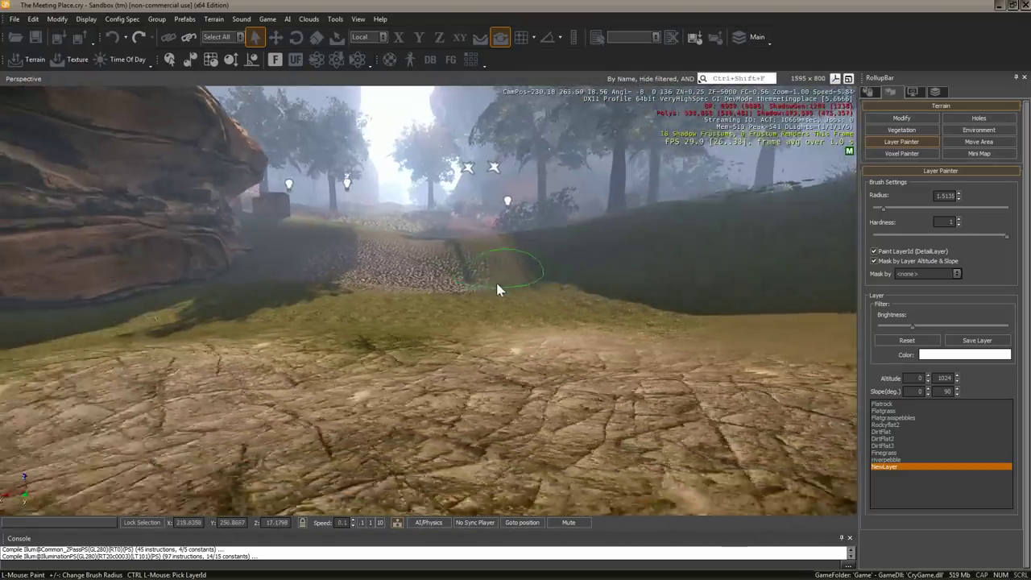
key("m")
left_click_drag(295, 121, 251, 129)
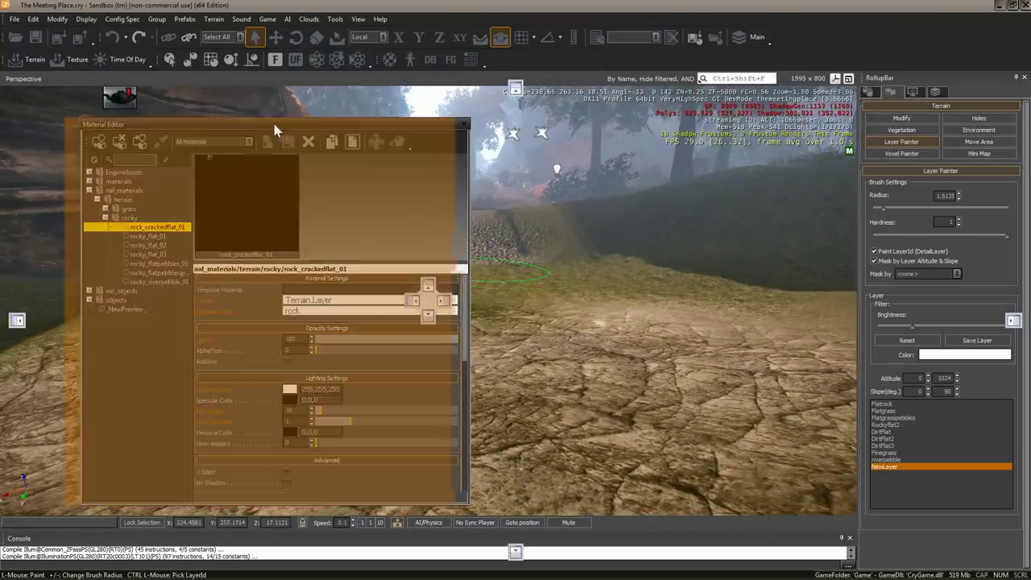
Step: Tick Parallax occlusion mapping under Shader Generation Params for rock_crackedflat_01
scroll(442, 324, "down", 5)
scroll(435, 371, "down", 5)
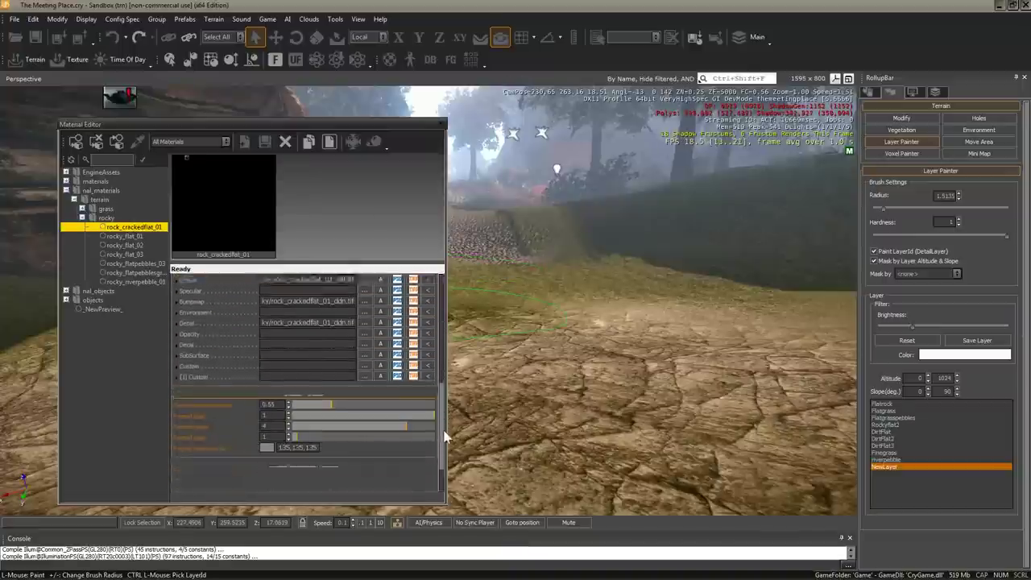
scroll(427, 427, "down", 4)
left_click(298, 427)
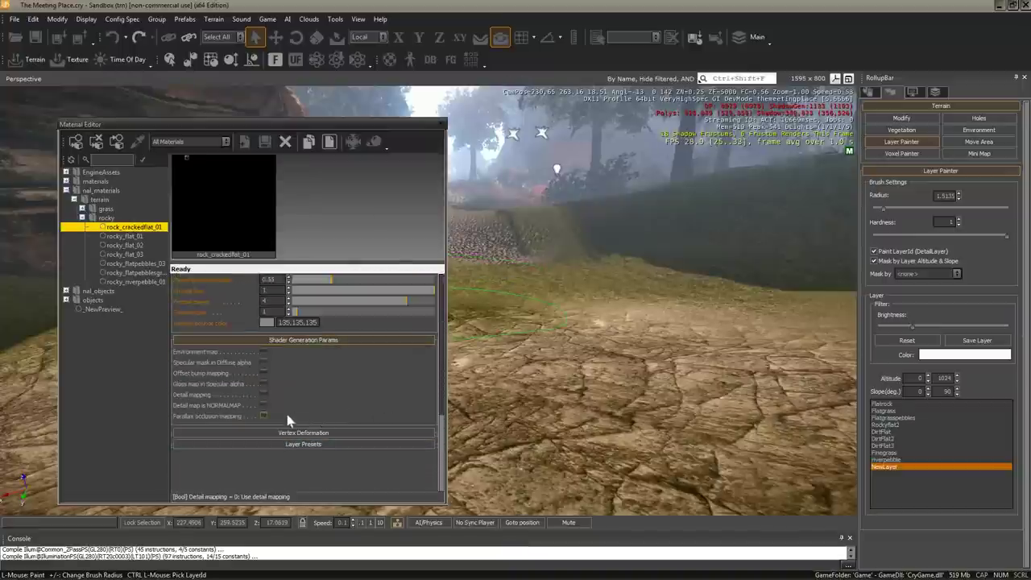
left_click(263, 418)
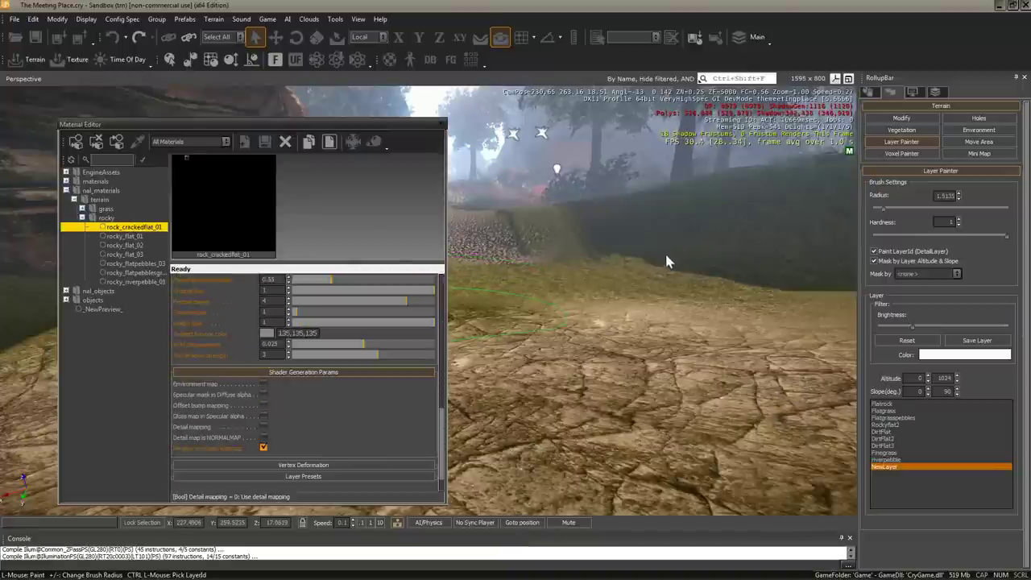
Step: Inspect the cracked terrain with the Material Editor closed
mouse_move(665, 261)
right_mouse_down()
mouse_move(650, 286)
mouse_move(662, 250)
mouse_move(651, 267)
right_mouse_up()
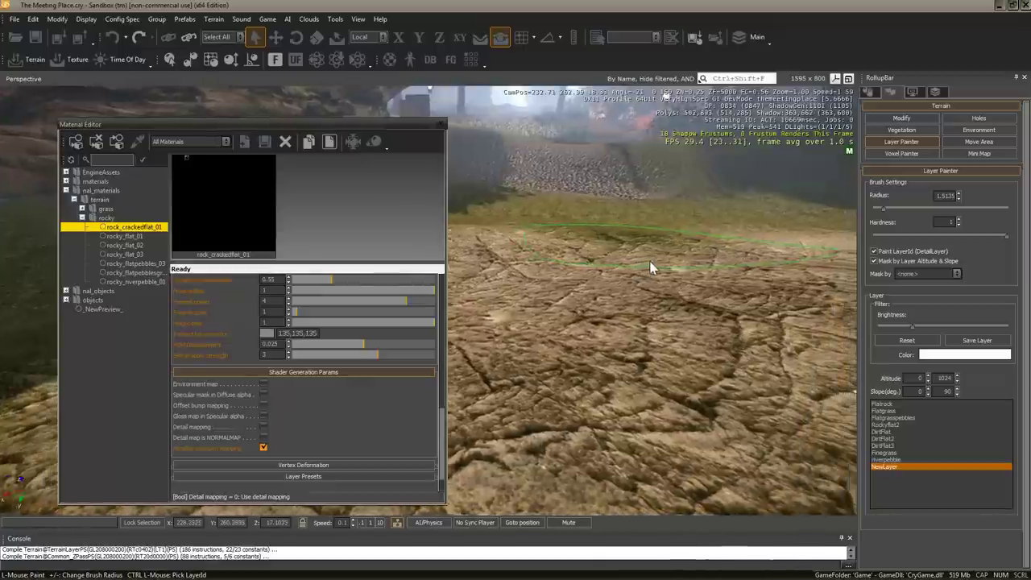
key("w")
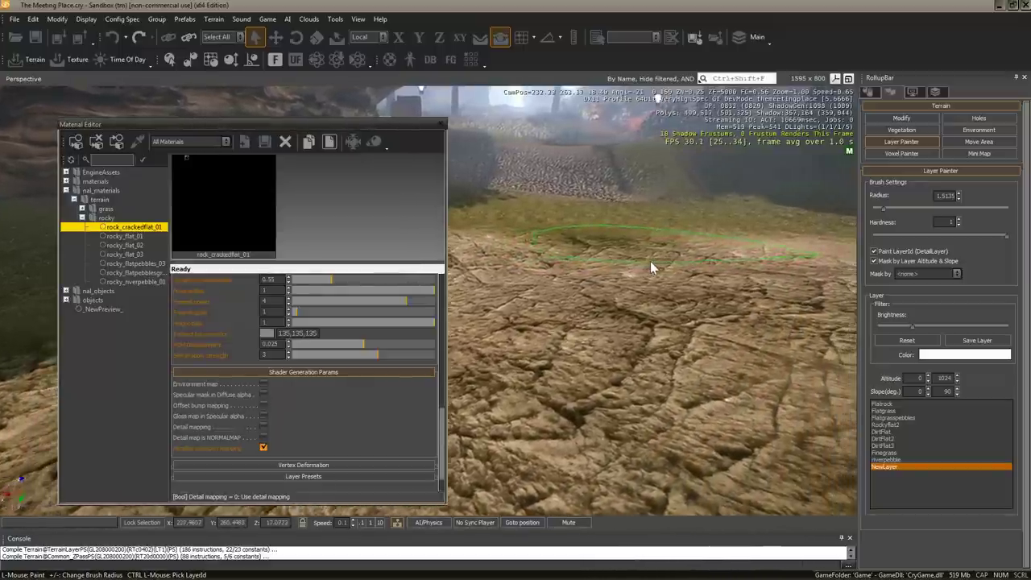
key("w")
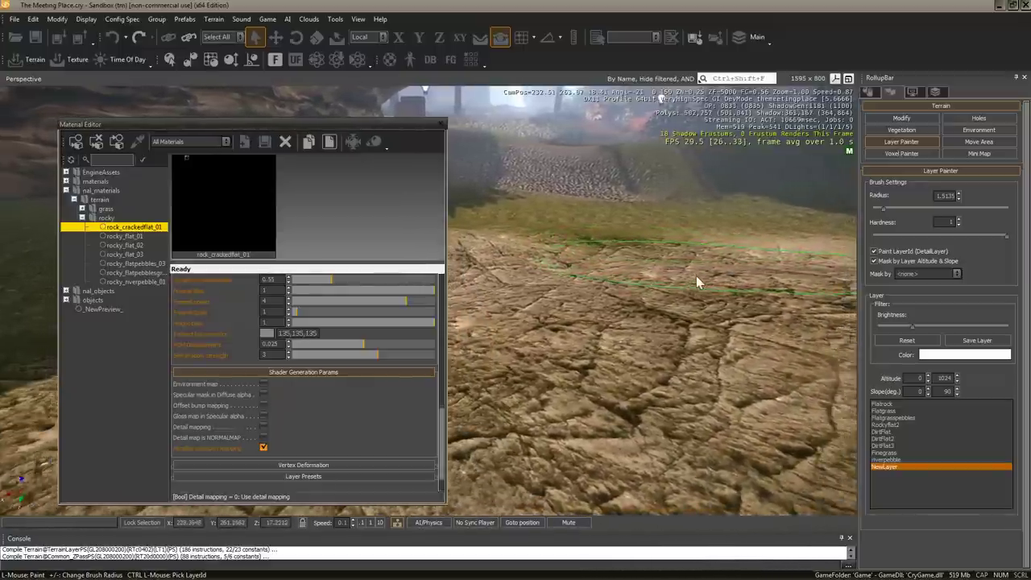
key("w")
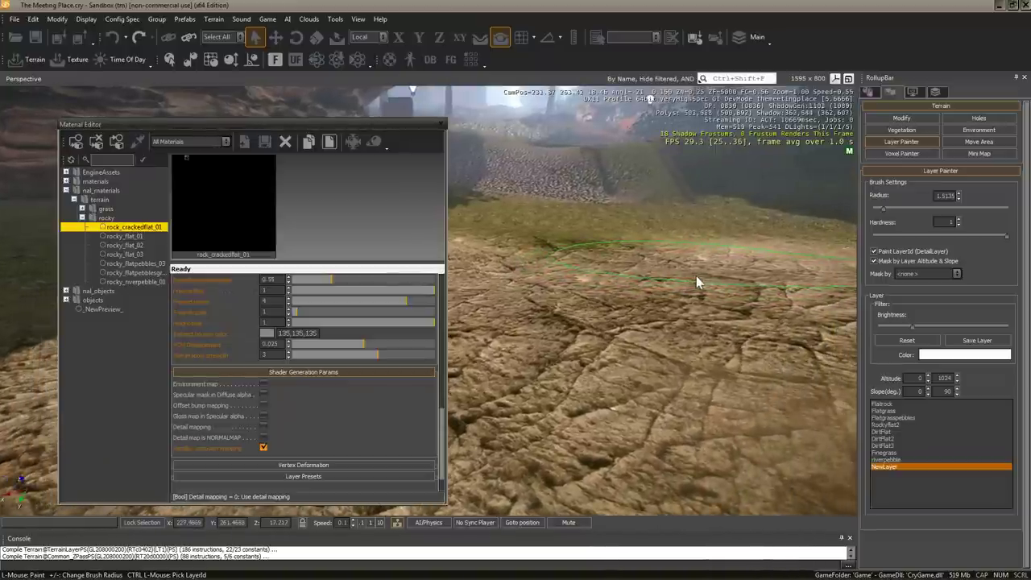
key("m")
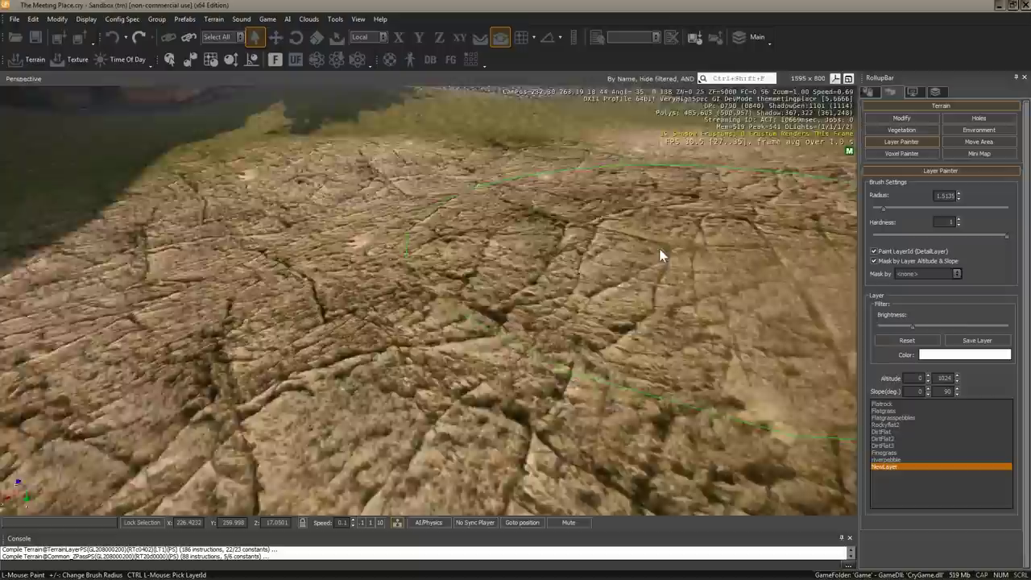
right_click_drag(652, 246, 668, 256)
Step: Reopen the Material Editor, move it aside, and switch to Photoshop
key("m")
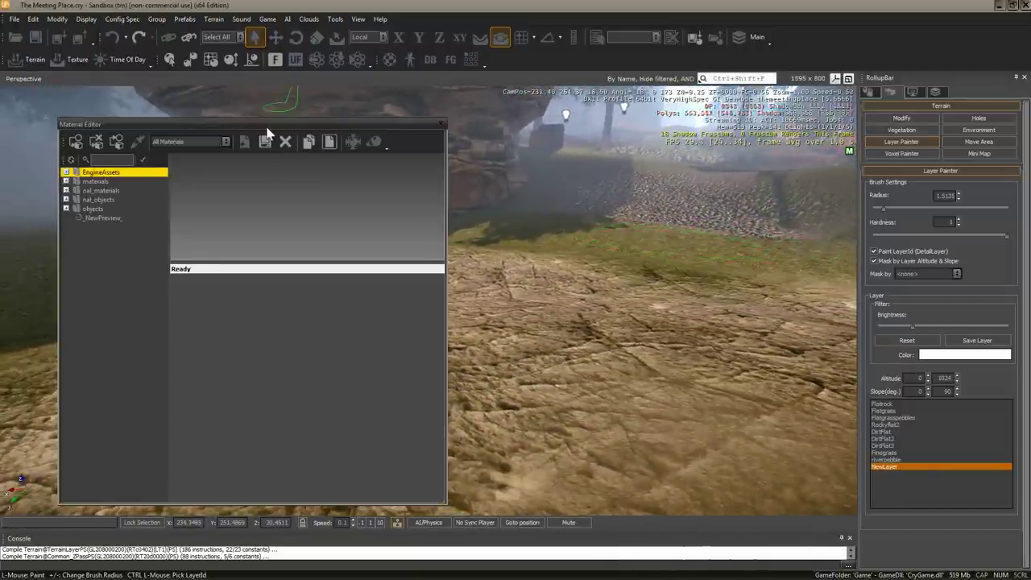
left_click_drag(280, 120, 269, 119)
right_click_drag(575, 363, 684, 353)
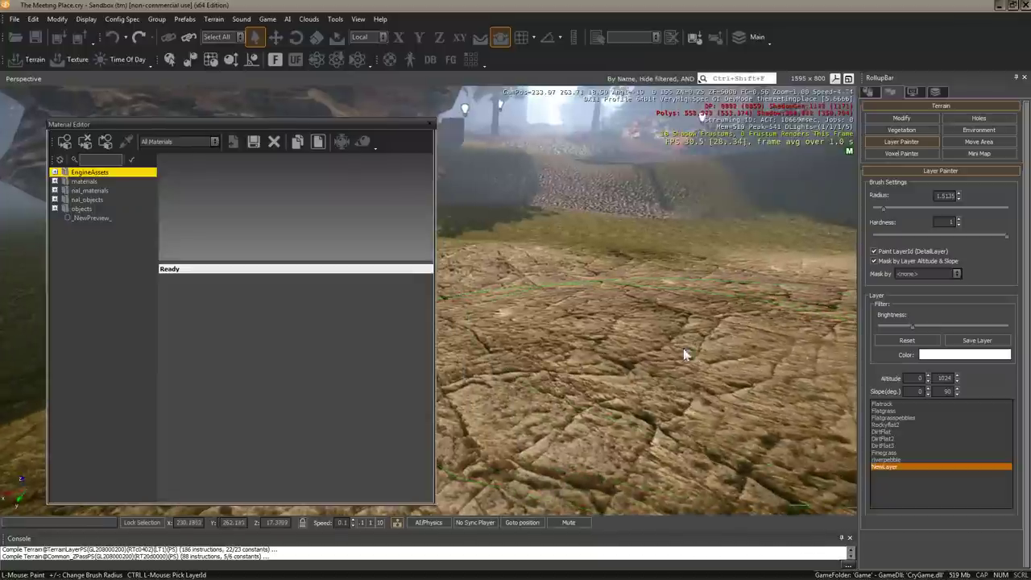
key("alt+Tab")
Step: Inspect Layer 6's grayscale texture, the colour channels and the Alpha 1 channel
left_click(516, 287)
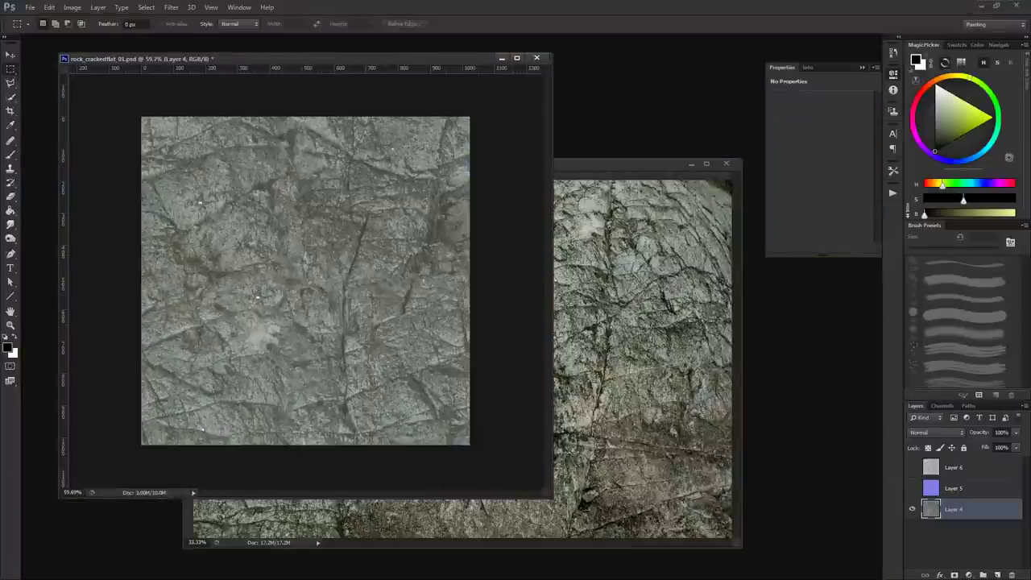
left_click(914, 468)
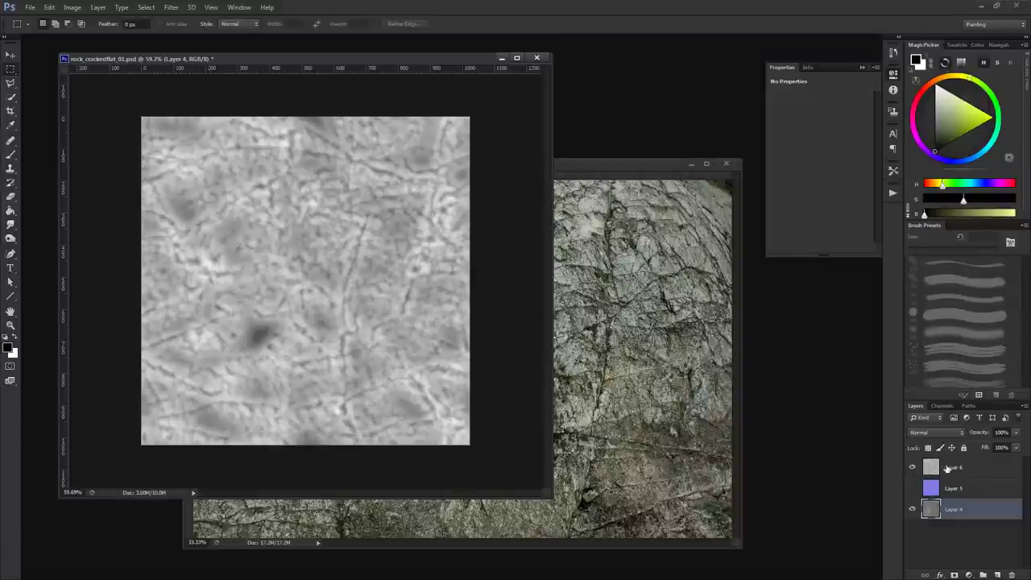
left_click(941, 405)
left_click(959, 504)
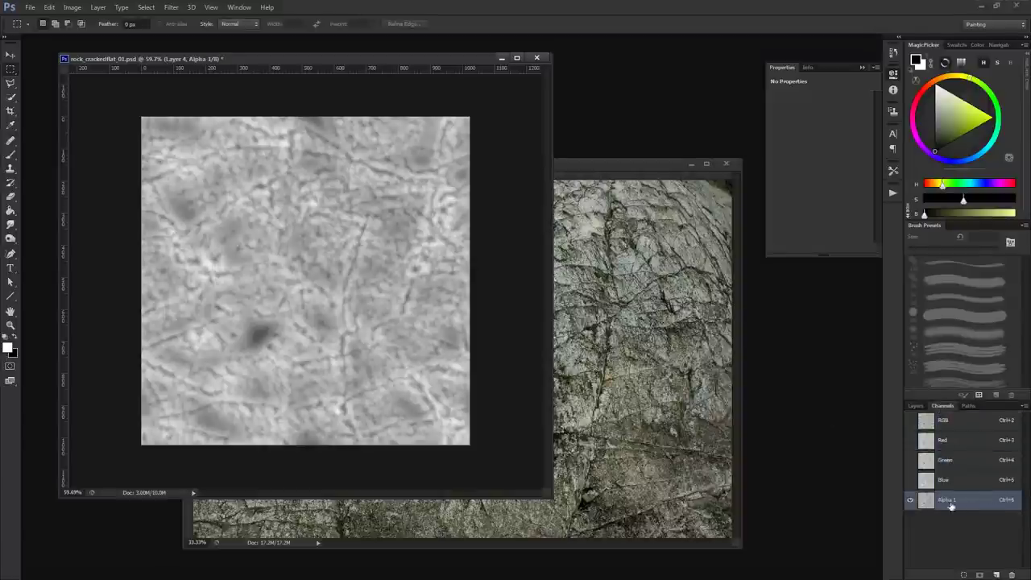
Step: Return to the layer list and switch back to the CryEngine Sandbox level
left_click(915, 406)
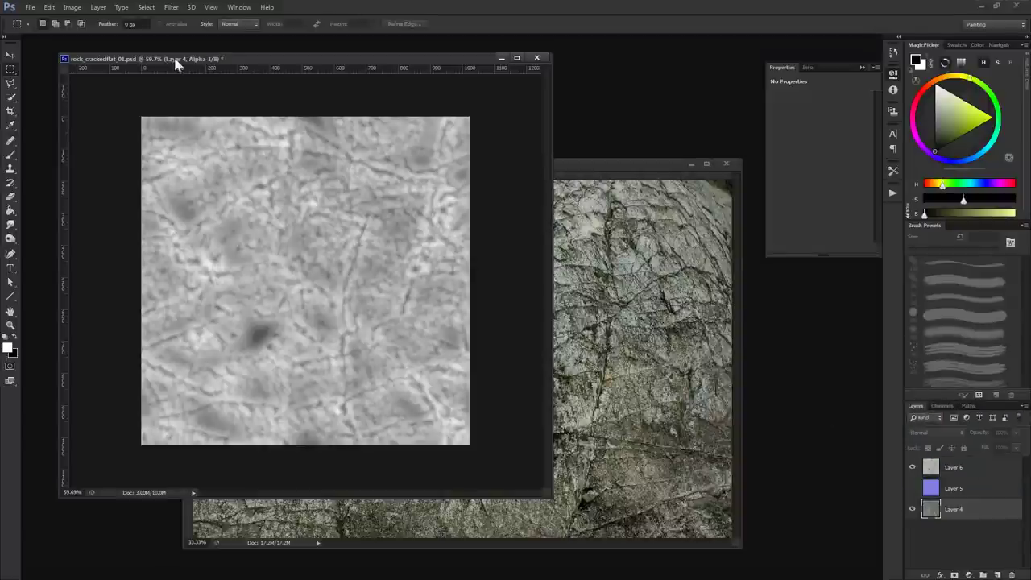
key("alt+Tab")
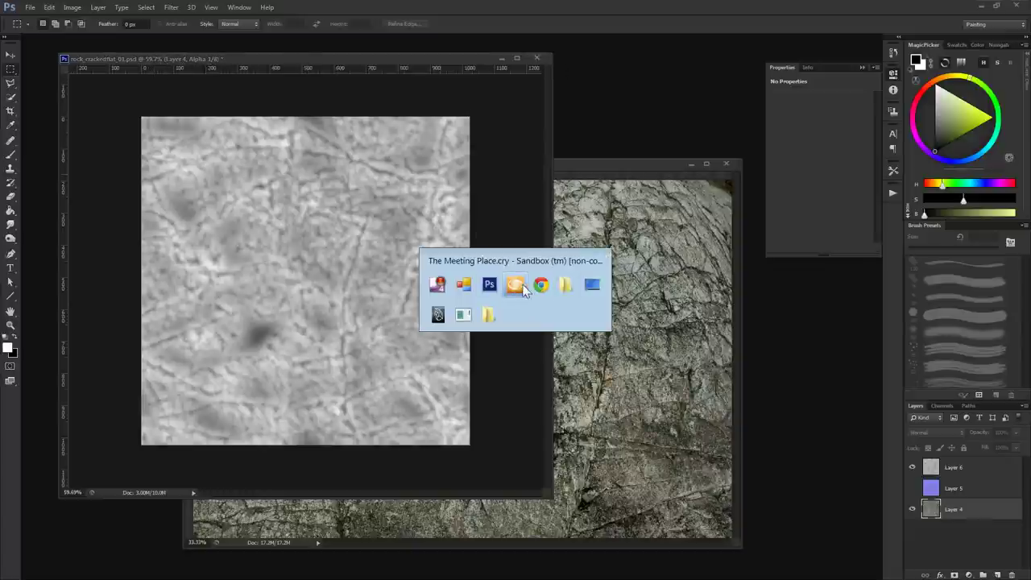
left_click(506, 282)
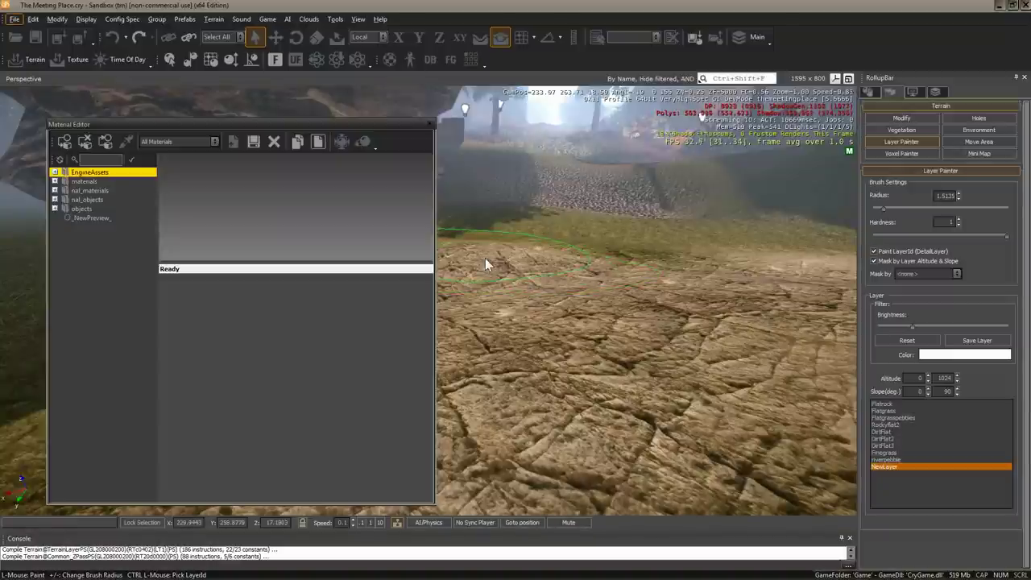
Step: Browse the nal_materials and nal_objects > natural folders in the Material Editor
right_click_drag(485, 265, 564, 297)
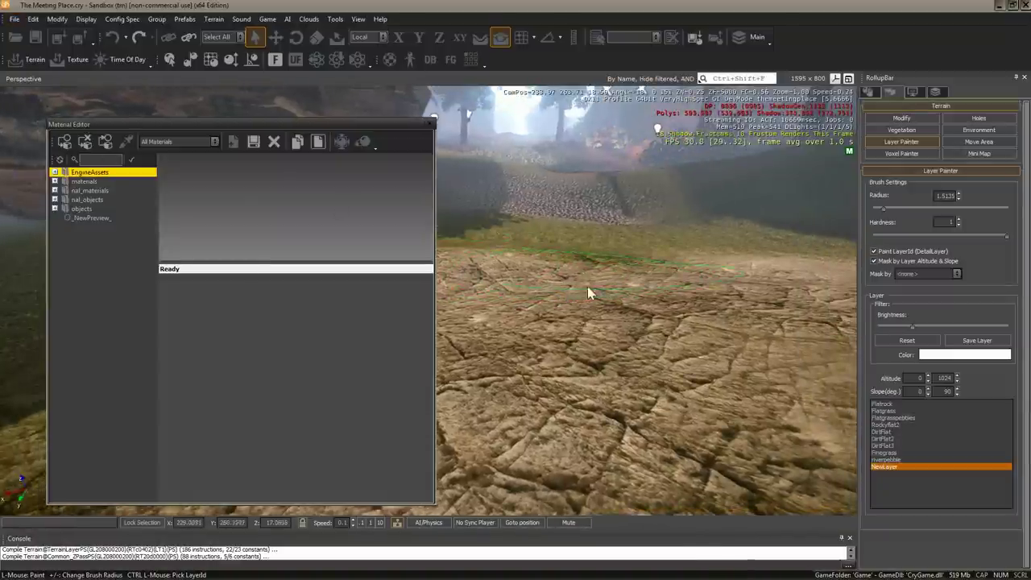
left_click(85, 191)
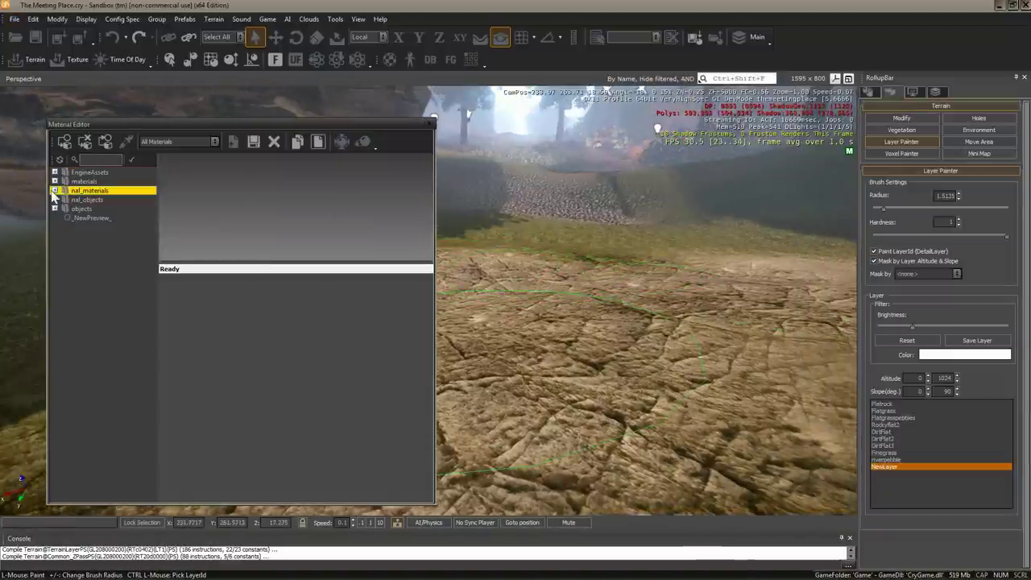
left_click(55, 191)
double_click(70, 209)
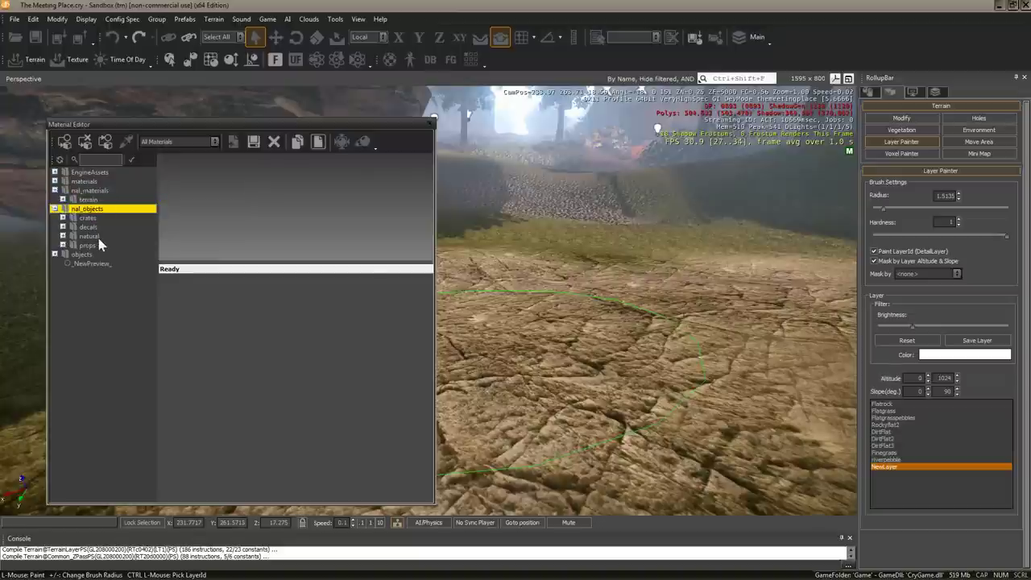
left_click(63, 237)
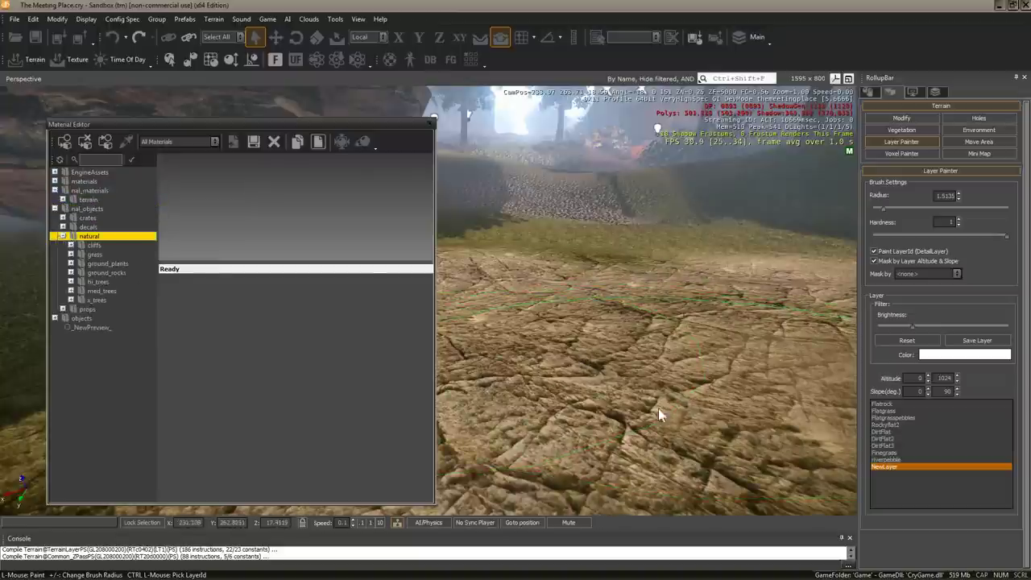
right_click_drag(643, 370, 643, 379)
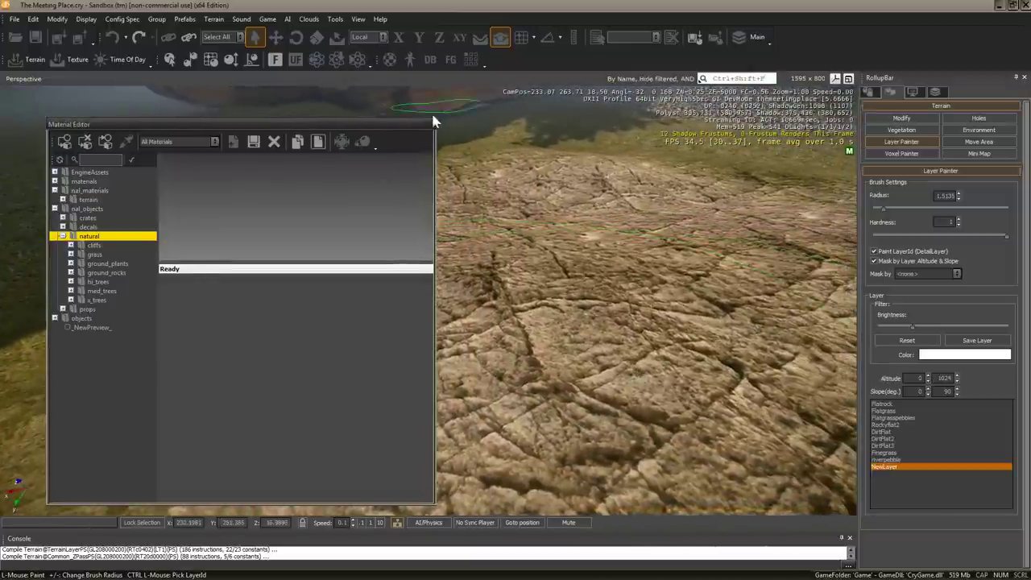
Step: Close the Material Editor, undo the dark stroke, and paint the rocky layer toward the lower left
left_click(429, 125)
right_click_drag(495, 271, 495, 270)
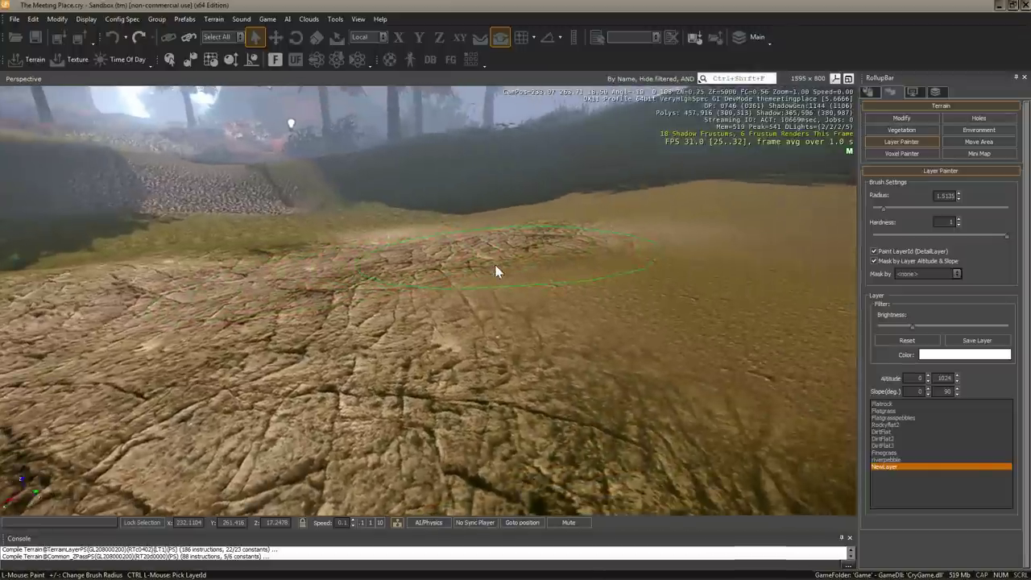
key("ctrl+z")
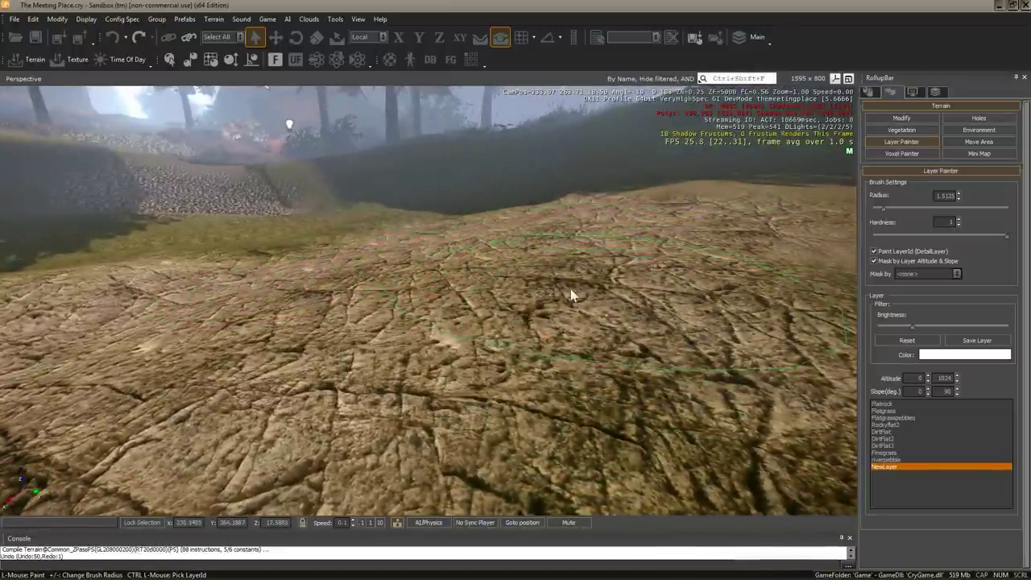
right_click_drag(570, 289, 656, 305)
left_click_drag(656, 305, 283, 360)
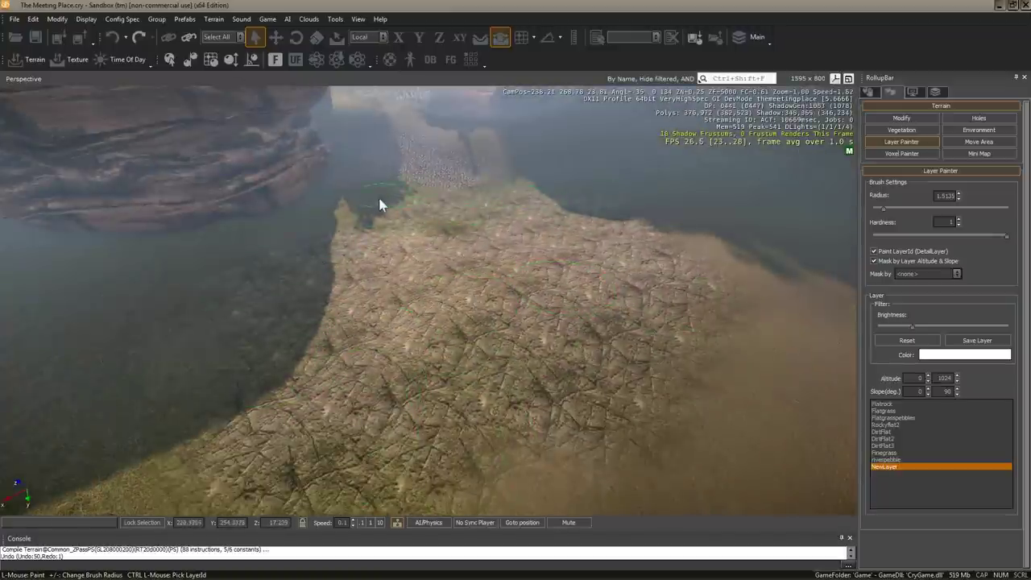
Step: Paint the rocky NewLayer over the right and lower ground
left_click_drag(680, 186, 247, 411)
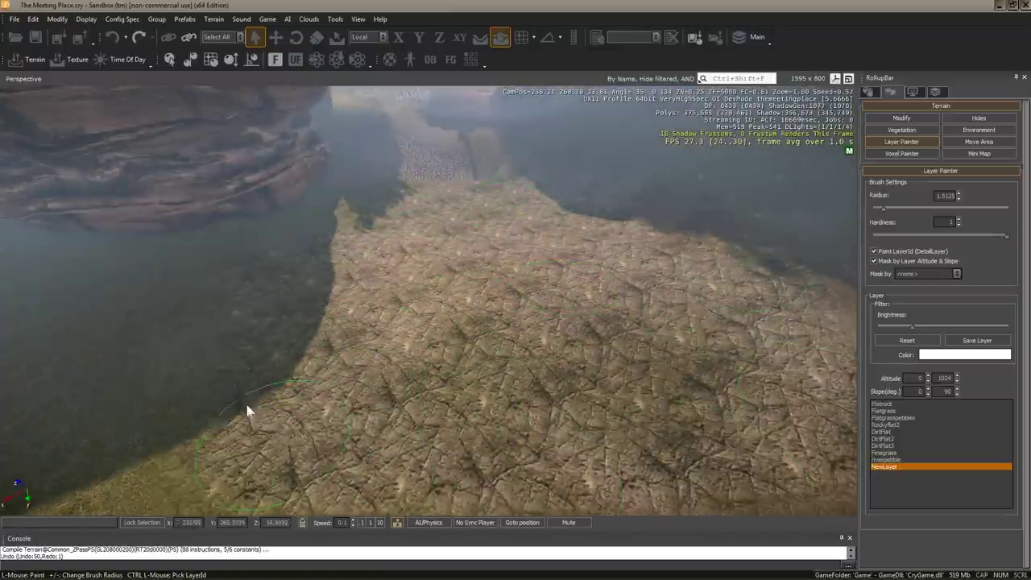
right_click_drag(111, 400, 336, 384)
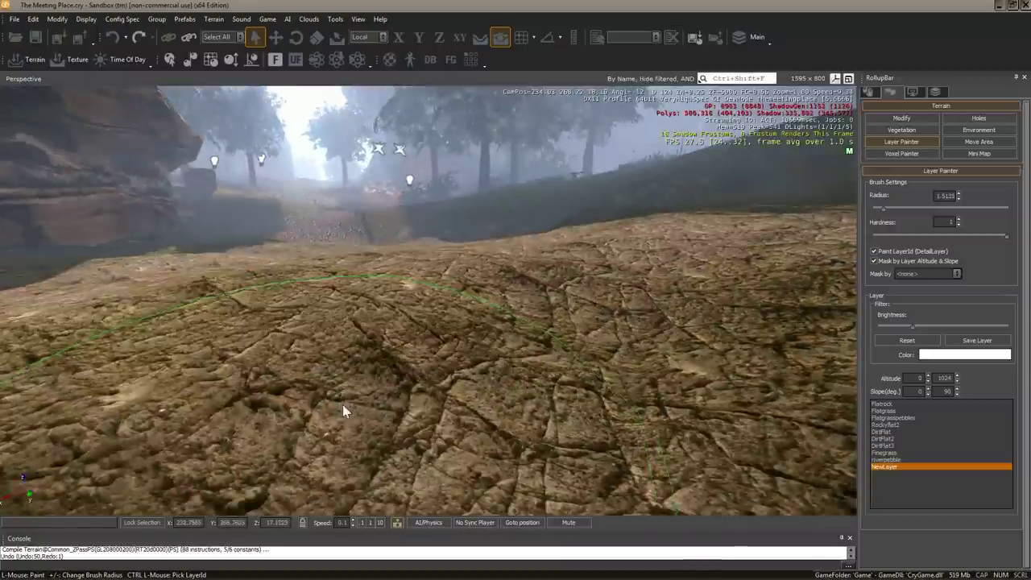
scroll(337, 379, "up", 3)
scroll(338, 373, "up", 3)
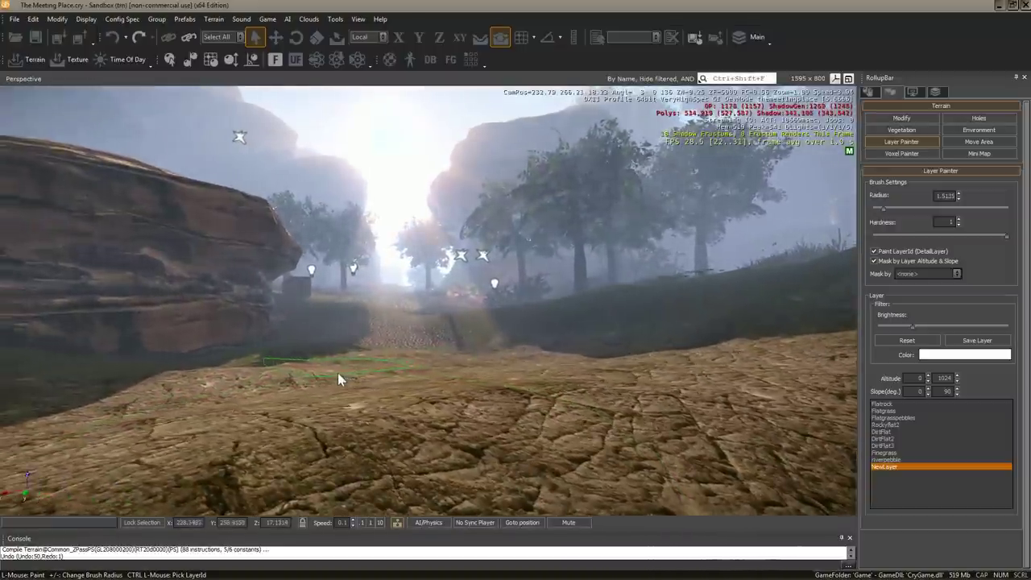
scroll(352, 373, "up", 3)
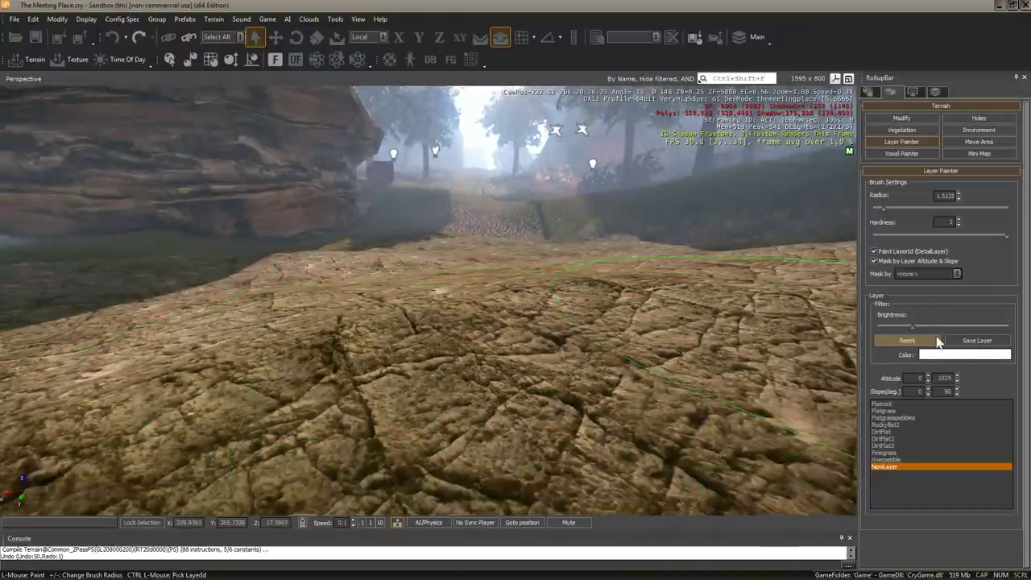
Step: Set NewLayer's tint to tan (RGB 152, 149, 99) and paint tinted strokes across the ground
left_click(939, 355)
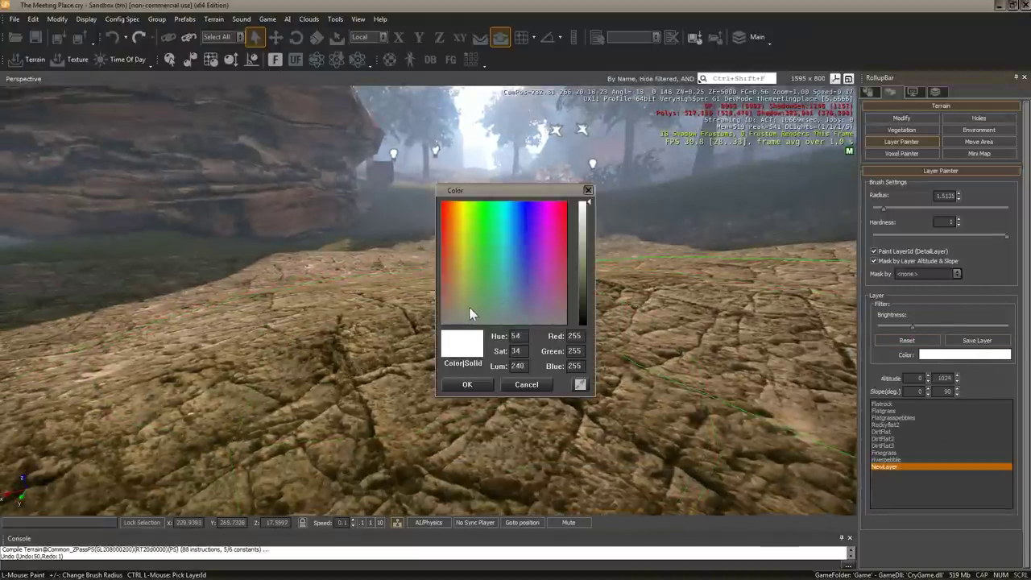
left_click(583, 264)
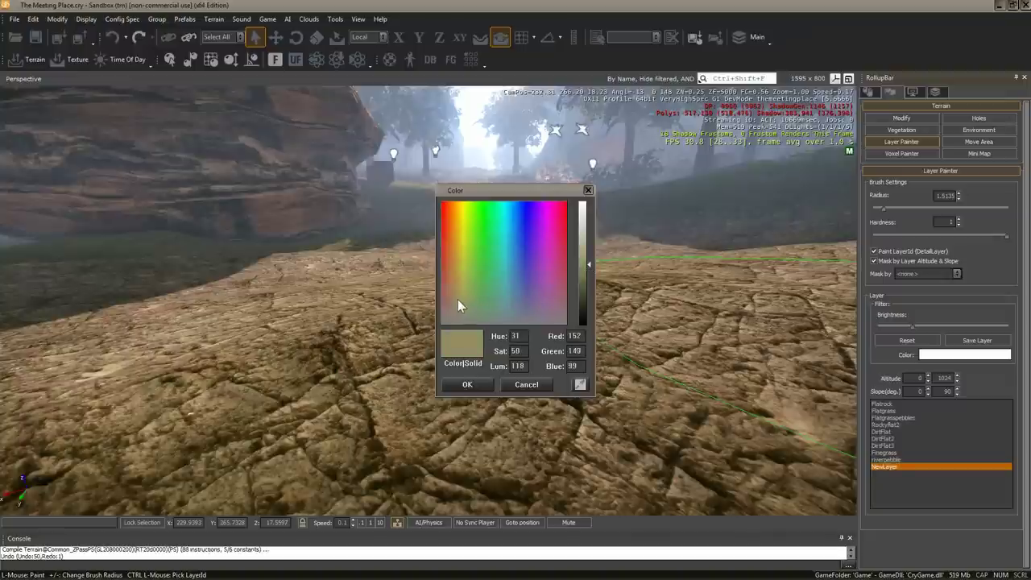
left_click(467, 384)
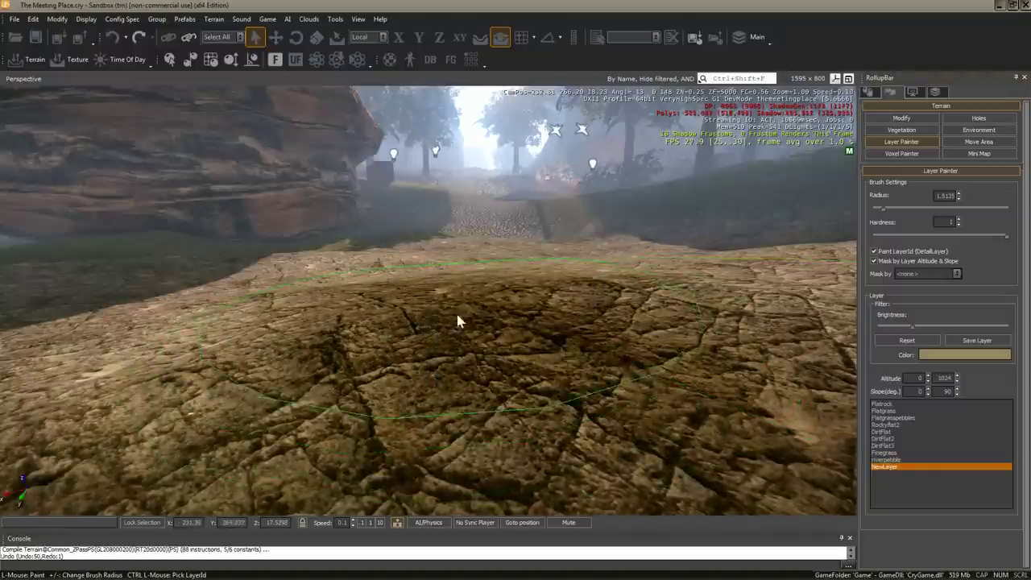
scroll(456, 321, "down", 5)
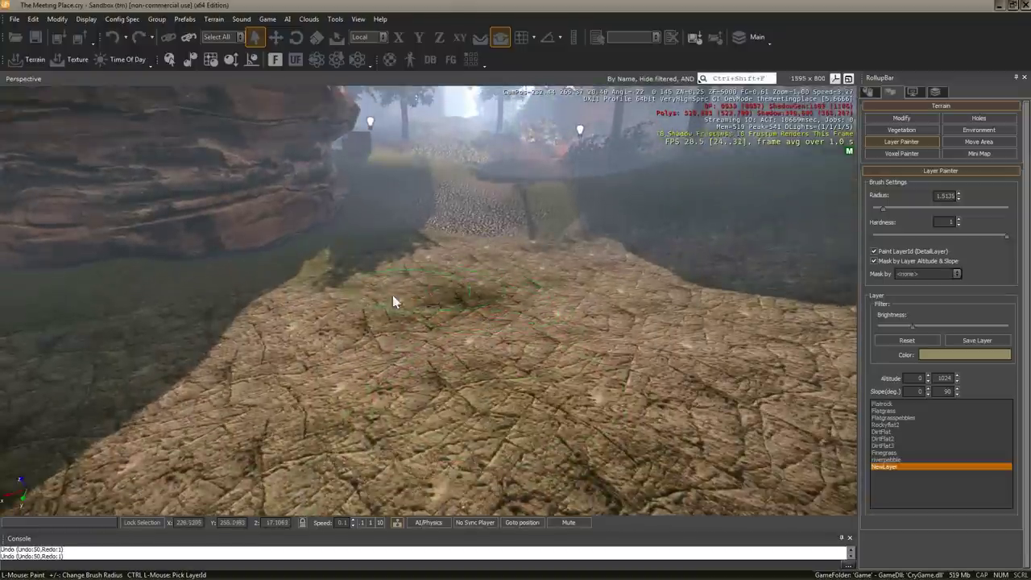
left_click_drag(393, 302, 161, 411)
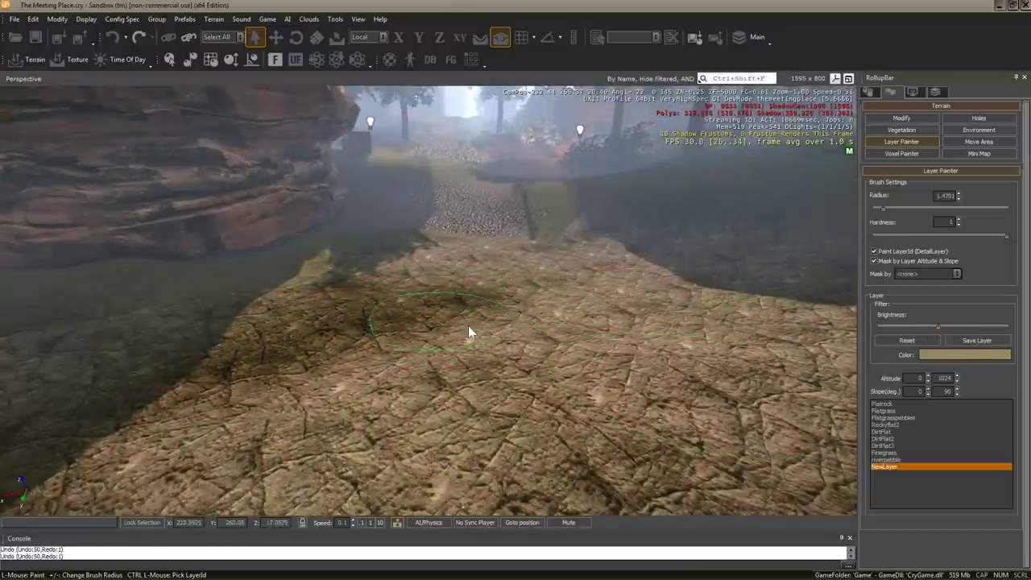
left_click_drag(469, 327, 633, 287)
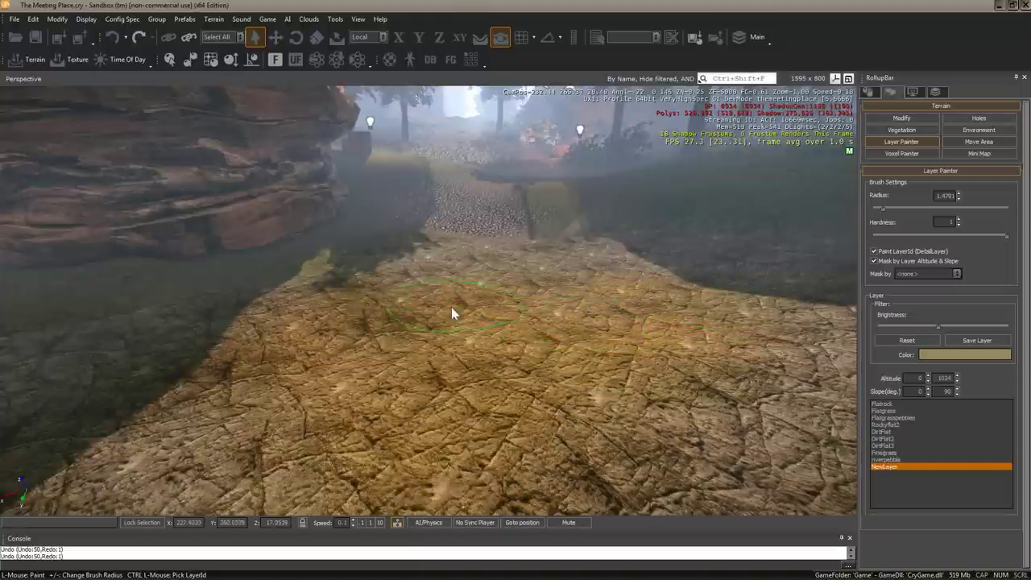
Step: Tint NewLayer teal and paint teal patches across the cracked-rock strip
left_click(937, 355)
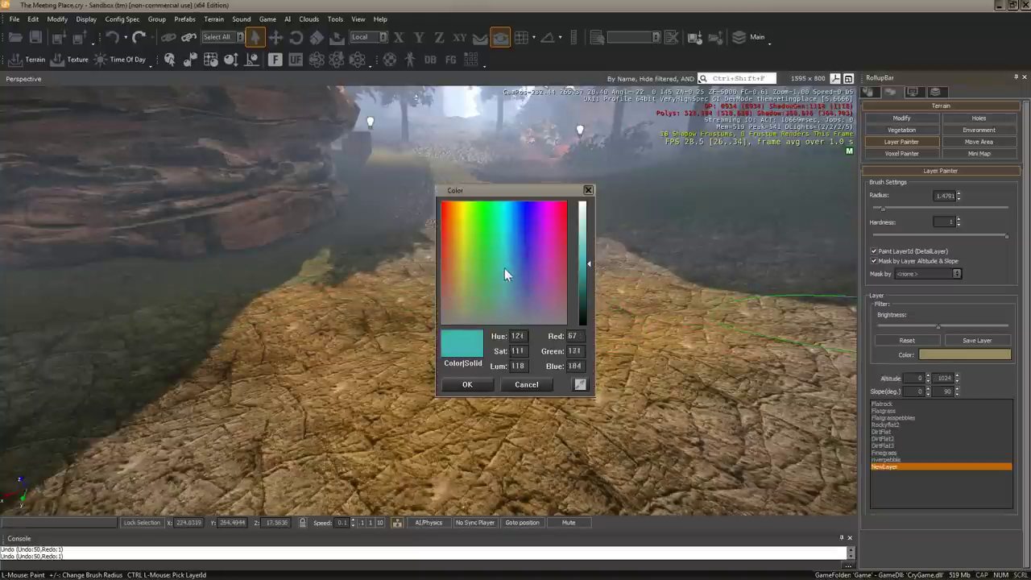
left_click(475, 388)
left_click_drag(386, 306, 411, 278)
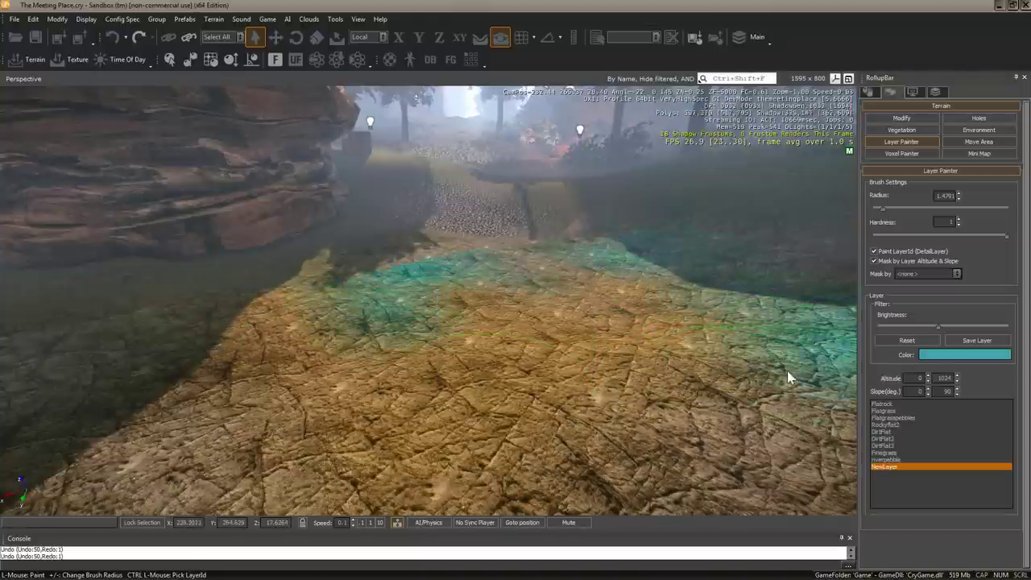
scroll(787, 375, "down", 3)
right_click_drag(787, 376, 373, 357)
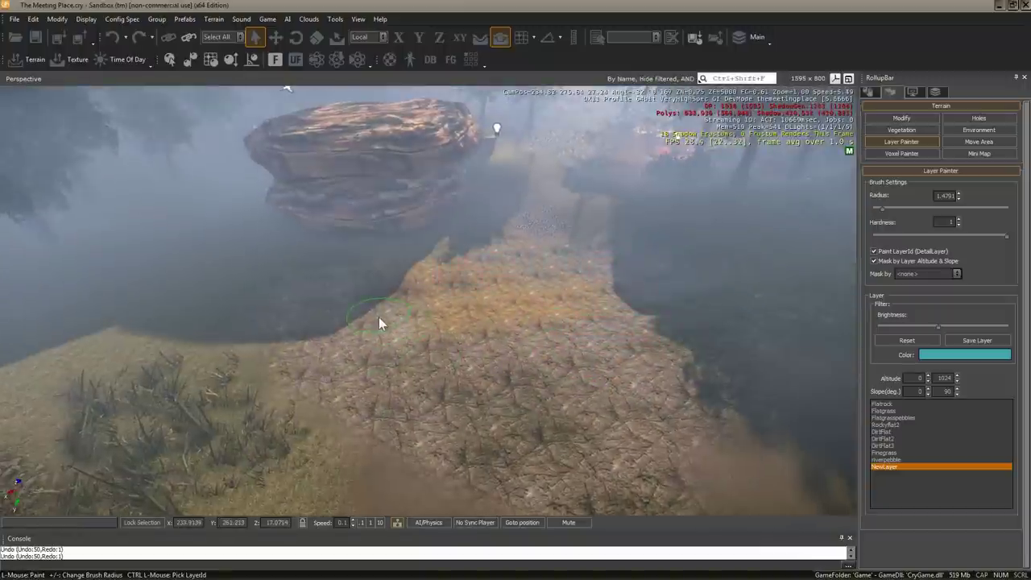
left_click_drag(431, 316, 455, 327)
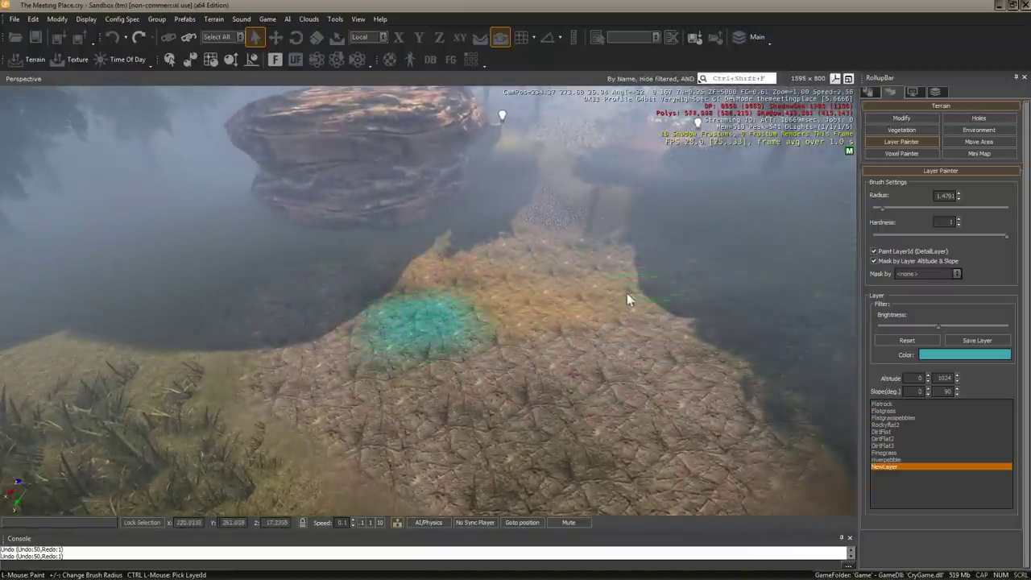
left_click_drag(428, 475, 663, 453)
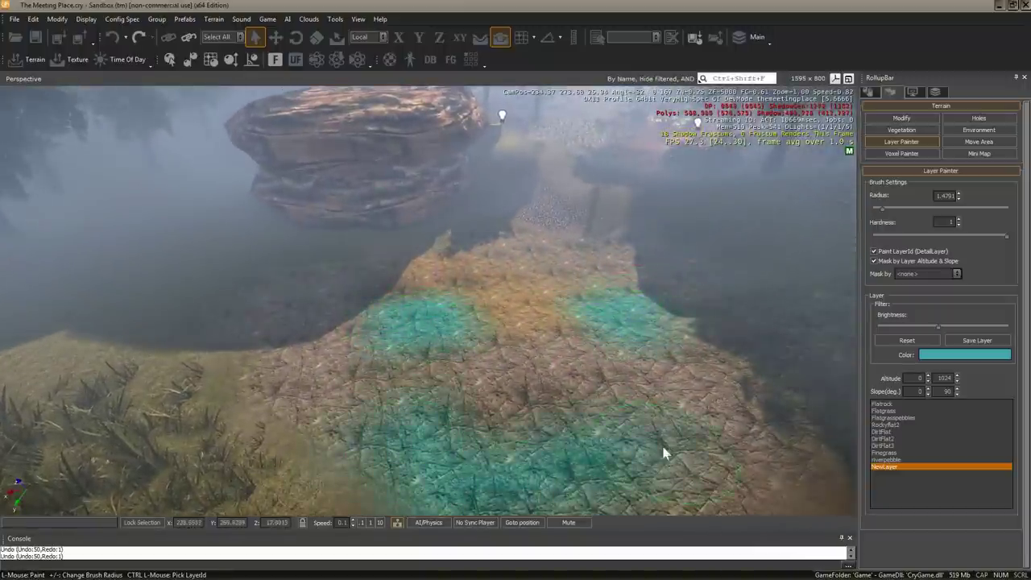
right_click_drag(501, 419, 529, 405)
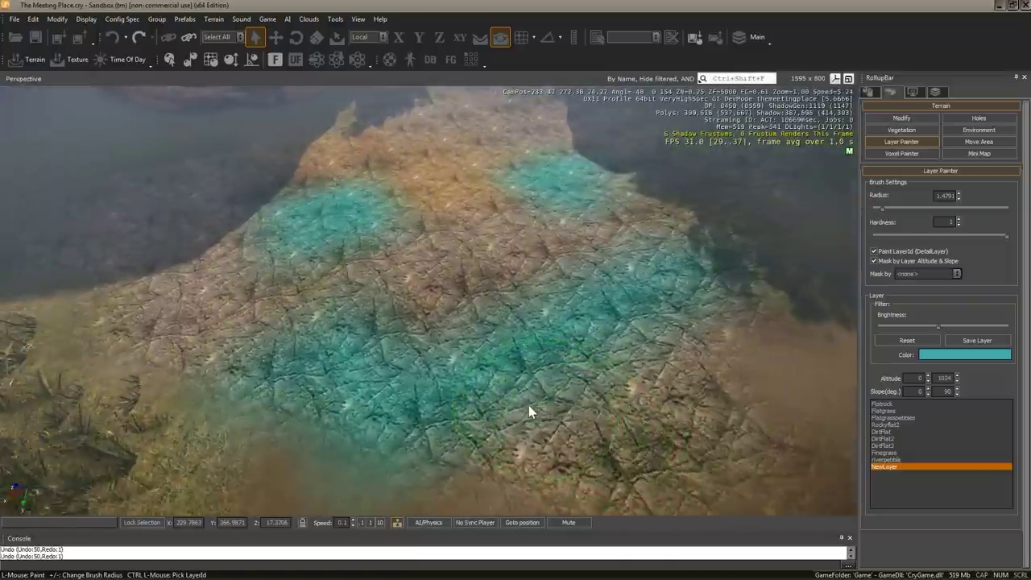
Step: Switch the layer colour back to tan and look up toward the trees
left_click(939, 355)
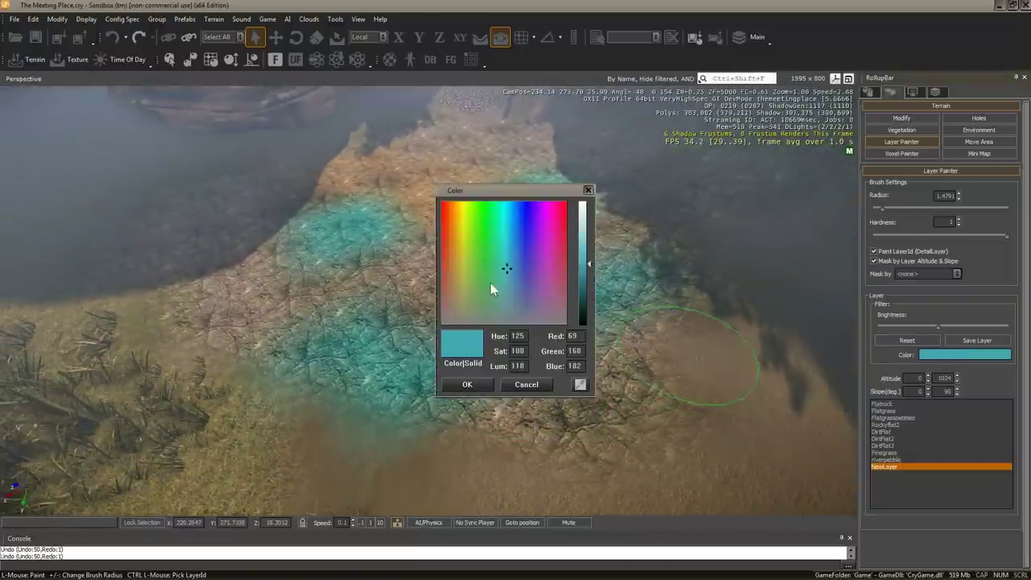
left_click(480, 386)
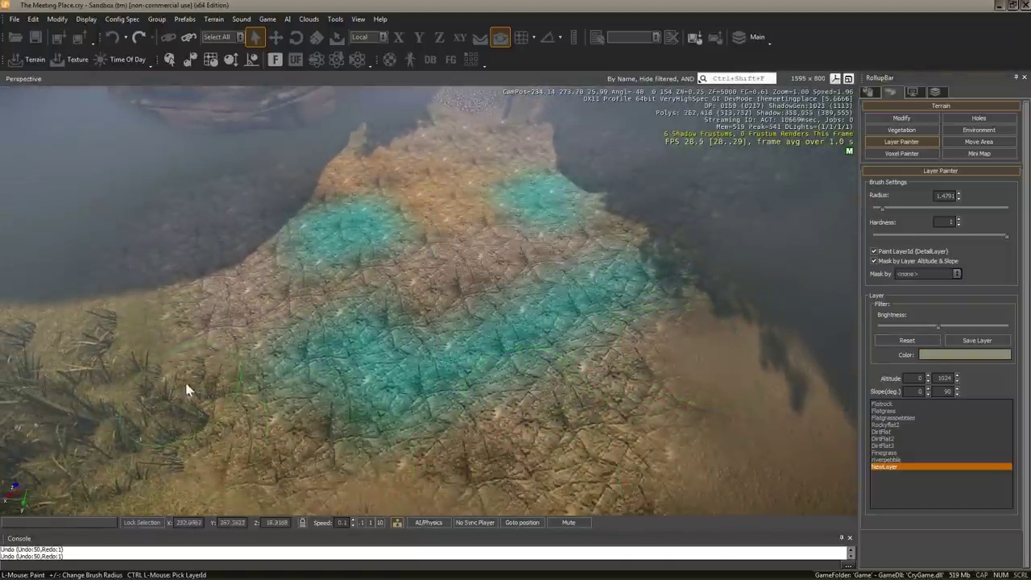
scroll(675, 374, "up", 3)
scroll(679, 392, "up", 5)
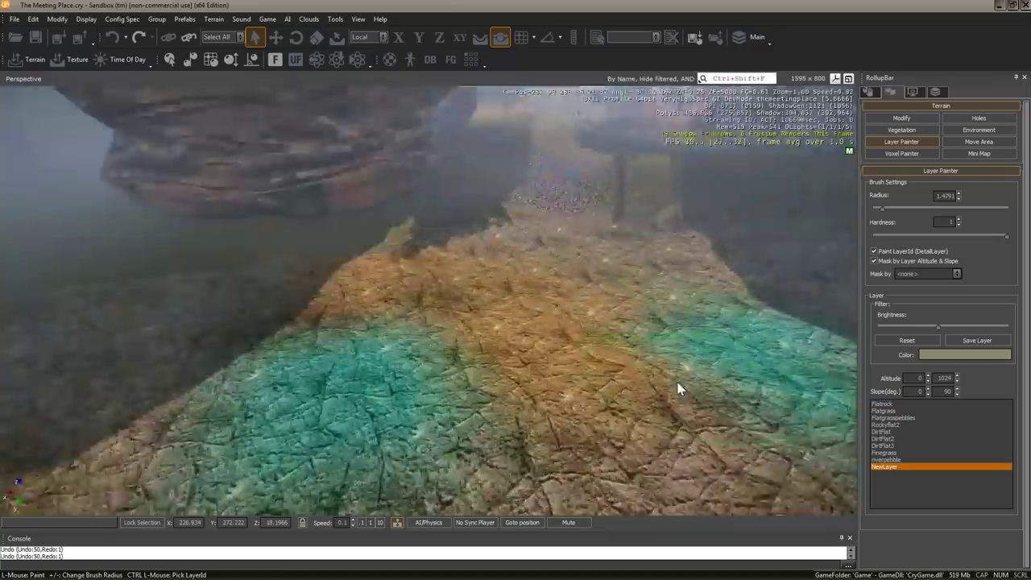
scroll(680, 385, "up", 5)
scroll(645, 371, "up", 3)
mouse_move(606, 359)
right_mouse_down()
mouse_move(615, 338)
mouse_move(516, 304)
mouse_move(535, 295)
right_mouse_up()
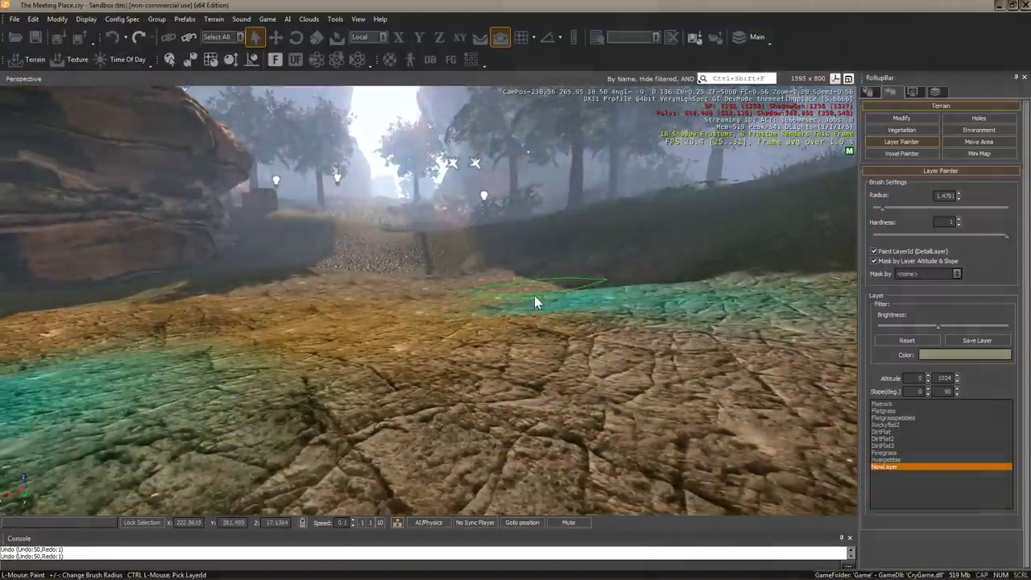
Step: Select tree_pine_green_01 from the HiTrees group in the Vegetation tool
left_click(905, 129)
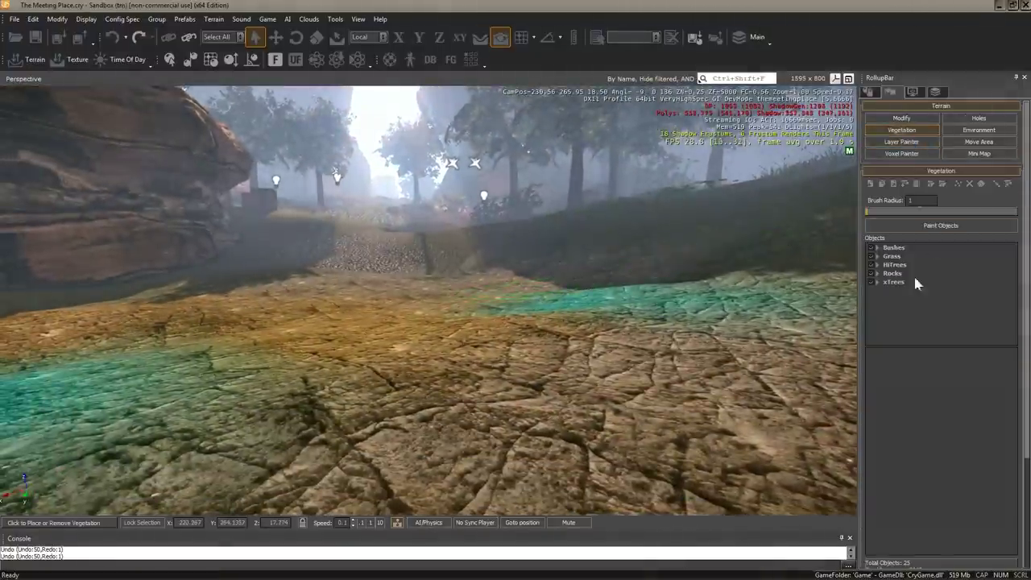
left_click(914, 274)
left_click(917, 274)
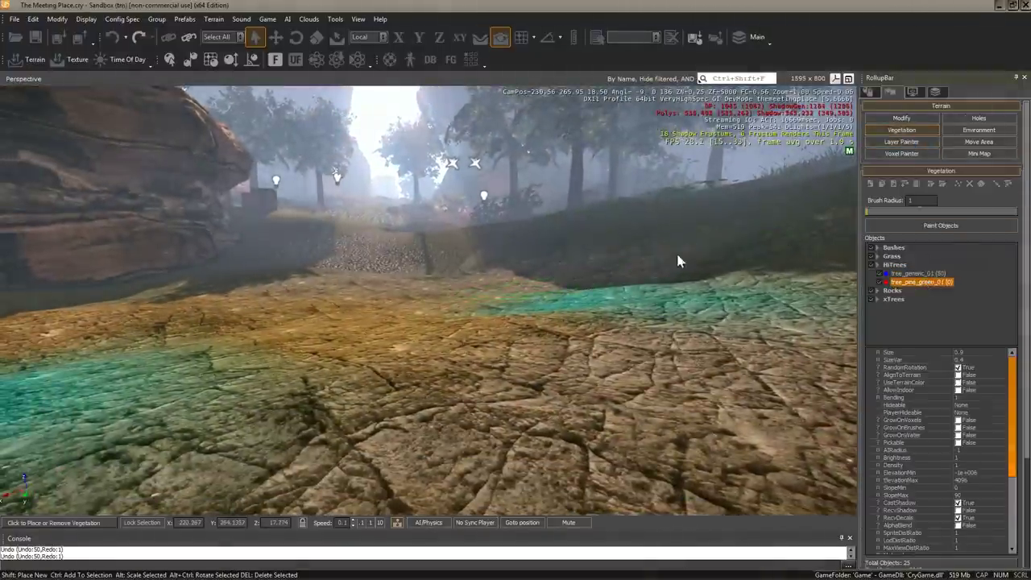
right_click_drag(506, 260, 508, 266)
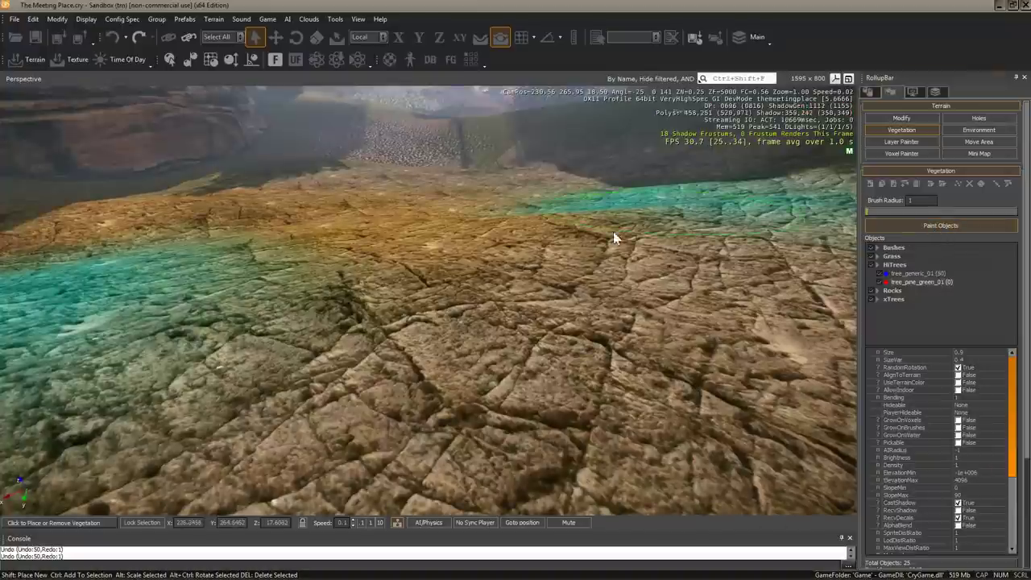
mouse_move(613, 233)
right_mouse_down()
mouse_move(798, 244)
mouse_move(502, 245)
right_mouse_up()
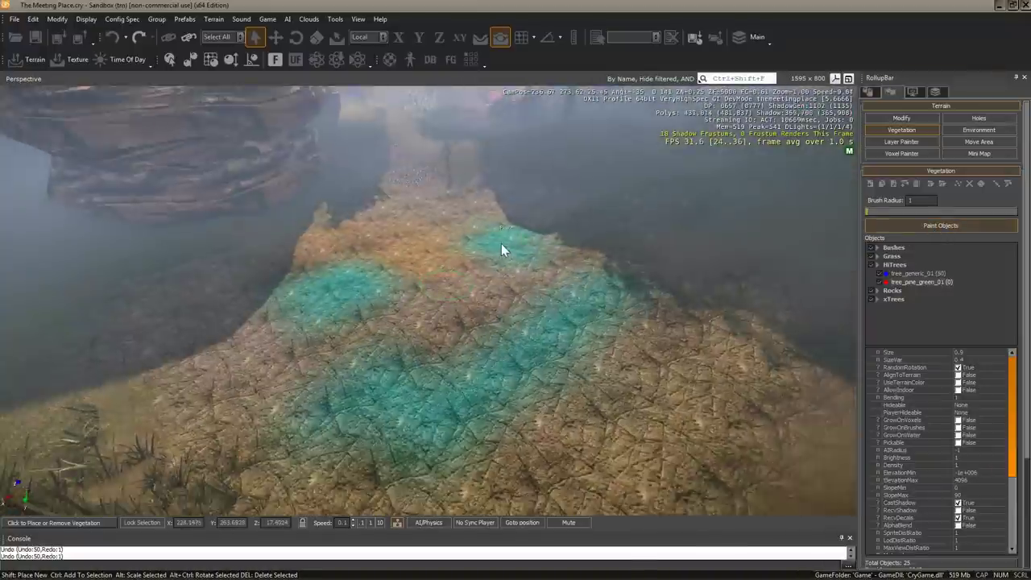
Step: Place a test pine and delete it, then place four pines beside the path
left_click(446, 213)
mouse_move(218, 288)
right_mouse_down()
mouse_move(381, 257)
mouse_move(493, 323)
right_mouse_up()
key("Delete")
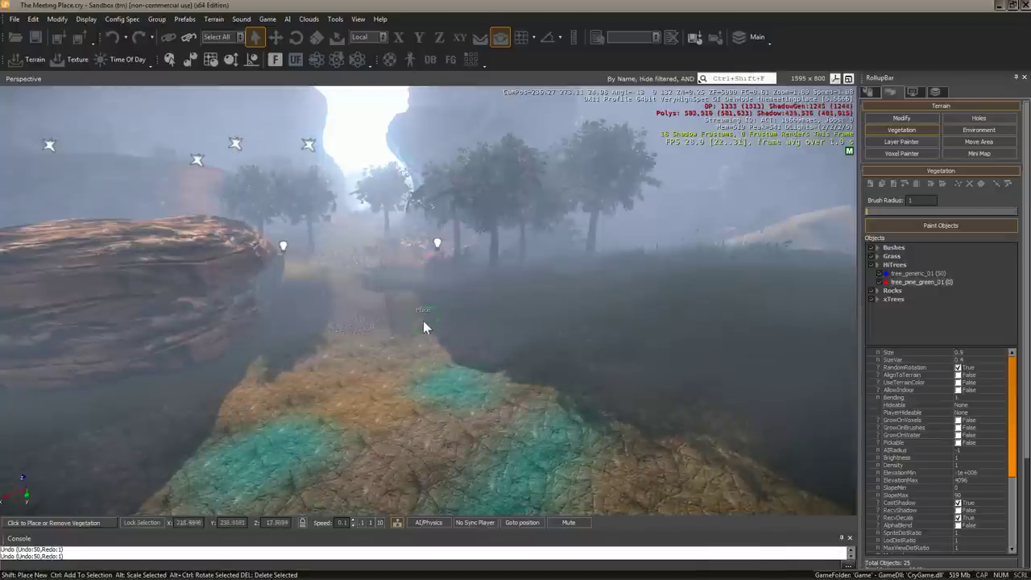
left_click(415, 302)
left_click(536, 290)
left_click(648, 290)
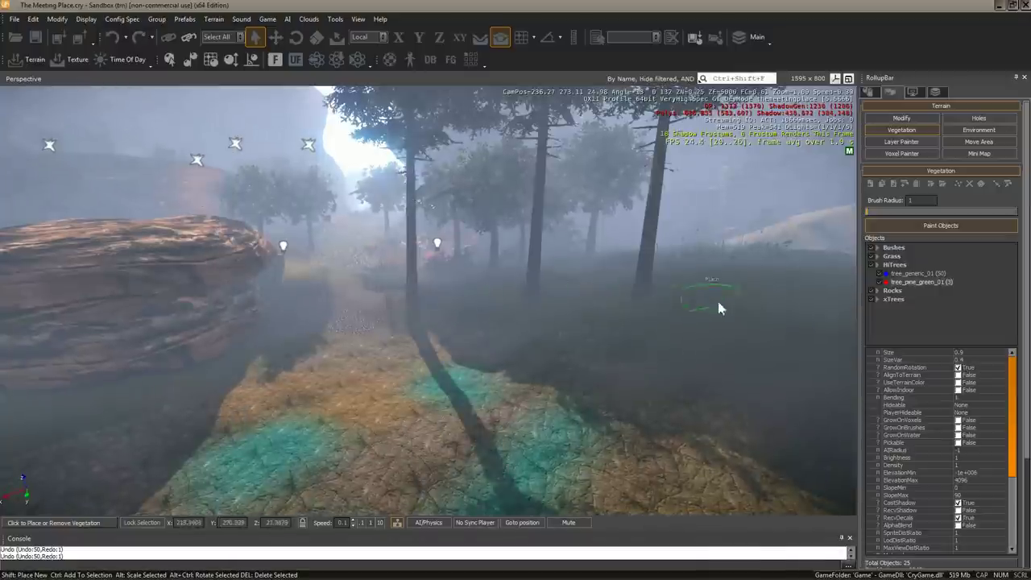
left_click(485, 361)
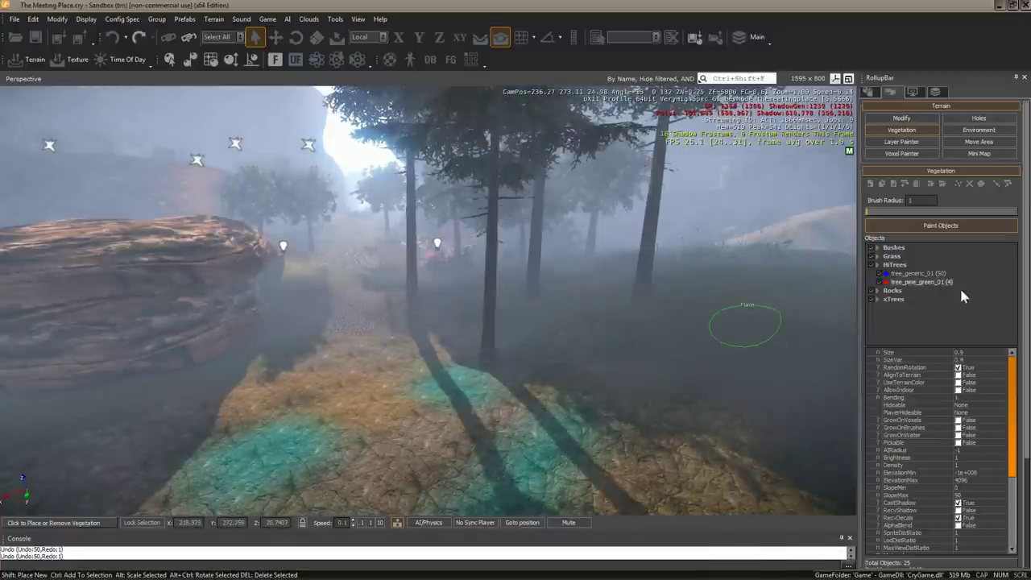
left_click(893, 300)
Step: Pick xtrees_pinetree_green_01 from the xTrees group and move toward the rock
double_click(892, 300)
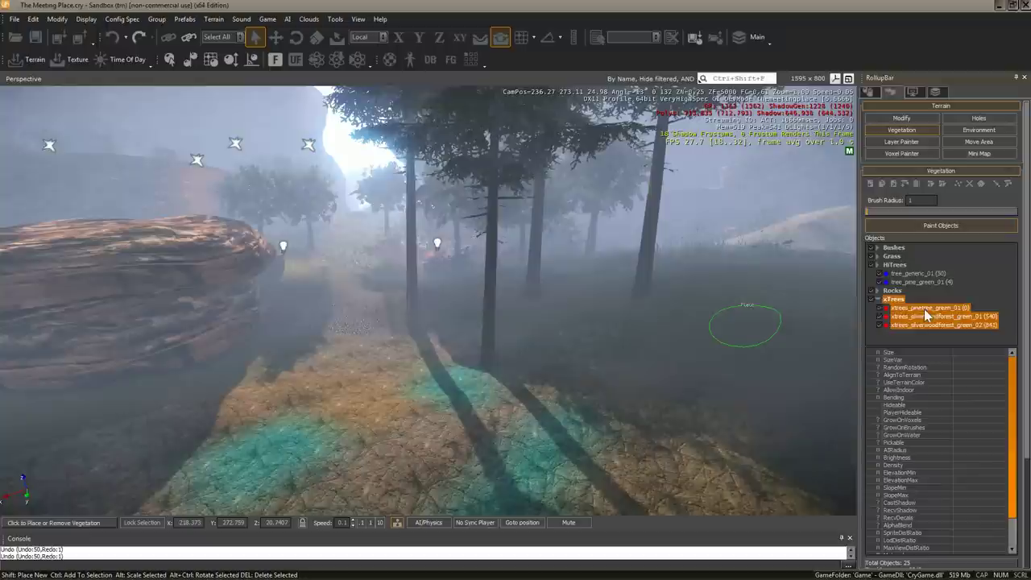
left_click(927, 308)
mouse_move(599, 306)
right_mouse_down()
mouse_move(585, 313)
mouse_move(377, 191)
right_mouse_up()
key("w")
Step: Paint pines across the upper-left, middle and right forest, reaching 218 trees
mouse_move(377, 191)
left_mouse_down()
mouse_move(261, 170)
mouse_move(174, 189)
left_mouse_up()
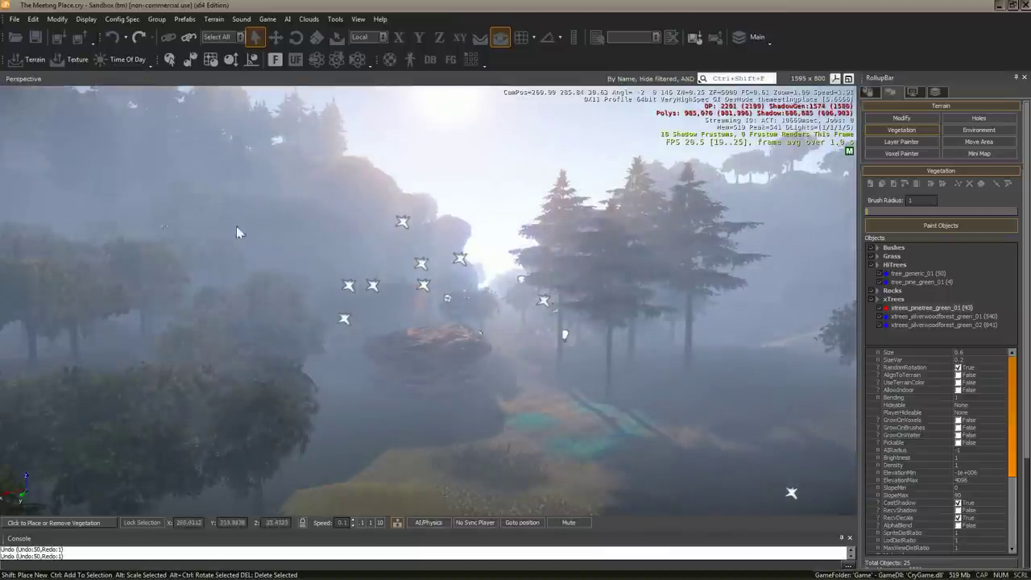
mouse_move(80, 285)
left_mouse_down()
mouse_move(179, 315)
mouse_move(303, 384)
mouse_move(170, 375)
mouse_move(420, 330)
mouse_move(416, 338)
left_mouse_up()
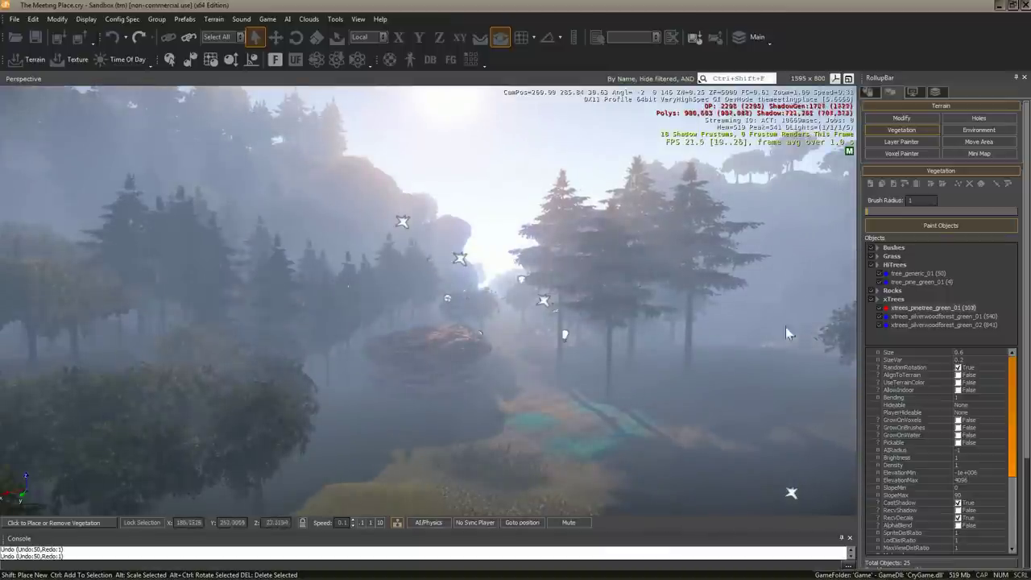
mouse_move(785, 327)
left_mouse_down()
mouse_move(765, 323)
mouse_move(678, 237)
mouse_move(767, 193)
mouse_move(634, 201)
mouse_move(749, 203)
mouse_move(785, 244)
mouse_move(702, 312)
mouse_move(677, 351)
left_mouse_up()
mouse_move(677, 352)
right_mouse_down()
mouse_move(732, 355)
mouse_move(746, 252)
right_mouse_up()
left_click_drag(745, 253, 717, 245)
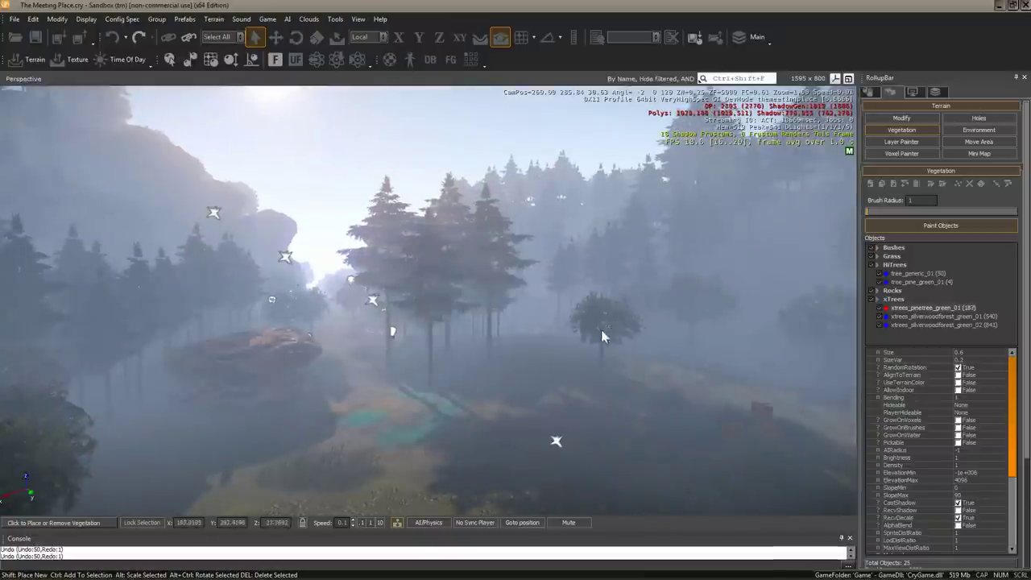
left_click_drag(612, 373, 747, 353)
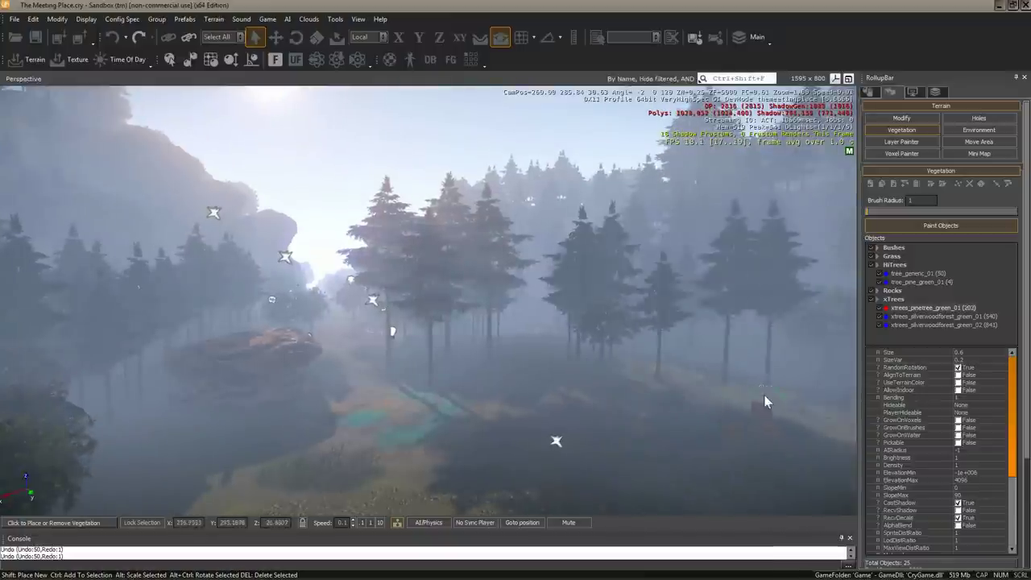
Step: Toggle AlignToTerrain on and back off, then paint more pines in the centre forest
left_click(958, 376)
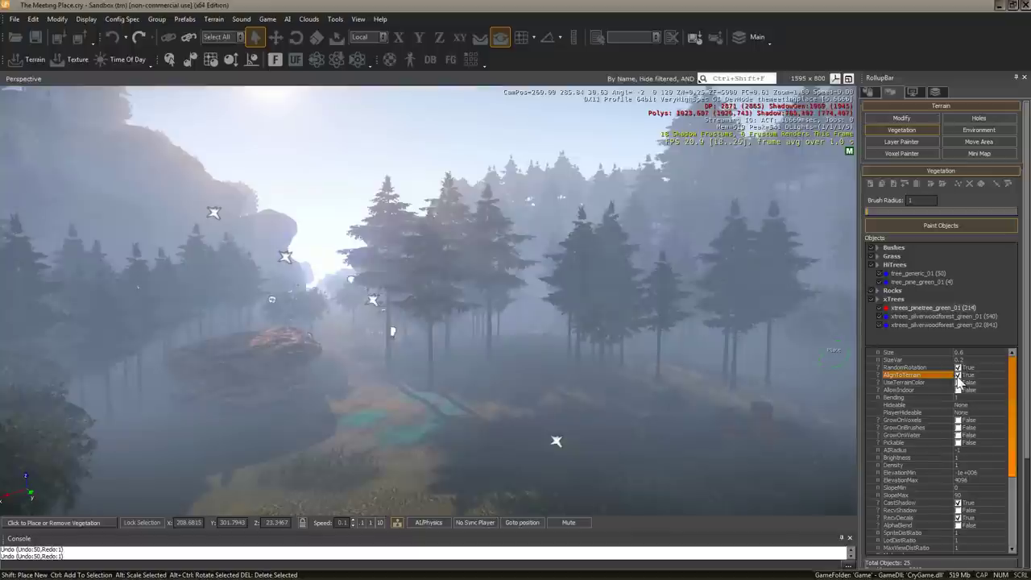
left_click(958, 375)
right_click_drag(430, 210, 340, 201)
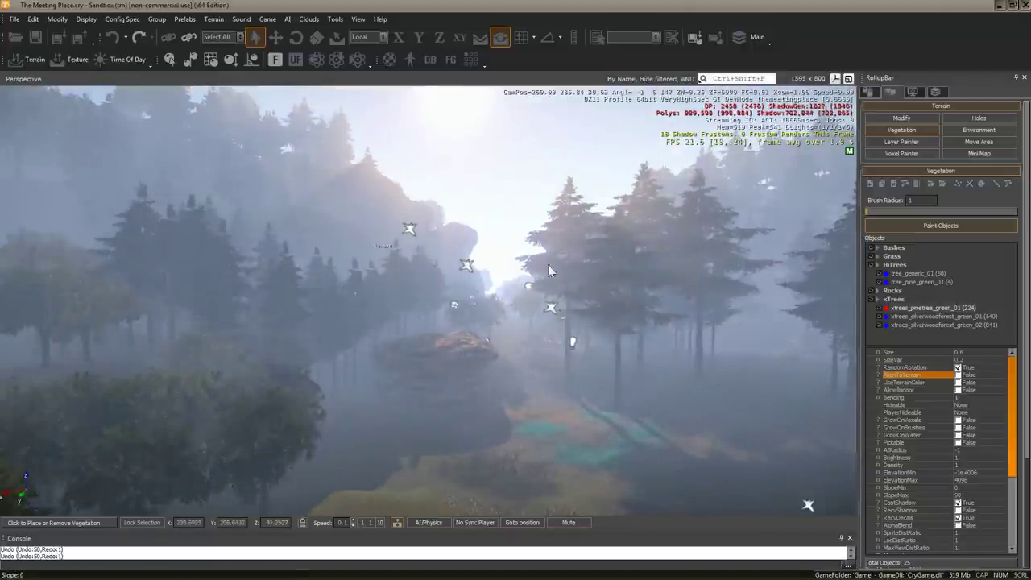
mouse_move(513, 319)
left_mouse_down()
mouse_move(479, 316)
mouse_move(532, 300)
left_mouse_up()
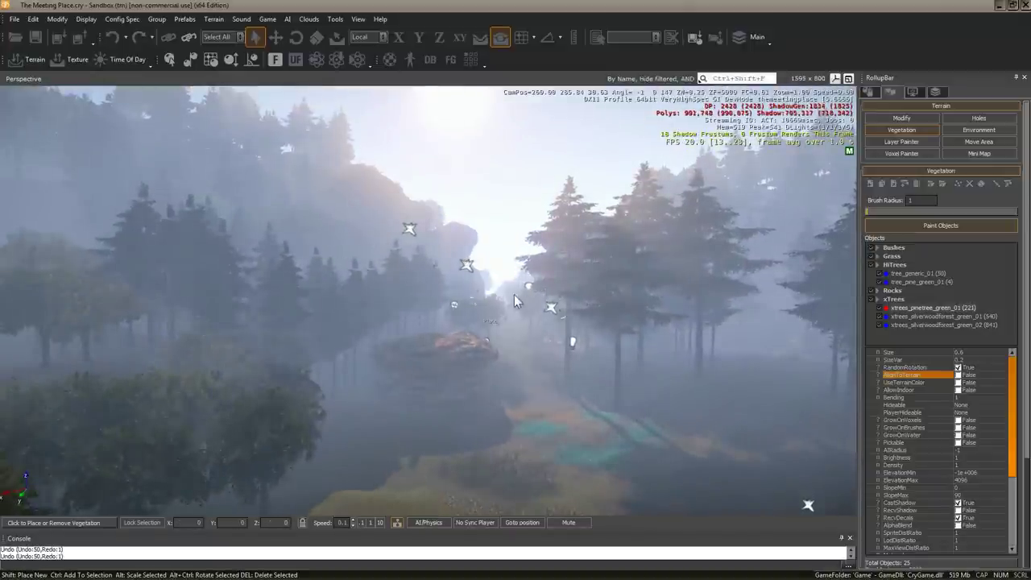
mouse_move(518, 290)
right_mouse_down()
mouse_move(565, 288)
mouse_move(624, 318)
right_mouse_up()
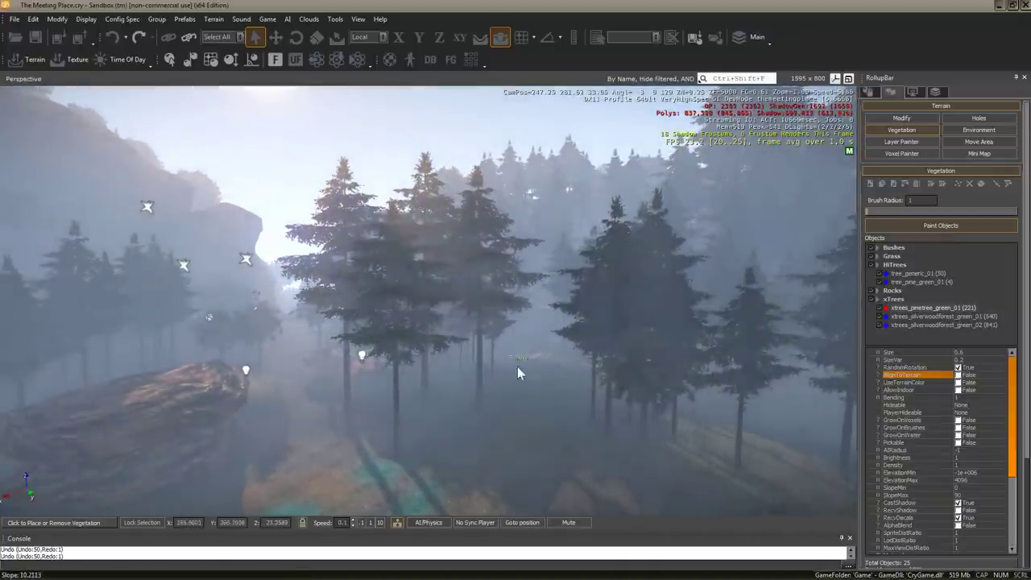
left_click_drag(518, 368, 740, 419)
Step: Set the pine Size to 0.8 and paint more trees, bringing the count to 257
left_click(967, 352)
type("0.8")
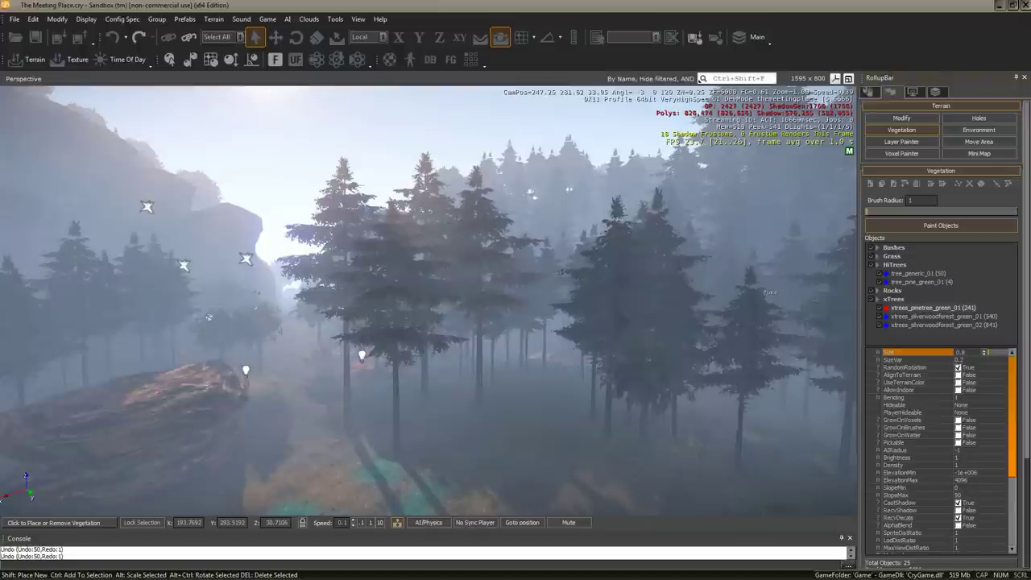
right_click_drag(542, 321, 365, 377)
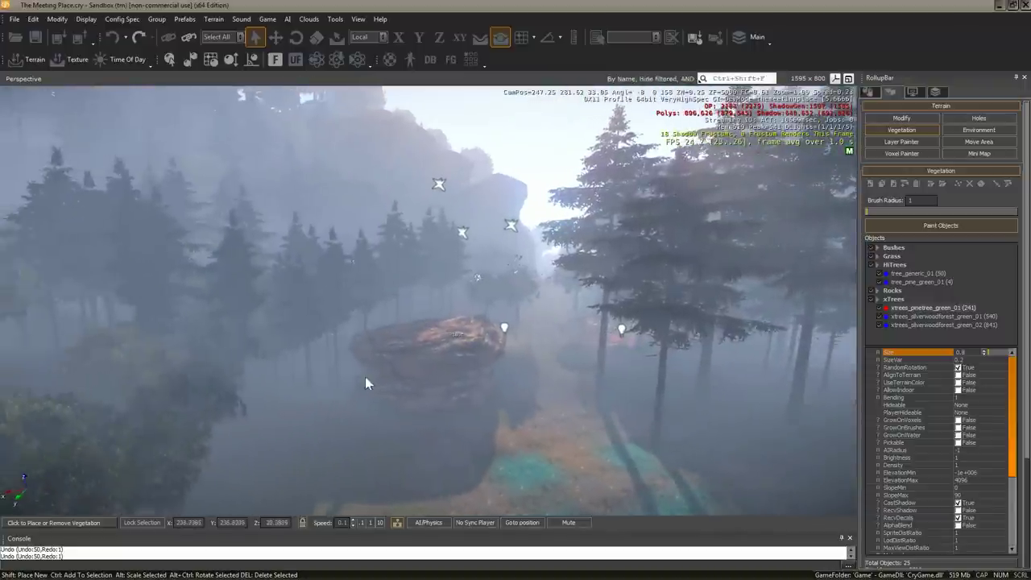
mouse_move(365, 377)
left_mouse_down()
mouse_move(201, 440)
mouse_move(414, 339)
left_mouse_up()
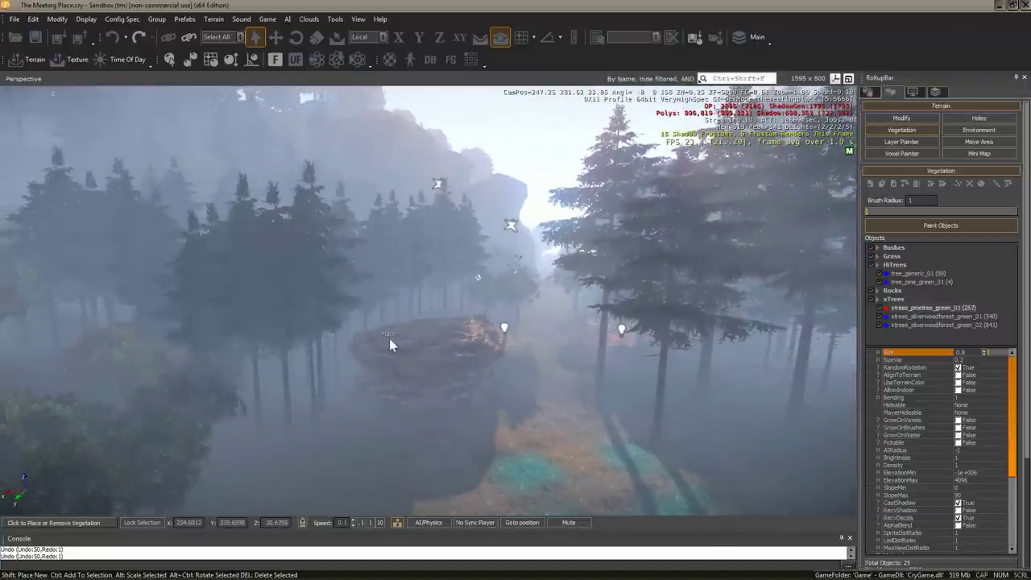
scroll(635, 321, "up", 5)
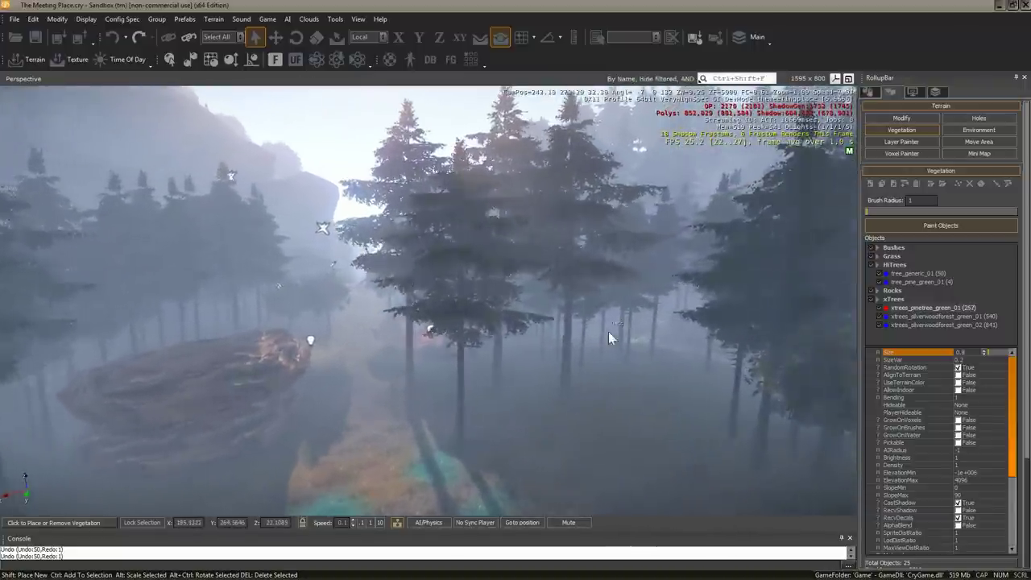
mouse_move(562, 359)
right_mouse_down()
mouse_move(556, 373)
mouse_move(567, 388)
right_mouse_up()
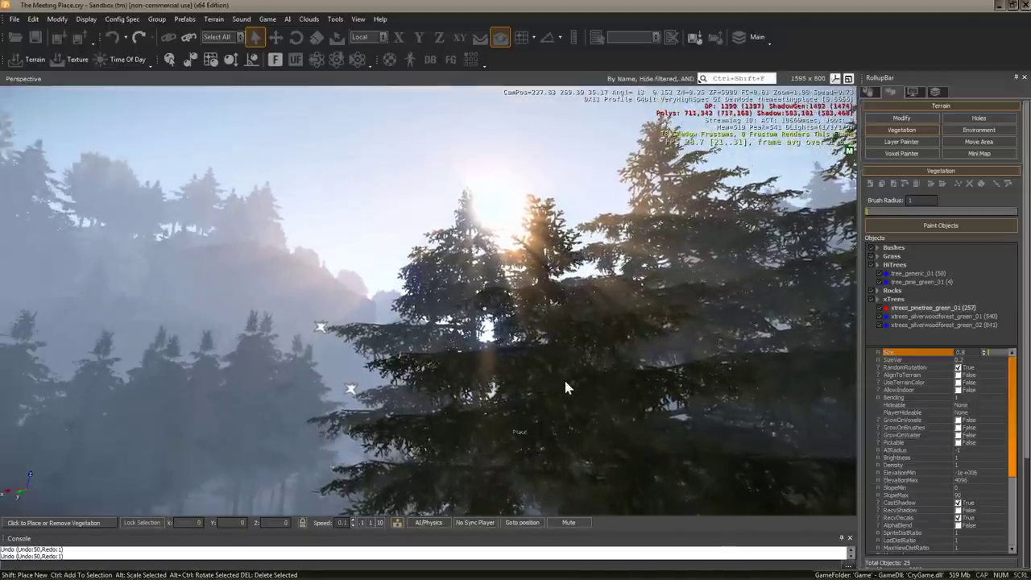